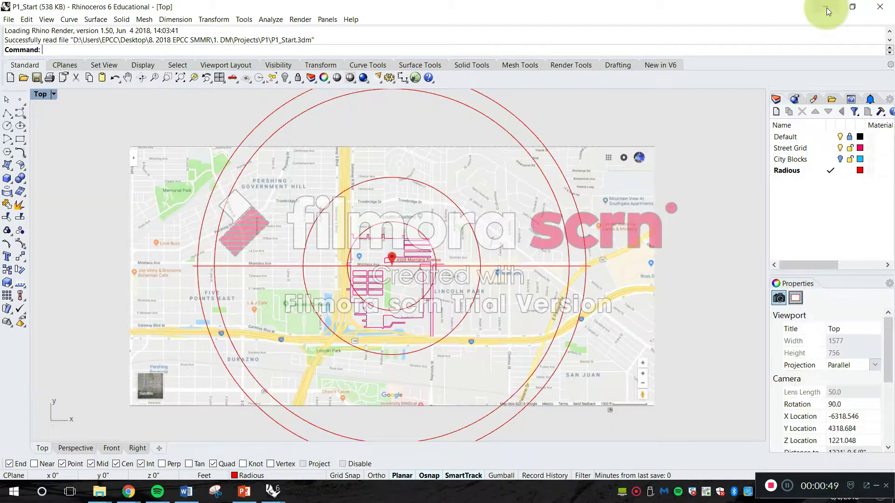
- Minimize Rhino and open the Property Reseach folder inside 8. 2018 EPCC SMMR, 1. DM, Projects, P1
click(827, 7)
double_click(863, 19)
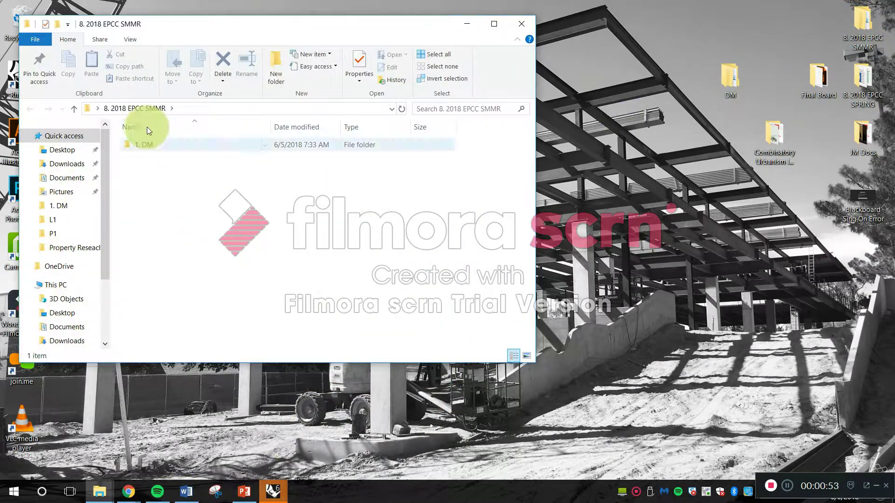
double_click(144, 145)
double_click(154, 145)
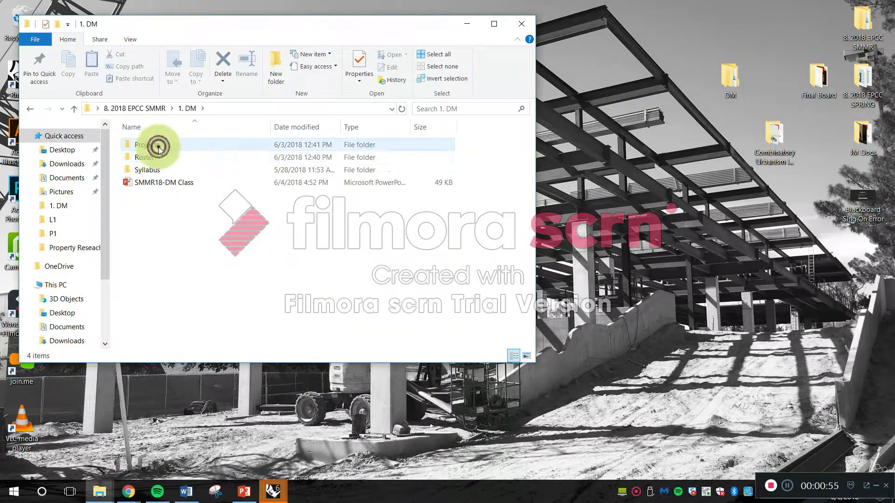
double_click(154, 145)
double_click(157, 145)
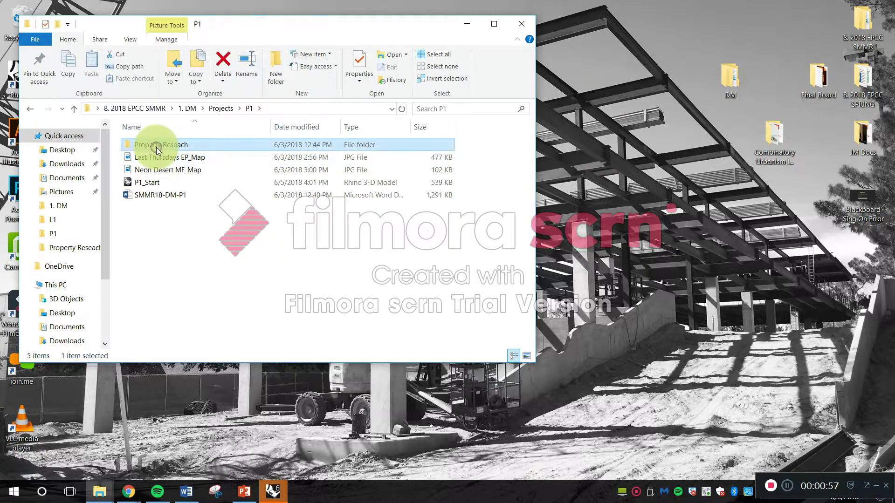
drag(409, 21, 500, 30)
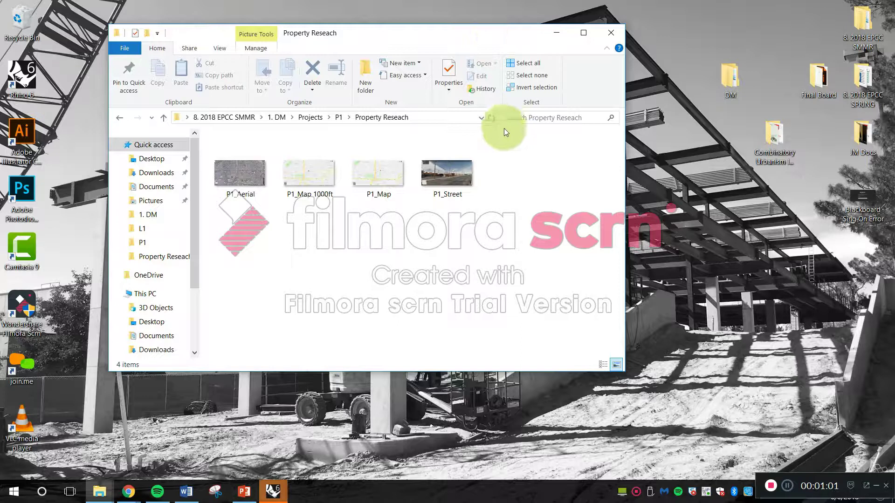
- Examine the P1_Map 1000ft and P1_Aerial images of the site, close them and minimize the folder window
click(315, 176)
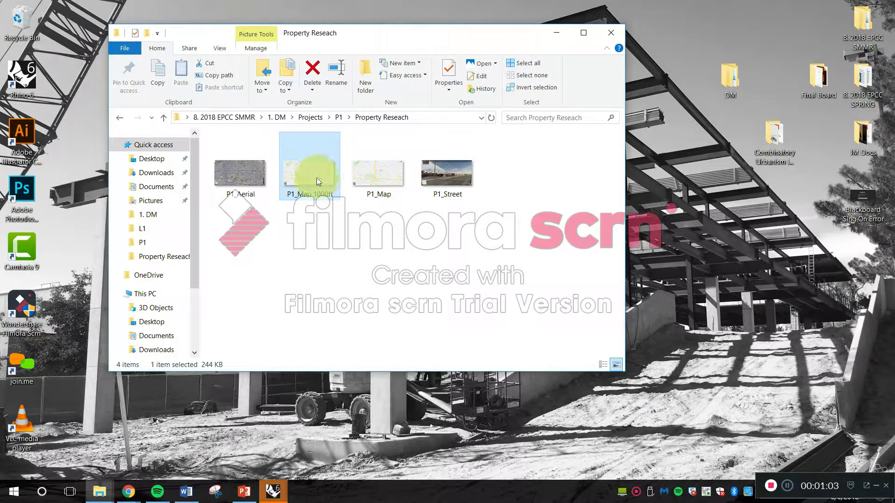
double_click(303, 174)
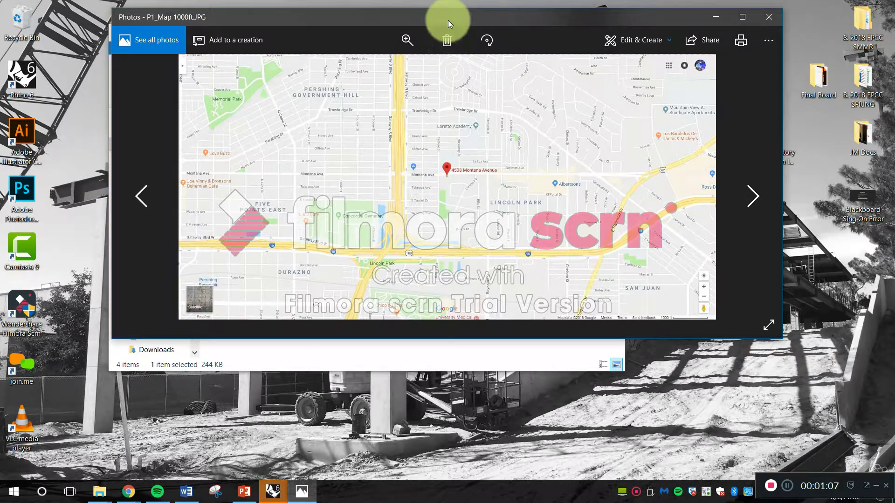
drag(448, 21, 443, 25)
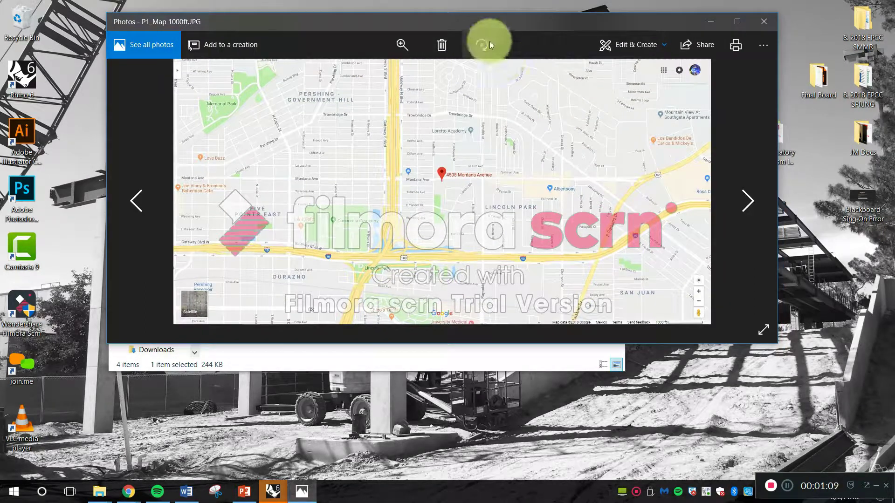
click(403, 45)
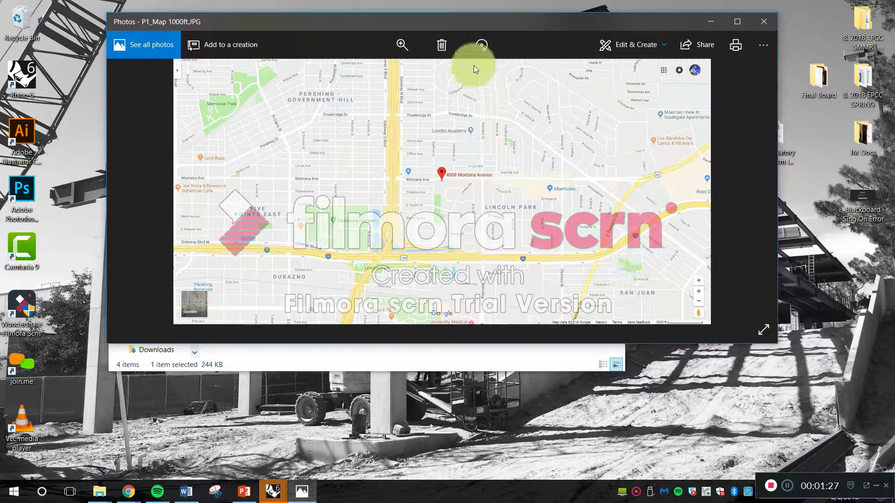
click(755, 21)
double_click(237, 169)
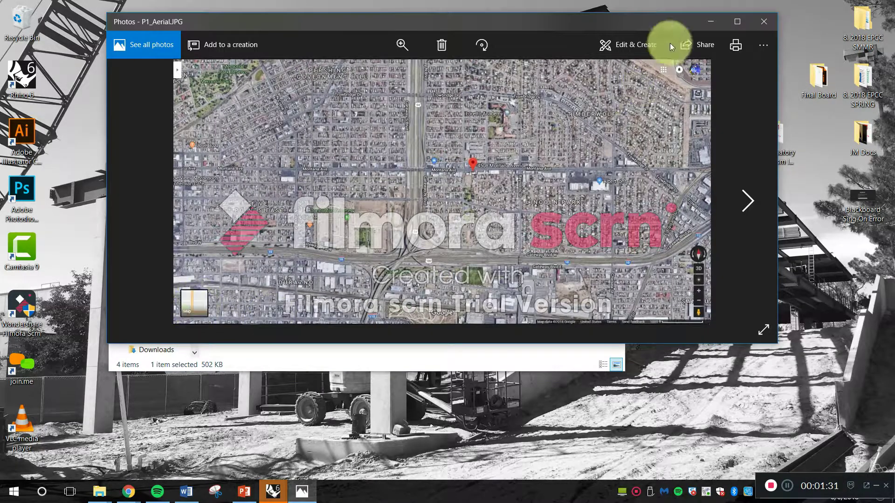
click(756, 26)
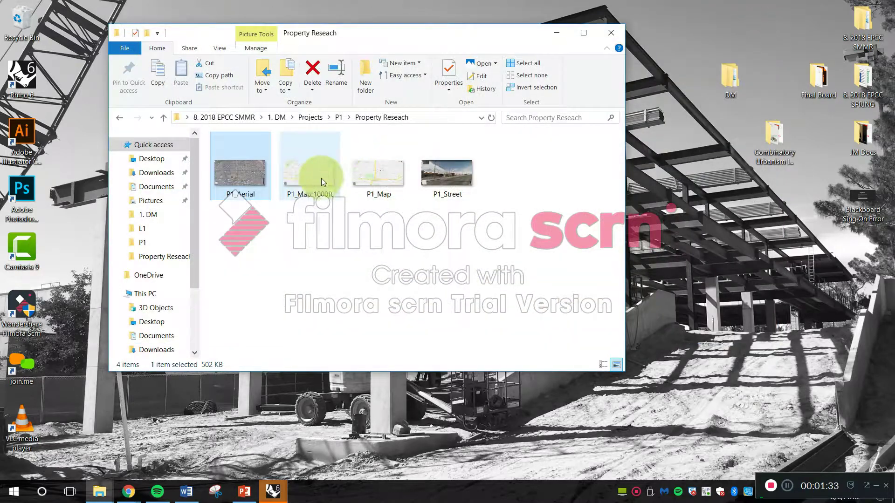
double_click(320, 178)
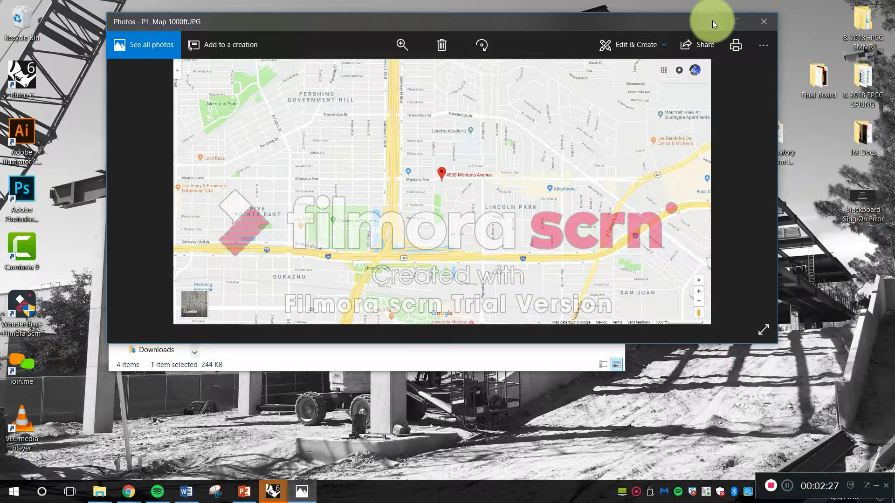
click(755, 26)
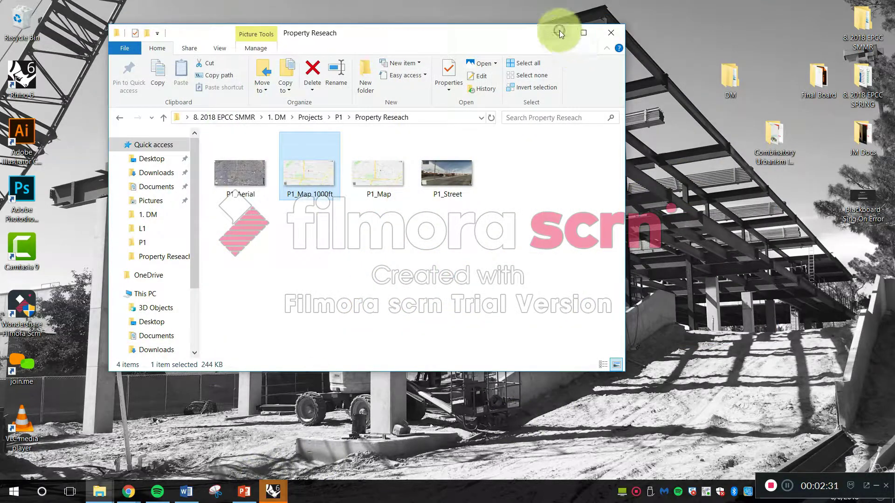
click(557, 32)
- Switch briefly to the P1_Start model, minimize it and close the untitled Rhino window
mouse_move(273, 491)
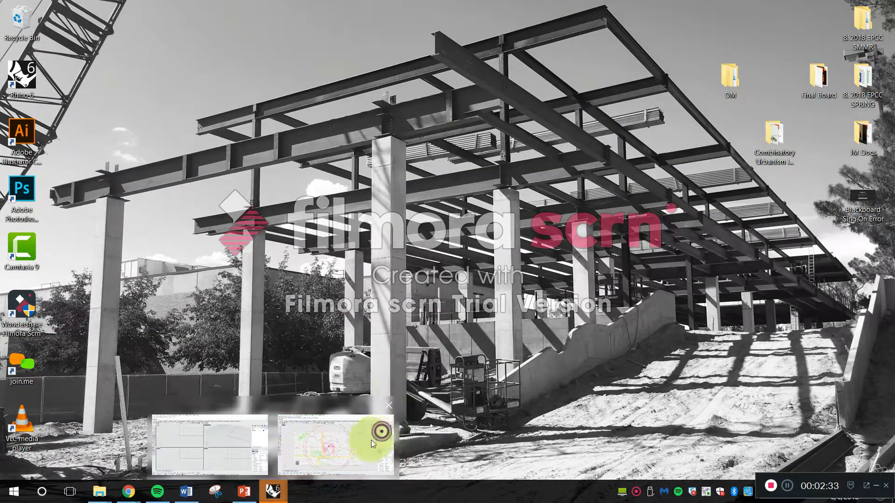
click(378, 440)
click(823, 6)
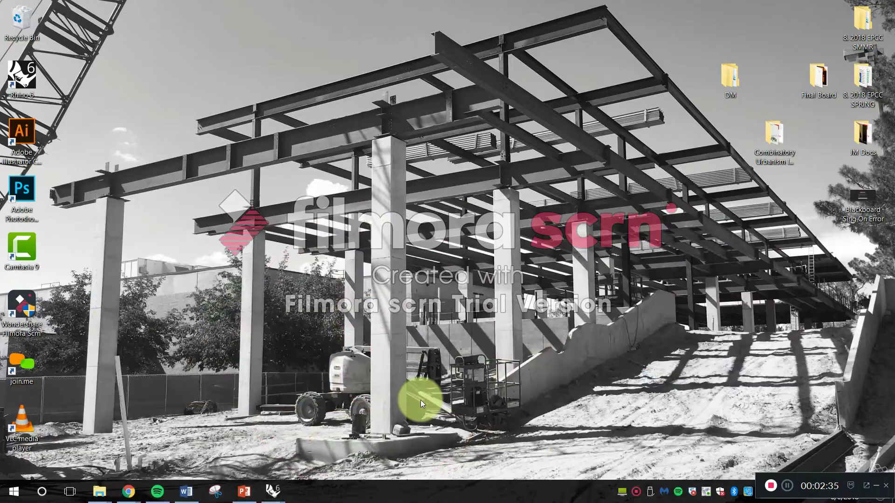
mouse_move(273, 487)
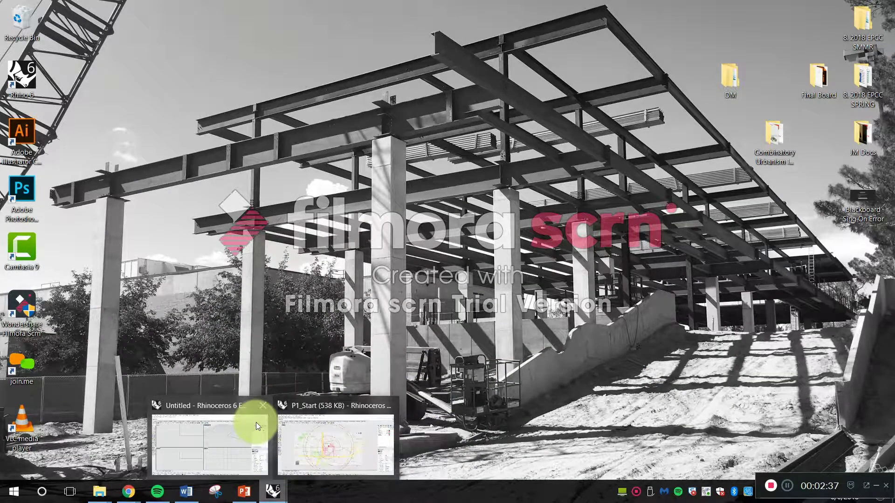
click(264, 406)
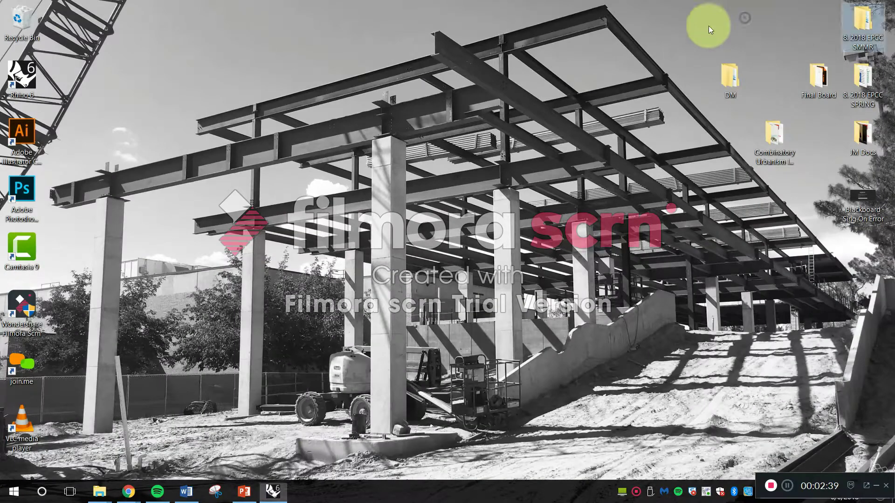
- Launch Rhino 6 and dismiss its start screen to work in a blank document
click(22, 77)
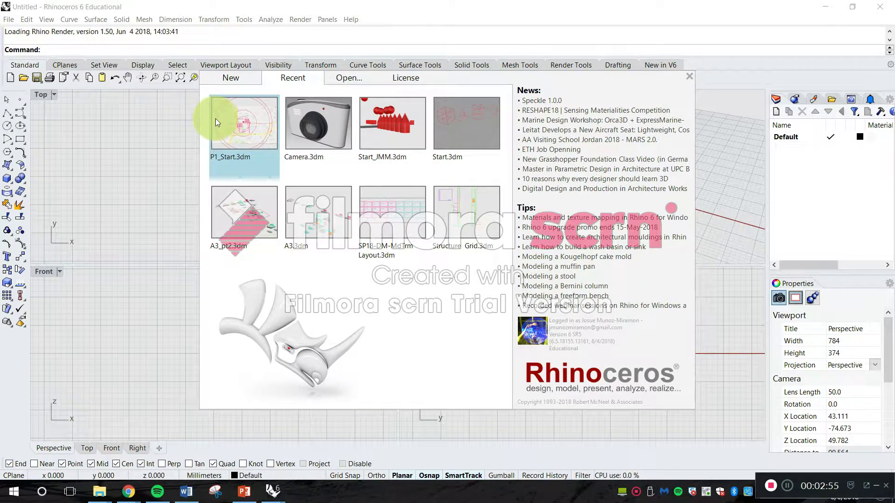
click(491, 2)
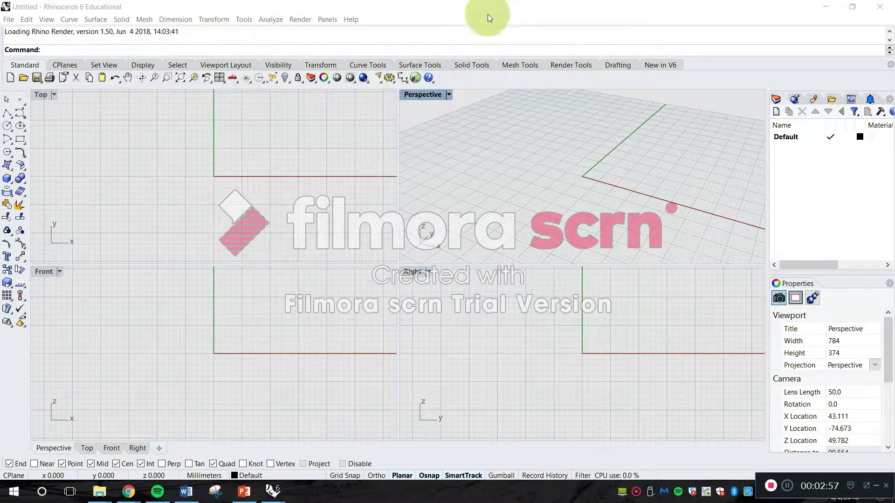
click(499, 36)
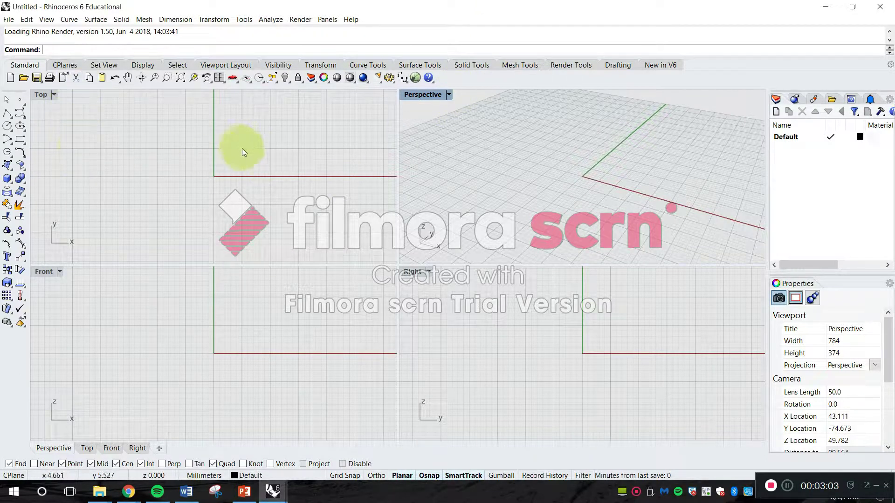
- Run the Units command and set the model units to Feet
right_drag(264, 141, 264, 154)
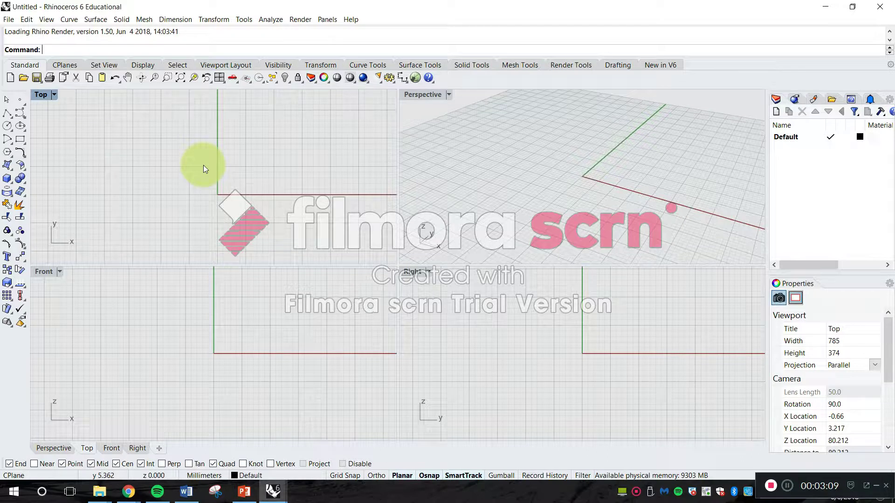
click(41, 94)
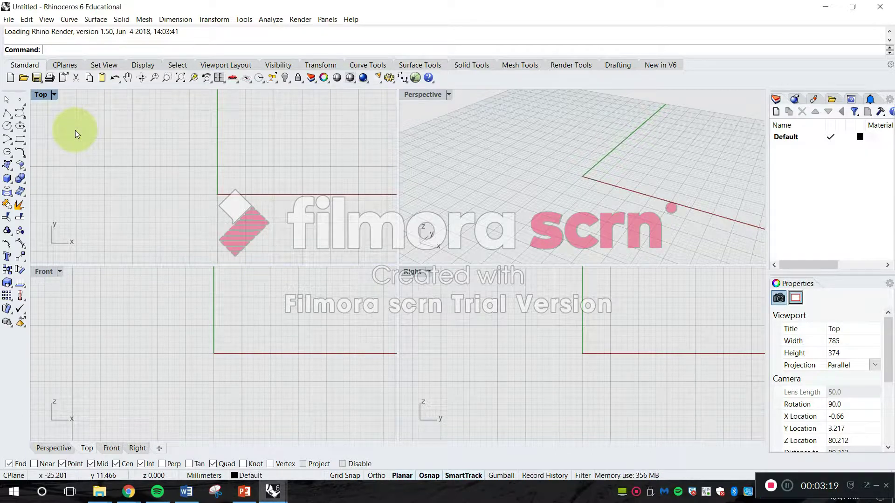
key(Escape)
text(Units)
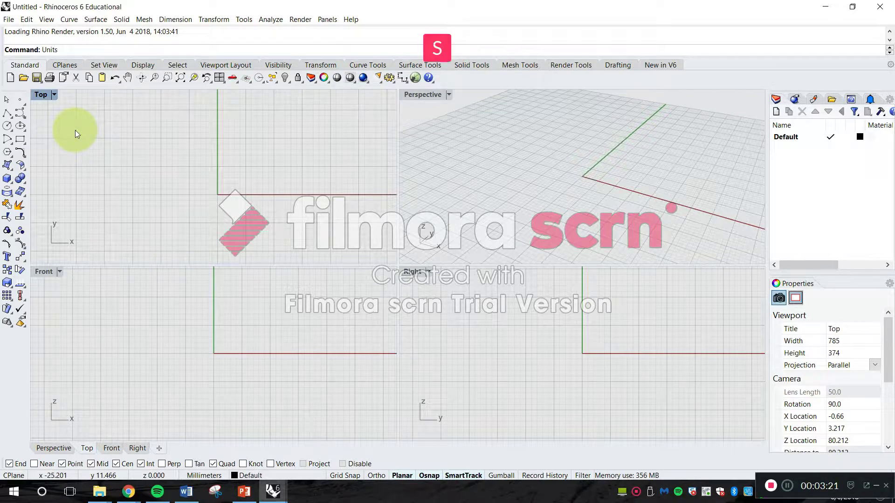
key(Return)
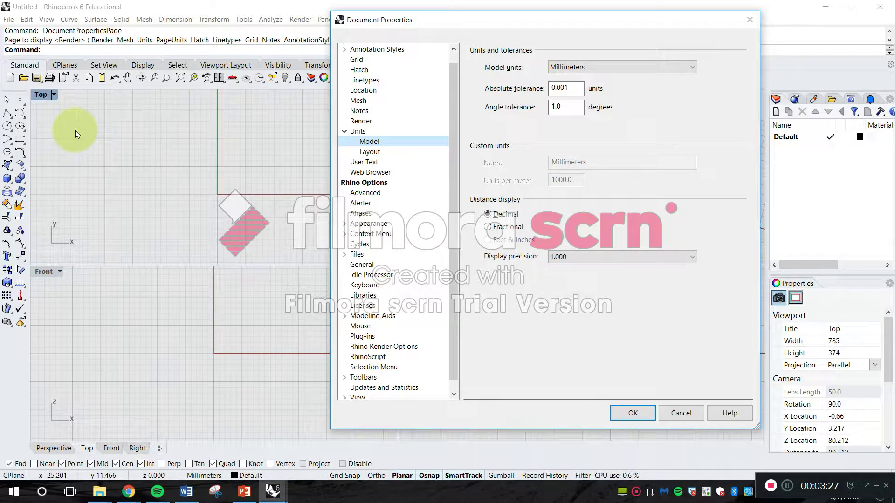
drag(527, 24, 406, 28)
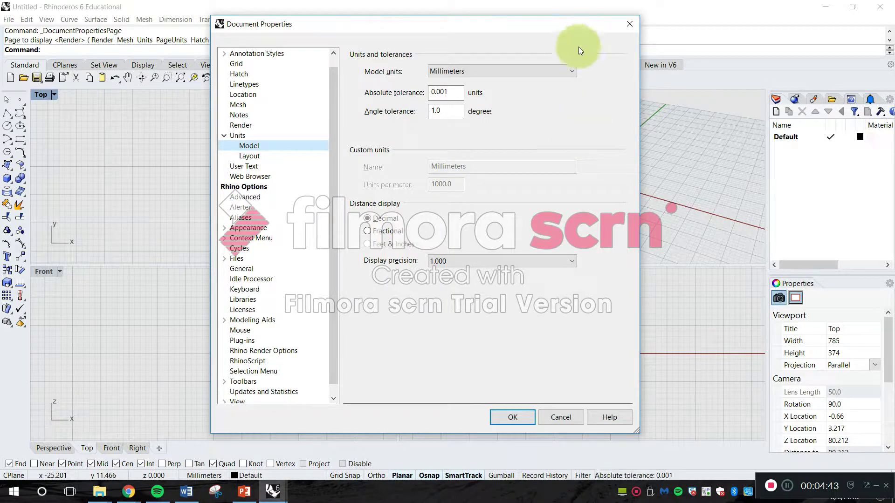
click(557, 72)
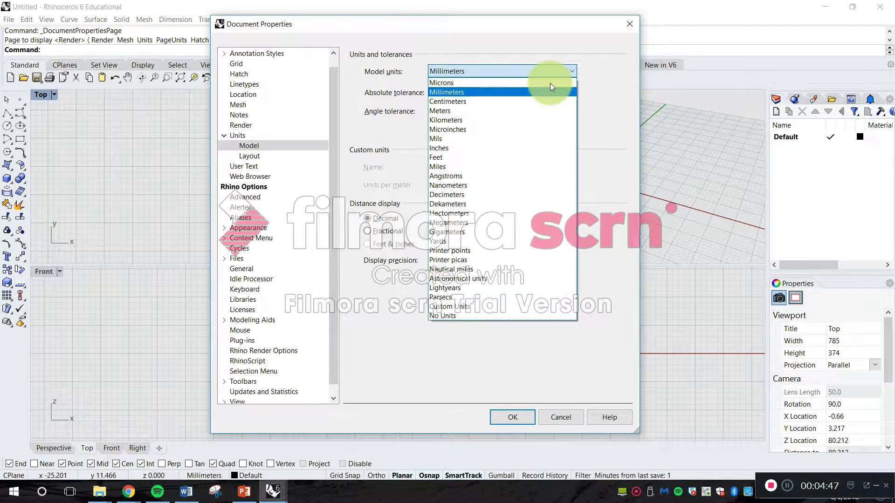
click(452, 158)
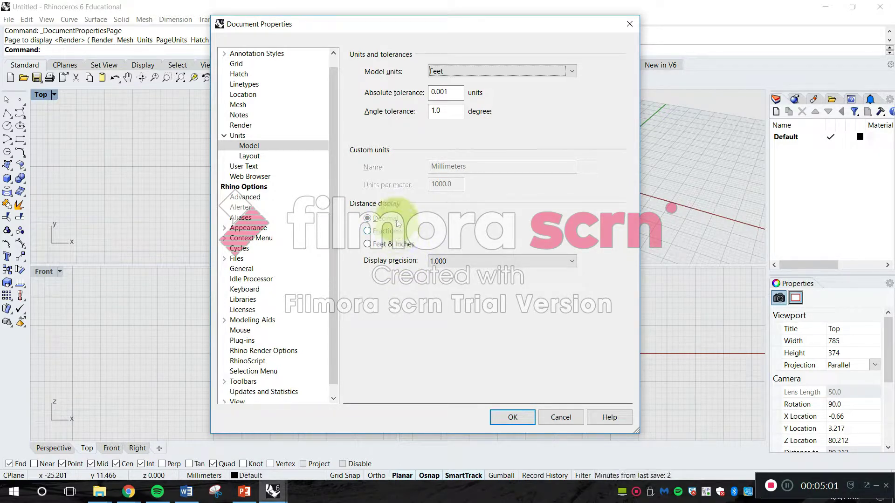
- Set the distance display to Feet & Inches with a precision of 1' 1-1/8" and apply the unit settings
click(395, 249)
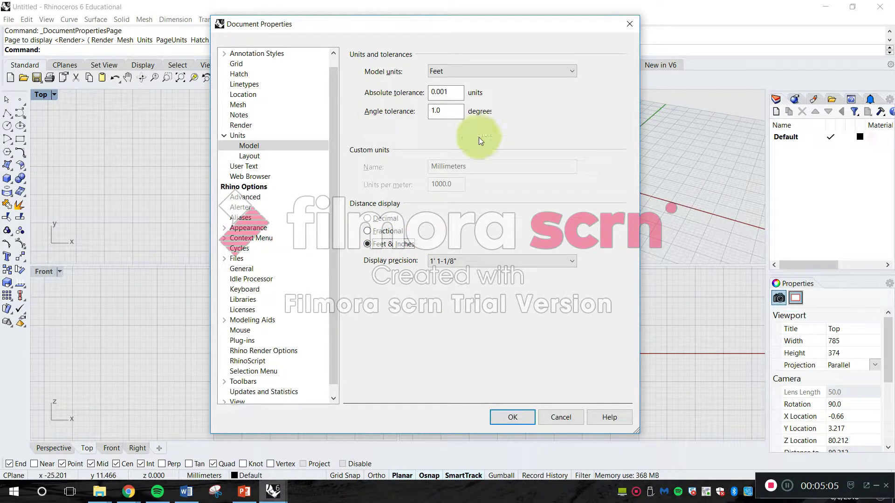
click(391, 249)
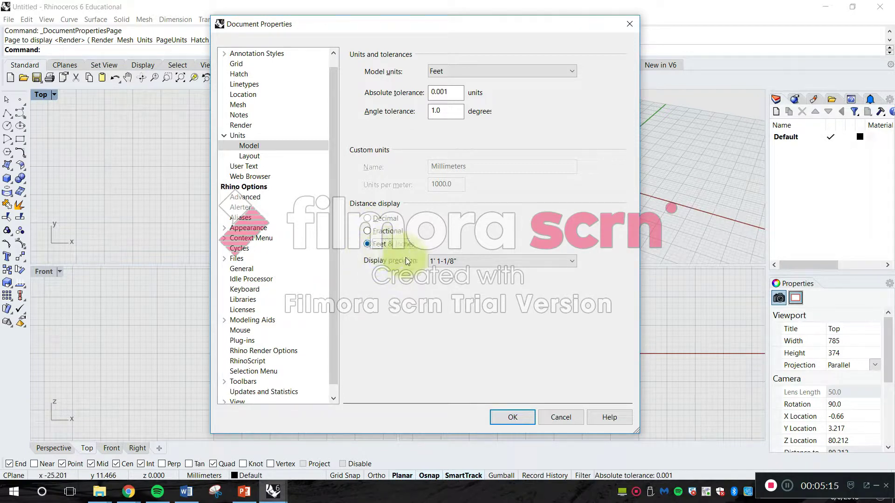
click(390, 247)
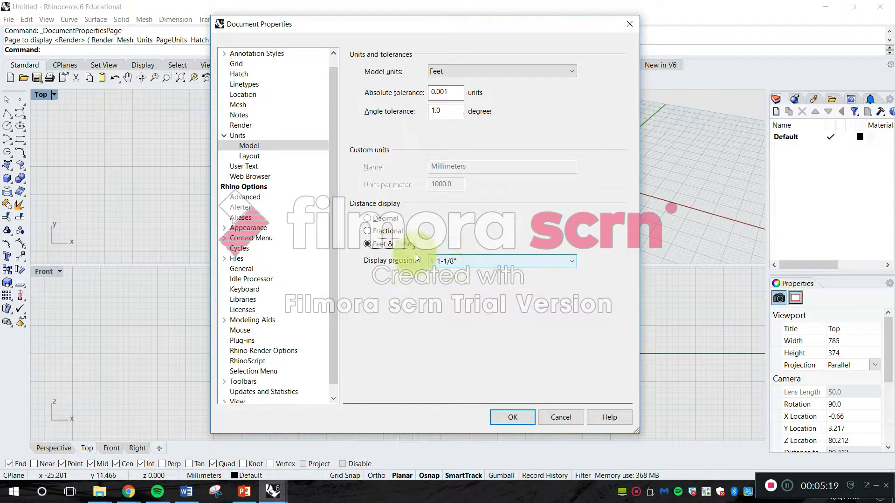
click(443, 260)
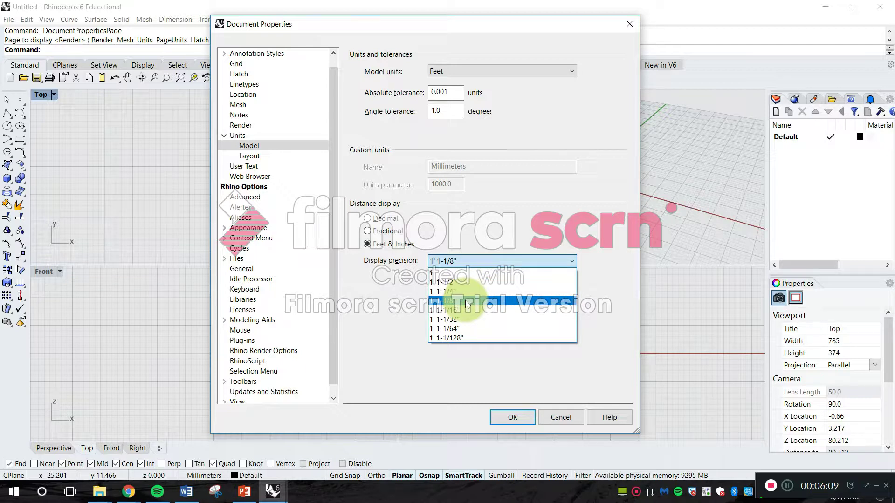
click(468, 304)
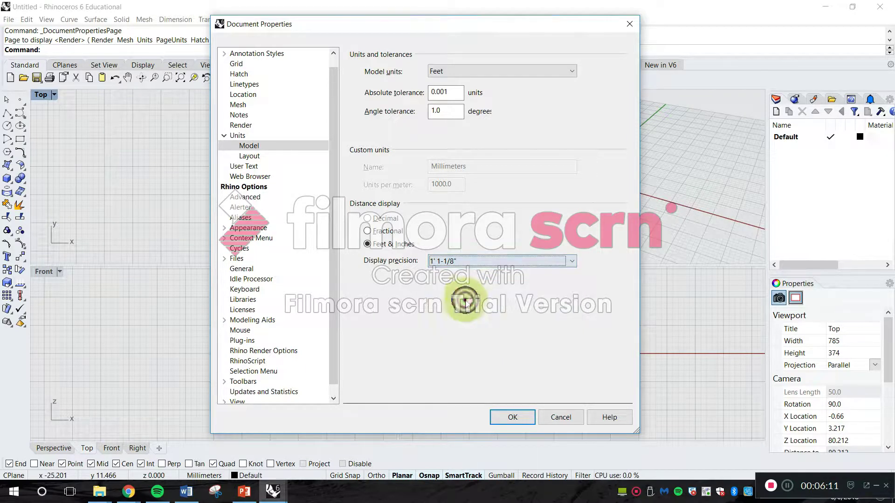
click(522, 414)
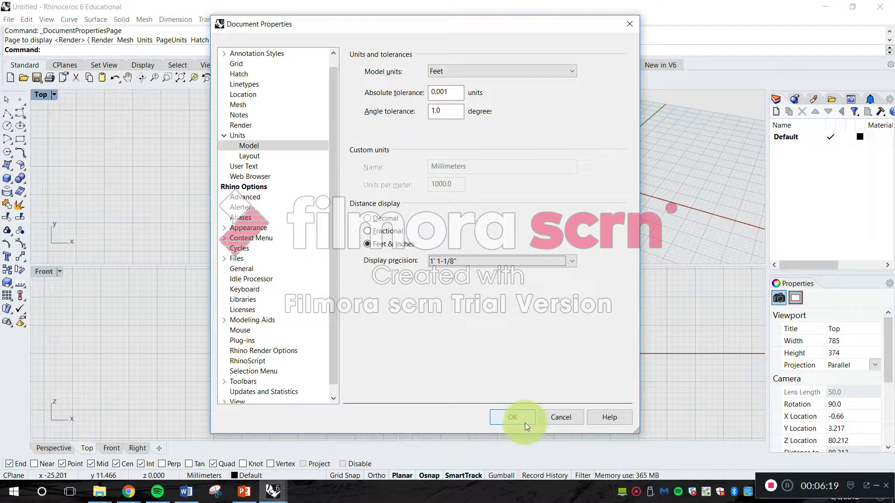
click(524, 418)
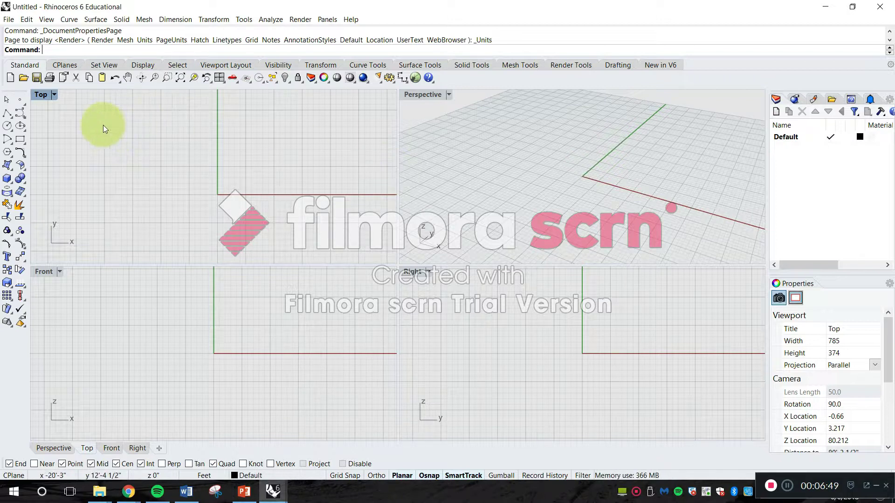
- Maximize the Top viewport
double_click(40, 96)
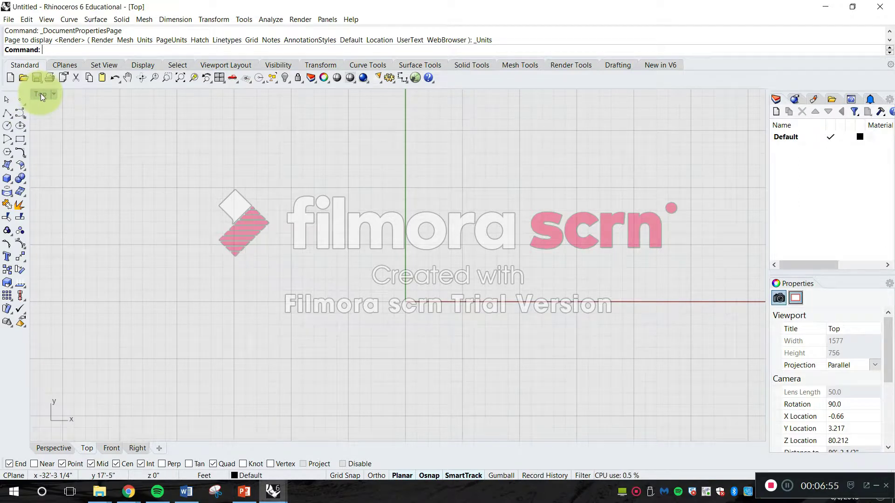
click(414, 189)
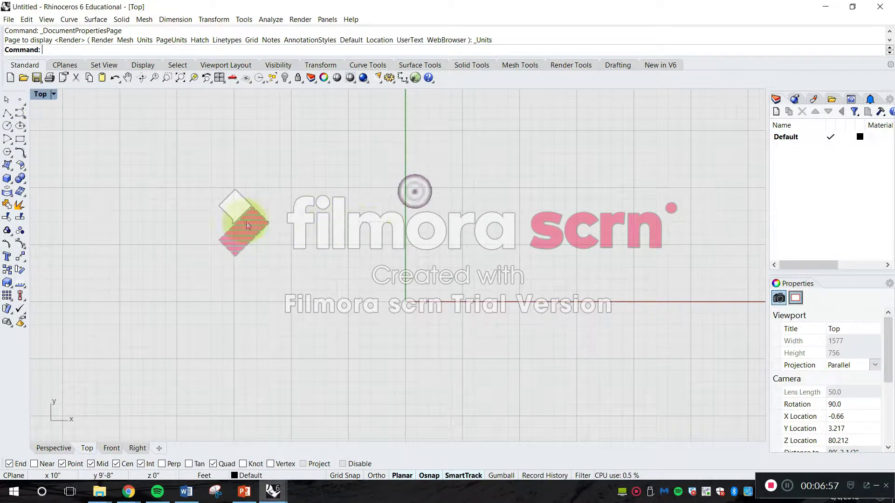
- Run the Picture command and open the P1_Map 1000ft image from the Property Reseach folder
scroll(368, 230, down, 6)
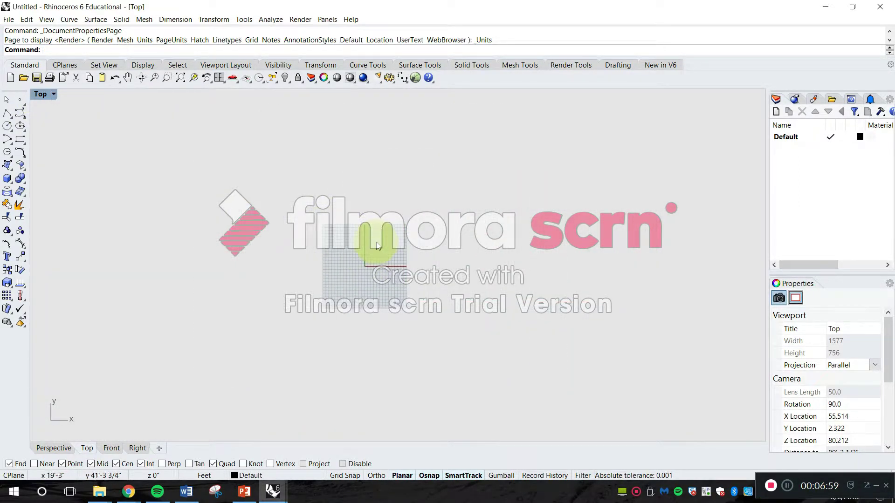
key(Escape)
text(pic)
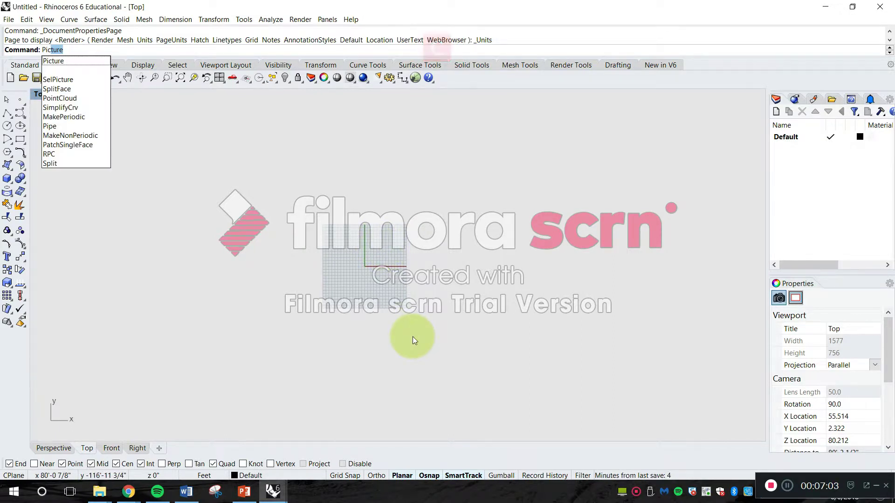
key(Down)
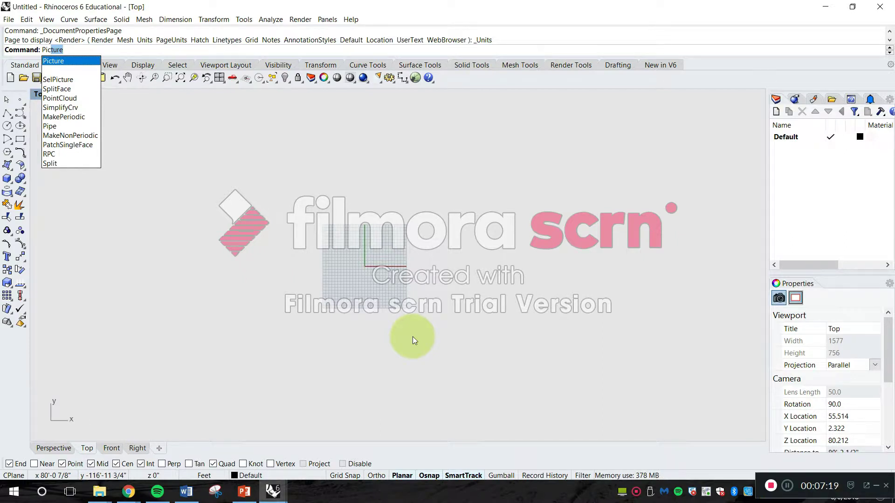
key(Return)
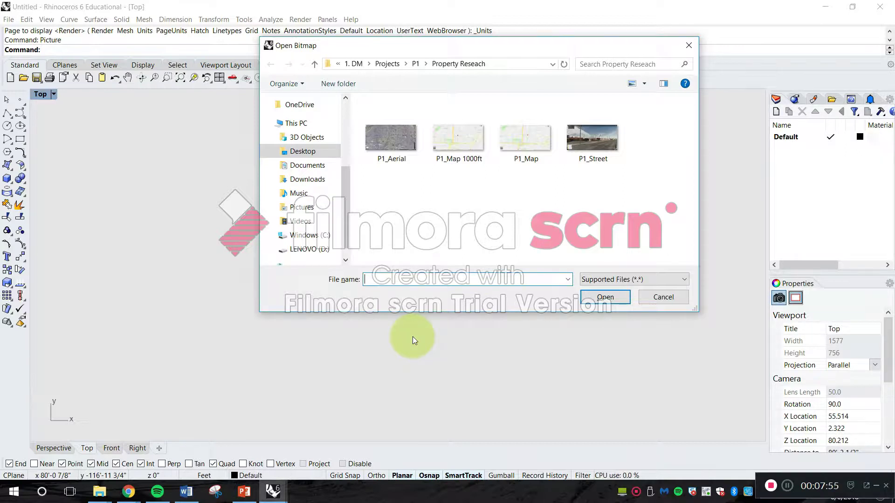
click(459, 139)
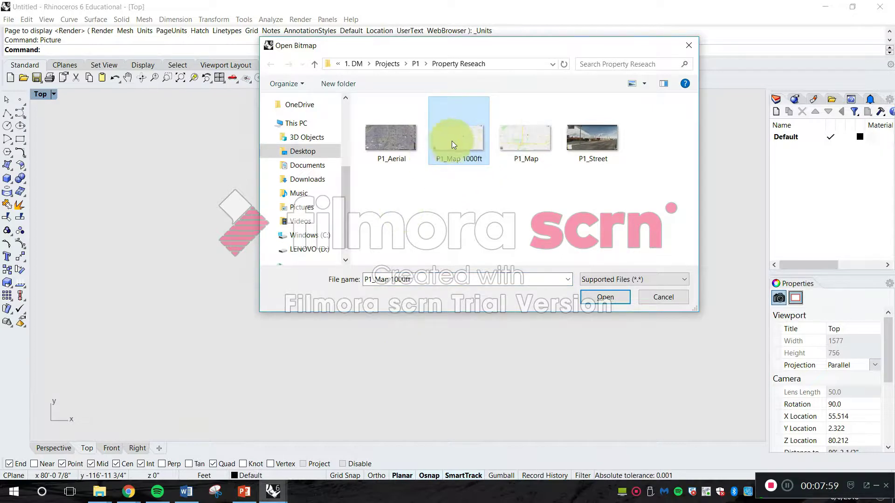
click(606, 298)
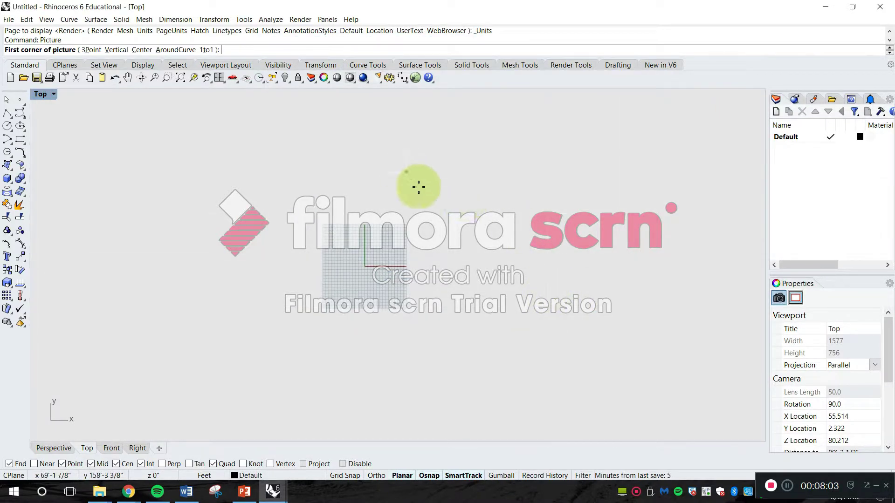
- Place the map picture by two opposite corners in the empty area to the right of the construction grid
right_drag(515, 232, 449, 275)
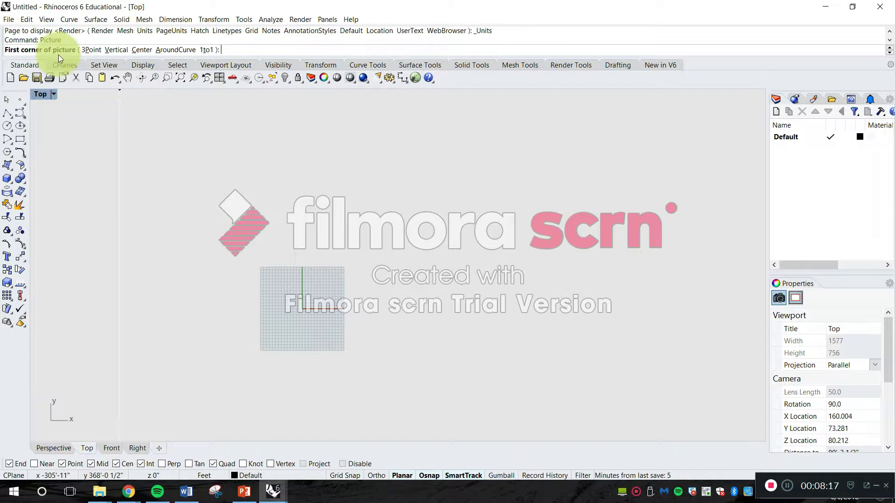
click(382, 298)
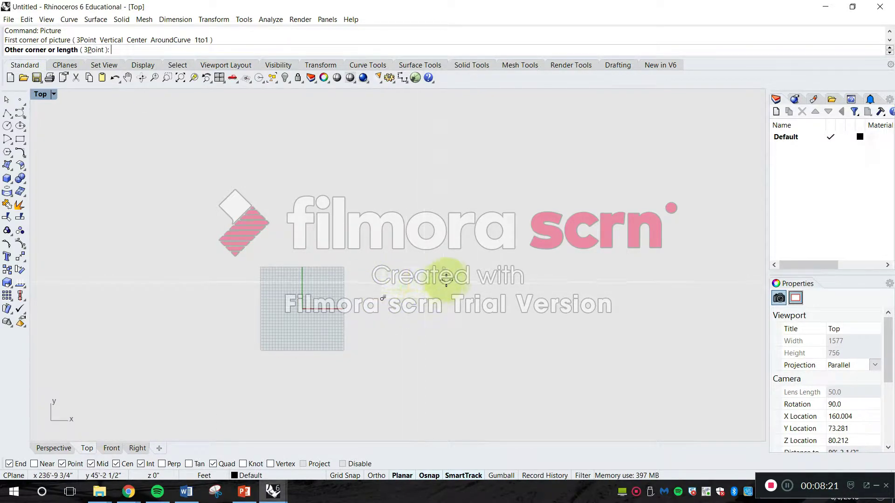
scroll(452, 276, up, 3)
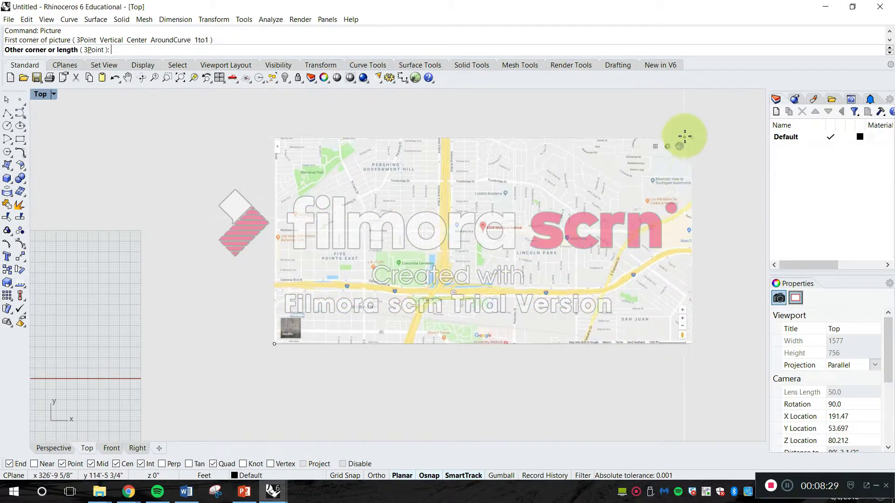
click(705, 147)
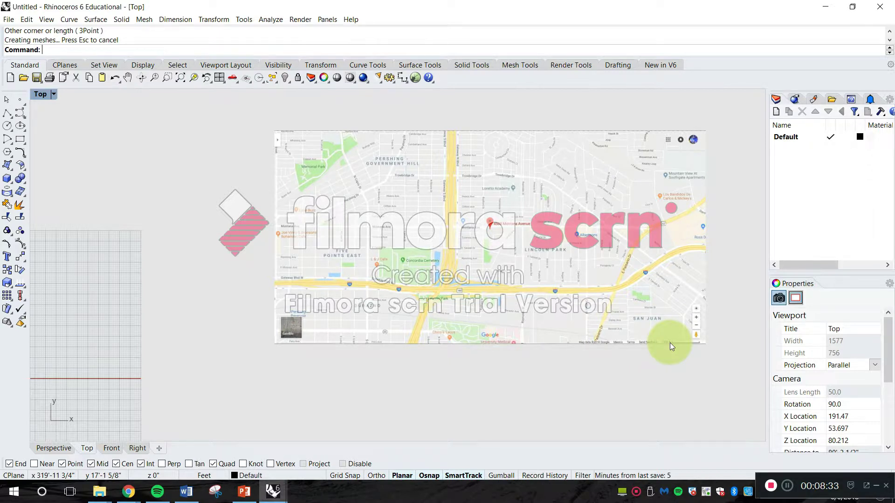
right_drag(662, 338, 583, 333)
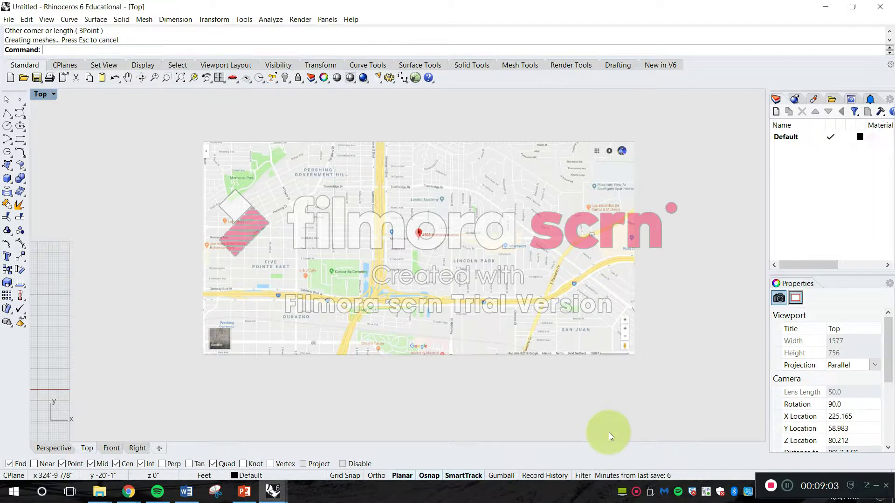
right_drag(606, 371, 561, 356)
key(Escape)
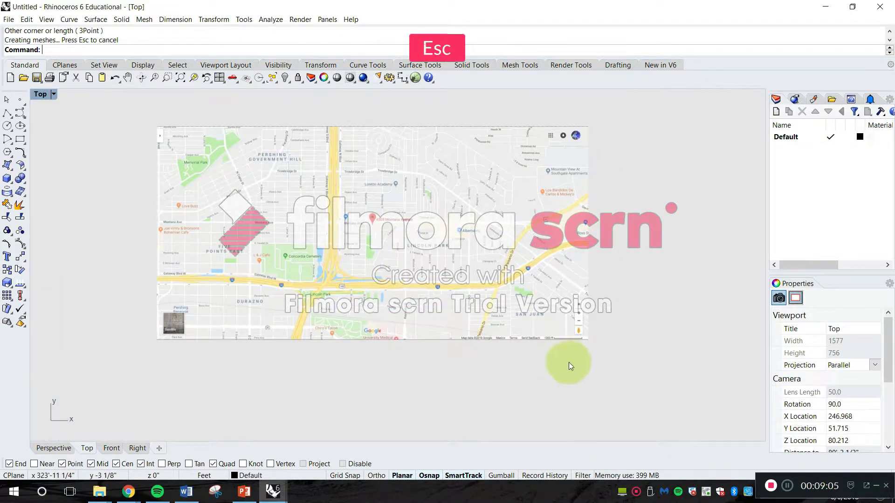
text(Units)
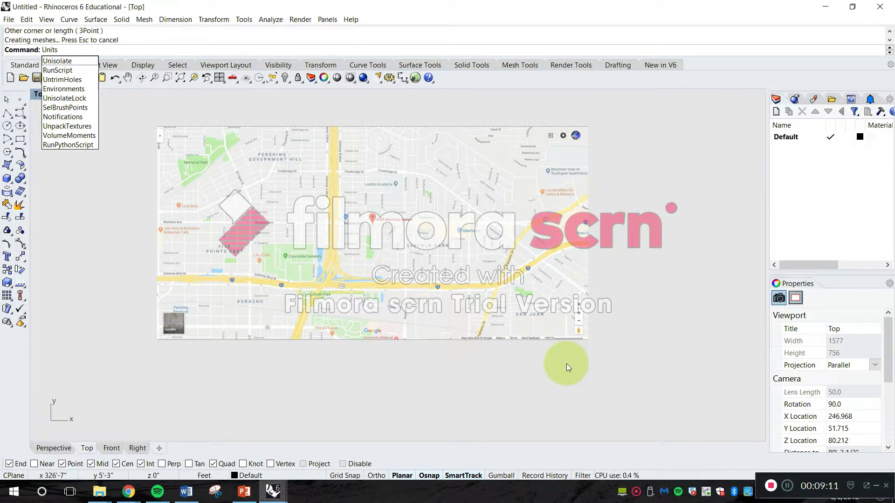
key(Escape)
- Start a Distance measurement at the map's 1000 ft scale bar and turn on Ortho for horizontal alignment
text(Distance)
key(Return)
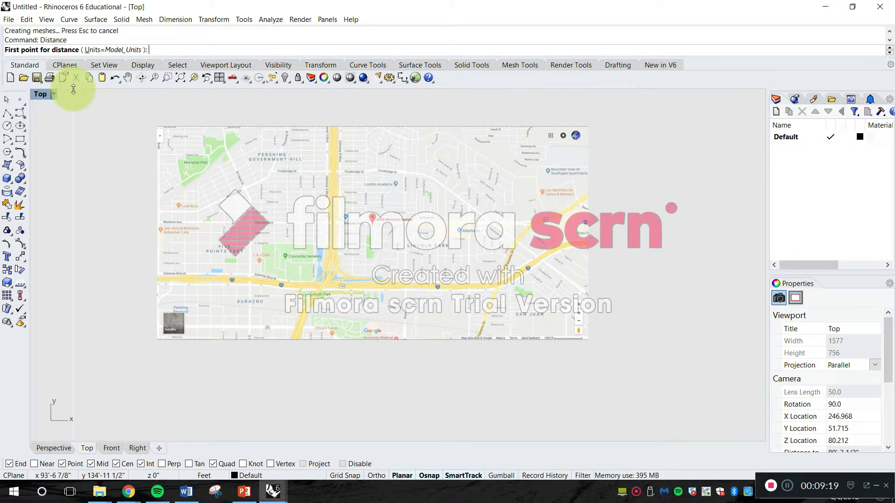
scroll(464, 310, up, 15)
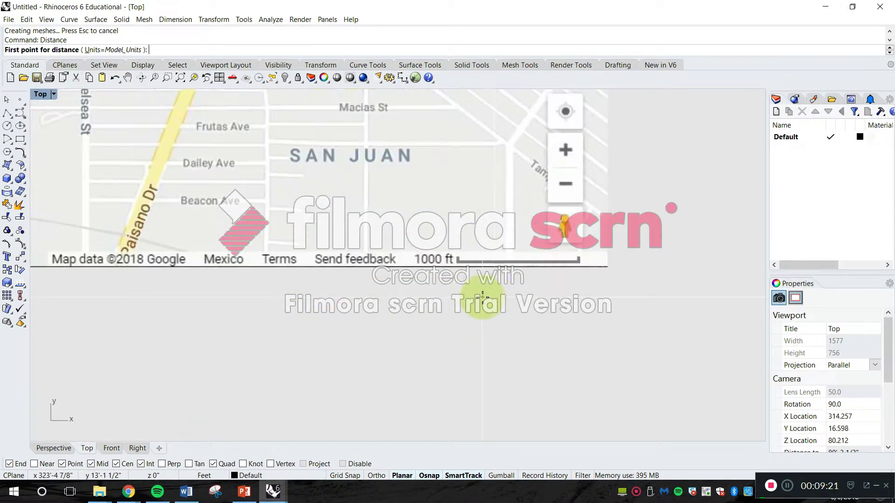
right_drag(500, 285, 454, 321)
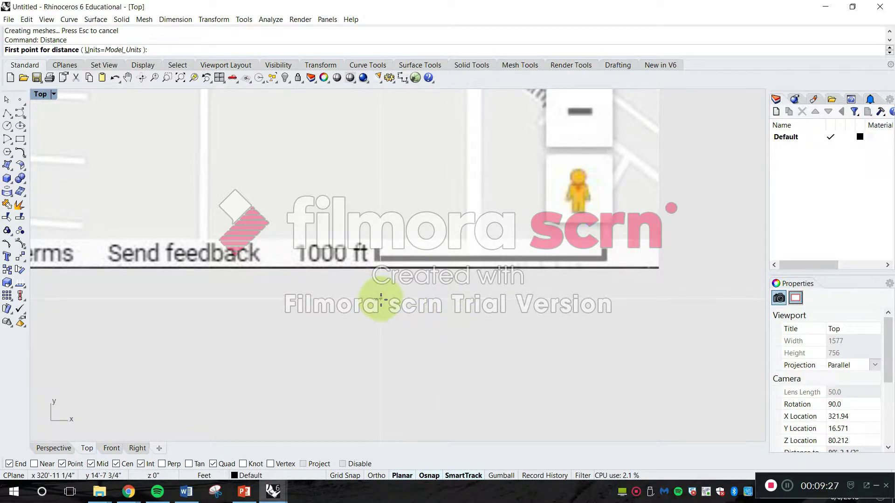
right_drag(382, 297, 311, 288)
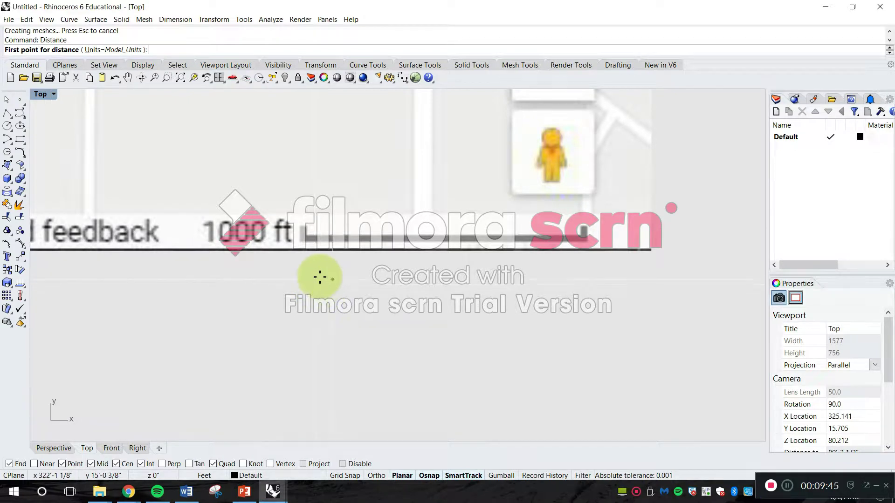
scroll(321, 271, up, 4)
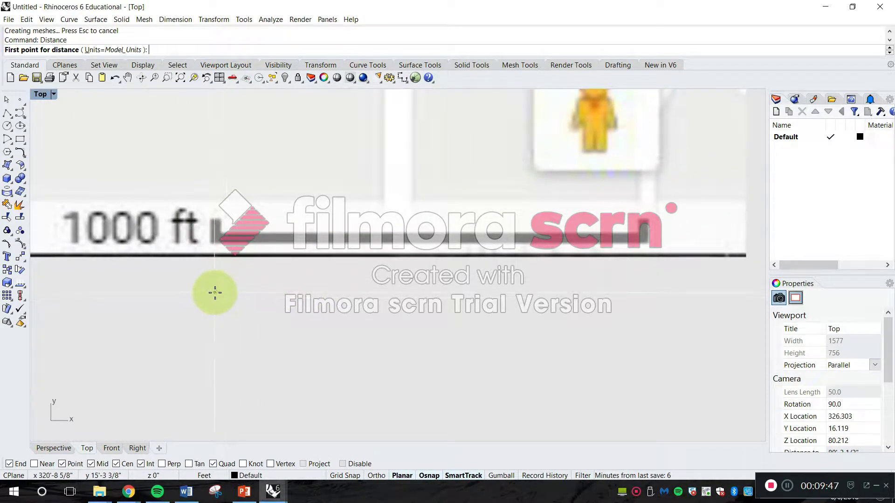
click(375, 476)
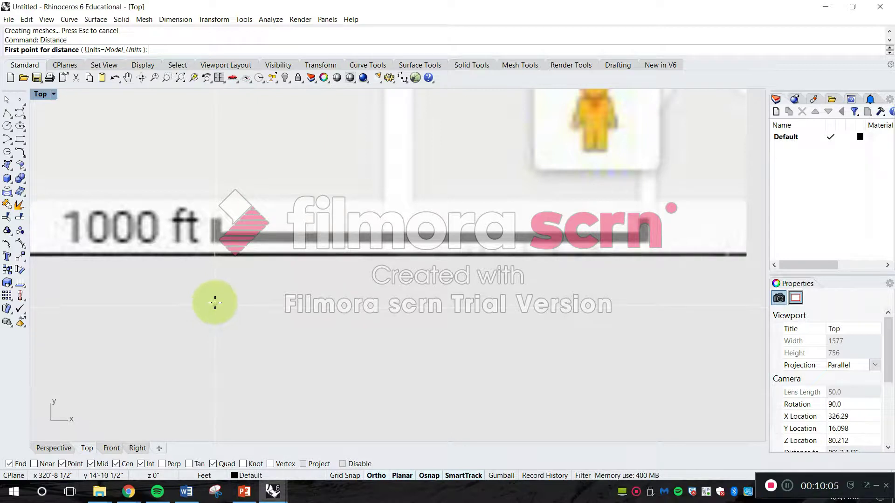
- Measure the length of the map's 1000 ft scale bar from its left end to its right end
right_drag(252, 223, 138, 165)
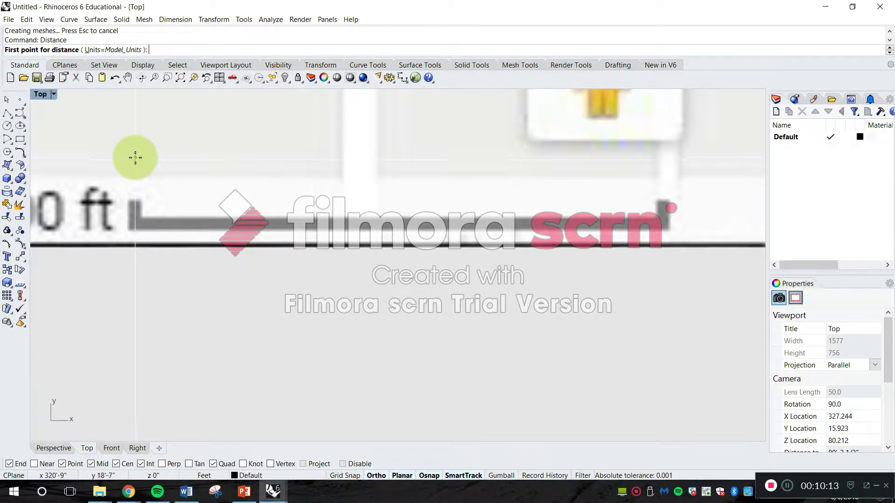
click(135, 158)
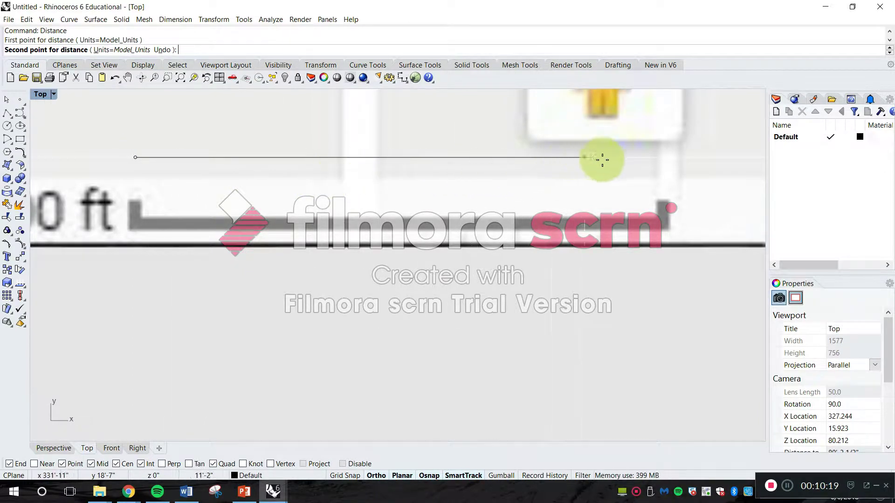
click(662, 152)
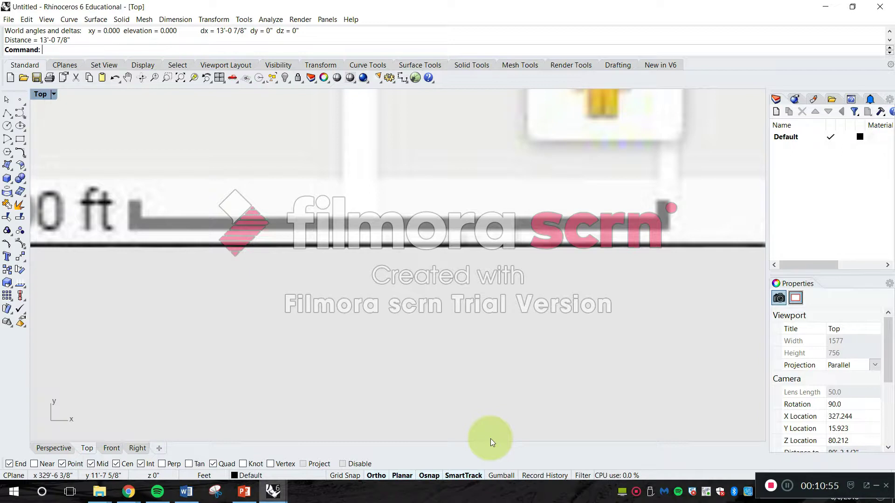
- Run the Scale command and choose the map picture as the object to scale
scroll(410, 312, down, 3)
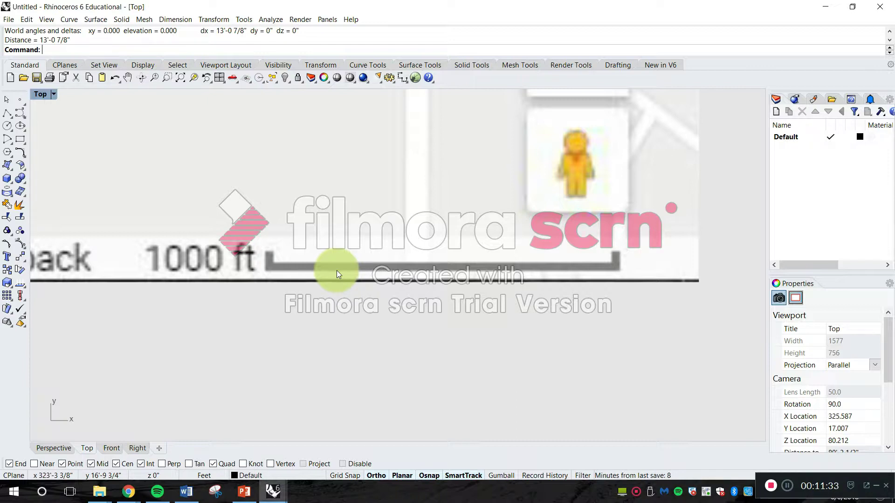
key(Escape)
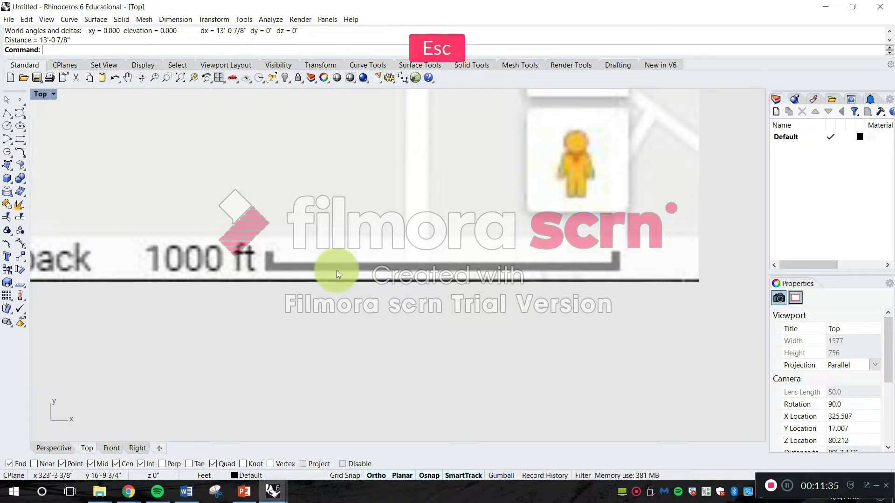
text(Scale)
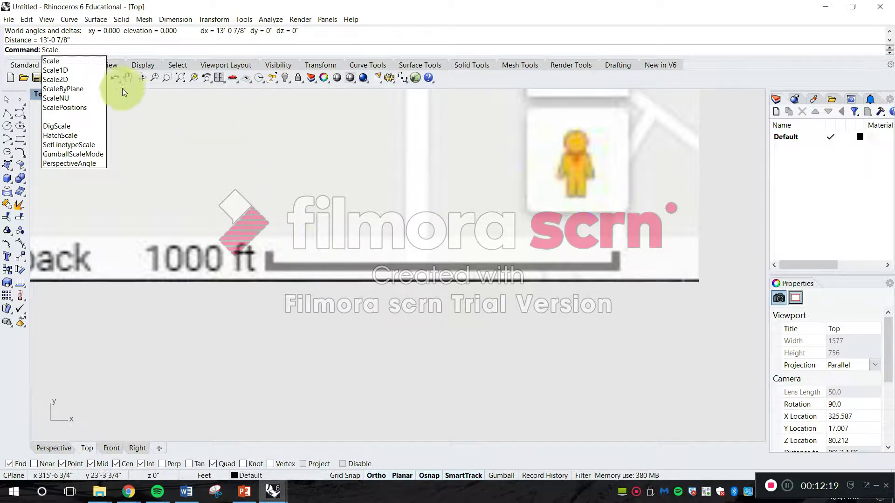
click(80, 61)
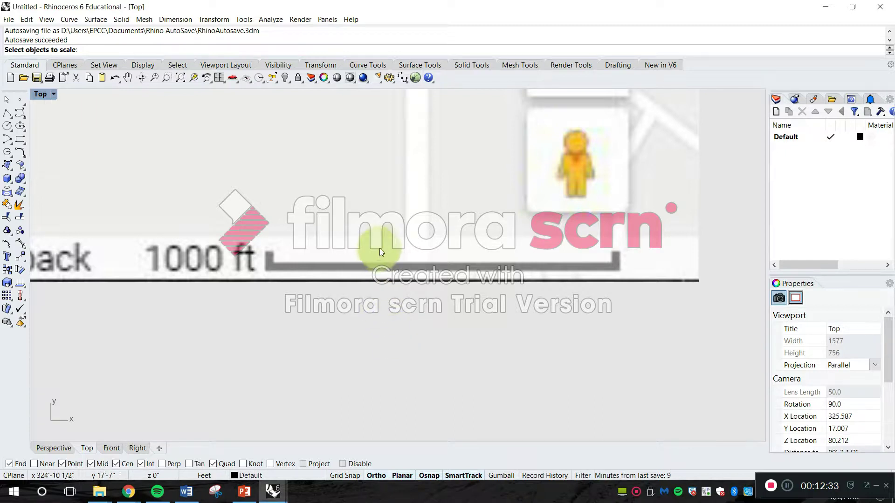
scroll(542, 249, down, 5)
scroll(542, 249, up, 3)
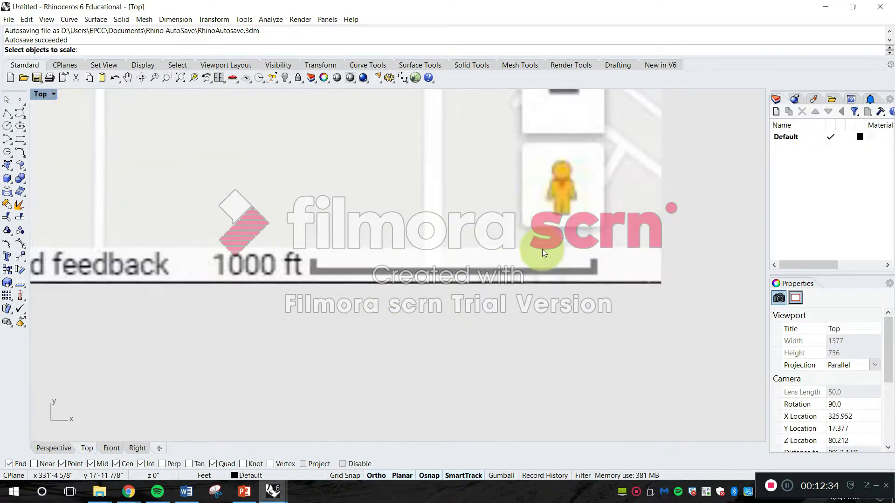
click(486, 258)
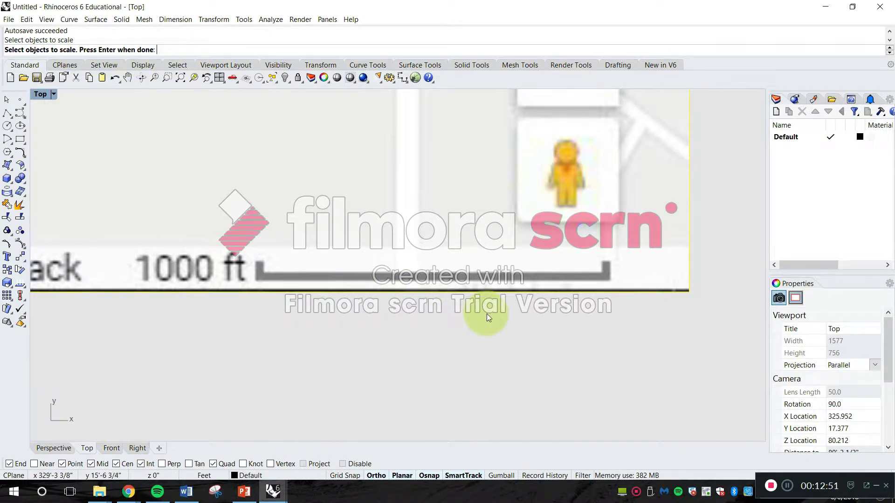
key(Return)
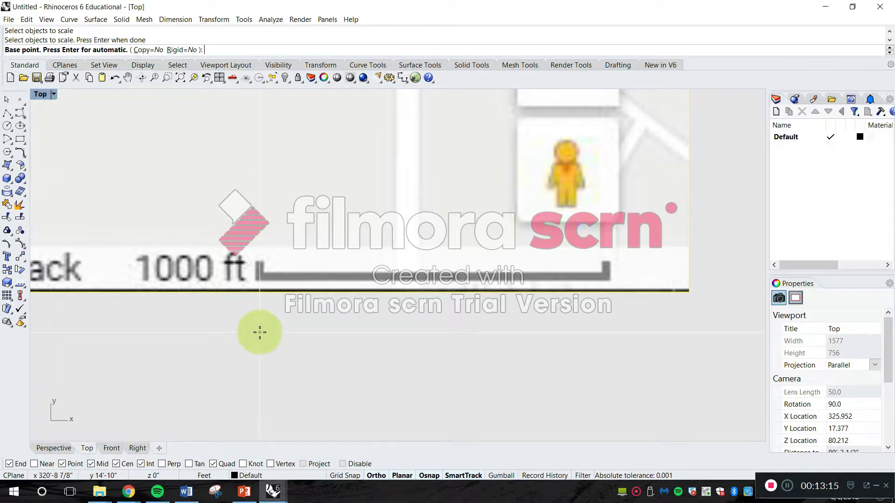
- Set the scaling base point below the left end of the 1000 ft scale bar and the first reference point below its right end
scroll(260, 328, up, 2)
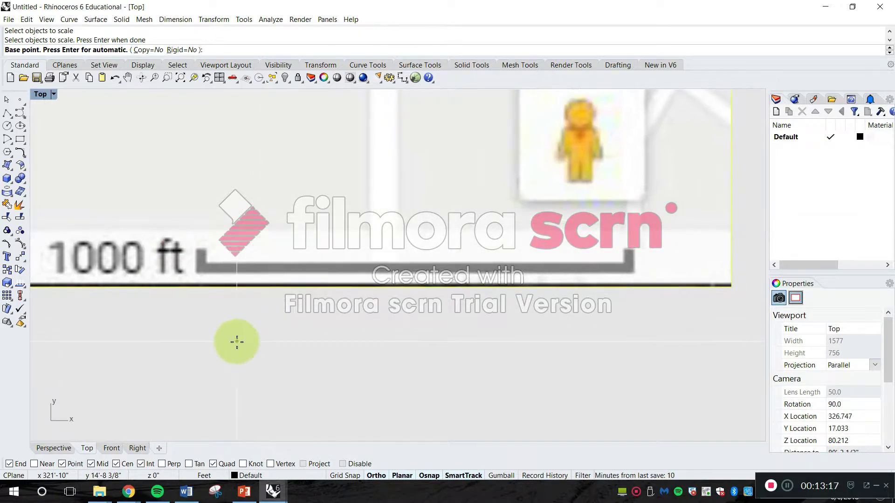
scroll(206, 321, up, 2)
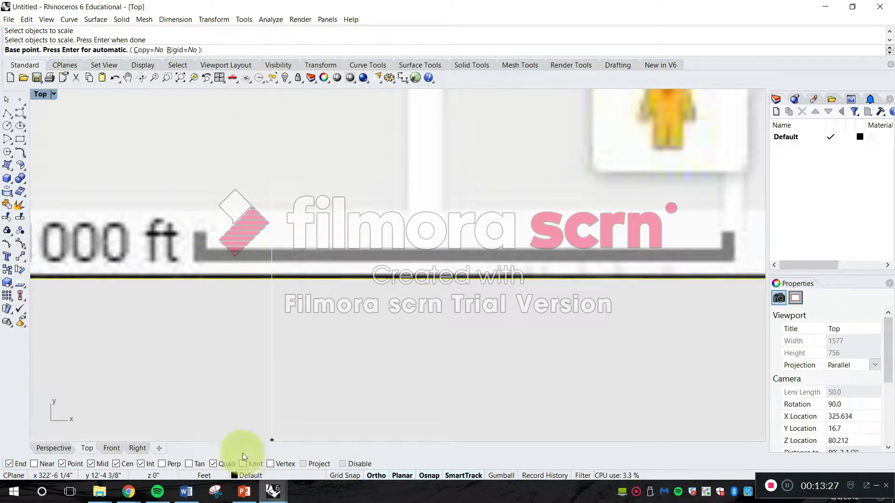
click(199, 322)
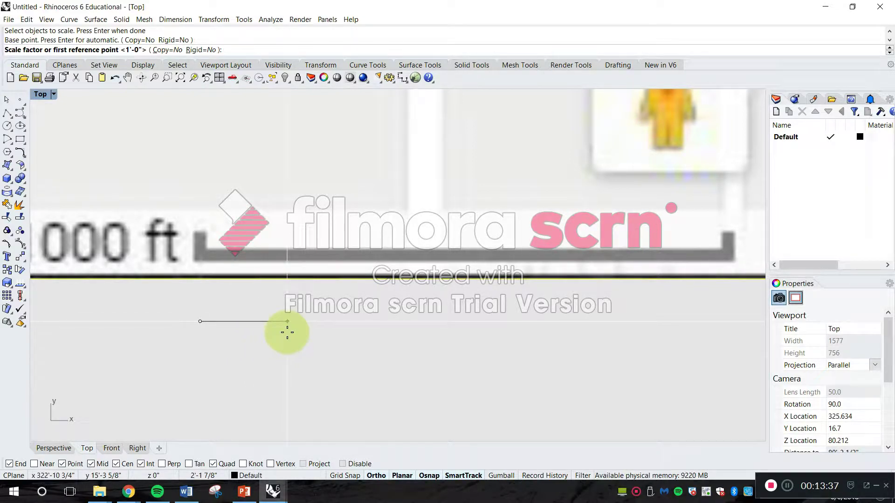
scroll(290, 326, down, 3)
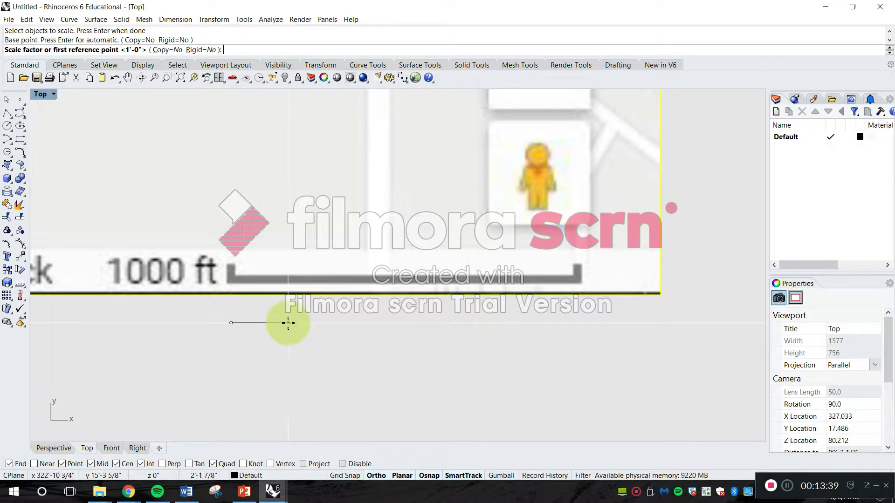
scroll(294, 321, up, 1)
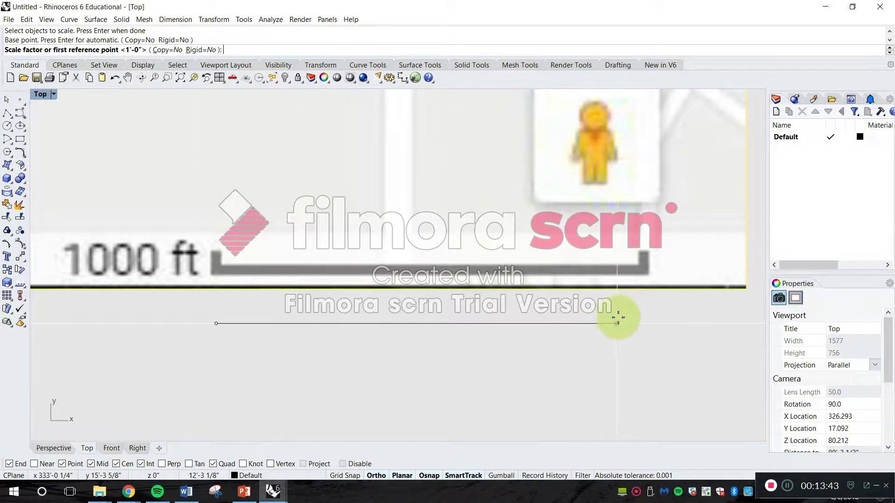
click(645, 316)
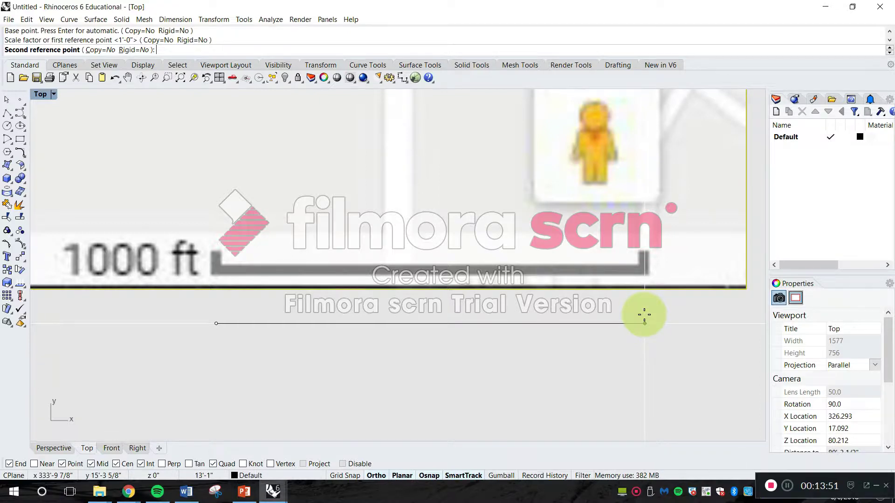
- Enter 1000' as the second reference distance to scale the map picture to true size
scroll(645, 317, down, 5)
scroll(645, 322, down, 6)
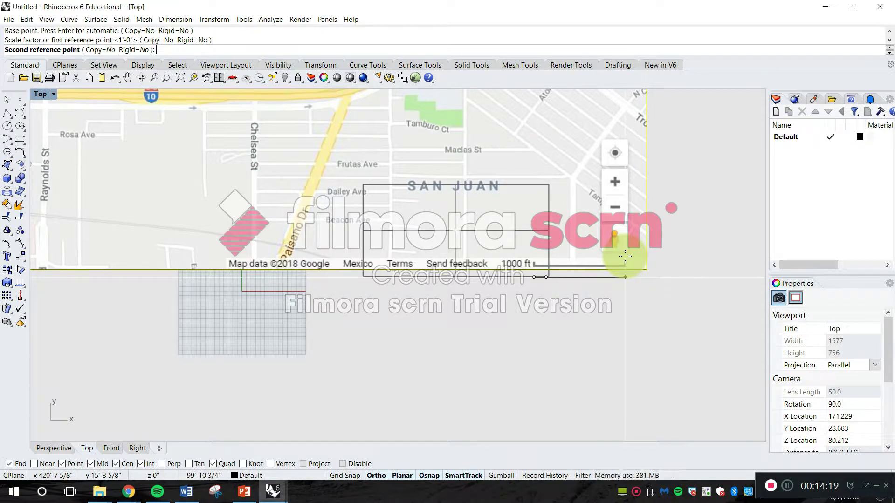
text(1)
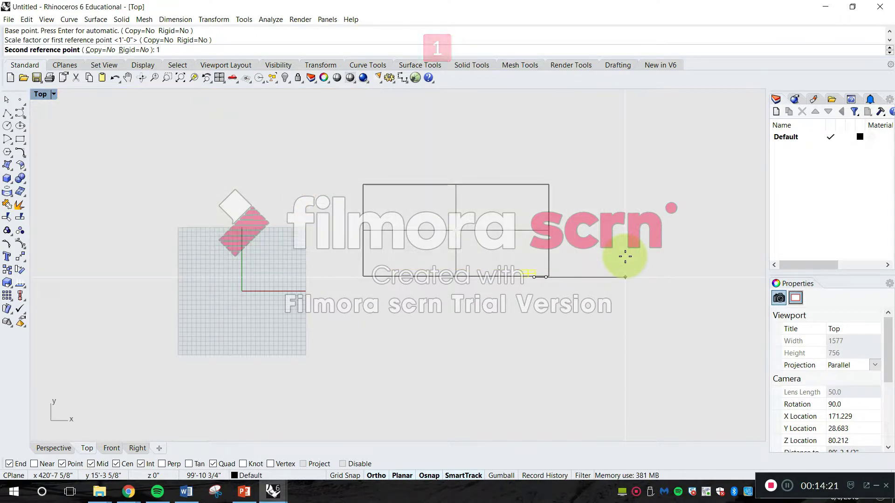
text(000)
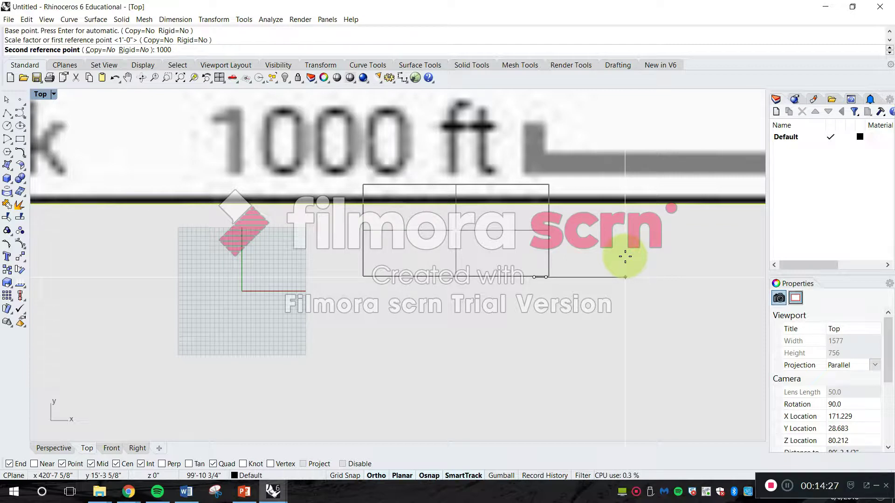
text(')
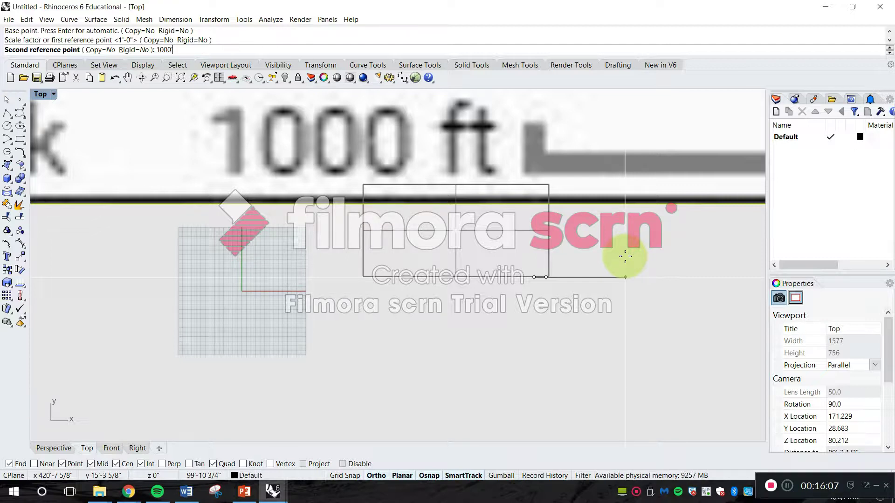
key(Return)
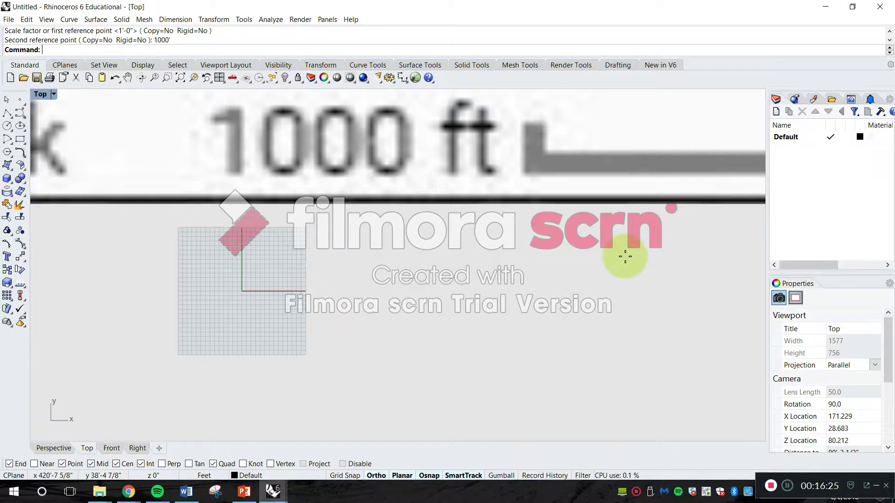
- Measure the scaled map's 1000 ft scale bar from its left end to its right end with Distance
scroll(653, 295, down, 3)
right_drag(653, 295, 271, 323)
scroll(240, 331, down, 2)
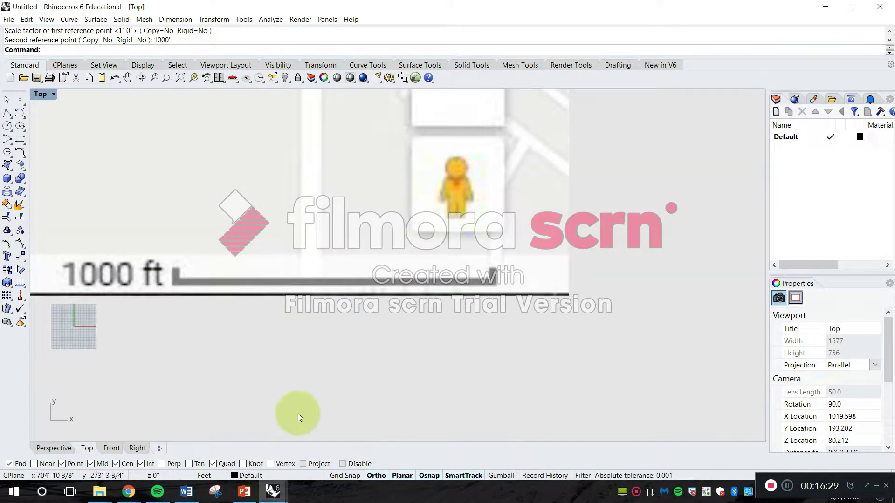
text(dista)
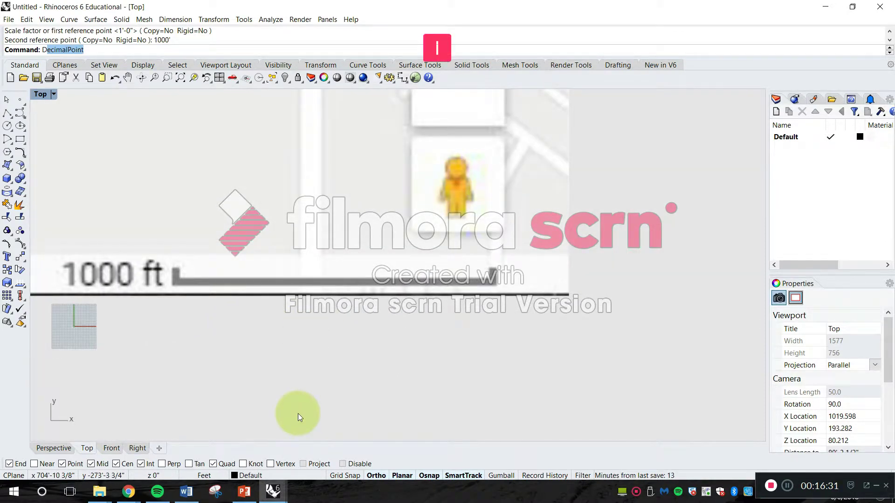
key(Return)
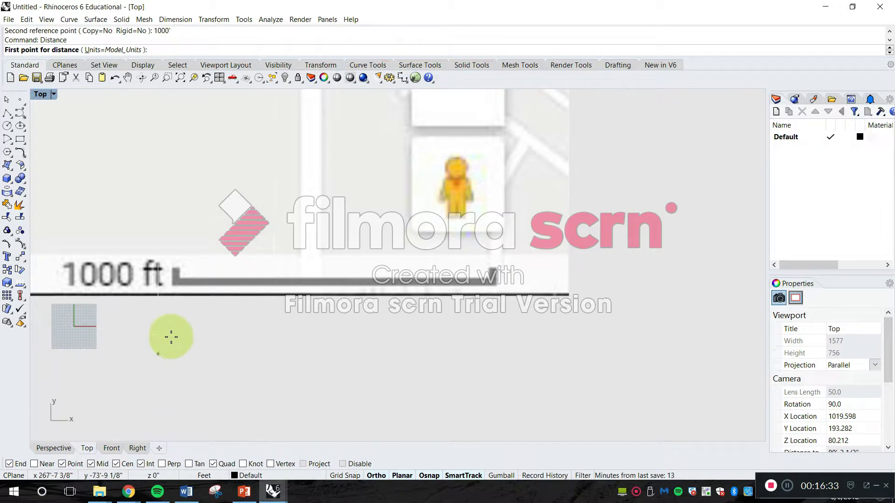
scroll(188, 330, up, 1)
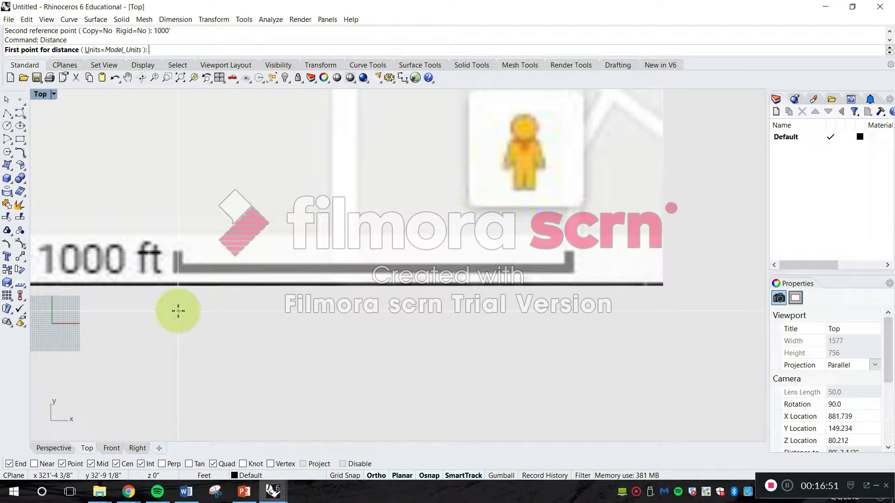
click(179, 311)
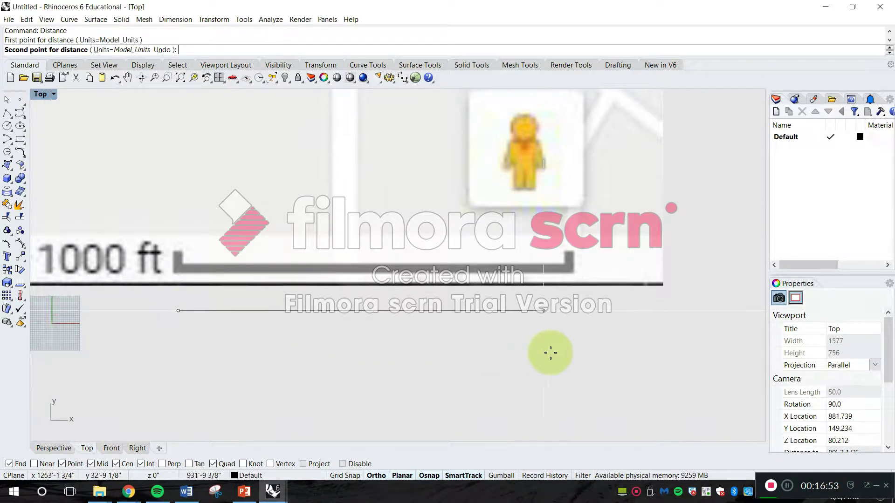
click(569, 354)
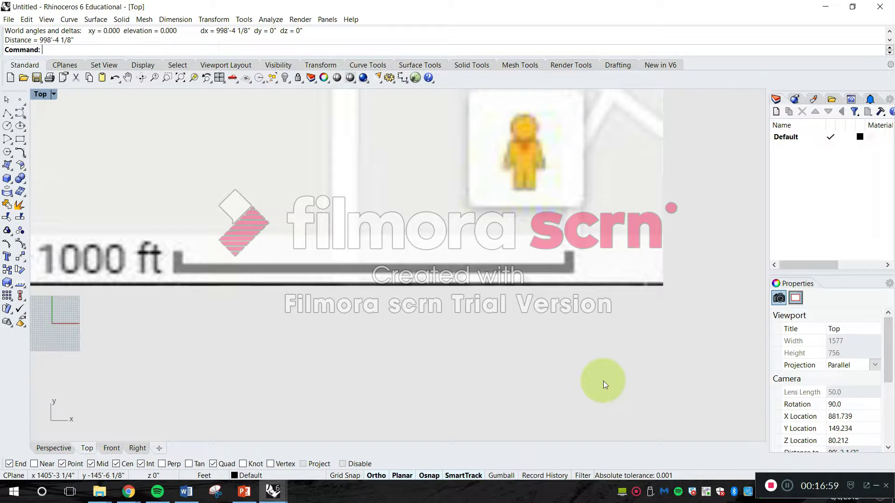
- Repeat the Distance measurement along the 1000 ft scale bar to double-check the map's scale
right_drag(406, 192, 447, 200)
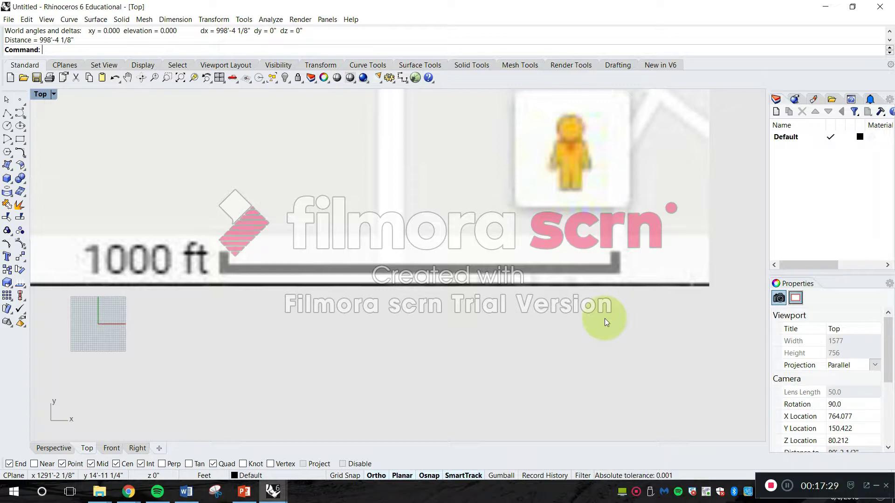
text(dist)
key(Return)
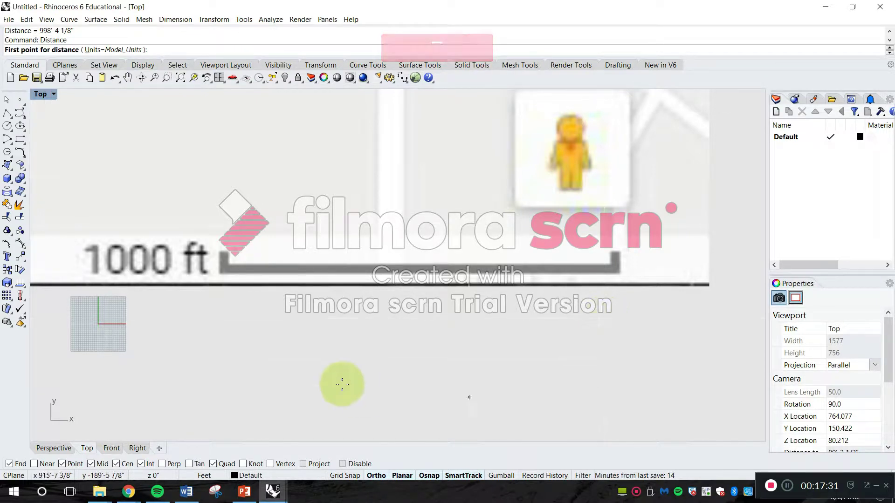
click(224, 302)
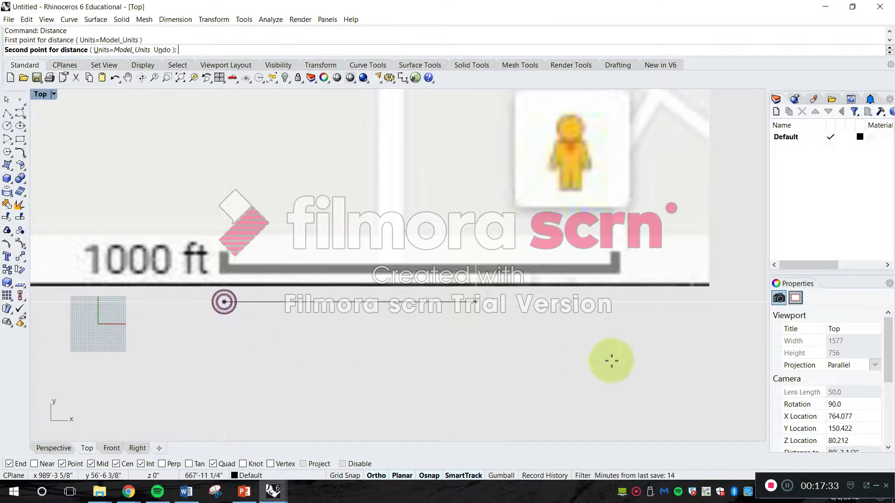
click(615, 329)
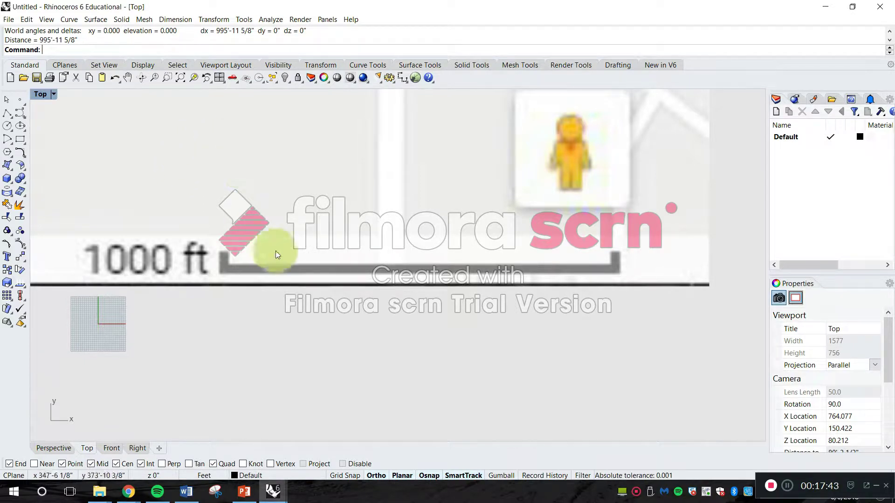
- Measure the width of Chelsea St just below its street label with the Distance command
scroll(300, 211, down, 1)
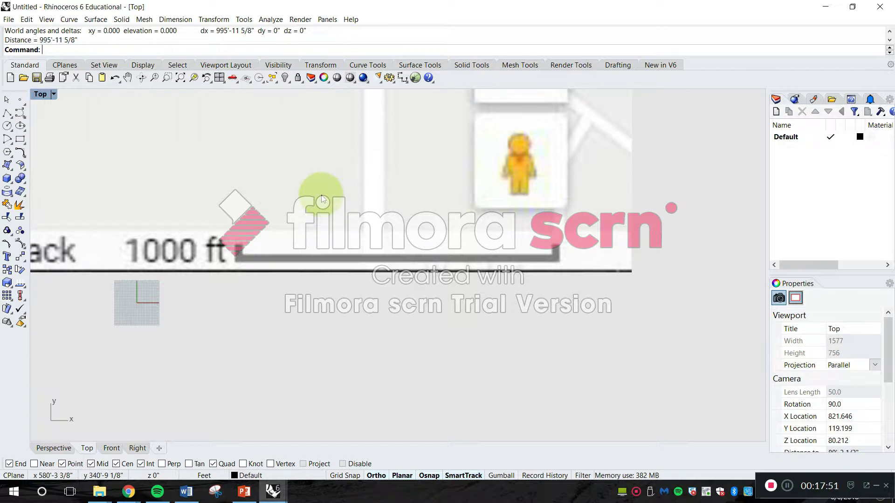
scroll(344, 200, down, 5)
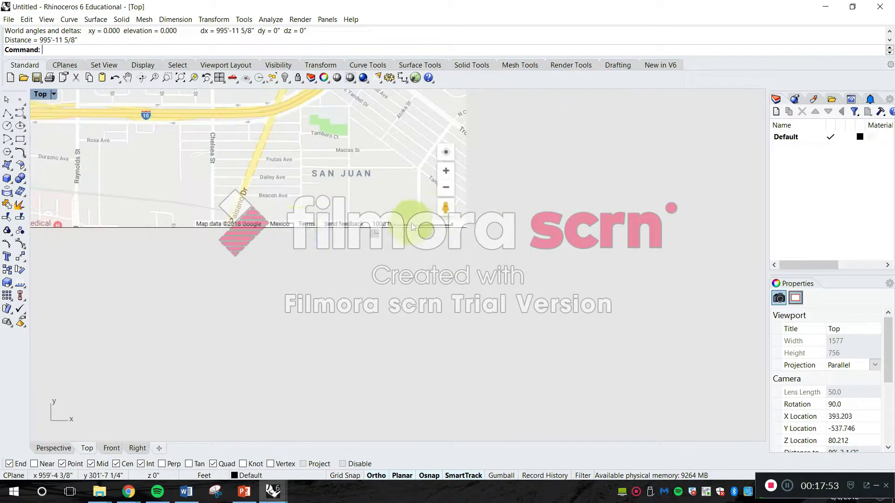
scroll(295, 248, up, 10)
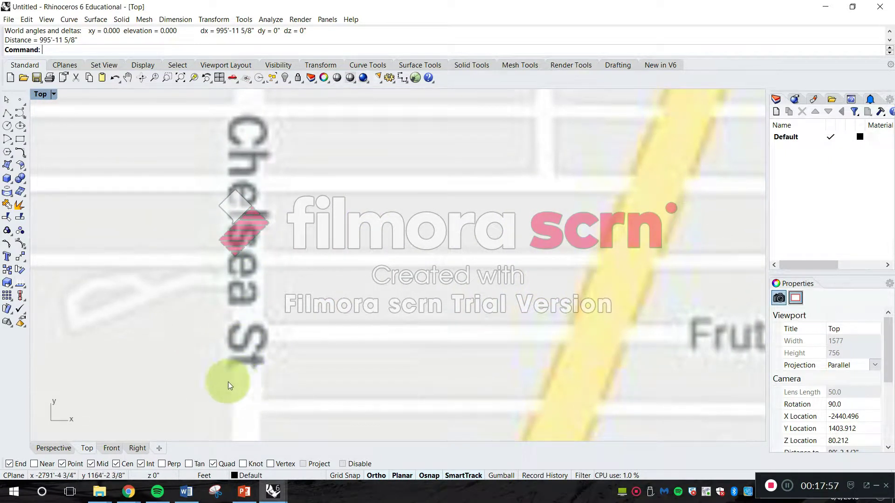
text(Distance)
key(space)
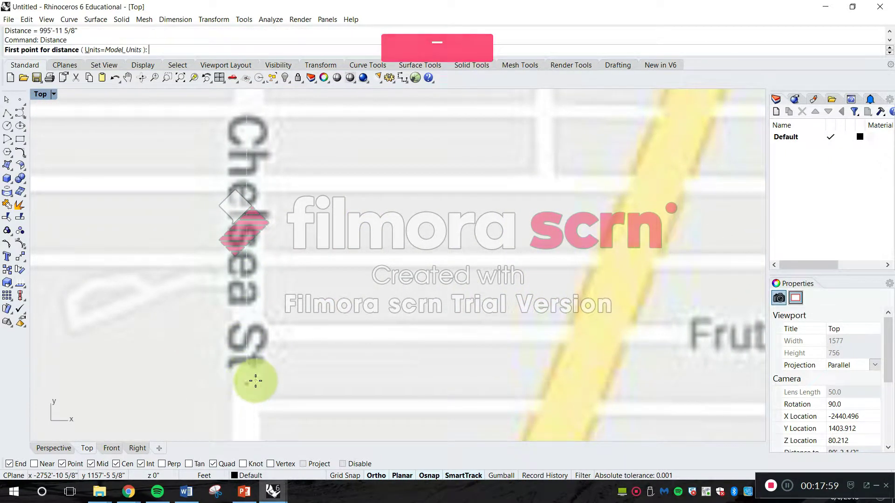
scroll(250, 356, down, 3)
scroll(227, 343, up, 6)
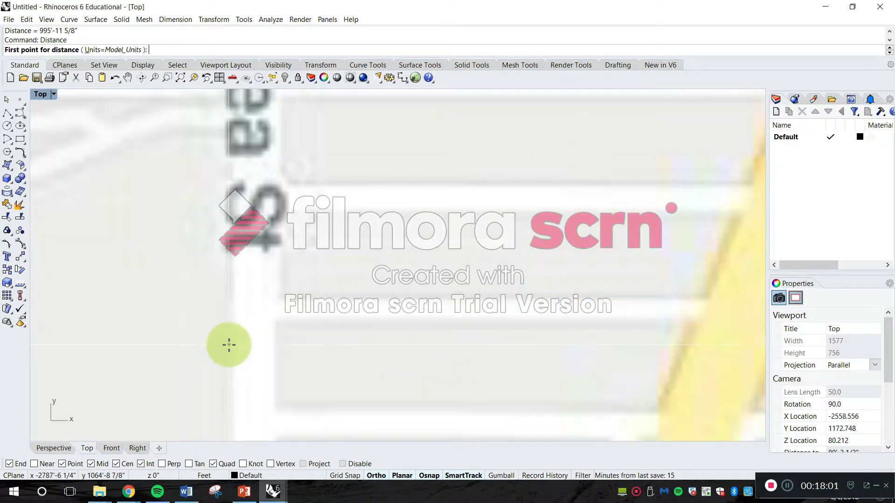
click(232, 348)
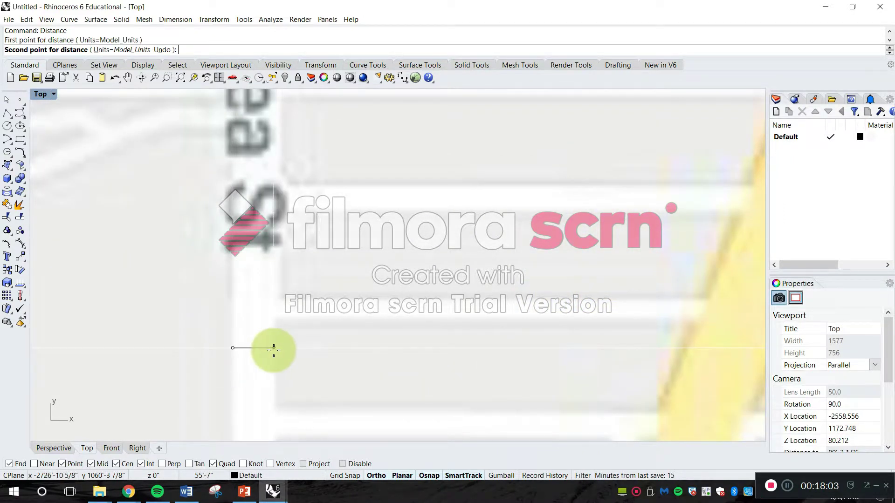
click(273, 350)
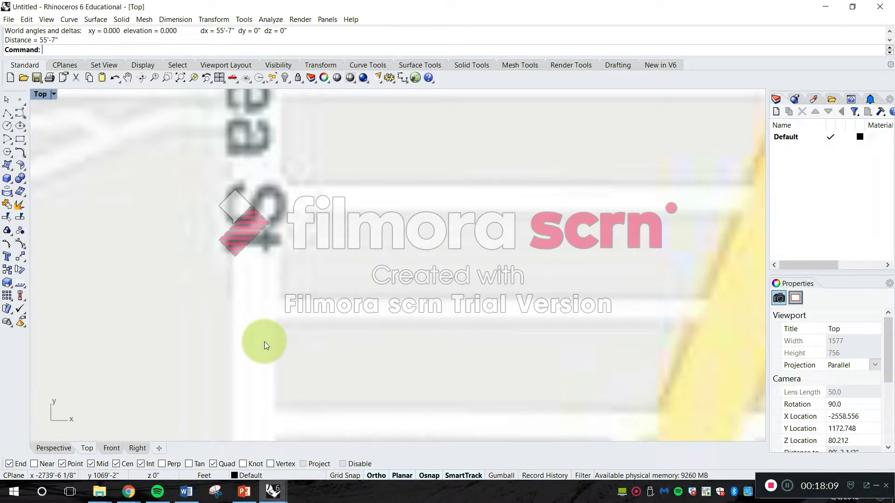
- Place a horizontal linear dimension about 263 ft wide in the empty area below the map with the Dim command
scroll(308, 282, down, 5)
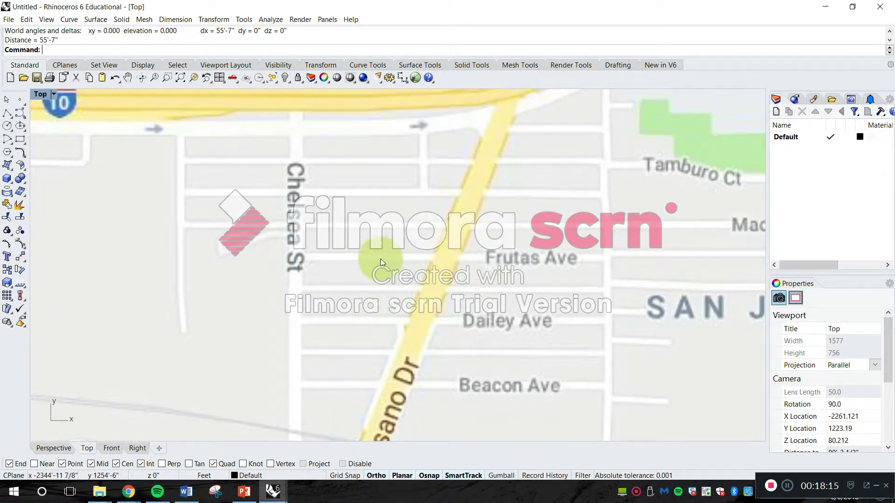
text(Dim)
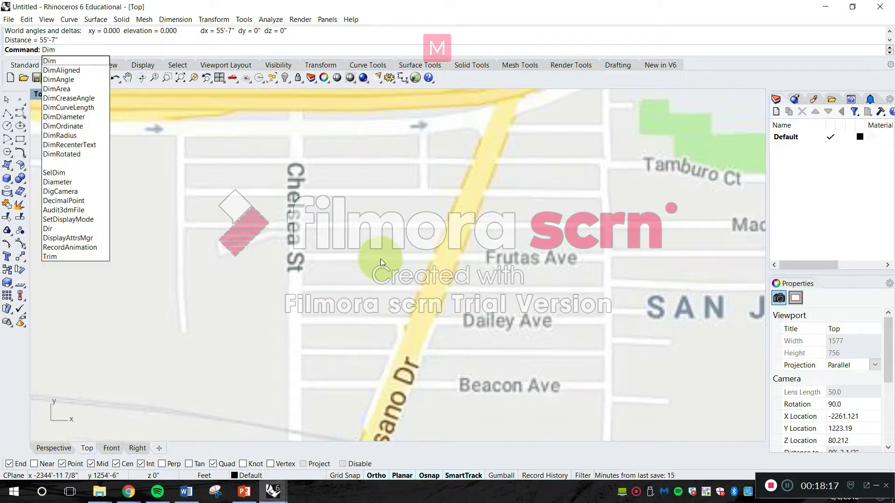
key(Return)
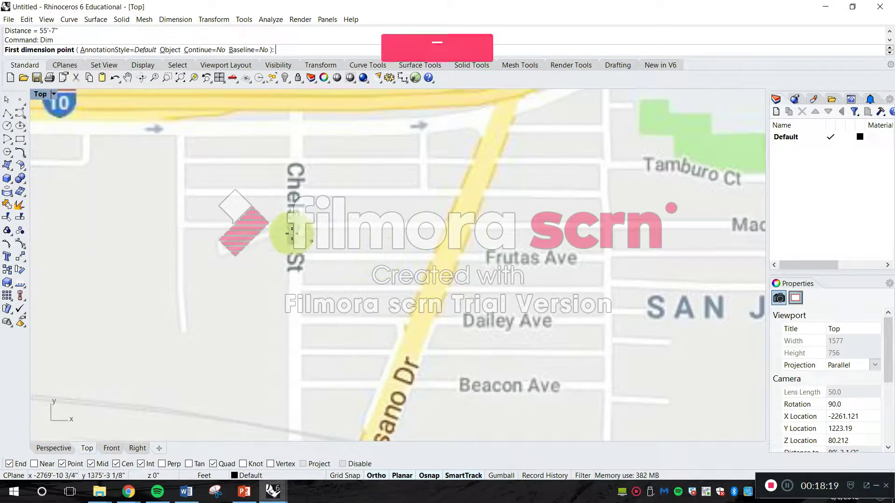
scroll(282, 241, down, 5)
click(302, 380)
click(303, 380)
click(315, 393)
scroll(307, 390, up, 10)
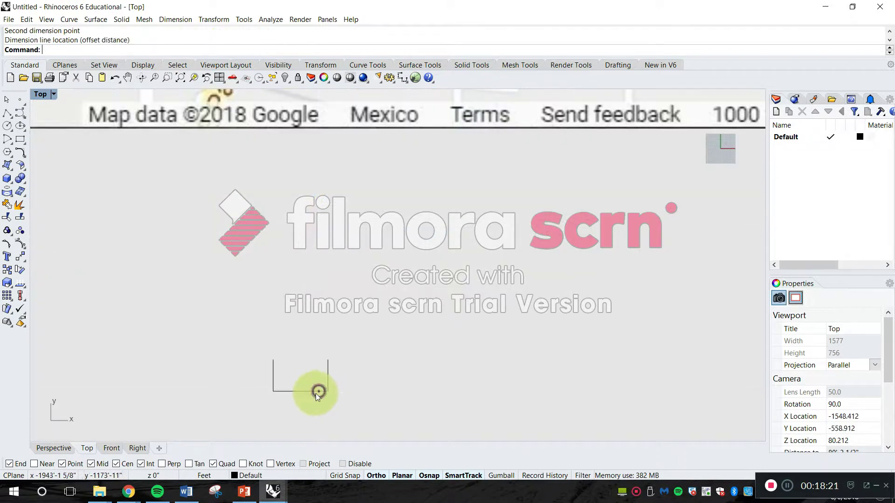
scroll(306, 387, up, 4)
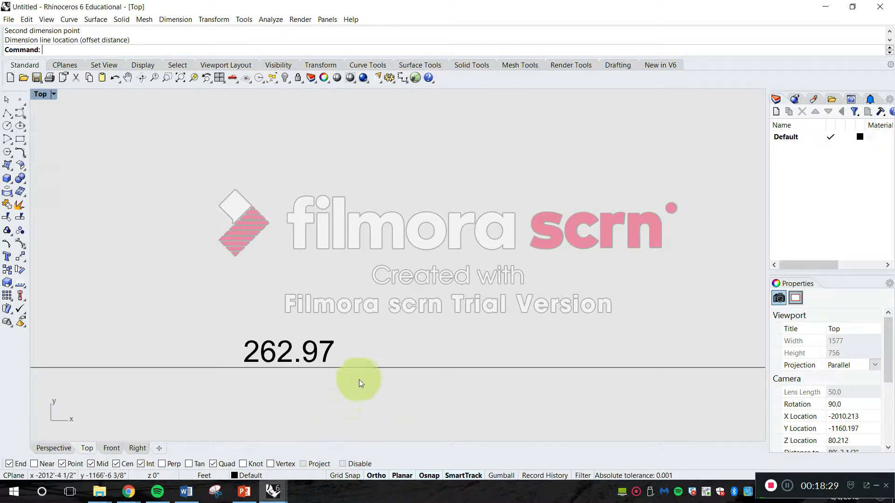
- Delete the linear dimension from the empty area below the map
right_drag(294, 256, 392, 225)
scroll(396, 235, down, 8)
scroll(404, 257, down, 4)
scroll(404, 259, up, 5)
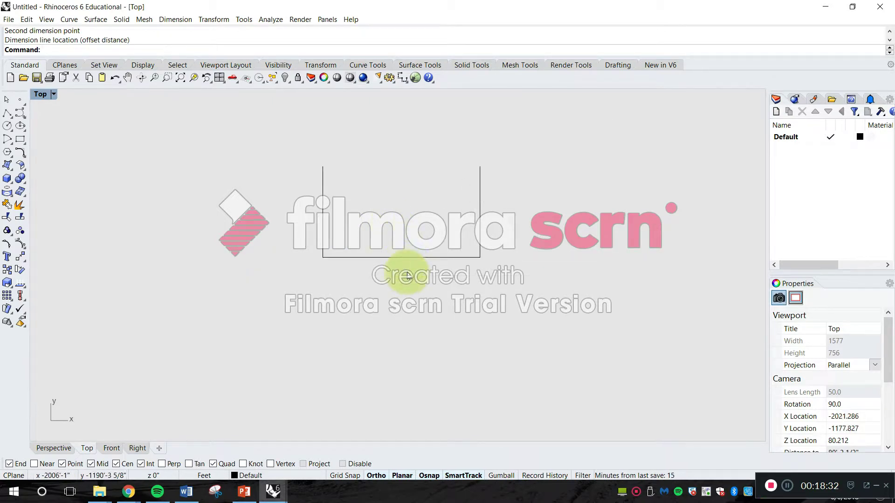
click(367, 225)
key(Delete)
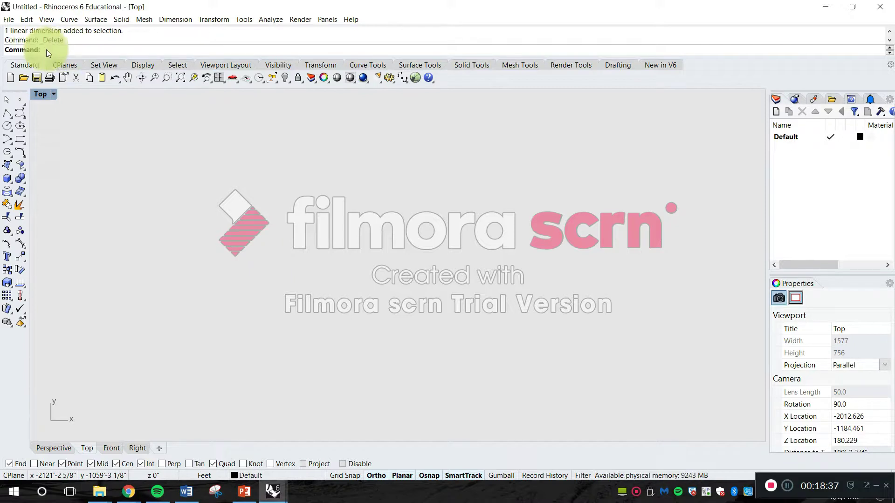
- Measure the north-south depth of the block between Clifton Ave and Montana Ave, west of the red marker, with the Distance command
text(Distance)
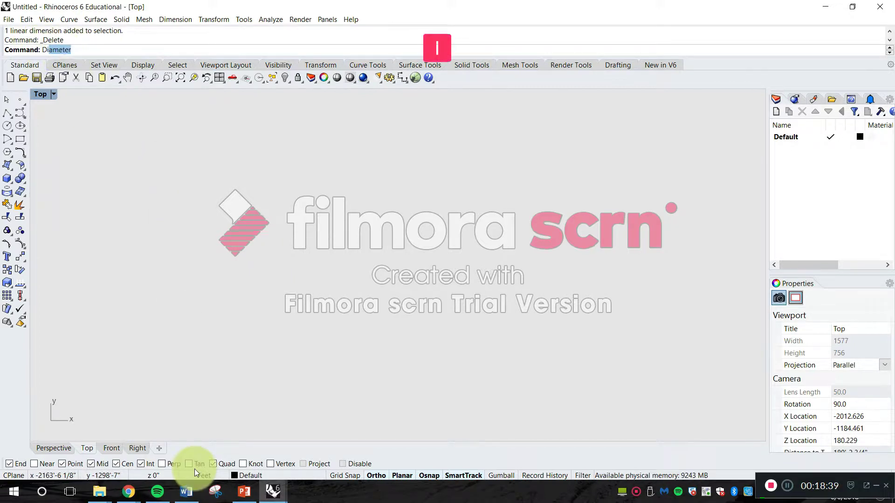
key(Return)
scroll(303, 261, down, 3)
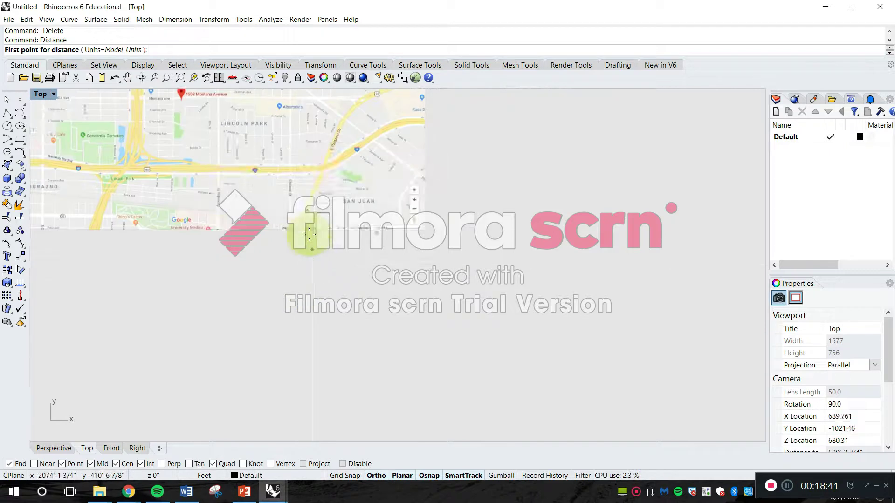
scroll(289, 256, up, 10)
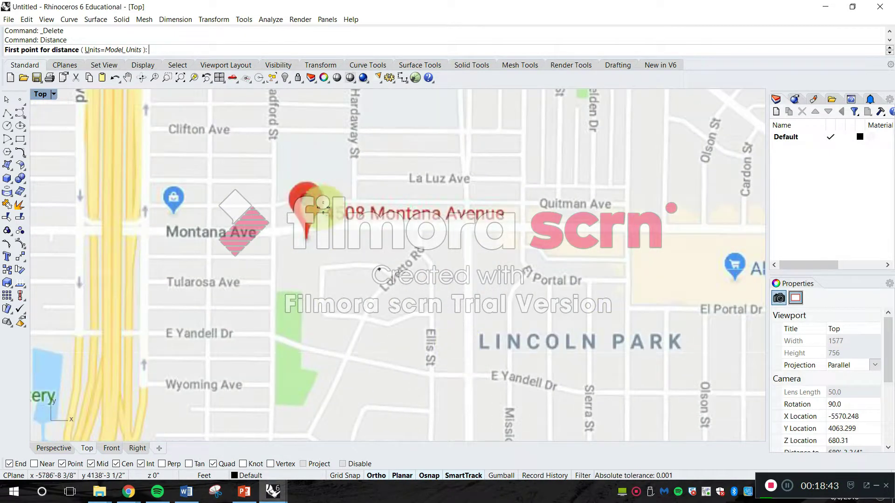
scroll(243, 242, up, 8)
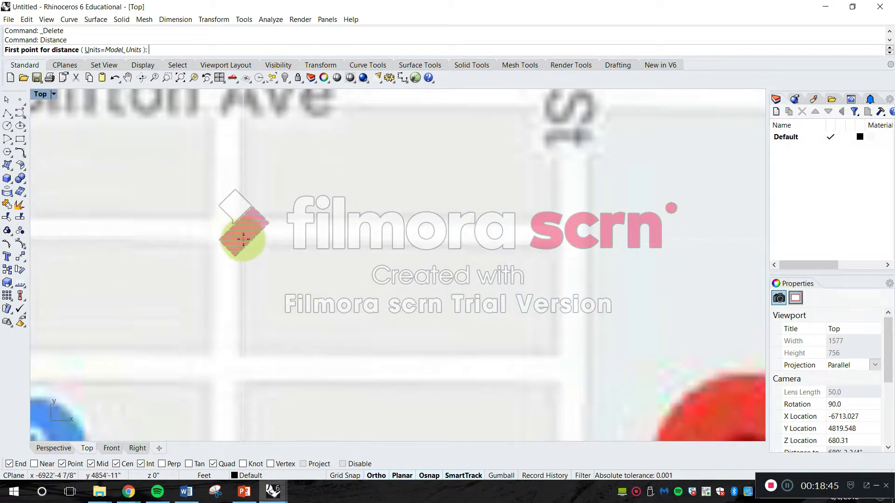
click(243, 245)
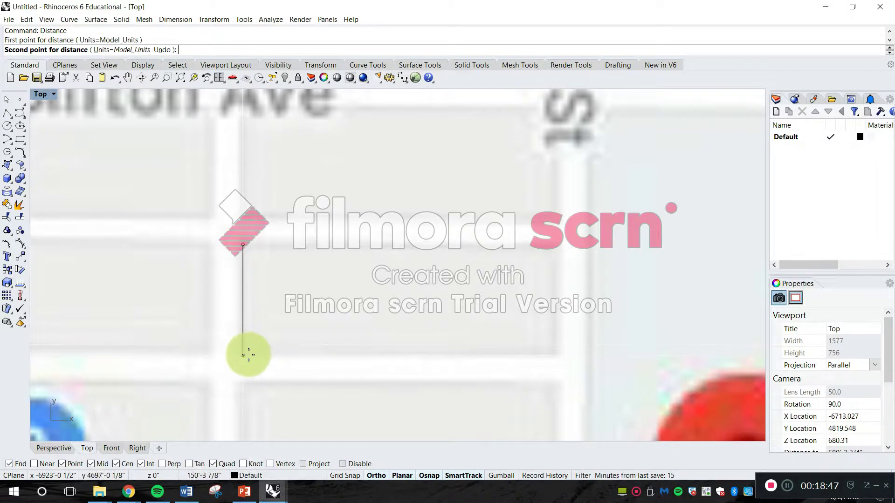
click(247, 354)
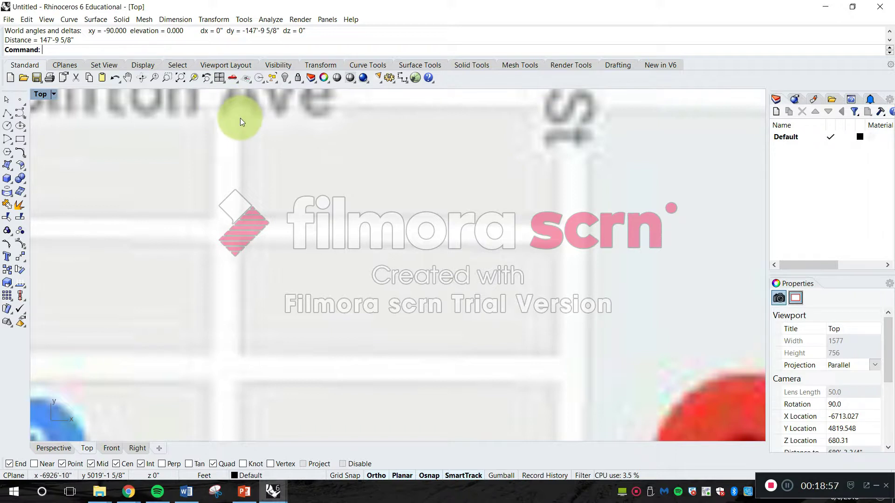
- Measure the east-west width of the same city block with the Distance command
key(Return)
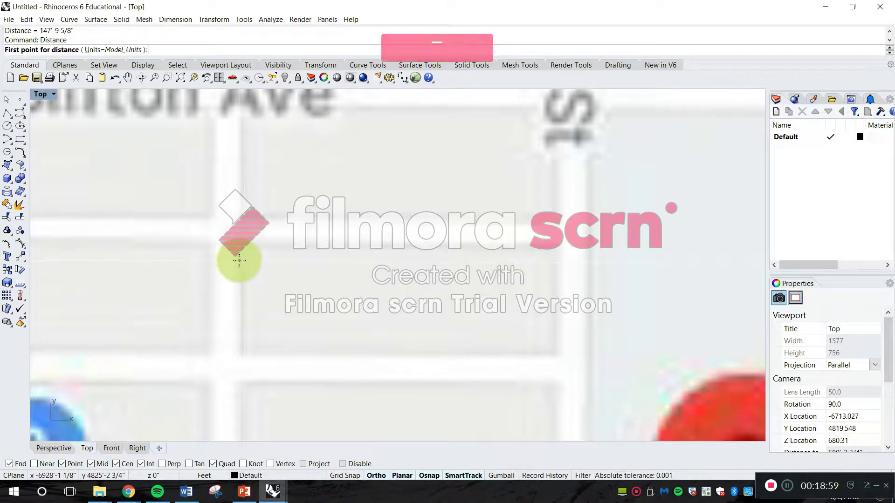
click(240, 260)
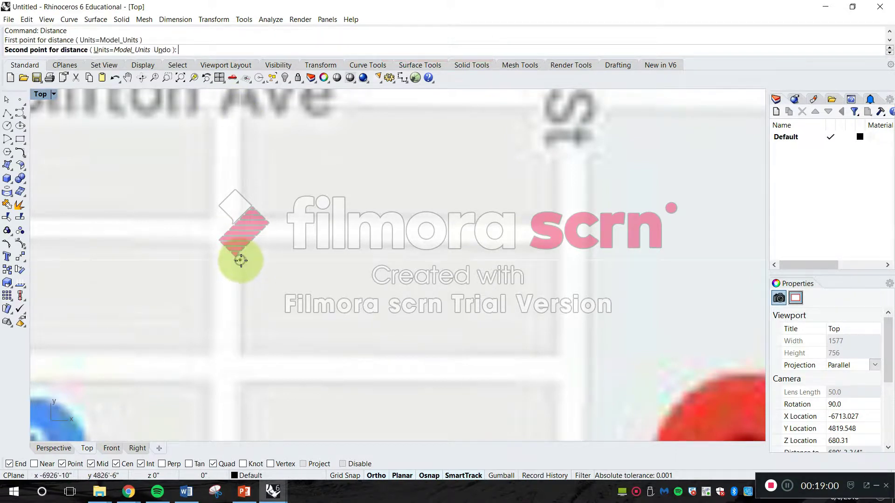
click(553, 260)
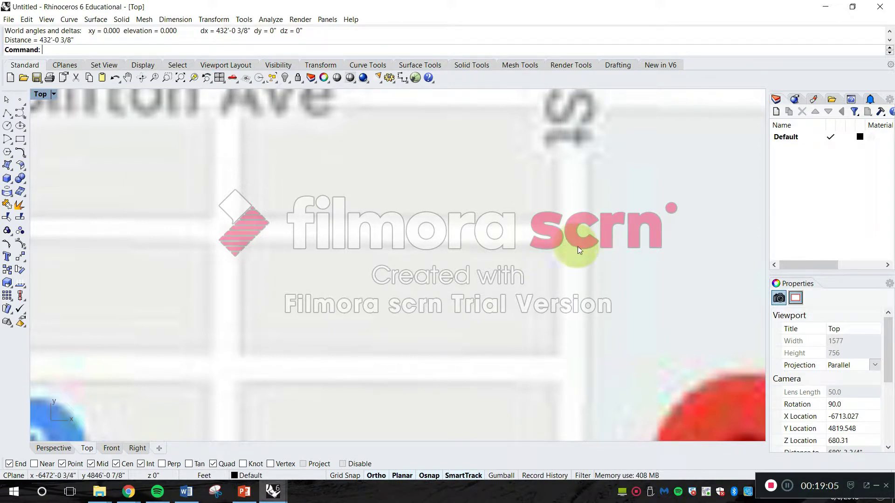
scroll(489, 266, down, 10)
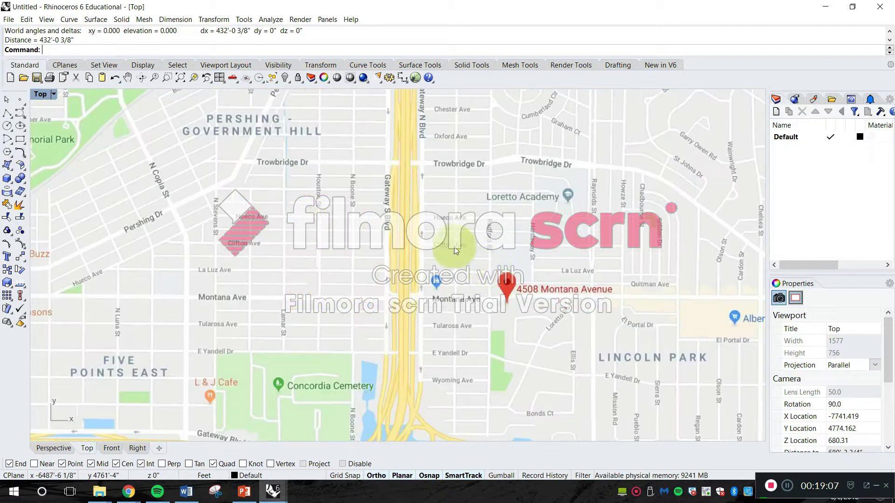
right_drag(456, 251, 397, 208)
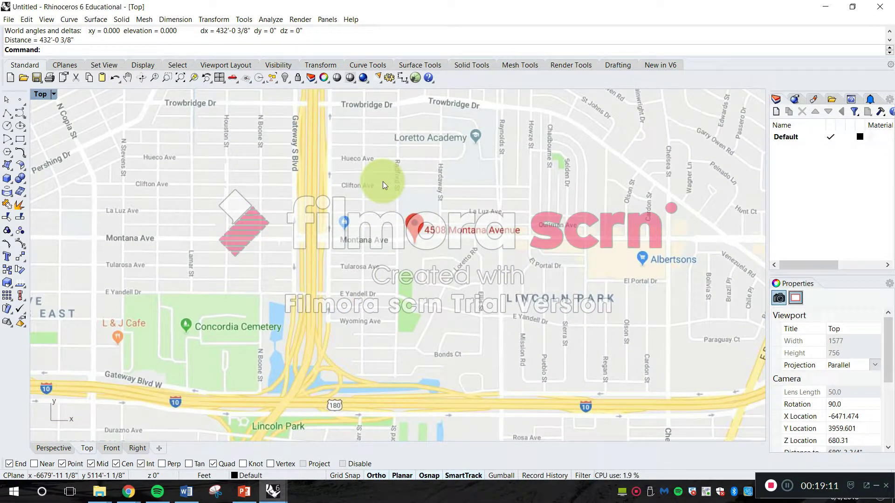
scroll(396, 202, down, 5)
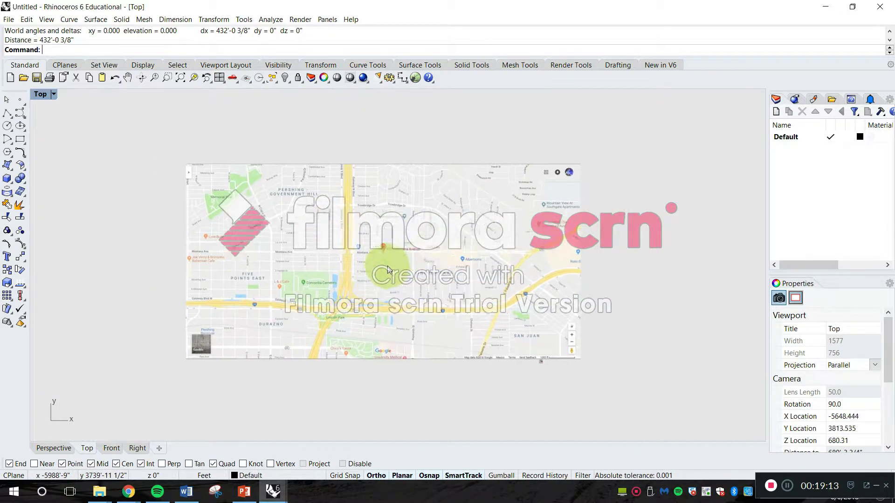
scroll(397, 261, up, 4)
right_drag(416, 310, 405, 284)
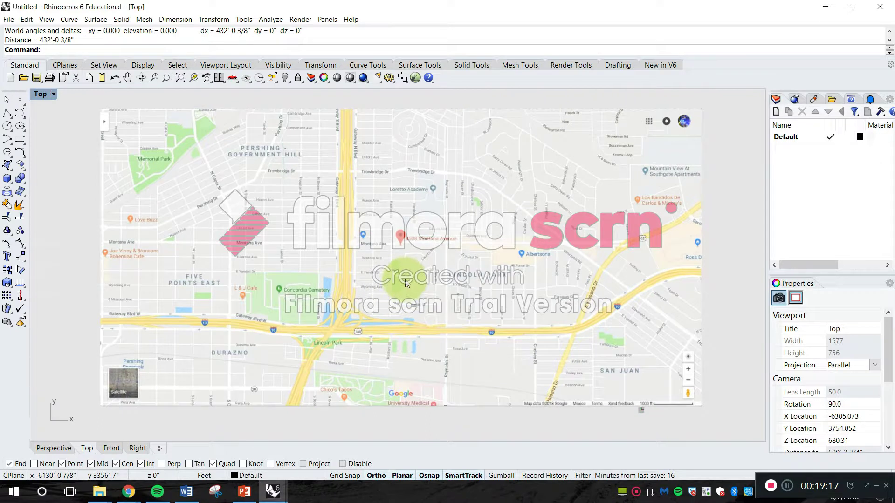
click(395, 216)
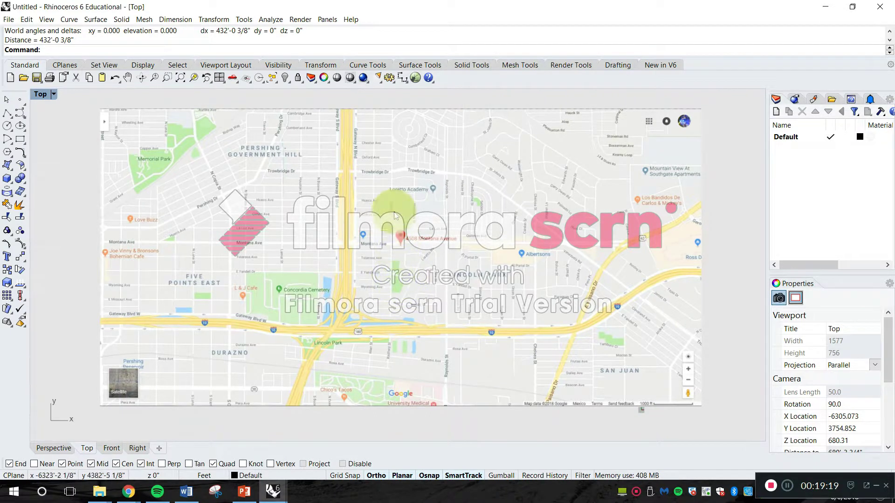
click(382, 213)
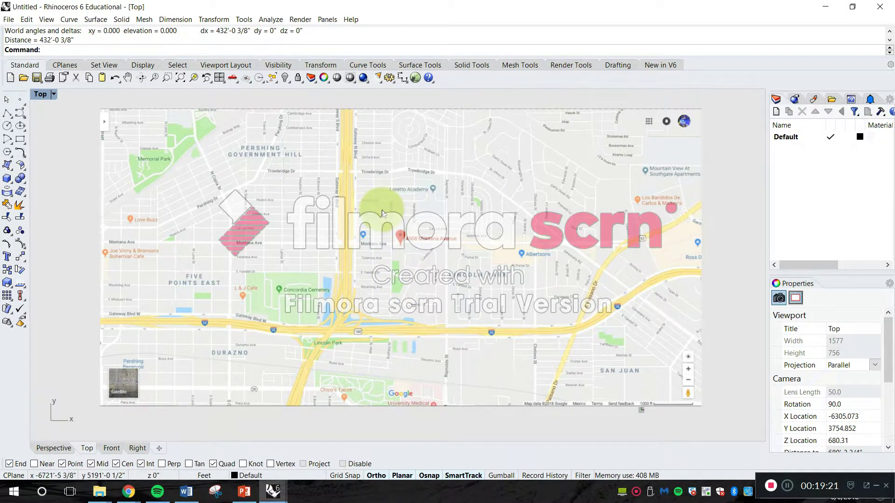
click(423, 260)
click(410, 281)
click(435, 296)
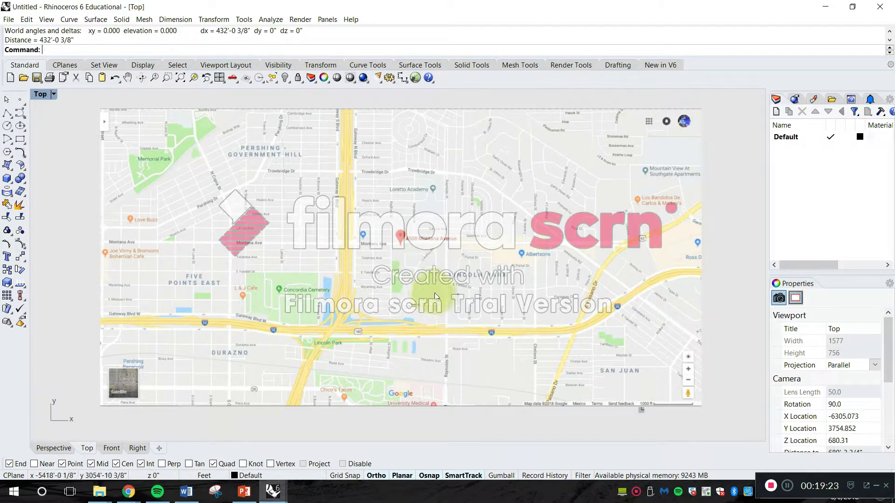
click(416, 275)
click(403, 252)
click(427, 258)
click(499, 256)
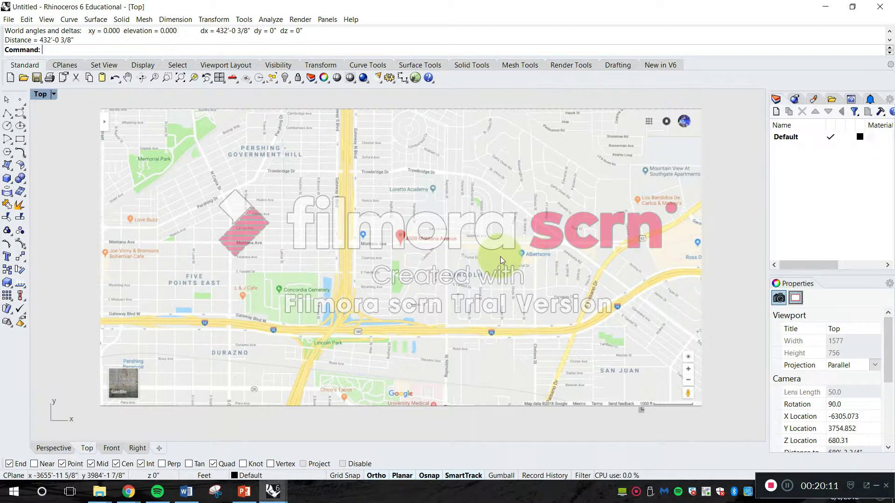
- Start saving the model in the P1 project folder and name the file P1_Image Trace
text(save)
key(Return)
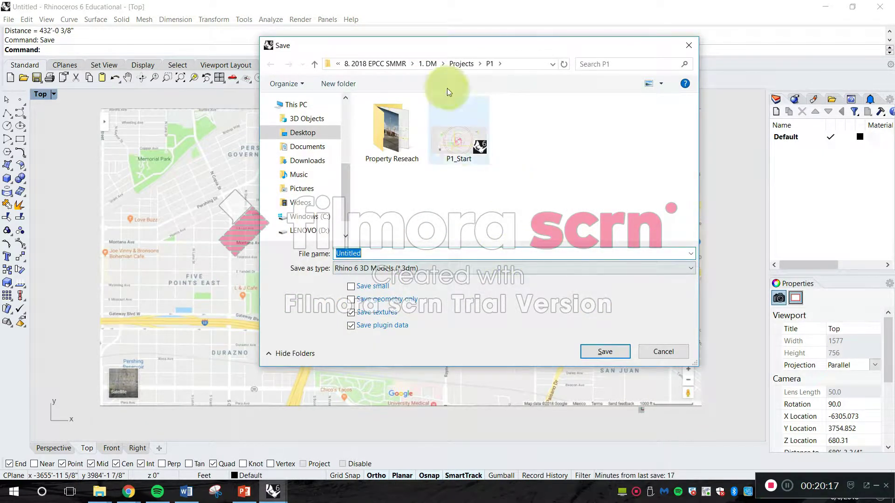
click(459, 158)
click(371, 256)
click(387, 257)
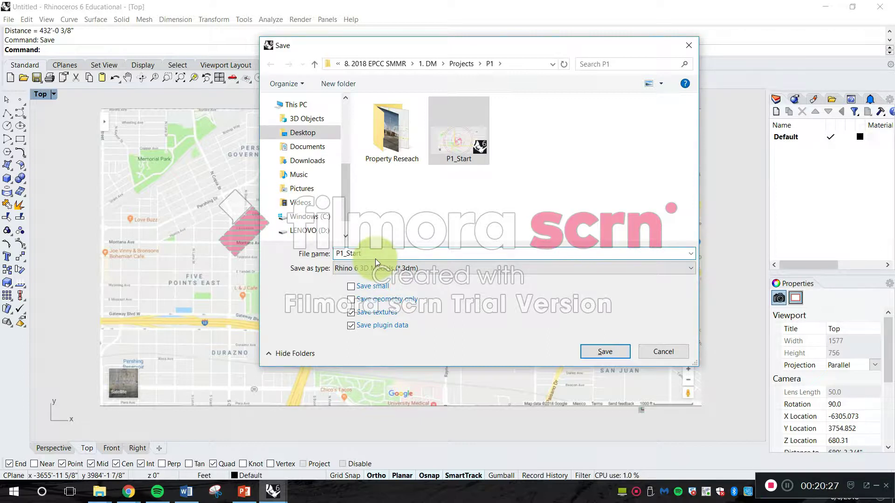
key(BackSpace)
key(BackSpace)
key(BackSpace)
key(BackSpace)
key(BackSpace)
key(Caps_Lock)
text(Image Trace)
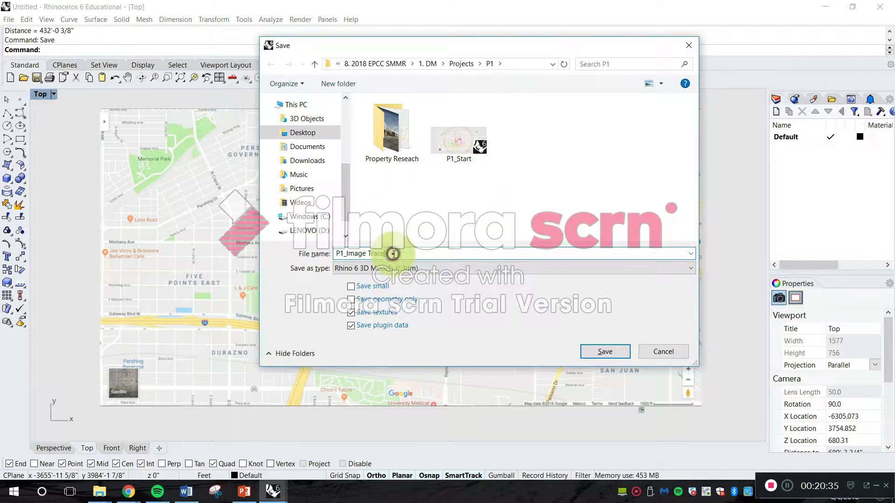
- Browse the save location from the Desktop through 8. 2018 EPCC SMMR, 1. DM and Projects to the P1 folder
drag(394, 254, 326, 242)
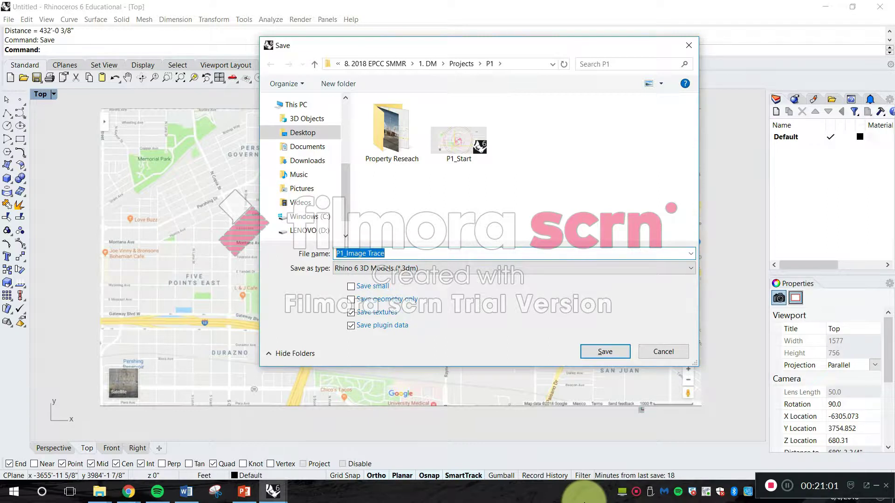
click(308, 135)
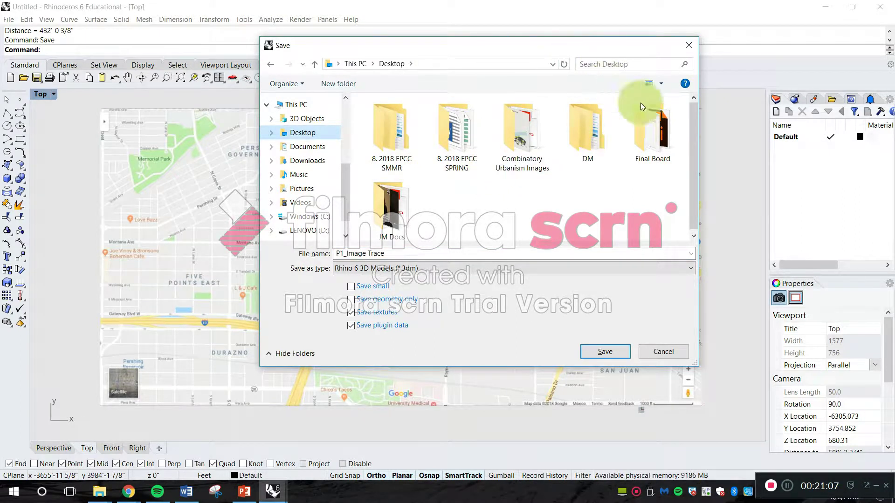
double_click(597, 131)
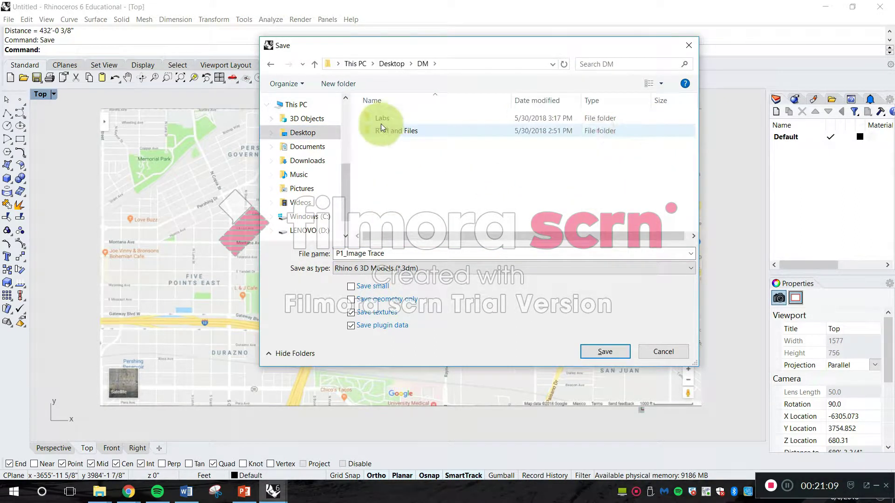
click(303, 132)
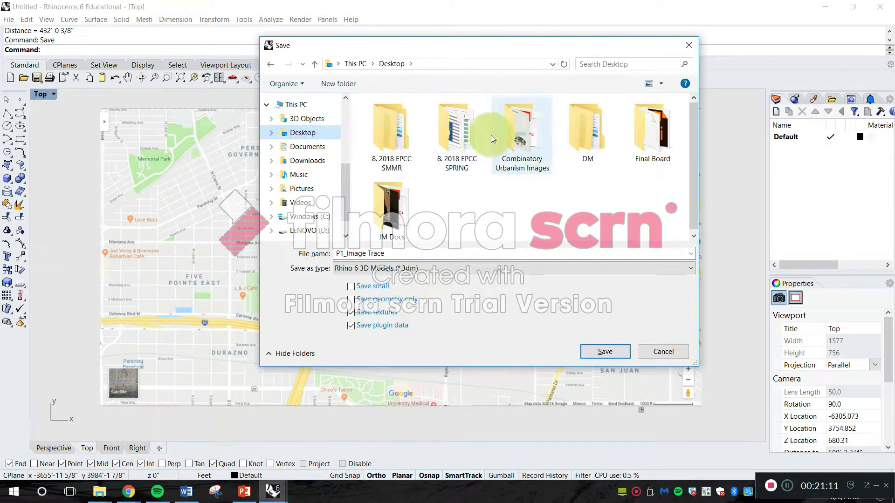
double_click(406, 111)
click(409, 113)
double_click(409, 112)
double_click(399, 121)
double_click(392, 119)
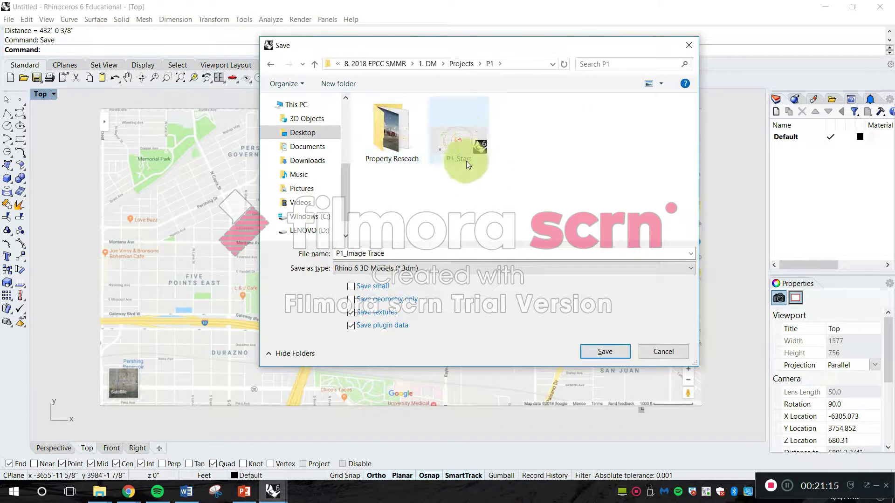
click(397, 208)
click(396, 253)
click(397, 252)
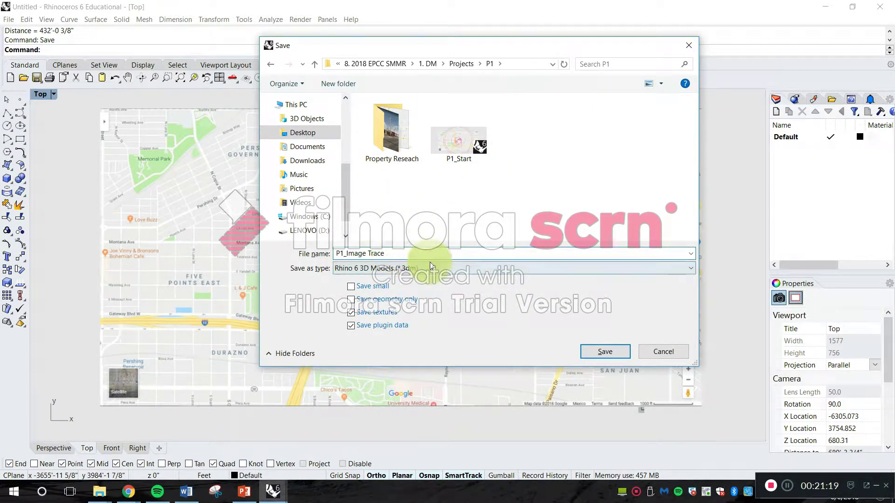
click(345, 253)
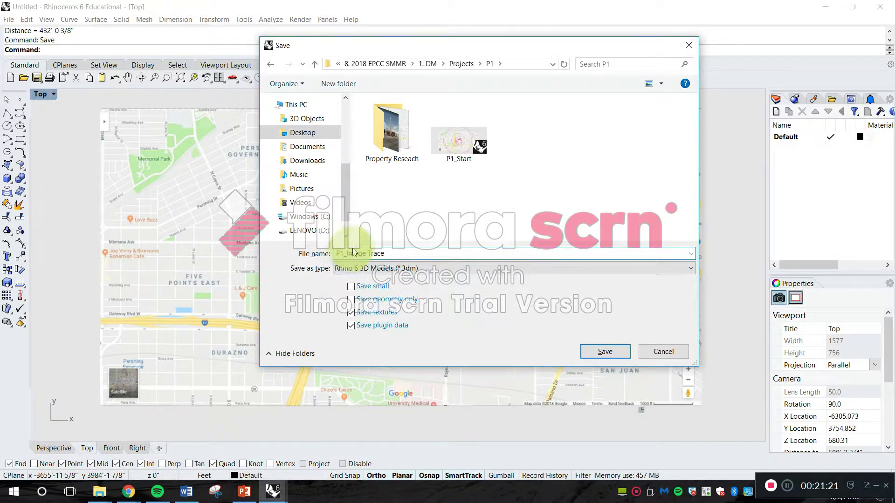
click(391, 255)
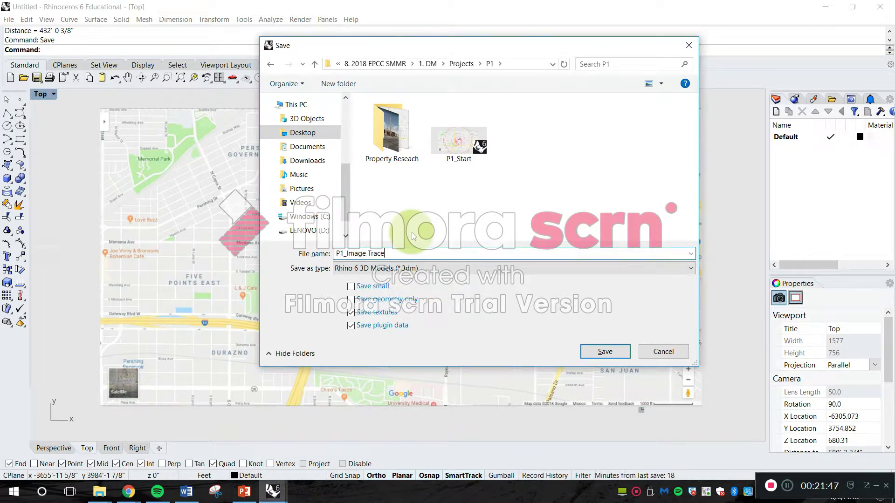
- Keep the file type as Rhino 6 3D Models (*.3dm) and save P1_Image Trace in the P1 folder
click(389, 268)
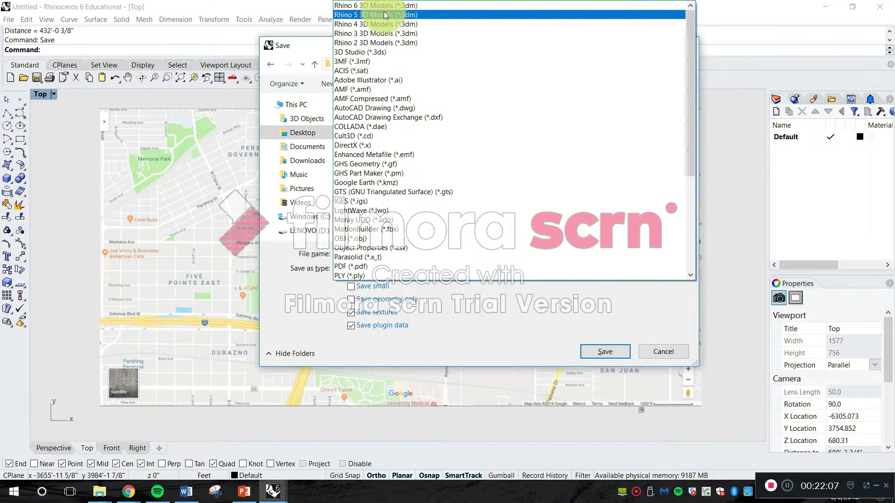
click(382, 6)
click(392, 270)
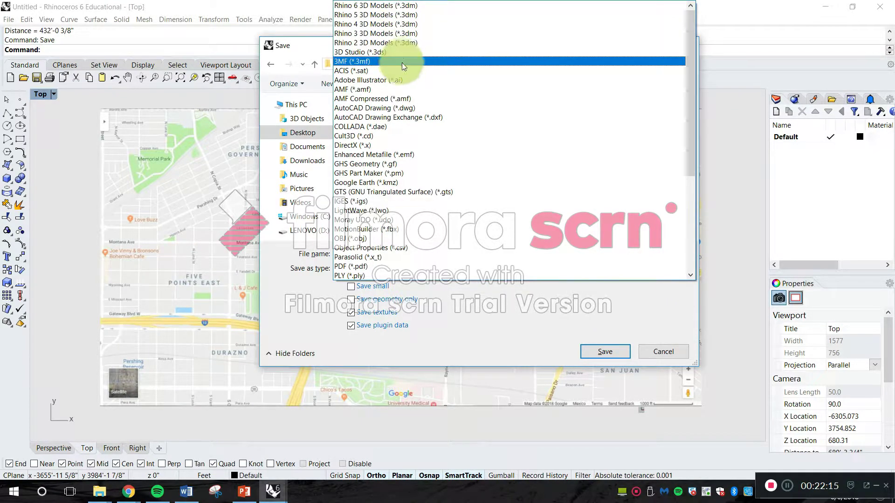
click(561, 326)
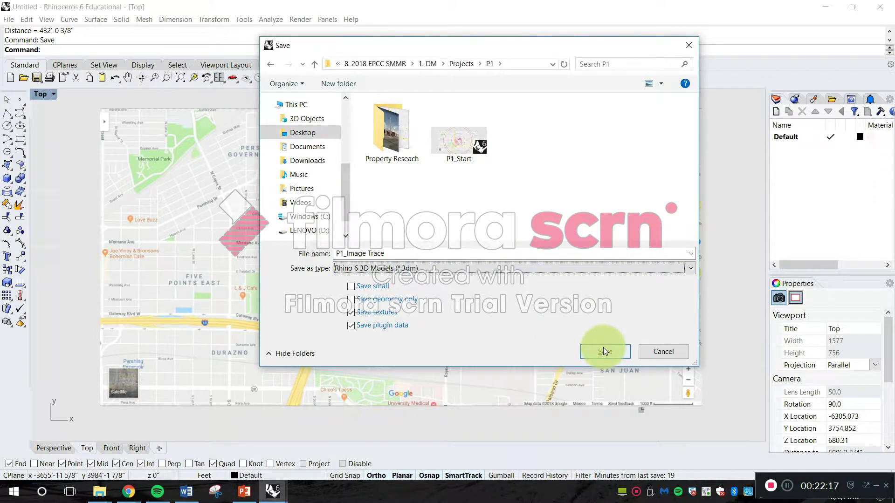
click(603, 352)
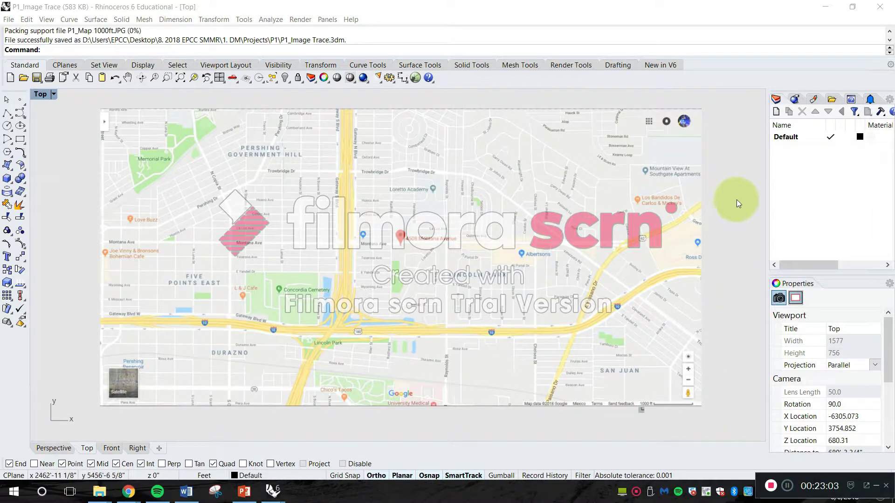
- Create a new layer named Ref Image for the map picture
right_drag(588, 179, 531, 177)
scroll(508, 235, down, 3)
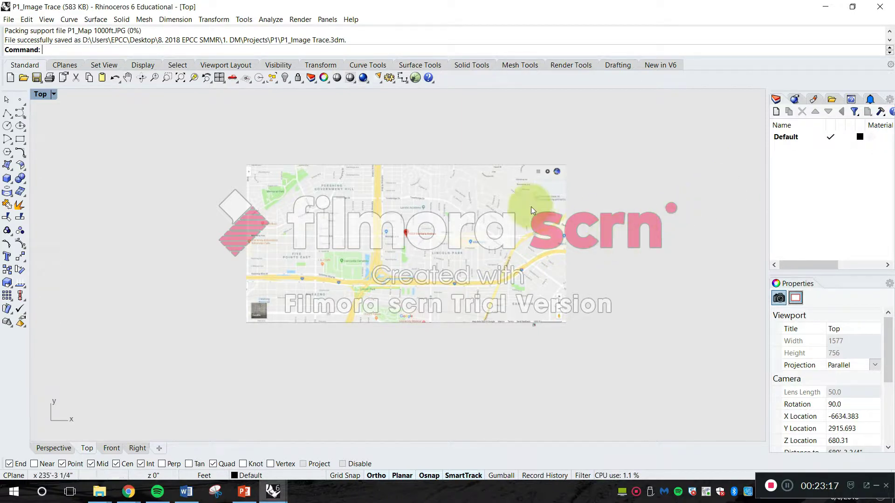
click(622, 195)
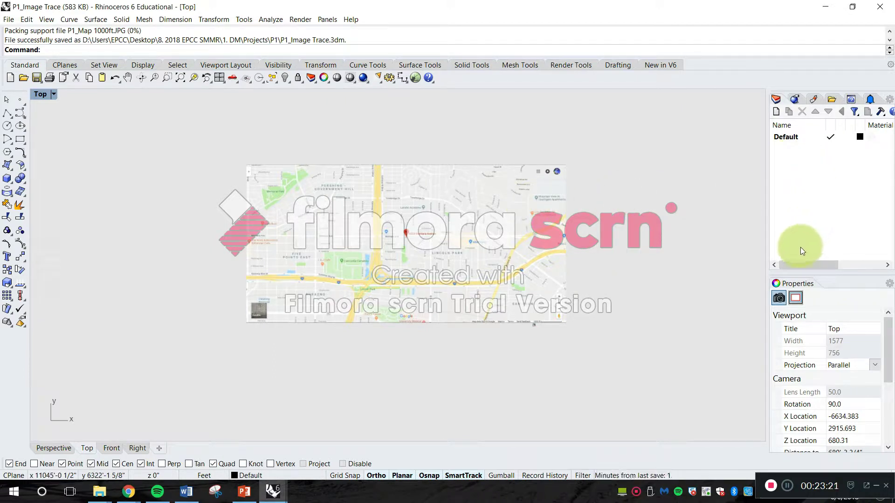
right_click(797, 160)
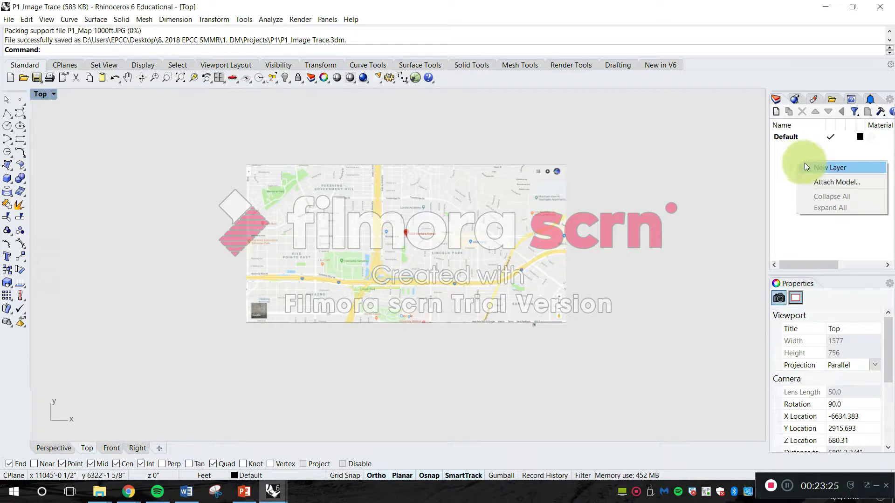
click(817, 166)
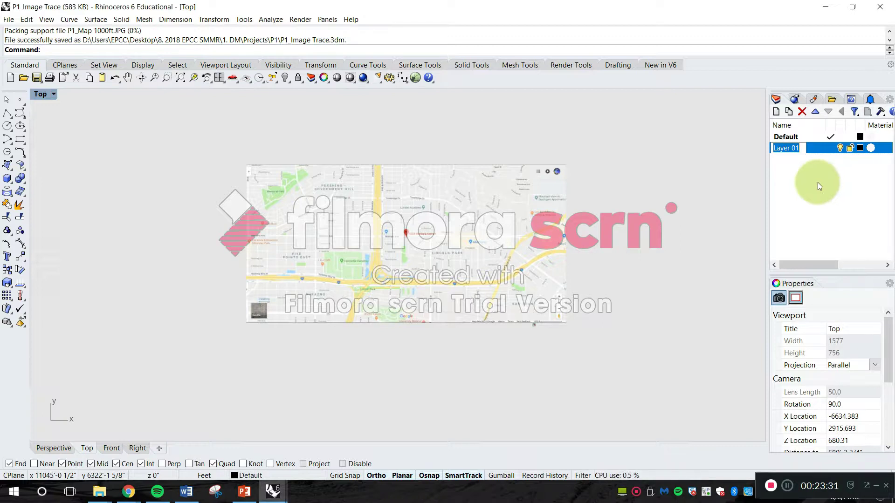
key(Caps_Lock)
text(R)
key(Caps_Lock)
text(ef Image)
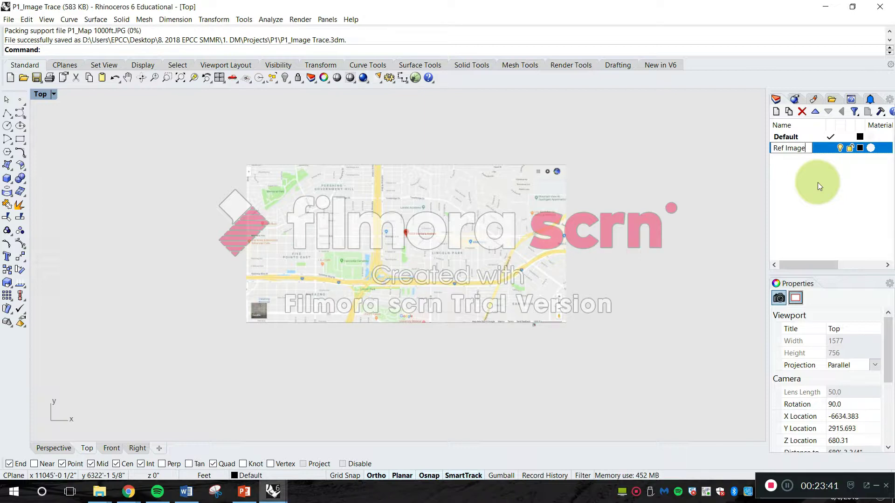
key(Return)
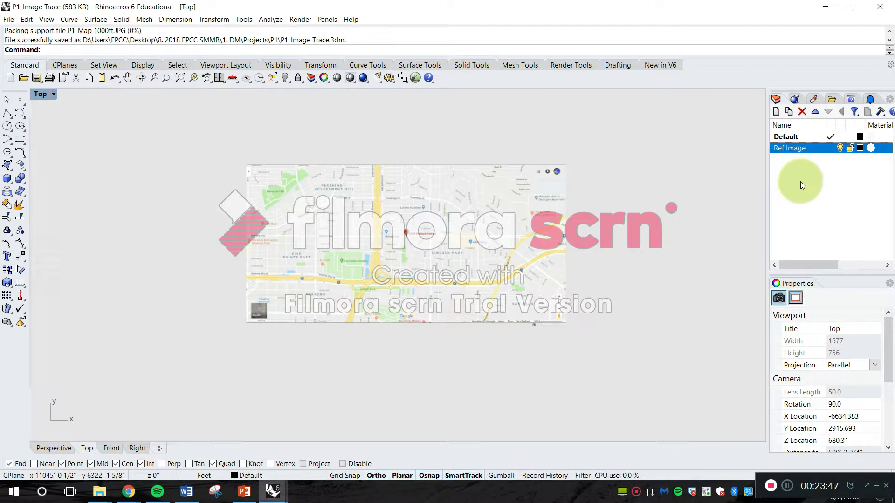
- Add a layer named Street Grid below the Ref Image layer
right_click(801, 181)
click(813, 191)
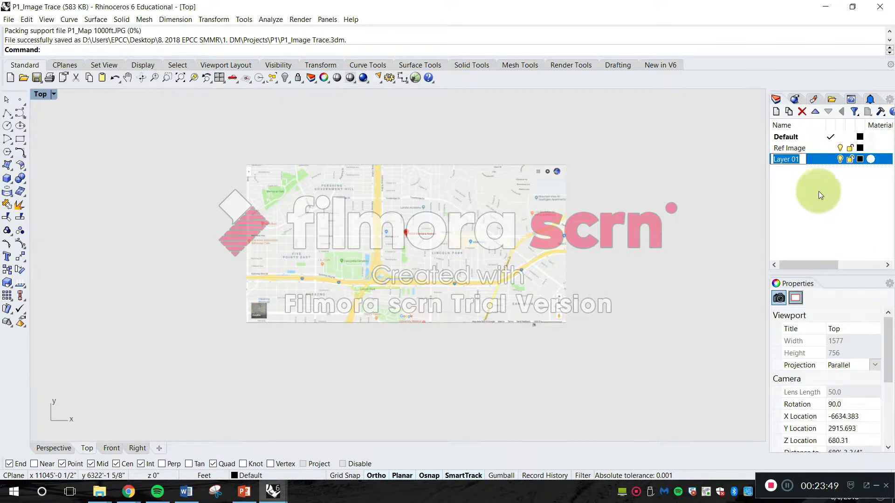
text(St)
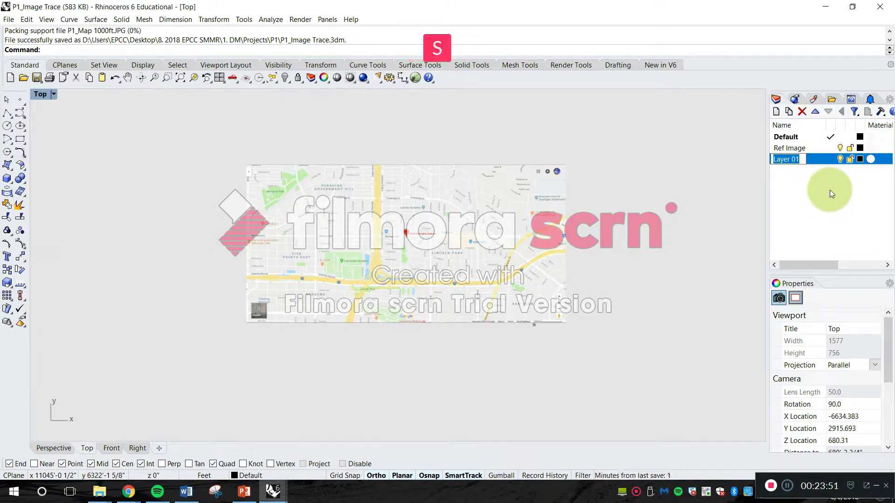
text(reet Grid)
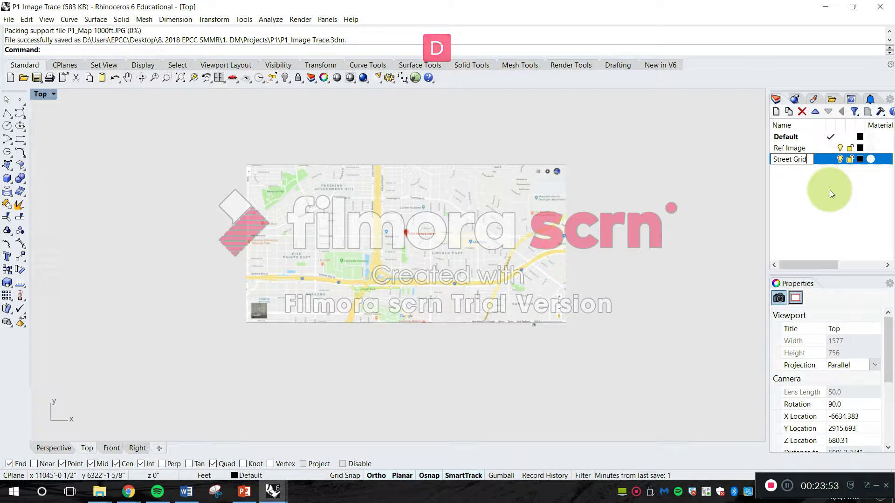
key(Return)
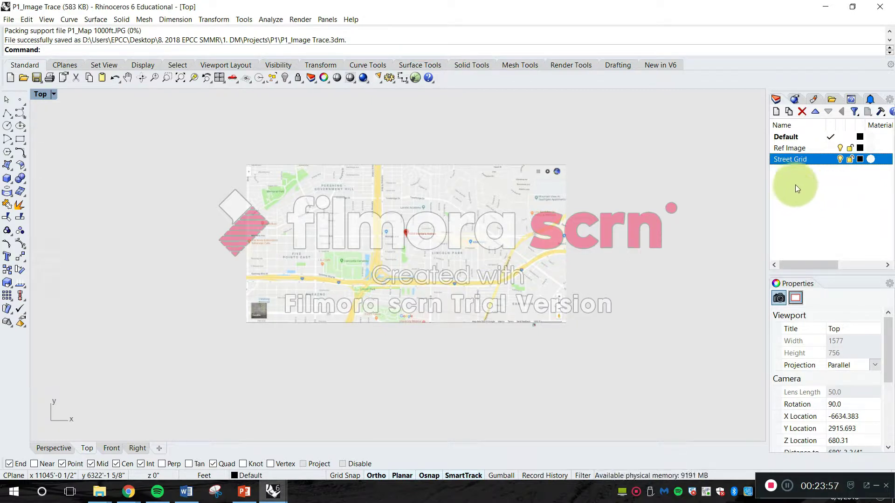
- Add a layer named City Blocks below the Street Grid layer
right_click(795, 185)
click(810, 195)
key(Caps_Lock)
text(City Bloks)
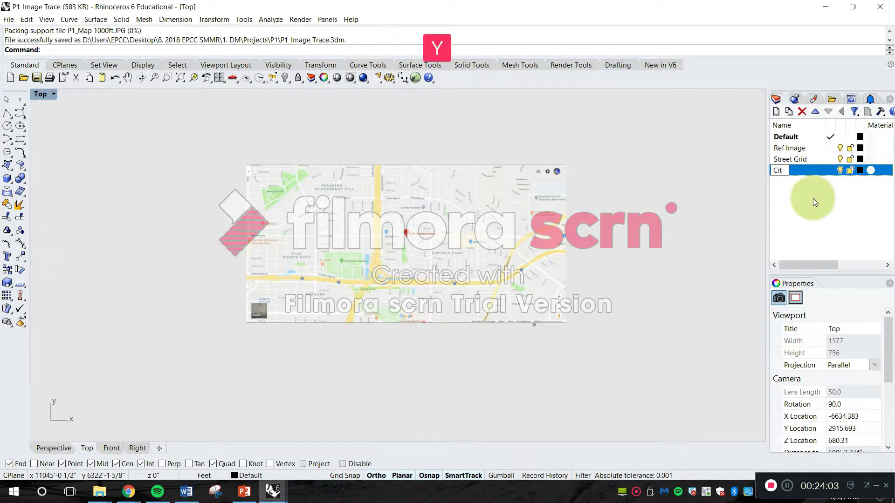
key(BackSpace)
key(BackSpace)
text(cls)
key(BackSpace)
key(BackSpace)
text(ks)
key(Return)
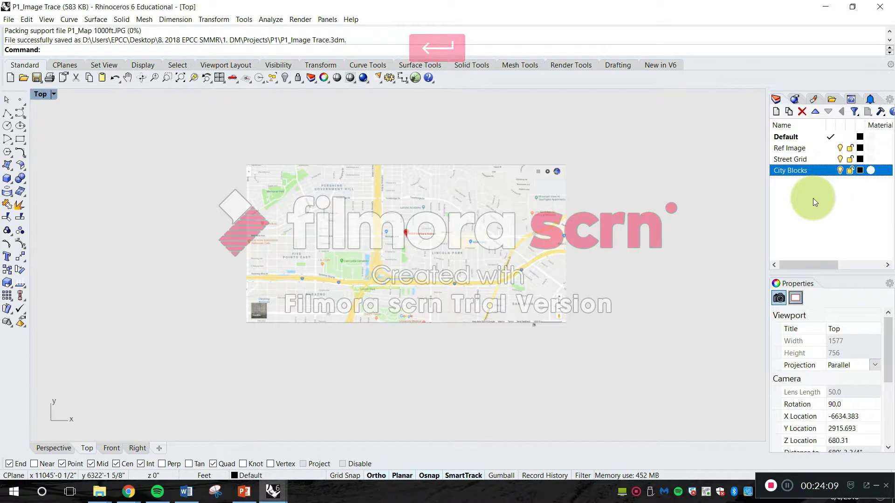
- Add a layer named Green Areas below the City Blocks layer
right_click(813, 199)
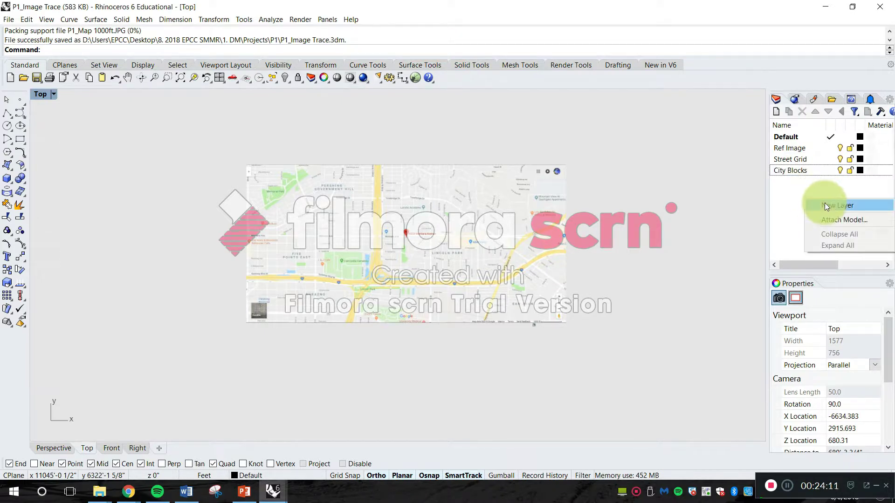
click(824, 204)
text(G)
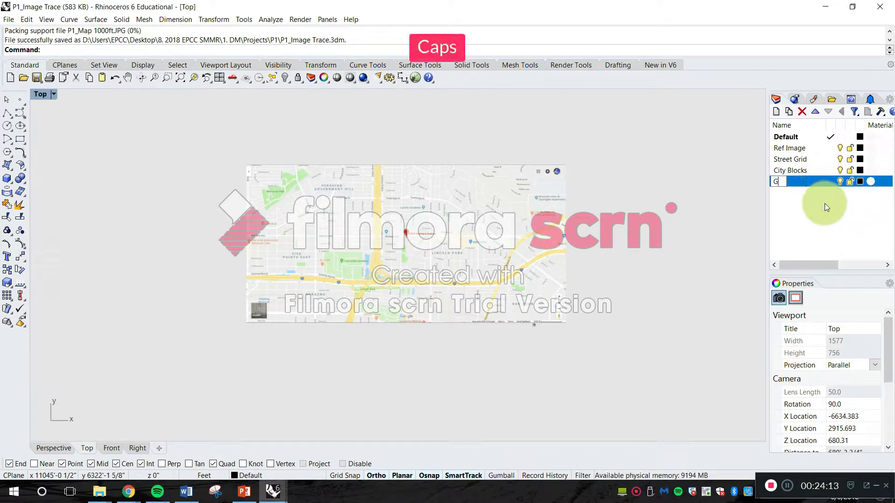
text(reen Areas)
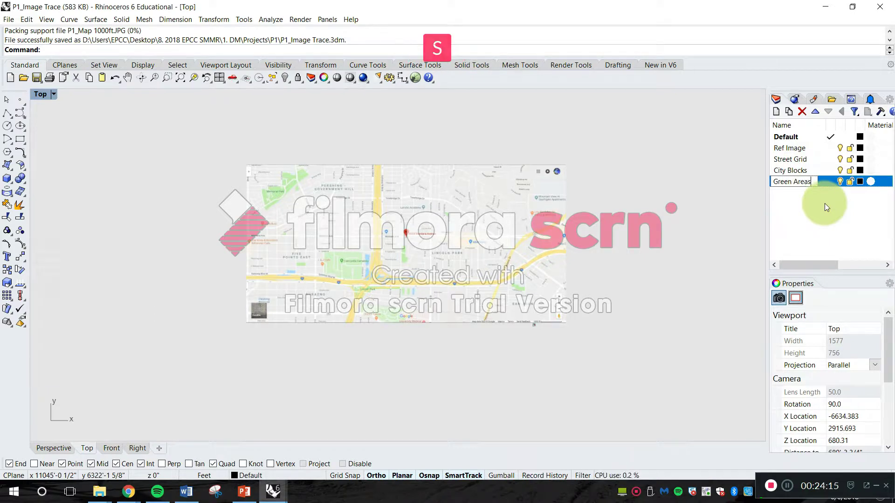
key(Return)
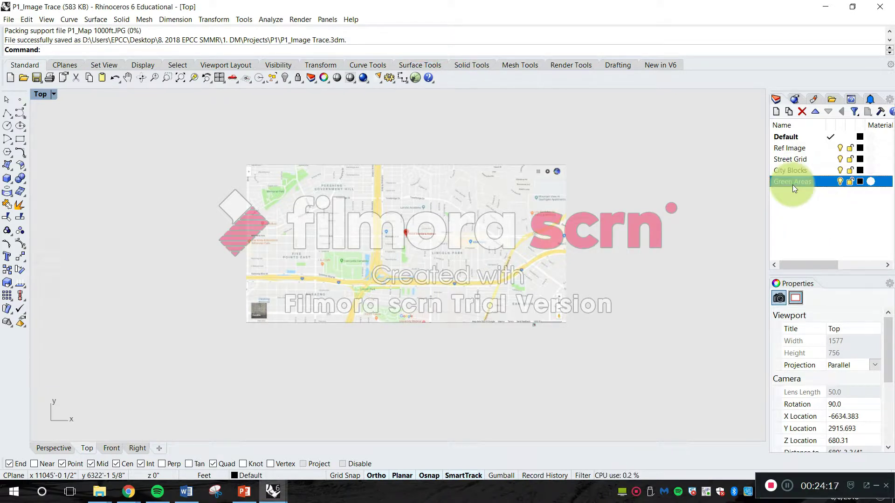
- Add a layer named Amenities below the Green Areas layer
right_click(800, 208)
click(828, 210)
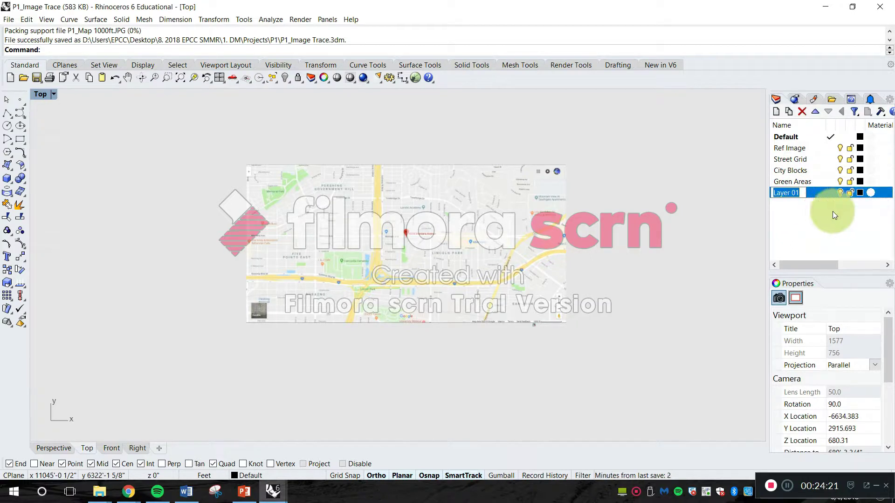
key(Caps_Lock)
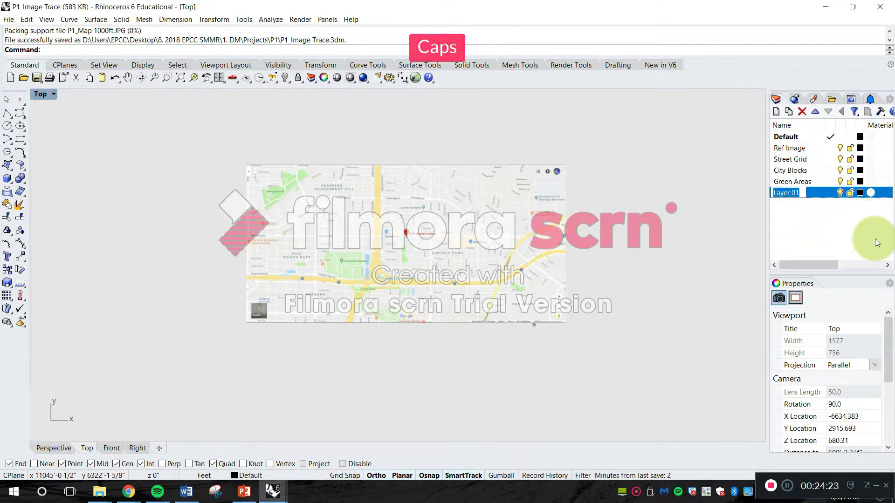
text(Amenities)
key(Return)
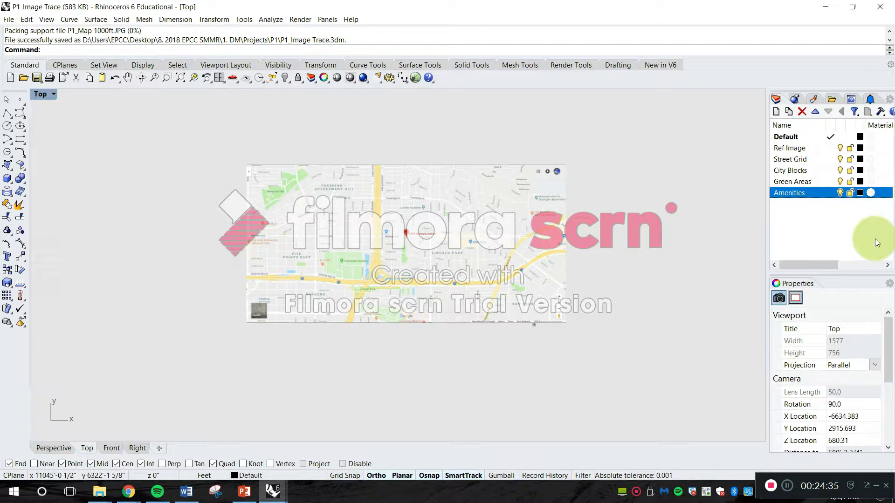
- Add a layer named Distance Radious below the Amenities layer
right_click(817, 223)
click(828, 231)
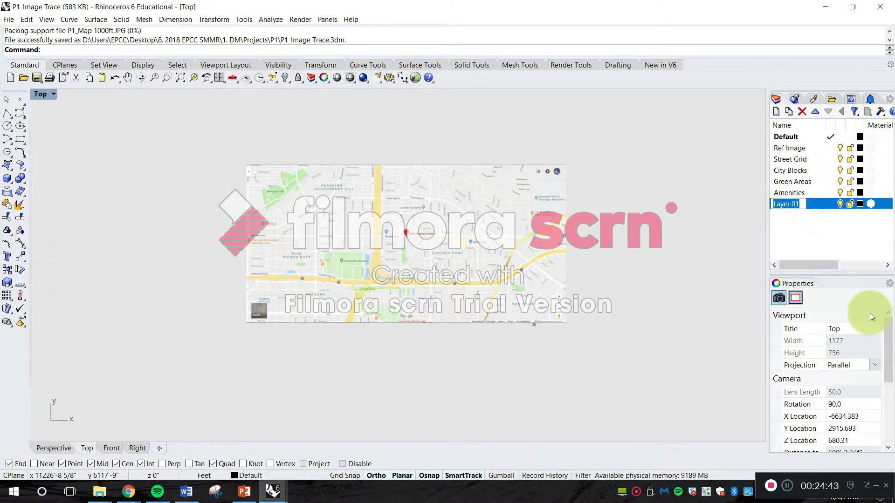
key(Caps_Lock)
text(D)
key(Caps_Lock)
text(ista)
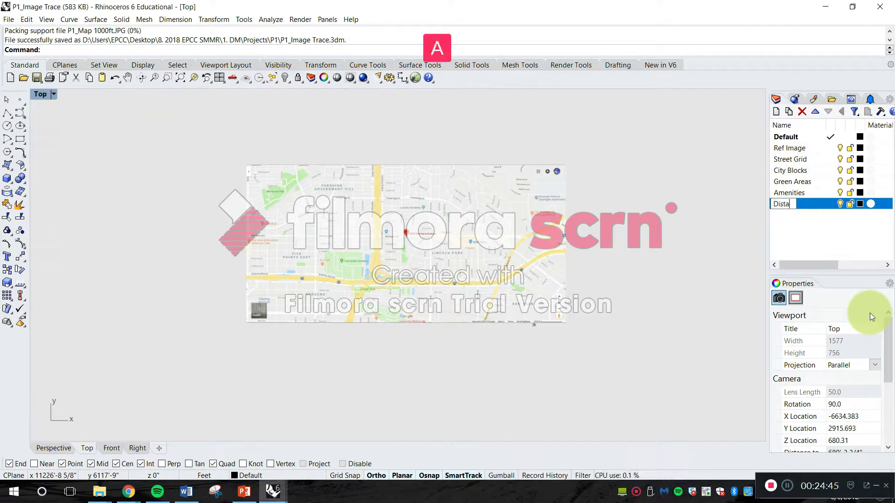
text(nce Radious)
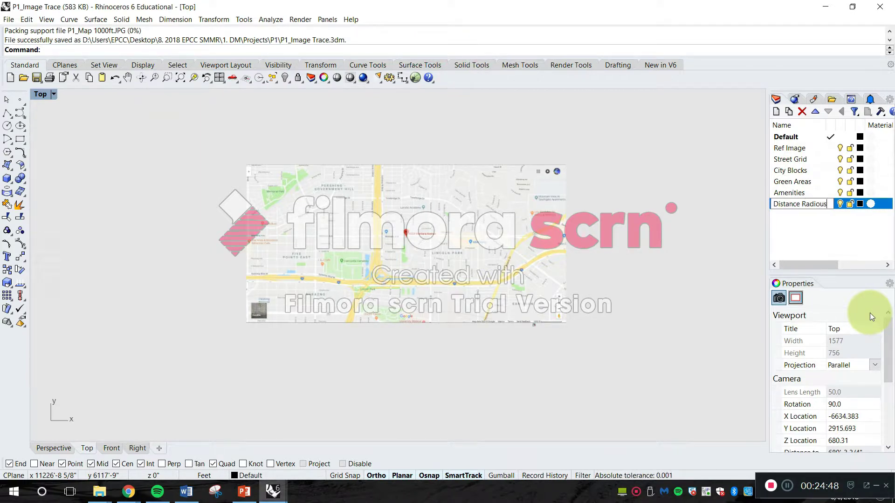
key(Return)
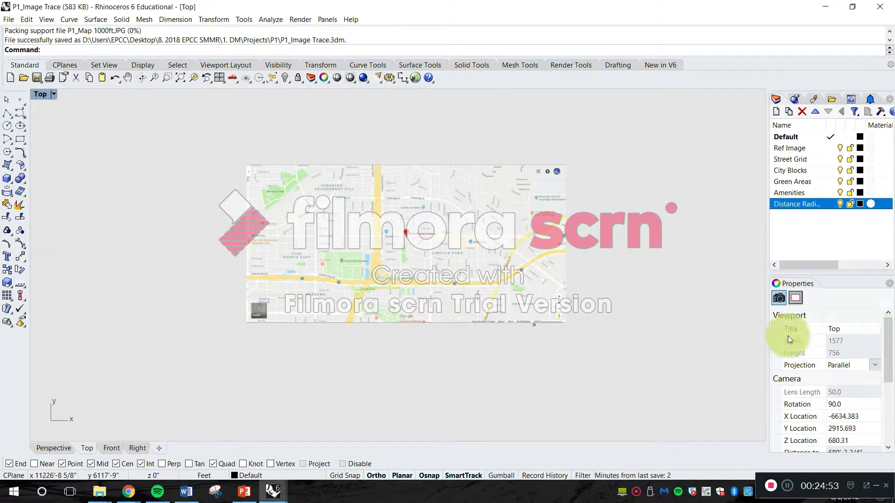
- Move the map image freehand a short distance up and to the right in the Top view, and deselect it
drag(494, 233, 550, 212)
scroll(545, 209, up, 4)
click(709, 218)
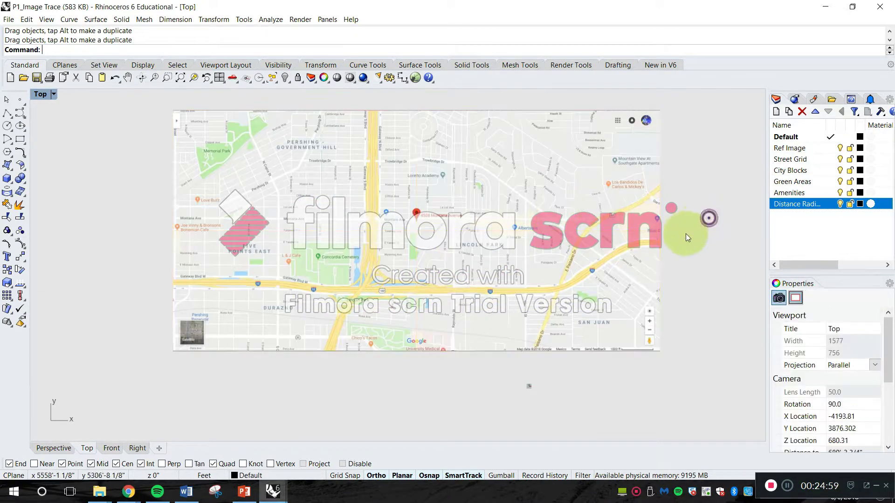
right_drag(686, 233, 668, 251)
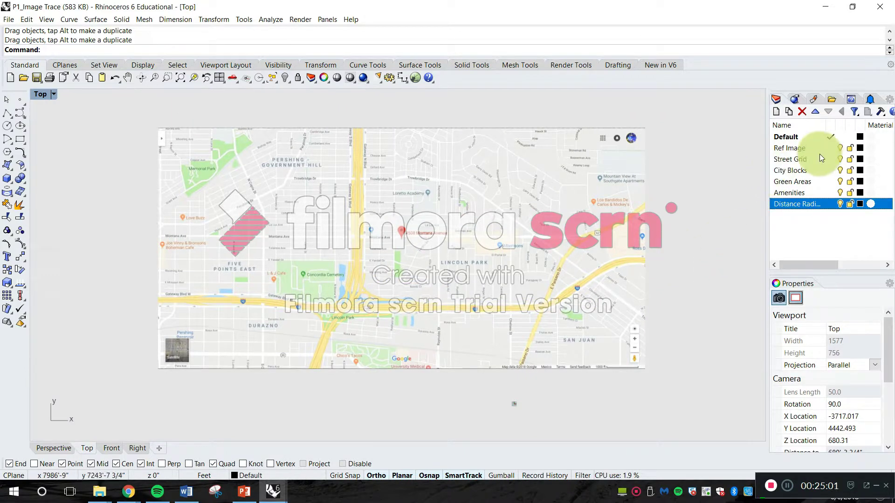
- Set the Ref Image layer color to a medium gray with RGB 175, 175, 175
click(862, 147)
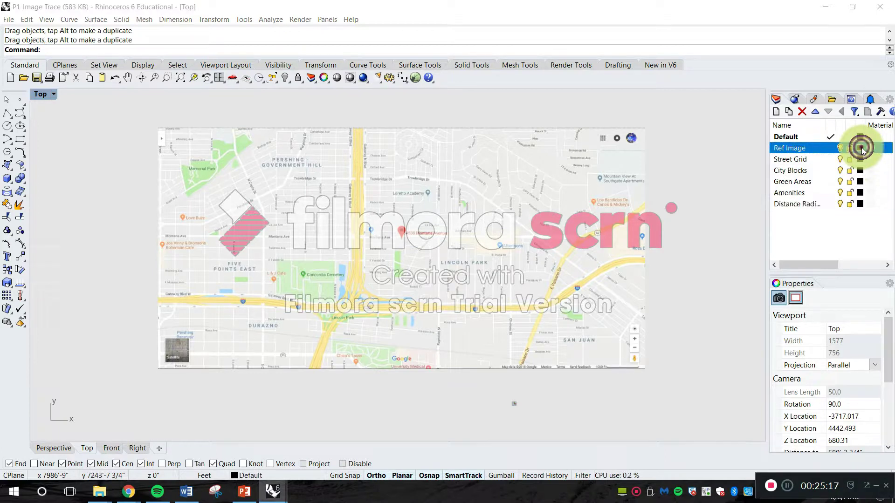
mouse_move(524, 197)
mouse_down()
mouse_move(523, 228)
mouse_move(537, 186)
mouse_up()
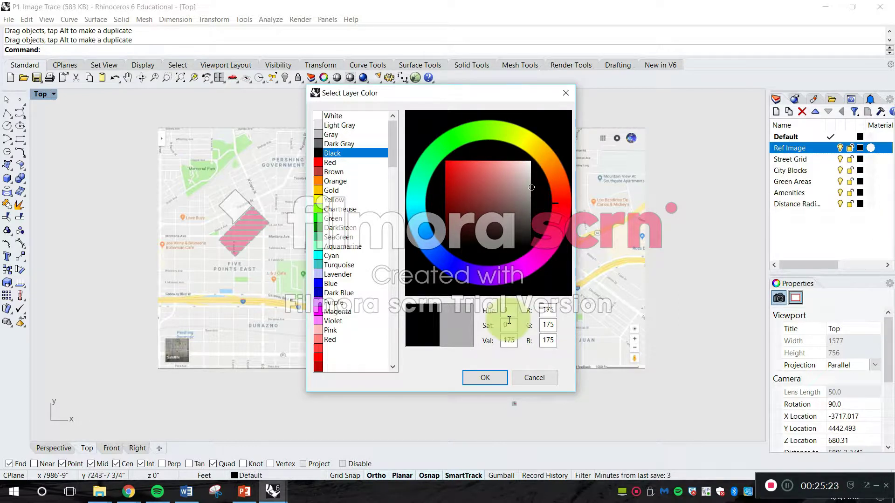
click(489, 377)
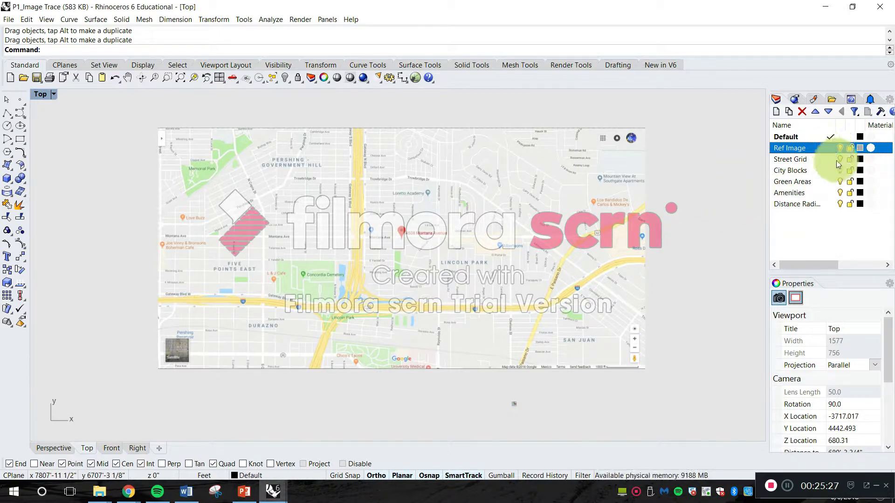
click(719, 169)
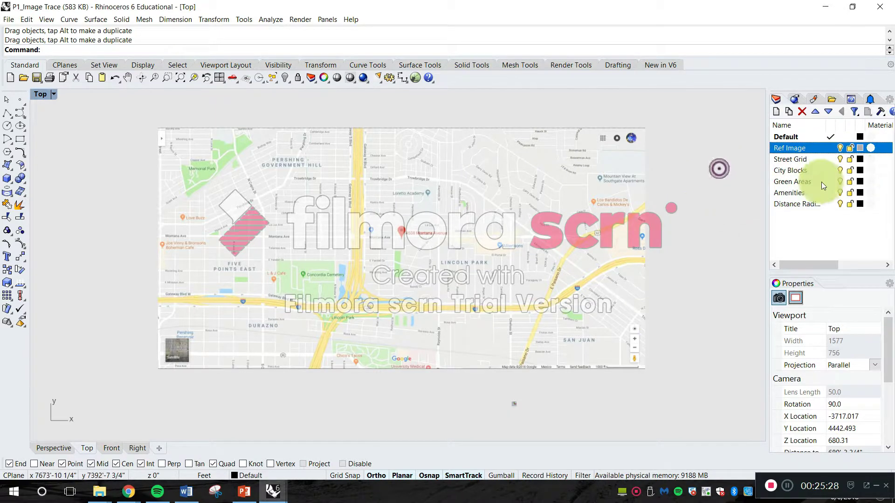
- Set the Street Grid layer color to magenta
click(861, 160)
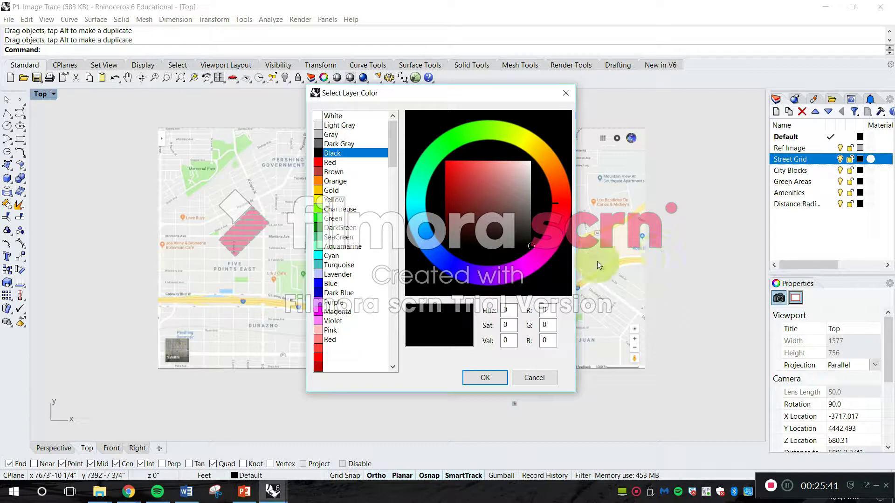
click(515, 277)
click(493, 378)
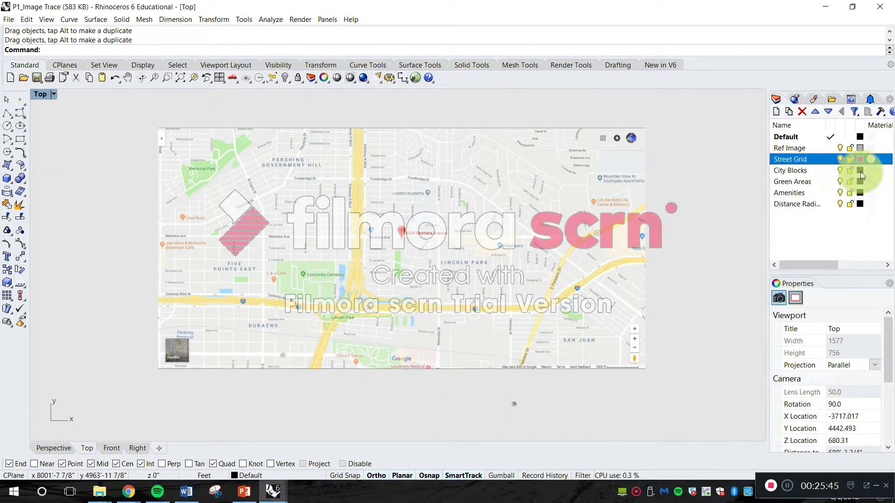
- Set the City Blocks layer color to a light blue with hue 212, saturation 111 and value 236
click(860, 171)
click(421, 243)
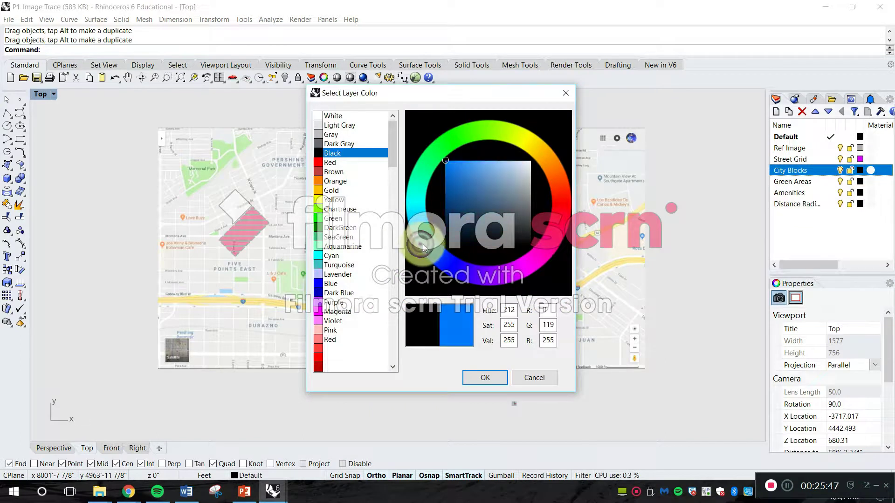
click(494, 167)
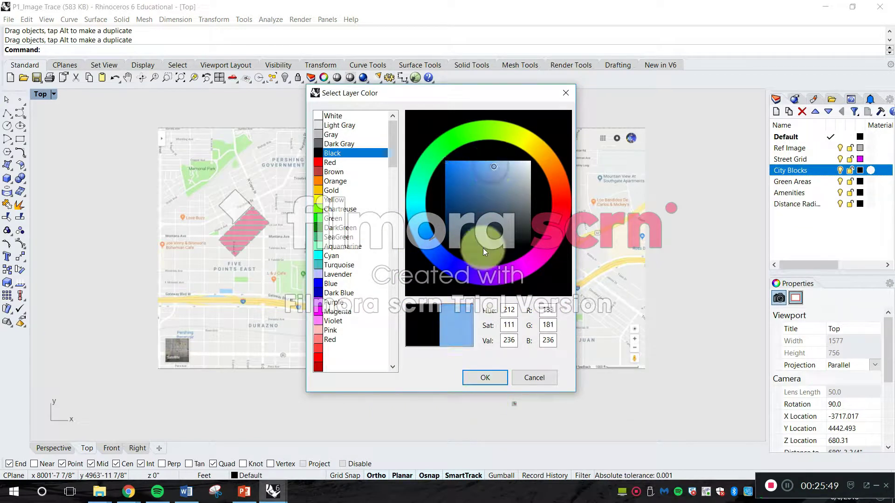
click(499, 375)
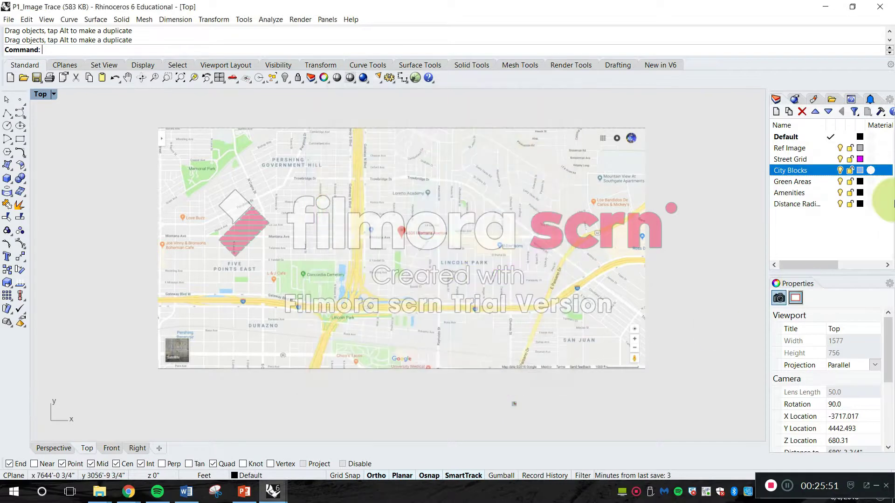
- Set the Green Areas layer color to a pale green with RGB 201, 247, 208
click(860, 183)
mouse_move(417, 171)
mouse_down()
mouse_move(422, 163)
mouse_move(420, 172)
mouse_up()
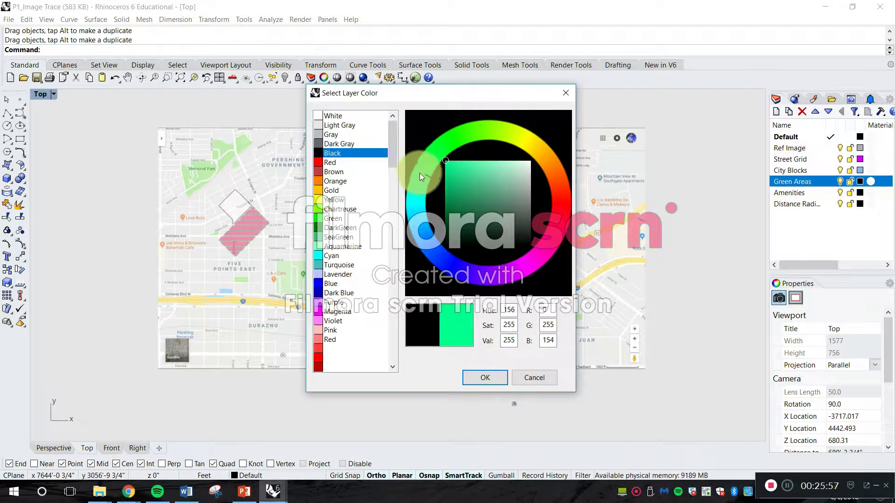
mouse_move(508, 163)
mouse_down()
mouse_move(497, 160)
mouse_move(515, 163)
mouse_up()
drag(421, 172, 435, 133)
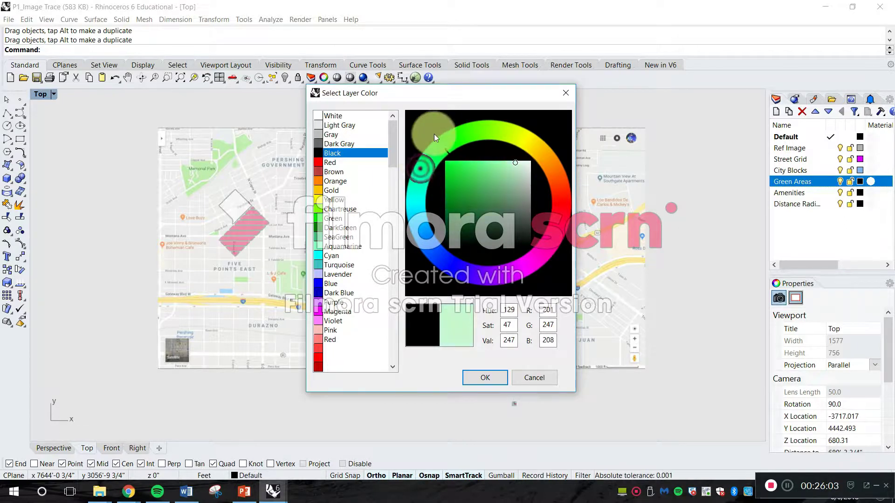
click(487, 375)
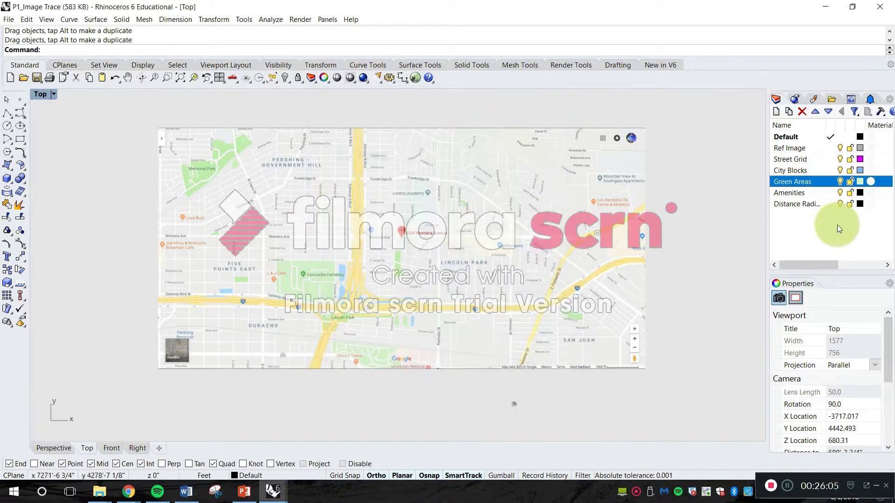
- Set the Amenities layer color to a hot pink with RGB 255, 0, 174
click(860, 196)
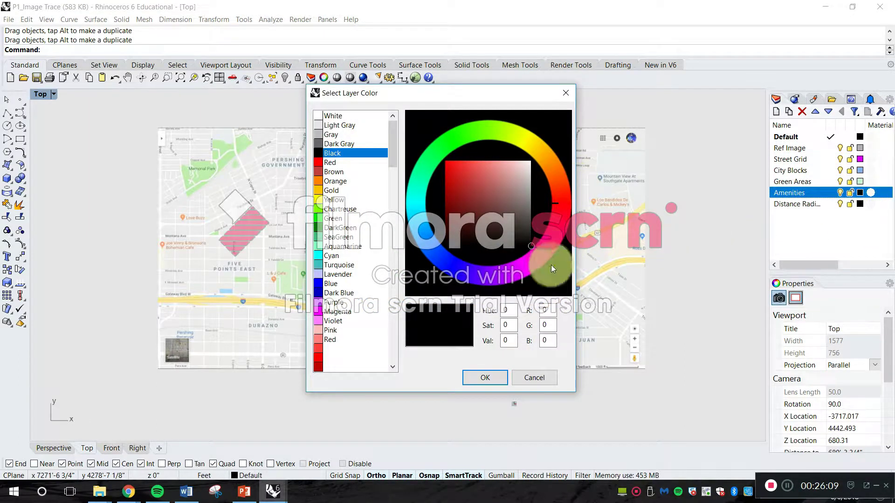
click(550, 260)
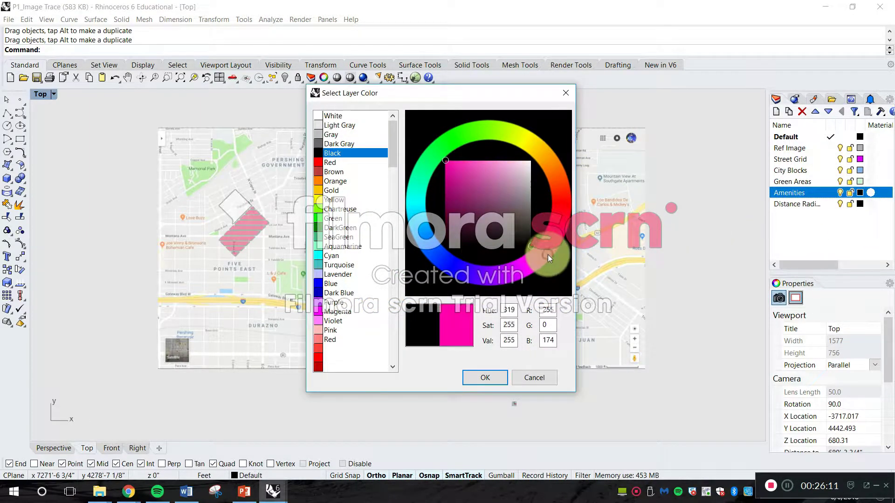
click(499, 379)
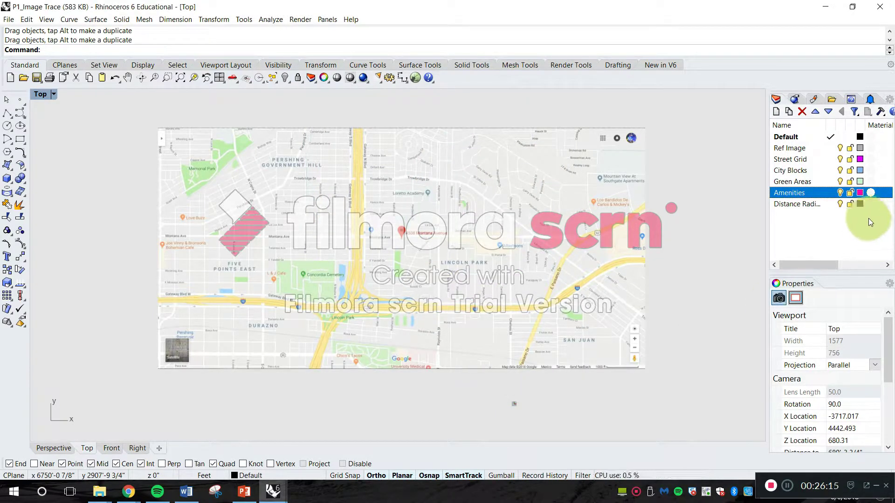
- Try darker red shades for the Distance Radius layer color, and set it to the standard Red
click(861, 205)
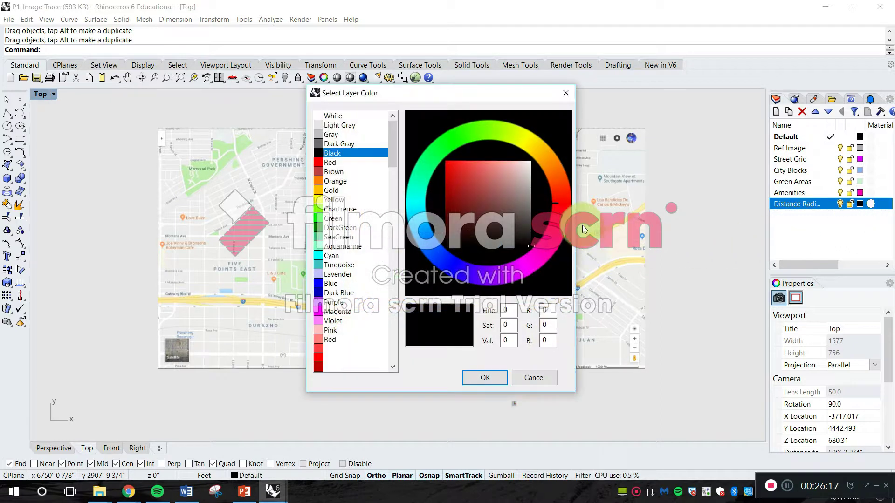
click(320, 166)
drag(493, 180, 477, 256)
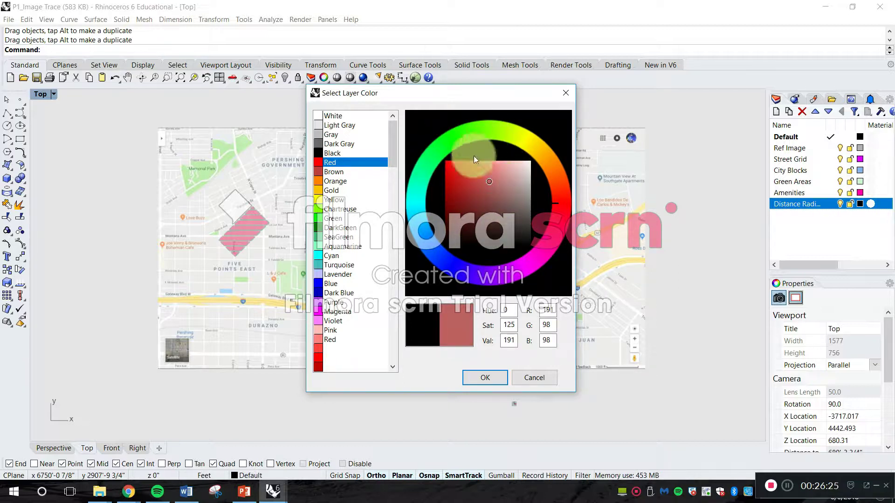
drag(501, 191, 472, 209)
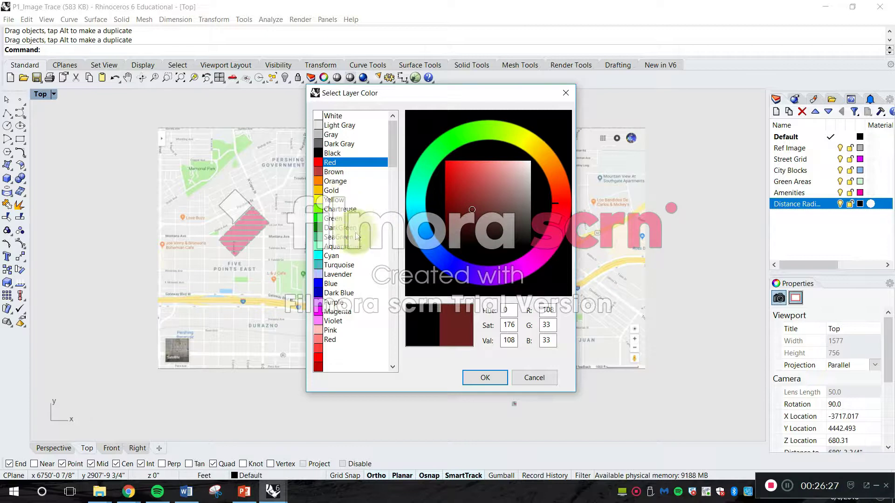
scroll(343, 269, down, 2)
scroll(343, 269, down, 5)
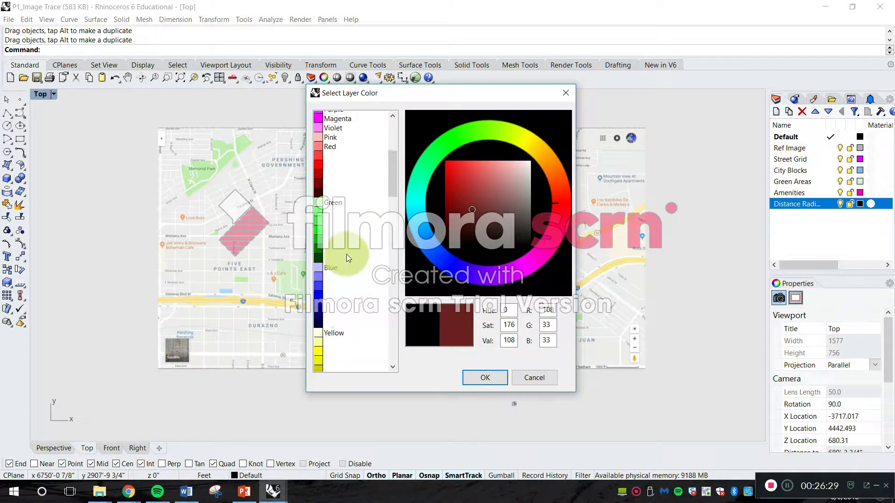
scroll(346, 253, up, 7)
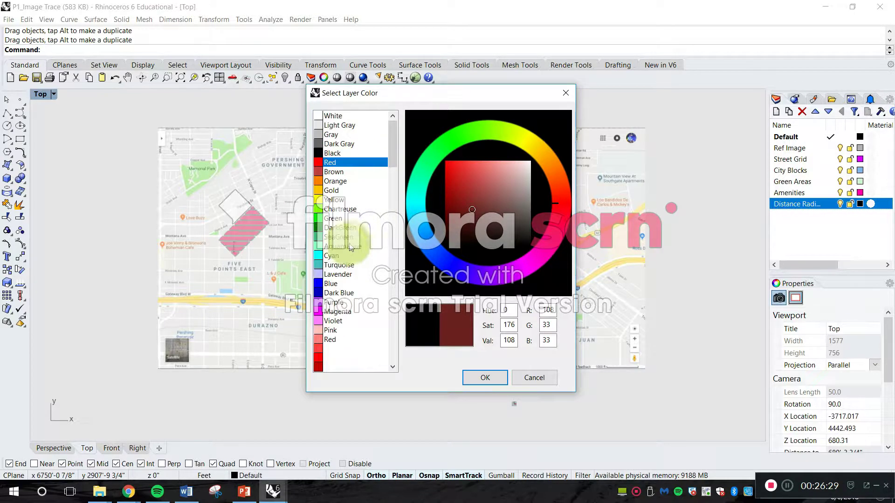
click(332, 163)
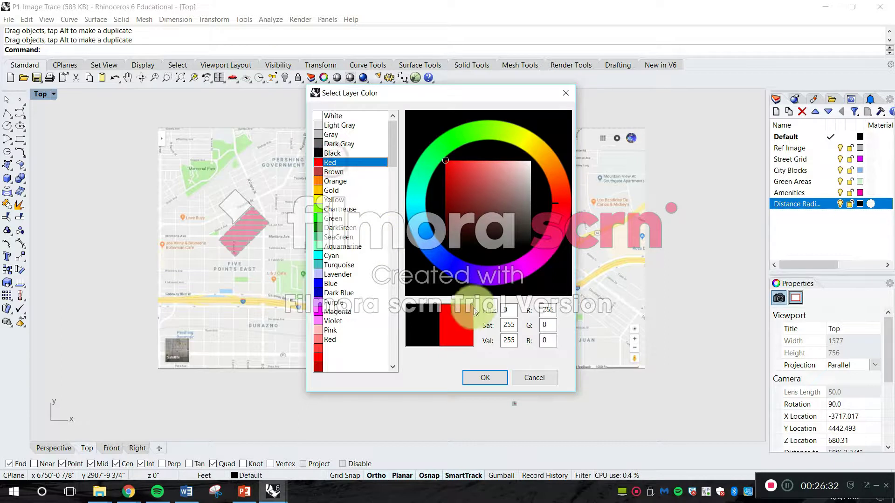
click(487, 377)
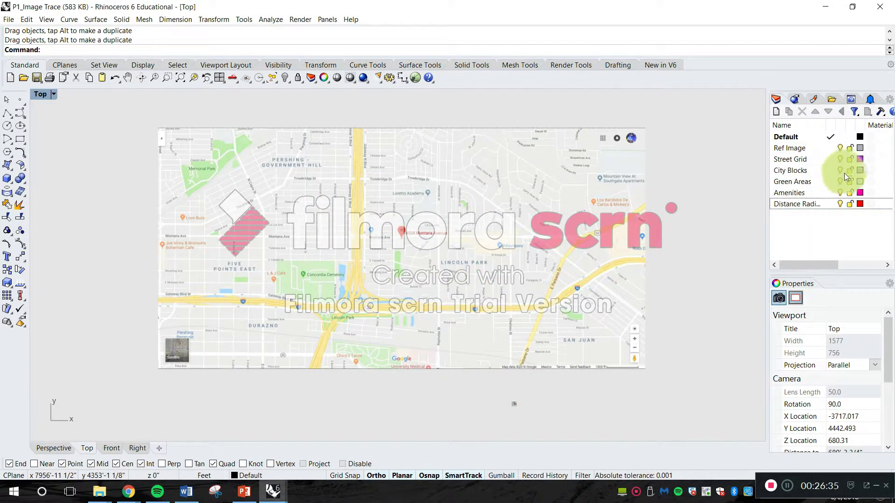
- Clear the layer selection and lock the Ref Image layer
click(779, 242)
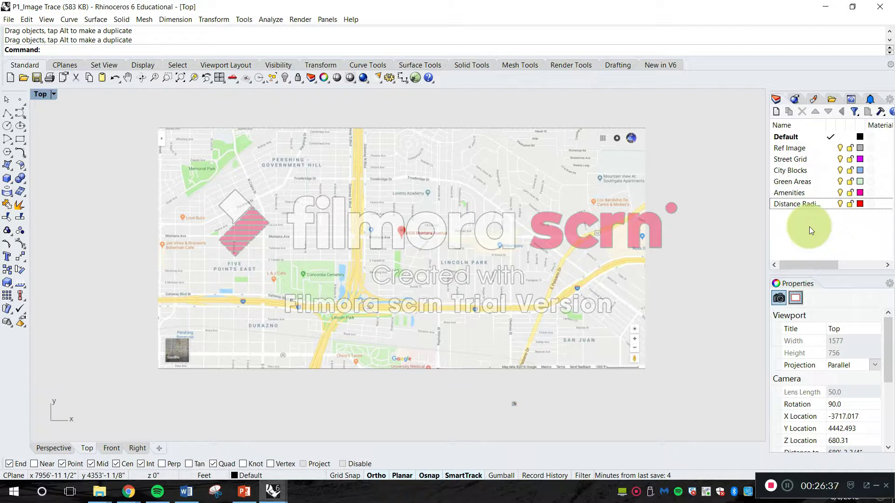
click(755, 183)
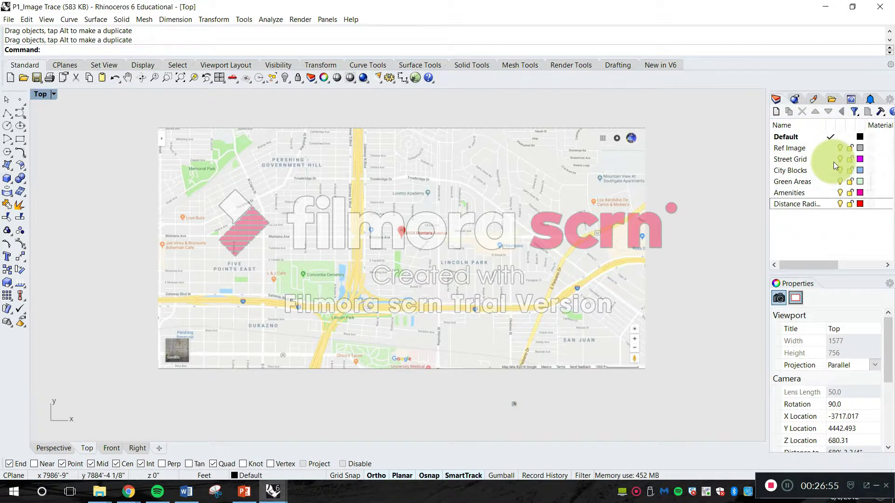
right_drag(695, 181, 689, 184)
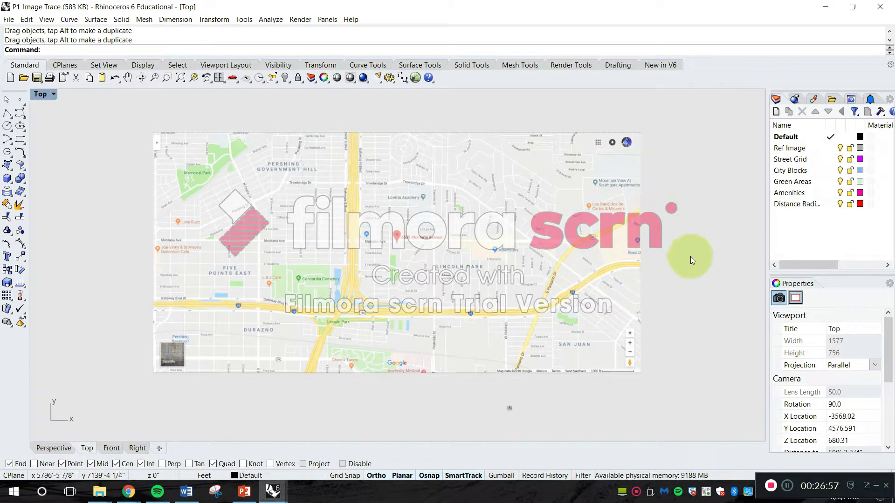
click(851, 149)
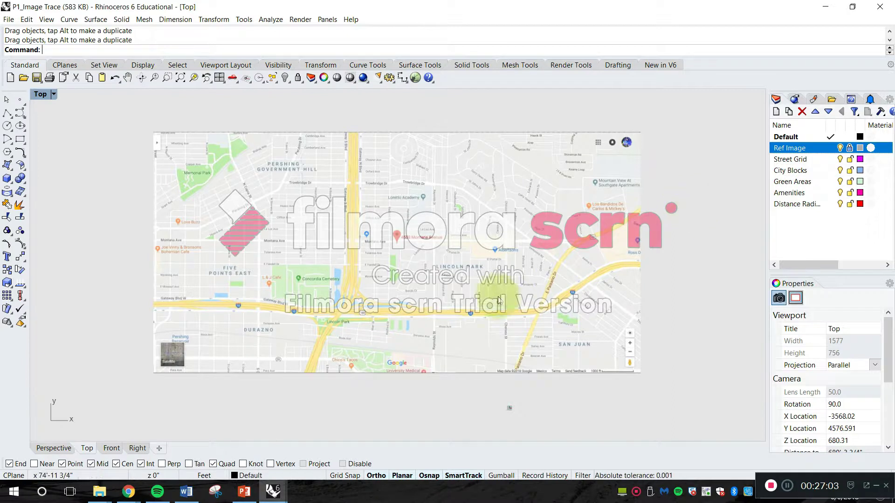
- Move the map image freehand around the Top view, ending slightly up and left of its starting place, and deselect it
drag(483, 200, 396, 309)
drag(423, 282, 321, 197)
drag(457, 275, 445, 179)
drag(439, 296, 544, 252)
drag(518, 299, 435, 193)
drag(509, 220, 334, 275)
drag(334, 238, 484, 284)
drag(453, 217, 485, 356)
drag(495, 333, 542, 271)
drag(558, 247, 401, 245)
drag(461, 208, 442, 296)
drag(502, 316, 410, 262)
drag(427, 301, 465, 249)
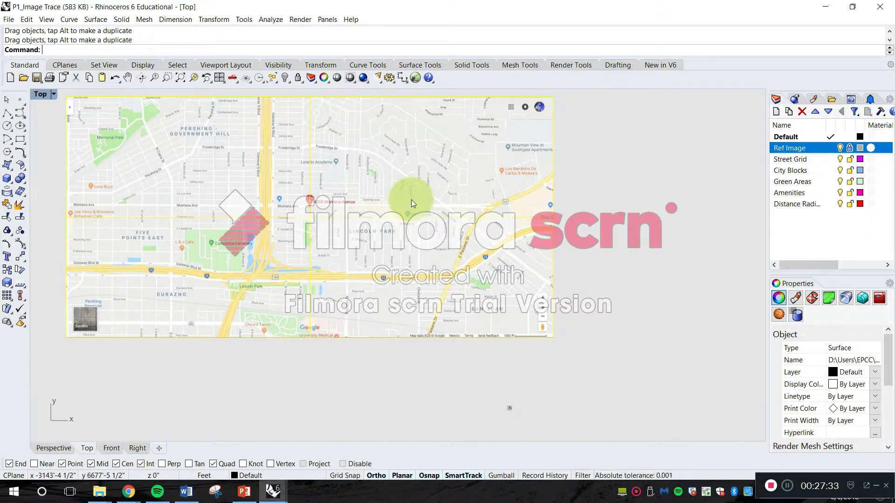
click(679, 183)
drag(378, 212, 467, 267)
drag(417, 248, 420, 205)
click(677, 164)
drag(479, 232, 464, 245)
click(650, 193)
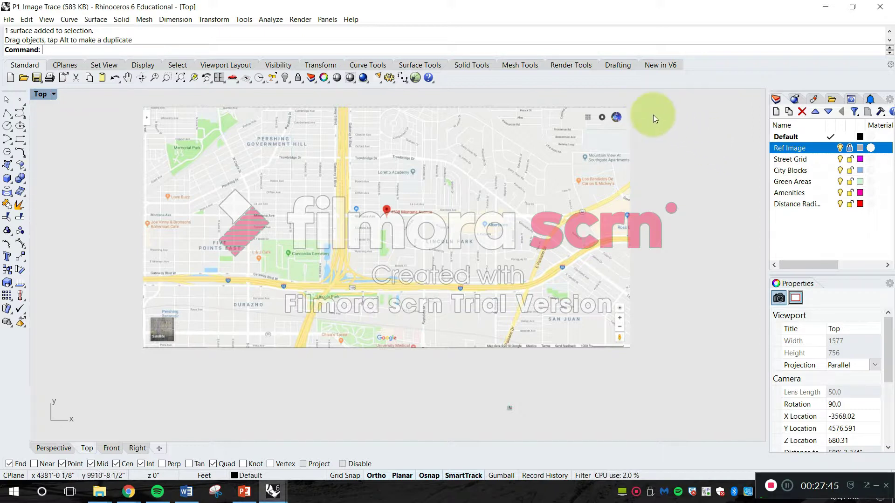
- Select the map image and assign it to the Ref Image layer
click(534, 195)
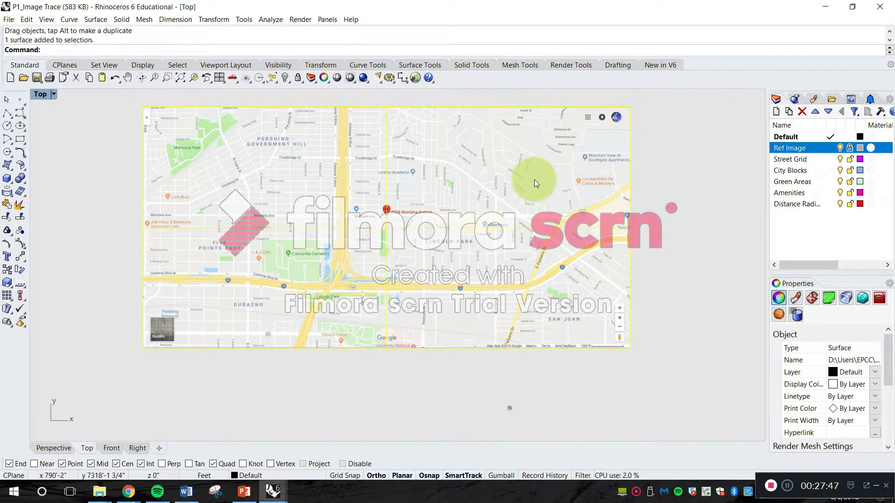
click(701, 257)
click(536, 216)
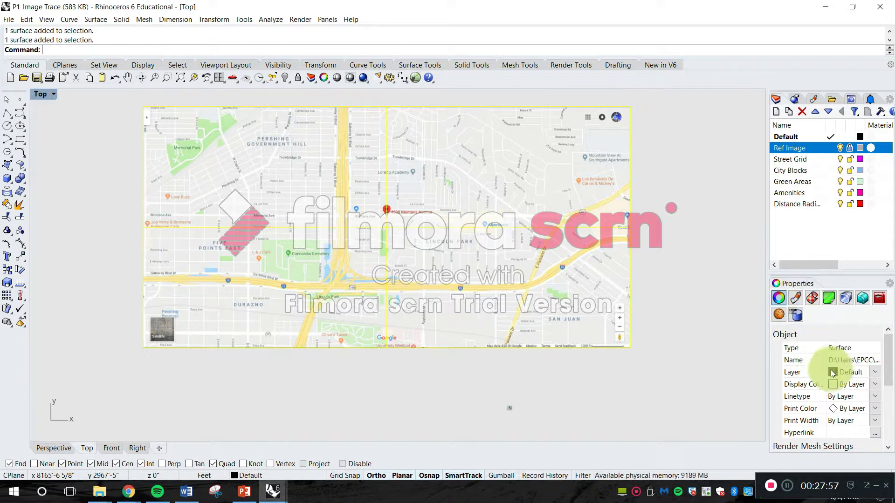
click(874, 374)
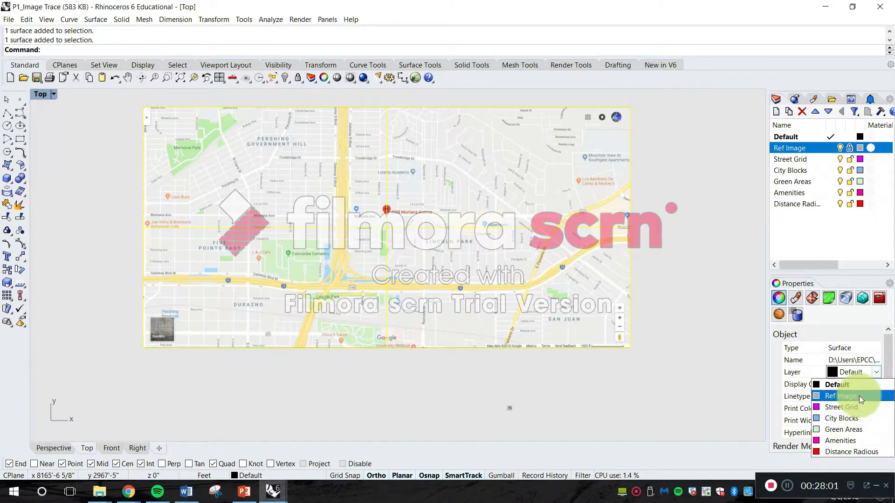
click(859, 396)
- Try to select and move the map image to test the lock on its layer
drag(572, 203, 362, 335)
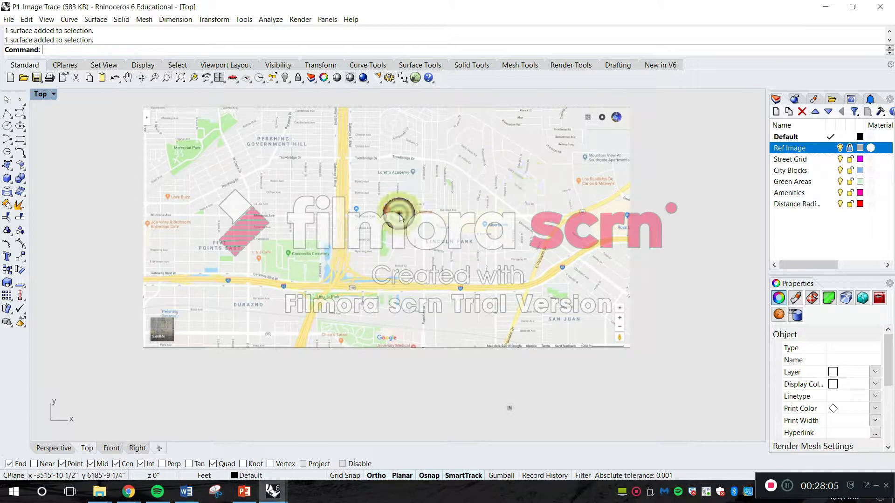
click(366, 200)
drag(410, 145, 384, 225)
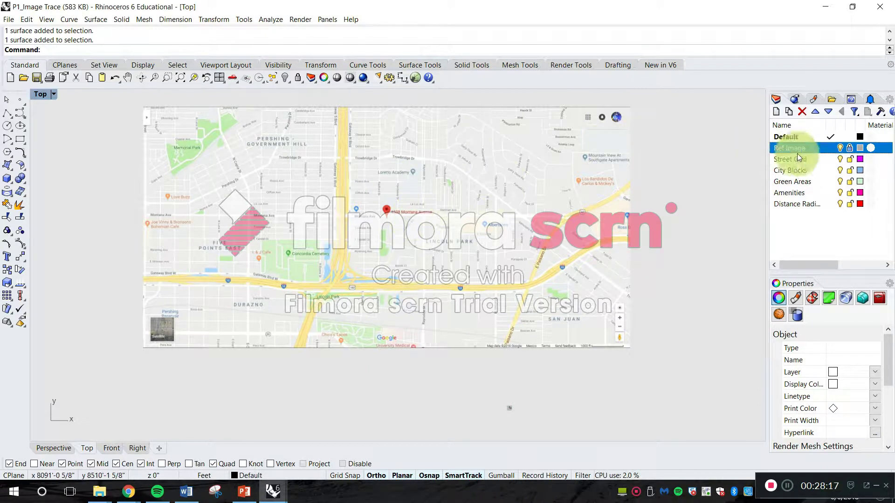
- Turn the Ref Image layer's visibility off and back on twice
click(840, 148)
click(840, 149)
click(840, 149)
click(840, 148)
- Make Street Grid the current layer
right_drag(512, 219, 544, 241)
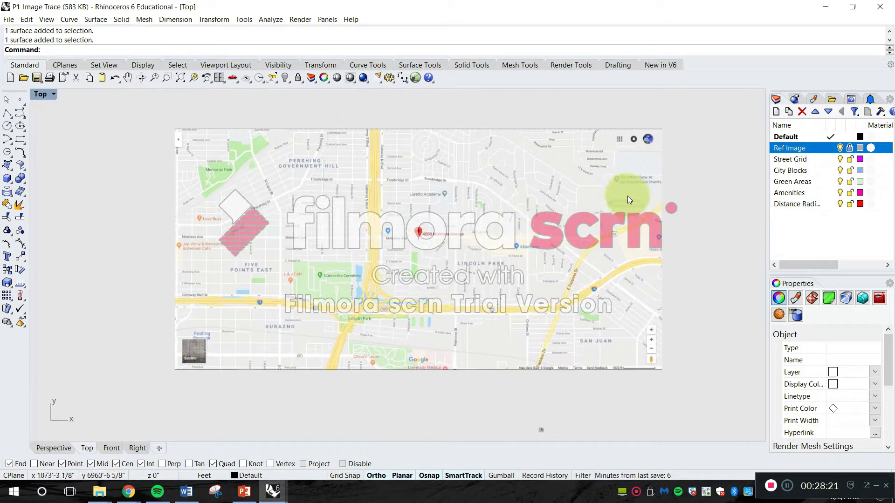
click(710, 172)
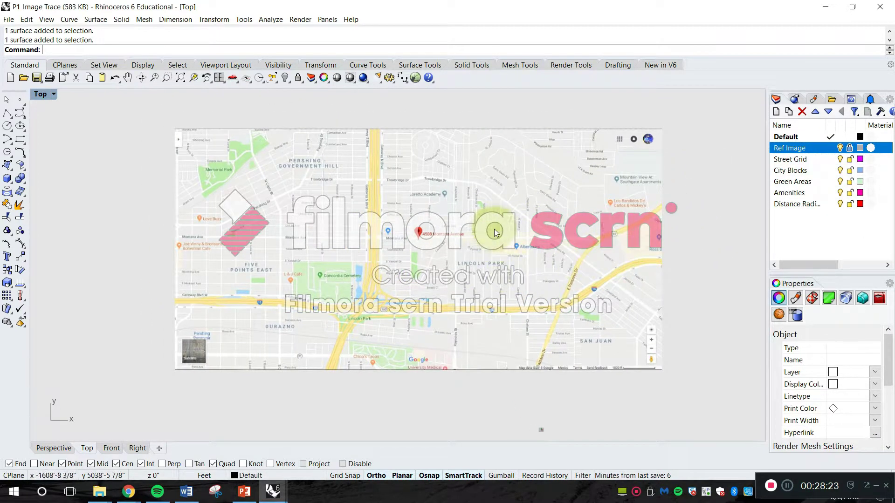
scroll(424, 233, up, 5)
scroll(430, 240, down, 6)
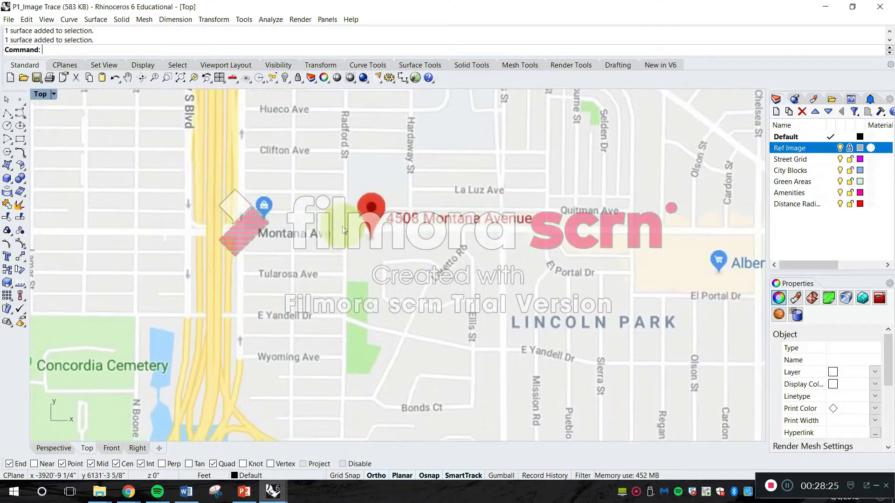
scroll(350, 249, up, 5)
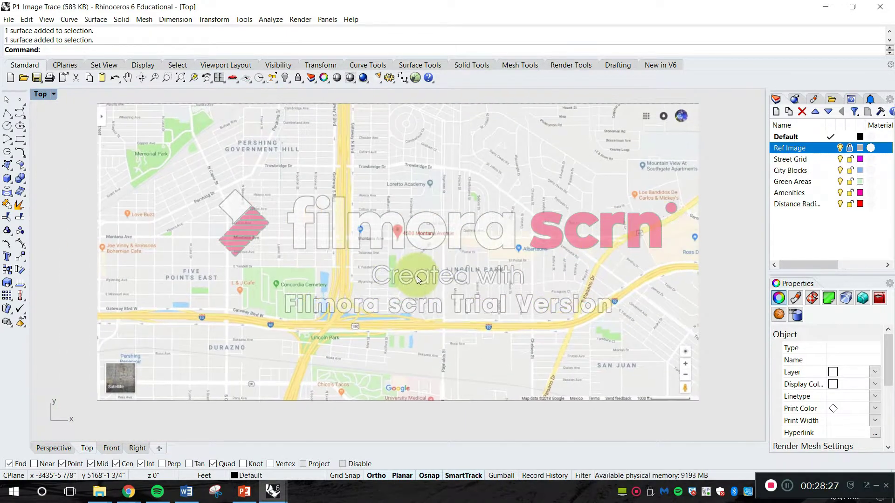
right_drag(434, 286, 411, 335)
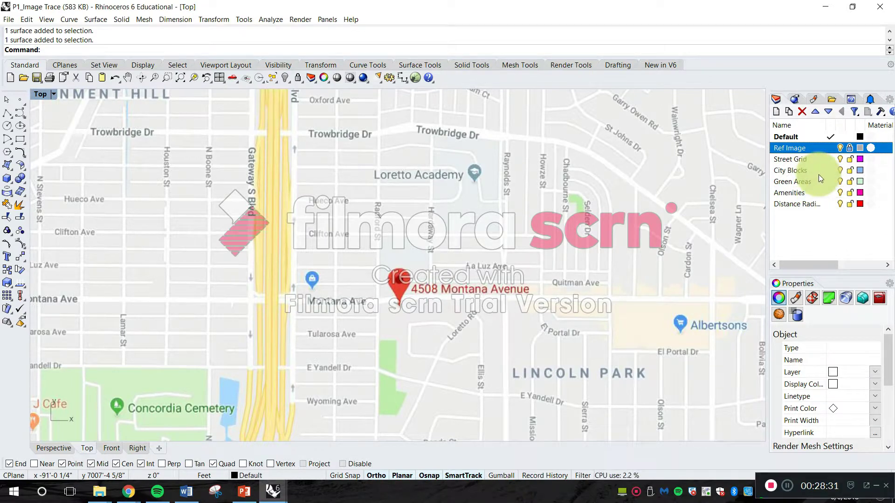
click(808, 160)
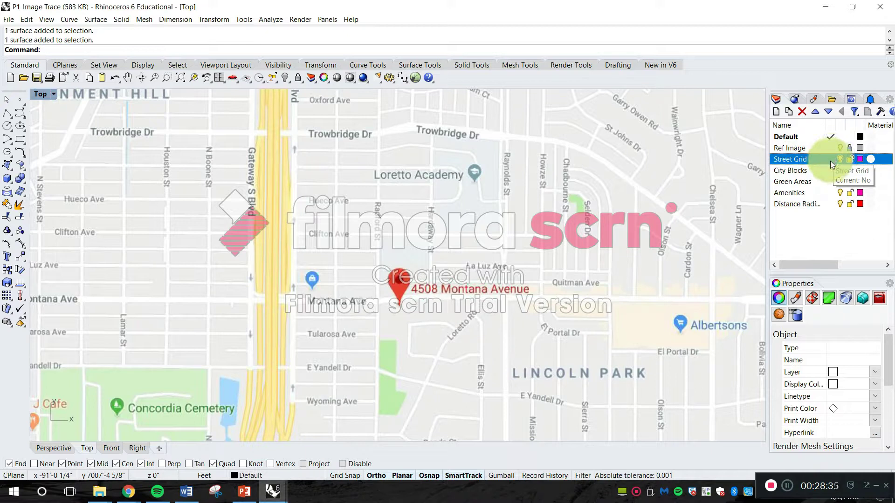
click(830, 159)
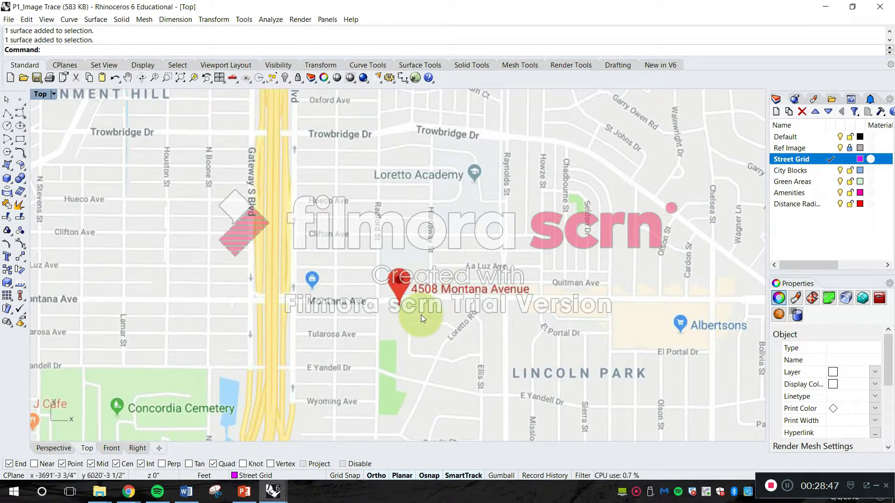
scroll(421, 314, down, 5)
right_drag(458, 342, 379, 288)
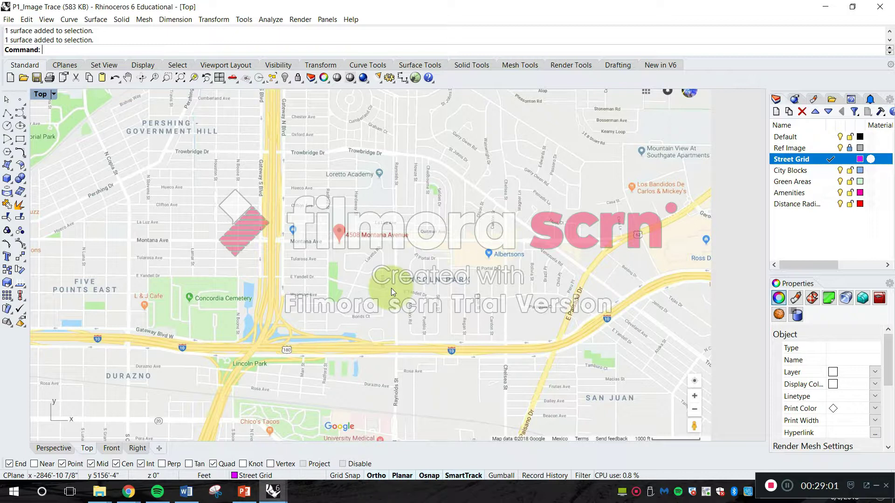
right_drag(329, 263, 484, 283)
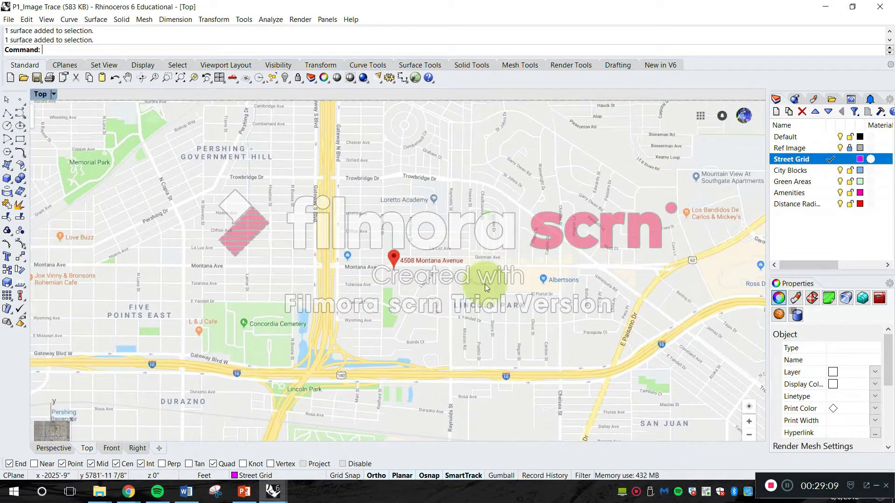
key(Escape)
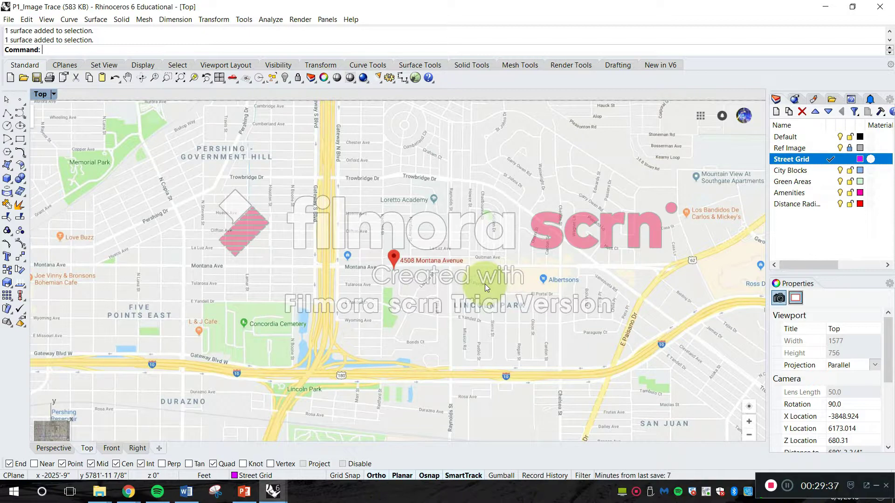
- Start a line just above the map's northern edge, on the west edge of the first north-south street east of Gateway N Blvd
key(Escape)
text(Line)
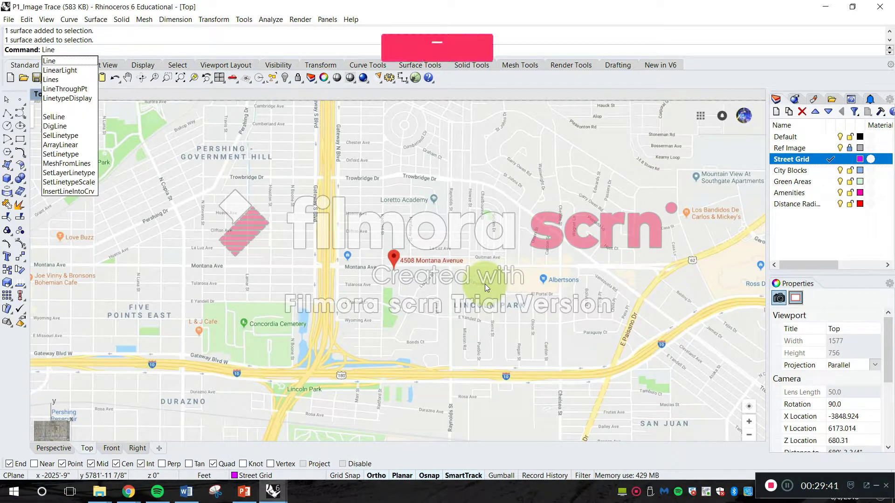
key(Return)
right_drag(438, 280, 479, 291)
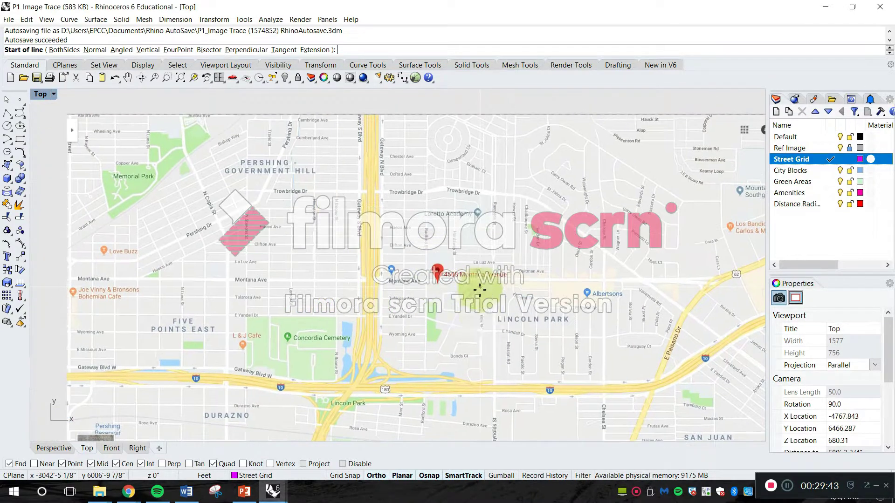
scroll(406, 213, up, 5)
right_drag(404, 210, 380, 346)
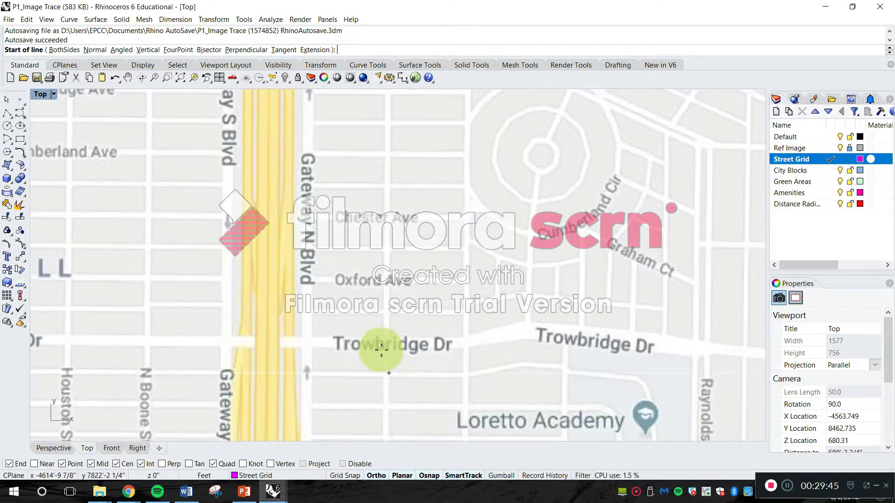
right_drag(380, 206, 380, 320)
right_drag(388, 275, 409, 289)
right_drag(403, 340, 400, 286)
mouse_move(408, 334)
right_down()
mouse_move(405, 289)
mouse_move(410, 344)
right_up()
scroll(401, 154, up, 6)
scroll(401, 153, up, 5)
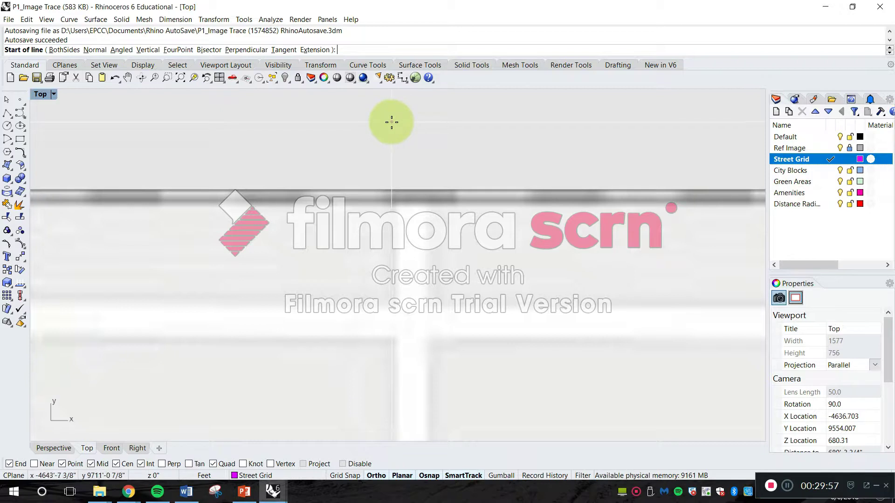
click(394, 122)
- Turn Ortho off and end the line at the waterway just north of Interstate 10, following the street's west edge for about 5,600 ft
scroll(401, 114, down, 5)
scroll(401, 114, down, 6)
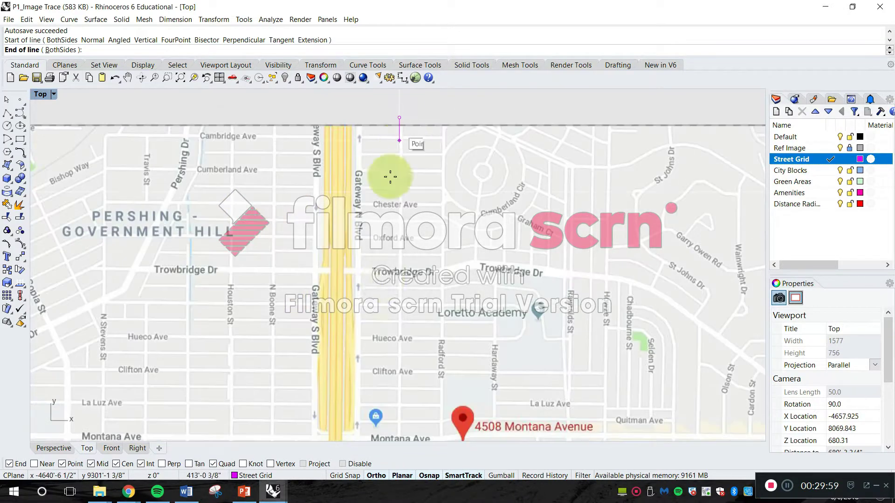
right_drag(394, 352, 398, 249)
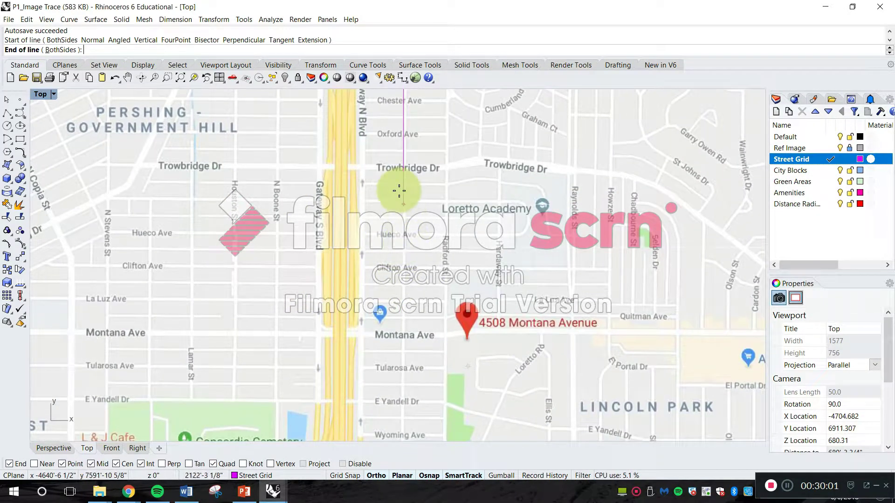
right_drag(400, 299, 410, 143)
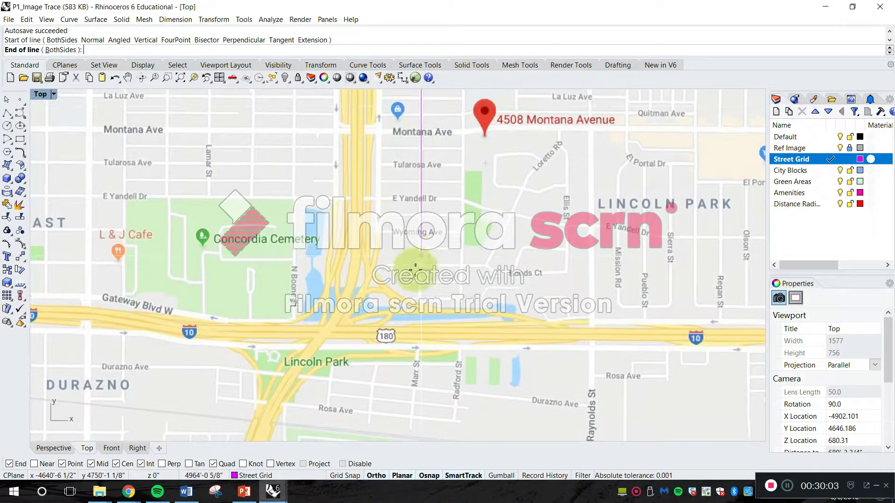
scroll(401, 314, up, 5)
scroll(403, 334, down, 5)
scroll(405, 339, up, 5)
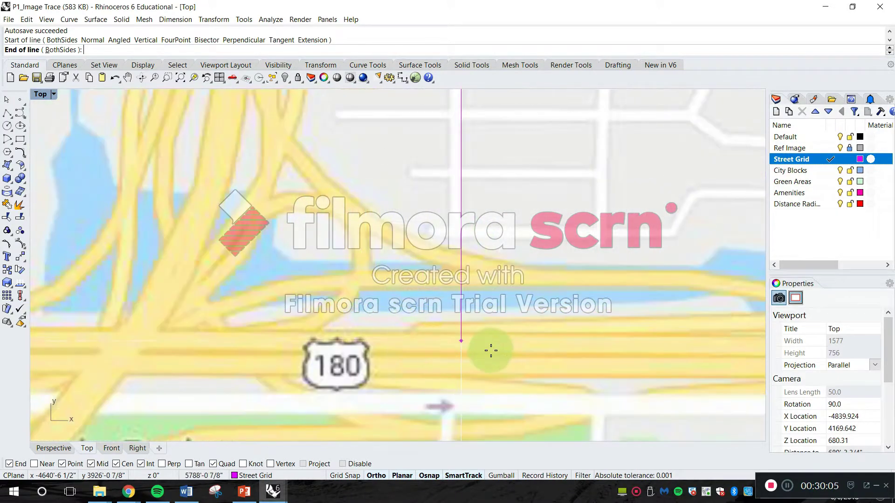
click(435, 475)
click(374, 476)
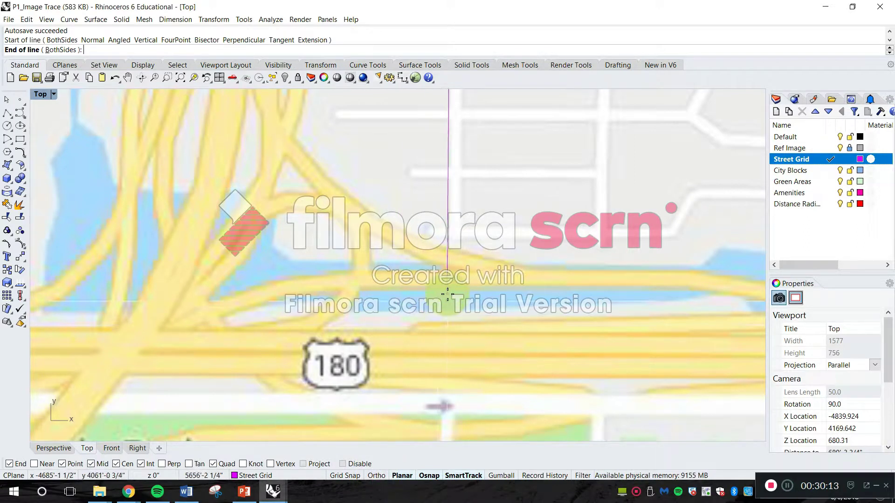
scroll(450, 303, up, 2)
right_drag(454, 267, 439, 340)
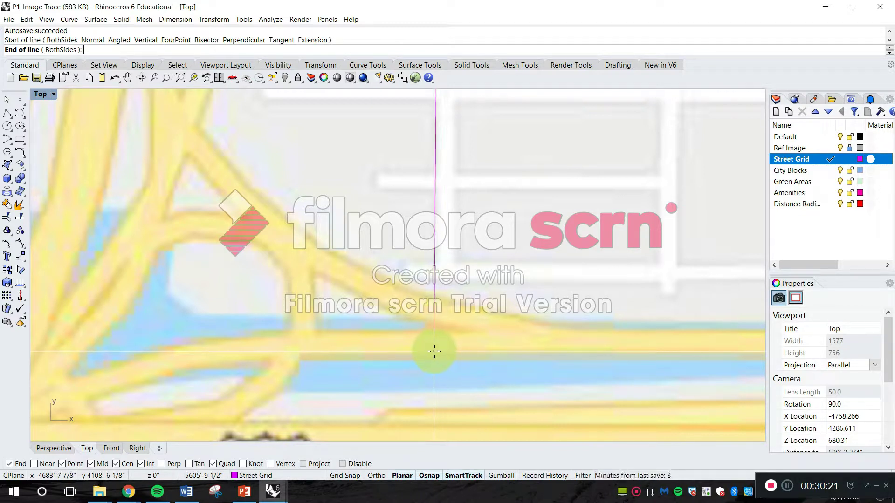
click(435, 375)
- Examine the traced line's alignment with the street edge at both its north and south ends
scroll(491, 312, down, 6)
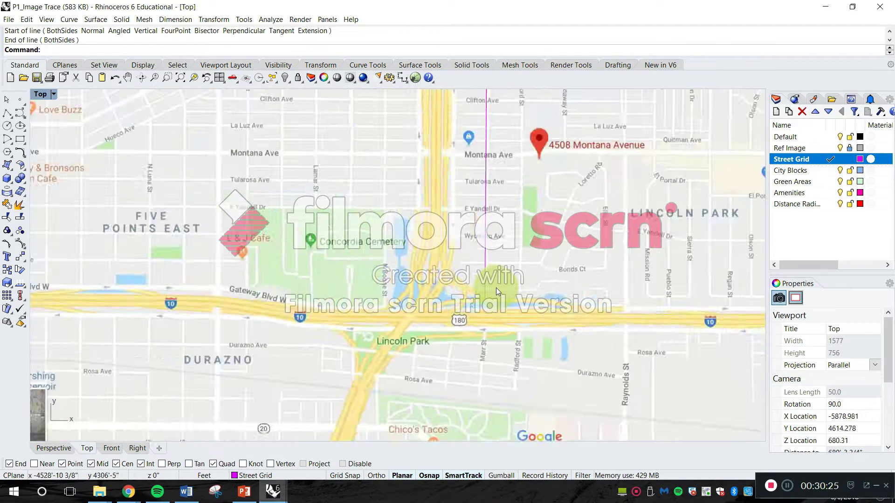
scroll(488, 209, up, 2)
scroll(456, 193, up, 6)
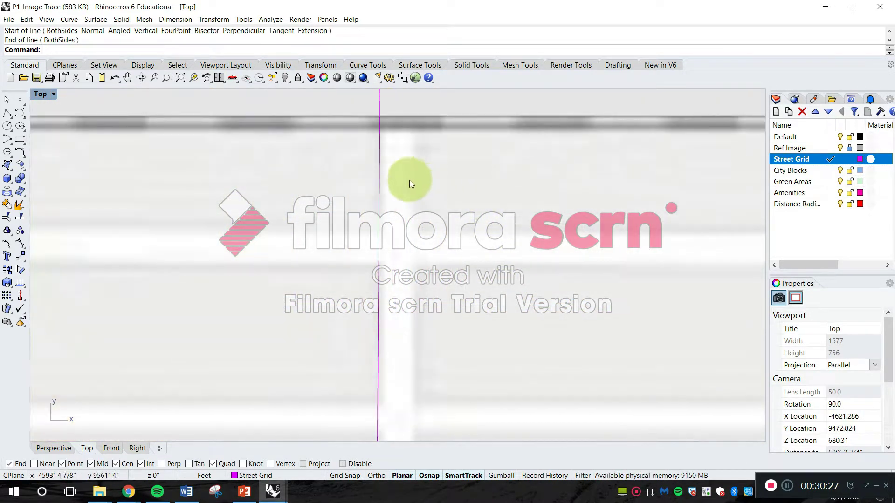
scroll(388, 168, down, 5)
scroll(388, 177, up, 5)
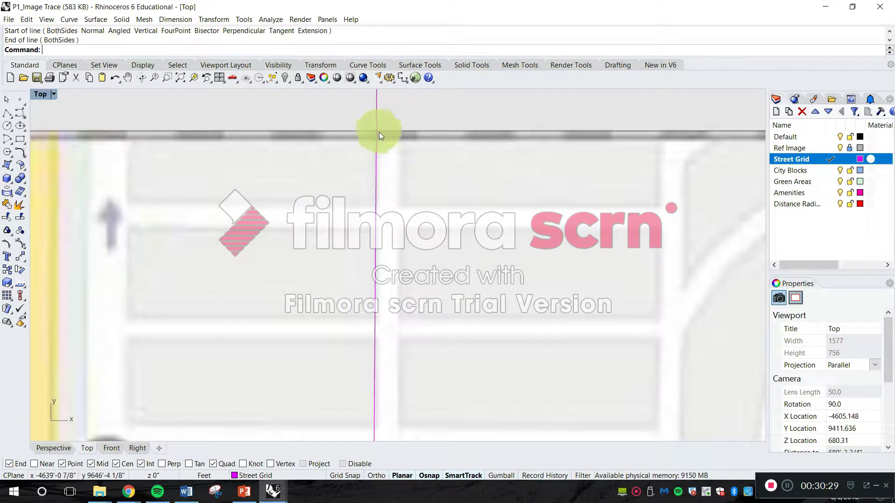
scroll(373, 154, down, 3)
scroll(374, 162, down, 6)
right_drag(374, 263, 379, 189)
scroll(391, 262, up, 8)
scroll(390, 262, down, 2)
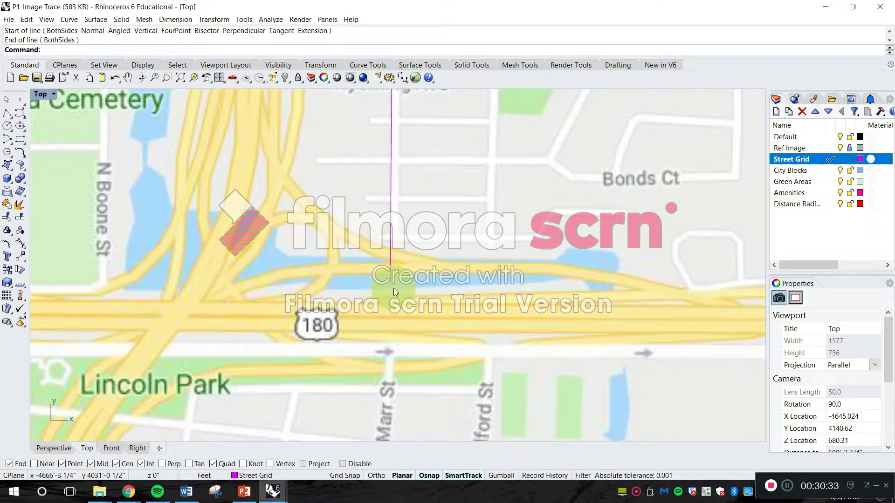
scroll(396, 222, down, 4)
right_drag(395, 223, 417, 316)
scroll(335, 267, up, 6)
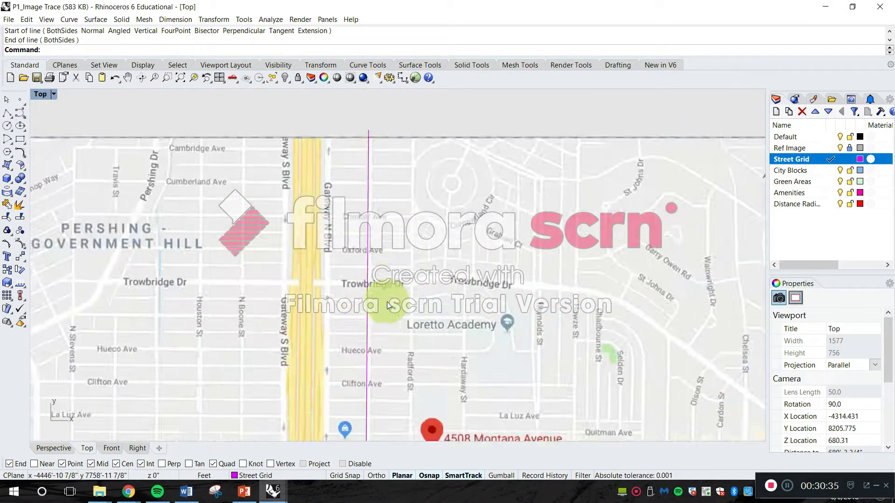
- Turn Ortho on and copy the traced line horizontally onto the east edge of the same street
scroll(352, 237, up, 3)
right_drag(374, 194, 318, 186)
scroll(314, 159, up, 8)
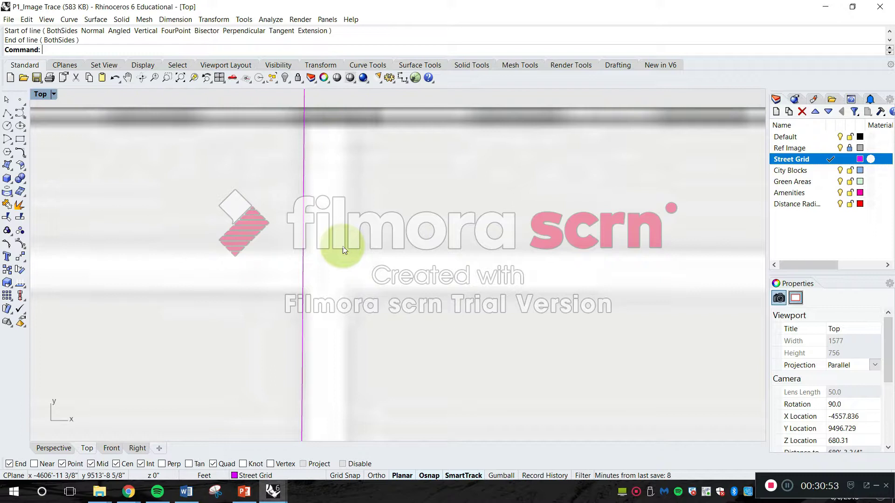
key(Escape)
text(copy)
key(Return)
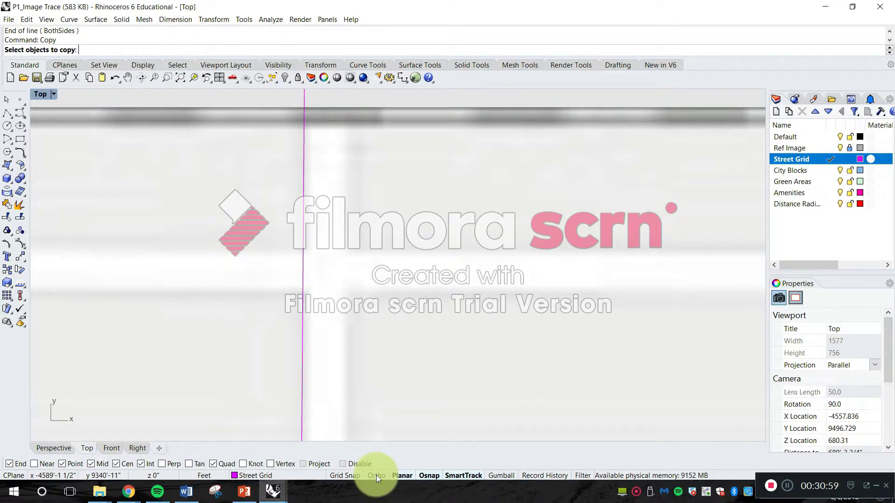
click(376, 475)
click(304, 257)
key(Return)
click(343, 240)
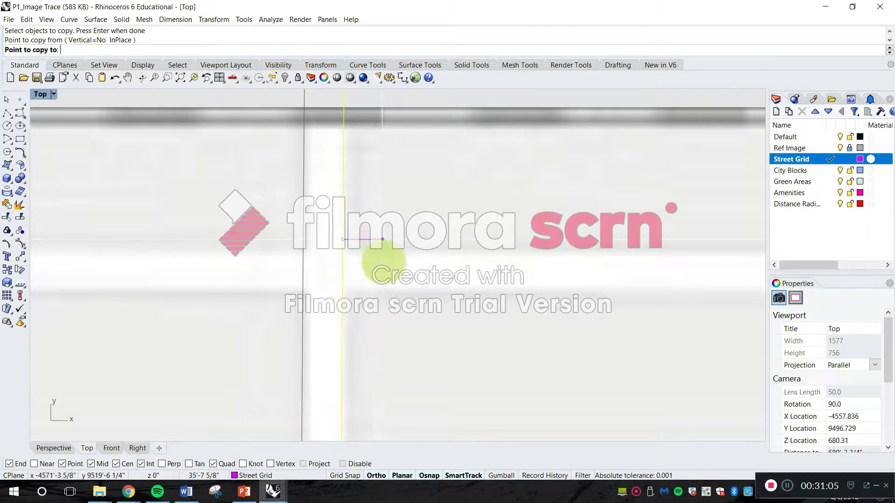
click(387, 239)
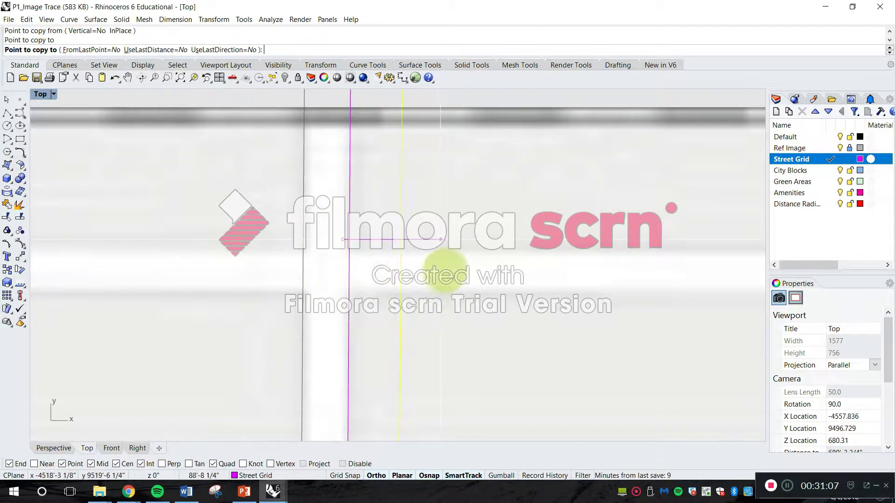
scroll(442, 275, down, 2)
key(Return)
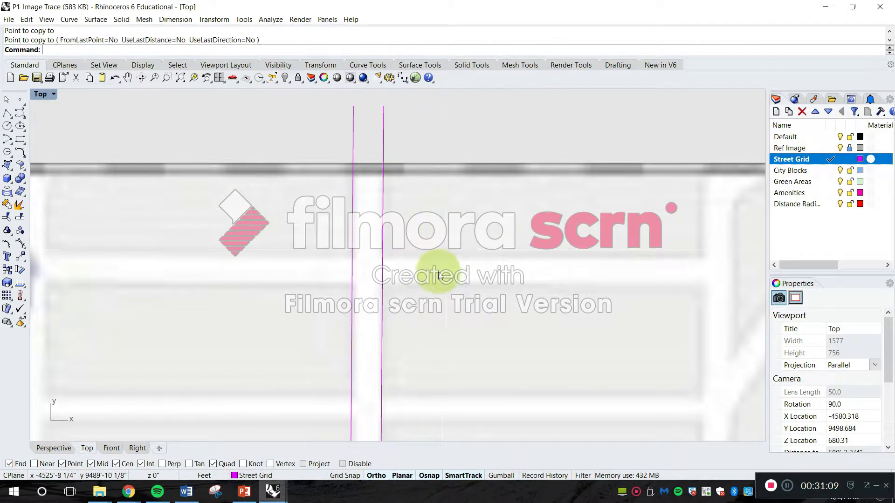
- Examine how the two parallel street lines follow the street down to Interstate 10 and how Marr St continues south of it
scroll(392, 205, down, 4)
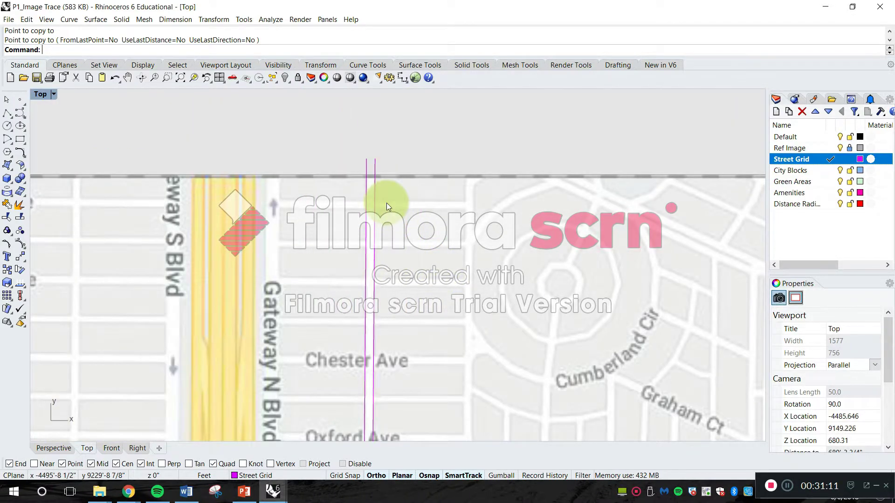
scroll(373, 166, down, 7)
right_drag(348, 377, 318, 158)
right_drag(339, 314, 331, 267)
scroll(326, 314, up, 6)
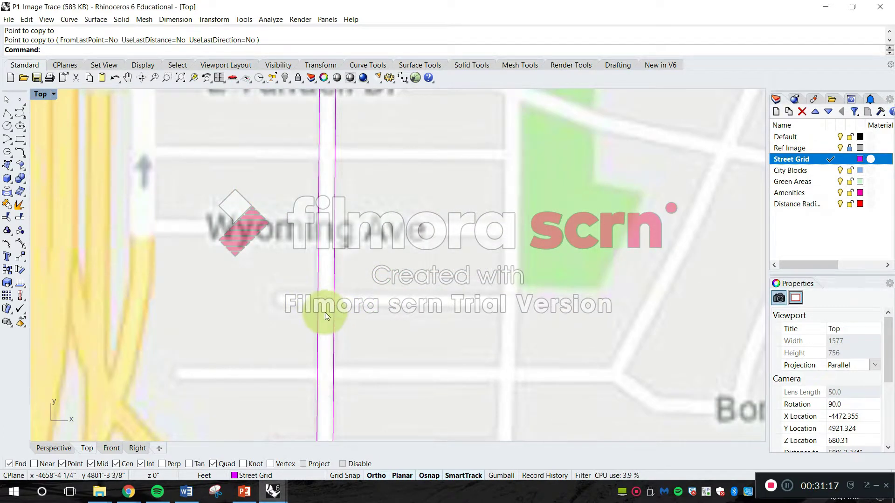
scroll(326, 251, down, 6)
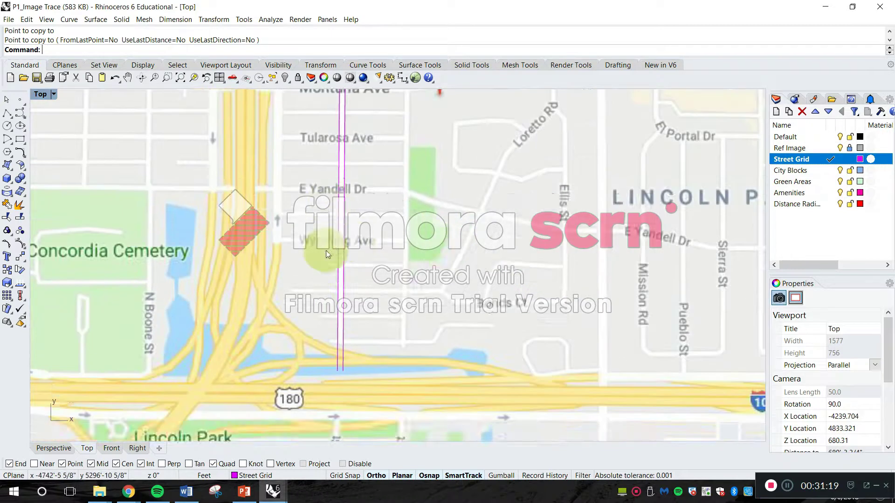
scroll(325, 250, down, 5)
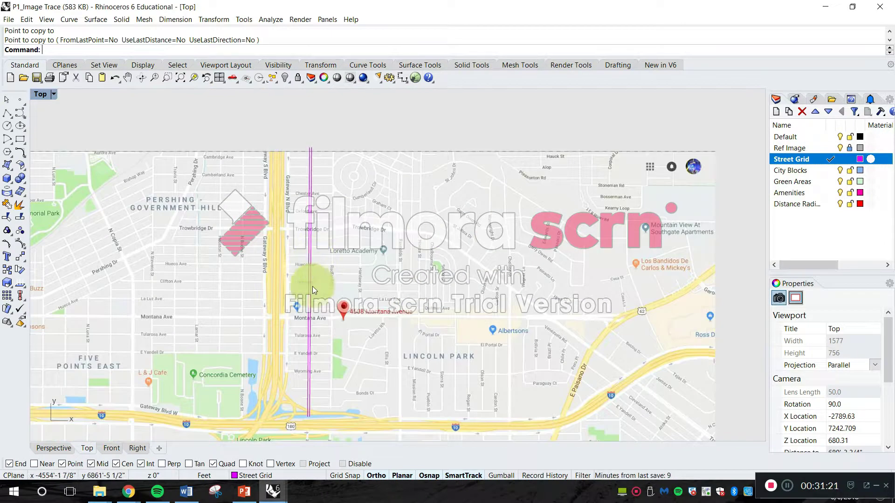
scroll(325, 280, up, 5)
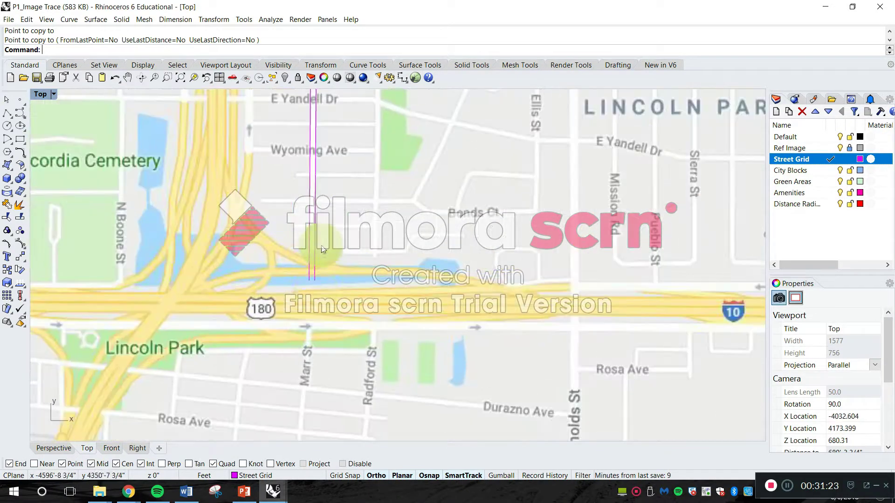
scroll(314, 377, up, 5)
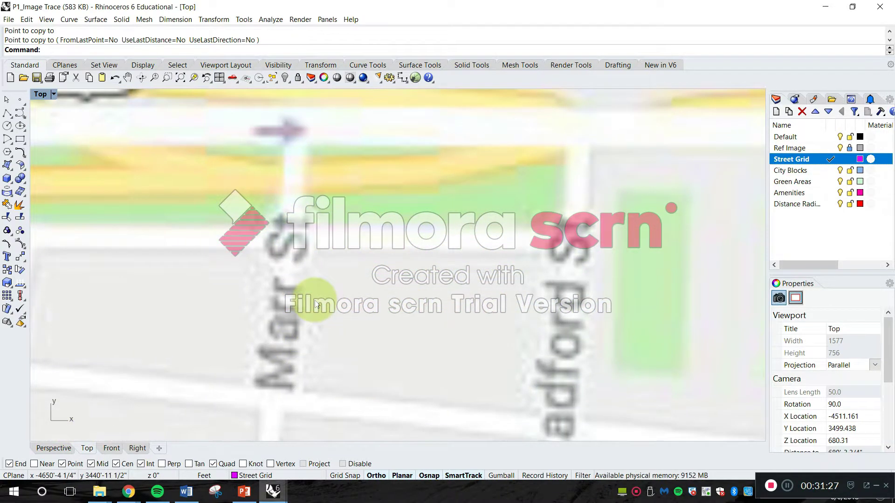
scroll(304, 320, down, 2)
scroll(297, 322, down, 8)
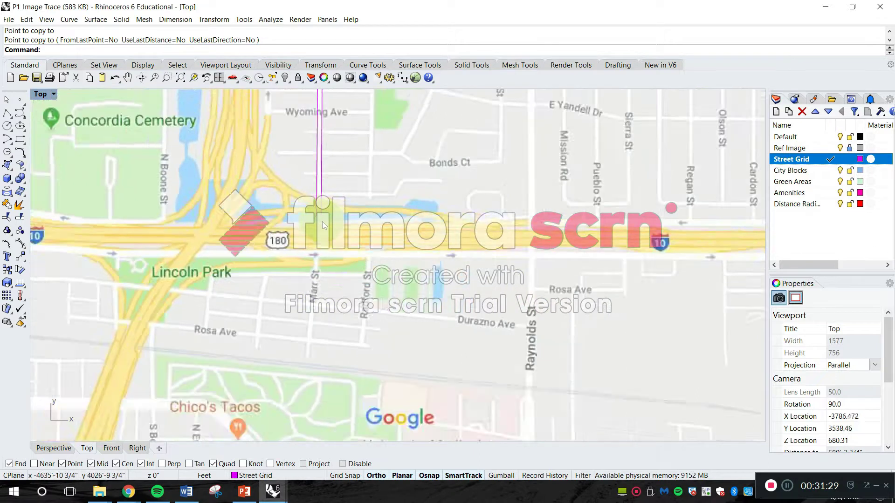
- Measure the distance between the north endpoints of the two parallel street lines, with object snaps on
scroll(276, 204, up, 8)
key(Escape)
text(dista)
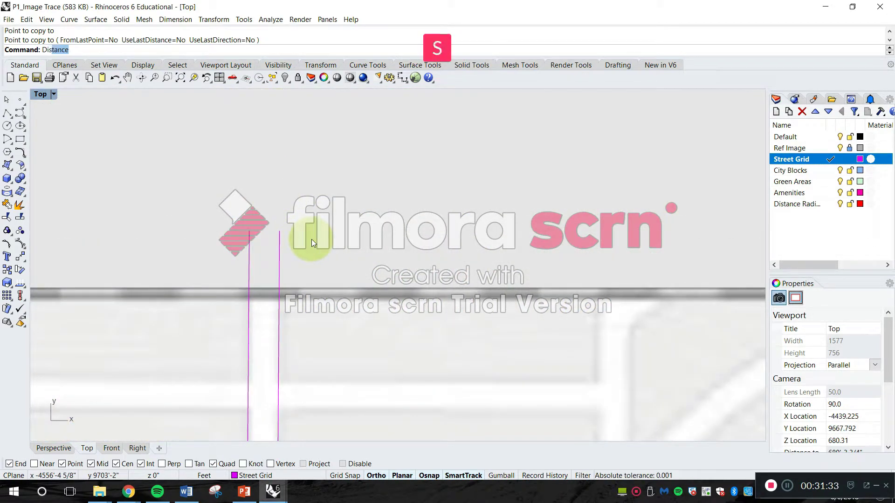
key(space)
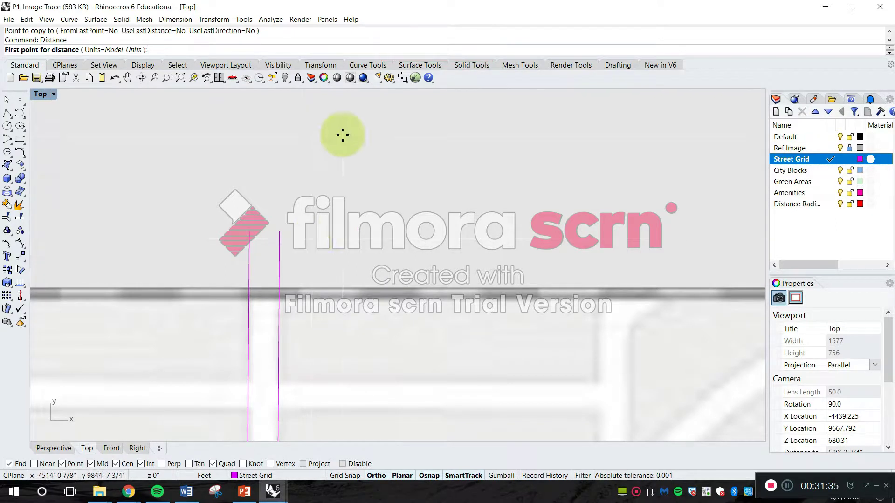
click(428, 476)
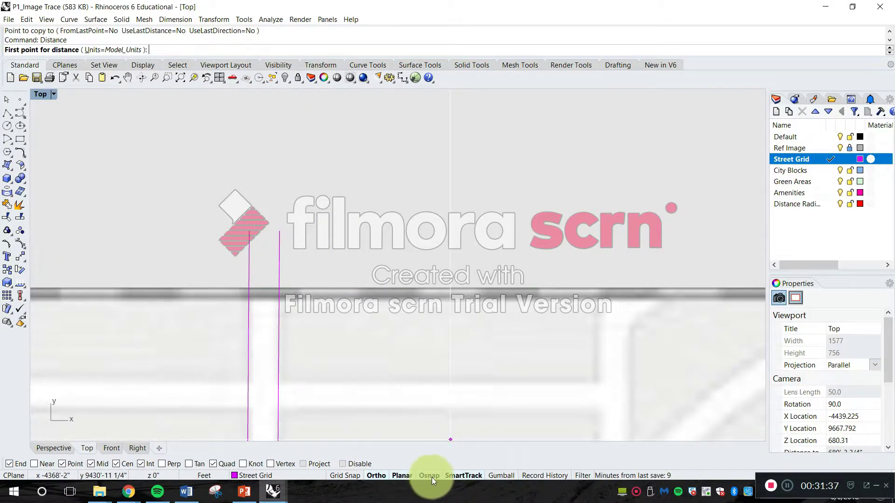
click(429, 475)
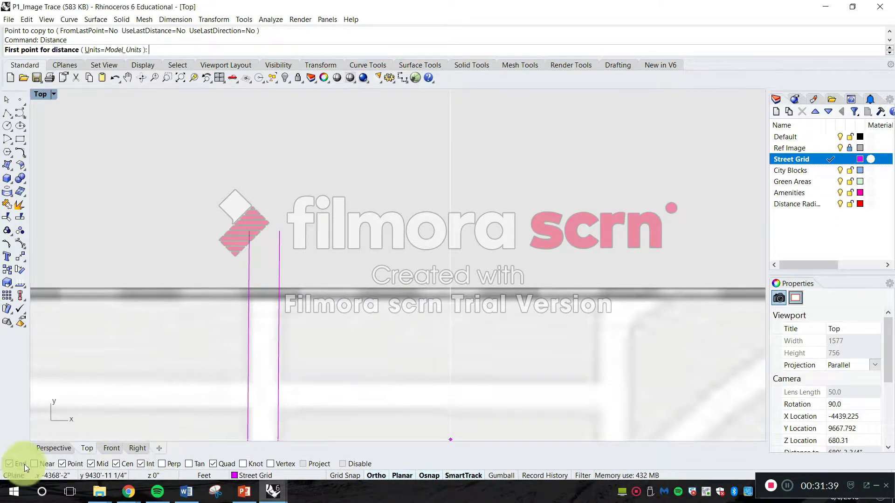
scroll(247, 238, up, 3)
click(248, 240)
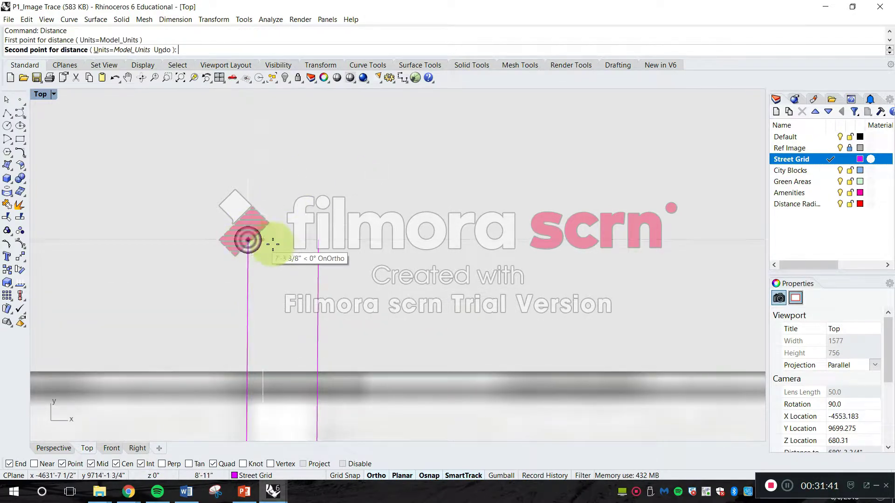
click(316, 240)
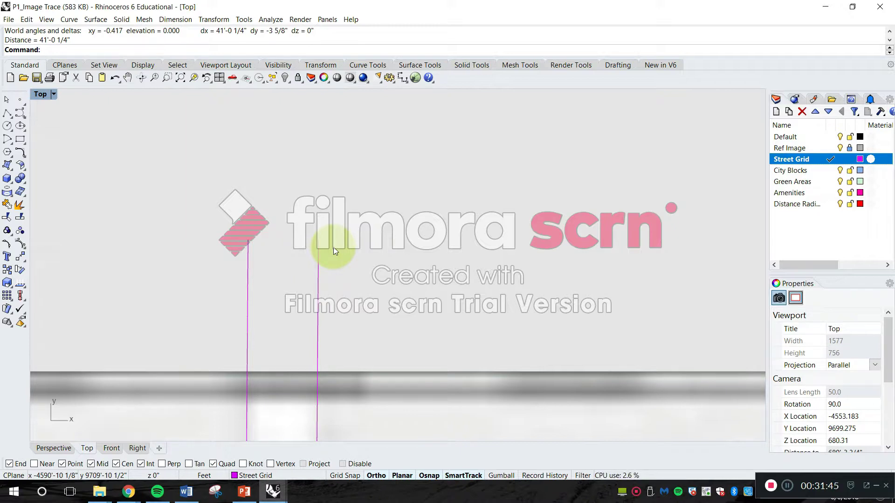
- Move the west street line horizontally east, closer to the white band of the street on the map
right_drag(333, 248, 256, 171)
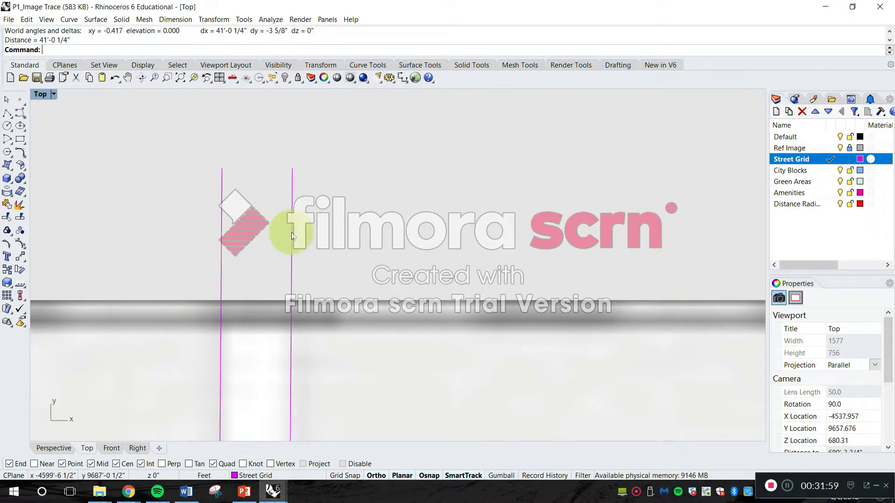
scroll(302, 223, down, 5)
scroll(303, 223, down, 3)
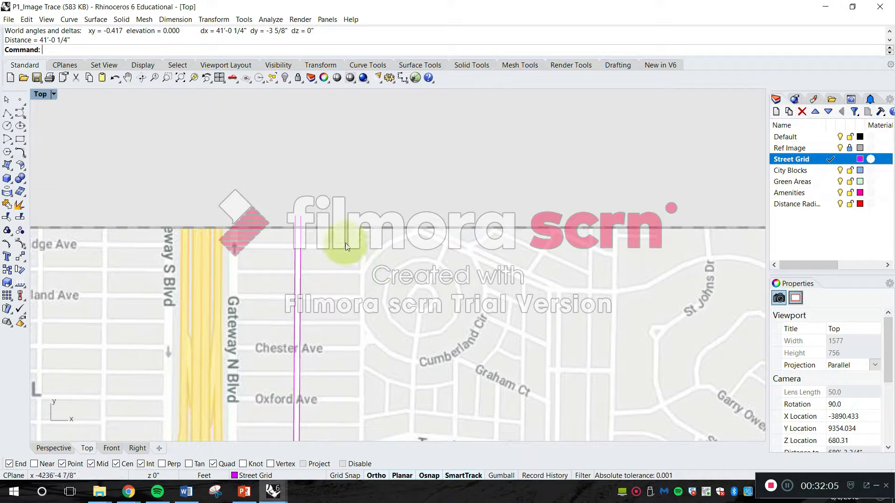
scroll(299, 248, up, 10)
scroll(297, 253, up, 6)
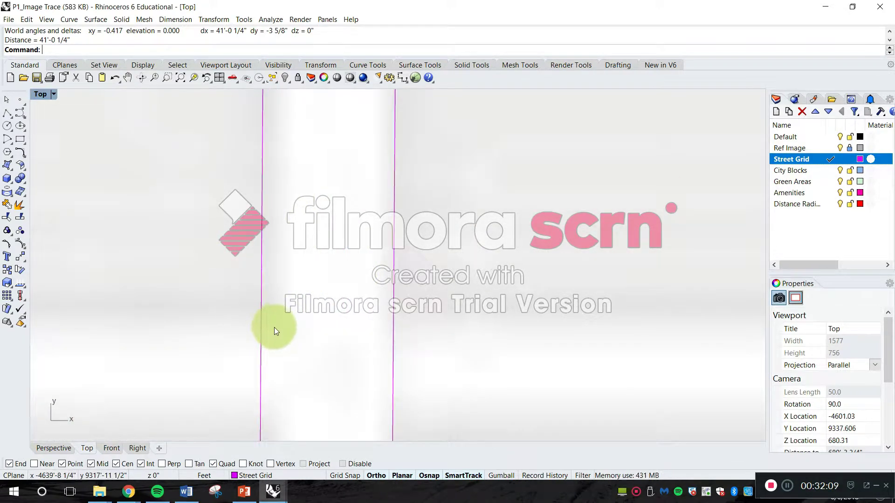
scroll(259, 253, up, 8)
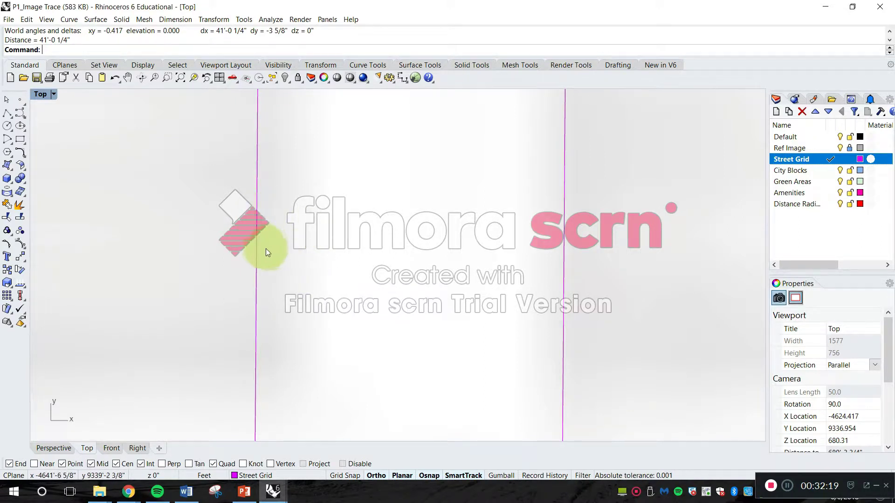
click(256, 240)
text(move)
key(Return)
click(272, 227)
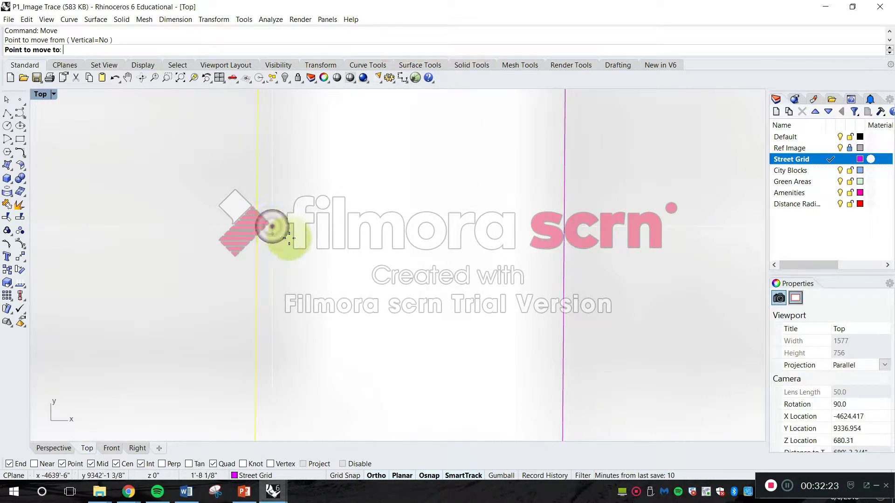
click(325, 239)
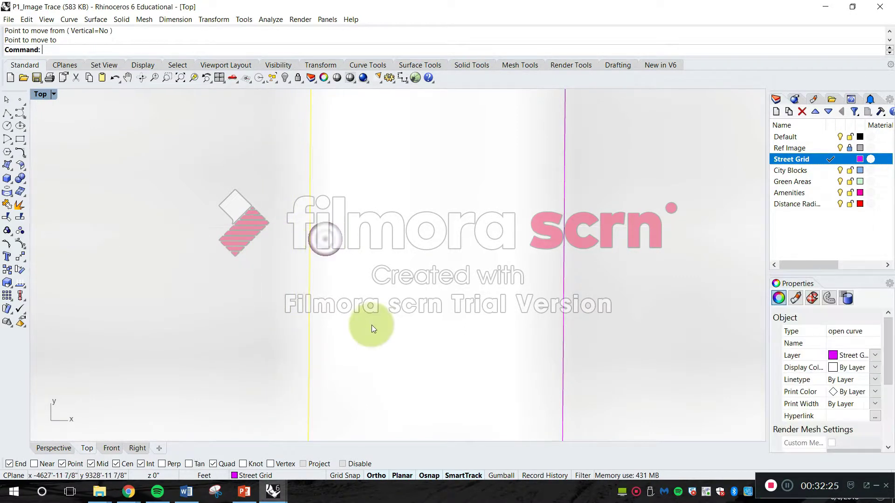
scroll(371, 325, down, 3)
key(Escape)
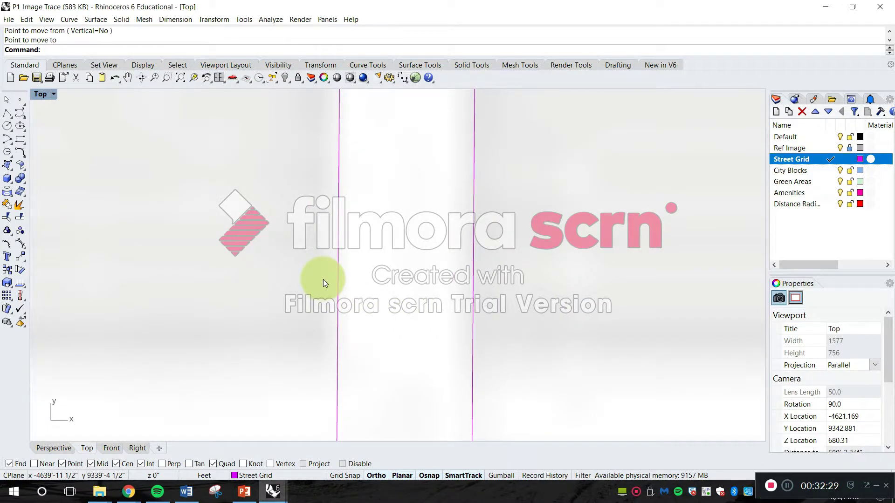
- Measure the street width again between the north ends of the moved west line and the east line
scroll(323, 279, down, 6)
key(Escape)
text(Distance)
key(Return)
scroll(310, 205, up, 3)
click(320, 255)
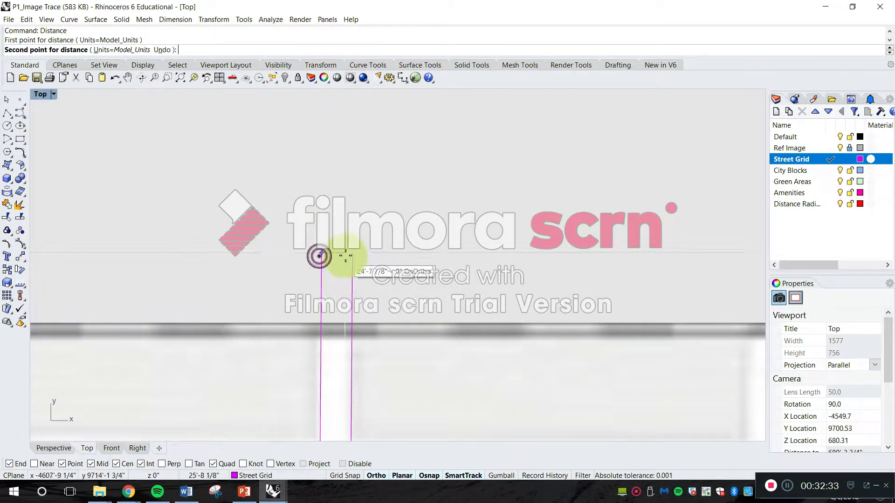
click(352, 256)
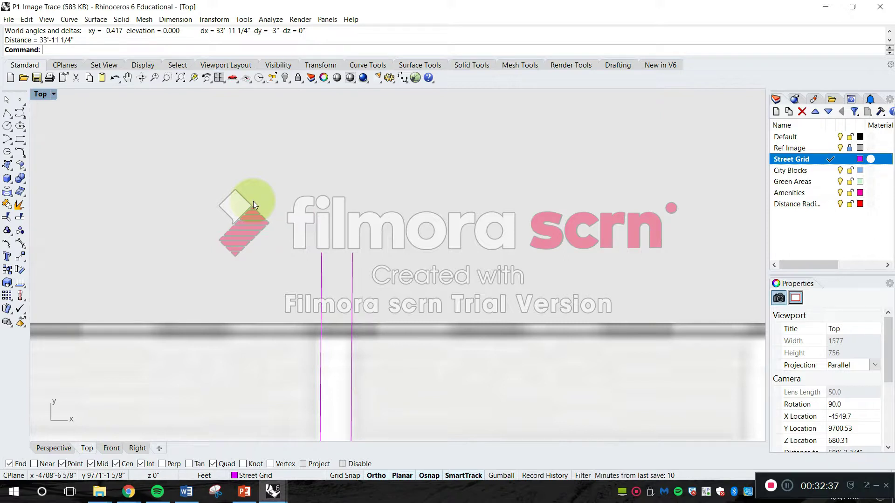
- Undo the last move of the west street line
key(ctrl+z)
key(Escape)
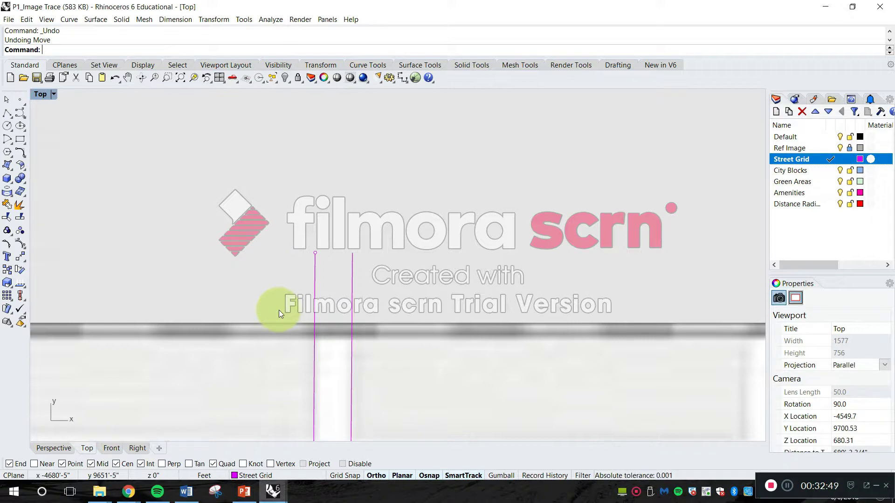
key(Escape)
scroll(327, 242, down, 5)
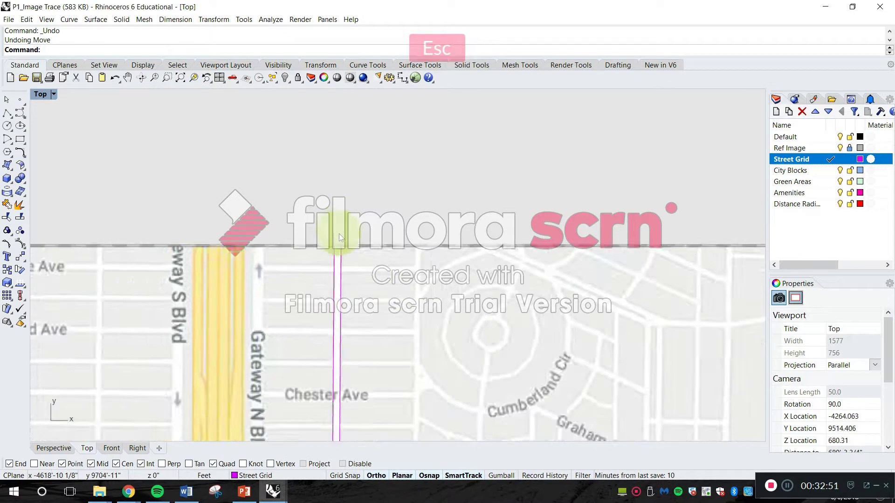
scroll(292, 195, down, 3)
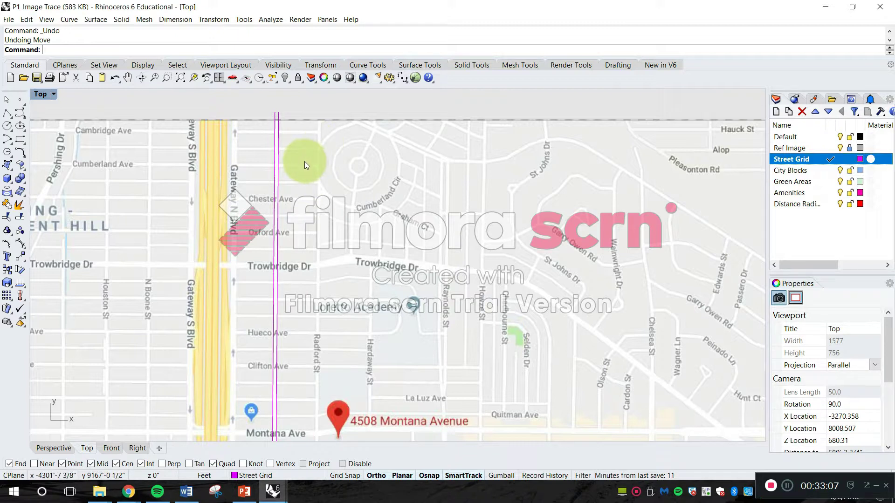
key(Escape)
text(c)
key(Escape)
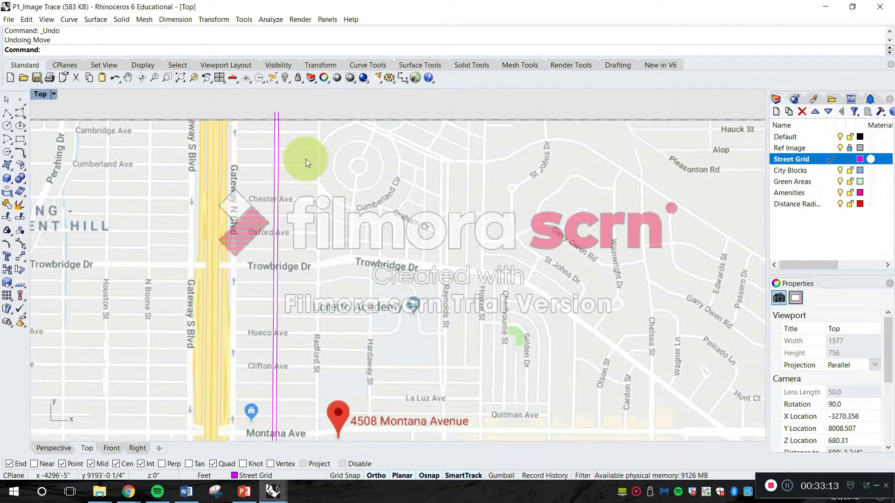
- Measure the street width from the east line's north end across to the west line
scroll(290, 125, up, 10)
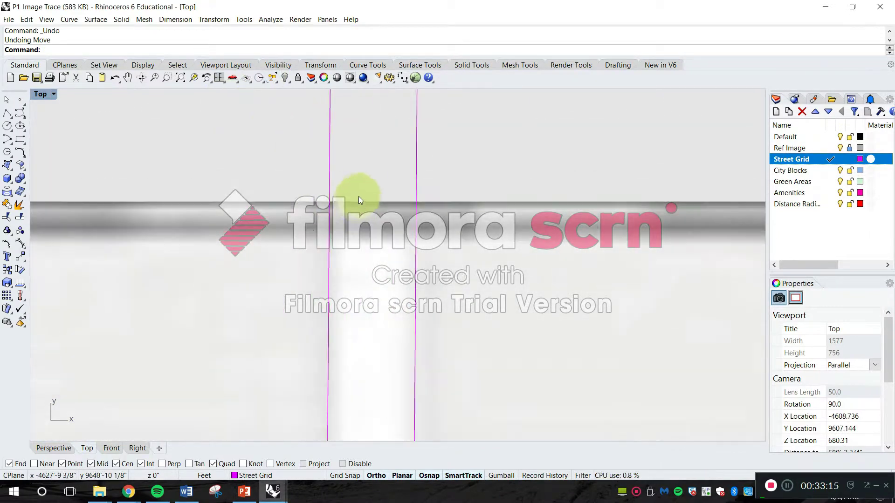
right_drag(359, 201, 301, 256)
scroll(301, 256, down, 3)
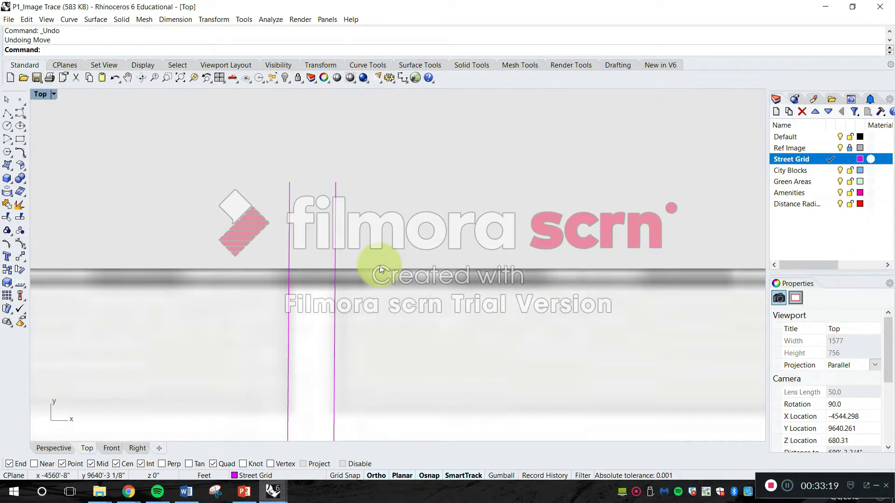
text(dista)
key(Return)
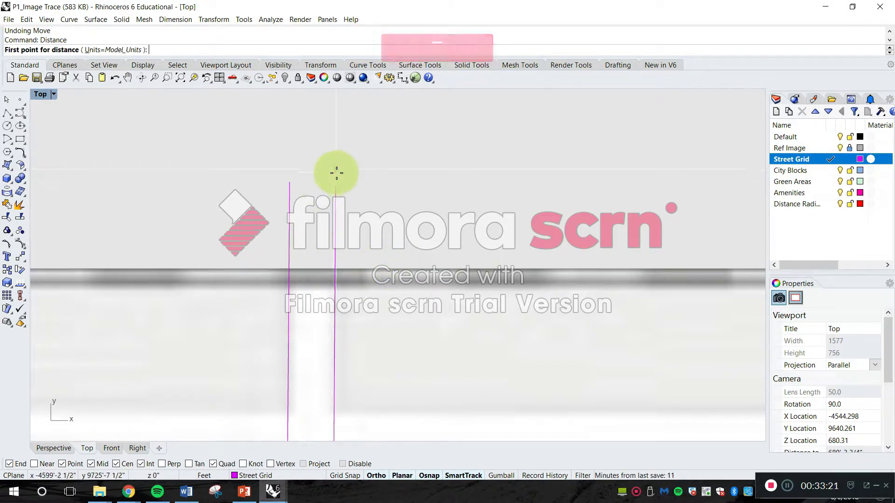
click(336, 182)
click(289, 181)
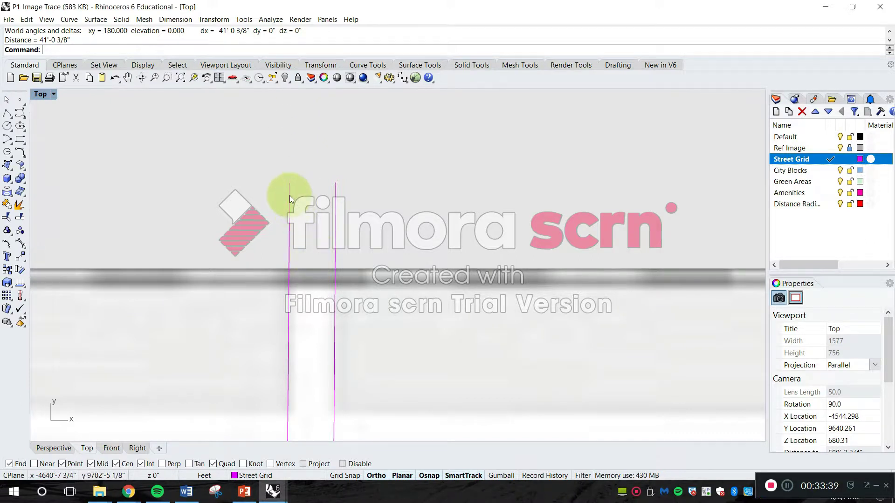
- Delete the east street line and replace it with a copy of the west line placed exactly 41' to the east
click(335, 199)
key(Delete)
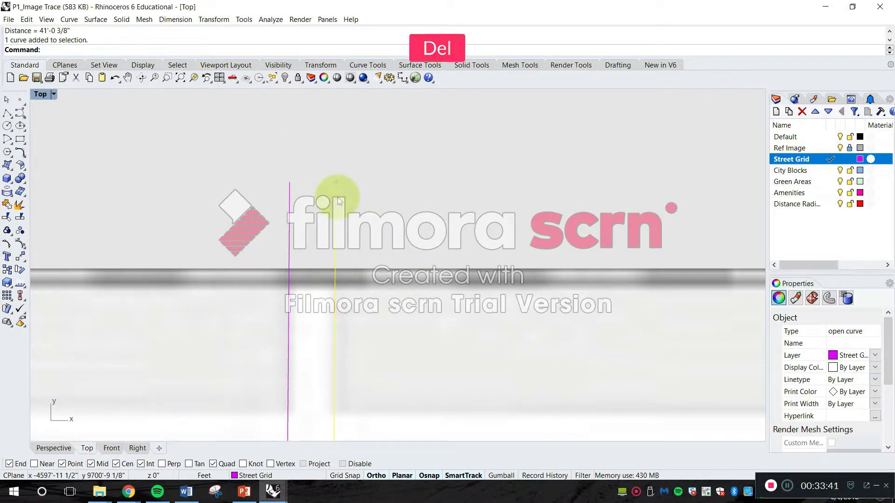
key(Escape)
text(Copy)
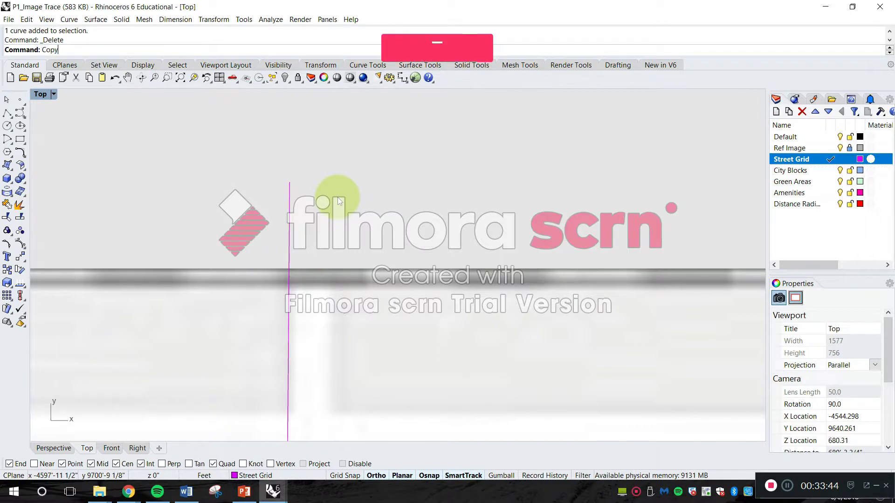
key(Return)
drag(340, 201, 290, 155)
key(Return)
click(306, 174)
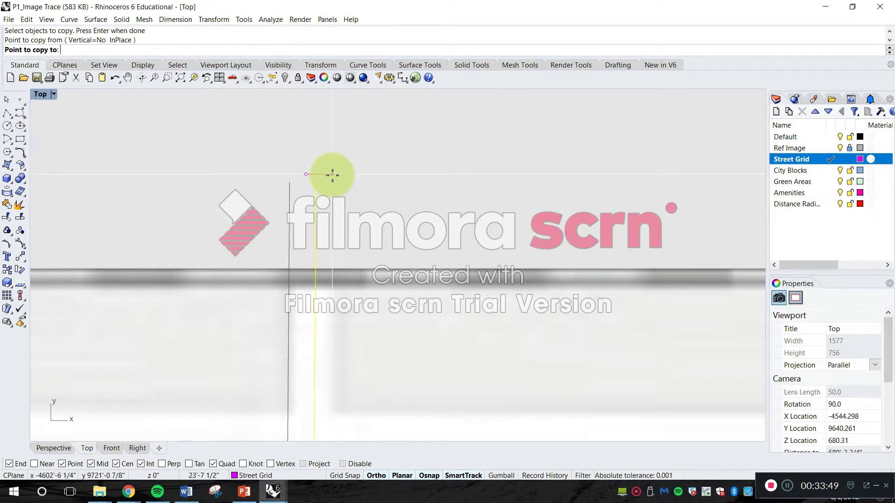
text(41')
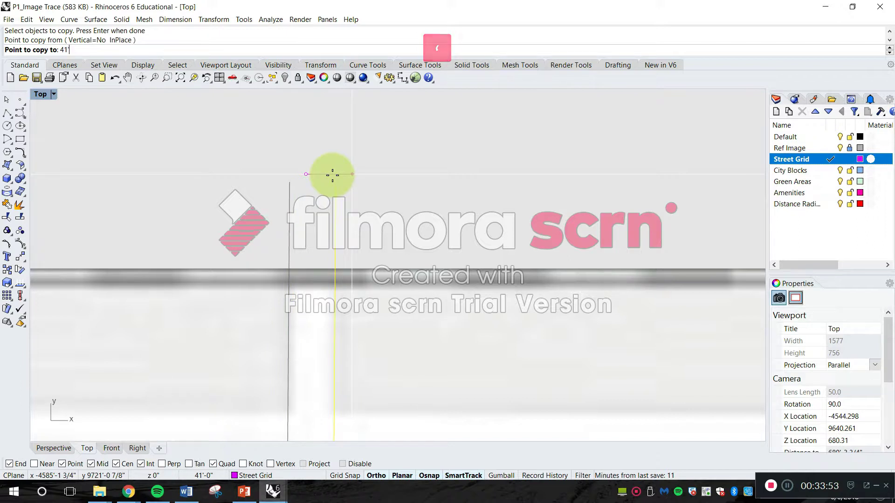
key(Return)
click(345, 172)
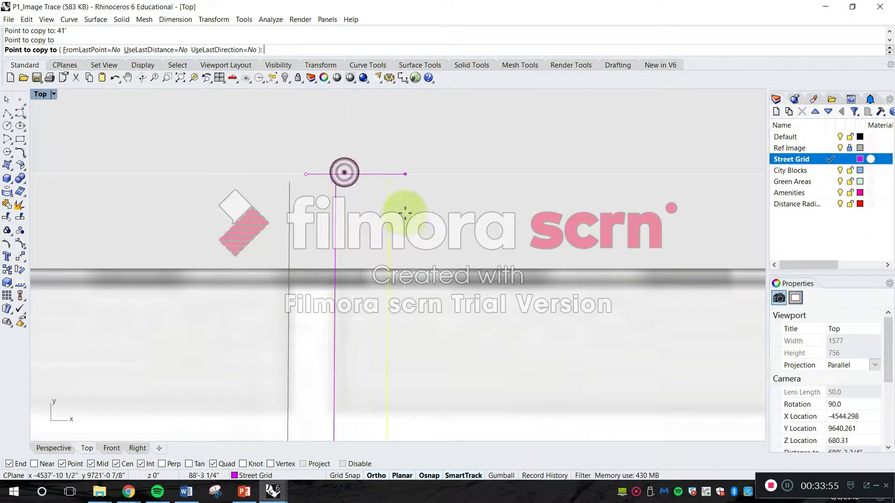
key(space)
- Measure the distance between the north endpoints of the west line and its new copy to verify the spacing
text(dist)
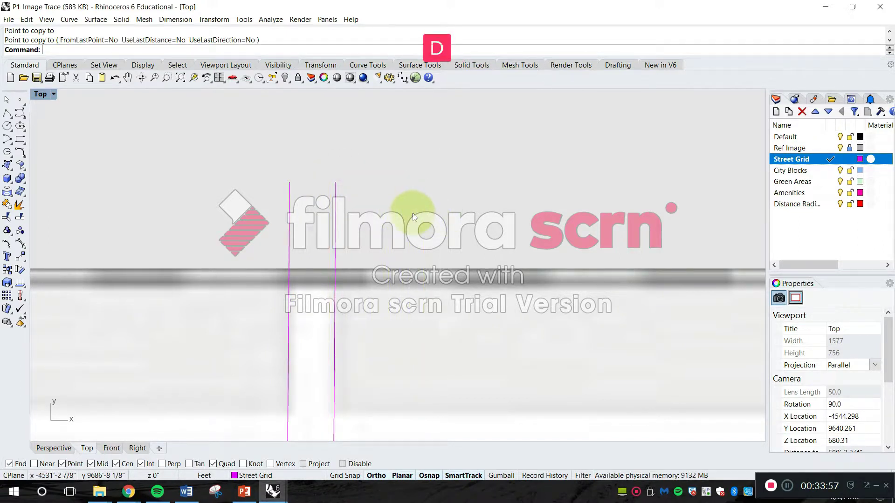
key(space)
click(289, 182)
click(335, 186)
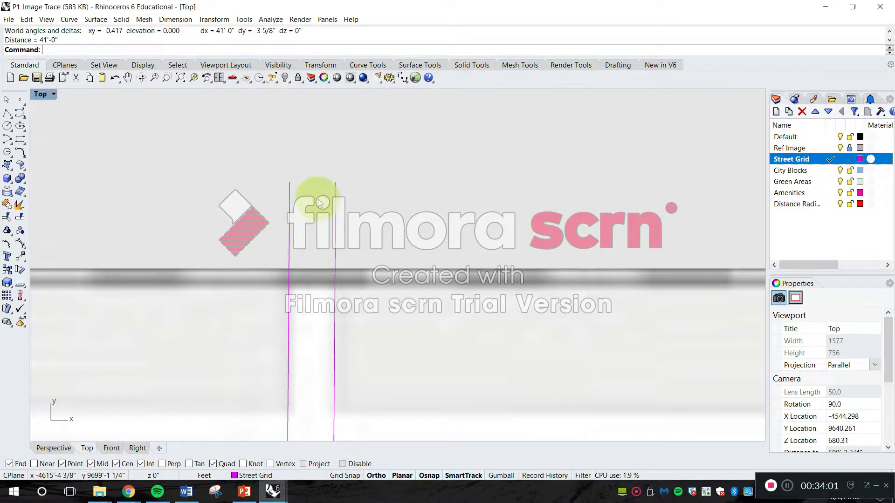
- Examine the neighbouring north-south street east of the traced pair, from the map's north edge down to Radford St near Loretto Academy
right_drag(399, 185, 325, 149)
scroll(331, 144, down, 1)
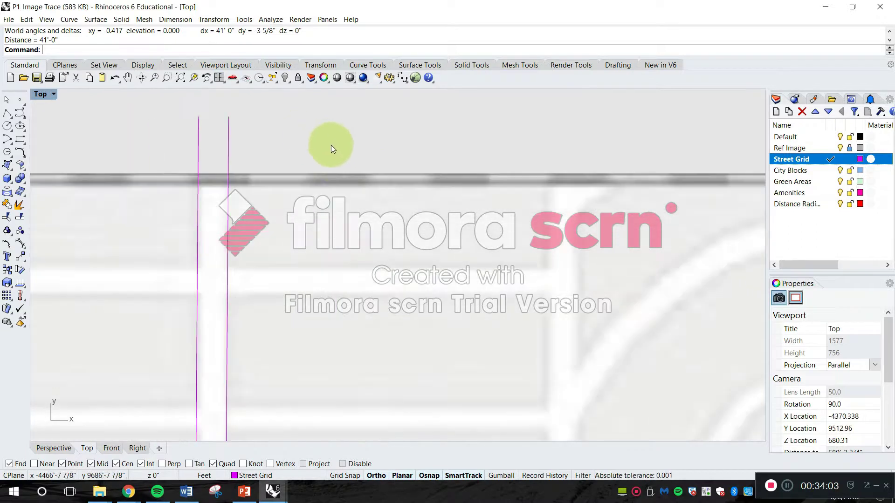
scroll(331, 144, down, 2)
scroll(452, 205, up, 1)
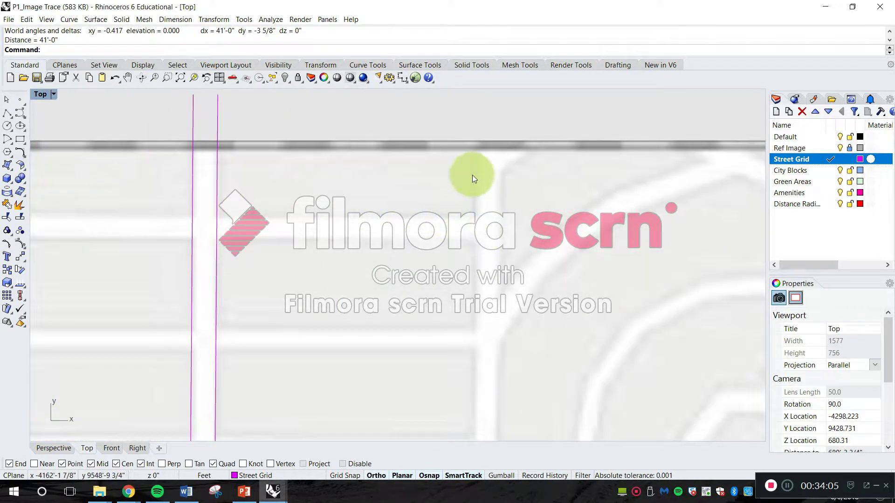
scroll(472, 266, down, 2)
right_drag(473, 293, 420, 118)
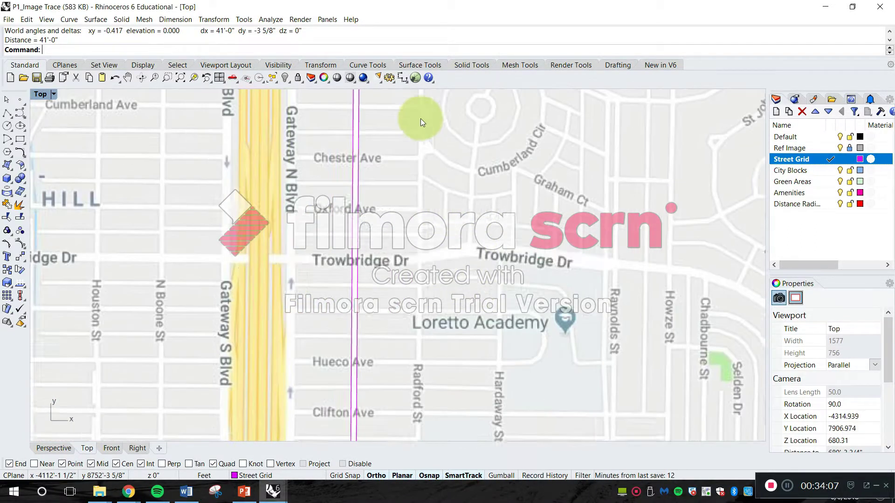
scroll(411, 252, up, 2)
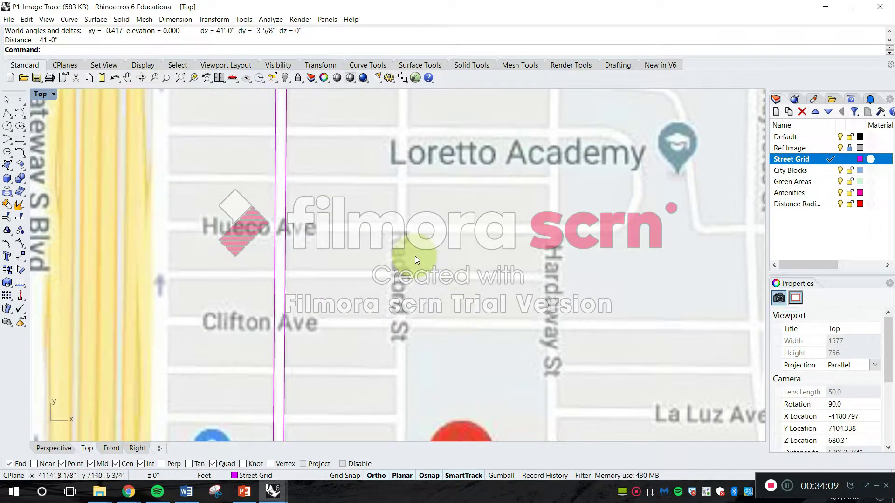
scroll(401, 245, down, 2)
scroll(368, 196, up, 4)
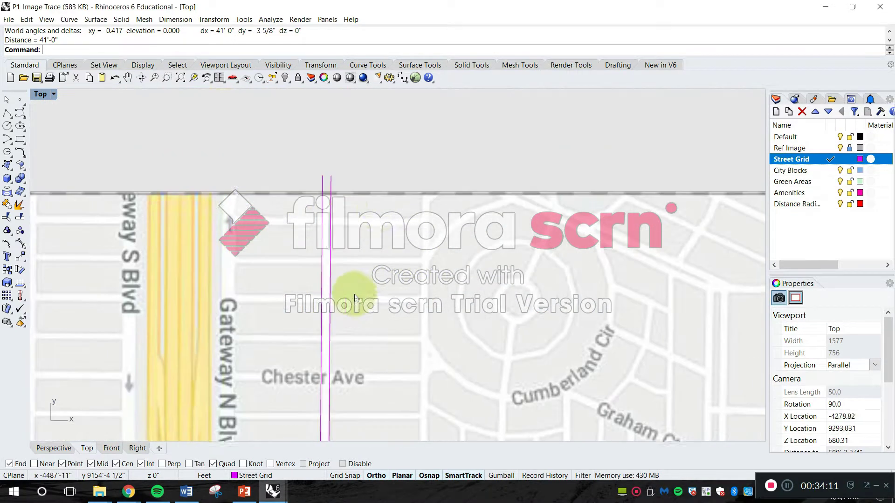
- Measure the distance from the north end of the traced pair's east line to the west edge of the next street east
right_drag(380, 213, 344, 193)
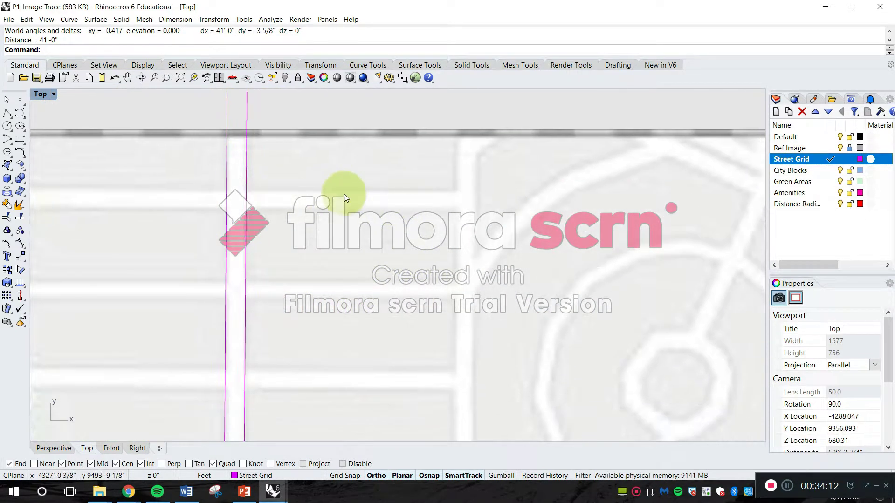
click(248, 119)
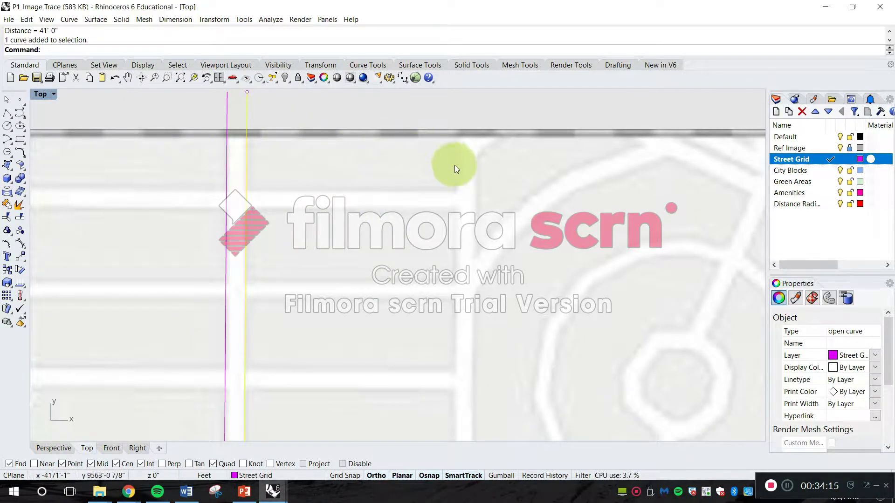
key(Escape)
right_drag(437, 150, 438, 170)
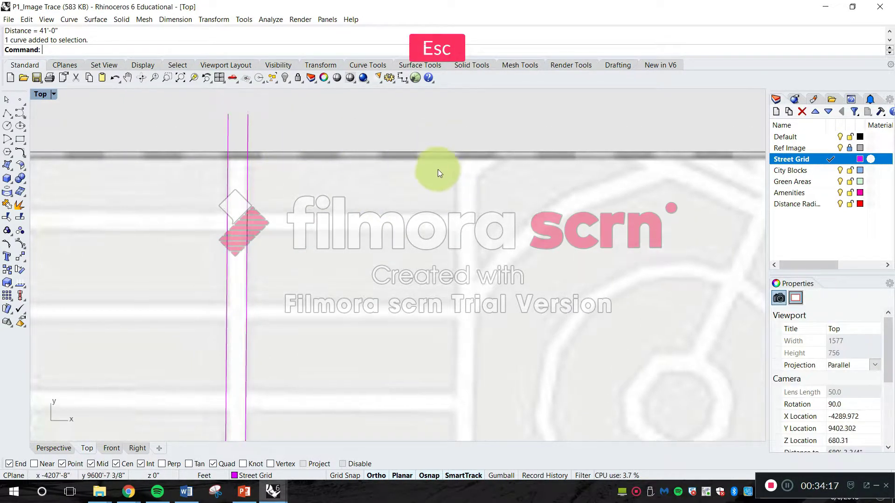
text(Distance)
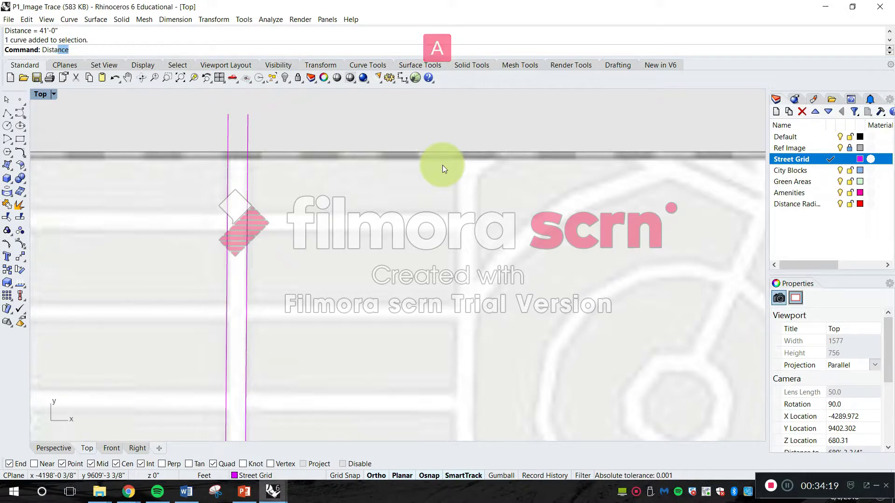
key(Return)
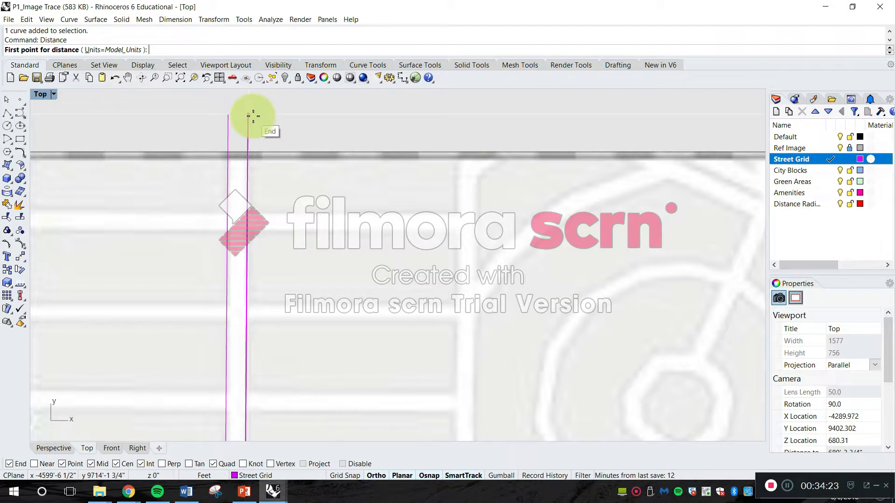
click(251, 116)
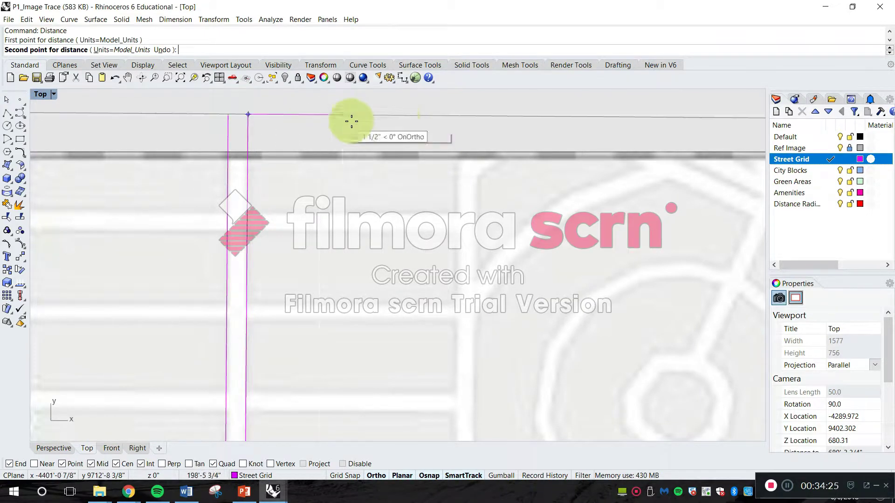
click(456, 116)
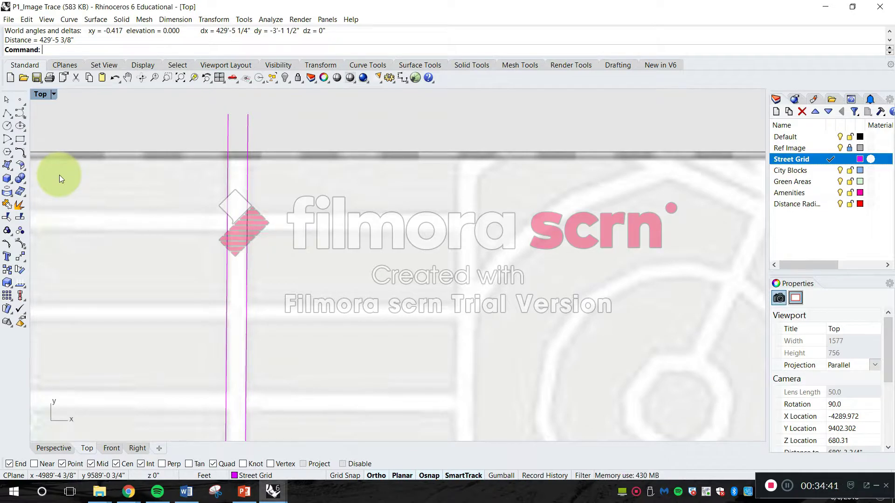
key(Escape)
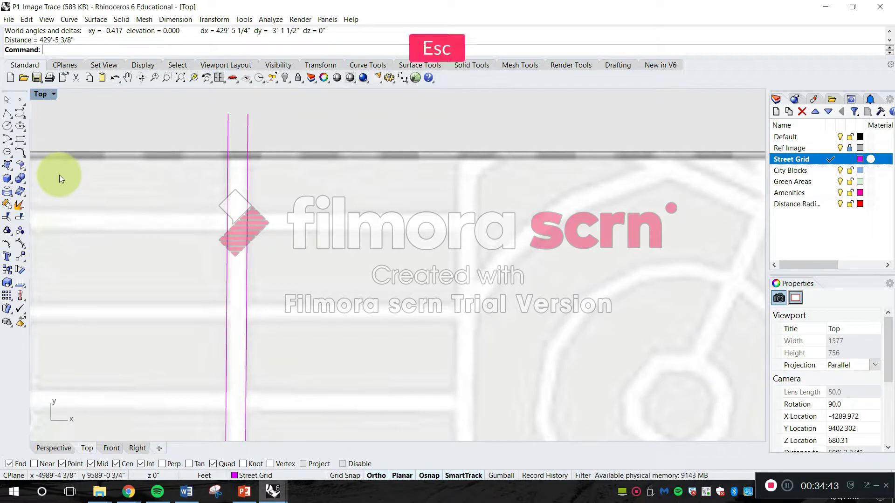
- Copy the traced pair's east line 430' to the east, onto the west edge of the neighbouring north-south street
text(Copy)
key(space)
click(247, 120)
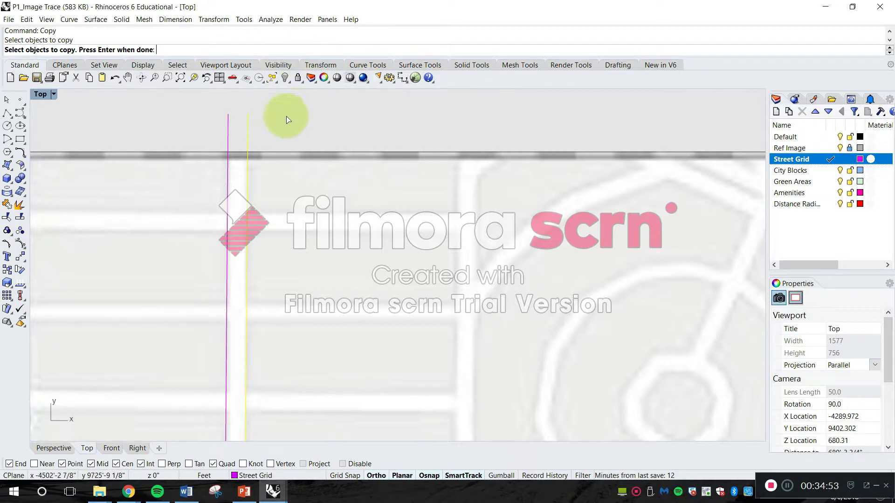
key(Return)
click(268, 109)
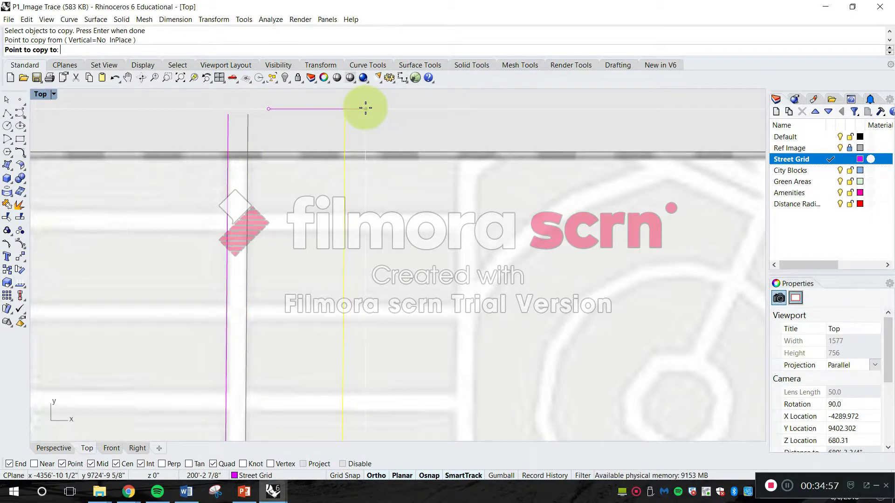
text(430')
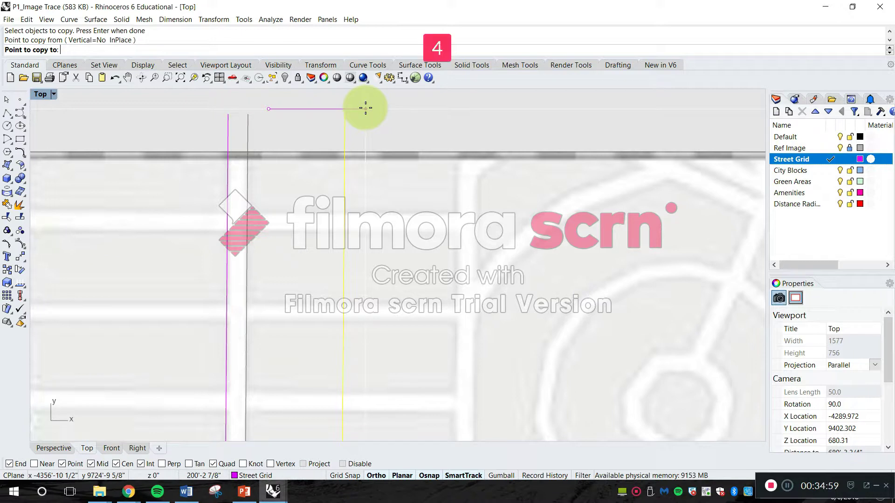
key(Return)
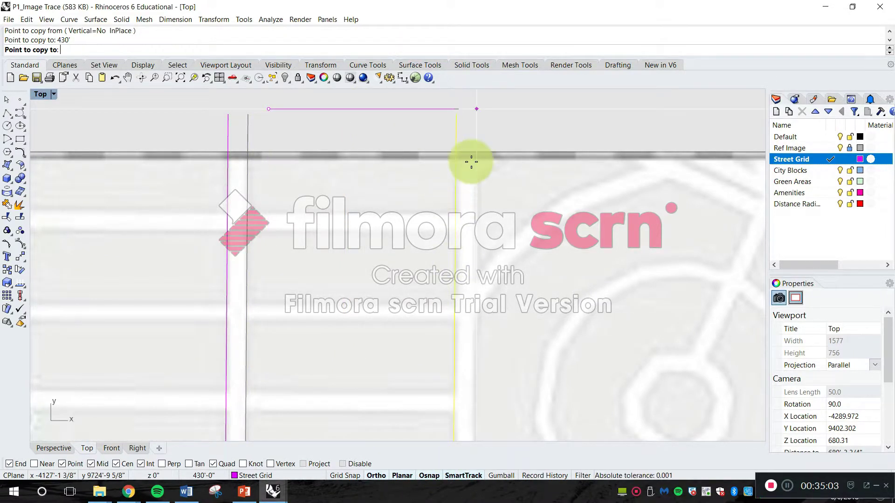
click(513, 116)
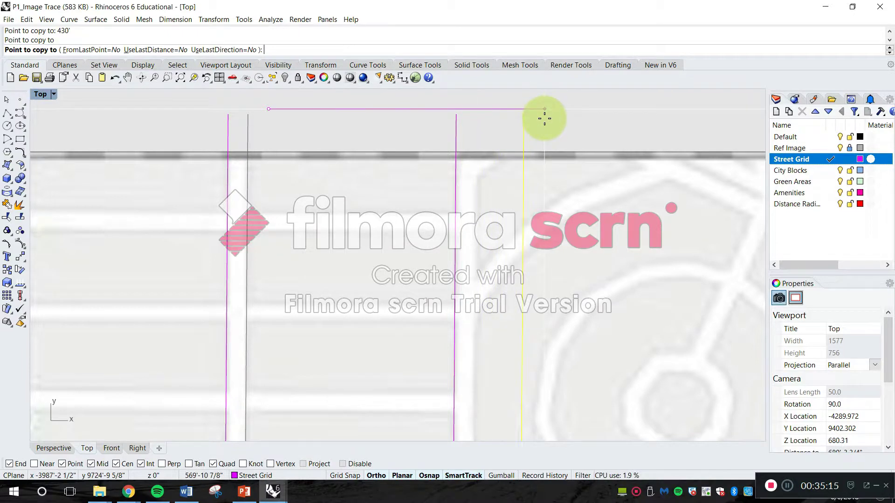
key(Return)
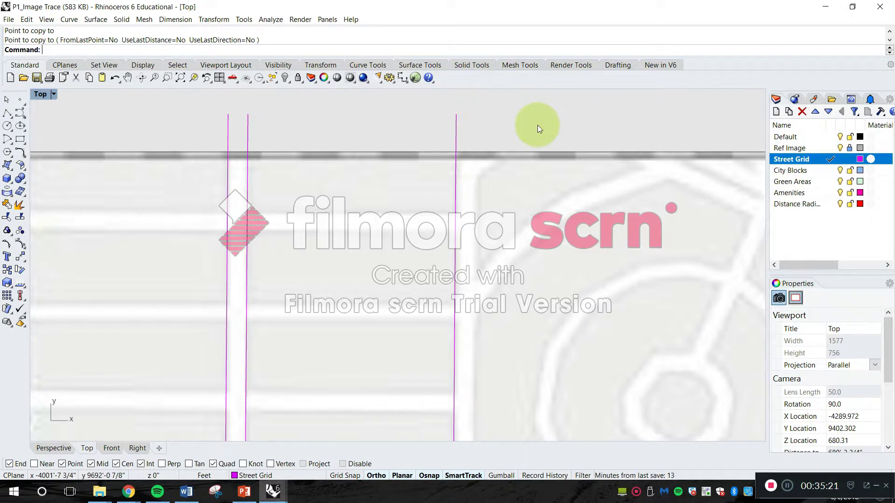
- Enable the Near object snap and measure the neighbouring street's width from its new west line across to its east edge
text(Dista)
key(Return)
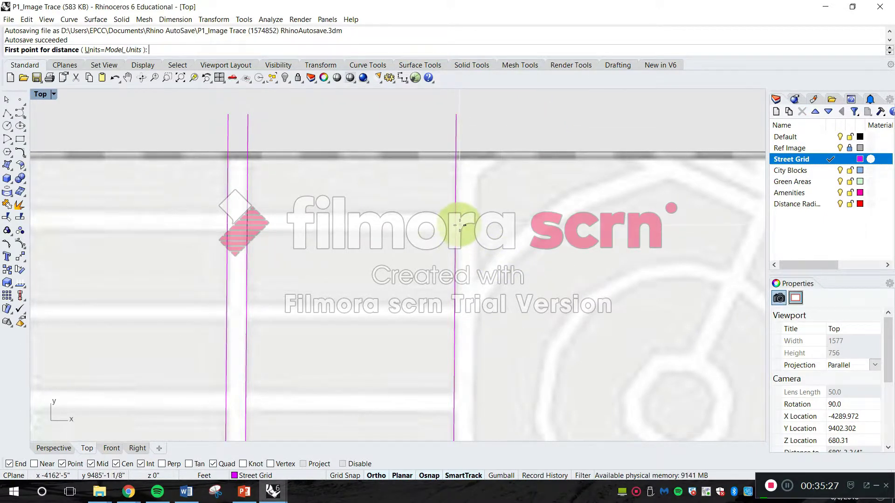
scroll(458, 226, up, 4)
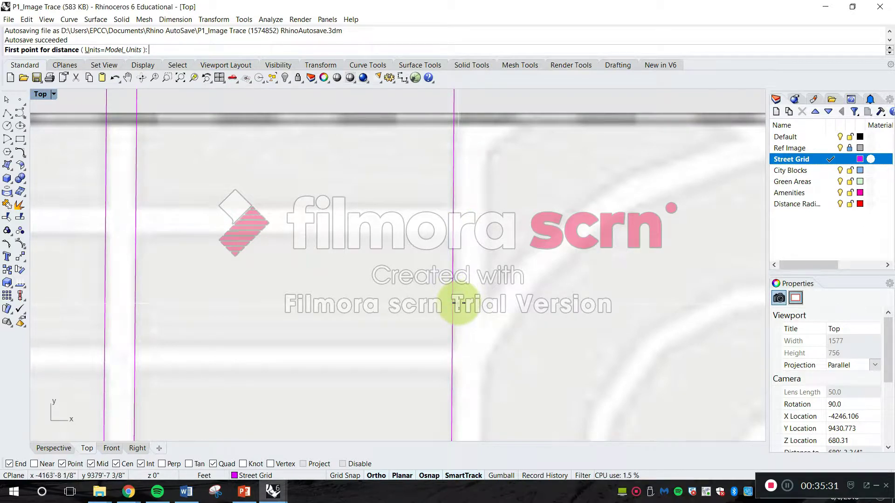
click(50, 463)
click(452, 186)
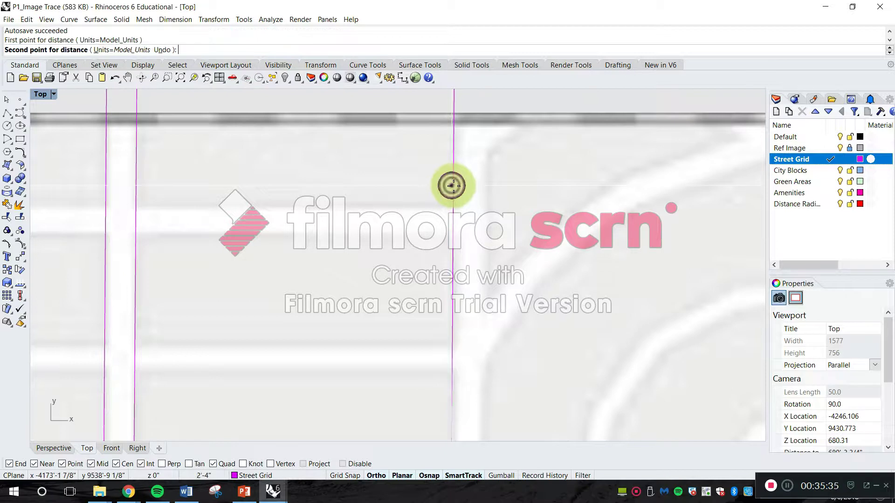
click(485, 201)
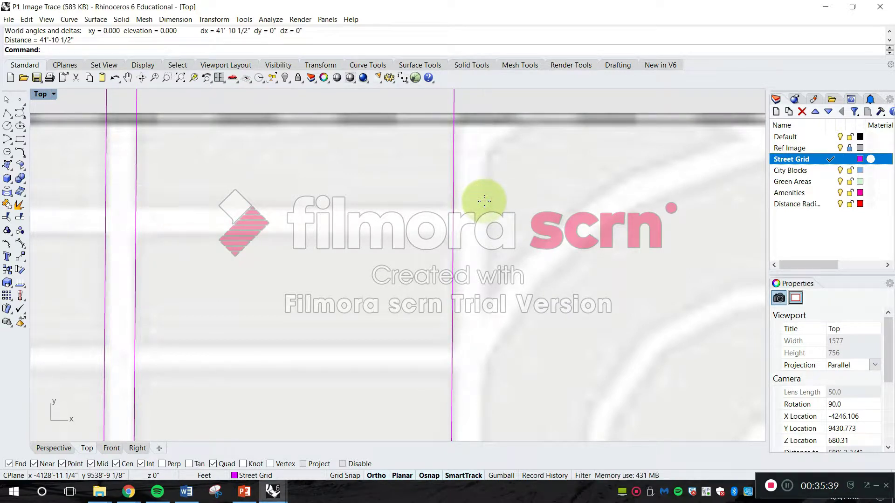
- Copy the first street's east line to the neighbouring street, using the north ends of the two streets' west lines as base and target points
scroll(253, 255, down, 5)
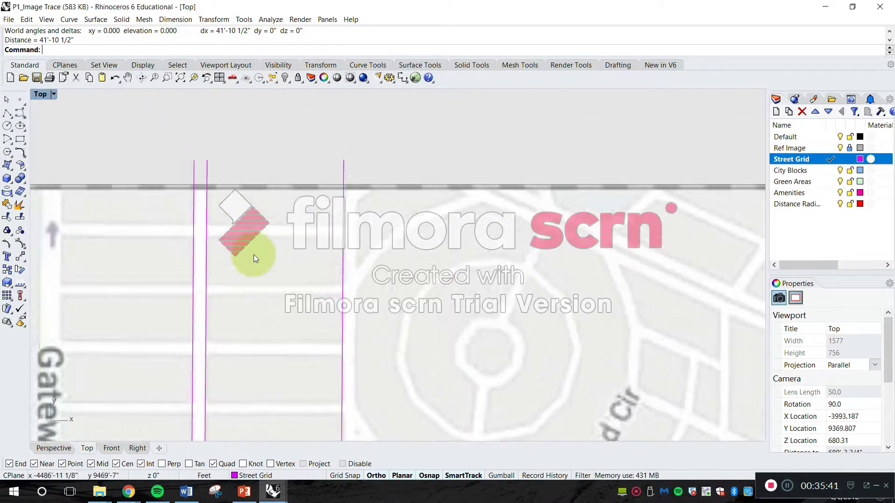
scroll(225, 186, up, 4)
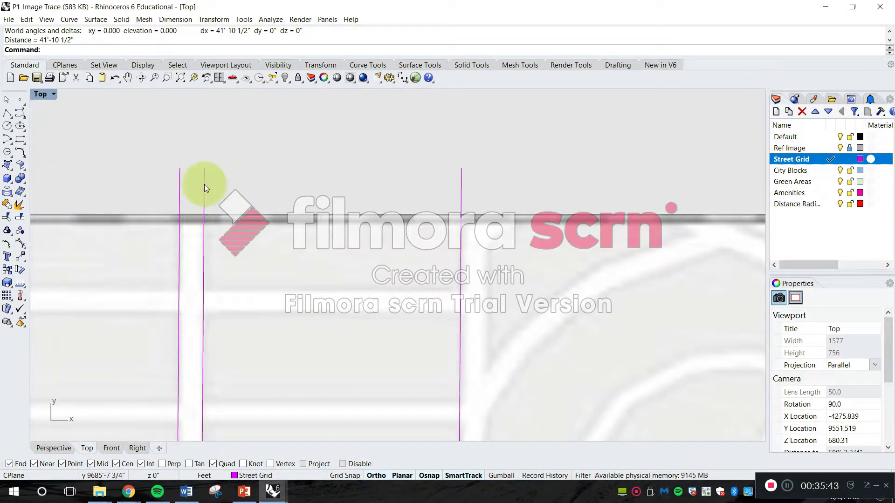
click(204, 187)
key(Escape)
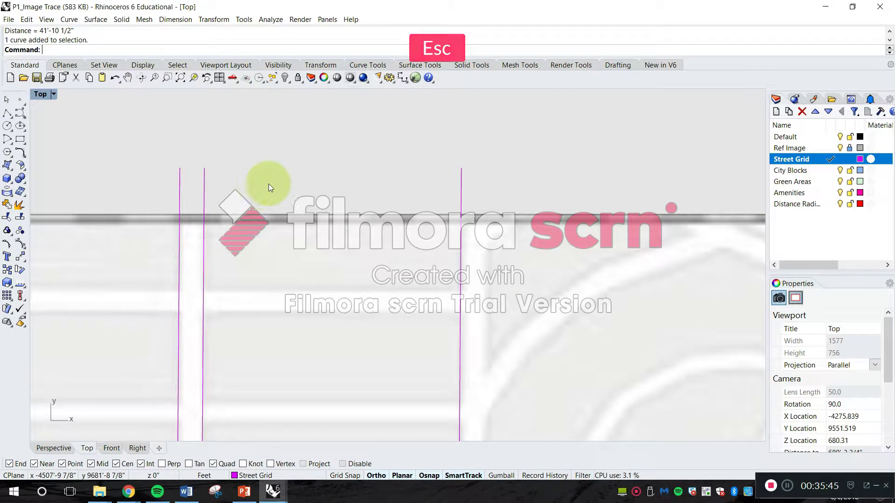
click(369, 502)
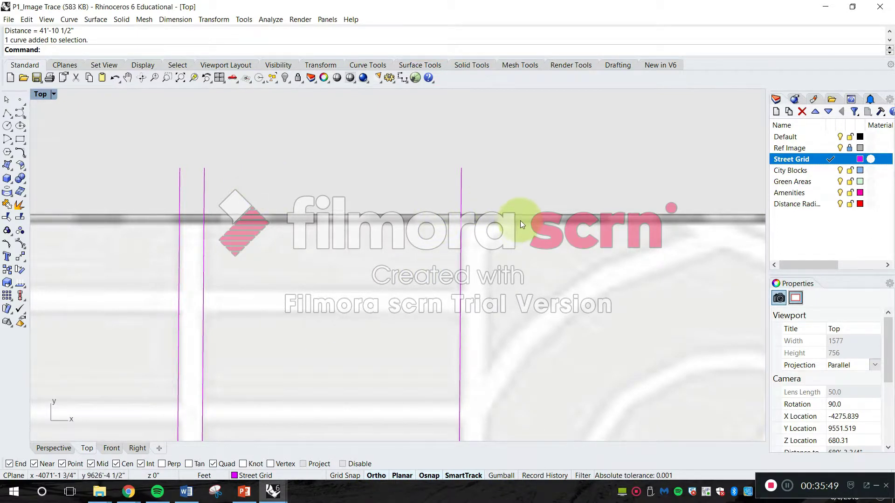
key(Escape)
text(copy)
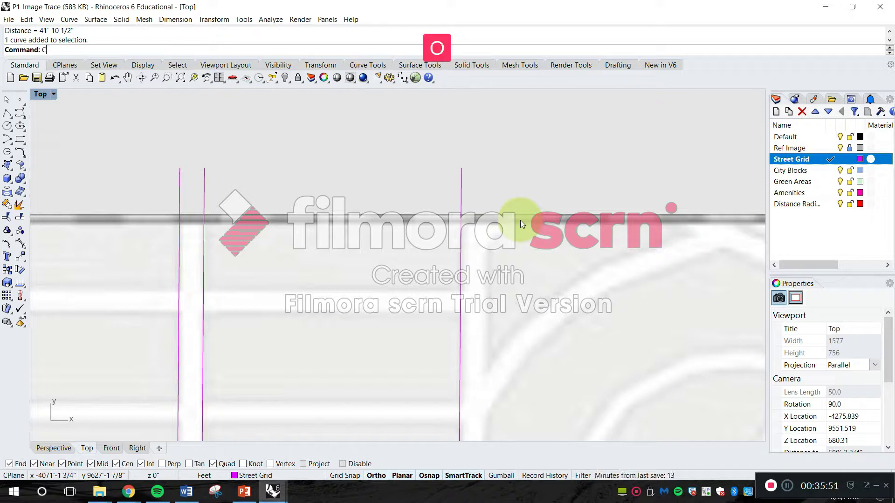
key(space)
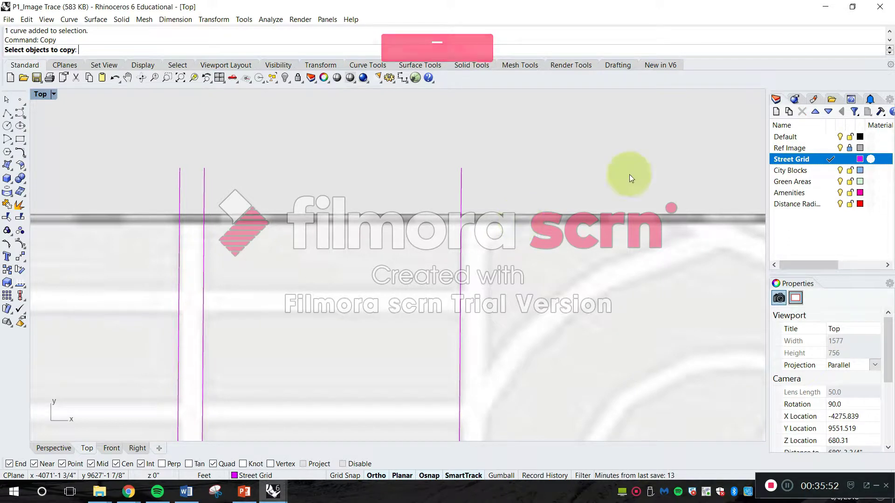
click(205, 192)
key(Return)
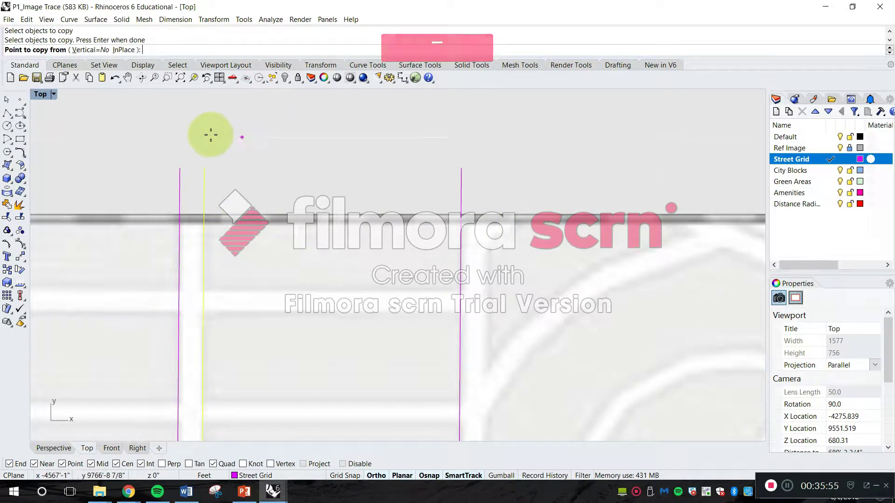
click(179, 167)
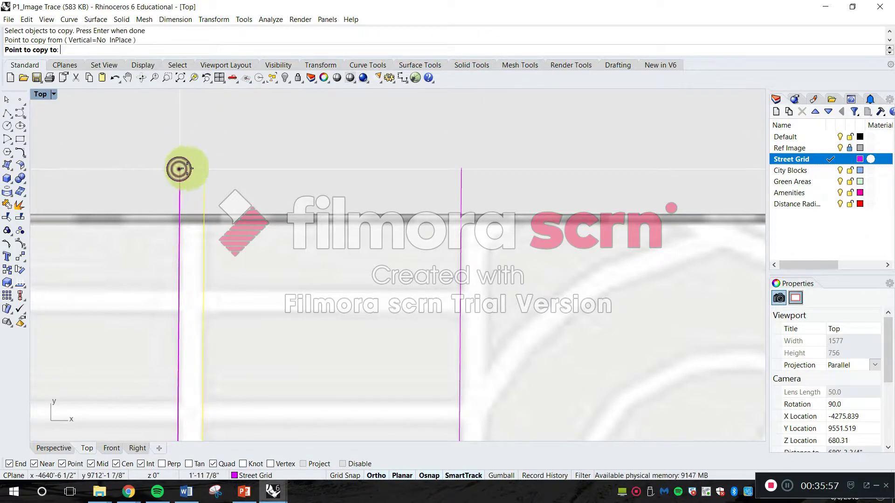
click(461, 169)
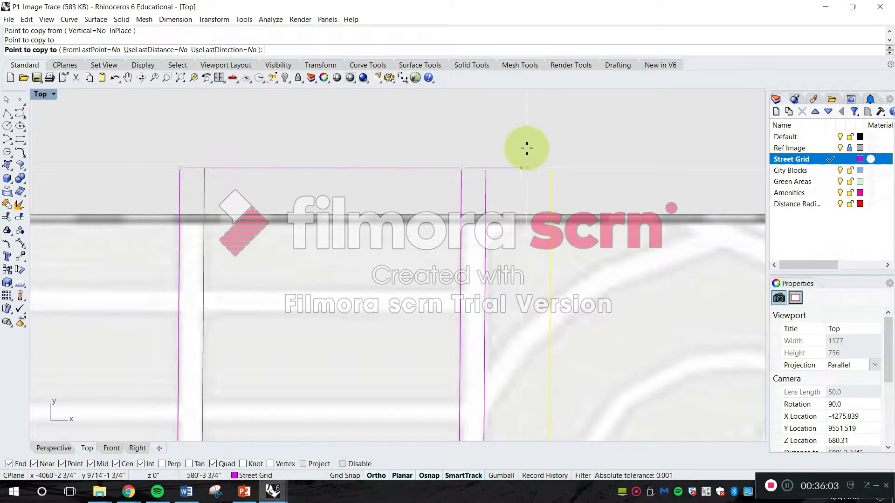
key(Return)
- Examine the two traced streets across the whole map and the circular streets around Cumberland Cir to the east
scroll(513, 136, down, 10)
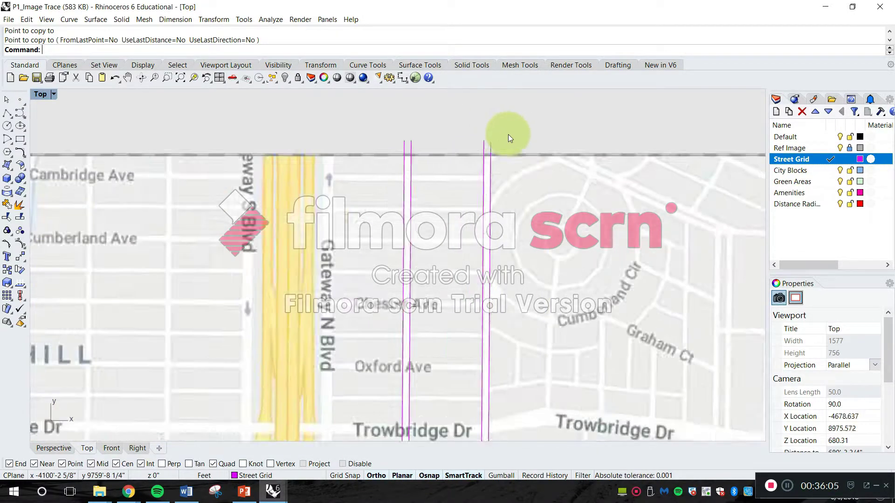
right_drag(590, 243, 562, 214)
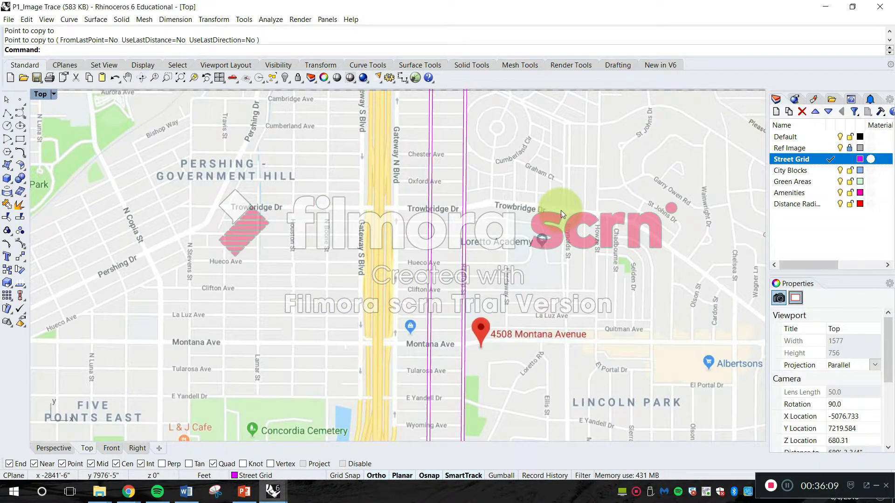
scroll(561, 211, down, 3)
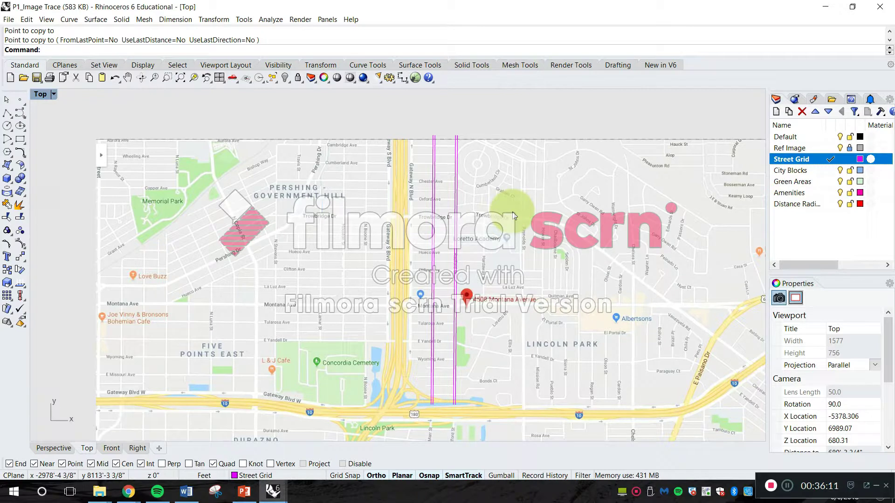
scroll(513, 215, up, 5)
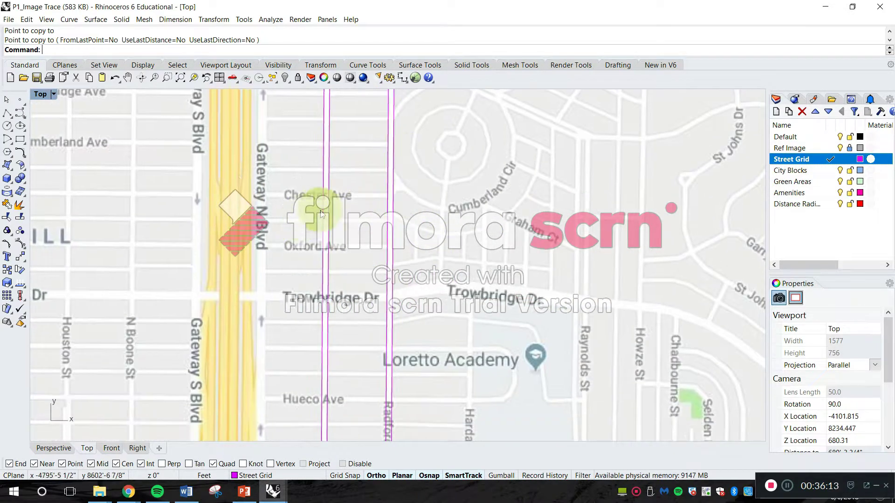
scroll(434, 152, down, 4)
right_drag(292, 192, 266, 153)
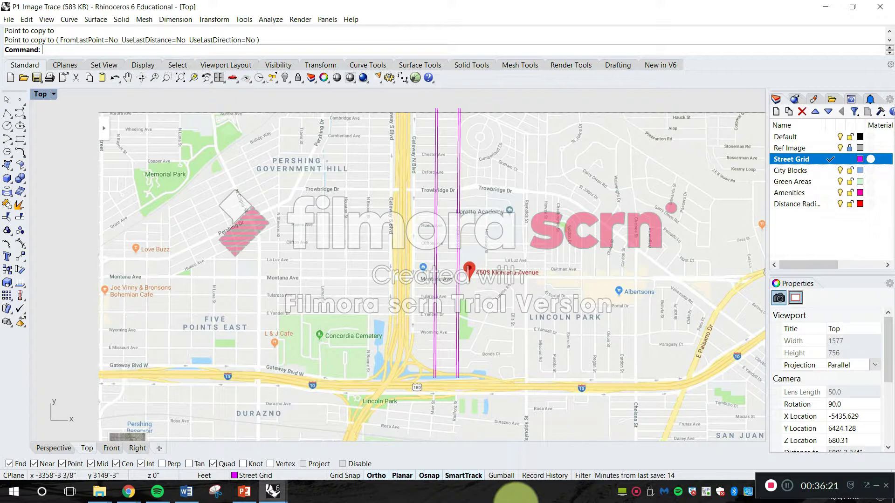
scroll(446, 166, up, 5)
scroll(446, 166, up, 3)
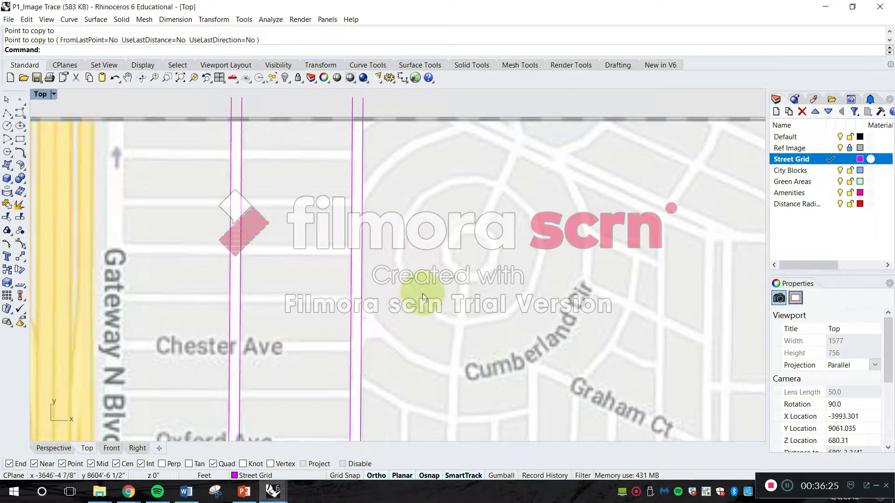
scroll(522, 239, down, 8)
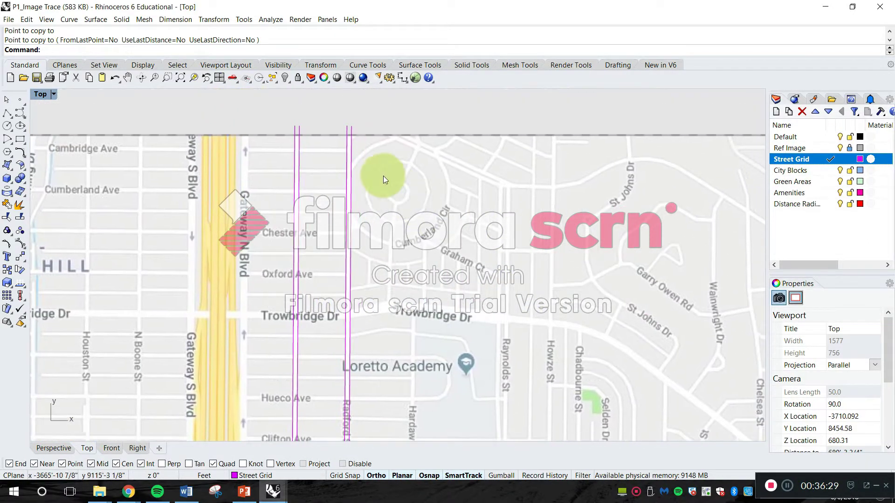
scroll(387, 178, up, 6)
scroll(422, 228, up, 1)
key(Escape)
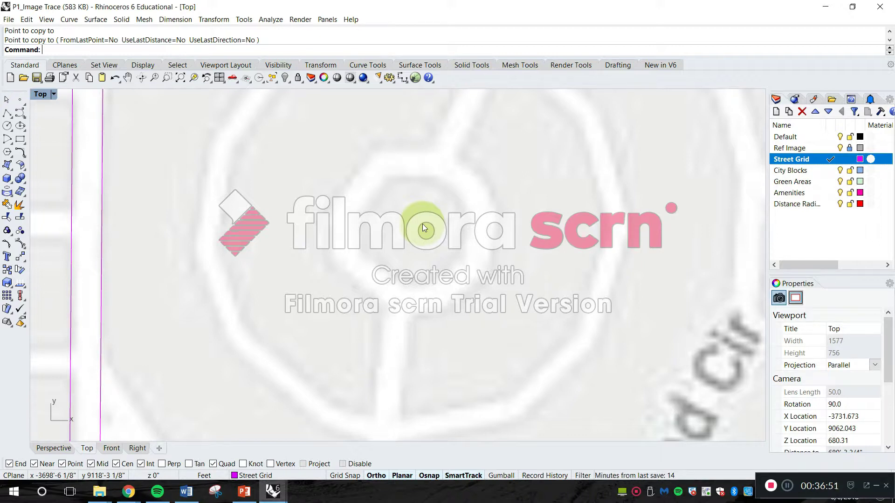
- Measure the radius of the central island of the circular streets, from its centre due east to its outer edge
text(dista)
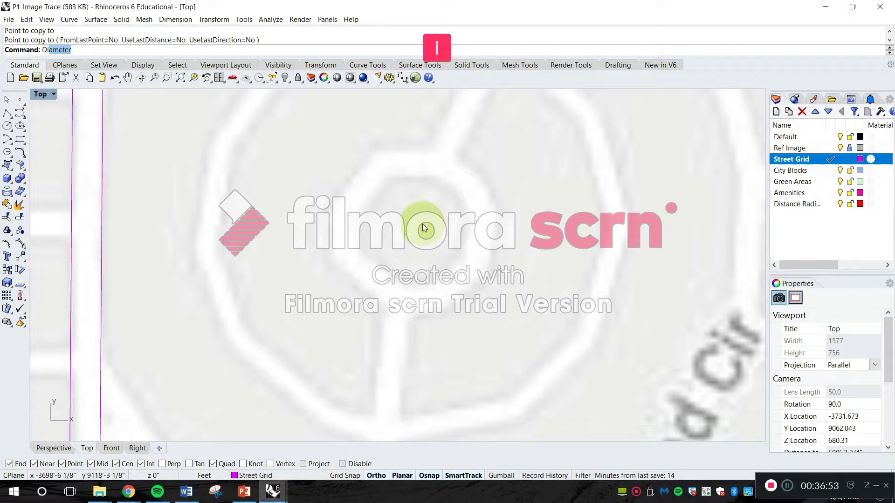
key(space)
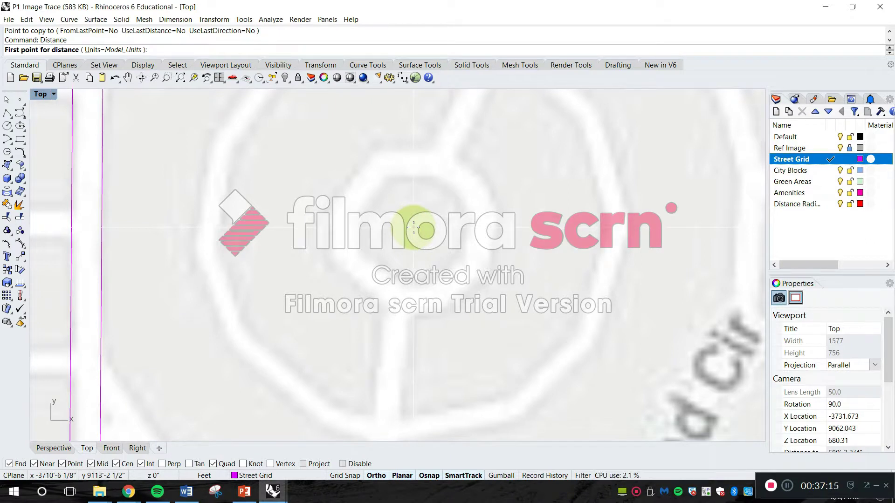
click(413, 228)
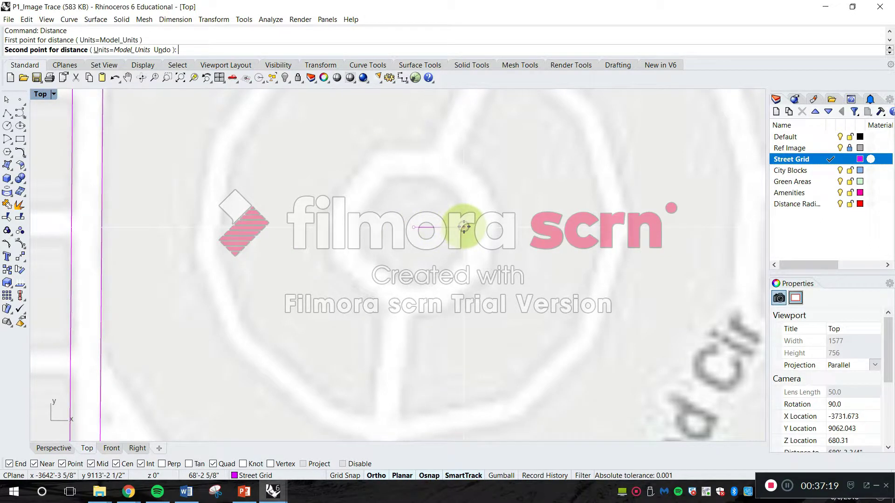
click(464, 227)
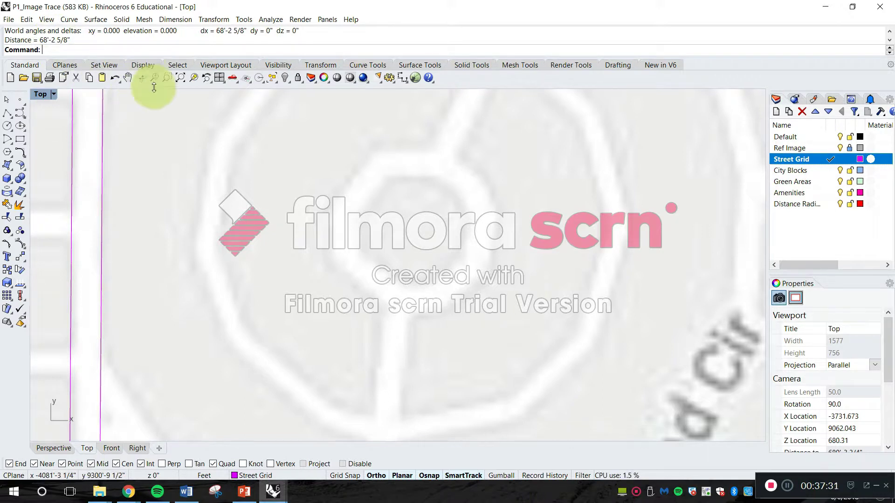
key(Escape)
- Draw a circle of radius 68' from the island's centre along the inner edge of the innermost circular street and check its fit
text(C)
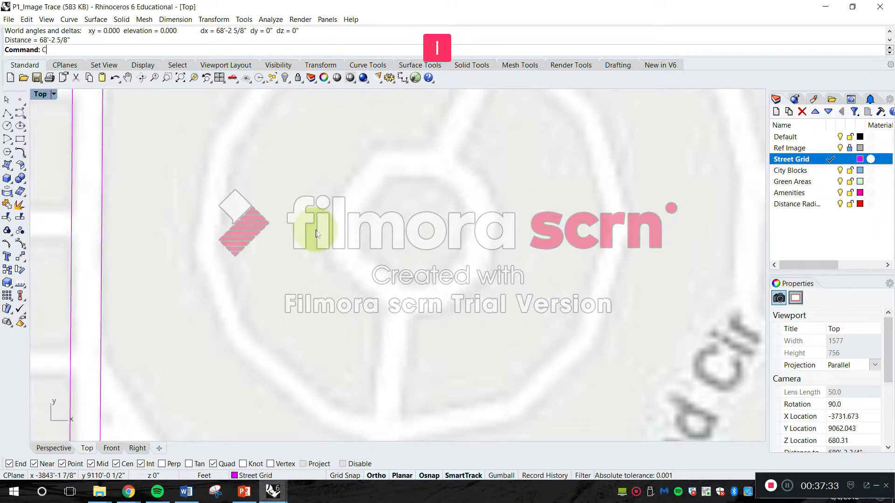
text(ircle)
key(Return)
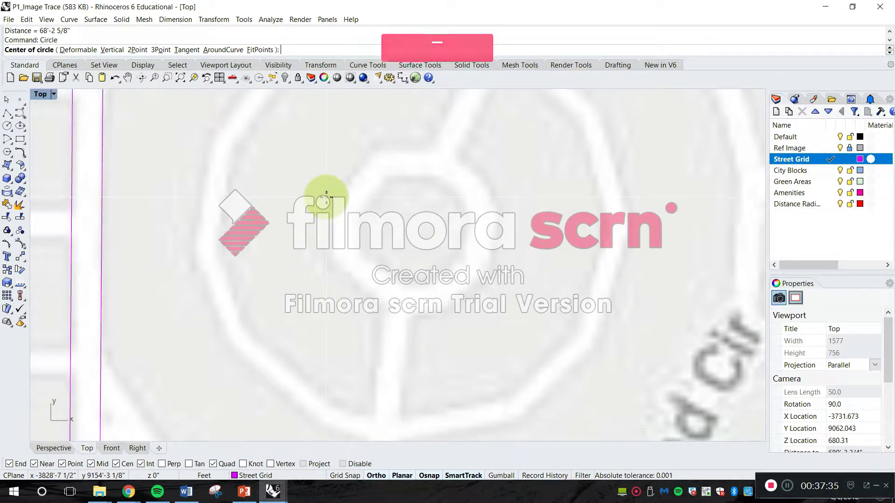
click(413, 228)
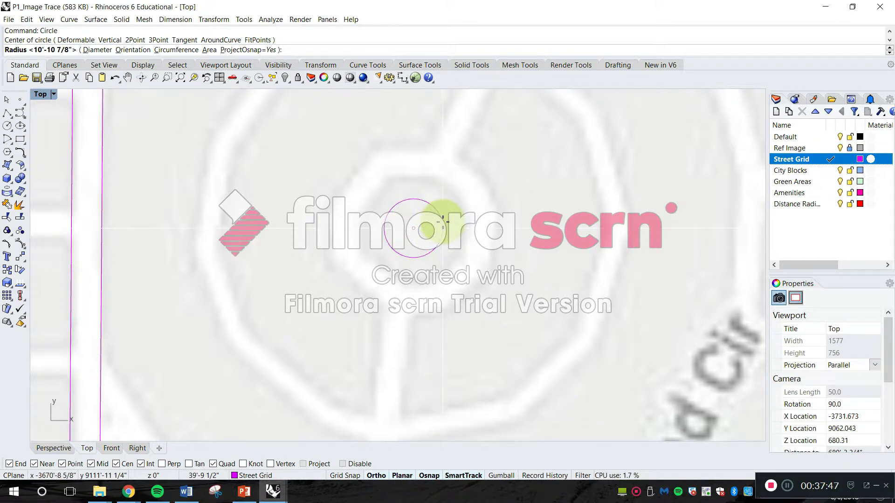
text(68)
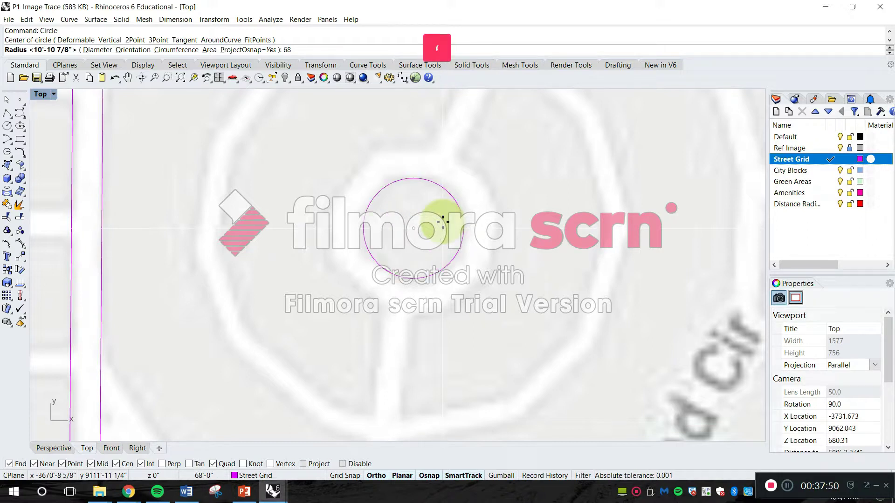
key(Return)
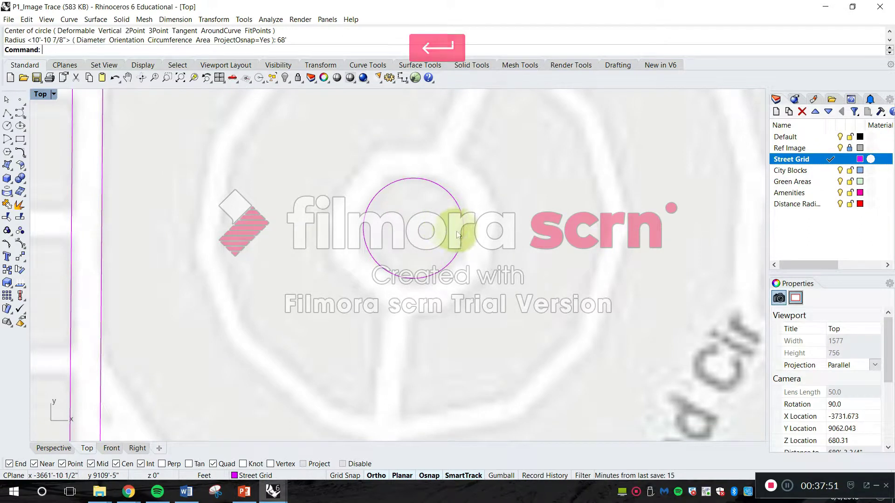
scroll(466, 159, down, 3)
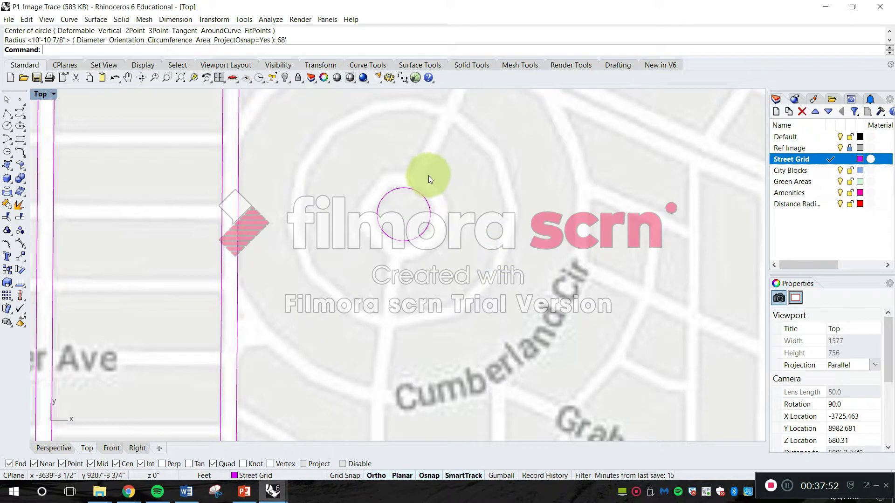
scroll(429, 175, up, 4)
scroll(390, 192, up, 6)
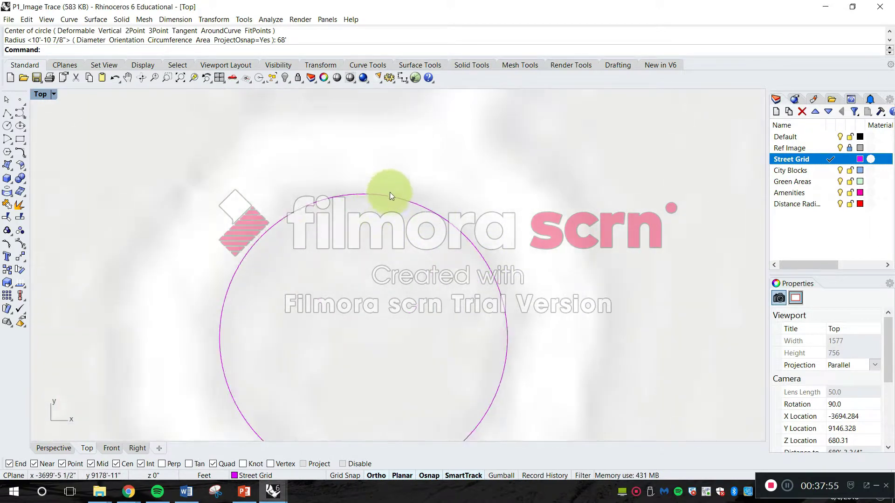
scroll(392, 194, up, 3)
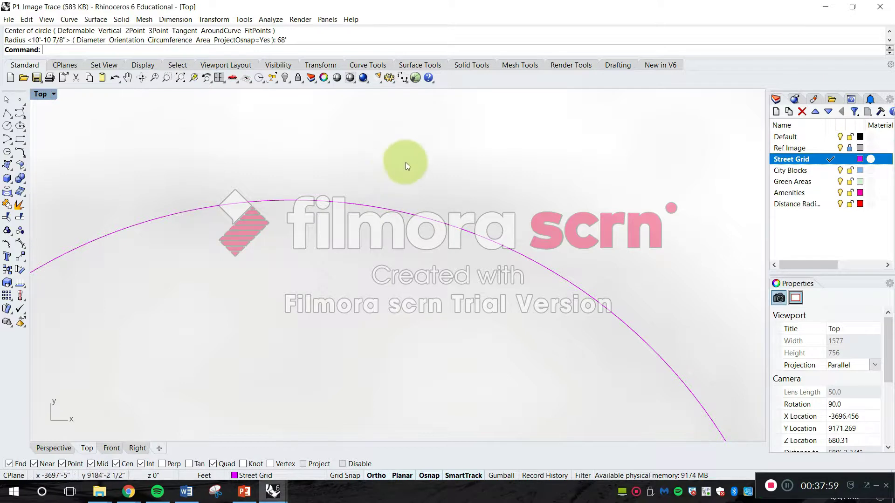
scroll(441, 191, down, 1)
scroll(440, 186, down, 15)
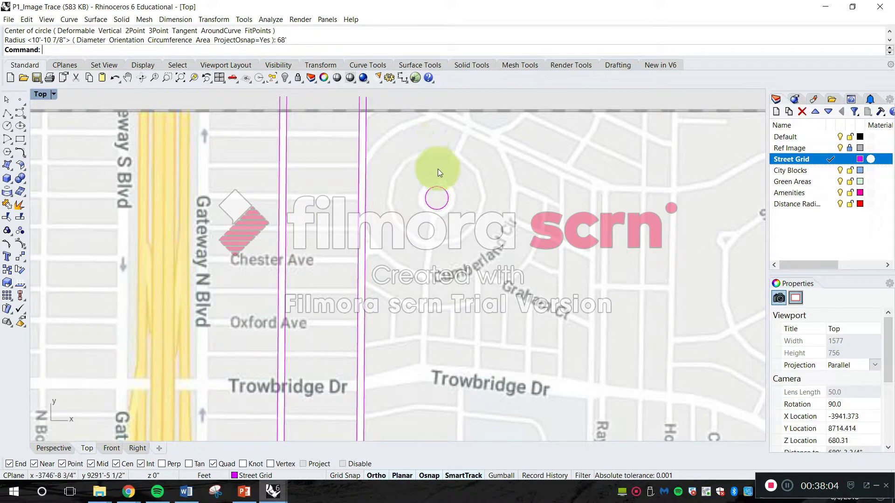
scroll(447, 186, up, 10)
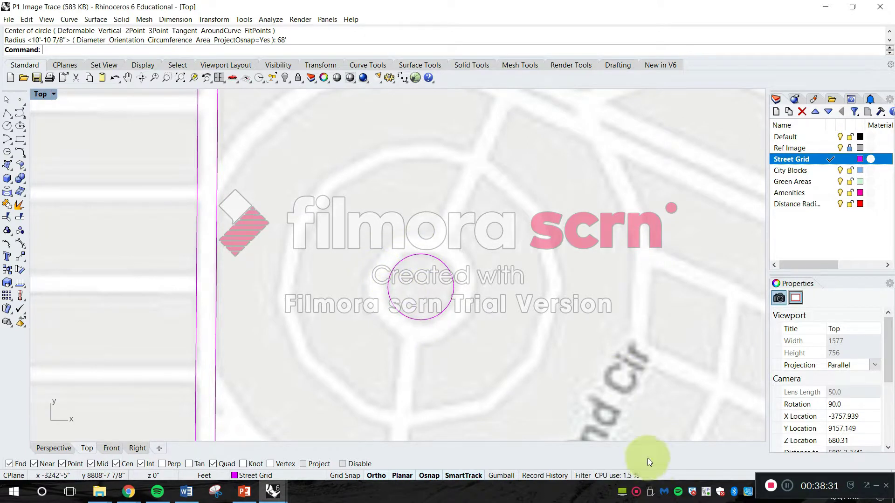
scroll(398, 254, up, 4)
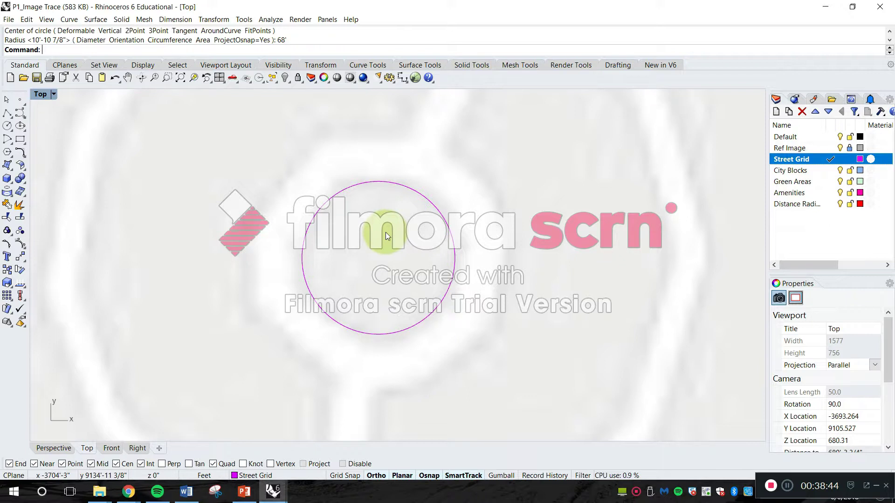
text(Offset)
key(Return)
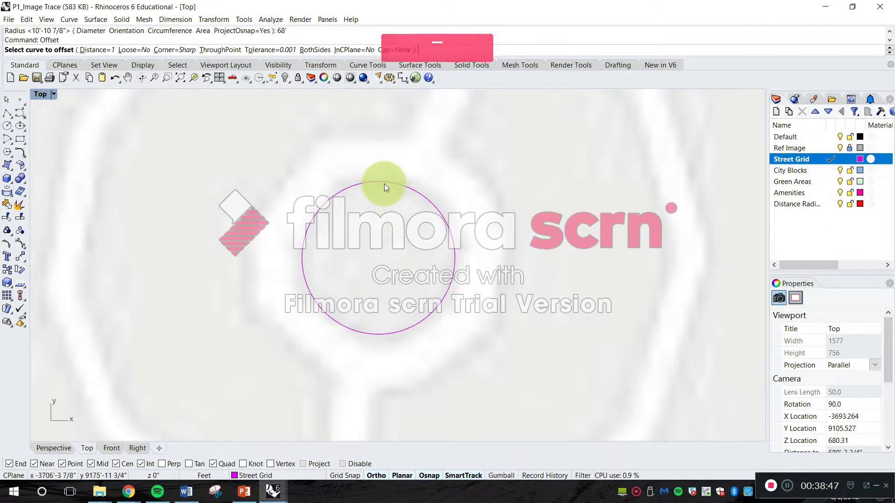
click(384, 183)
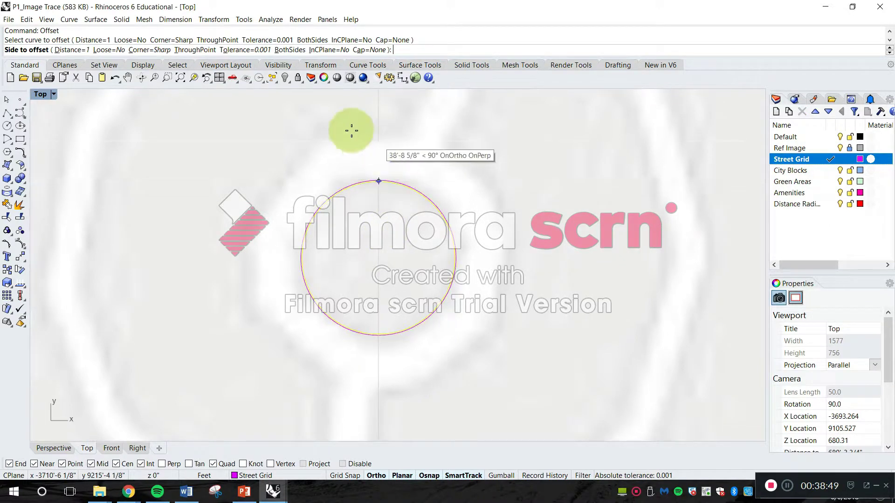
key(Escape)
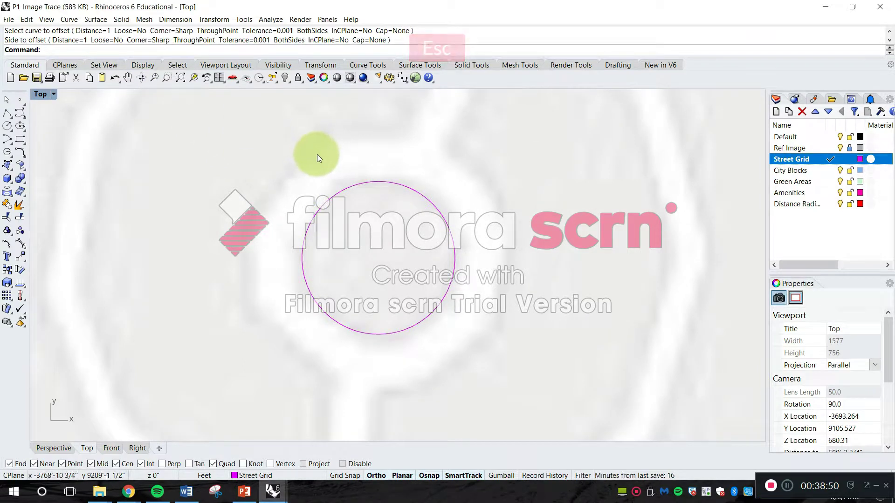
key(Escape)
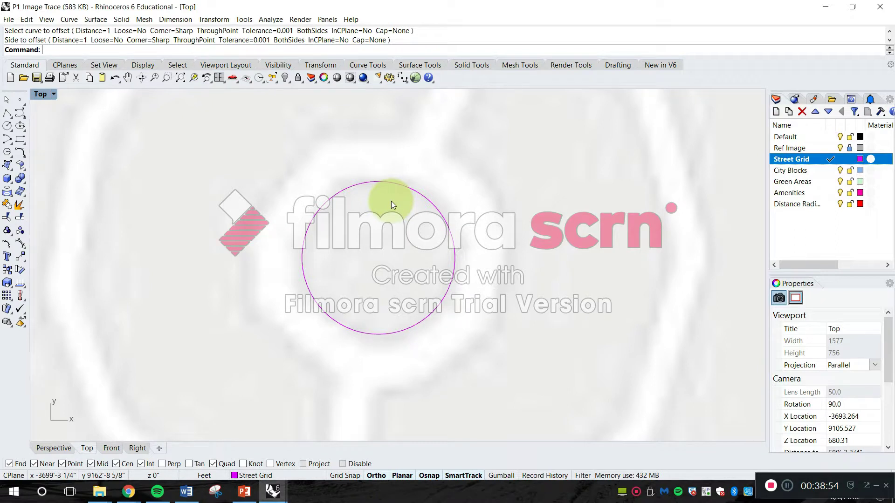
- Measure the width of the innermost ring road, starting from the east edge of the traced circle
text(dista)
key(Return)
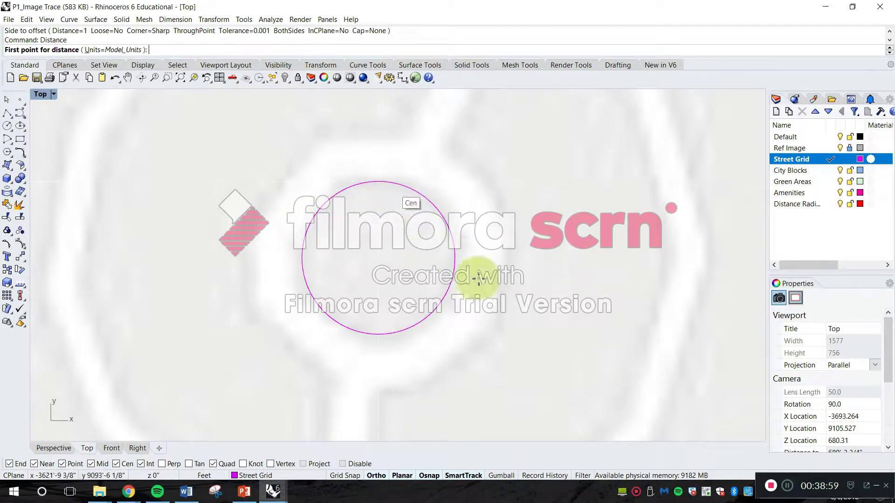
click(456, 256)
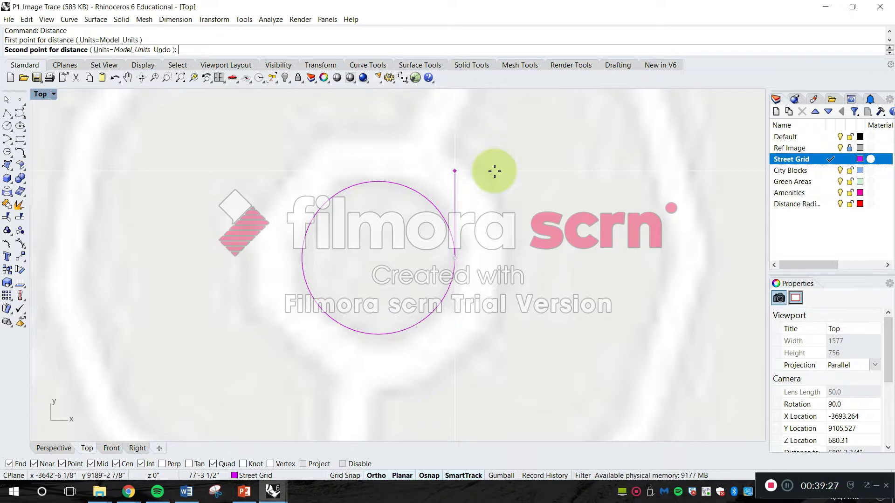
scroll(518, 206, down, 5)
key(Escape)
- Offset the traced circle outward by 41' to outline the outer edge of the innermost ring road
scroll(518, 218, up, 8)
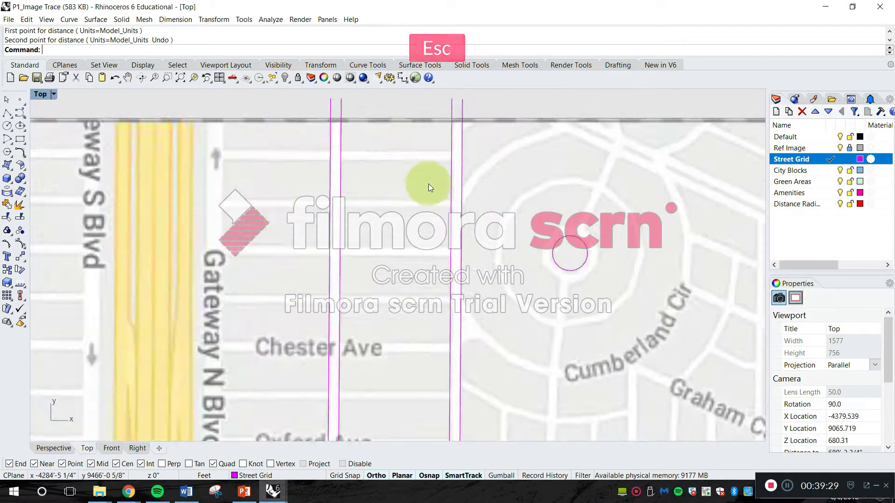
right_drag(531, 324, 411, 265)
text(off)
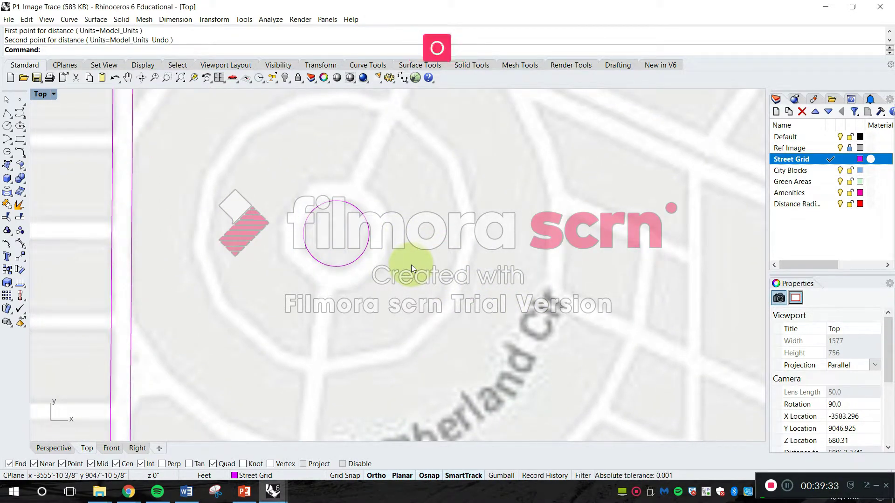
key(Return)
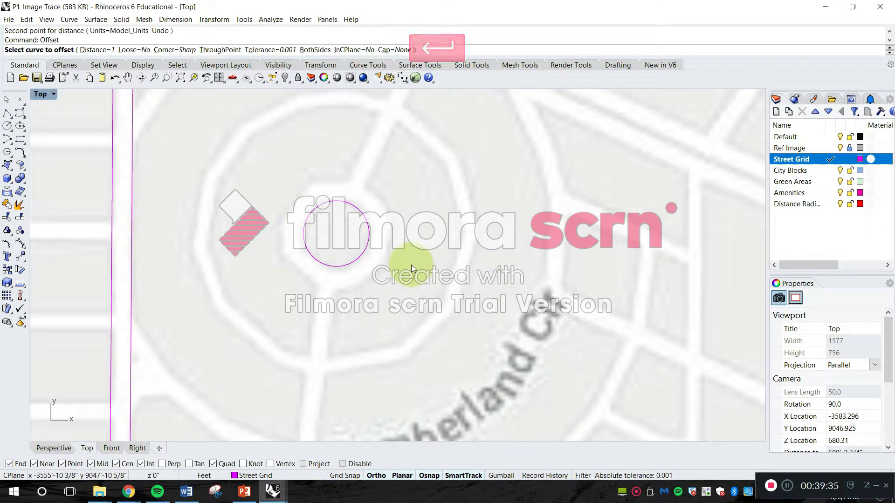
click(98, 50)
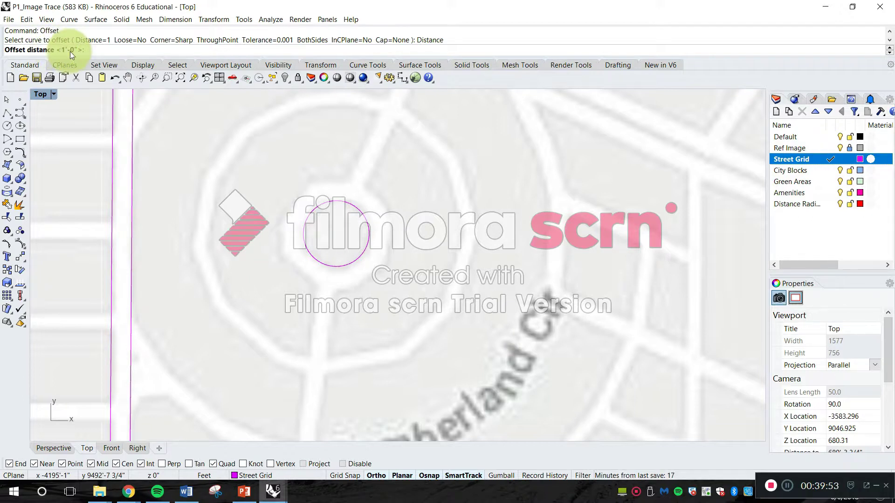
text(41)
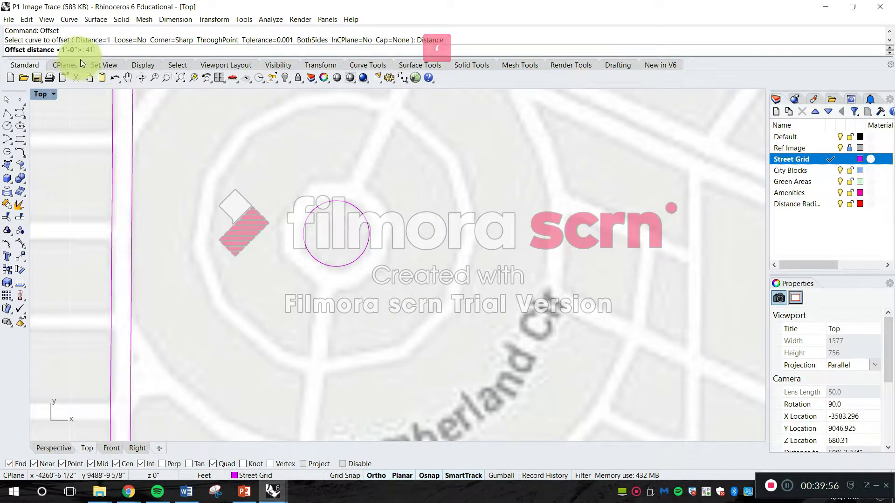
key(Return)
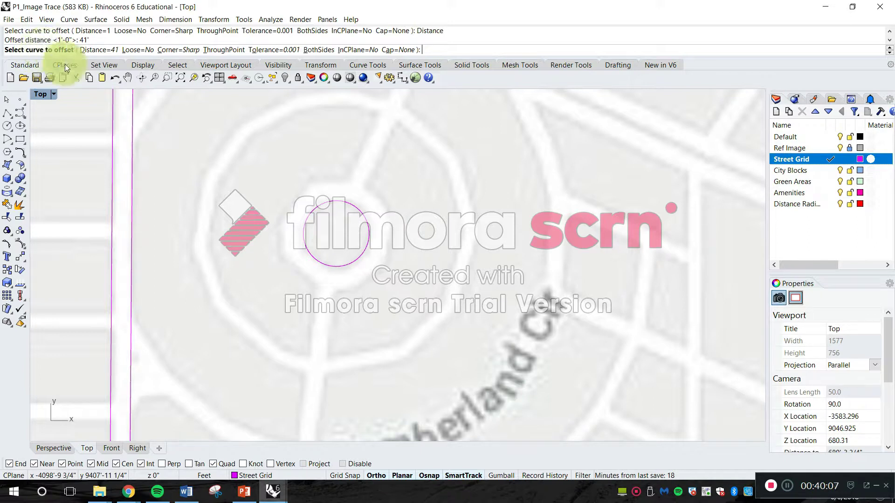
click(356, 207)
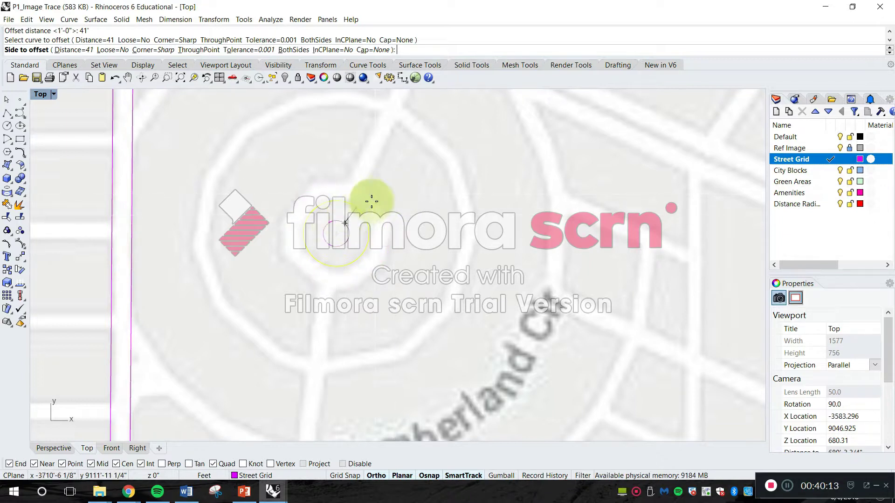
click(383, 189)
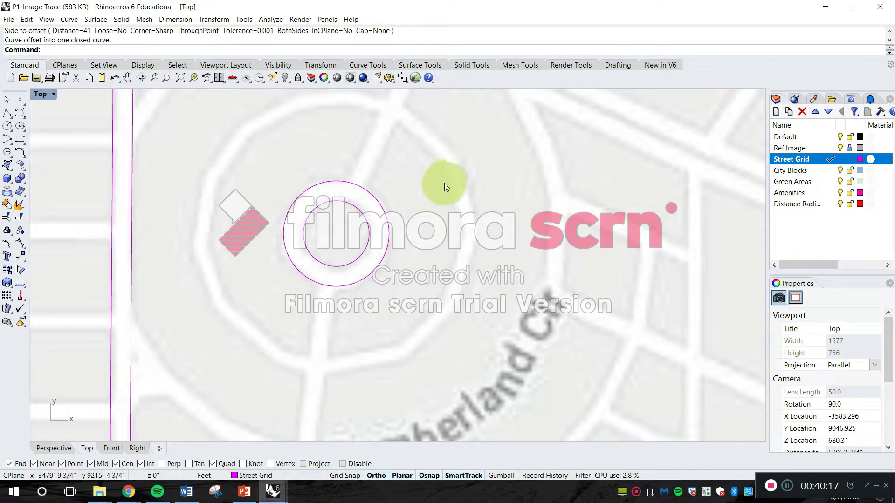
- Measure the distance from the larger circle radially outward to the inner edge of the next ring road
right_drag(446, 216, 477, 275)
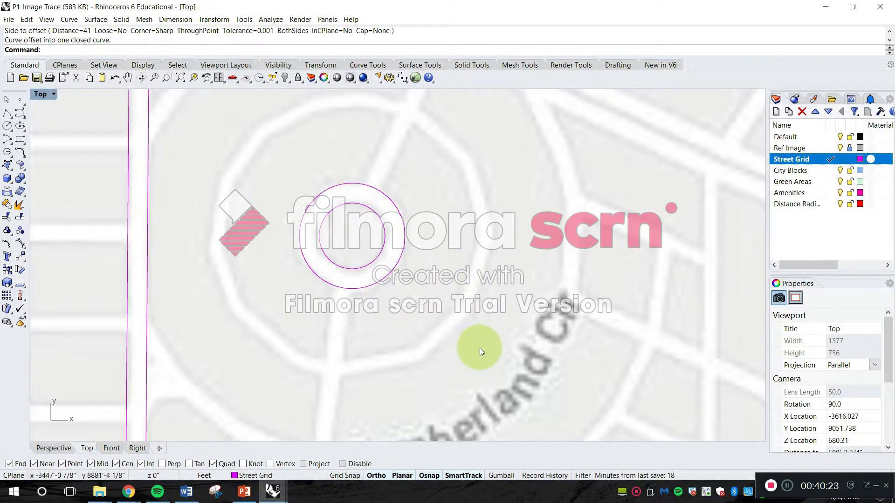
key(Escape)
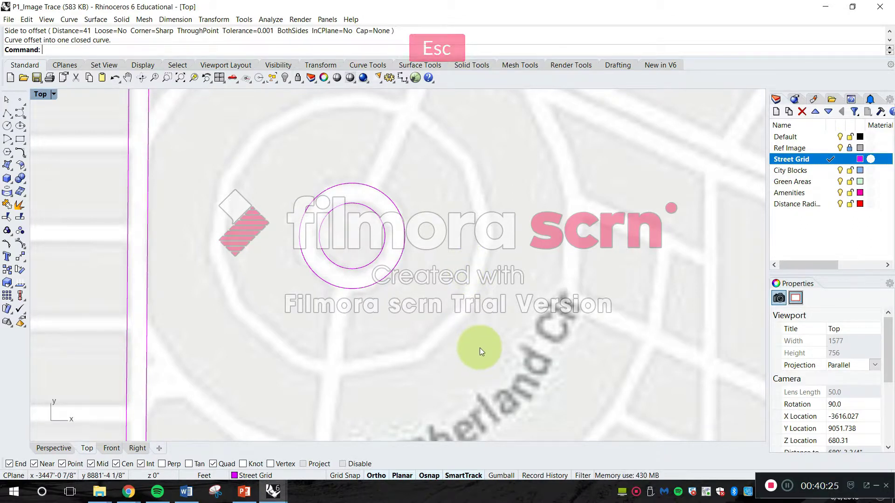
text(dista)
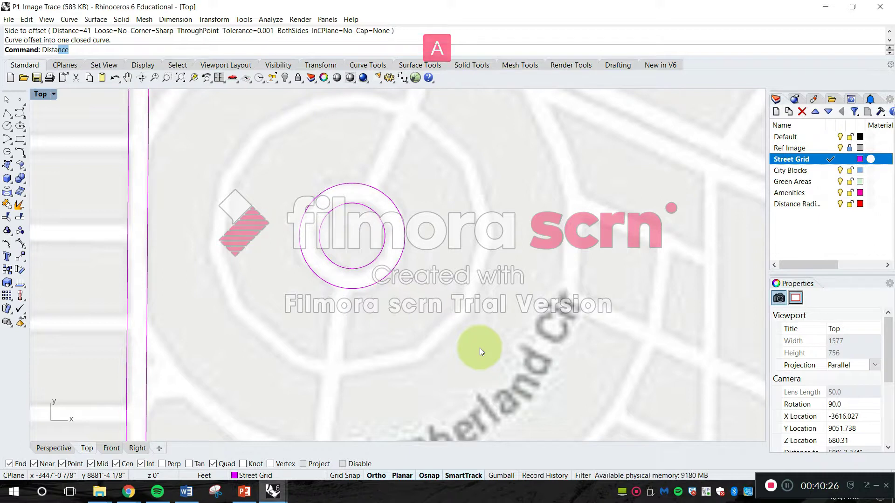
key(space)
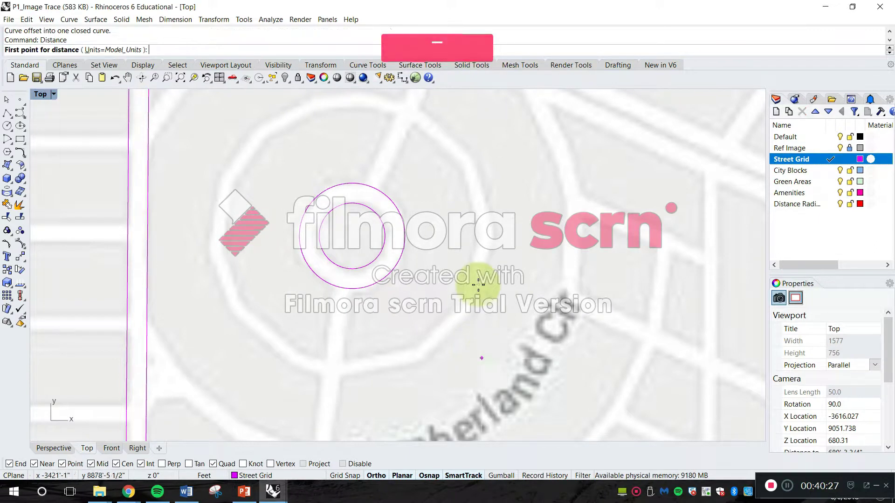
click(399, 261)
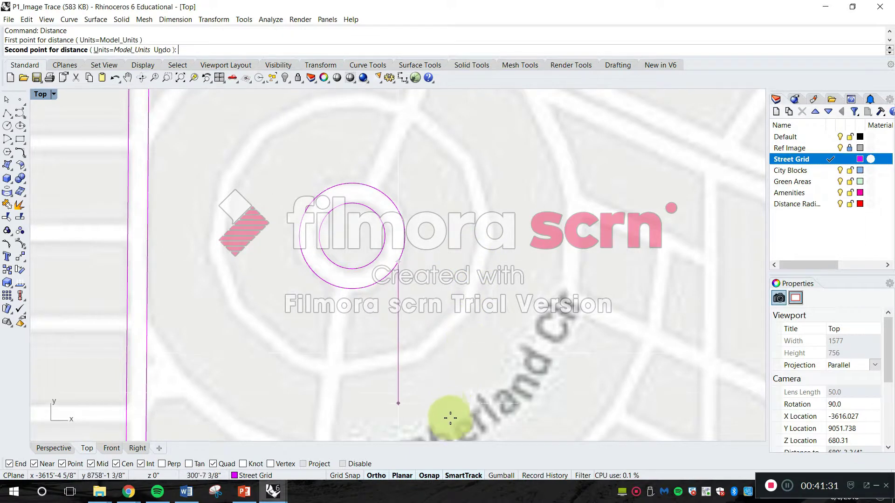
key(shift)
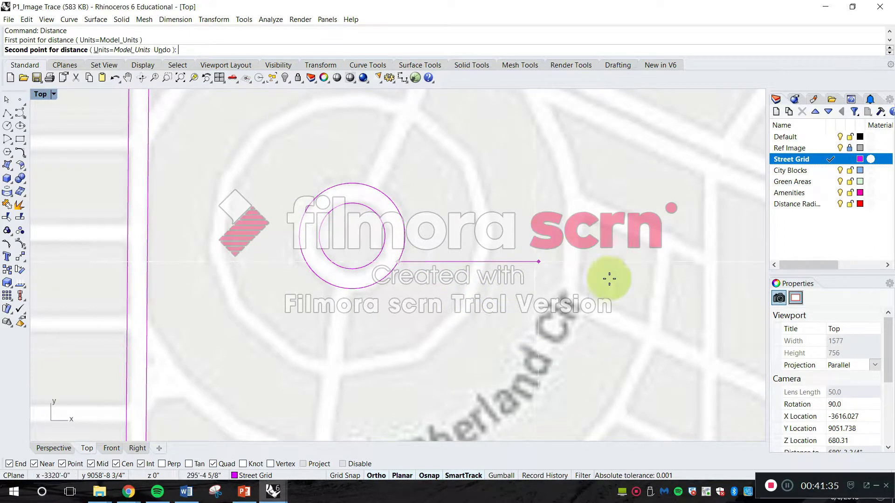
key(shift)
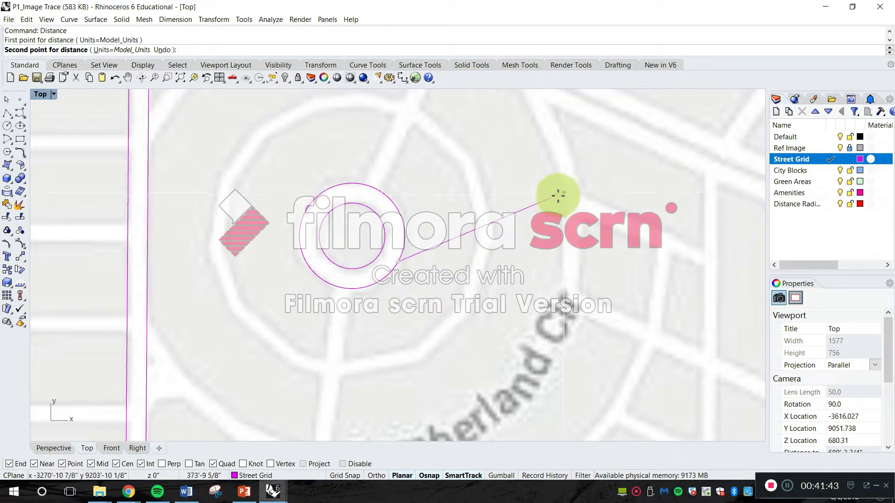
key(shift)
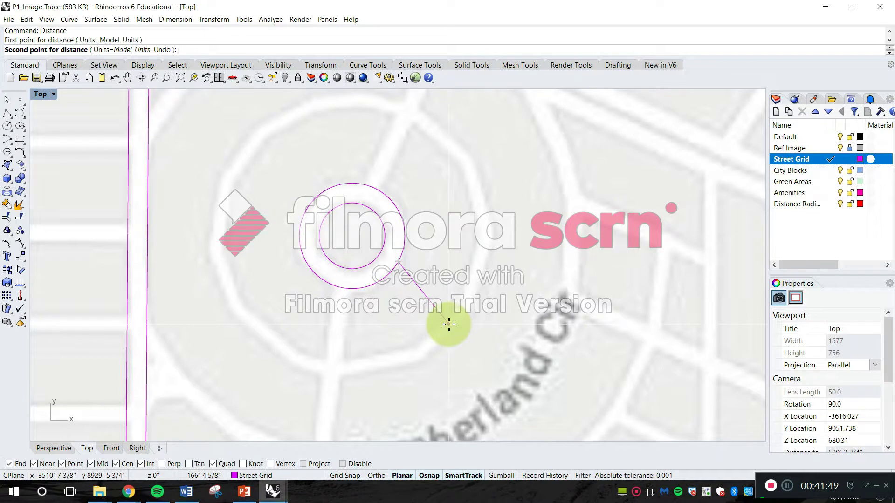
key(shift)
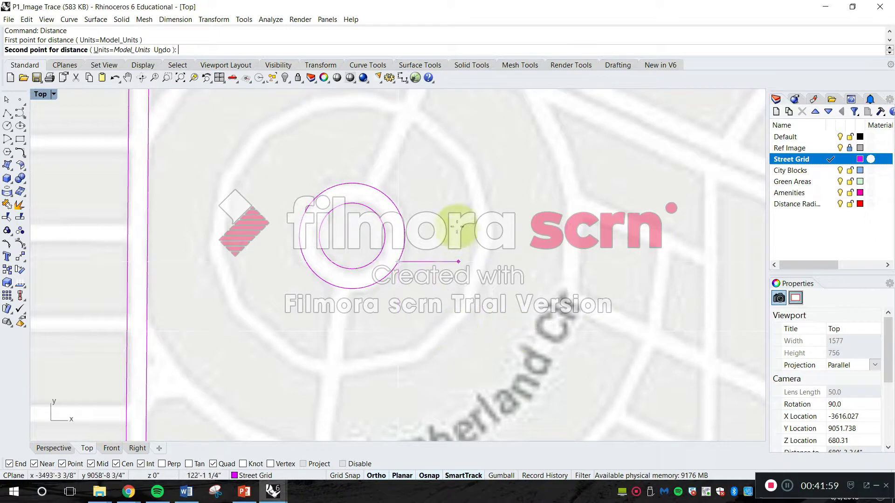
key(shift)
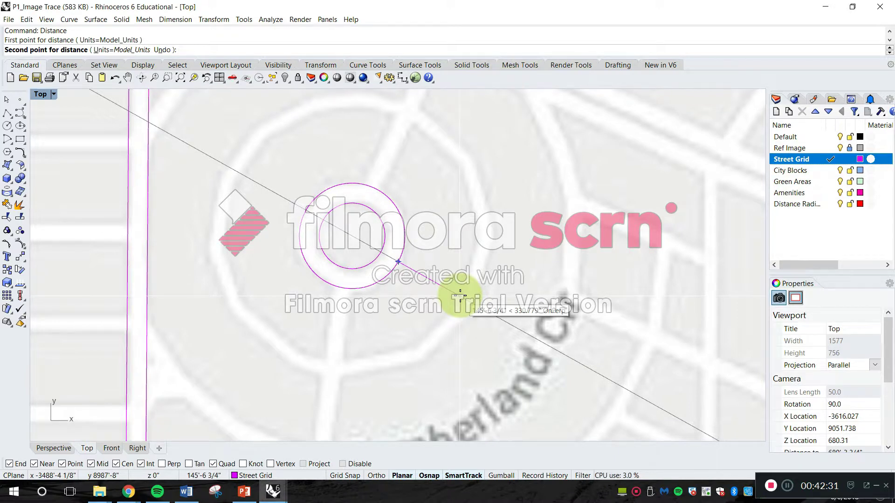
click(460, 296)
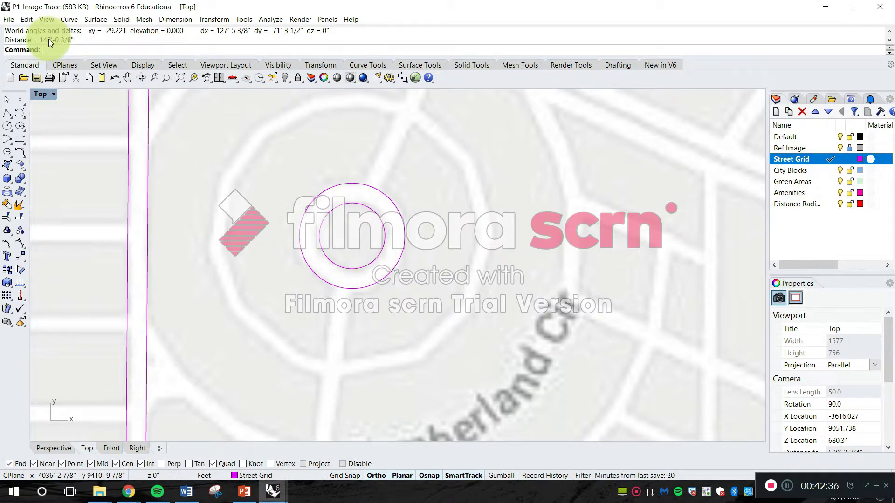
key(Escape)
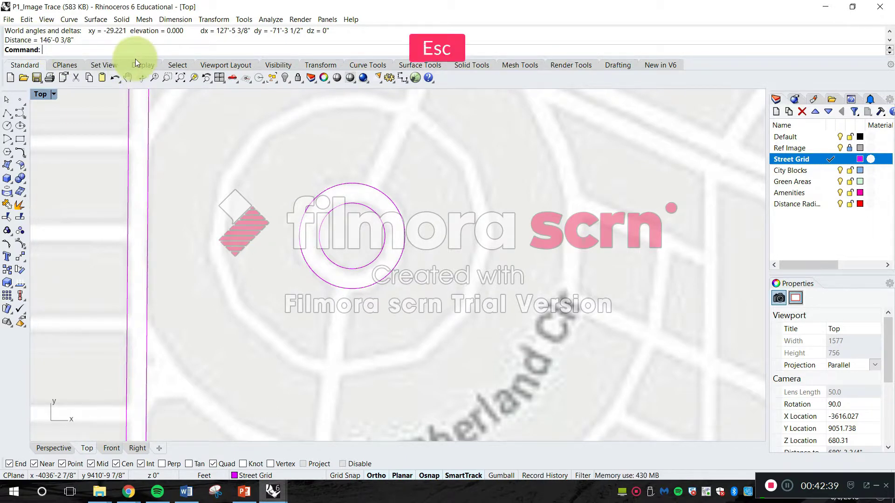
- Offset the larger circle outward by 146' to trace the inner edge of the next ring road
text(off)
key(Return)
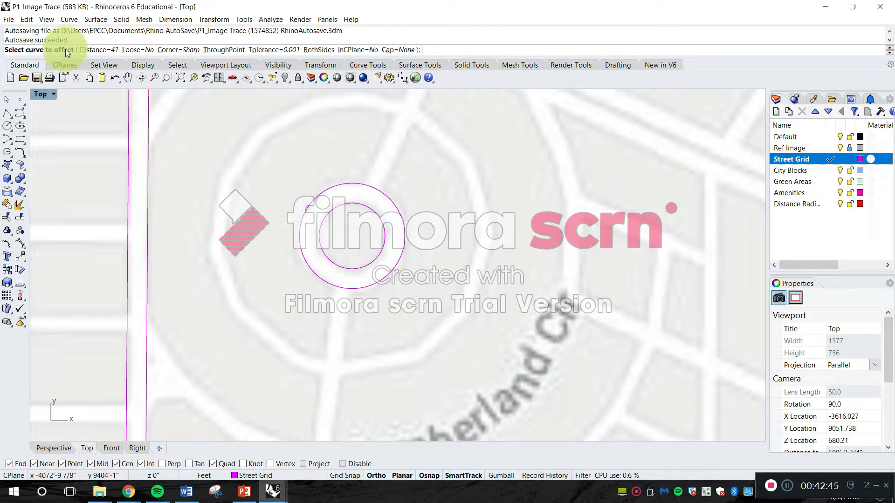
click(400, 211)
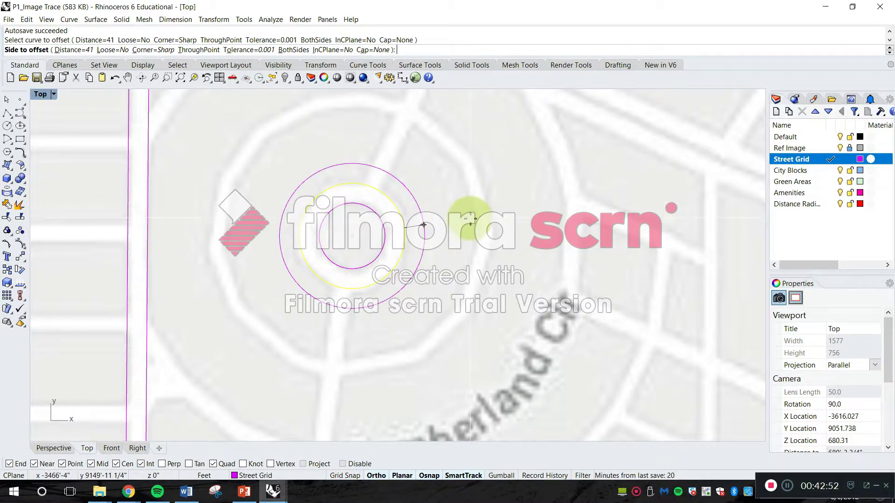
click(72, 50)
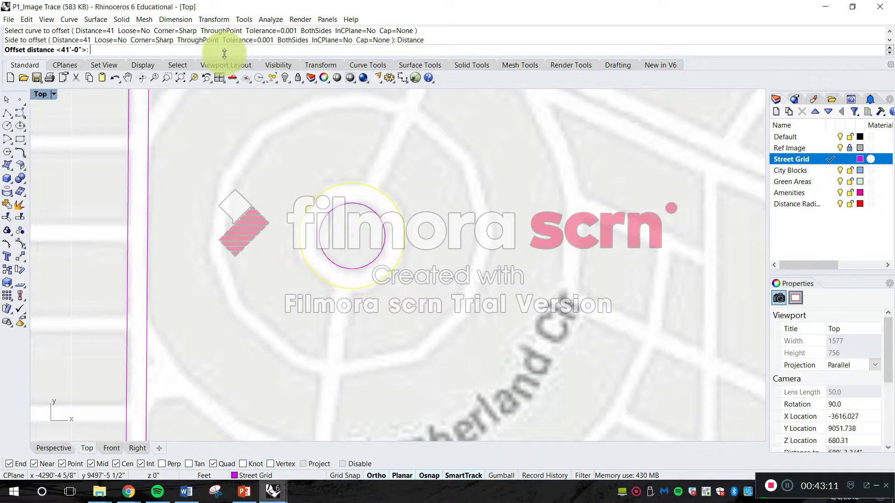
text(146)
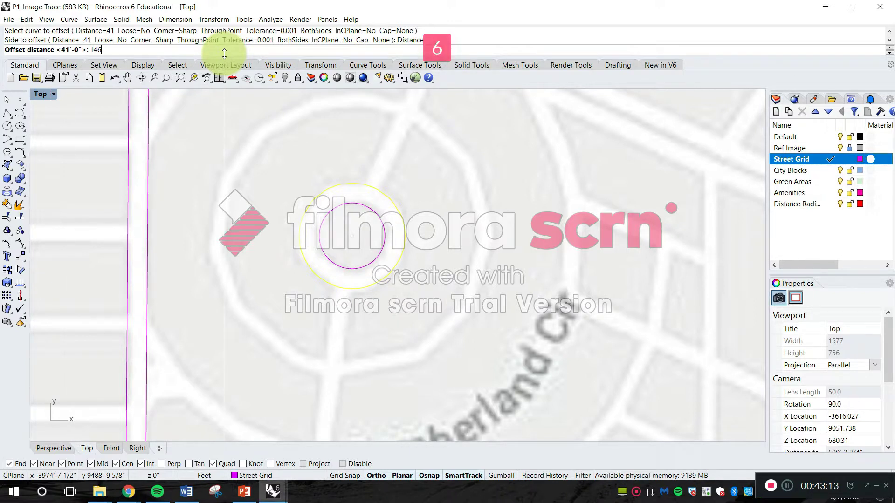
text(')
key(Return)
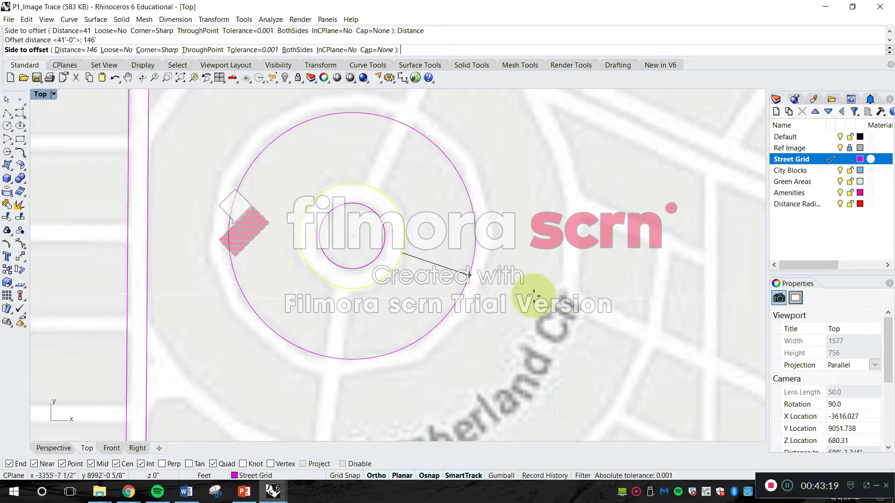
click(549, 311)
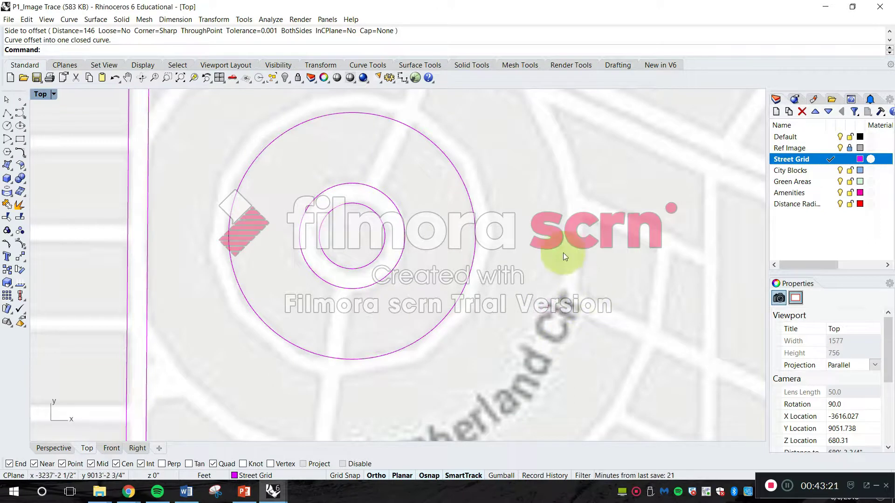
scroll(411, 183, down, 4)
right_drag(411, 183, 410, 250)
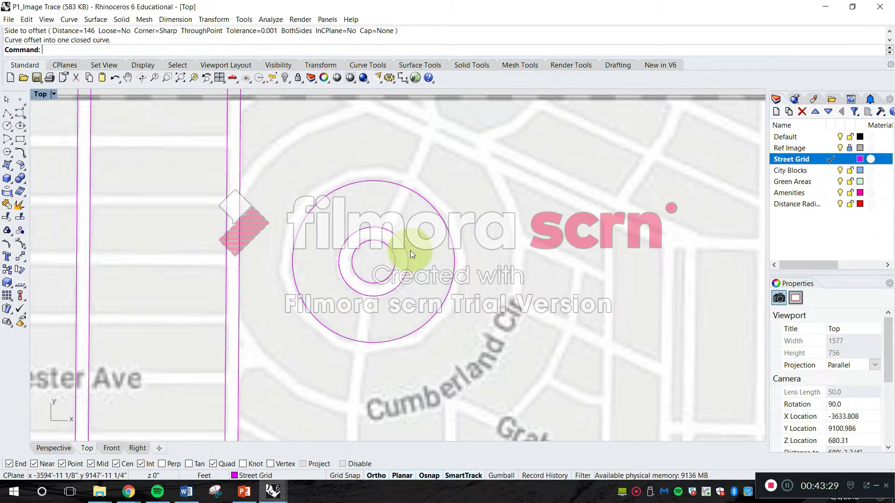
key(Escape)
text(ffset)
key(Return)
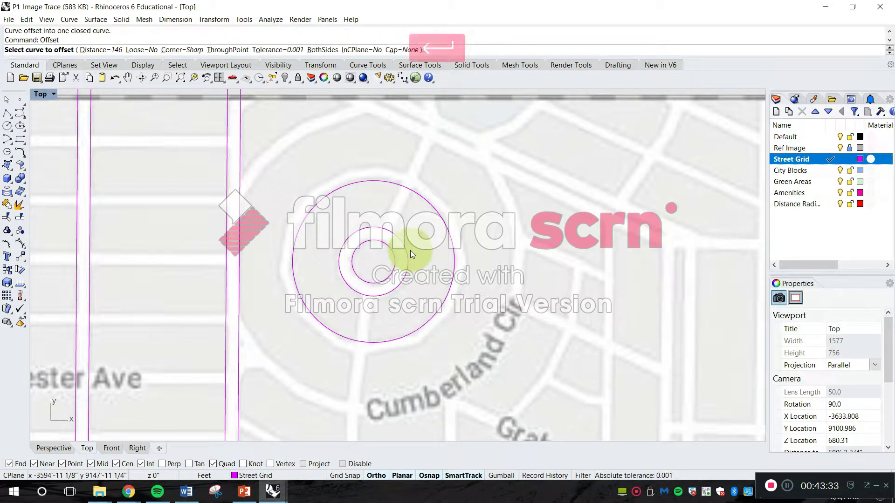
right_drag(579, 334, 531, 357)
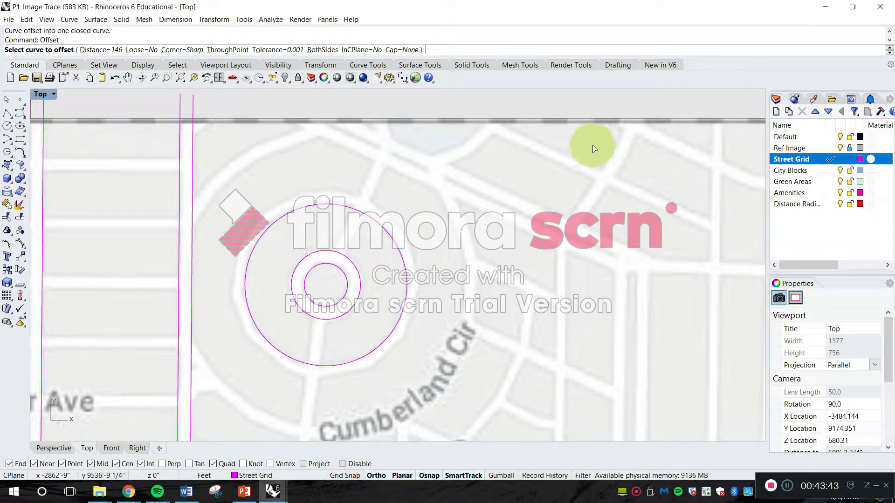
key(Escape)
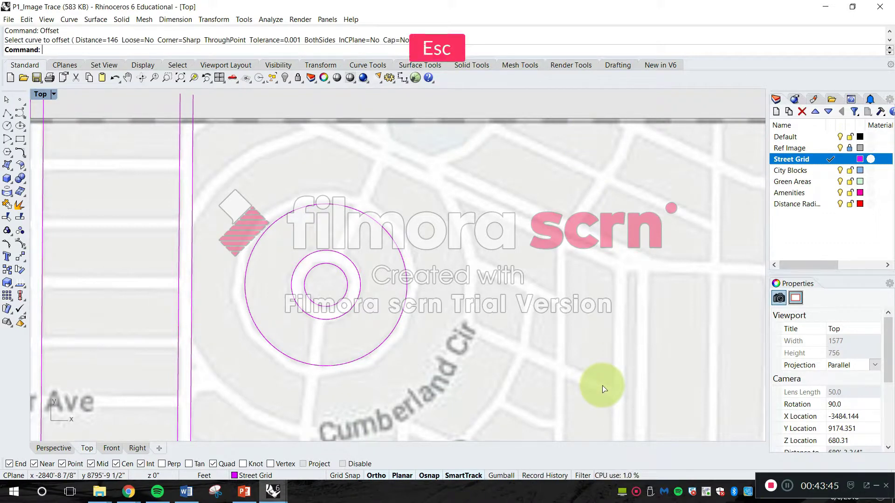
- Offset the circle along the second ring road's inner edge outward by 41' to outline that road's outer edge
key(Return)
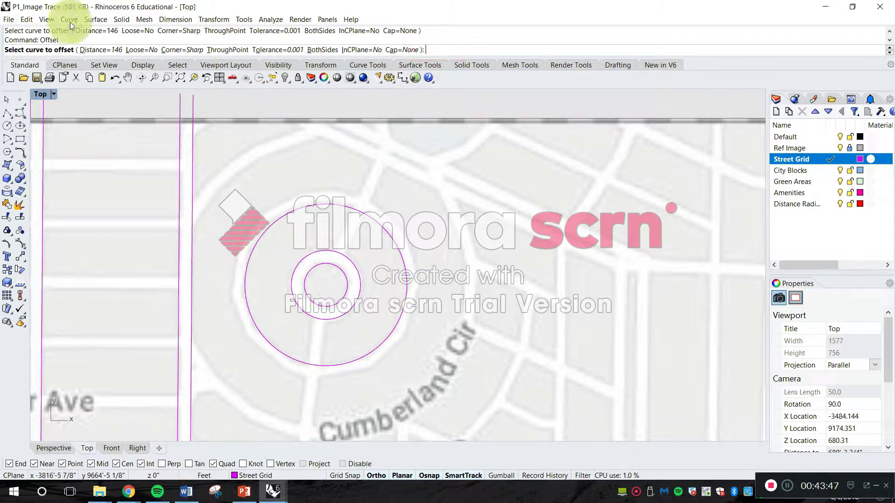
click(105, 49)
text(41)
key(Return)
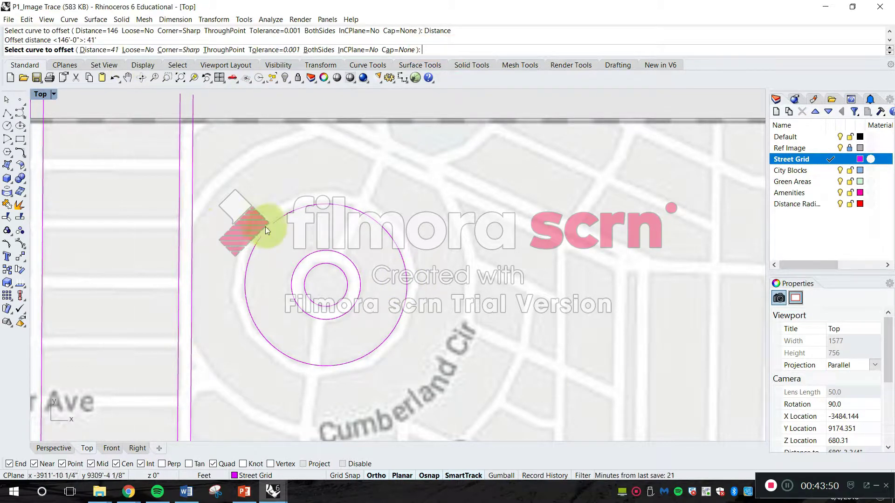
click(264, 226)
click(263, 209)
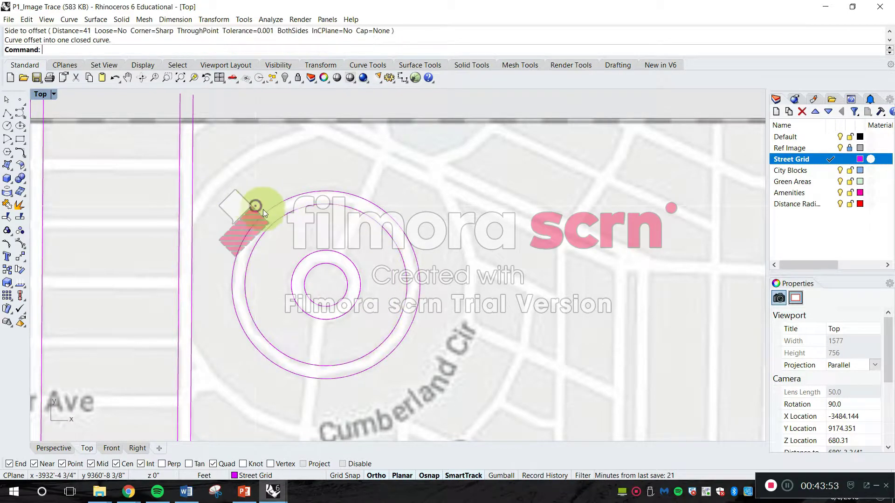
- Offset the second ring road's outer circle outward by 146' as the inner edge of the third ring road
scroll(285, 247, down, 4)
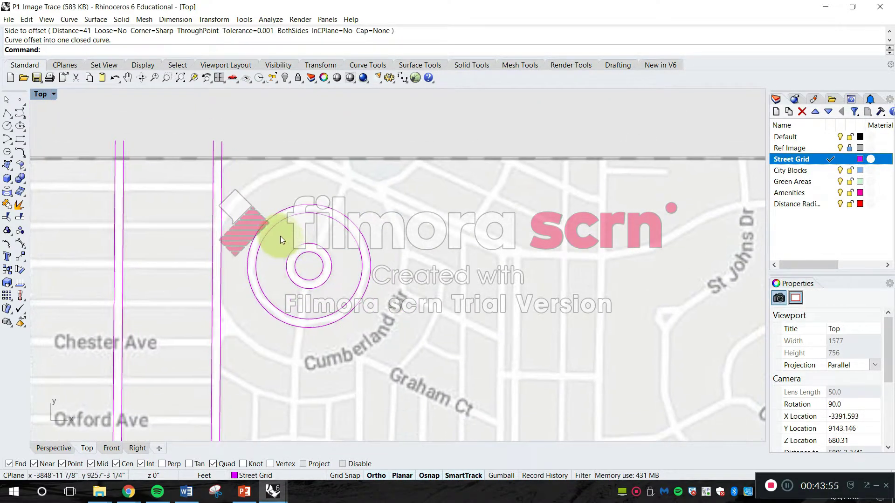
scroll(280, 236, up, 2)
text(Of)
key(Return)
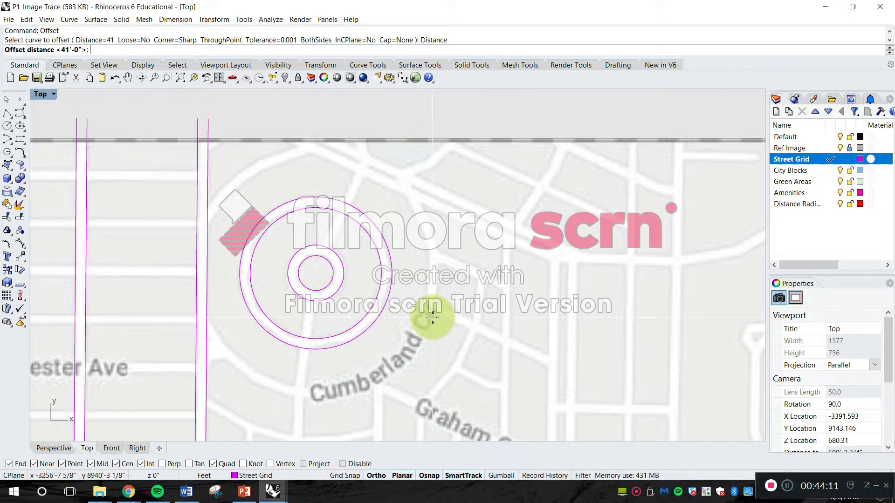
text(146')
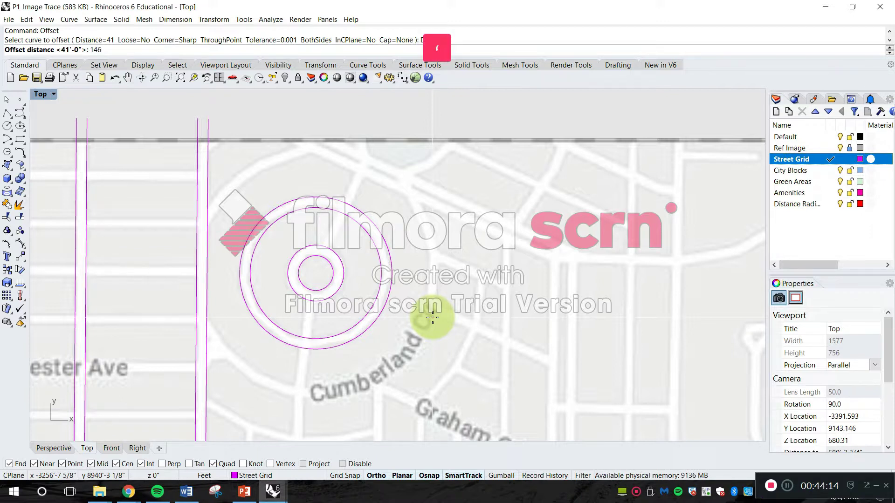
key(Return)
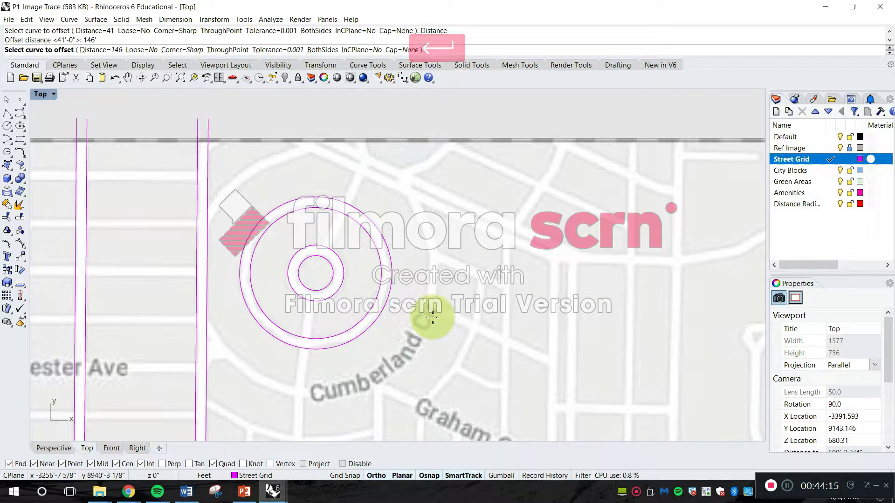
click(250, 234)
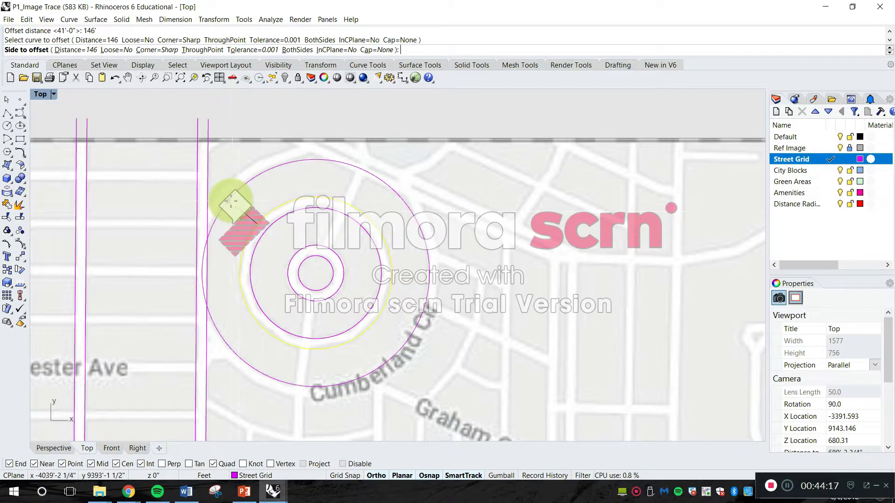
click(226, 199)
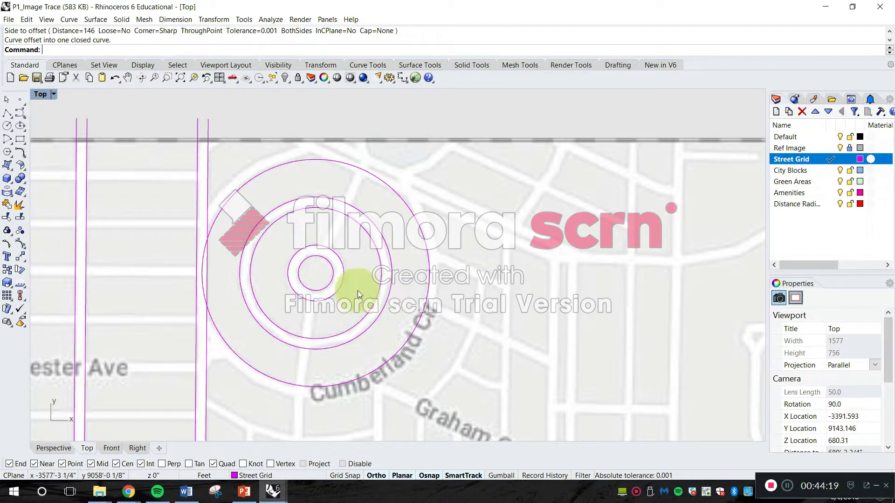
- Examine how the outermost circle lines up with the third ring road and the adjacent vertical street on the reference map
right_drag(358, 282, 401, 244)
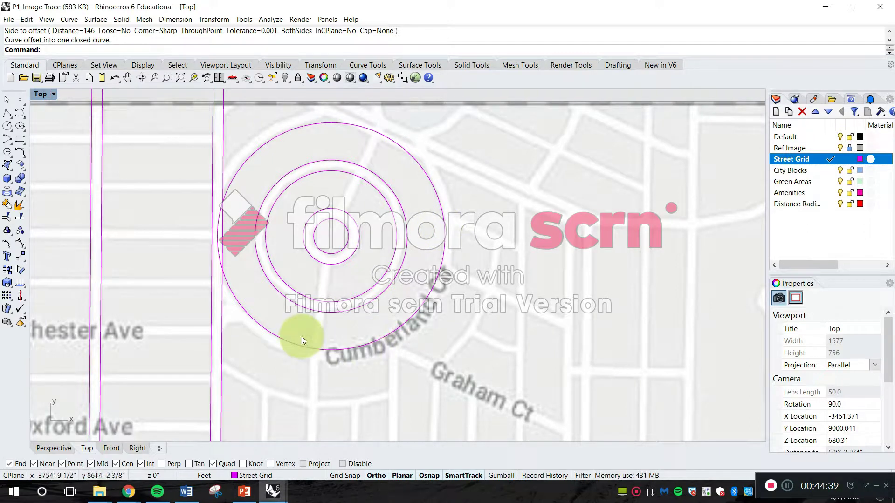
scroll(230, 252, up, 5)
right_drag(229, 250, 233, 292)
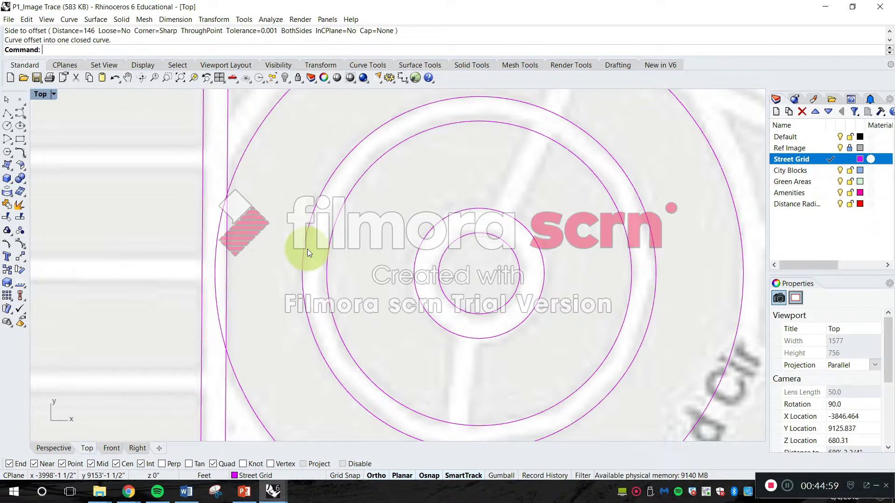
scroll(599, 267, down, 5)
scroll(469, 276, up, 3)
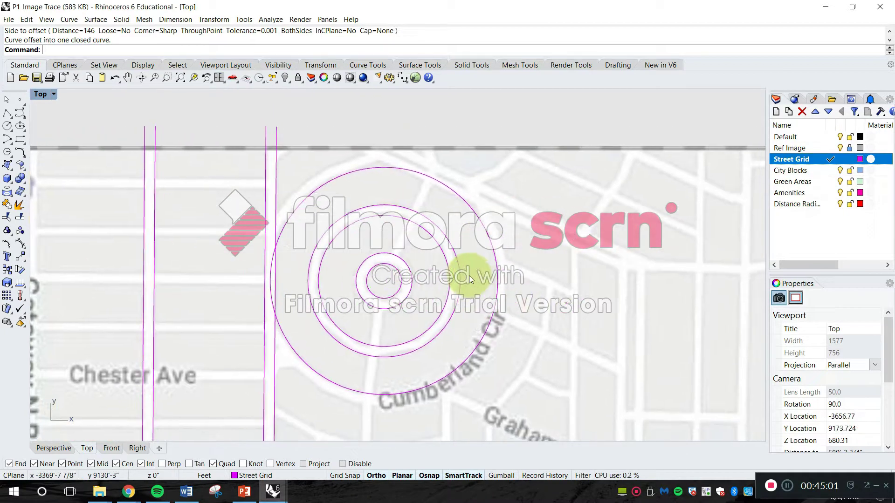
scroll(453, 279, up, 3)
scroll(456, 233, down, 3)
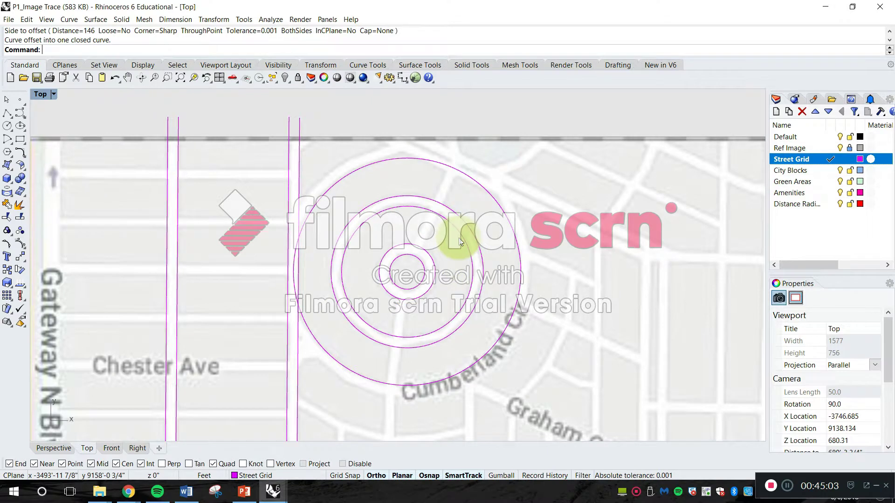
scroll(376, 292, down, 3)
scroll(410, 182, up, 3)
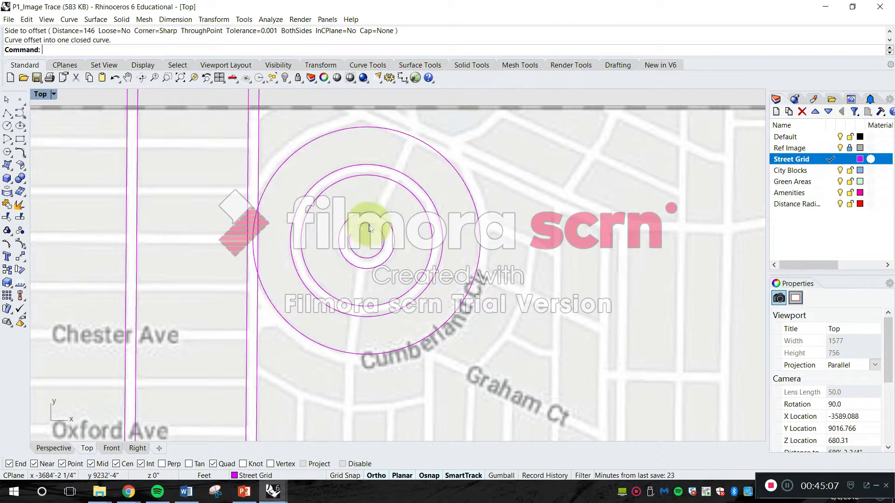
- Draw an angled line along the west edge of the northeast radial street, from the innermost ring road's outer circle past the outermost circle
scroll(394, 206, up, 5)
key(Escape)
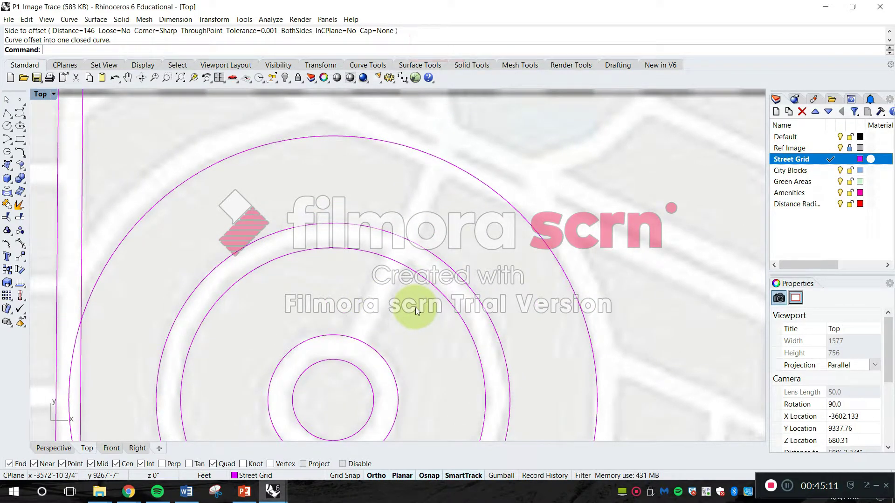
text(Line)
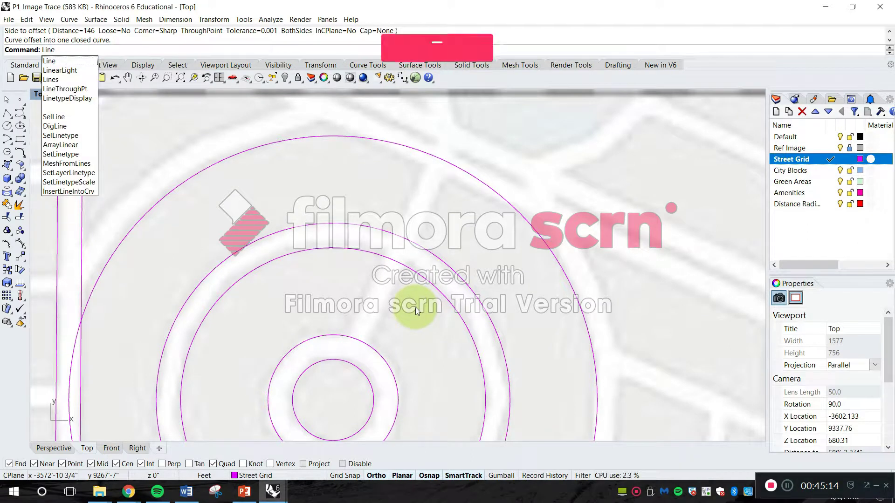
key(space)
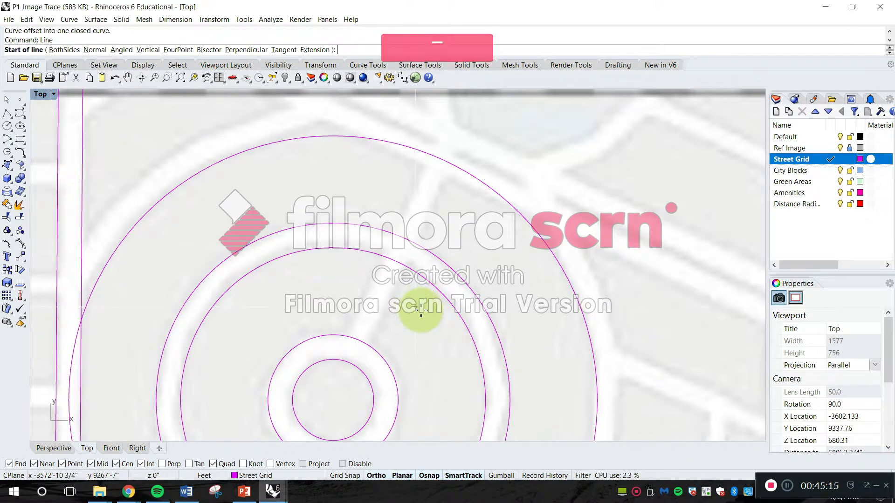
click(348, 334)
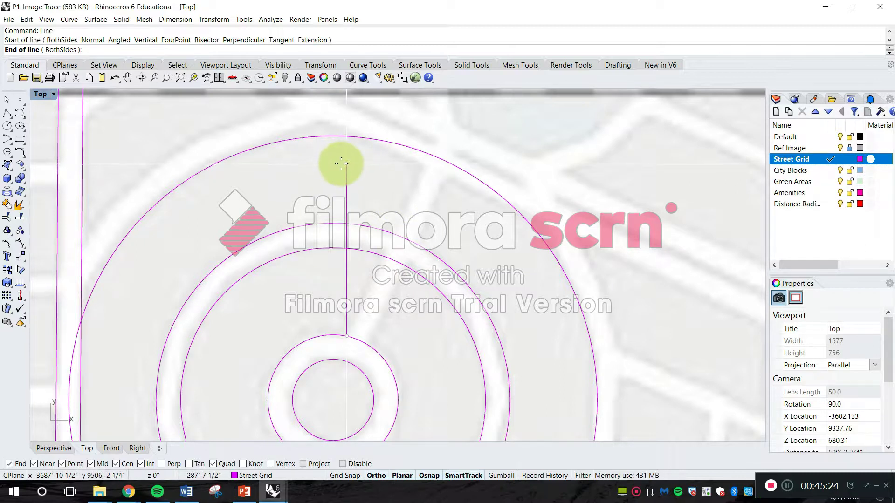
key(shift)
right_drag(443, 132, 406, 194)
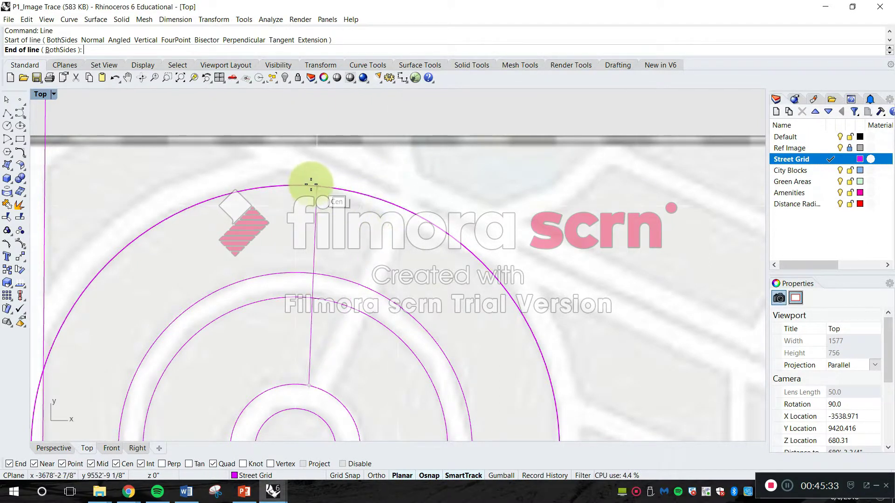
click(414, 155)
shift+scroll(409, 203, down, 3)
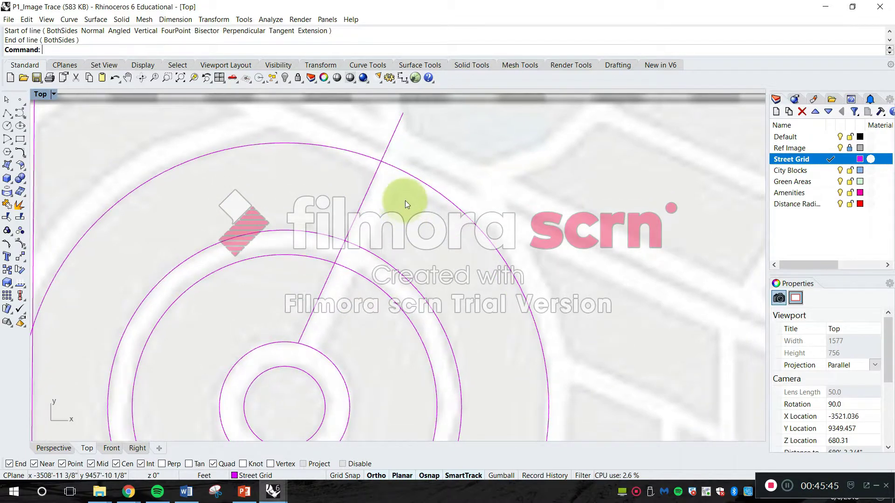
- Offset the radial street line by 41' to the southeast to outline the street's other edge
text(of)
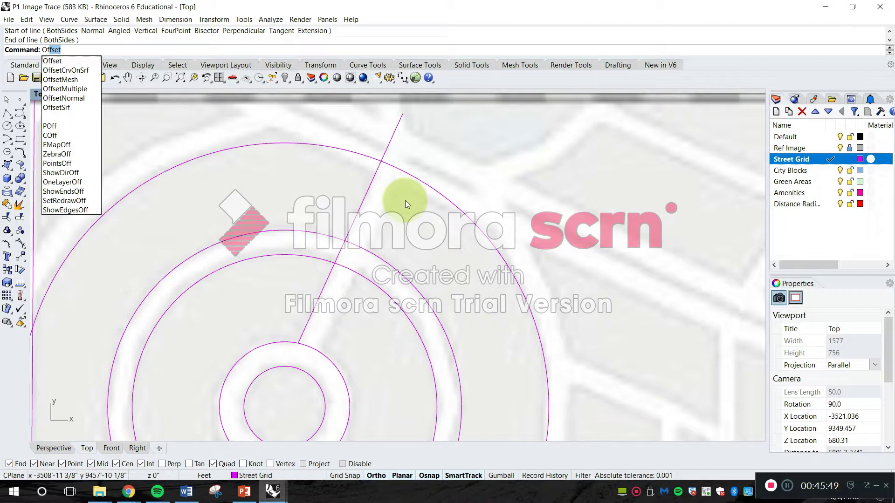
text(f)
key(Return)
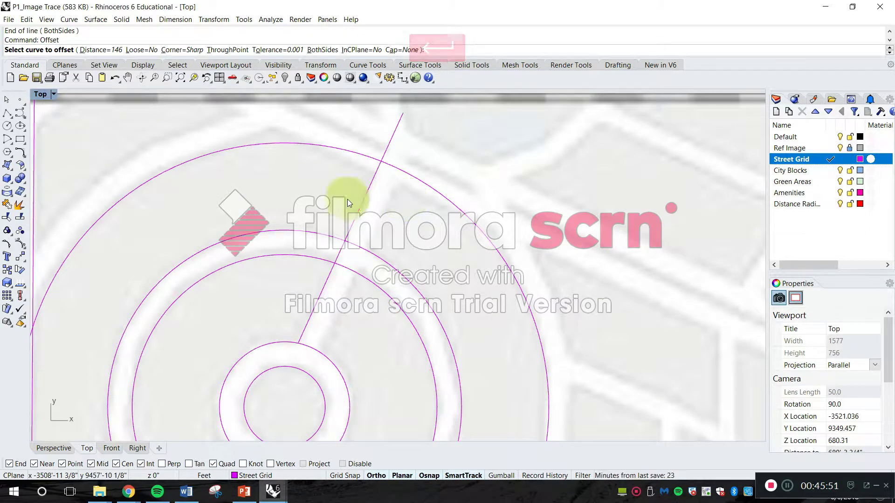
click(96, 49)
text(4)
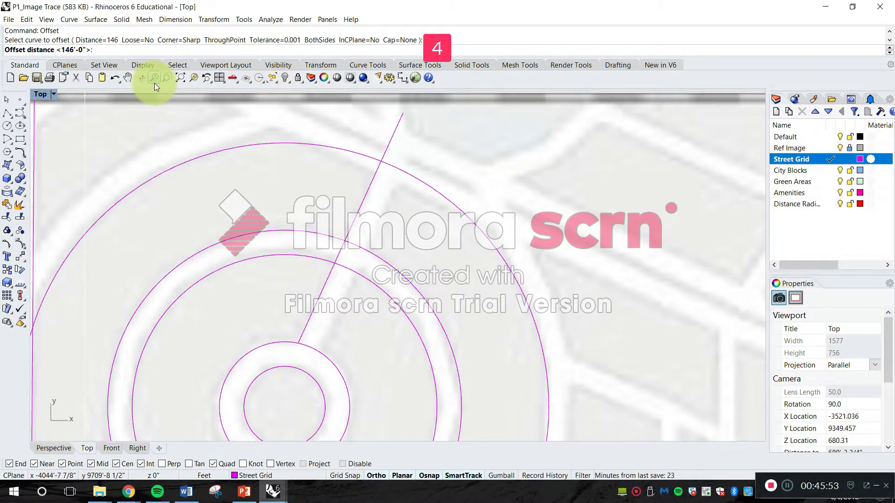
text(1)
key(Return)
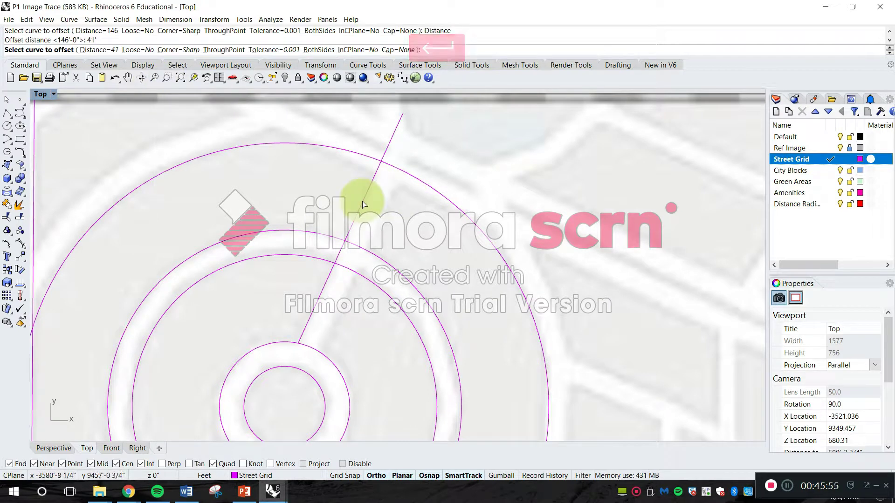
click(363, 204)
click(423, 254)
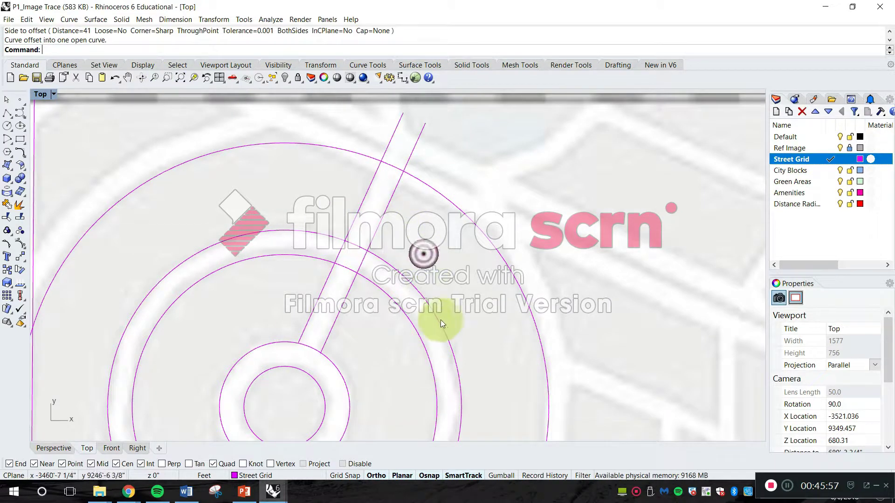
- Draw a line about 1364' long along the diagonal street northeast of the roundabout, running northwest beyond the map's upper edge
scroll(426, 292, down, 4)
key(Escape)
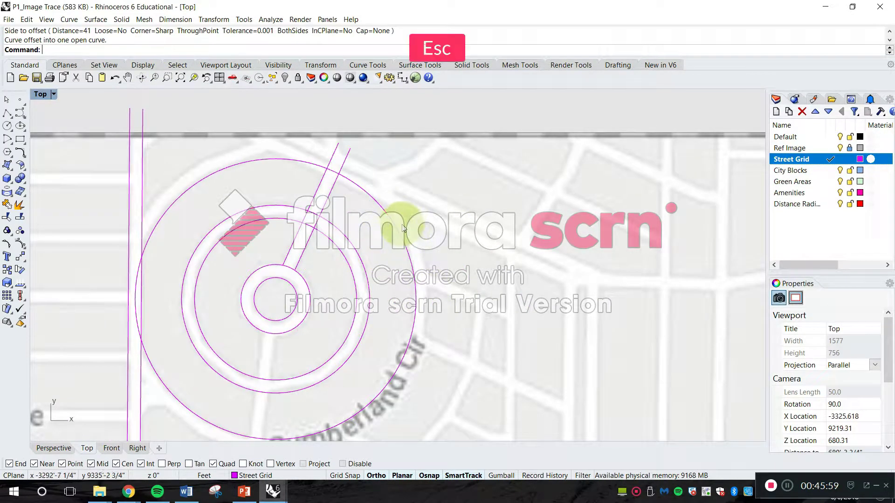
text(l)
key(space)
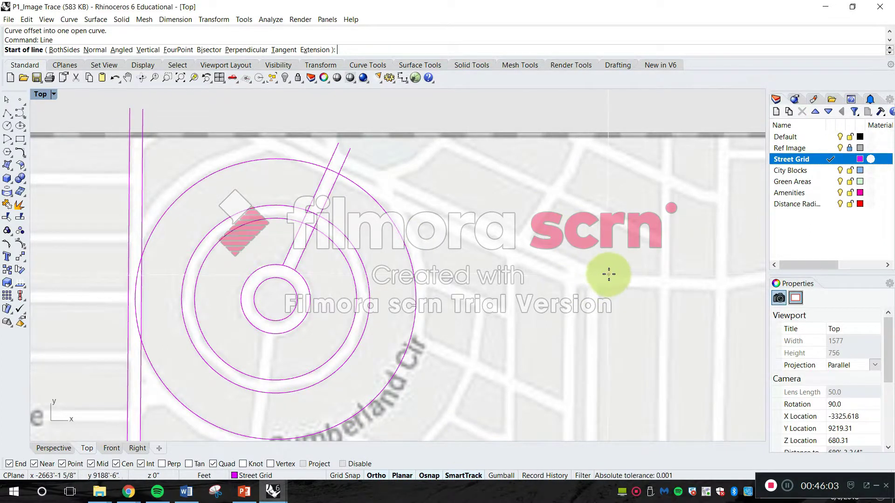
scroll(609, 276, up, 3)
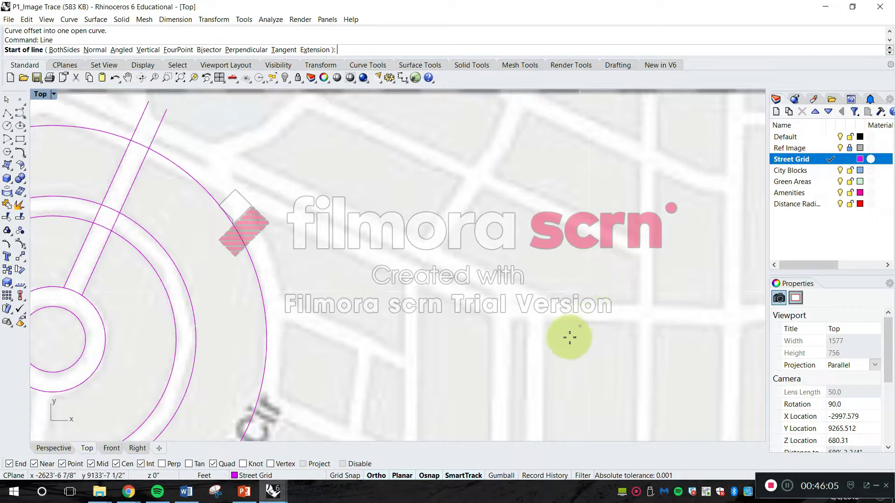
click(547, 296)
scroll(329, 194, down, 2)
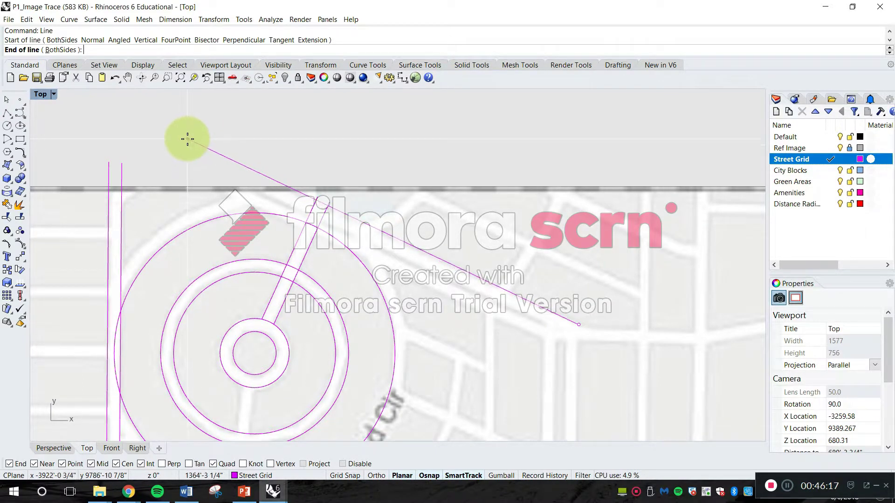
click(186, 144)
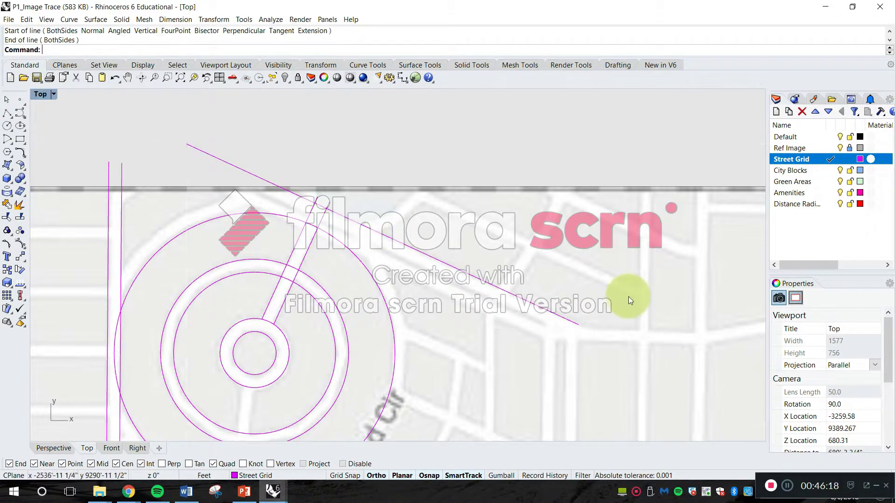
- Offset the long diagonal street line northeast of the roundabout by 41' to the southwest
key(Escape)
text(Offset)
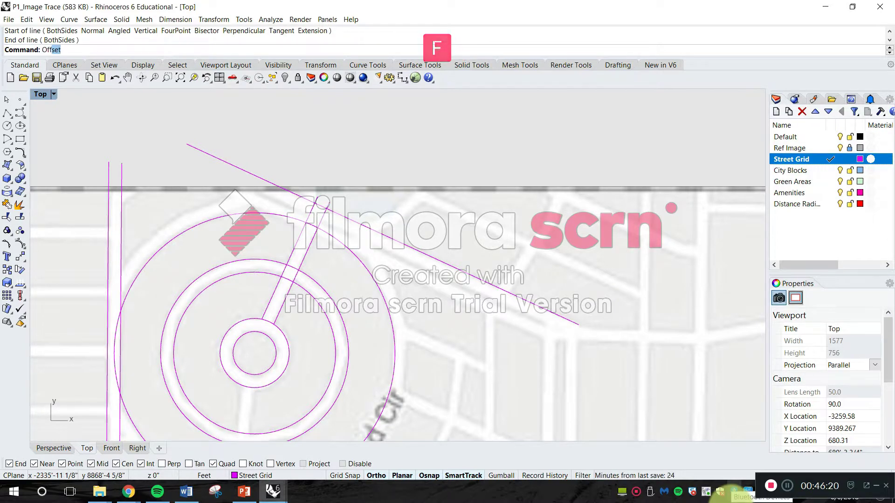
key(Return)
click(114, 48)
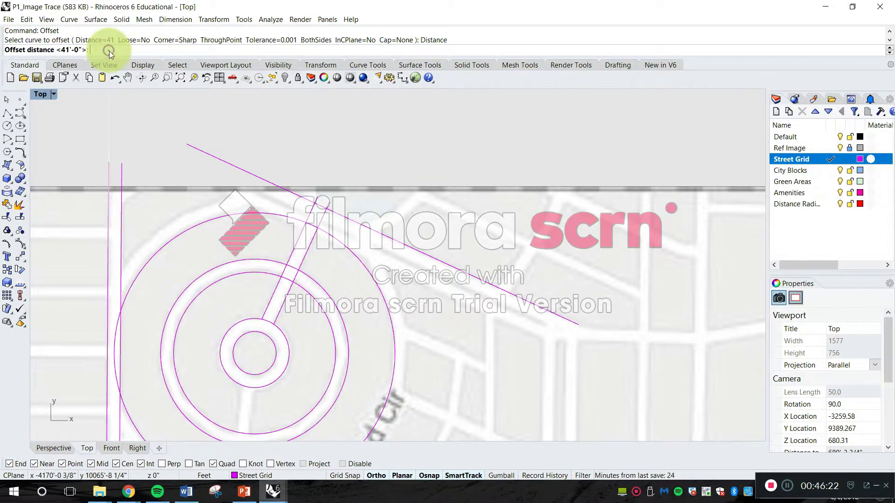
scroll(487, 330, up, 1)
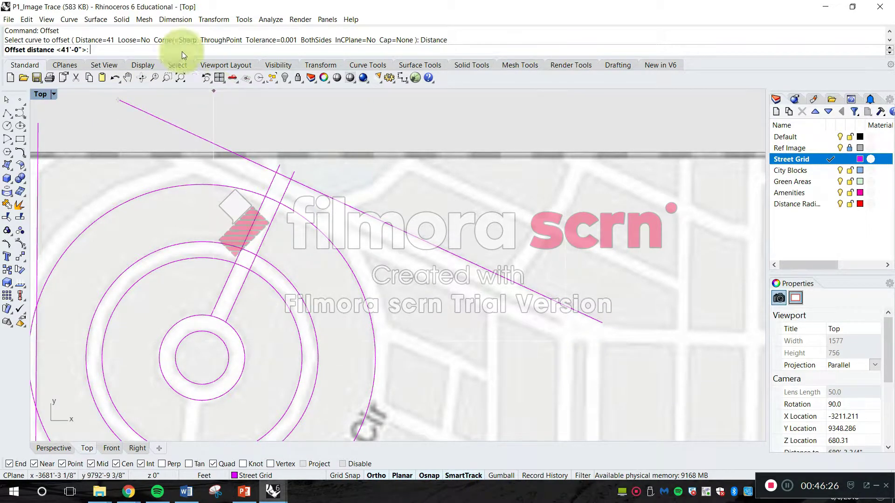
key(Return)
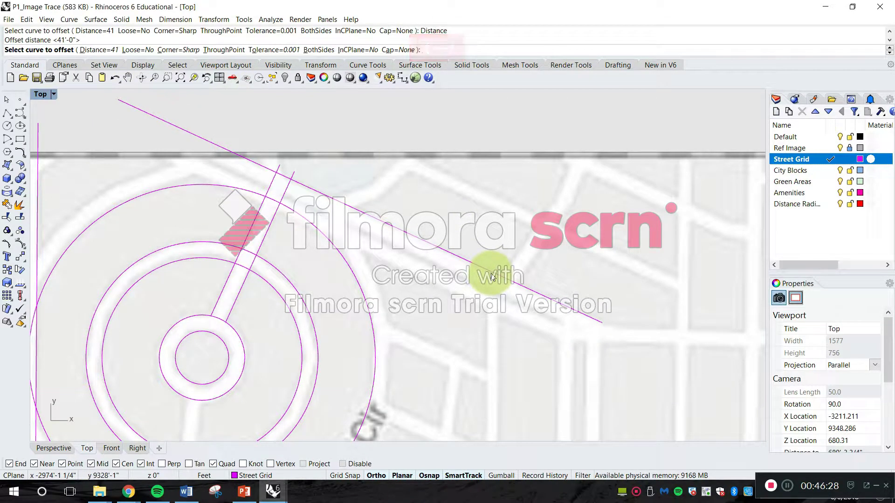
click(493, 275)
click(470, 297)
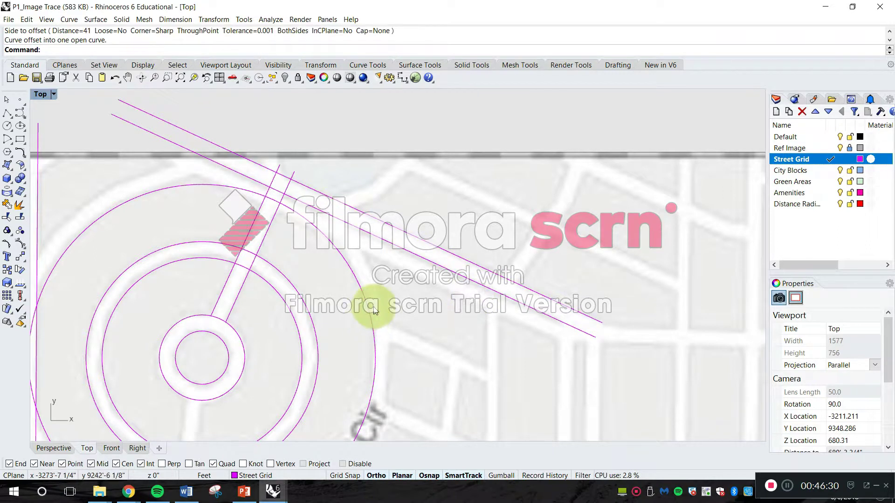
- Examine how the two diagonal street lines fit the street edges and the median on the reference map
right_drag(373, 313, 373, 282)
scroll(499, 279, up, 1)
scroll(499, 280, up, 2)
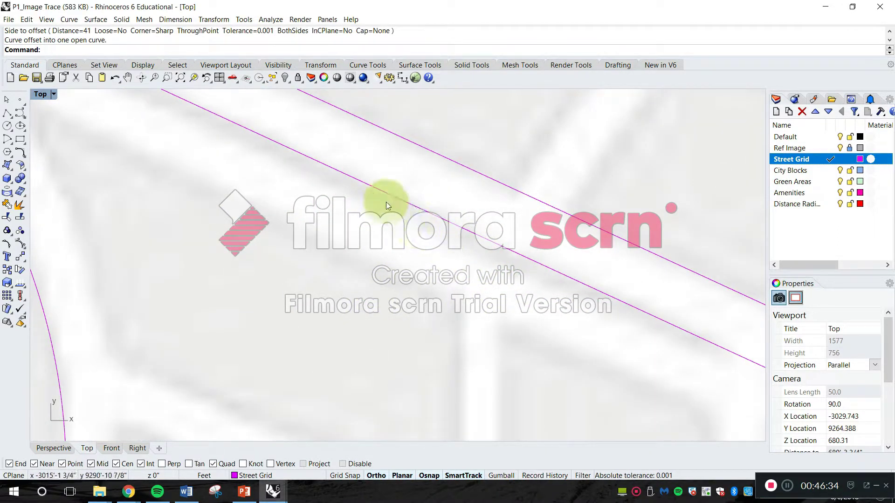
scroll(397, 210, down, 2)
scroll(529, 281, up, 1)
right_drag(529, 280, 565, 325)
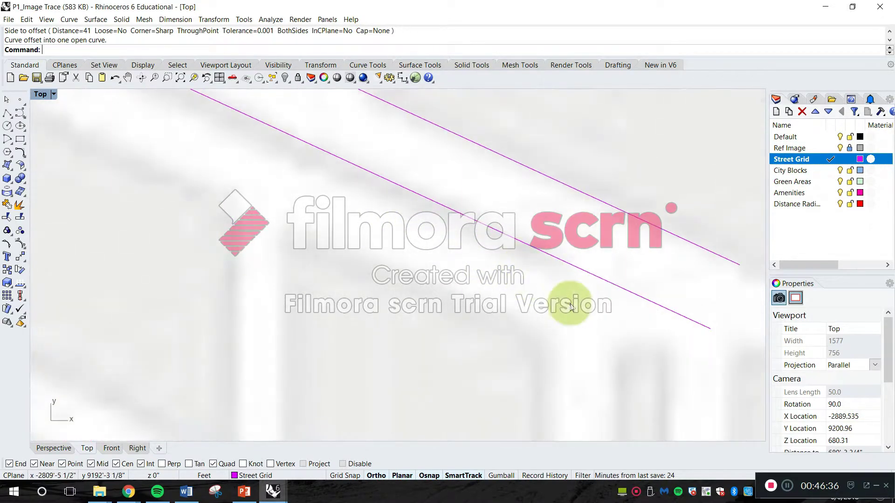
scroll(566, 274, down, 2)
scroll(376, 194, up, 2)
right_drag(376, 194, 416, 309)
- Offset the diagonal street's southwest line across the median to the southwest, picking a distance of about 10'-6 5/8" from the reference map
key(Escape)
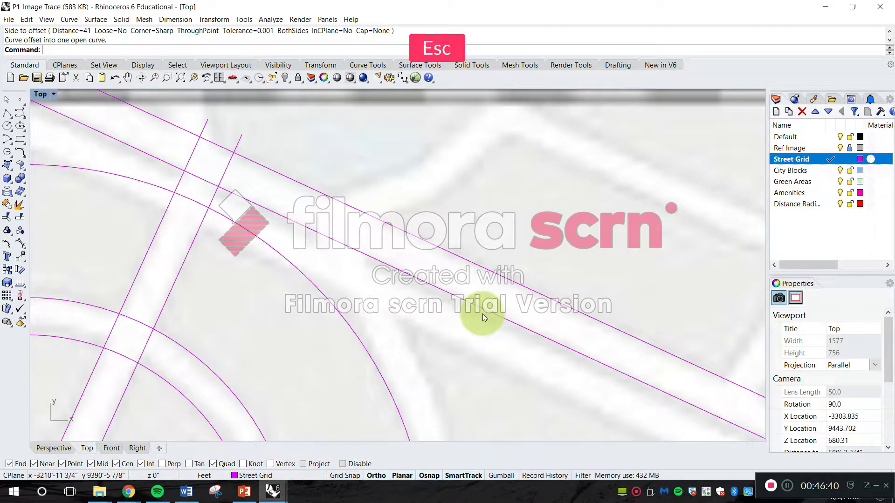
text(Offset)
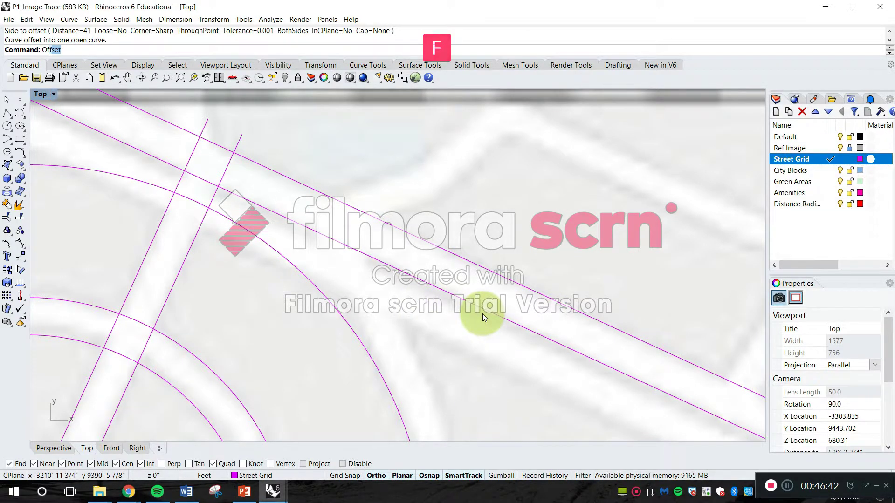
key(Return)
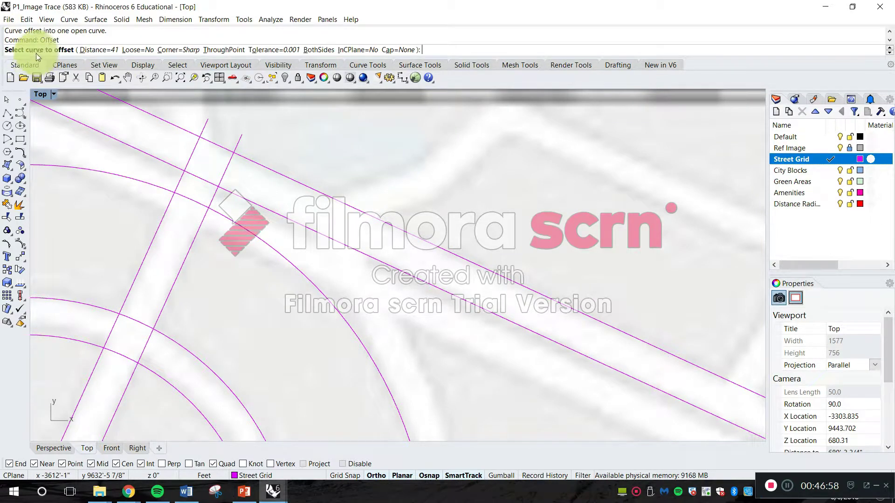
click(333, 242)
scroll(373, 289, up, 5)
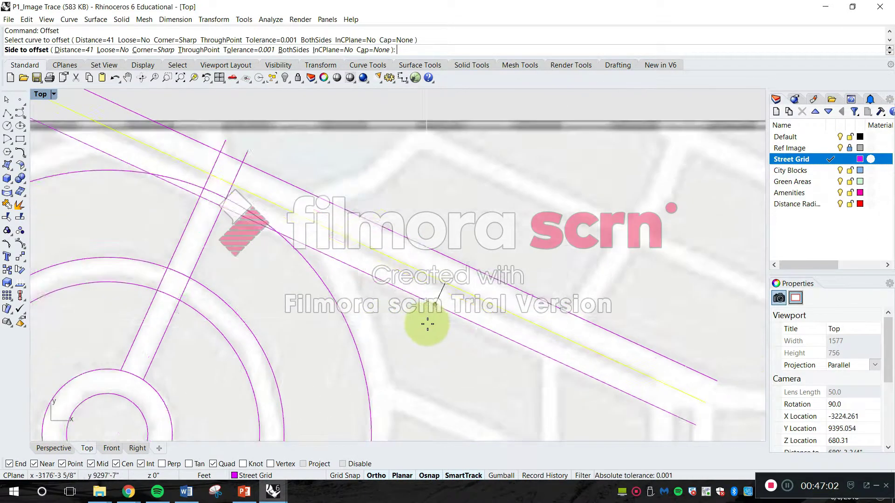
scroll(434, 280, up, 3)
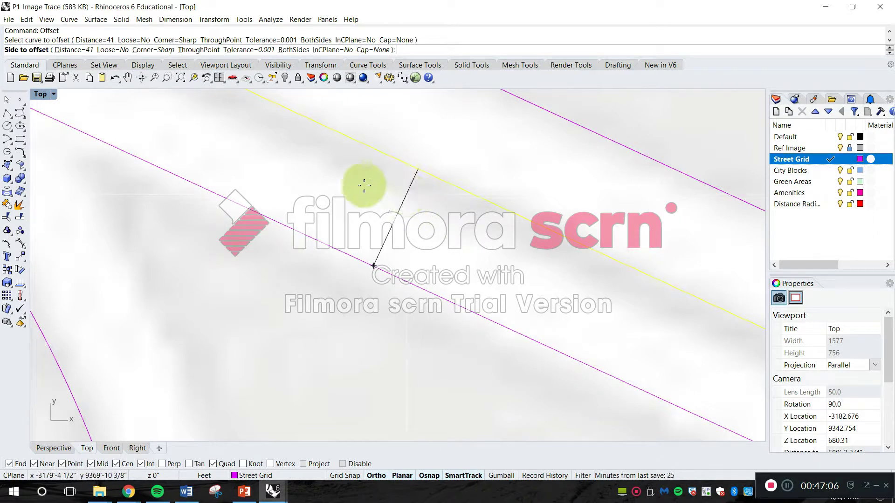
click(80, 50)
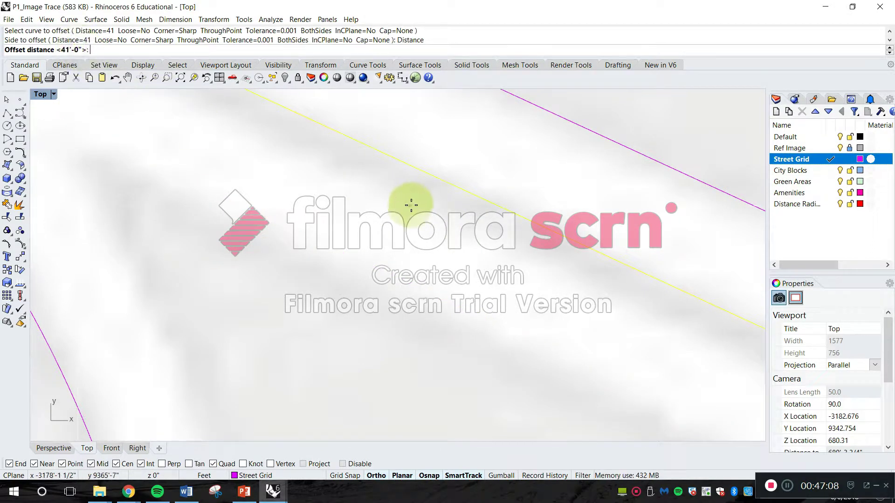
scroll(410, 206, down, 3)
right_drag(380, 213, 414, 271)
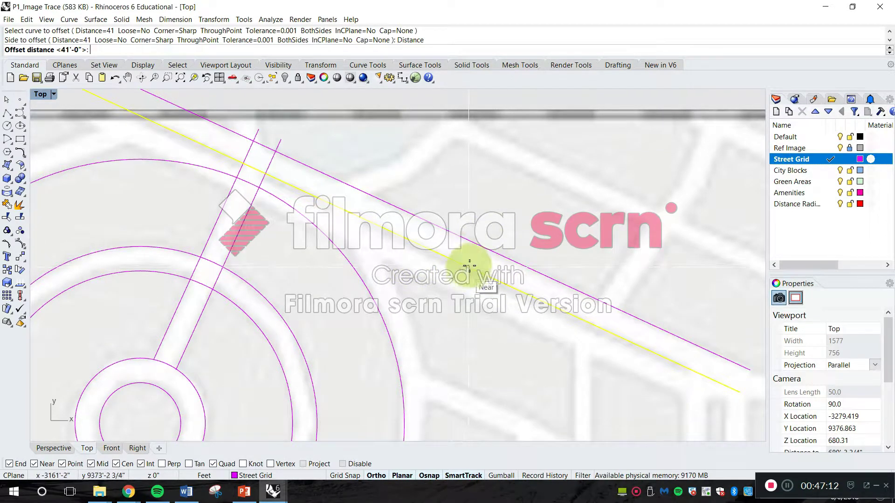
scroll(480, 274, up, 3)
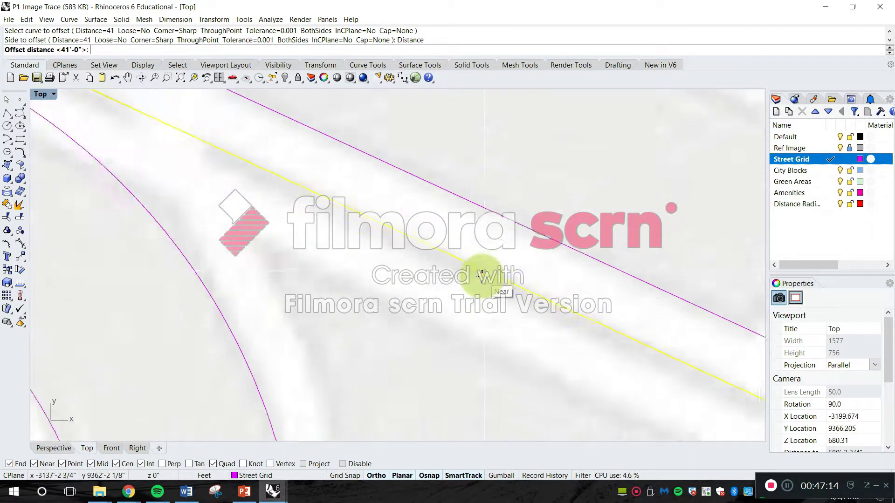
scroll(482, 276, up, 3)
click(485, 276)
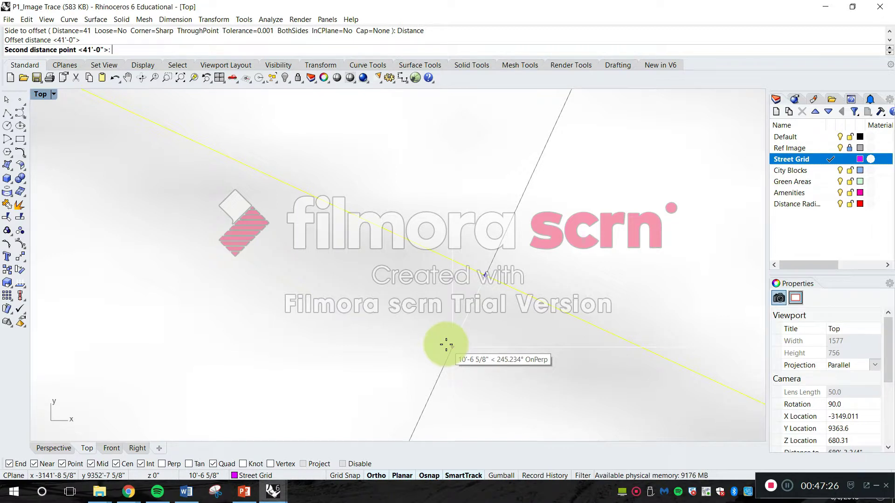
click(446, 345)
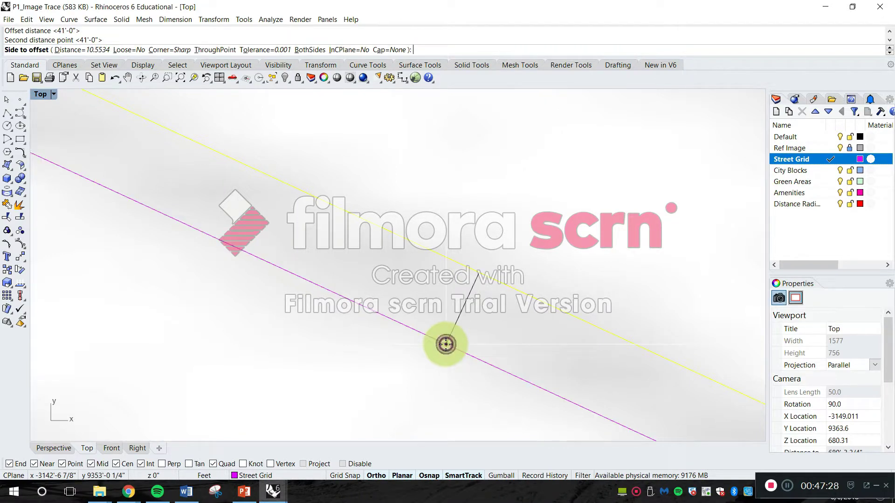
scroll(443, 350, up, 3)
click(441, 352)
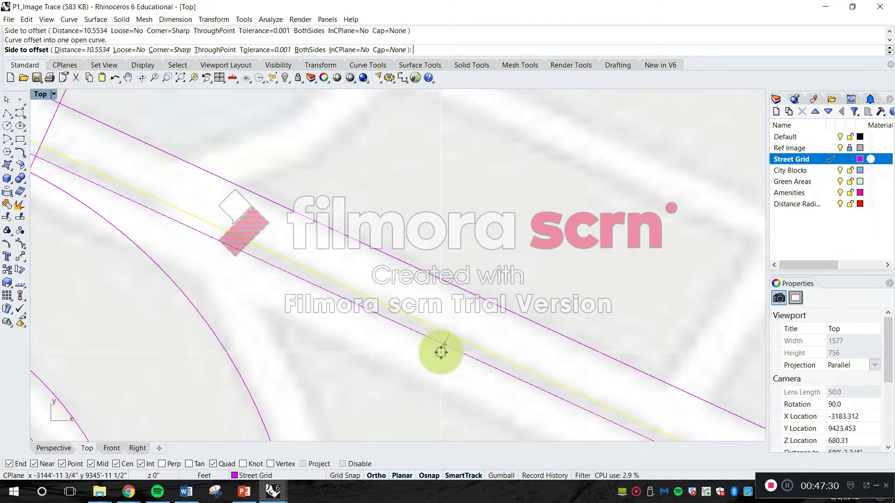
scroll(391, 361, down, 3)
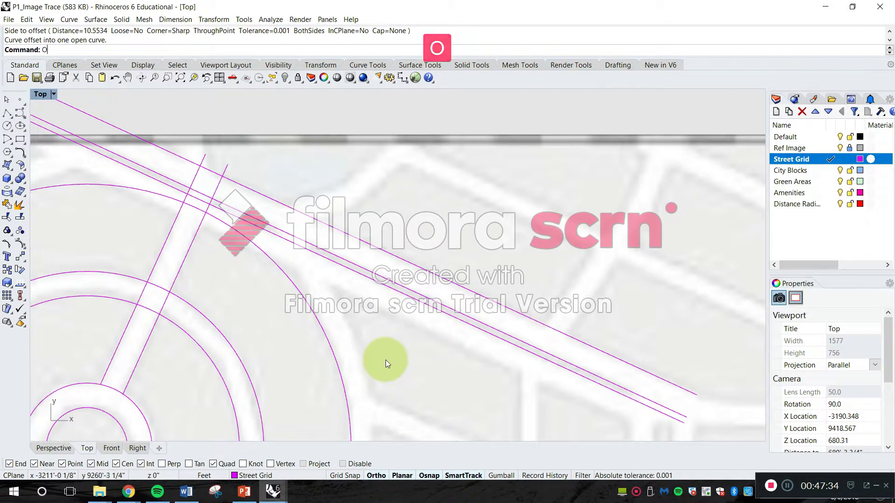
- Offset the median's southwest line by 41' to the southwest to outline the diagonal street's second carriageway
text(Offset)
key(Return)
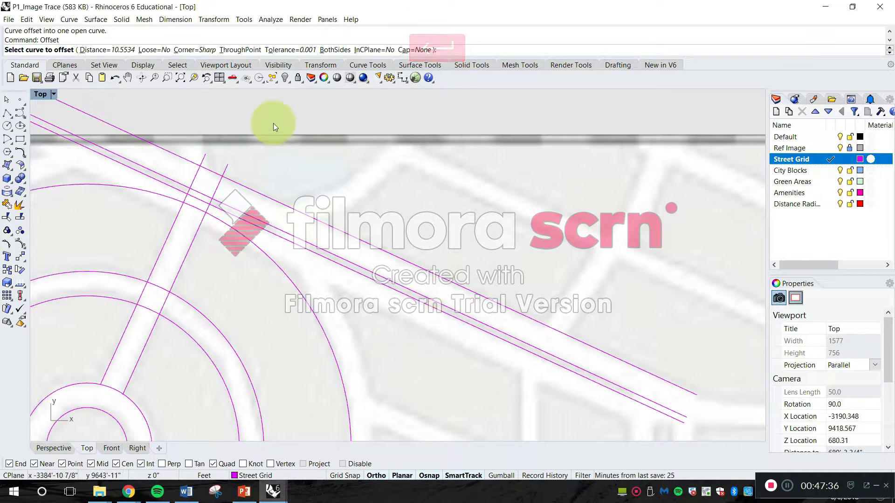
click(99, 50)
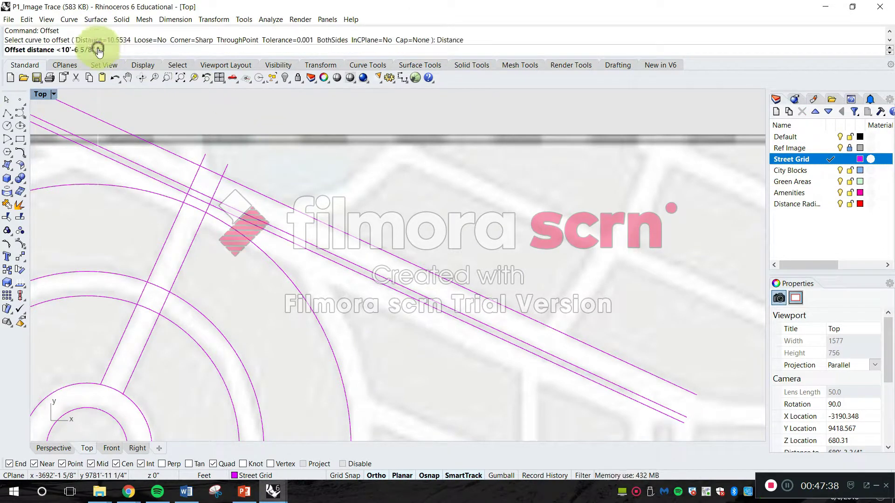
text(41')
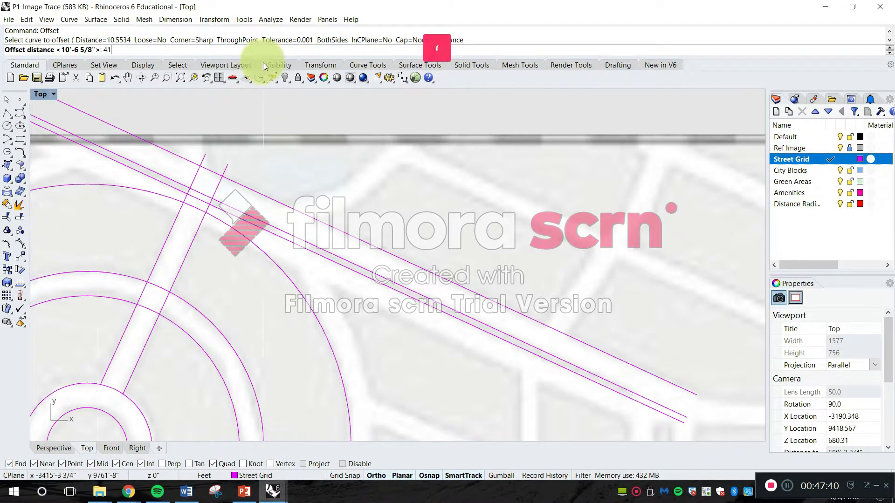
key(Return)
click(423, 305)
click(402, 344)
scroll(412, 317, down, 3)
scroll(470, 291, up, 5)
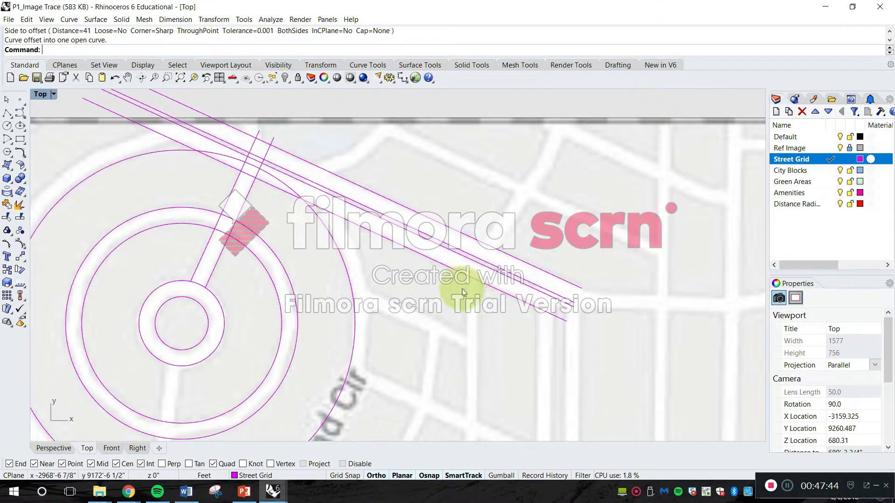
scroll(475, 291, up, 3)
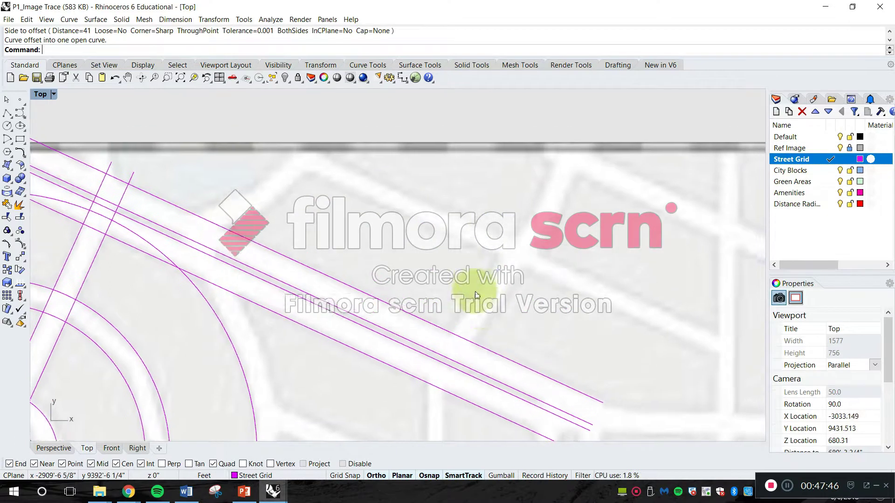
- Draw an angled line along the northwest edge of the short side street, from the diagonal street's northeast edge to the next parallel street
key(Escape)
text(line)
key(Return)
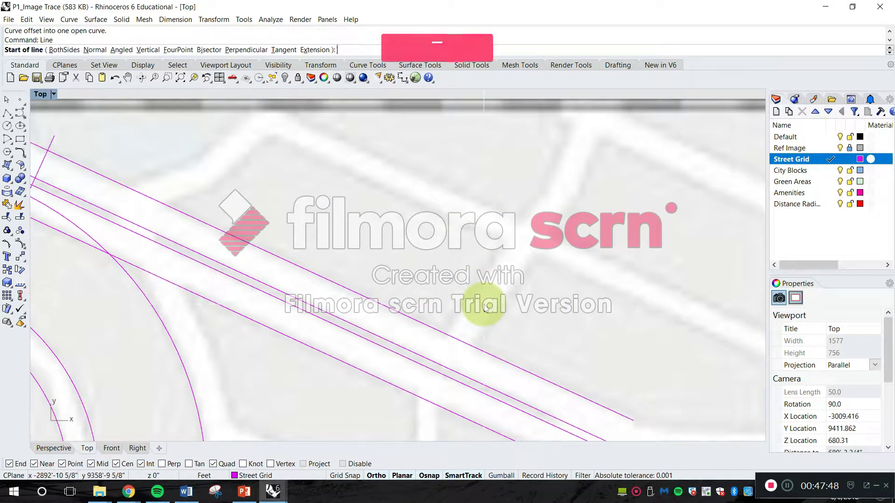
click(445, 331)
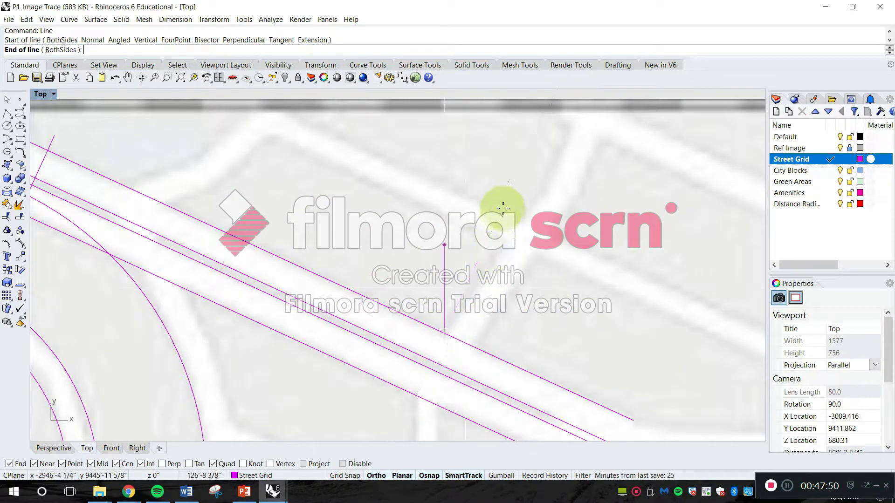
right_drag(501, 208, 455, 253)
key(shift)
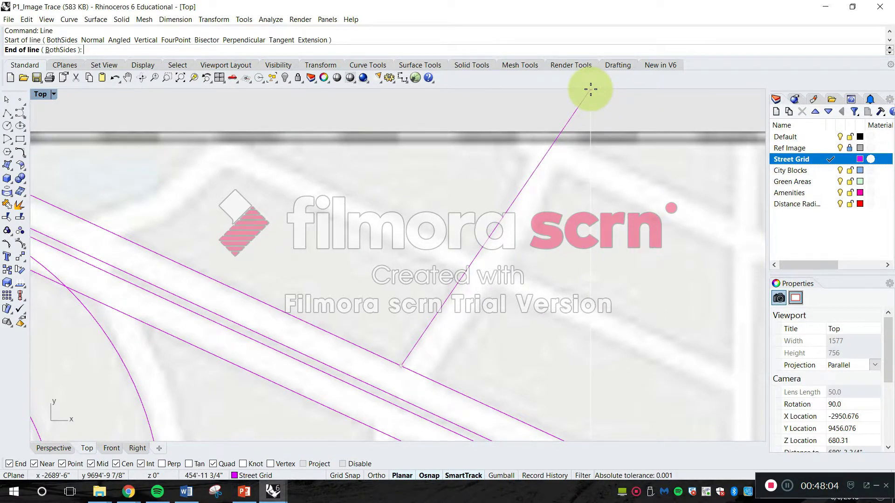
click(463, 275)
scroll(530, 381, down, 3)
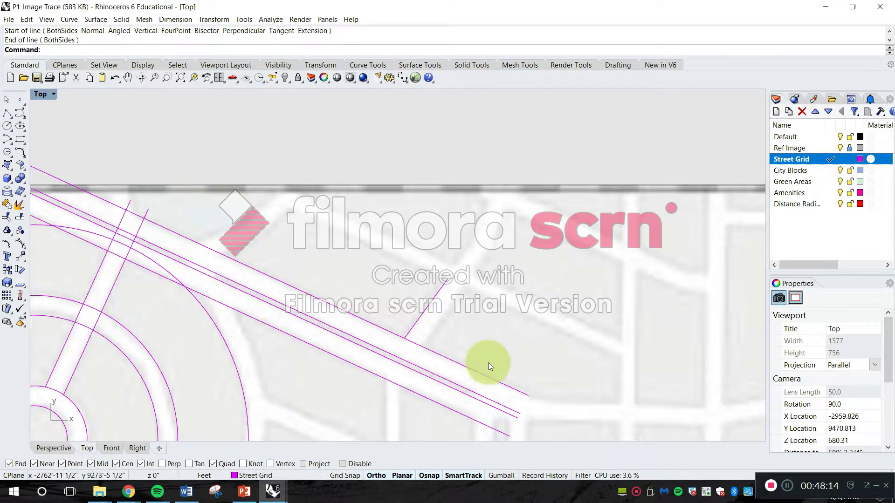
- Offset the diagonal street's northeast edge about 147.8' to the northeast, picking the distance up to the next parallel street on the map
scroll(487, 364, up, 2)
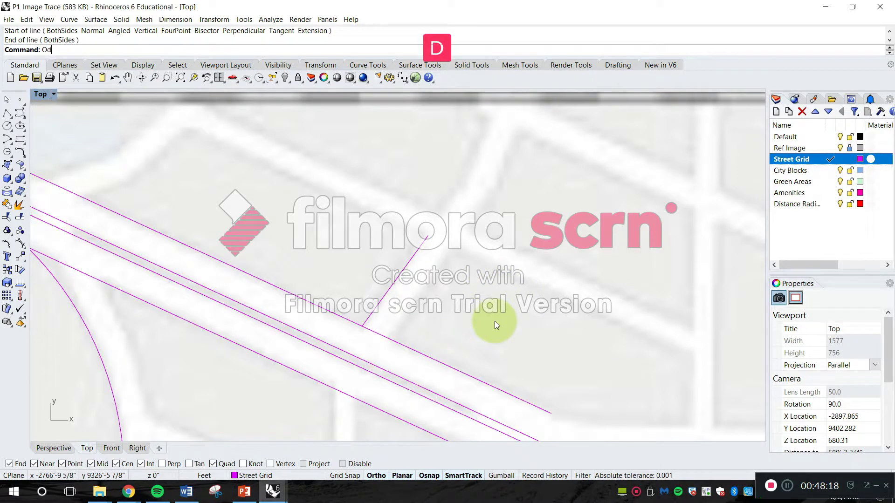
text(Offset)
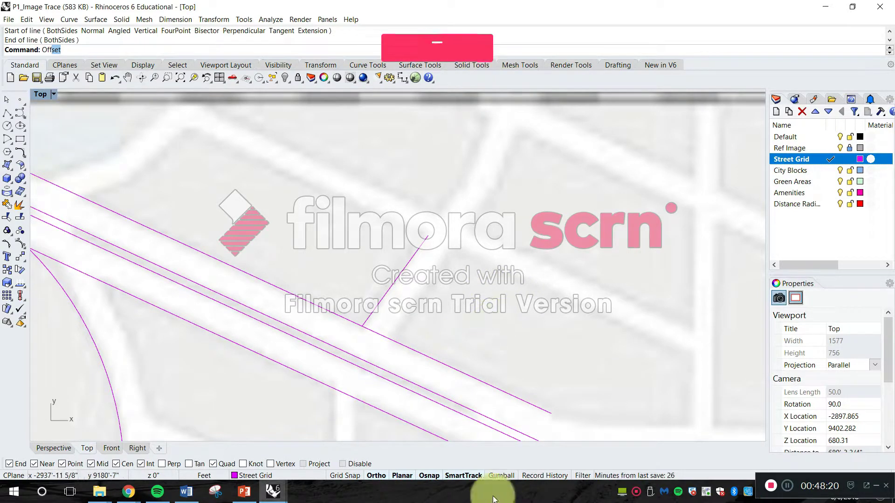
key(Return)
click(96, 50)
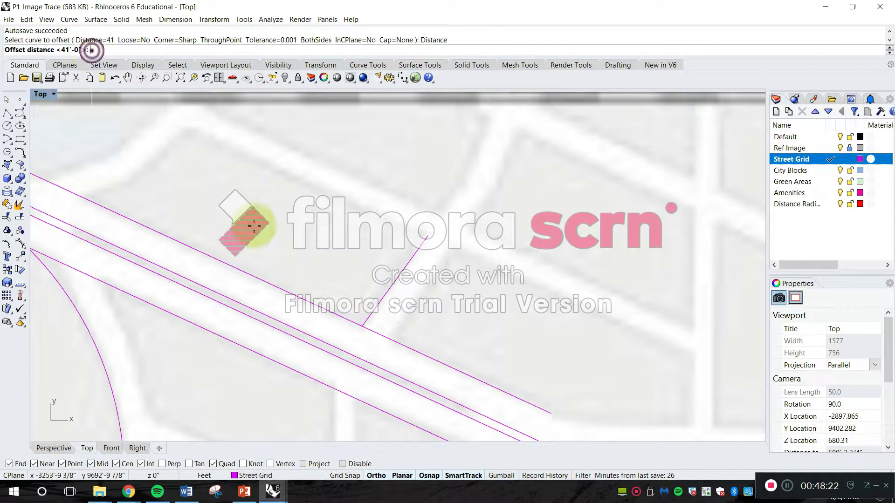
right_drag(417, 299, 326, 269)
click(343, 339)
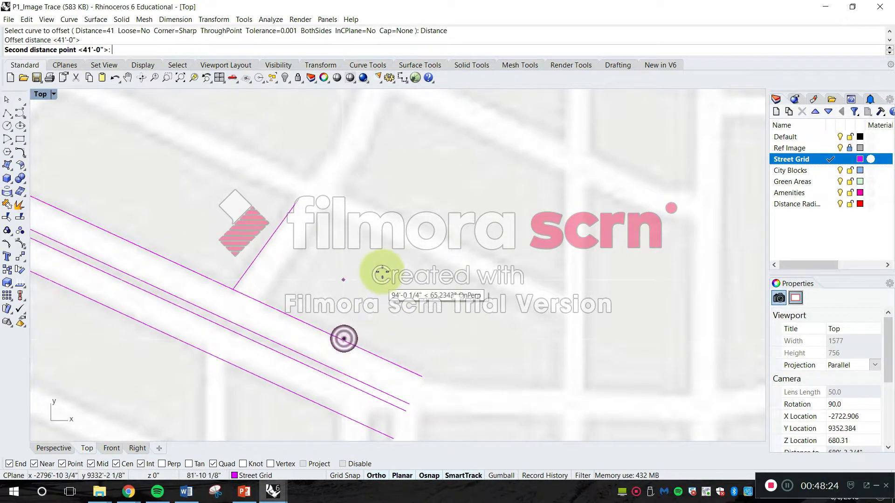
click(387, 241)
click(205, 278)
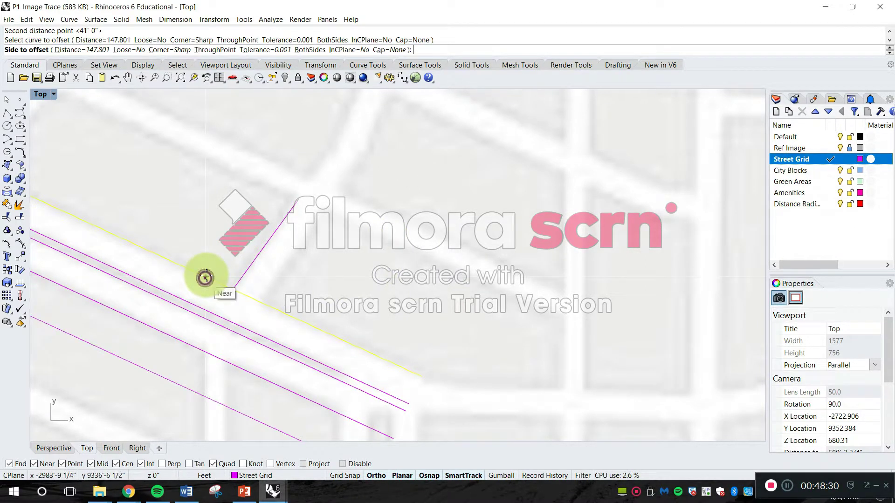
click(298, 187)
scroll(463, 353, down, 5)
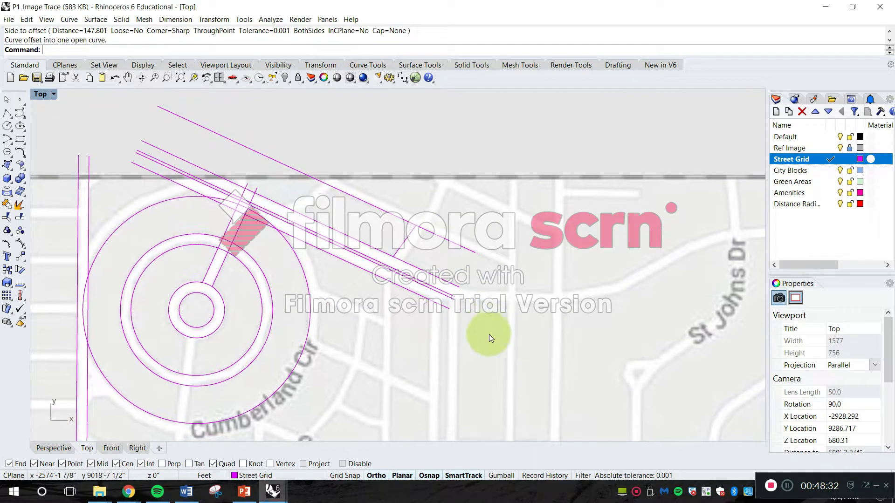
- Offset the southwest edge of the parallel street northeast of the diagonal street by 41' to the northeast
scroll(440, 211, up, 5)
key(Return)
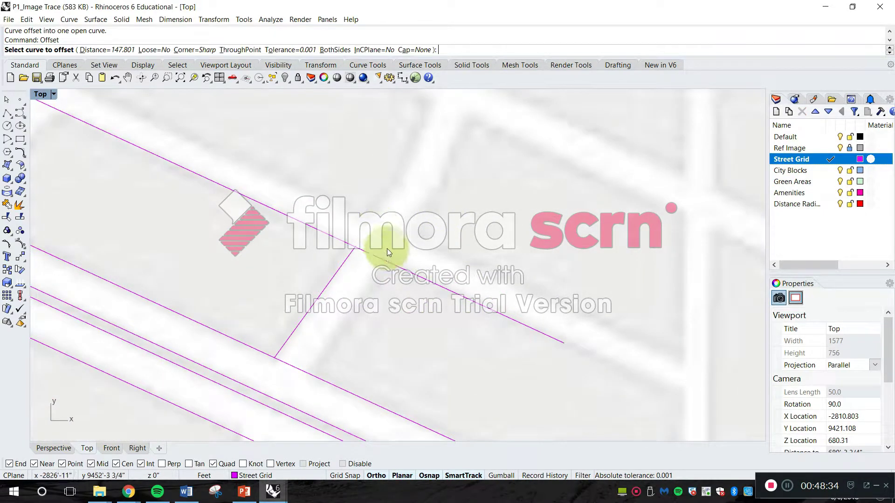
click(379, 259)
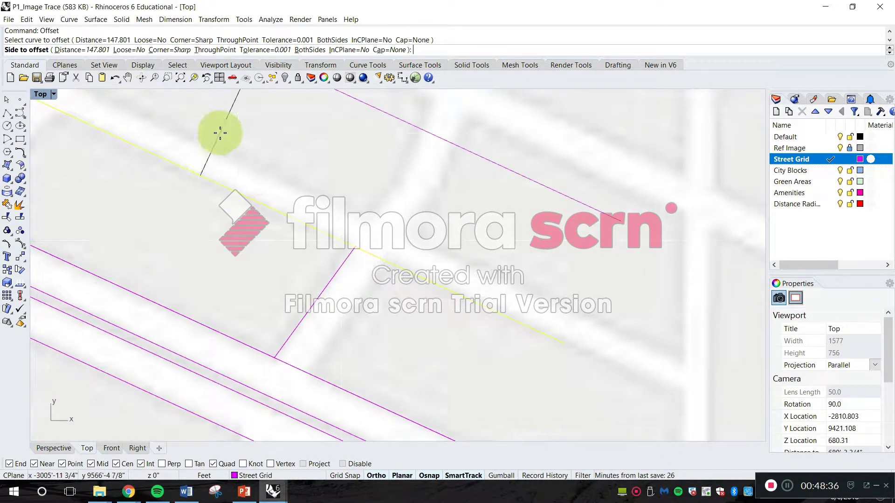
scroll(403, 210, down, 3)
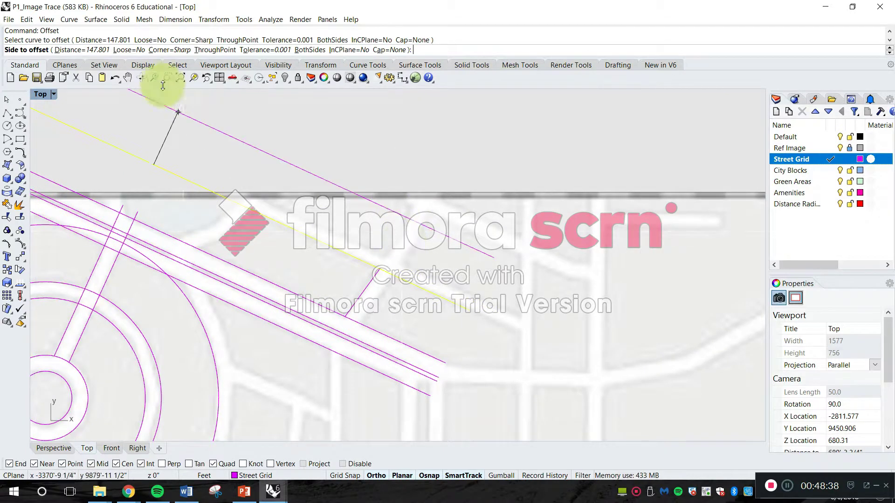
click(88, 50)
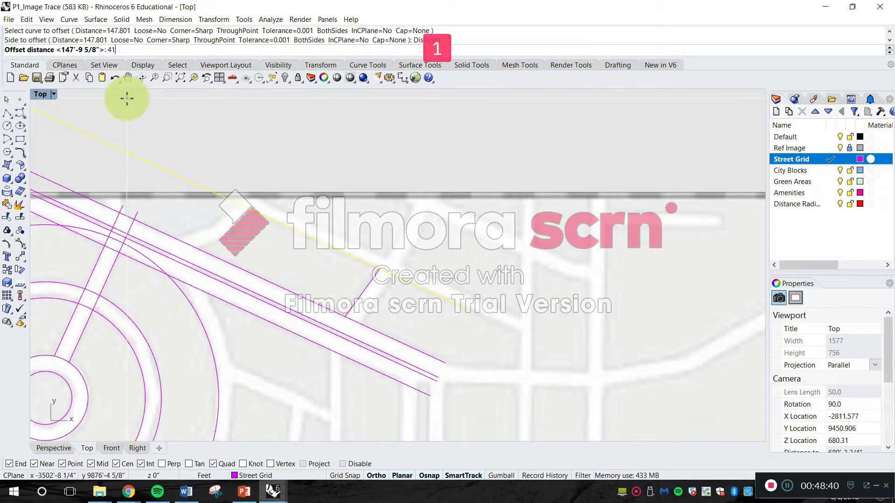
text(41)
key(Return)
click(445, 278)
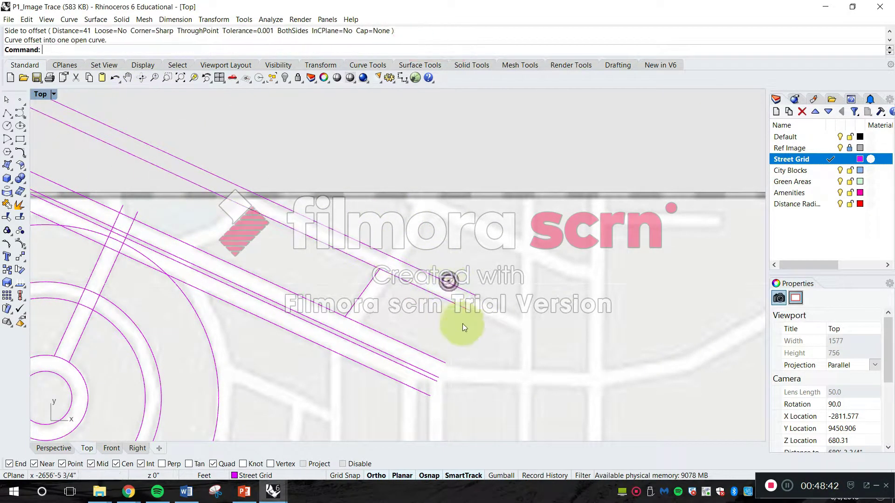
- Offset the parallel street's northeast edge by 148' to the northeast to start the next parallel street
scroll(458, 252, up, 3)
key(Return)
click(391, 272)
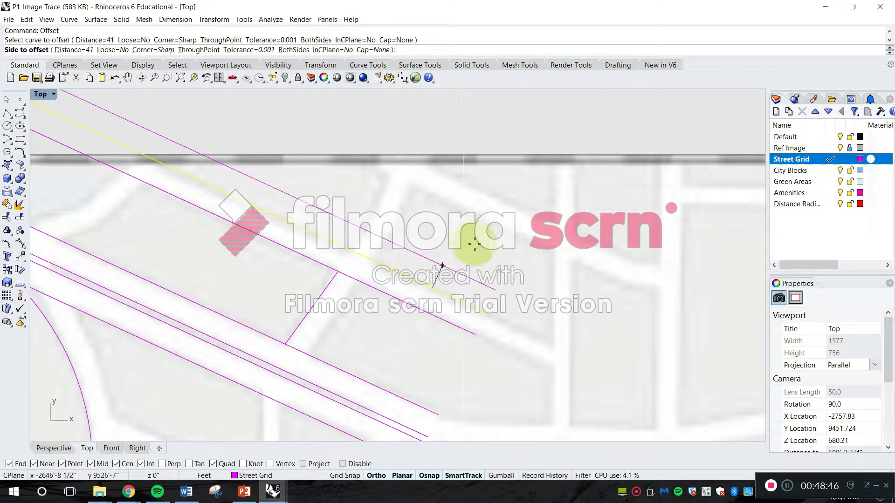
text(14)
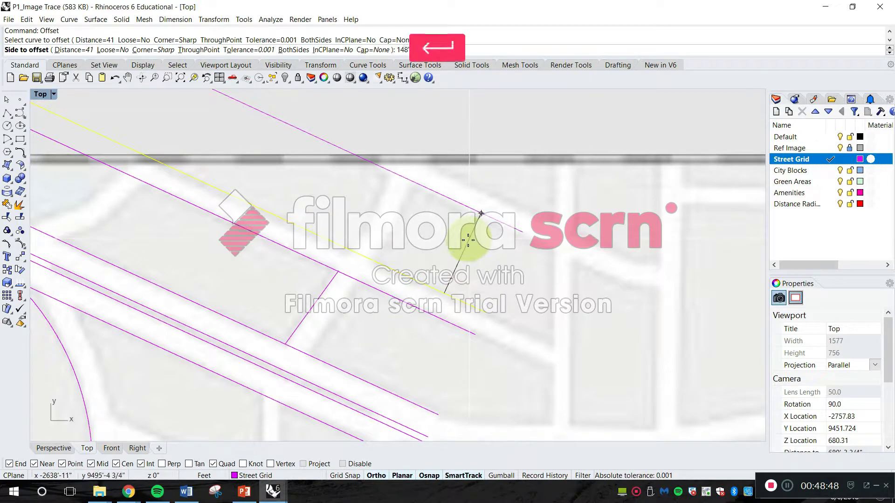
text(8)
key(Return)
scroll(490, 233, down, 4)
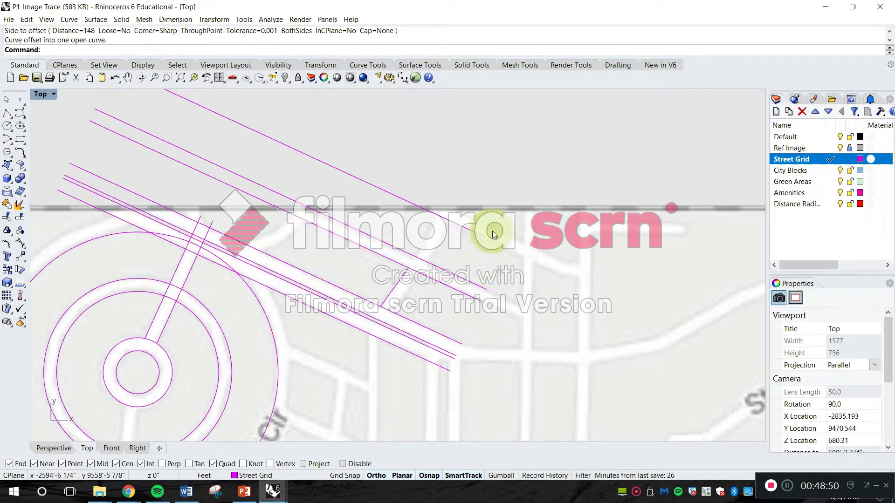
- Offset the line along the second parallel street by 41' to the northeast to outline its other edge
scroll(494, 234, up, 4)
key(Return)
click(479, 248)
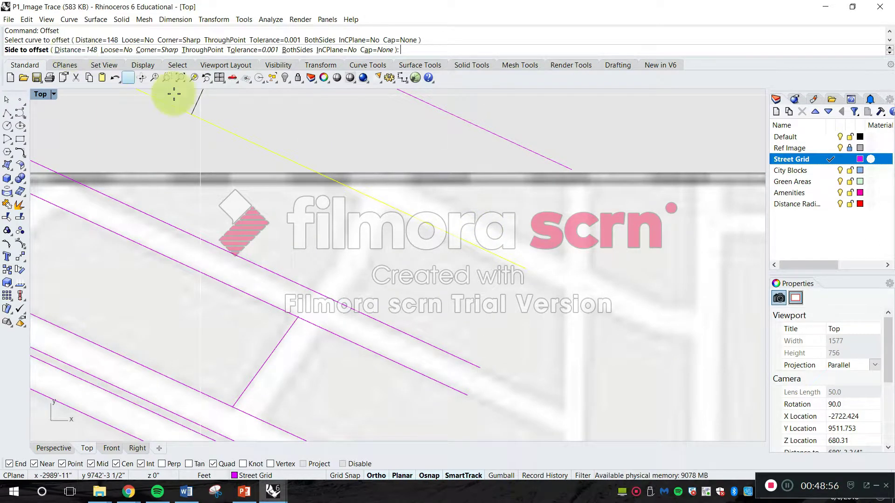
key(d)
key(Return)
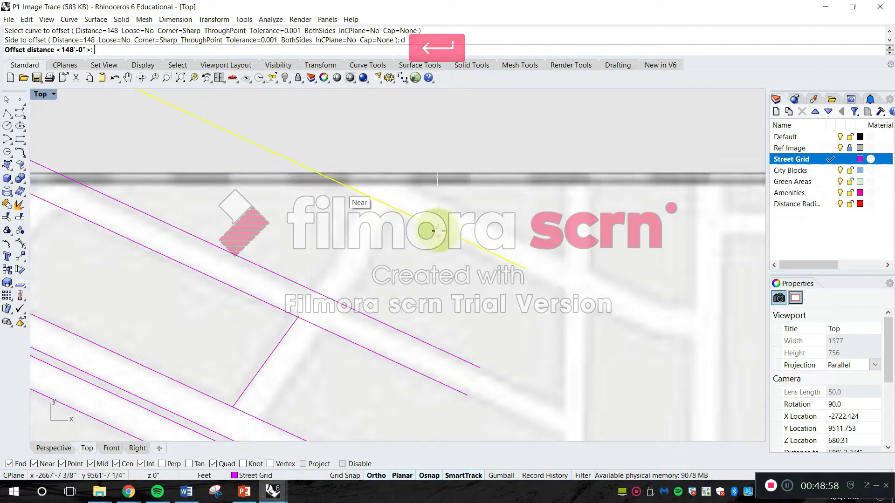
text(41)
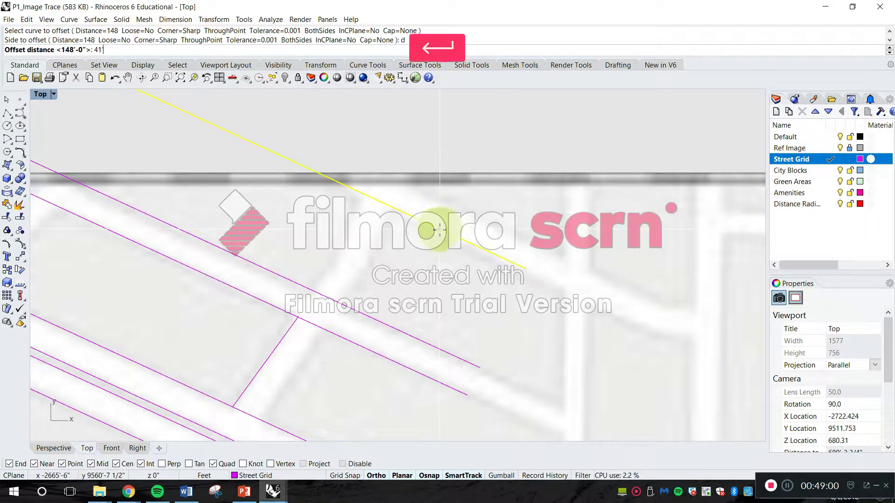
key(Return)
click(480, 192)
scroll(494, 200, down, 3)
key(Escape)
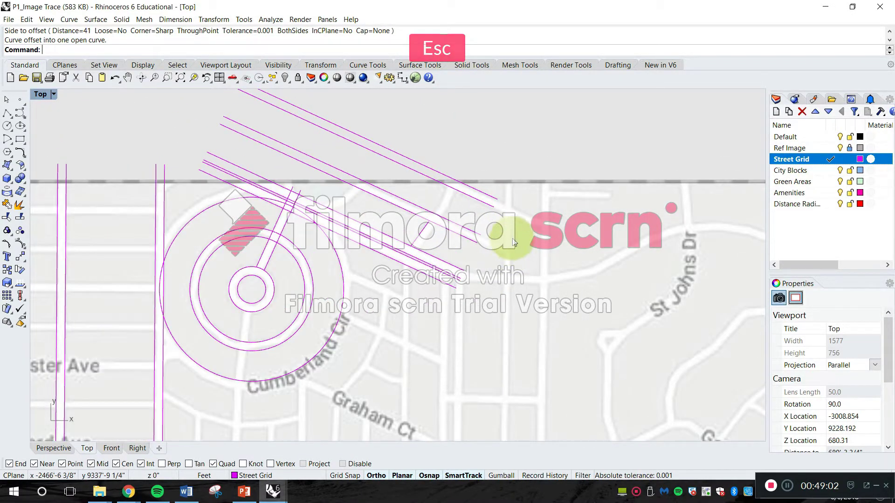
- Stretch the angled side street line by its northeast end point so it crosses both parallel streets
scroll(420, 184, down, 3)
scroll(371, 175, down, 3)
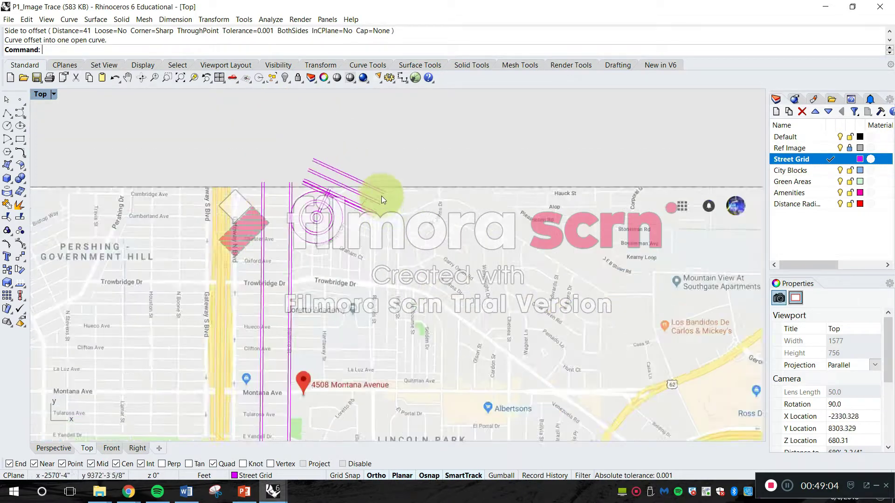
scroll(410, 201, up, 8)
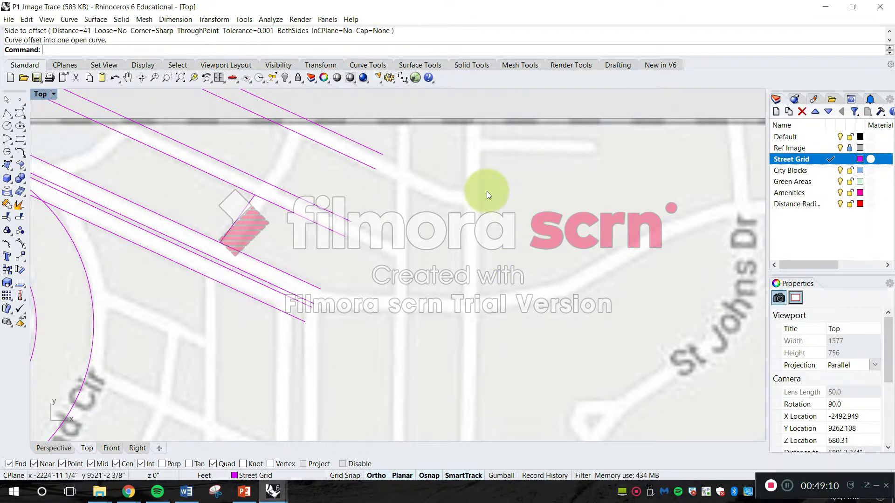
scroll(266, 211, up, 5)
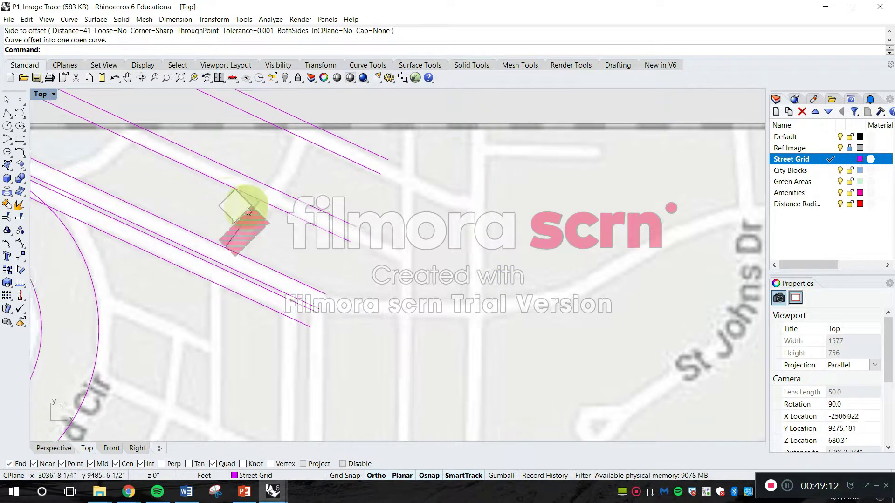
click(306, 239)
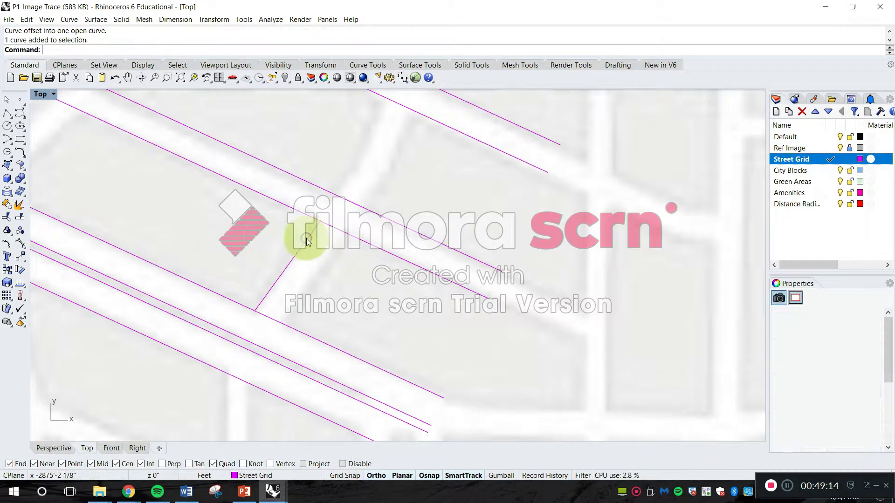
key(F10)
click(323, 224)
drag(319, 220, 385, 110)
key(Escape)
scroll(409, 300, down, 6)
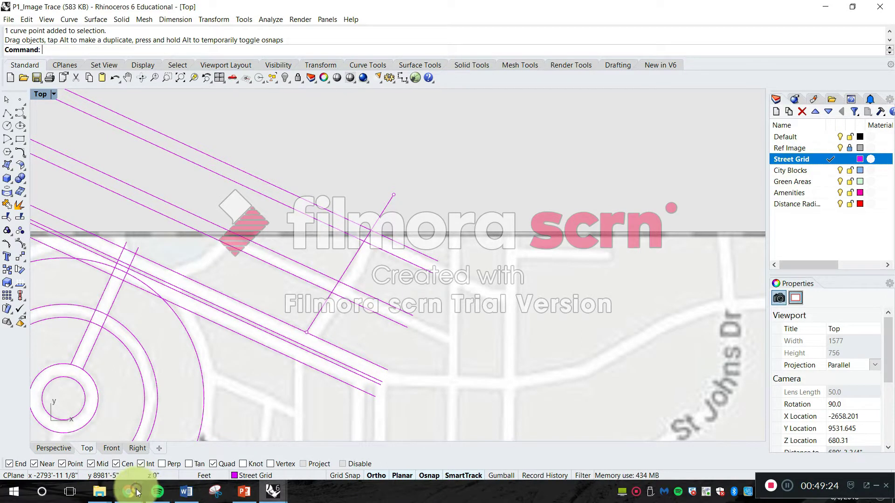
- Switch to Chrome, open Google Maps in a new tab and collapse its side panel
mouse_move(138, 493)
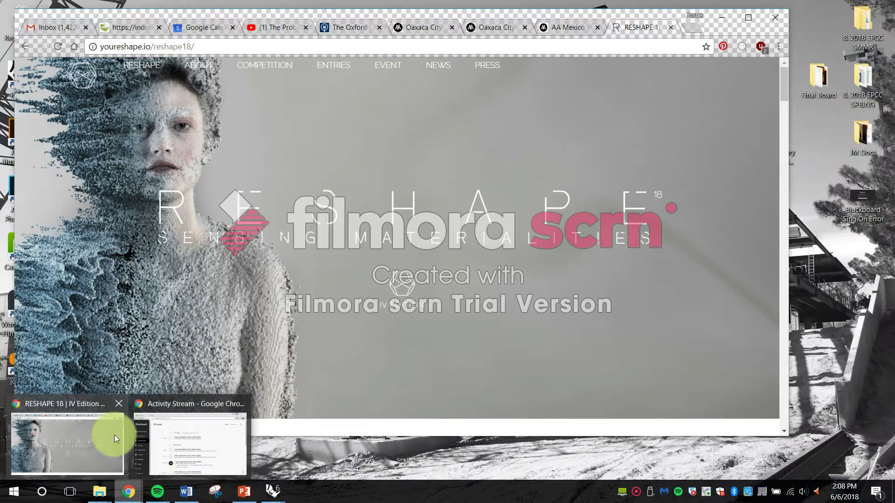
click(114, 437)
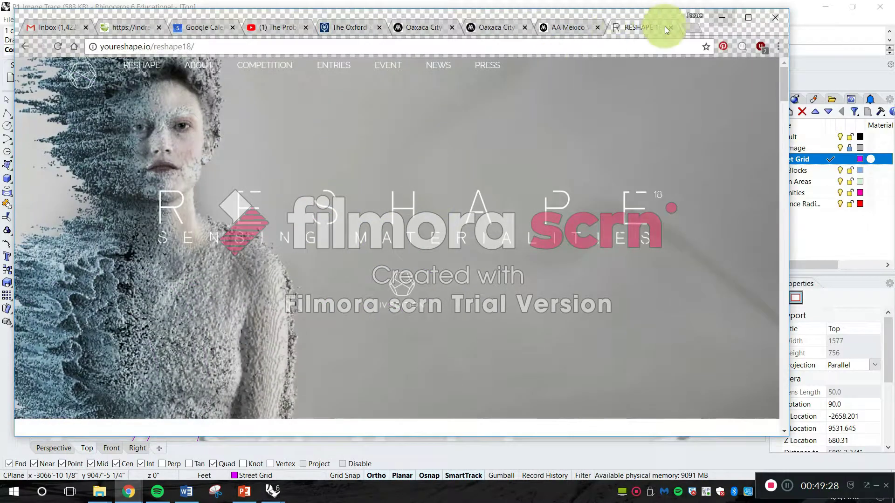
click(689, 29)
text(map)
key(Return)
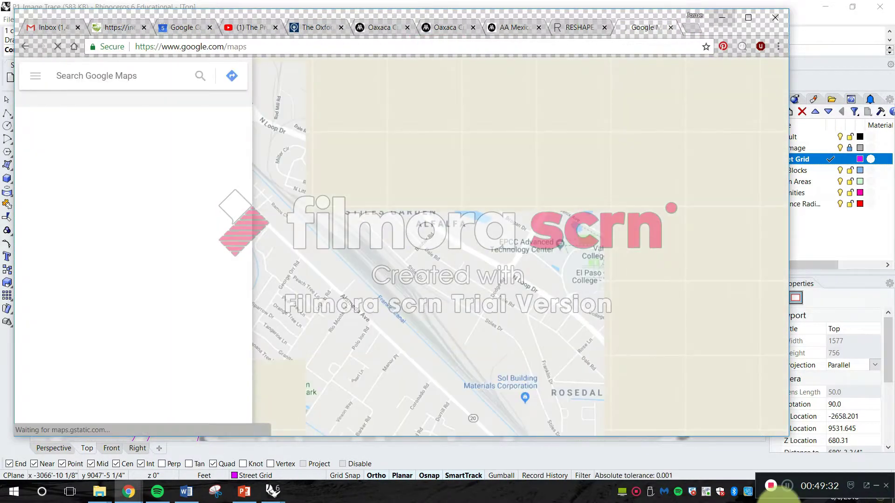
click(256, 77)
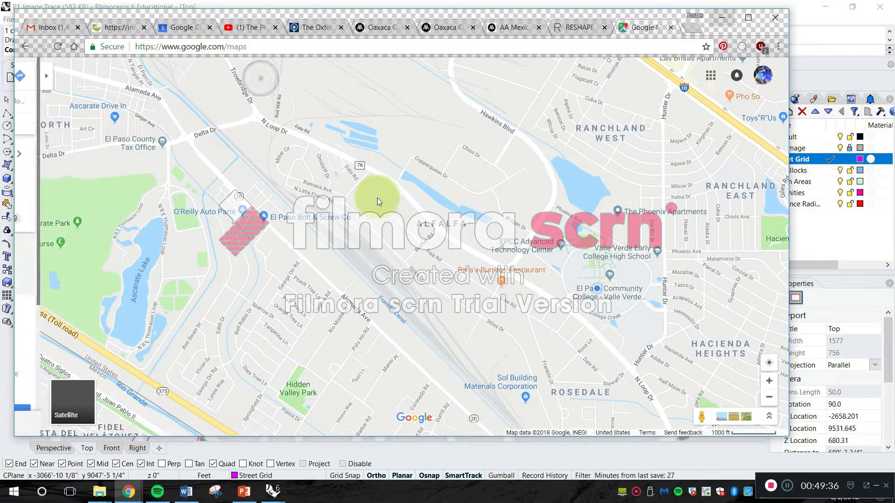
- Locate the roundabout neighbourhood around Cumberland Cir and Pennsylvania Pl, east of highway 54 in El Paso, on the map
scroll(377, 198, down, 3)
right_click(419, 149)
click(423, 150)
drag(422, 246, 320, 246)
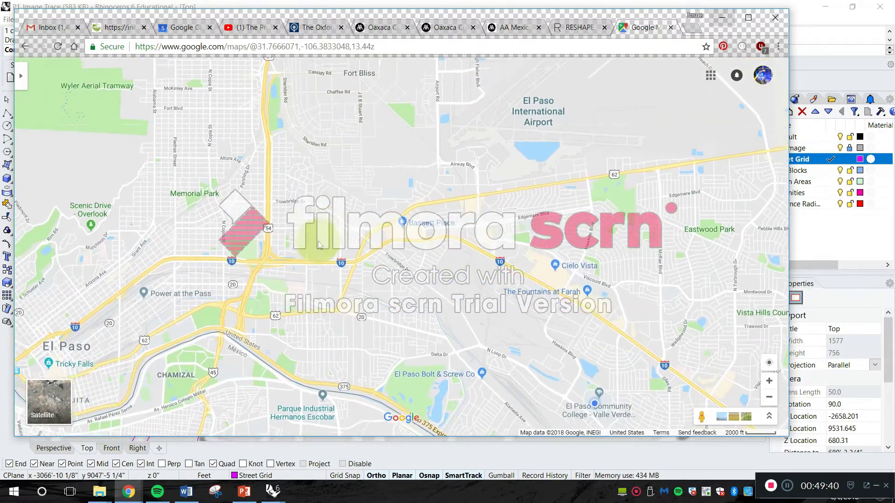
scroll(319, 244, up, 8)
drag(377, 201, 138, 399)
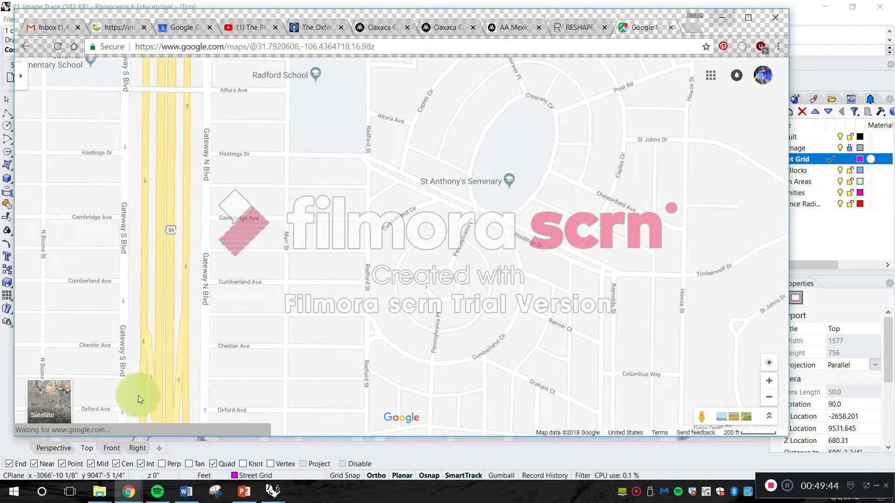
- Show satellite imagery and examine the ring streets around Pennsylvania Circle Park up close
click(70, 389)
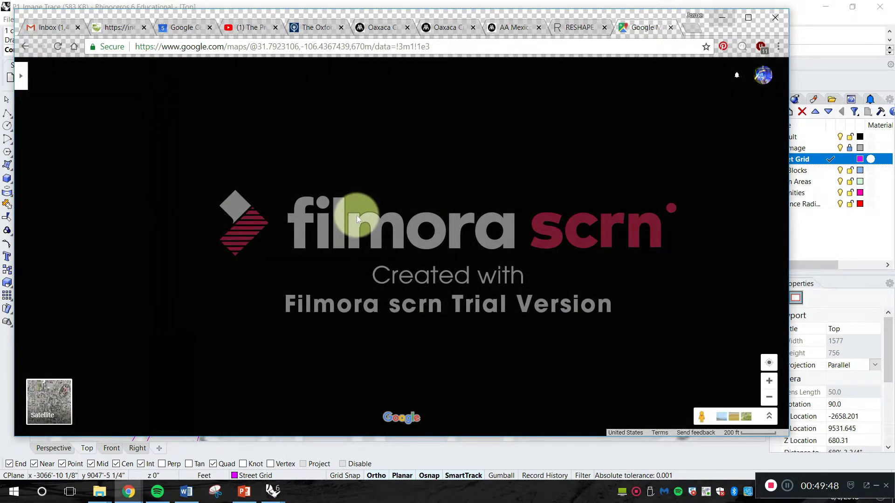
scroll(357, 214, up, 2)
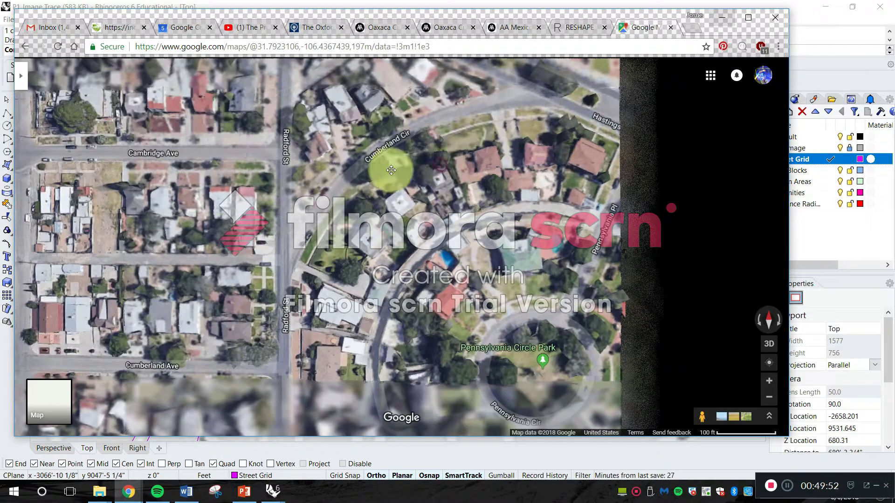
drag(391, 170, 300, 156)
drag(471, 356, 391, 255)
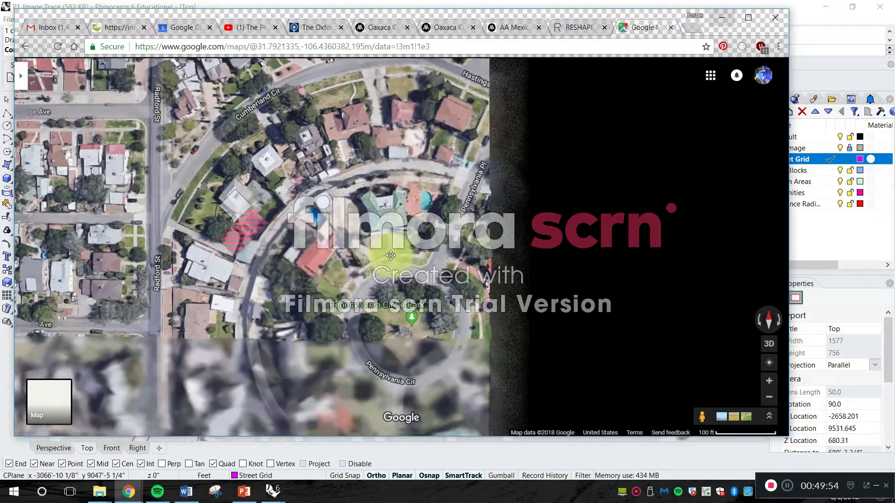
scroll(390, 256, up, 2)
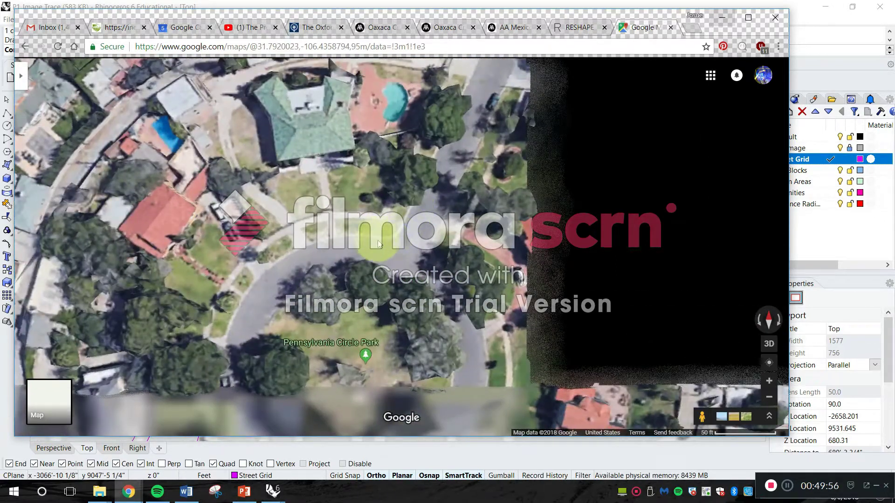
- Switch back to Rhino and examine the traced rings and radial street at the roundabout
click(823, 74)
right_drag(262, 374, 466, 256)
scroll(310, 251, up, 6)
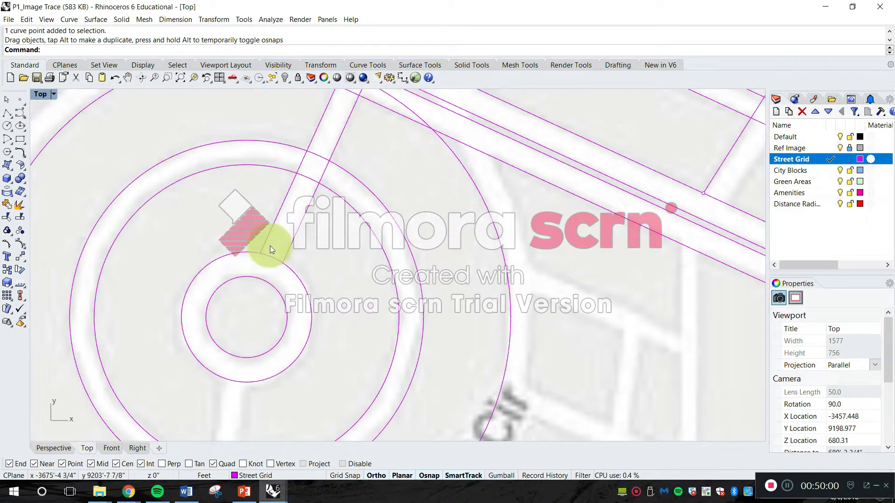
scroll(336, 320, down, 1)
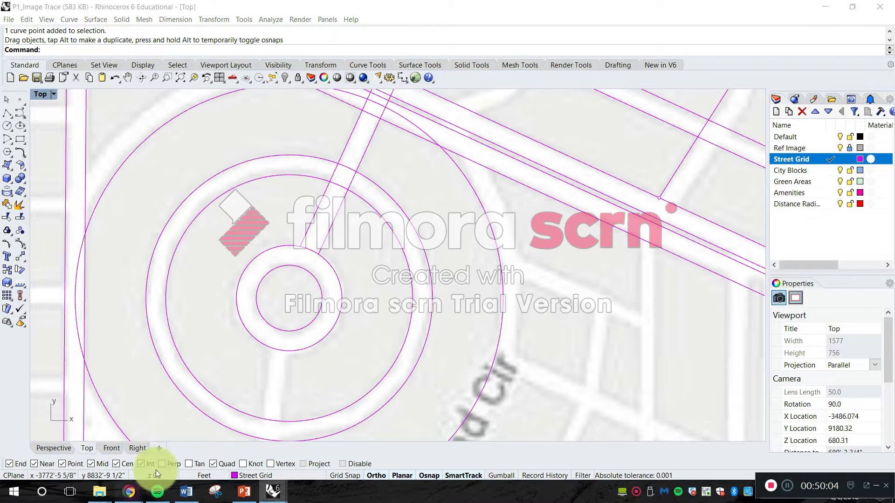
- Switch to the Google Maps satellite view and examine Hastings Dr, its median and the junctions with Cumberland Cir and Crescent Cir
mouse_move(140, 495)
click(85, 457)
drag(414, 122, 396, 345)
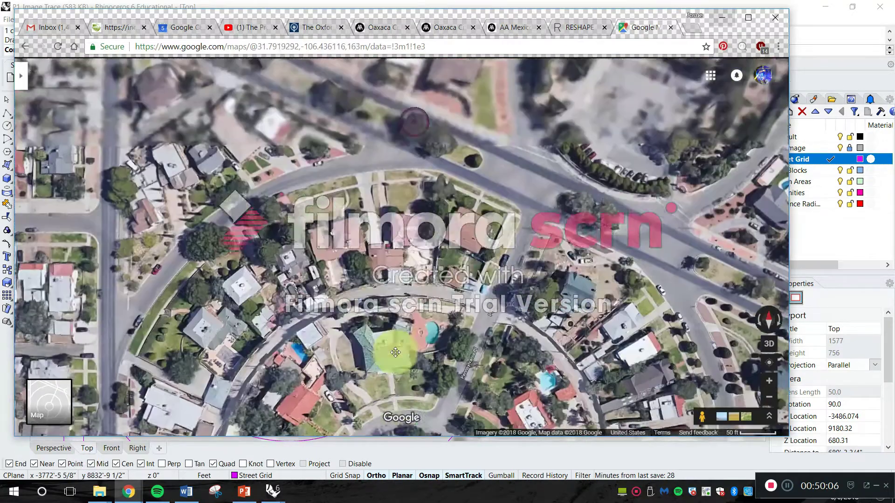
drag(498, 77, 473, 181)
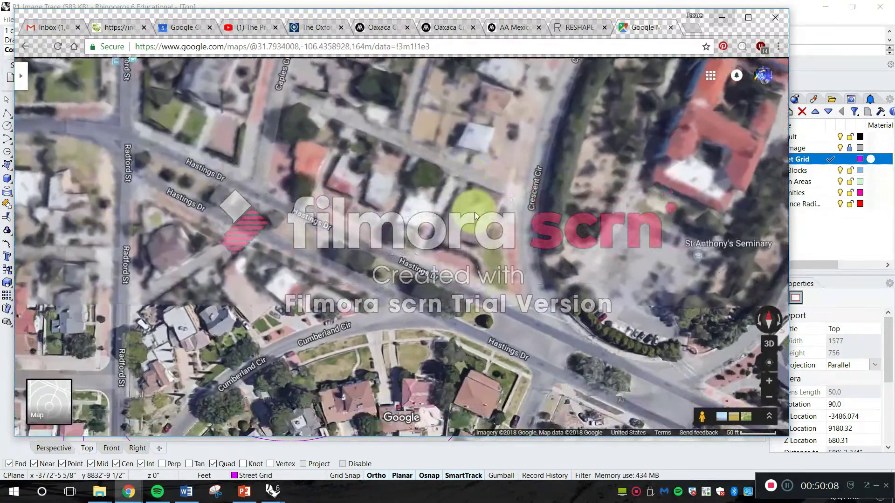
scroll(473, 181, down, 2)
drag(560, 166, 561, 184)
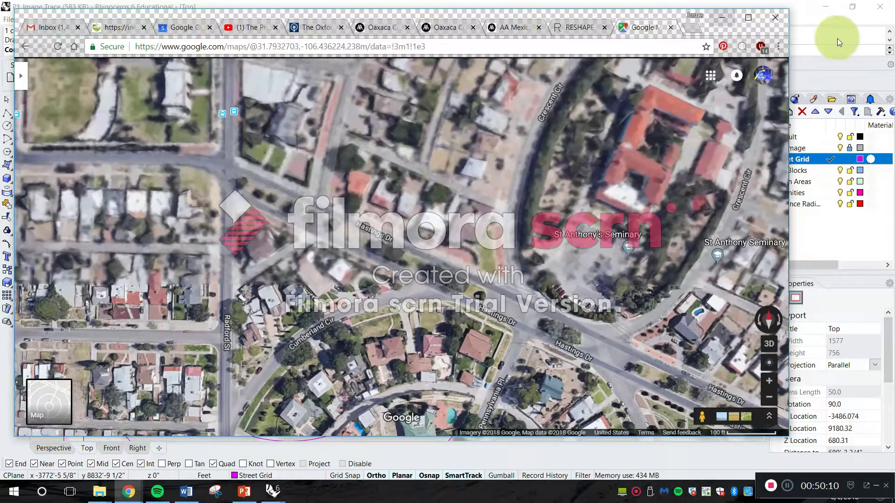
- Return to Rhino and compare the traced diagonal street, parallel streets and rings with the reference map
click(808, 25)
scroll(447, 167, down, 4)
right_drag(436, 173, 406, 316)
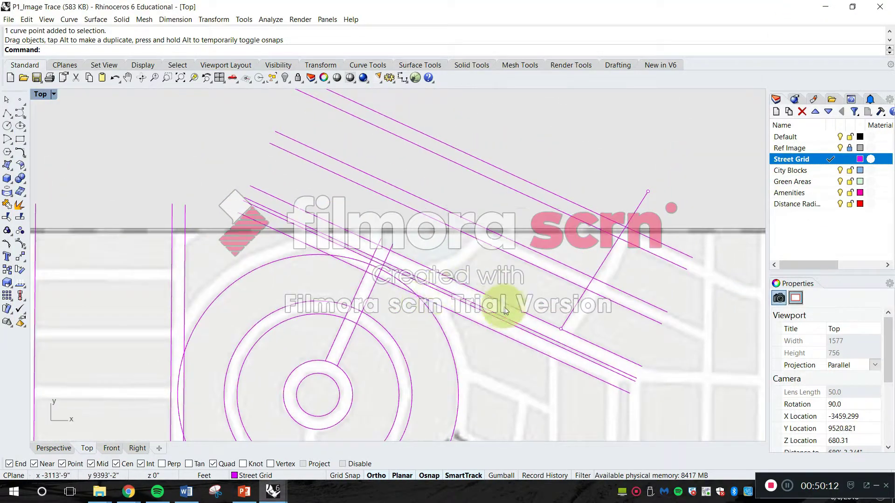
right_drag(565, 305, 516, 201)
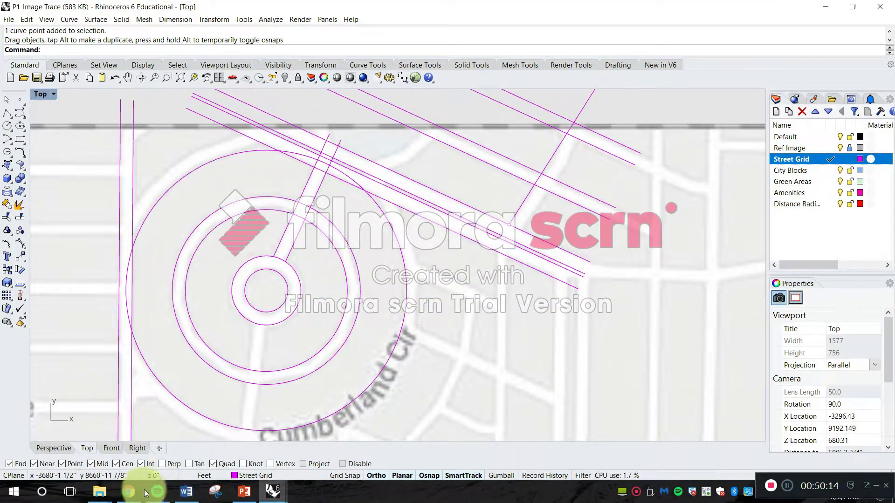
mouse_move(127, 494)
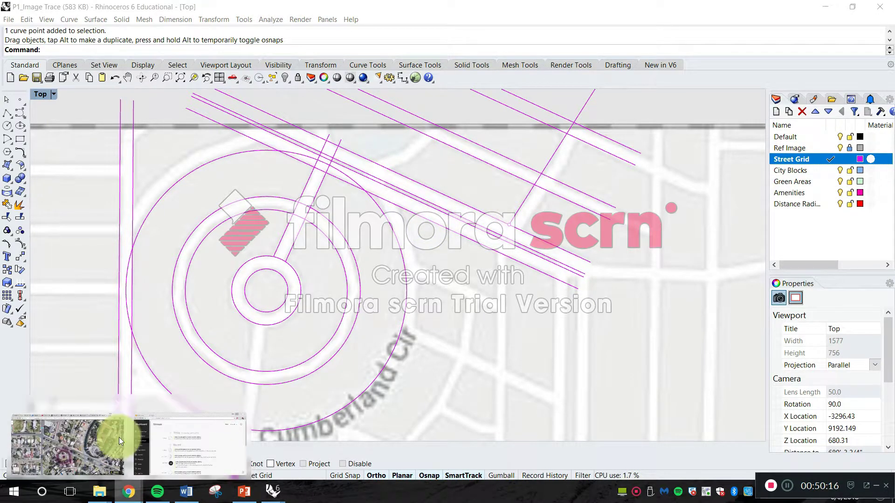
- Switch to the Google Maps satellite view and examine Hastings Dr, Caples Cir and the junctions with Cumberland Cir and Chesterfield Ave
click(119, 433)
drag(584, 275, 517, 153)
drag(617, 222, 544, 197)
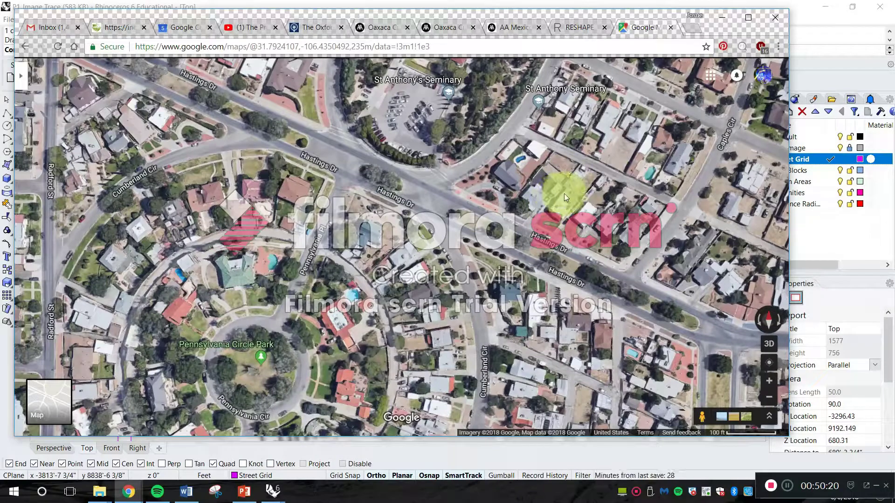
scroll(564, 194, up, 1)
drag(396, 260, 350, 194)
drag(701, 226, 494, 309)
drag(330, 359, 322, 290)
scroll(322, 289, up, 2)
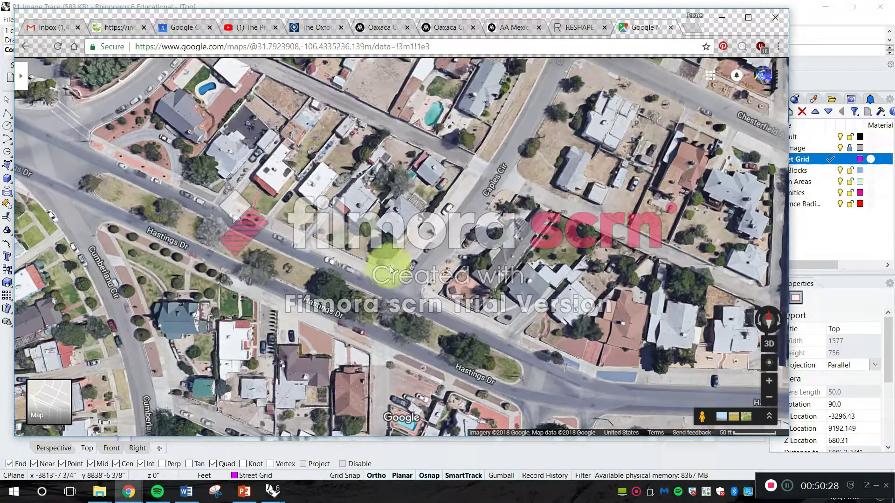
drag(429, 211, 351, 262)
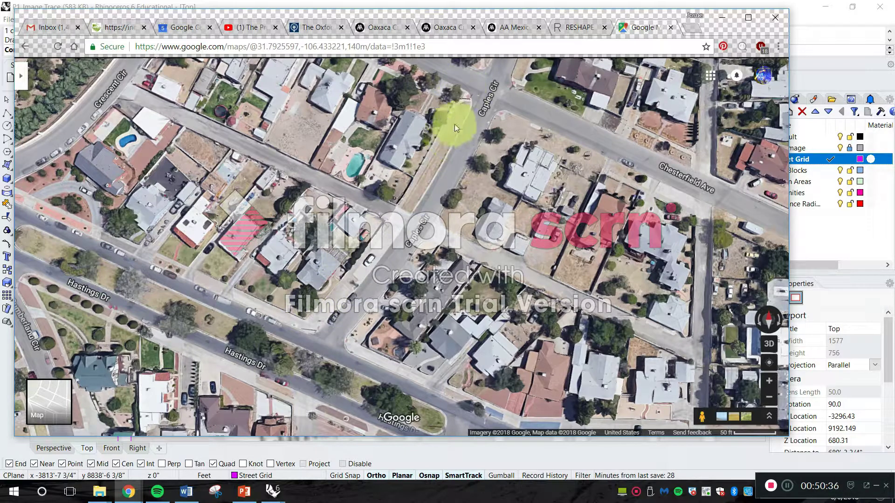
- Return to Rhino and delete the straight cross-street line drawn over Caples Cir northeast of the roundabout
click(609, 1)
right_drag(403, 198, 315, 209)
scroll(473, 161, up, 4)
click(451, 172)
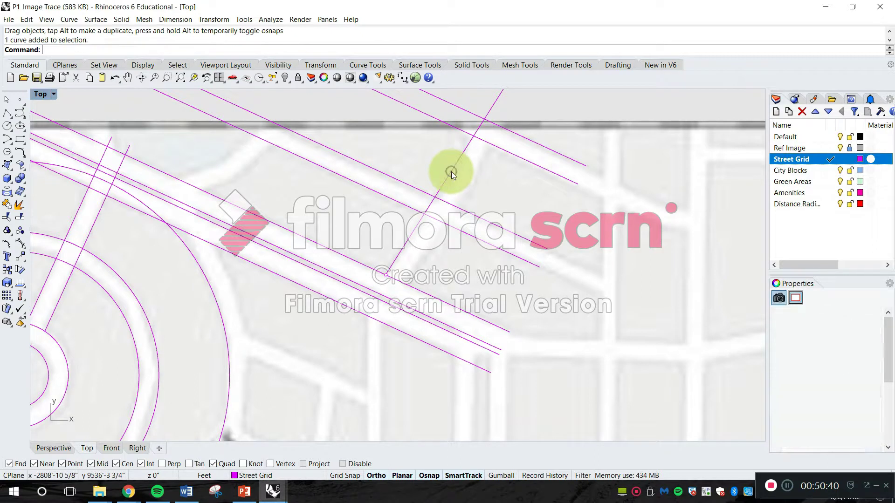
key(Delete)
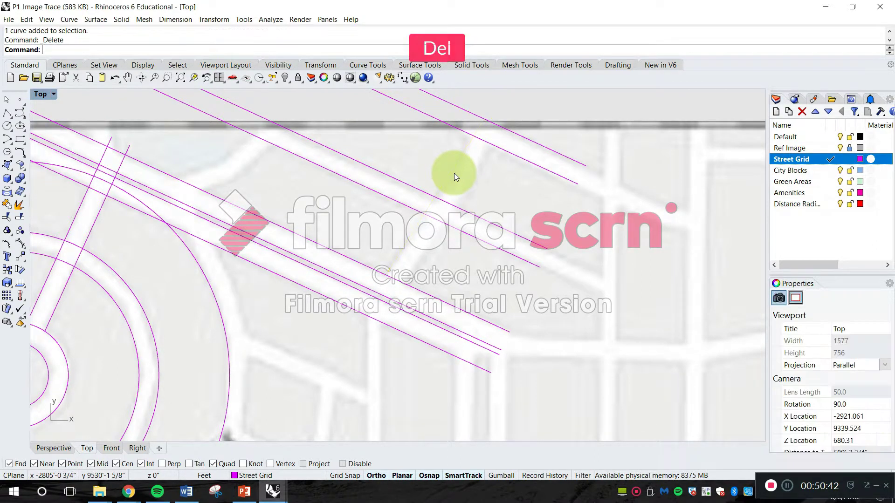
- Draw a start-end-point arc along the west edge of Caples Cir, from the diagonal street's north edge to beyond the reference map's upper boundary
right_drag(462, 184, 436, 236)
key(Escape)
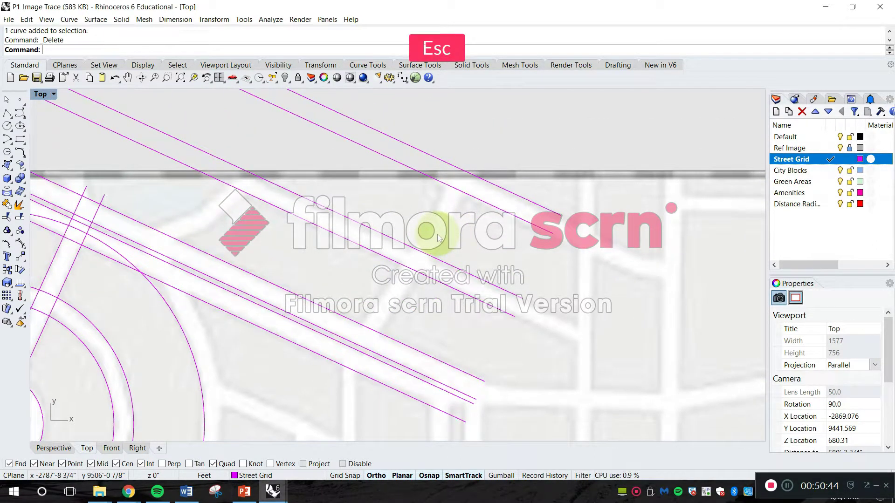
text(ar)
key(Escape)
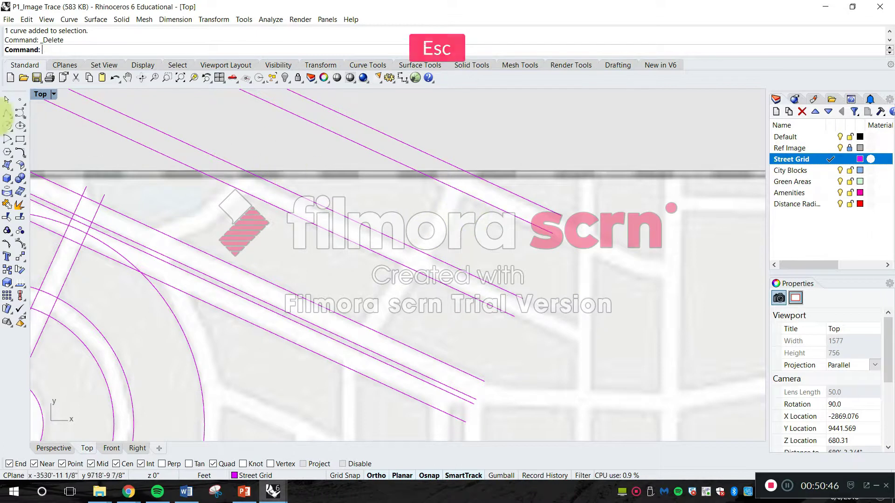
click(13, 149)
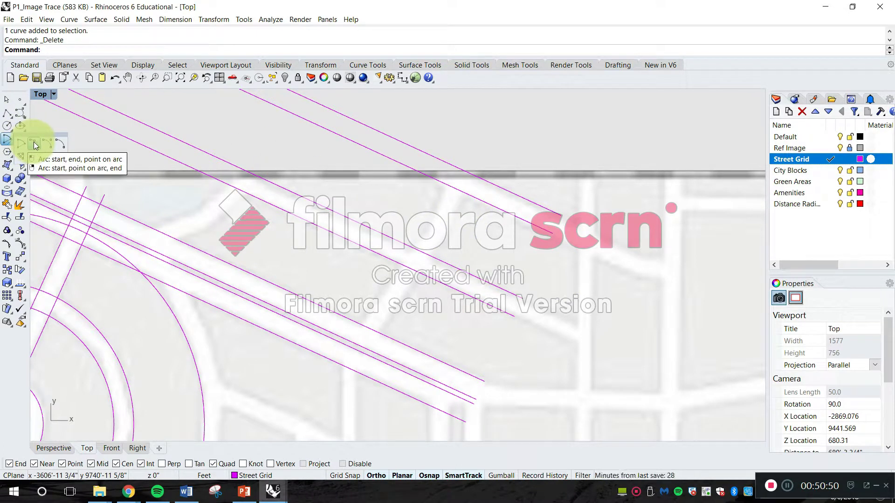
click(35, 145)
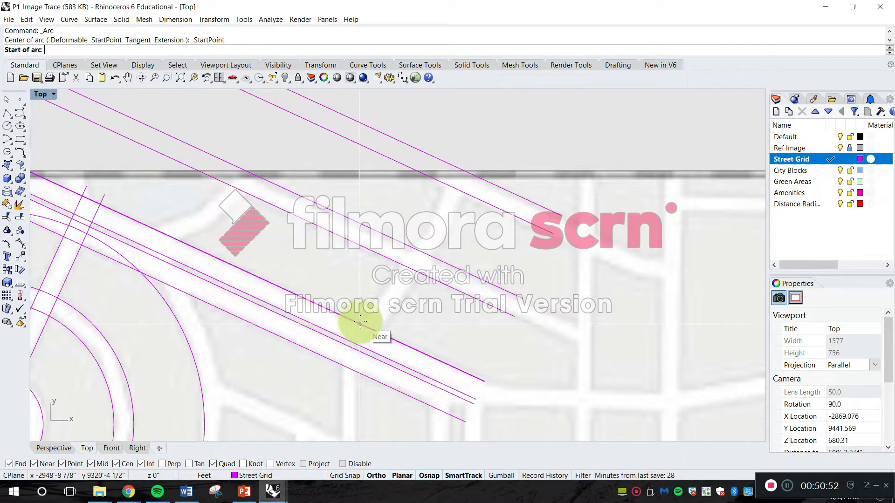
click(360, 322)
key(shift)
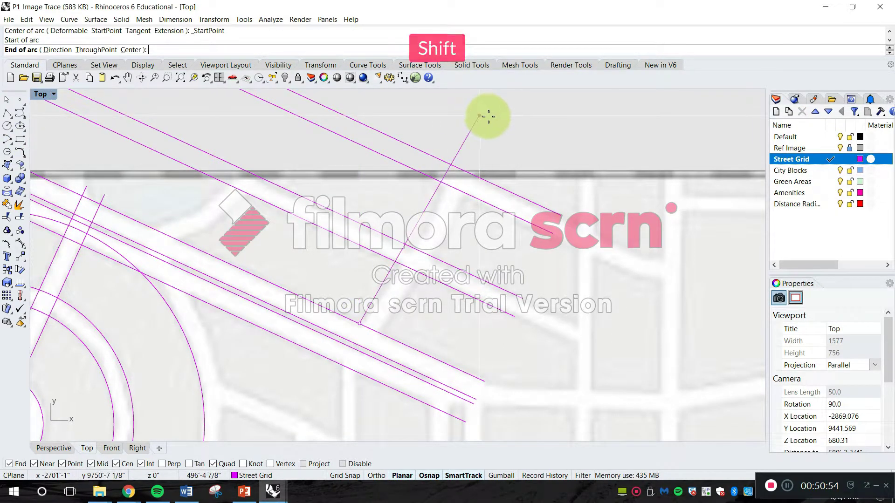
click(479, 101)
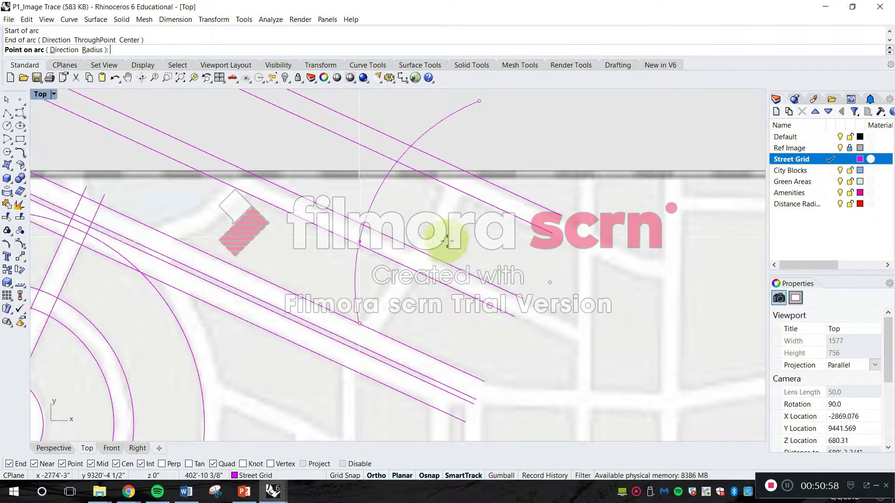
key(shift)
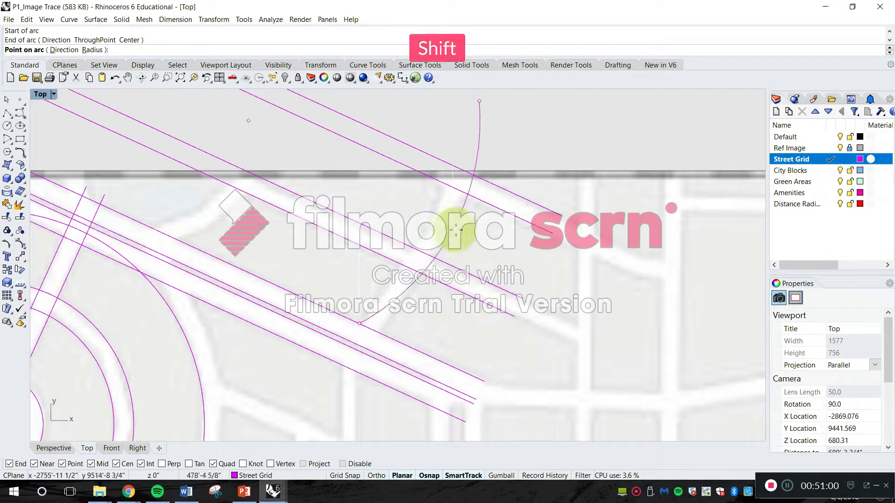
click(431, 227)
right_drag(488, 350, 454, 340)
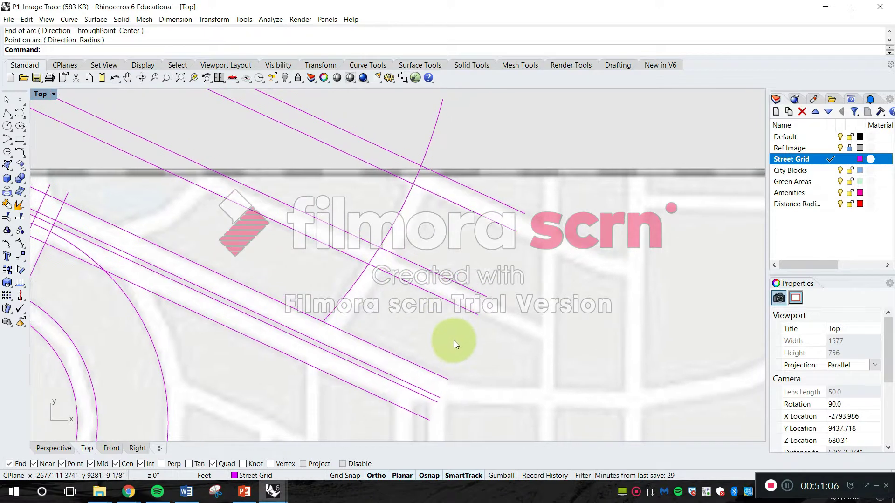
- Offset the cross-street arc 41' to the east to form the street's other edge
text(of)
key(Return)
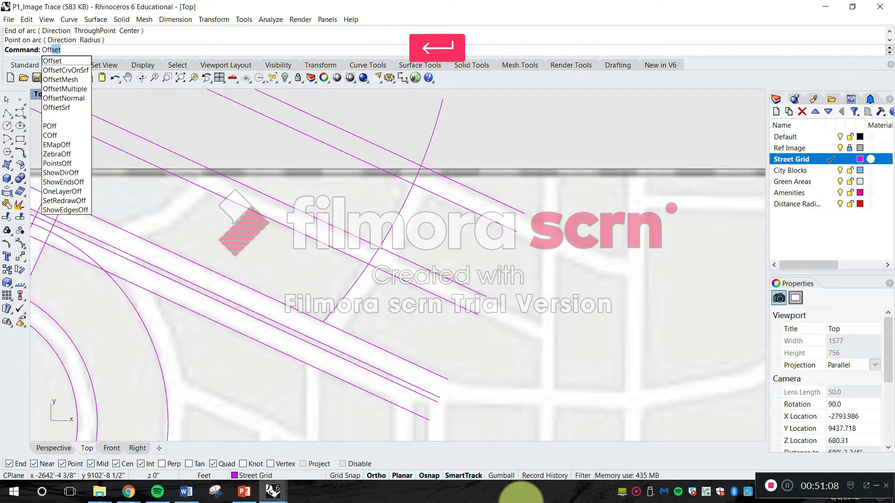
text(41')
key(Return)
click(391, 228)
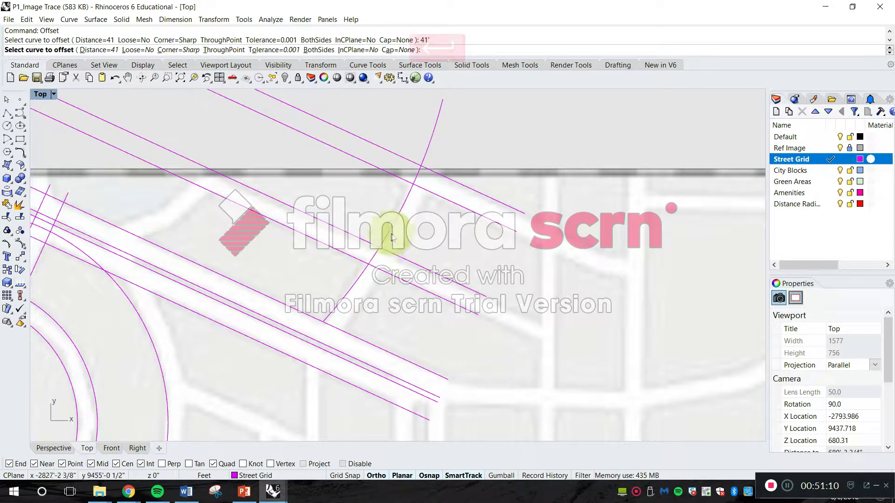
click(463, 266)
right_drag(461, 266, 508, 250)
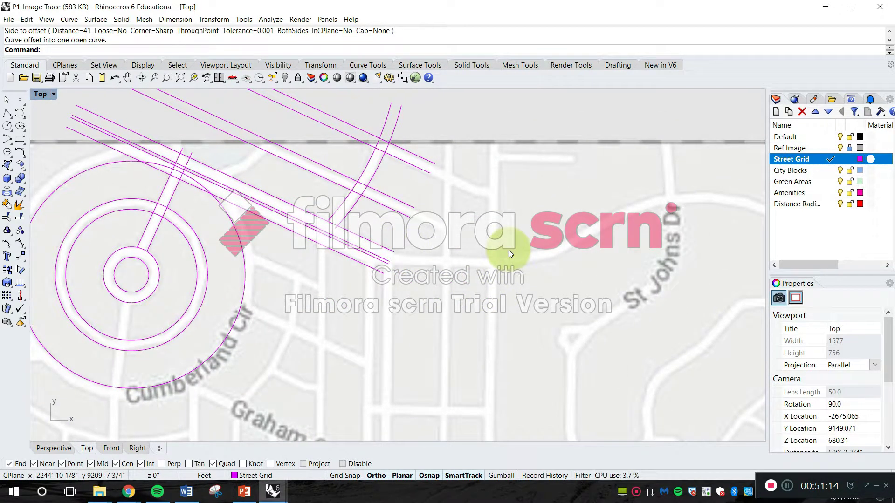
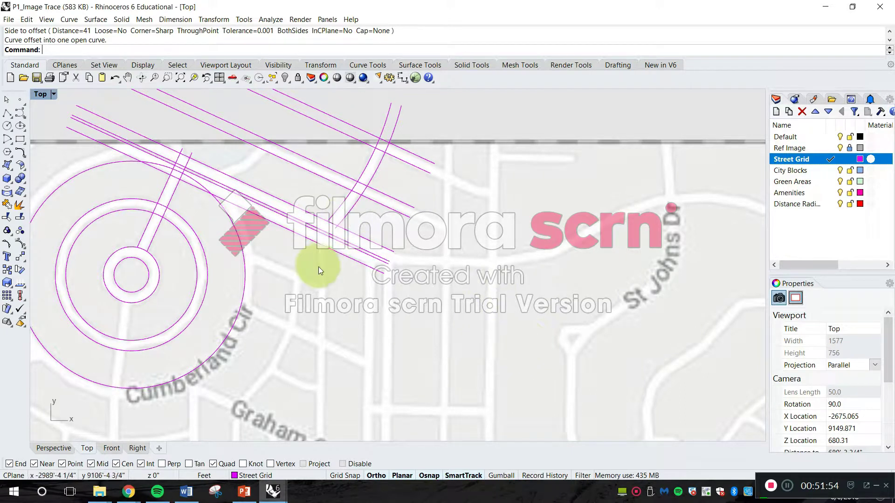
- Offset the largest roundabout circle outward by 41' to form the outer edge of Cumberland Cir
scroll(412, 154, down, 10)
scroll(413, 143, down, 3)
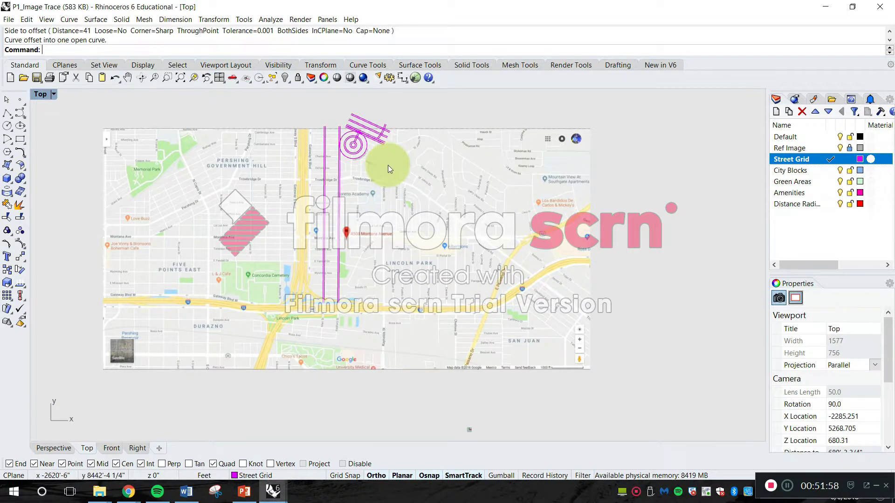
scroll(310, 142, up, 10)
scroll(306, 238, up, 10)
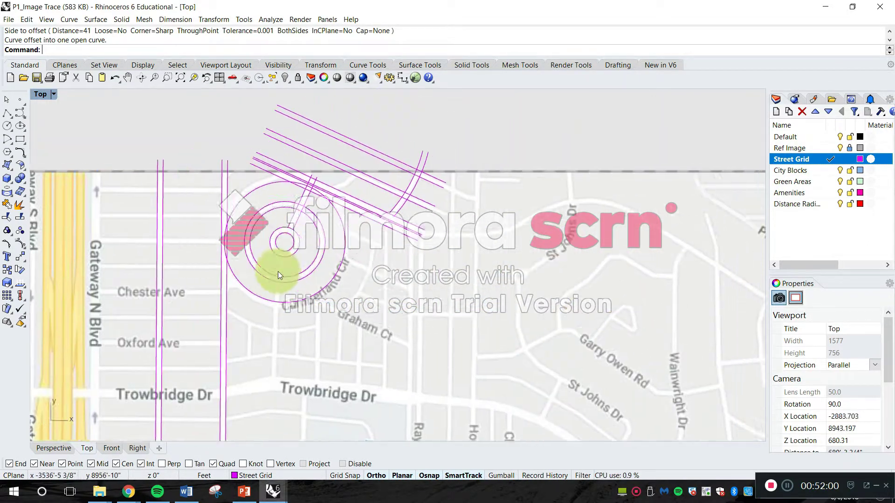
right_drag(307, 236, 293, 280)
scroll(220, 188, down, 3)
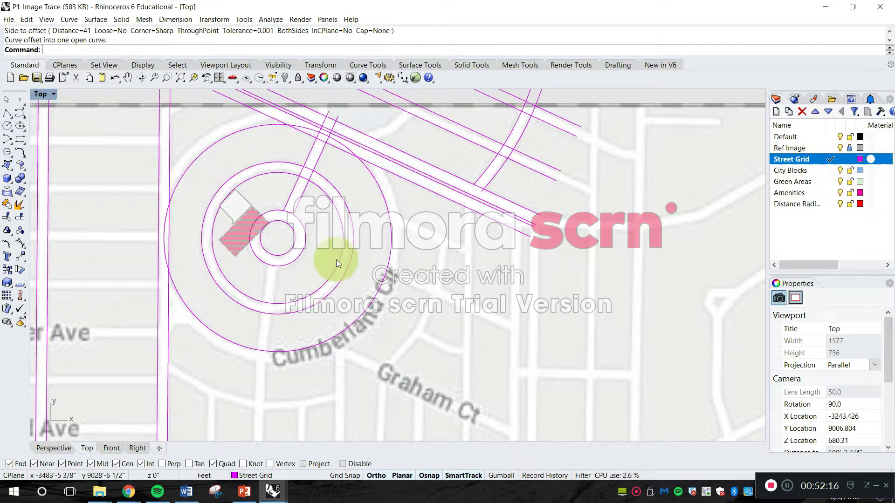
right_drag(267, 225, 263, 241)
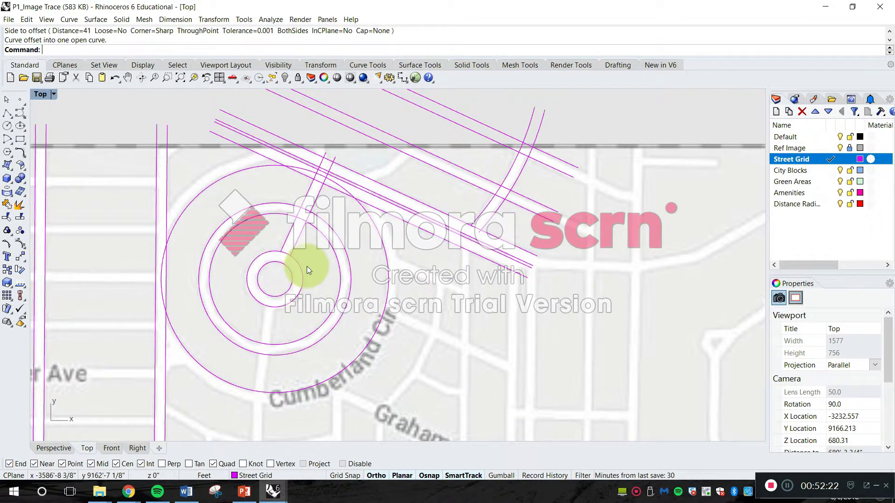
key(Escape)
text(of)
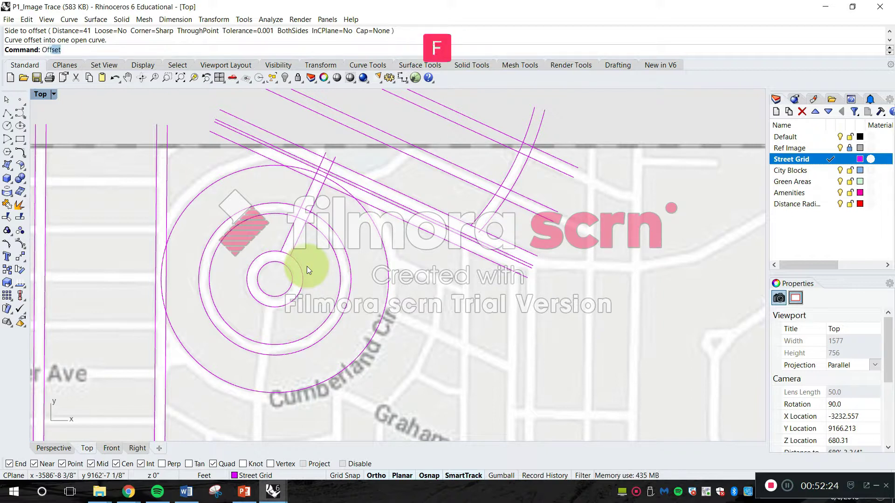
key(Return)
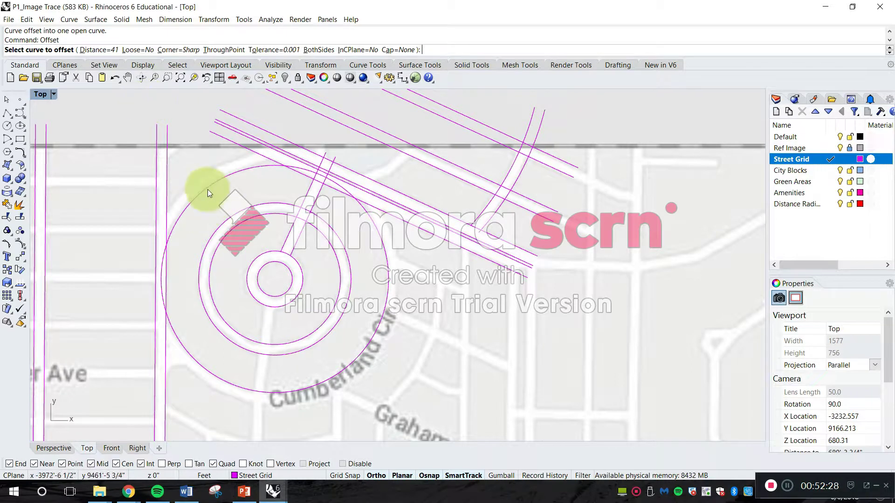
click(207, 188)
click(202, 182)
key(Escape)
right_drag(462, 367, 469, 331)
scroll(250, 133, up, 5)
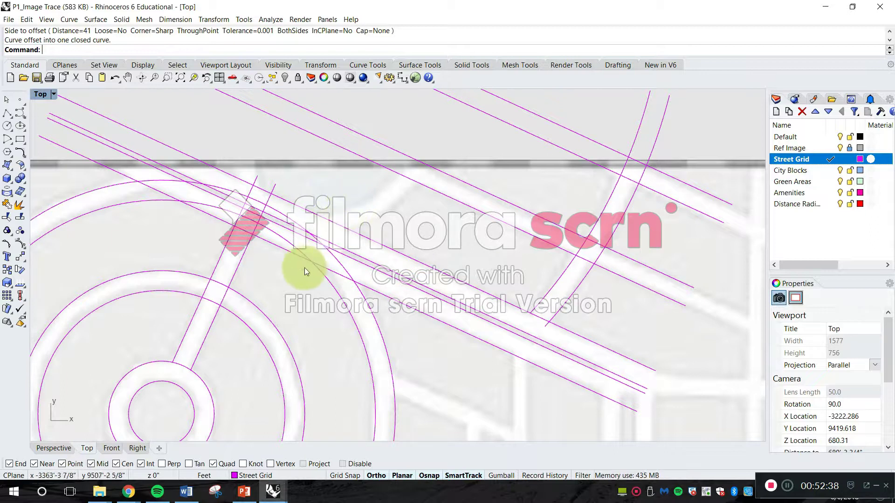
right_drag(267, 276, 299, 215)
scroll(356, 282, down, 3)
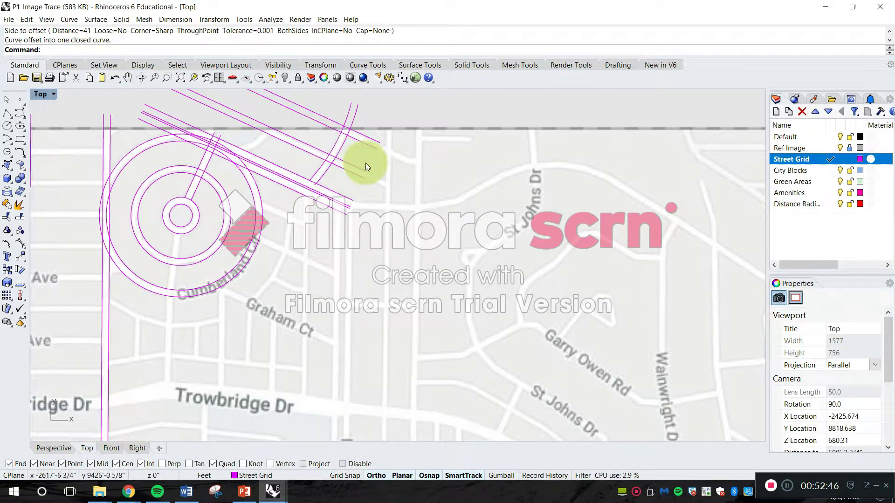
scroll(436, 177, down, 3)
right_drag(440, 184, 388, 160)
scroll(384, 186, up, 2)
key(Escape)
text(line)
key(Return)
key(Escape)
scroll(420, 327, down, 2)
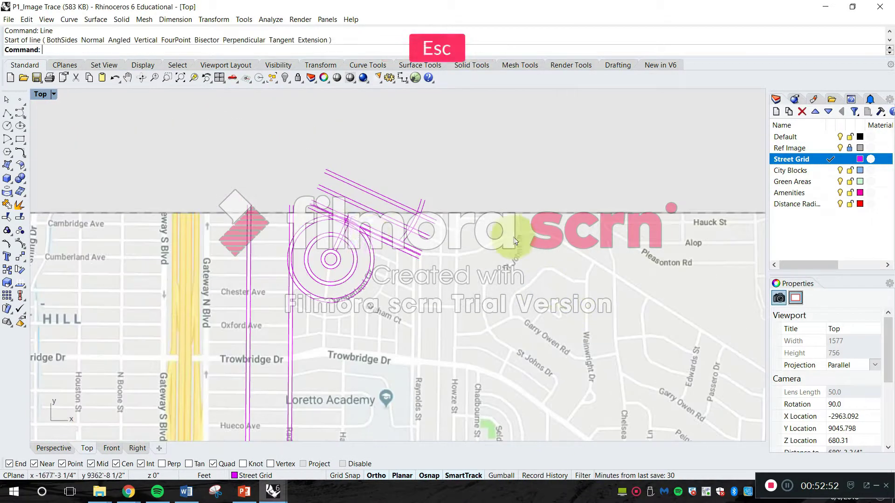
- Copy the pair of vertical street lines just west of the roundabout about 1844 ft east, onto the farther north-south street beyond the diagonal streets
right_drag(289, 172, 316, 221)
text(Copy)
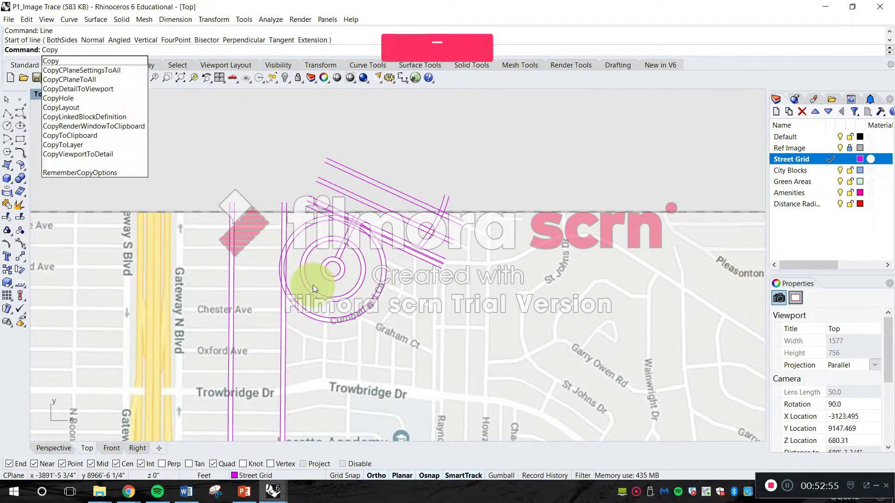
key(Return)
scroll(279, 194, up, 4)
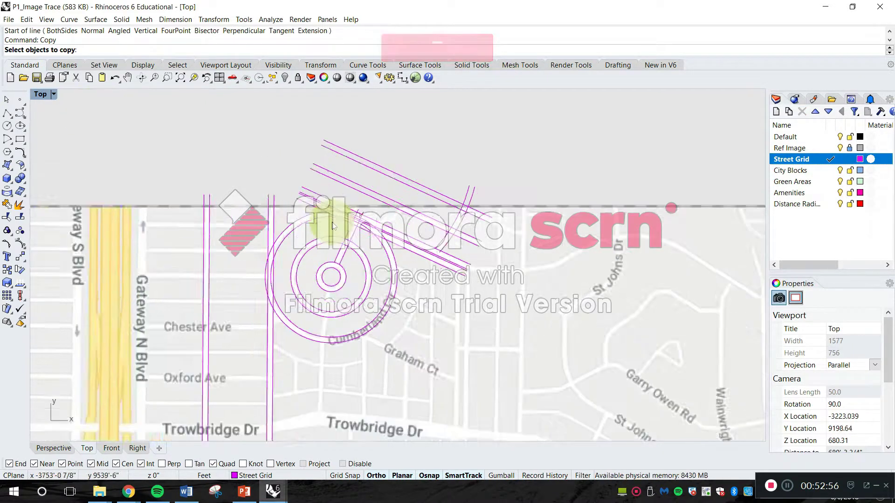
click(260, 190)
scroll(247, 141, down, 3)
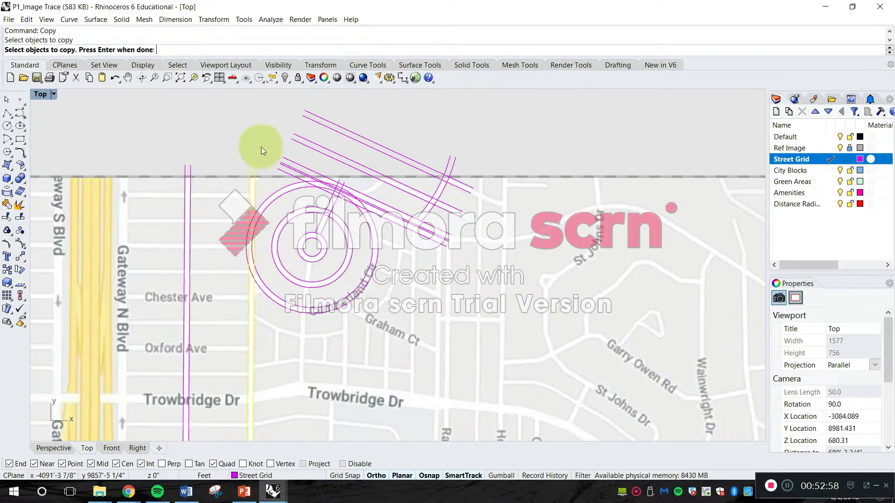
scroll(192, 178, up, 4)
key(Return)
click(184, 145)
right_drag(314, 155, 154, 145)
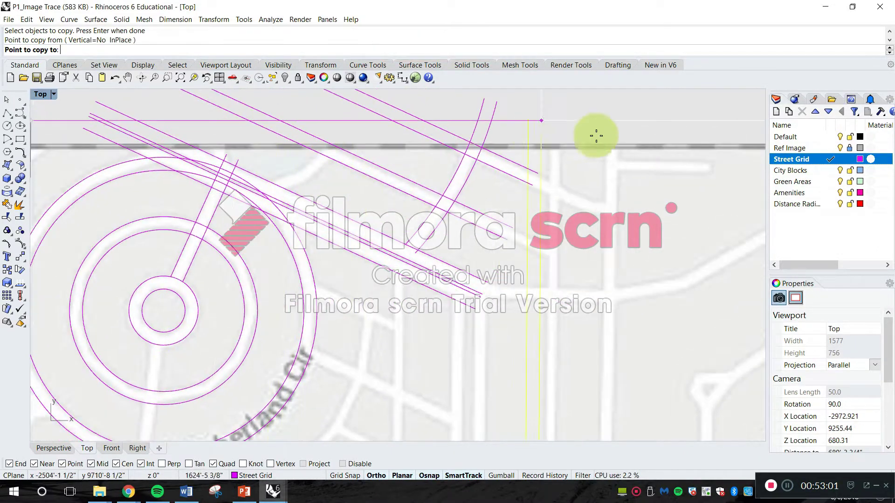
click(618, 107)
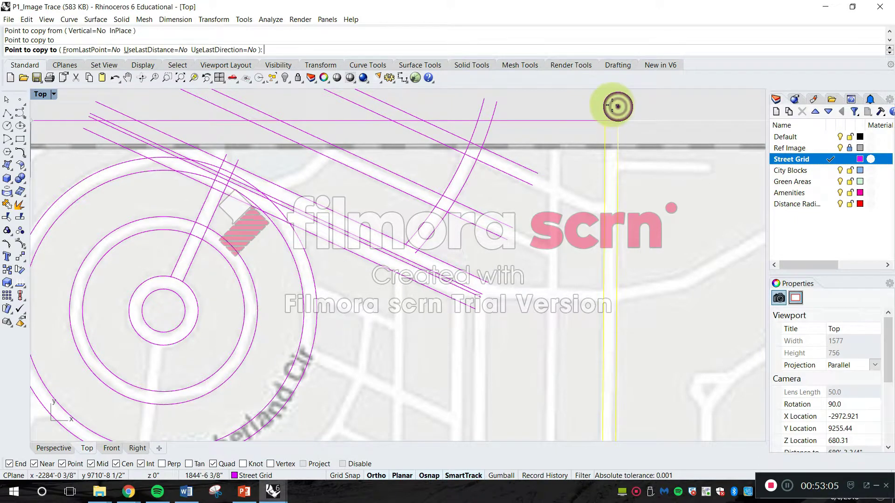
- Place another copy of the vertical street pair on the nearer north-south street east of the diagonal streets and finish copying
click(561, 93)
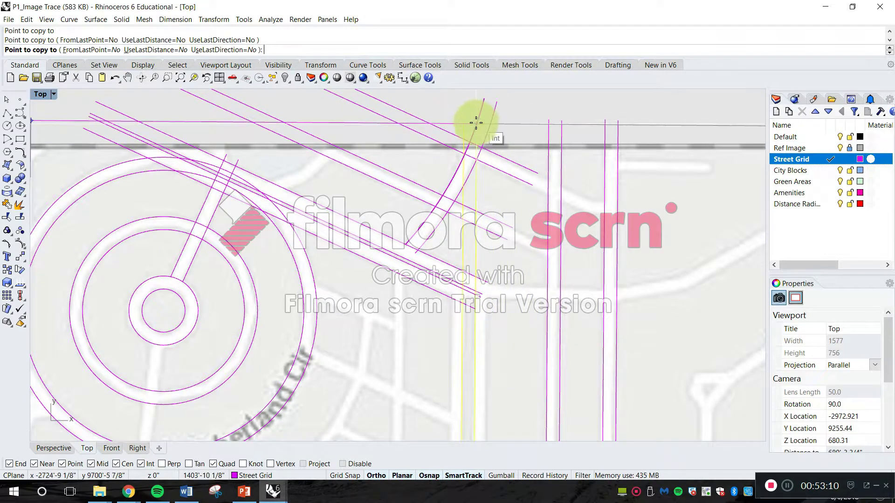
scroll(487, 124, up, 2)
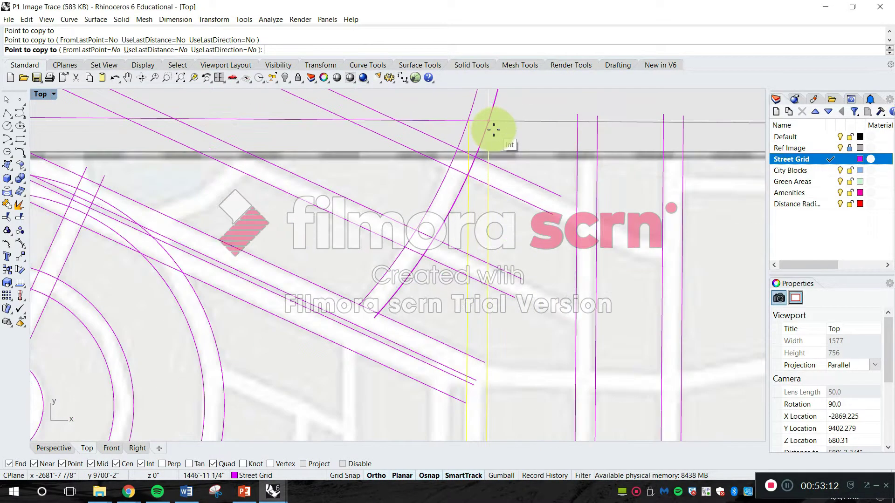
scroll(468, 123, down, 2)
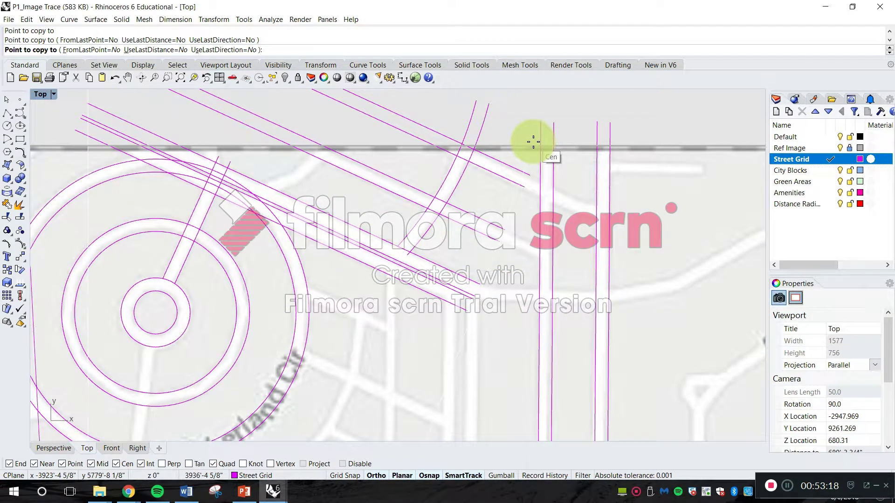
key(Escape)
right_drag(561, 211, 374, 195)
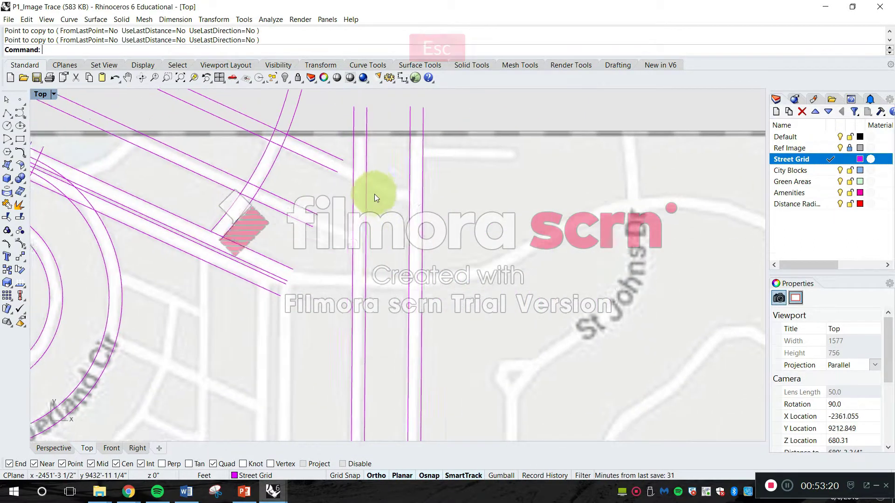
- Extend the lower pair of diagonal street lines to the west edge of the nearer north-south street
scroll(393, 169, down, 3)
scroll(511, 251, up, 3)
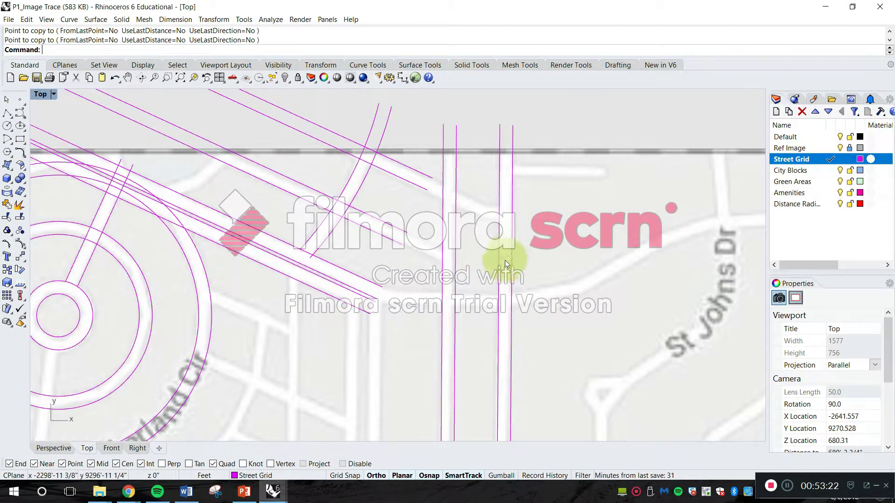
scroll(505, 260, up, 2)
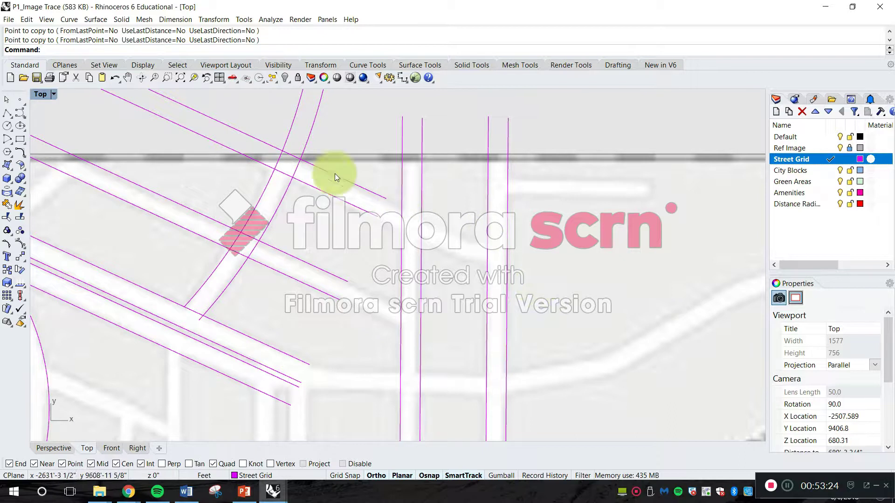
scroll(371, 242, up, 3)
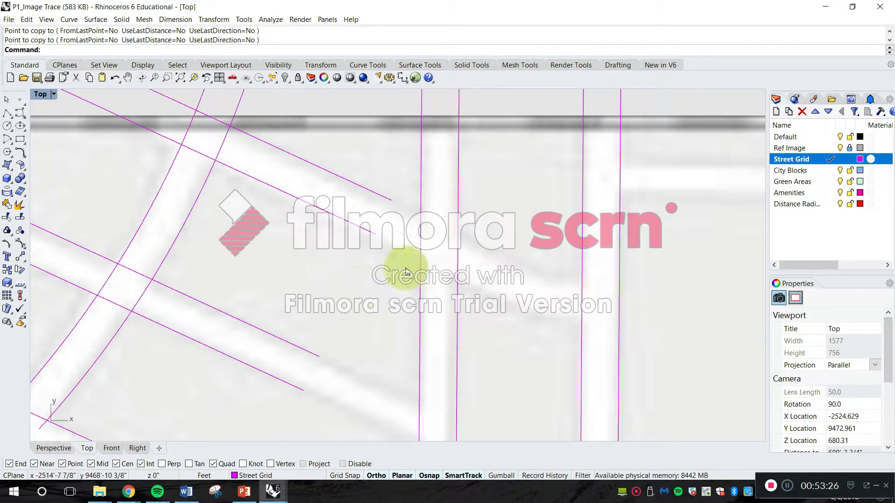
right_drag(400, 250, 345, 207)
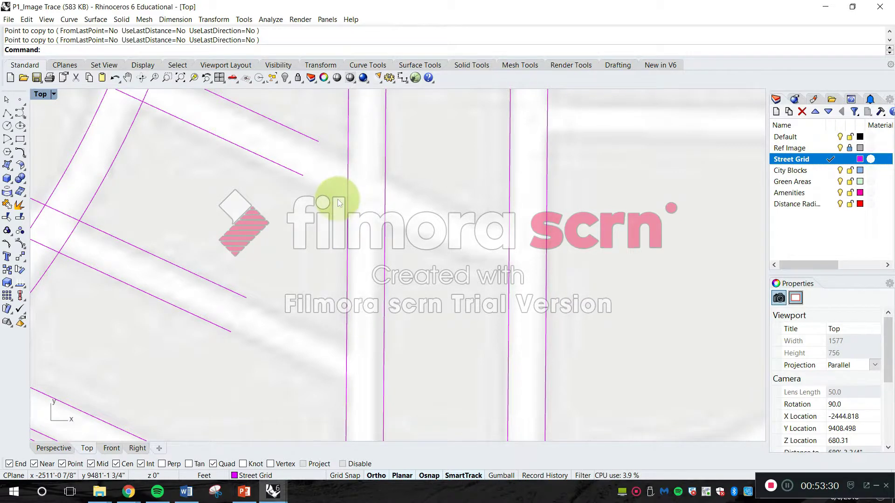
key(Escape)
text(Extend)
key(Return)
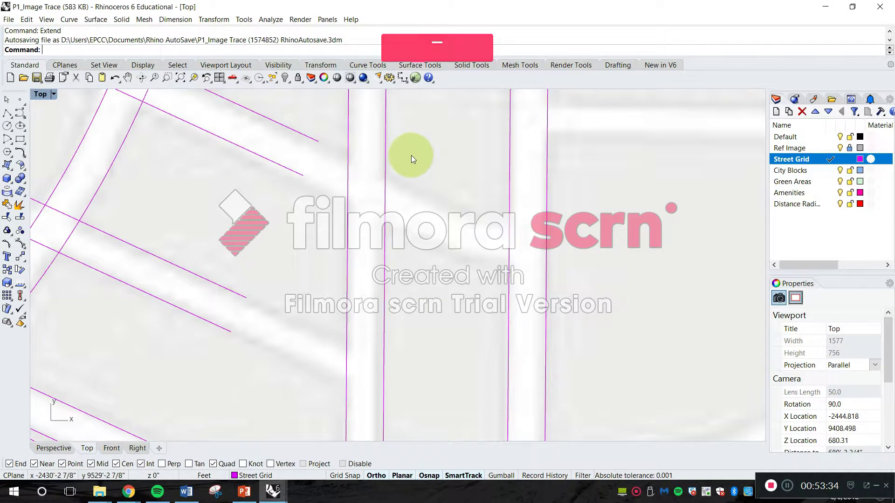
scroll(365, 222, down, 3)
scroll(342, 224, up, 3)
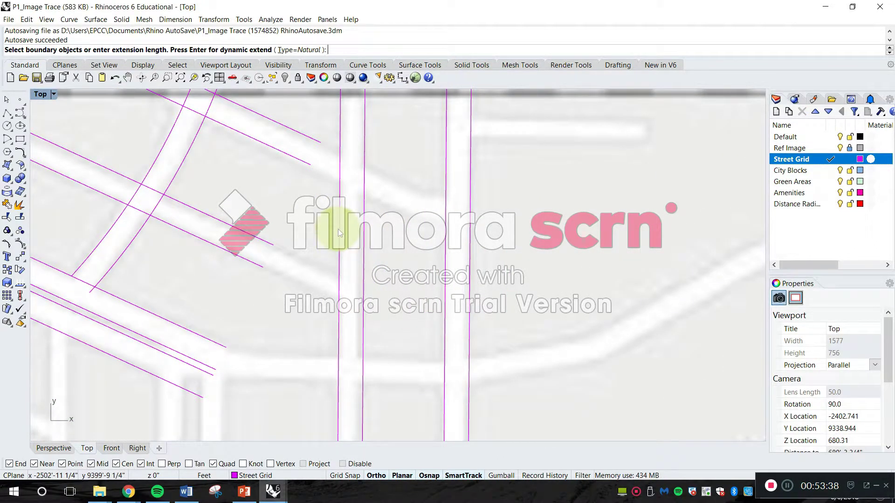
click(339, 228)
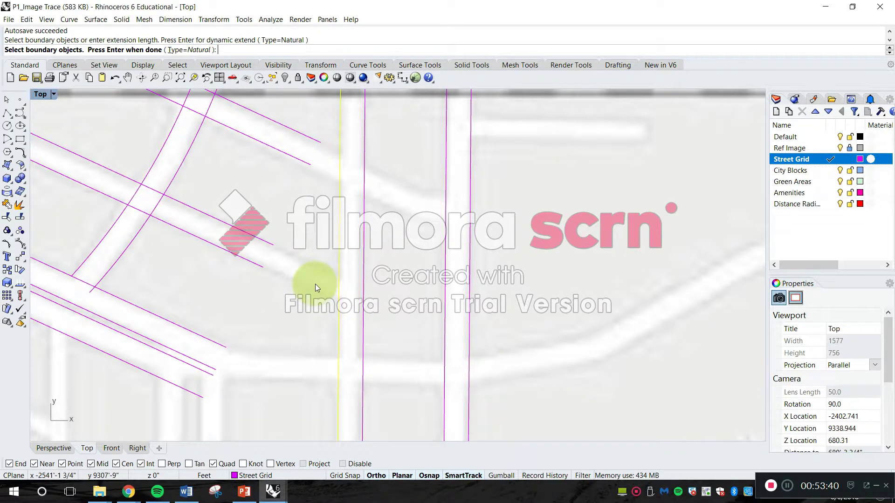
key(Return)
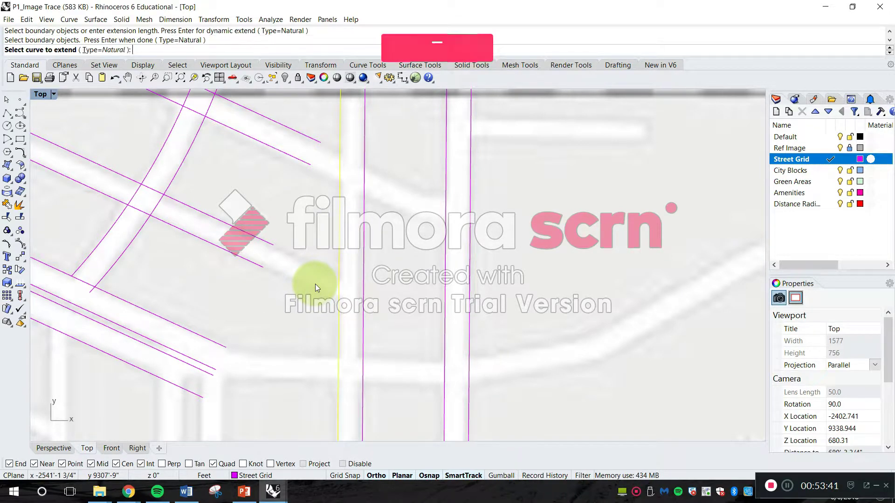
click(258, 269)
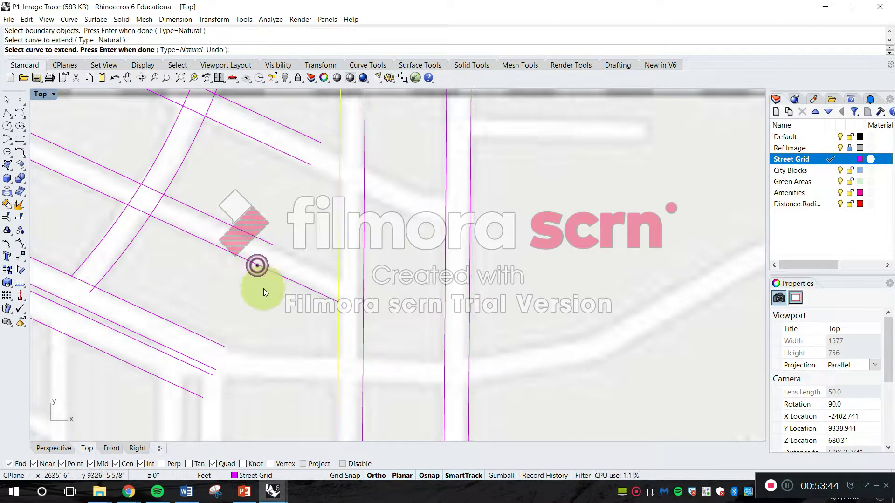
click(268, 246)
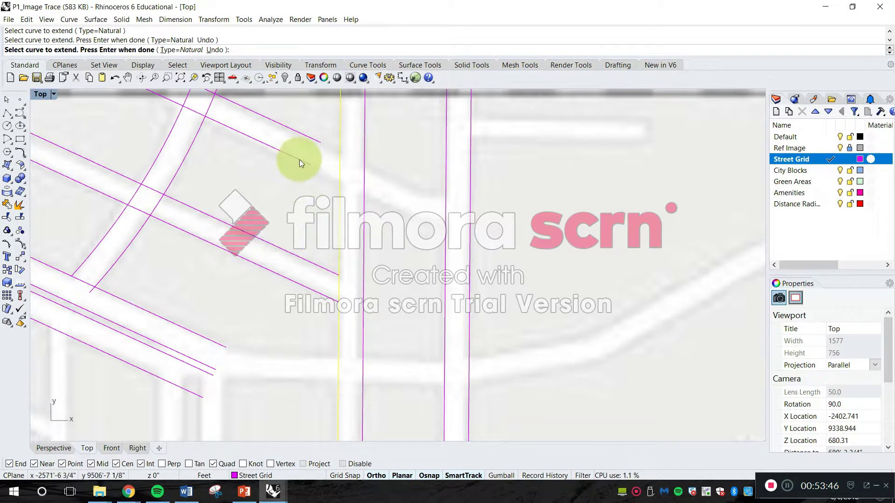
- Extend the upper pair of diagonal street lines to the same north-south street edge and finish extending
click(299, 159)
right_drag(312, 139, 307, 184)
right_click(313, 222)
- Extend the upper pair of diagonal street lines across the nearer street to the west edge of the farther north-south street
right_drag(307, 244, 358, 326)
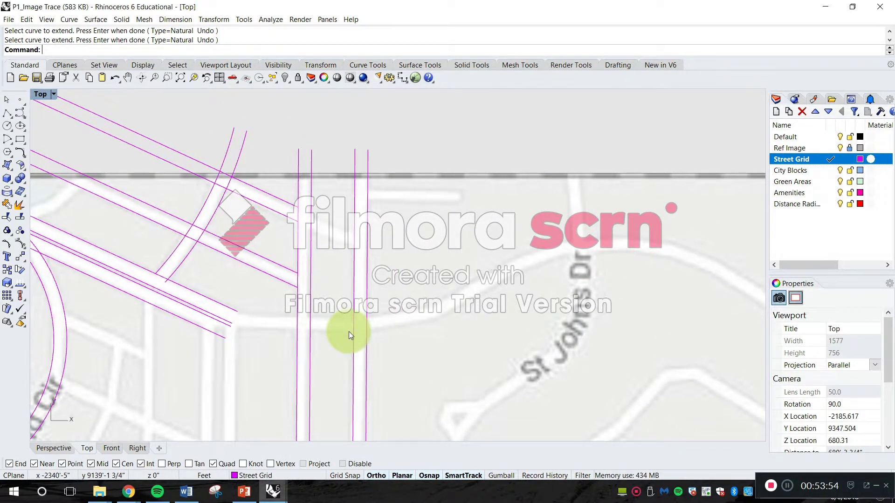
scroll(349, 215, up, 3)
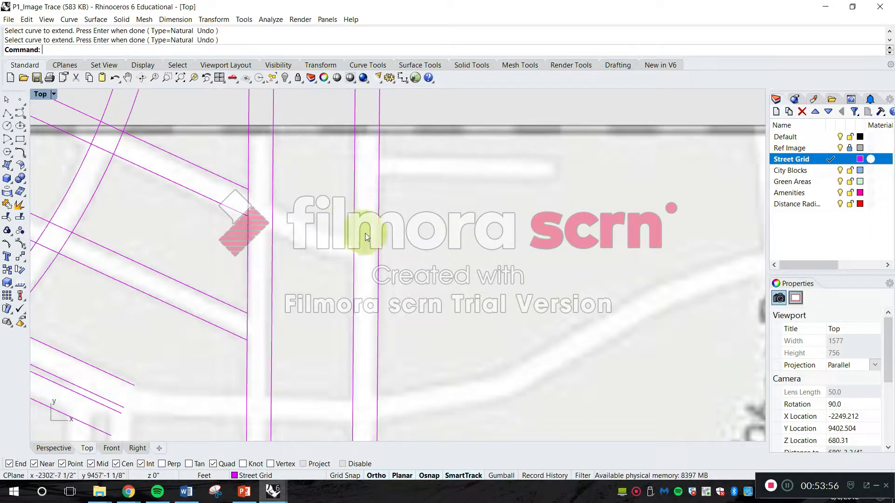
key(Escape)
text(Extend)
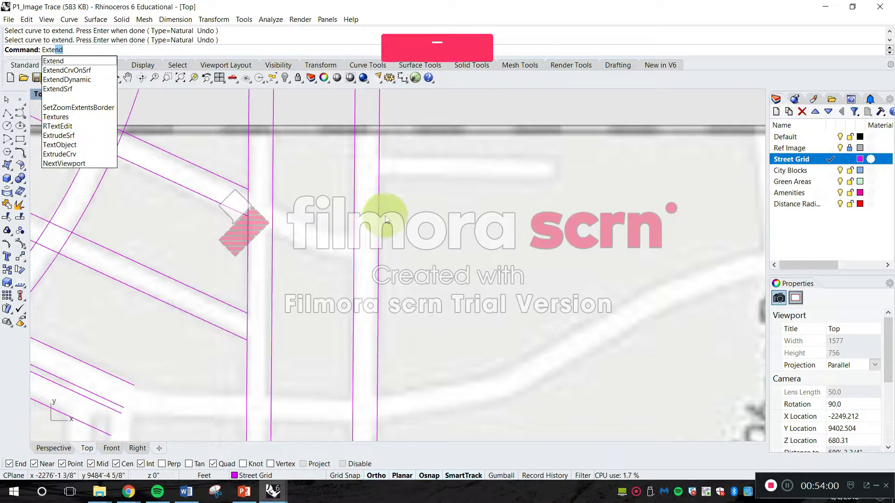
key(Return)
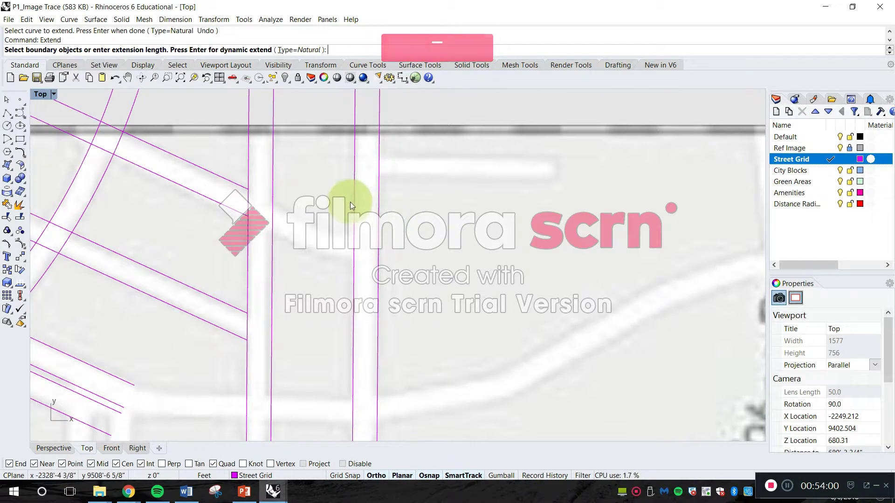
click(354, 203)
key(Return)
click(227, 208)
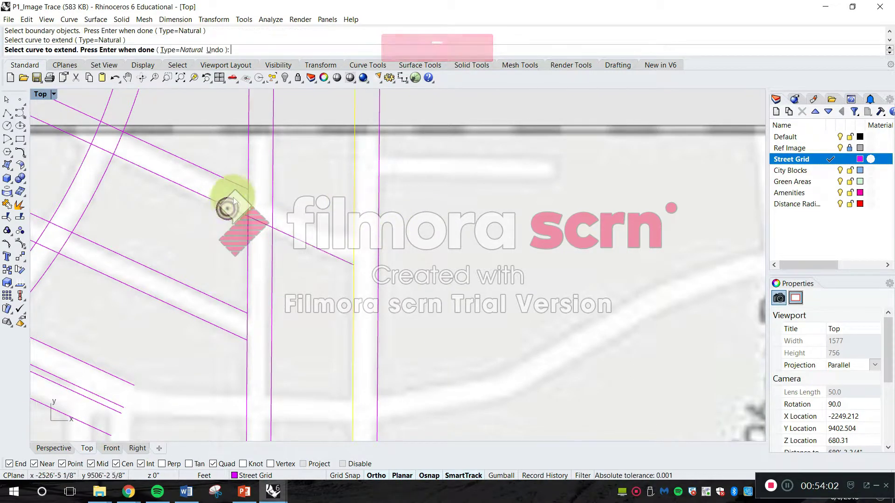
key(Return)
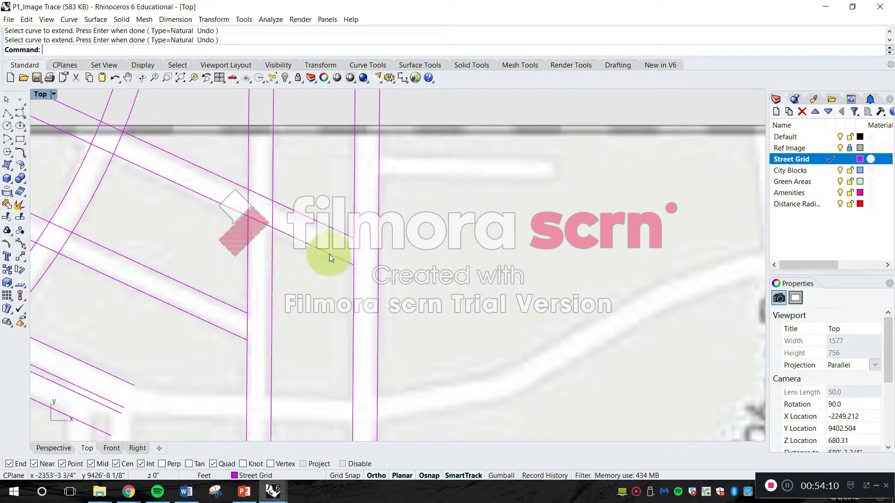
scroll(386, 239, down, 3)
right_drag(334, 187, 412, 152)
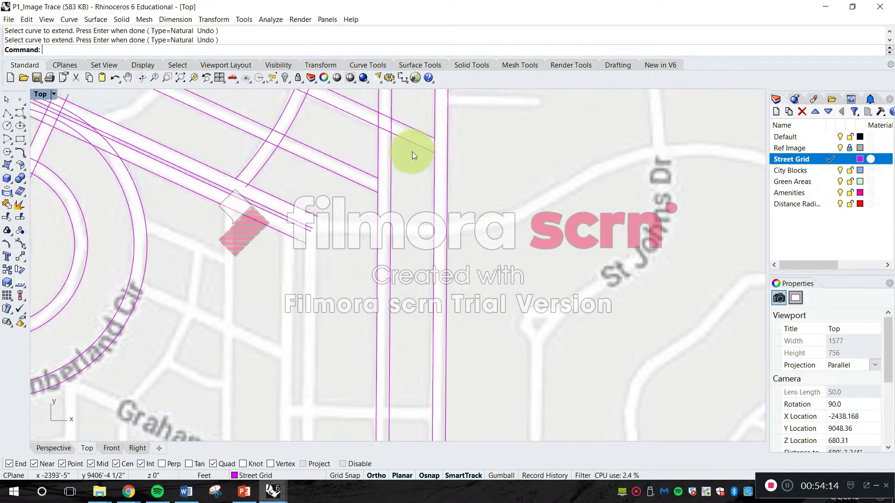
scroll(413, 157, up, 2)
scroll(303, 233, up, 2)
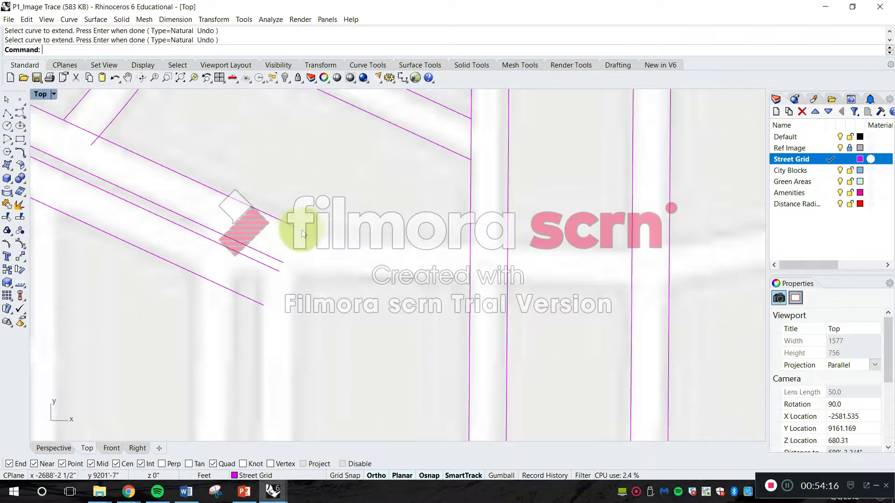
scroll(349, 253, down, 2)
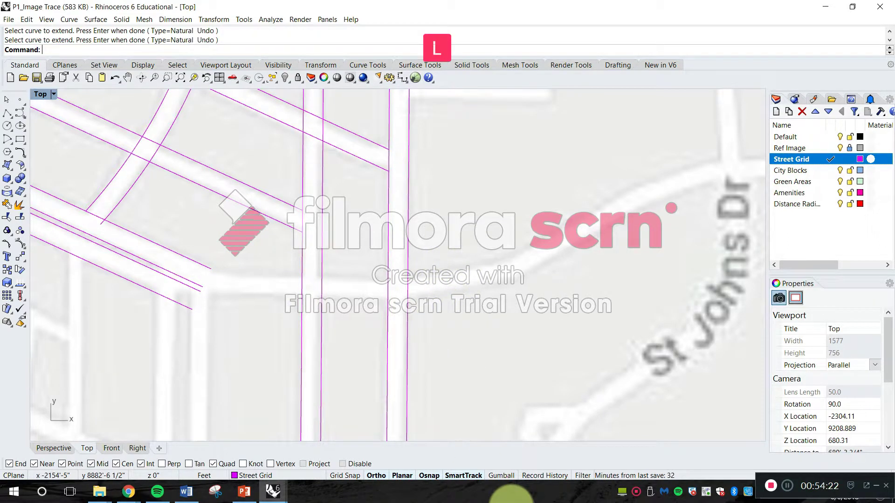
text(L)
key(Return)
click(210, 264)
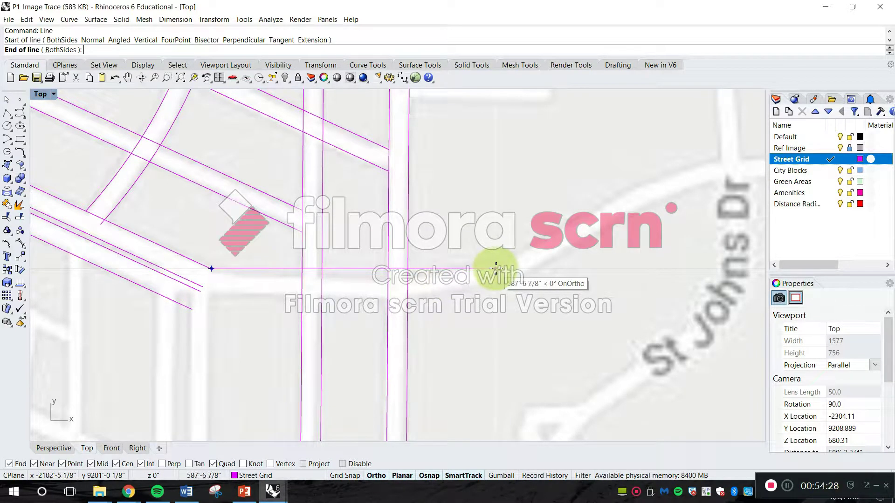
key(Escape)
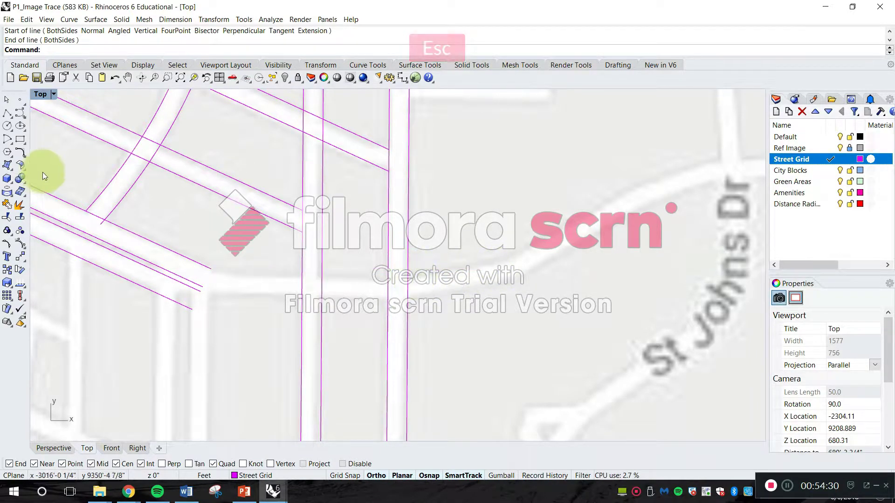
key(a)
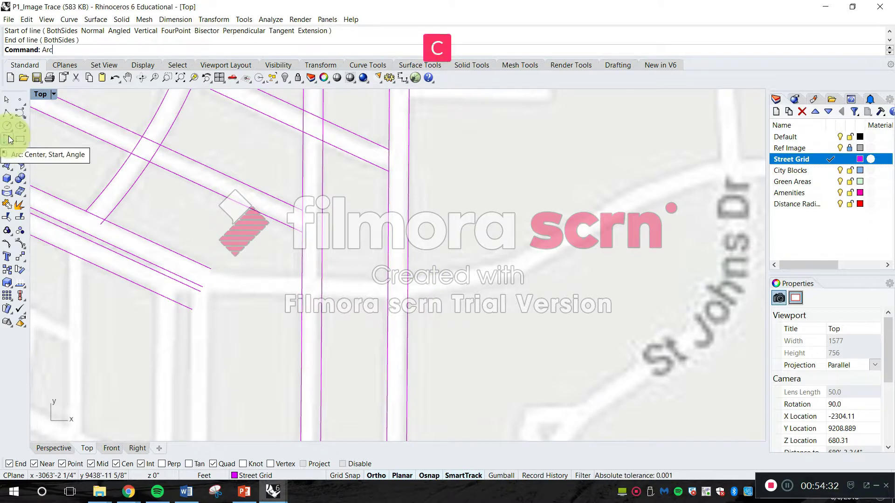
key(Return)
key(Escape)
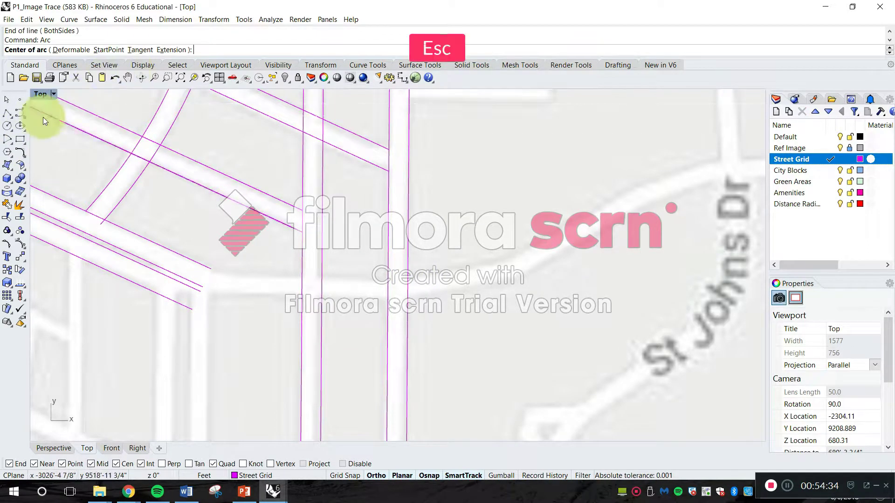
click(12, 143)
key(Escape)
- Draw a start-end-point arc from the wide diagonal street's upper line end along the curved street, ending east of the north-south streets
click(19, 149)
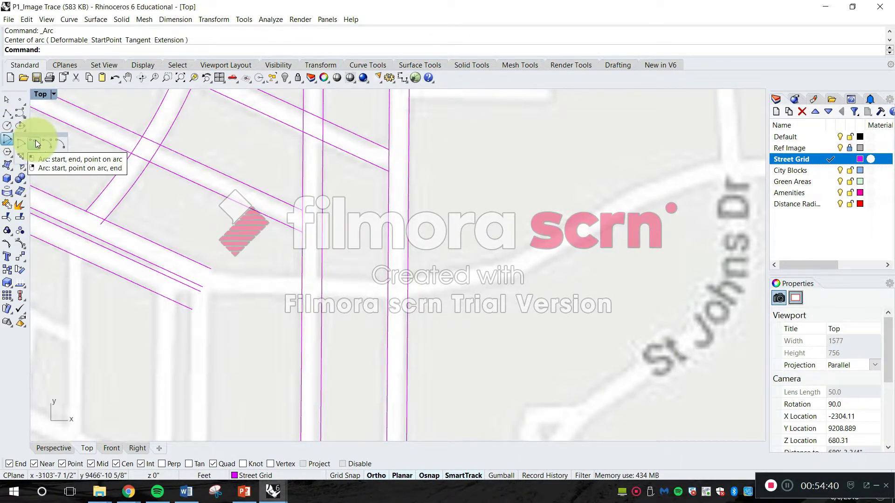
click(37, 144)
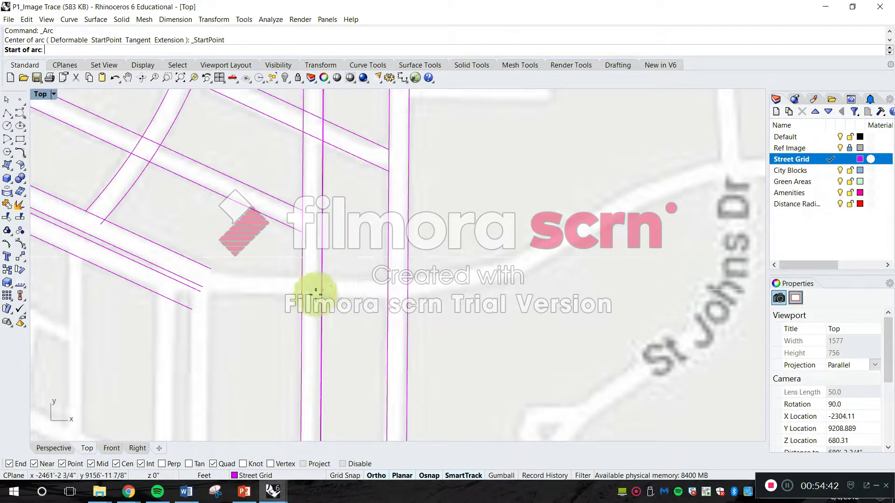
click(211, 269)
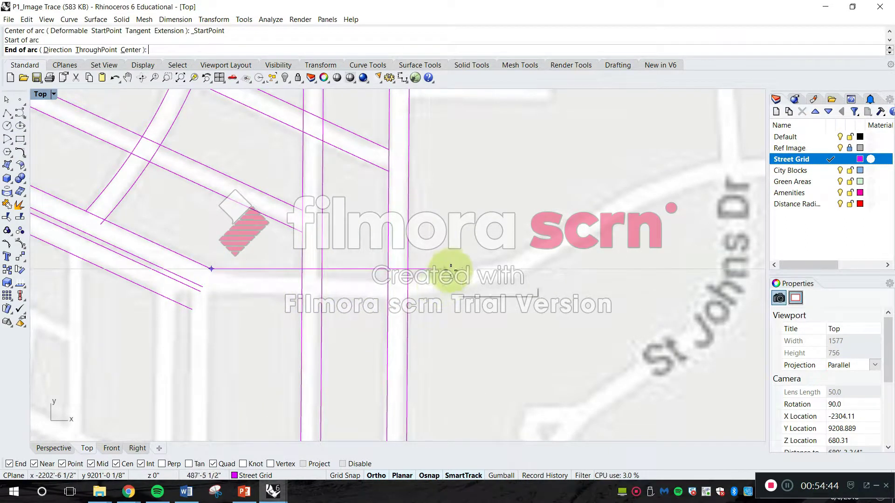
key(shift)
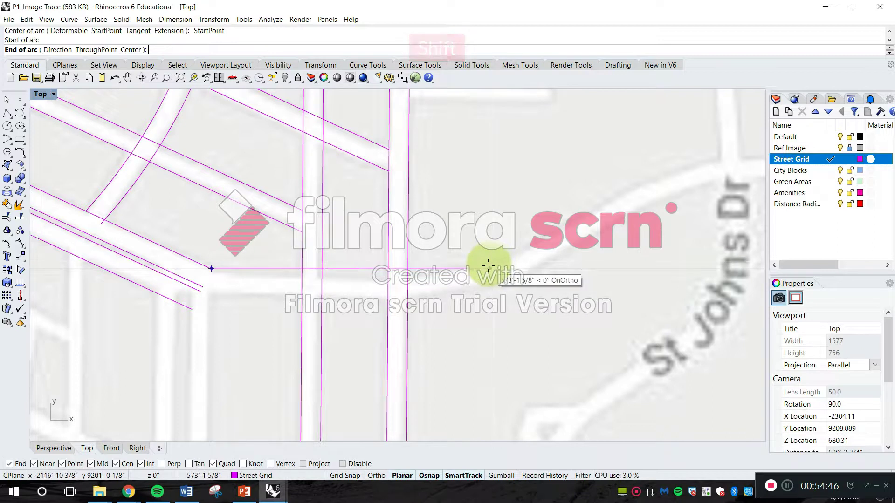
click(491, 262)
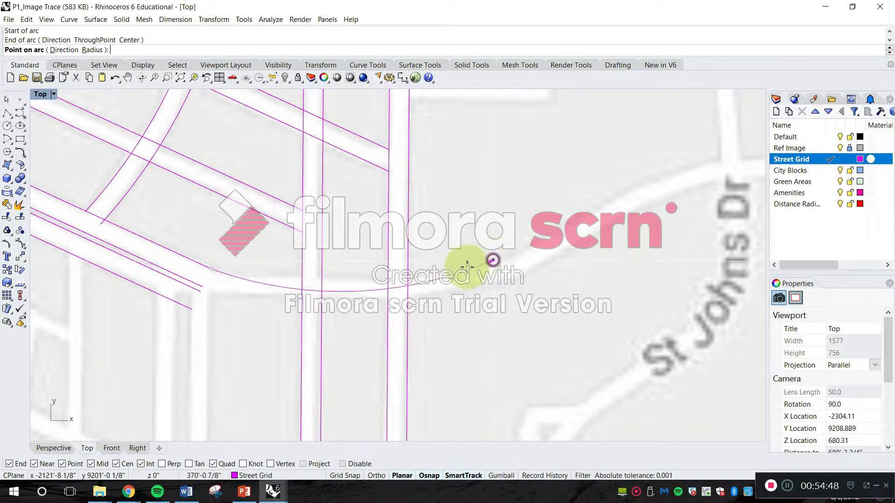
click(368, 279)
- Draw a second arc from the first arc's east end, following the curved street's upper edge to just past St Johns Dr
right_drag(694, 327, 566, 286)
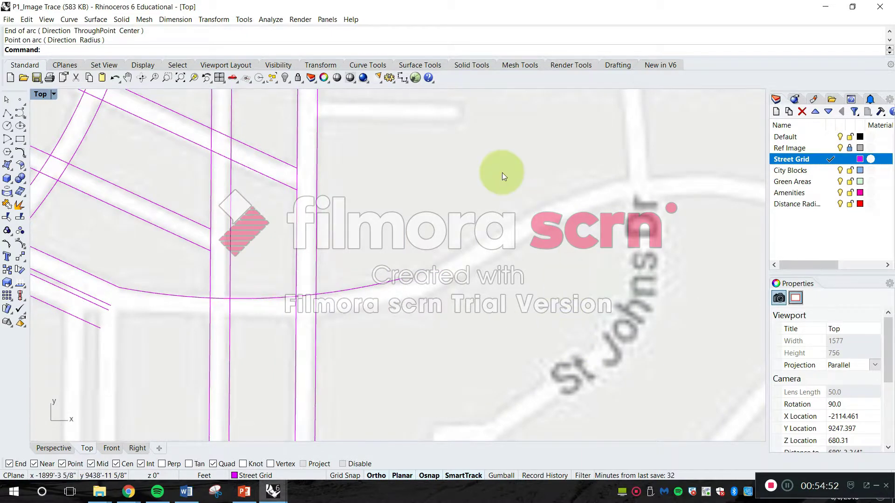
key(Return)
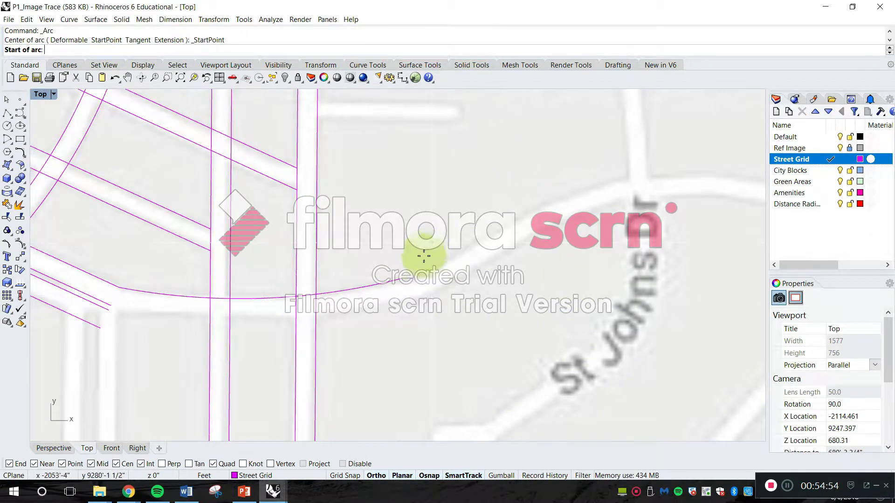
click(402, 276)
right_drag(494, 233, 424, 214)
key(shift)
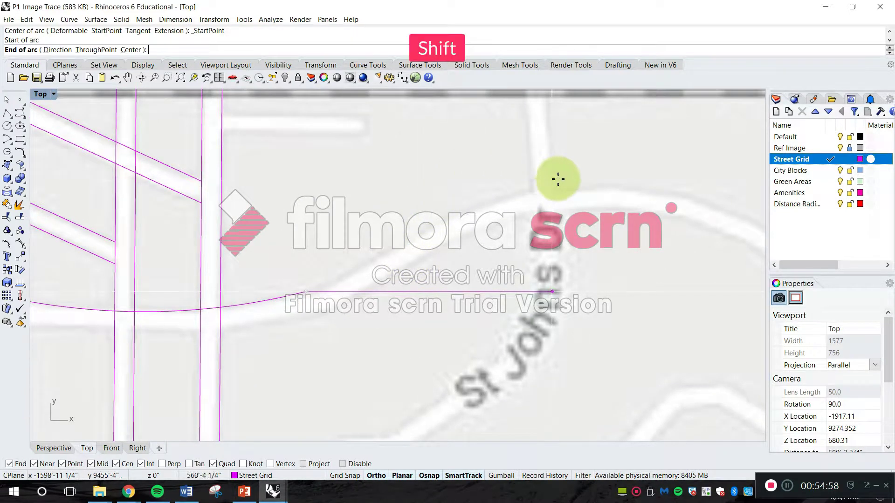
shift+right_drag(548, 186, 453, 204)
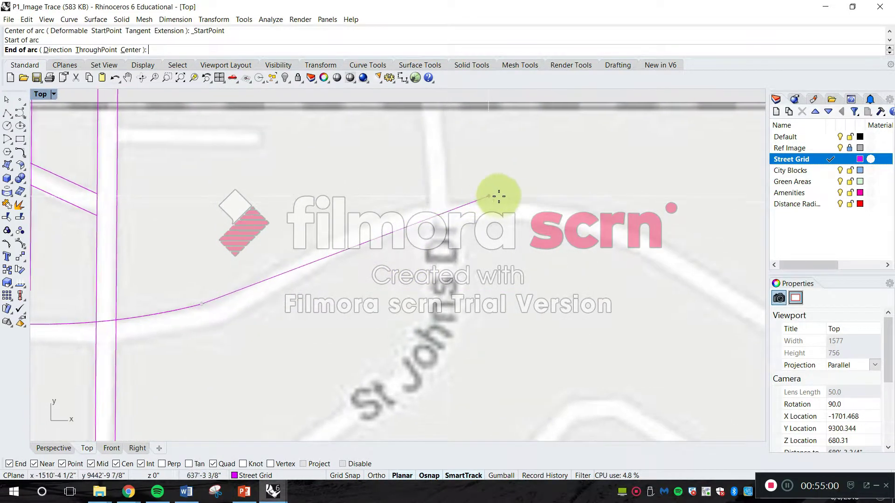
click(526, 204)
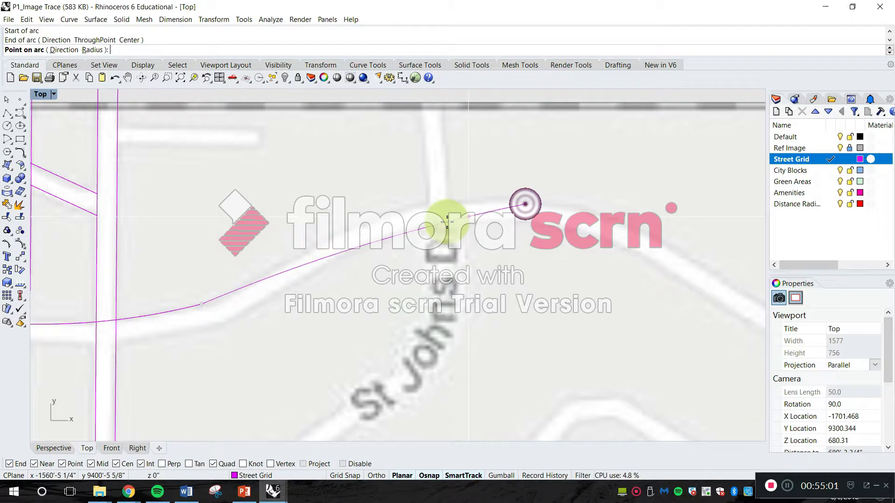
click(391, 213)
right_drag(594, 295, 499, 279)
key(space)
click(437, 196)
right_drag(640, 312, 494, 272)
right_drag(412, 244, 552, 256)
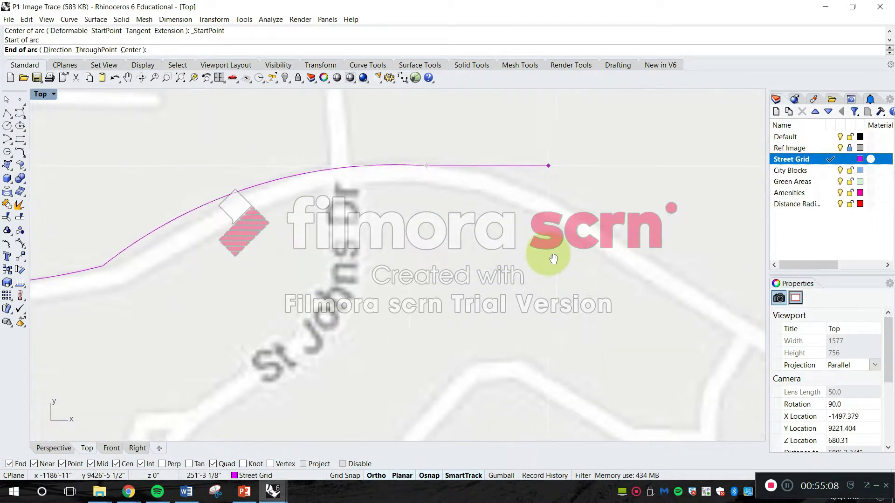
key(Escape)
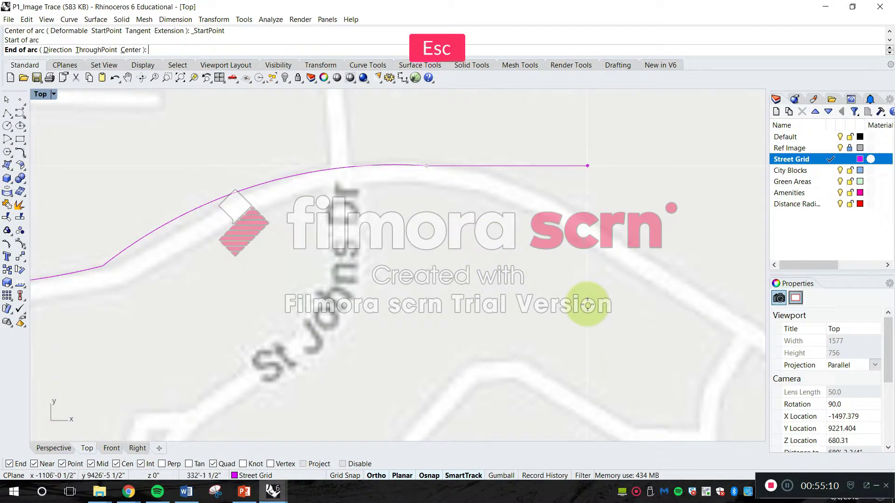
- Stretch the second arc's east end farther along the curved street and raise its middle control point above St Johns Dr
right_drag(390, 170, 436, 173)
click(452, 177)
drag(468, 166, 596, 210)
drag(294, 168, 295, 143)
click(659, 227)
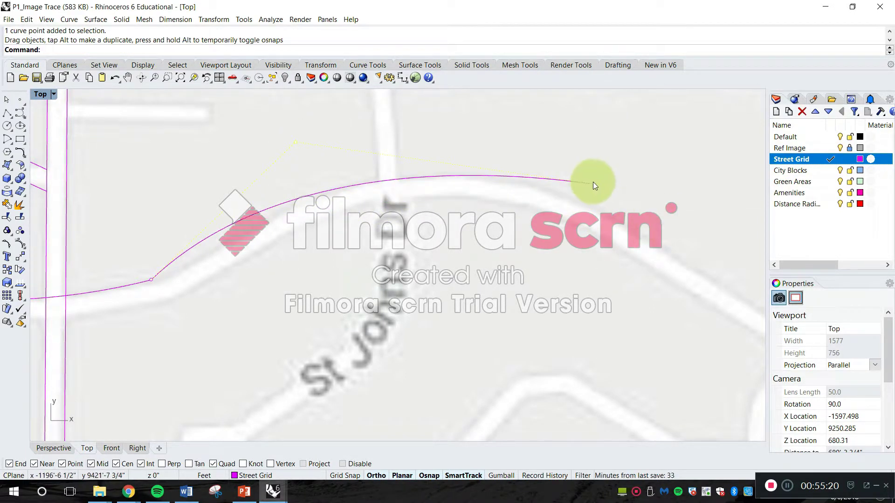
drag(598, 183, 581, 188)
key(ctrl+z)
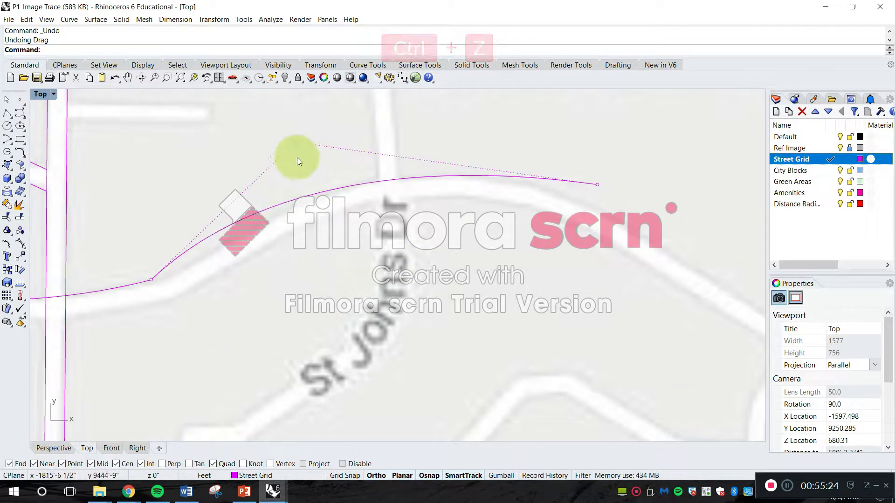
- Try shifting the second arc's upper control point eastward and deleting a point, and undo these edits
drag(294, 142, 400, 117)
key(Delete)
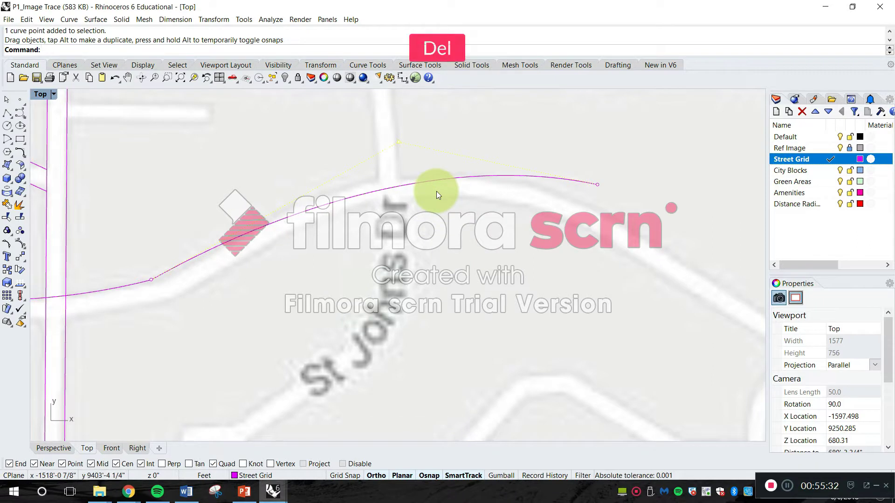
key(ctrl+z)
key(ctrl+z)
key(ctrl+z)
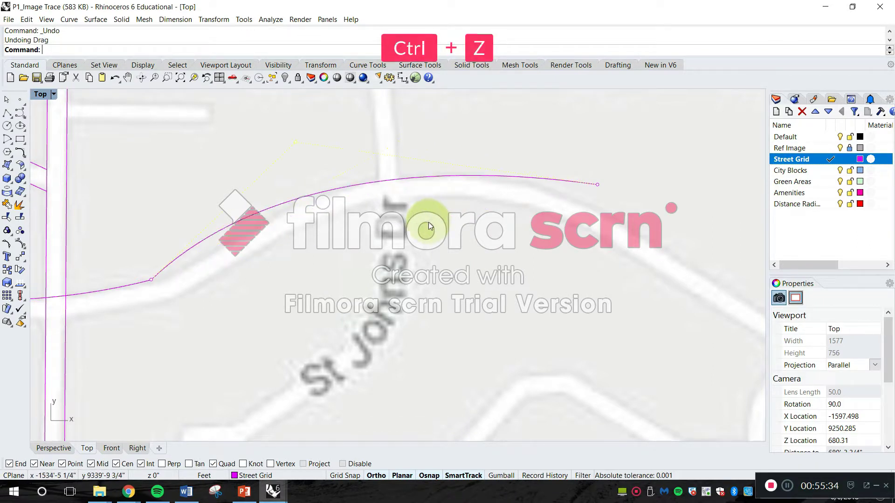
- Move the second arc's east end to the St Johns Dr junction and lower its control point to follow the street's upper edge
drag(439, 156, 378, 183)
shift+drag(294, 173, 269, 205)
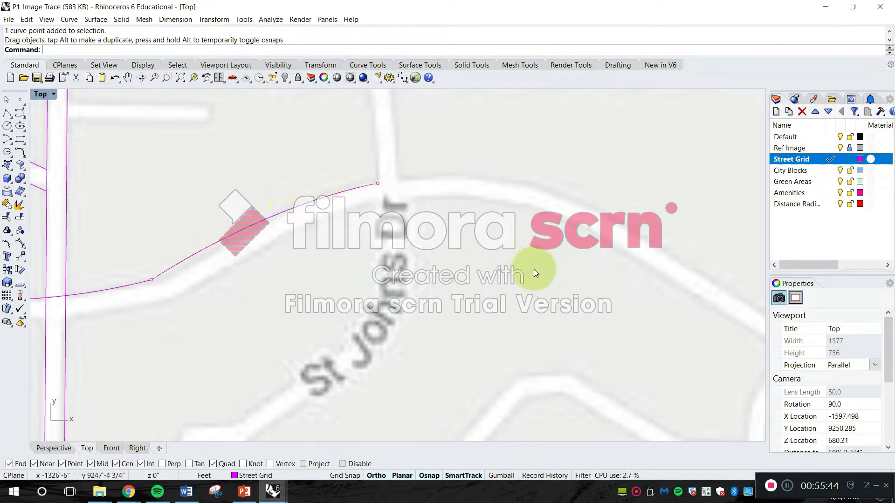
key(Escape)
- Draw a start-end-point arc from the second arc's east end over the St Johns Dr bend, ending where the street straightens southeast
right_drag(397, 278, 321, 270)
text(a)
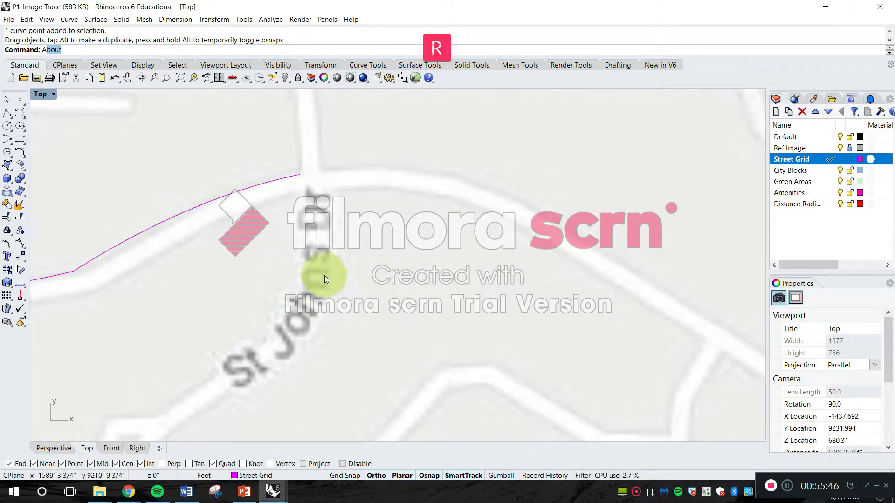
text(rc)
key(Return)
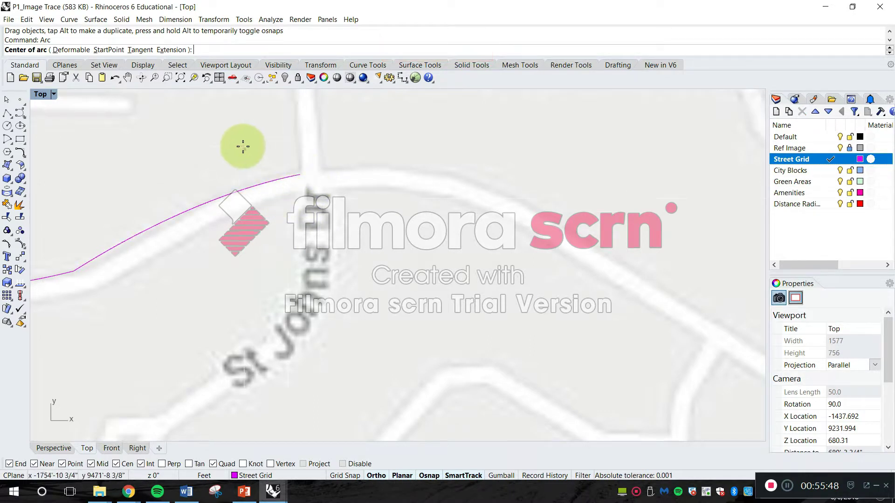
click(110, 49)
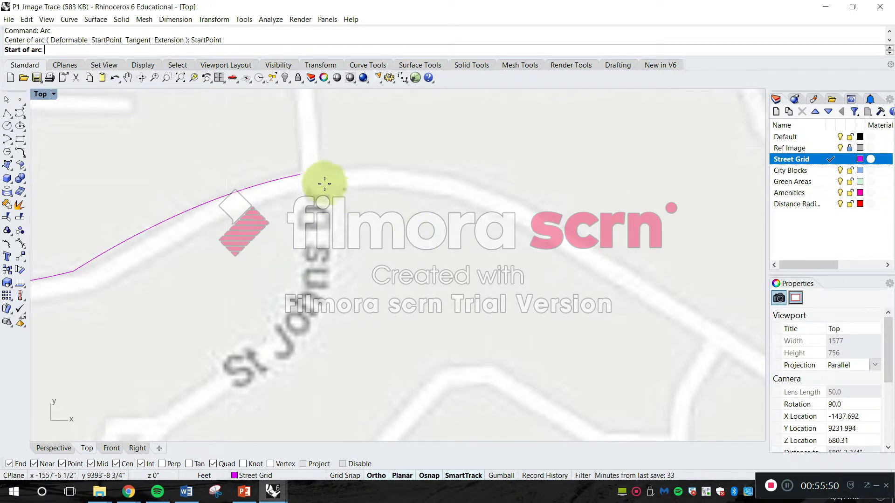
click(302, 174)
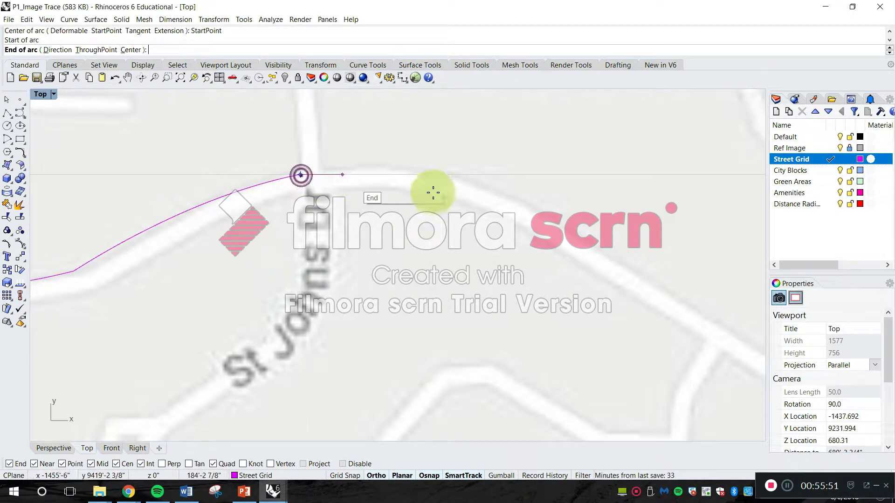
shift+click(515, 200)
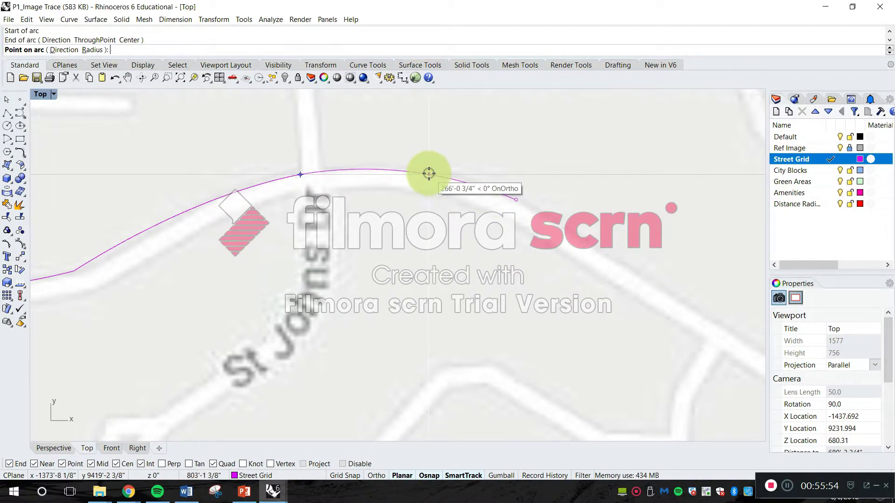
click(429, 174)
- Draw a line about 3,200 feet long from the third arc's east end southeast along the diagonal street, past Passero Dr
key(Right)
key(Down)
text(l)
key(Return)
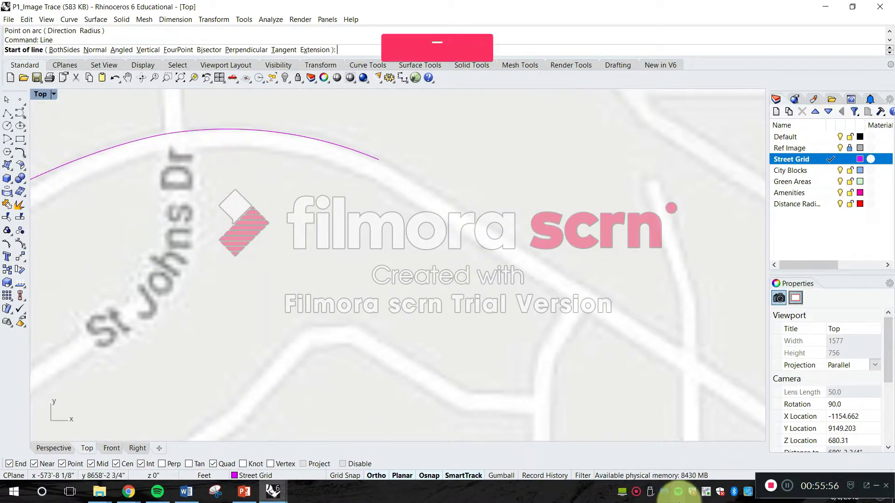
click(379, 158)
scroll(374, 151, down, 10)
shift+right_drag(575, 283, 459, 220)
scroll(614, 321, up, 4)
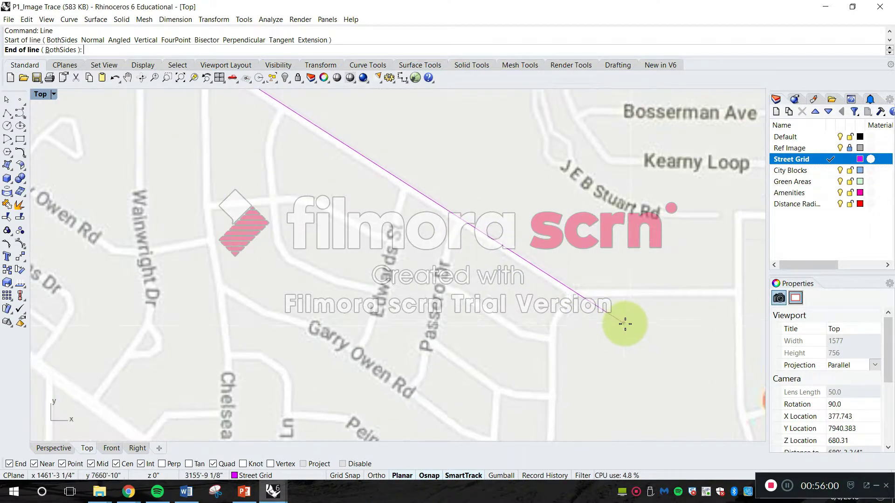
click(632, 326)
- Examine how the traced arcs and the long southeast diagonal line match the streets on the reference map
scroll(633, 326, down, 8)
right_drag(345, 179, 419, 264)
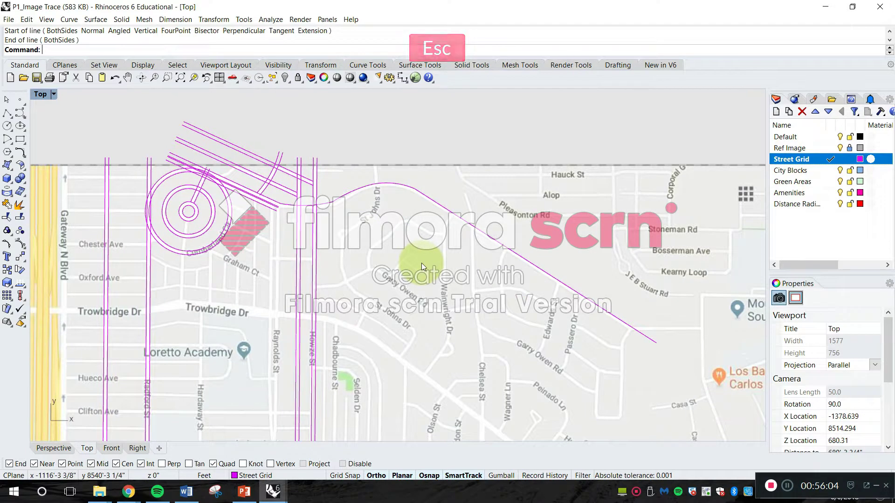
scroll(466, 205, up, 5)
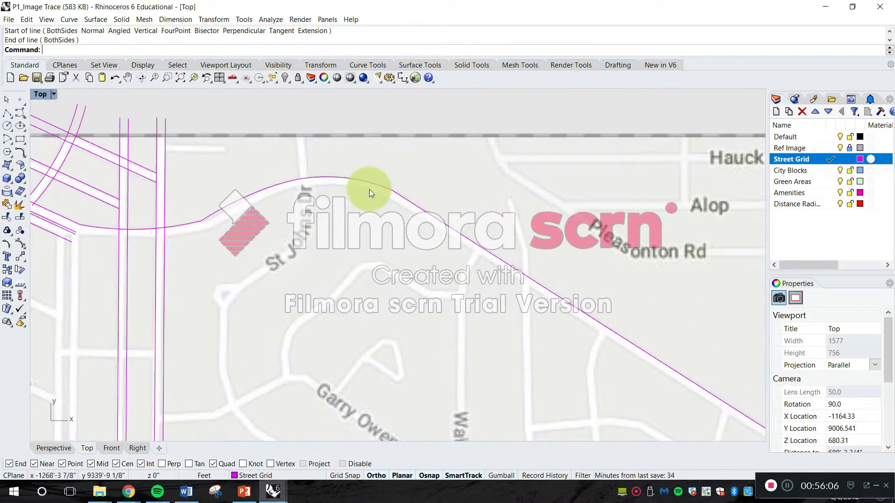
scroll(351, 166, down, 5)
scroll(217, 225, up, 6)
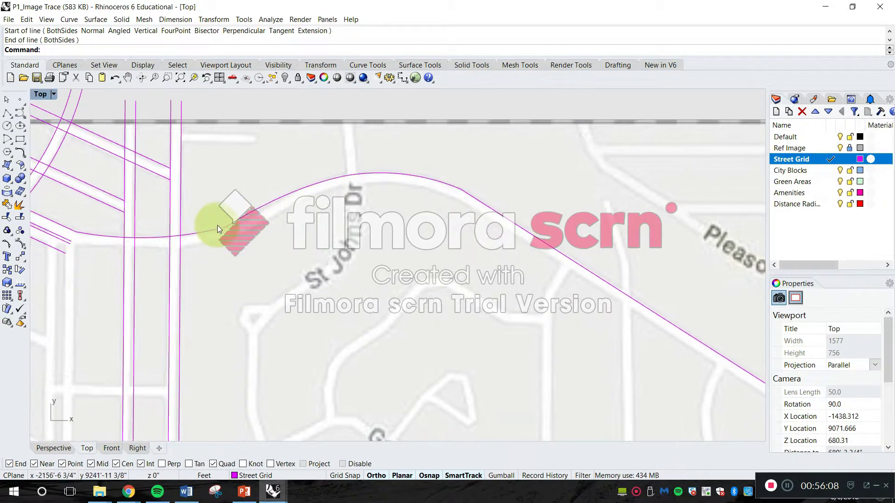
right_drag(234, 230, 284, 250)
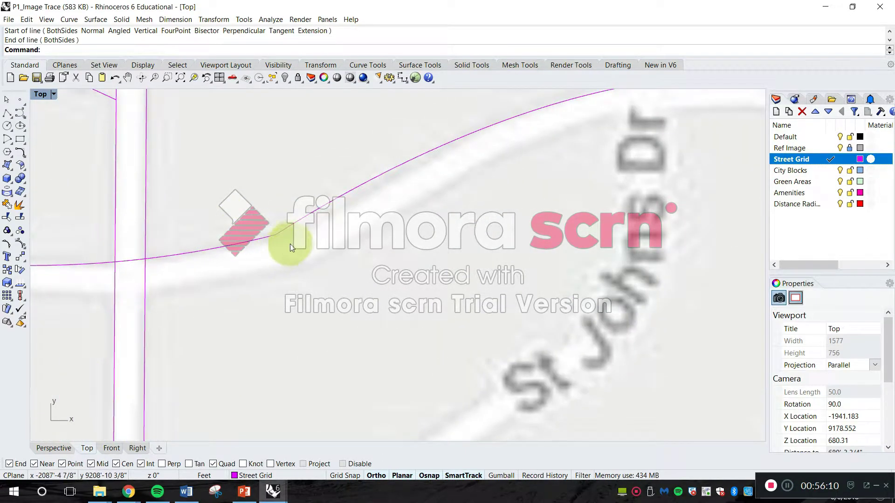
scroll(299, 234, down, 5)
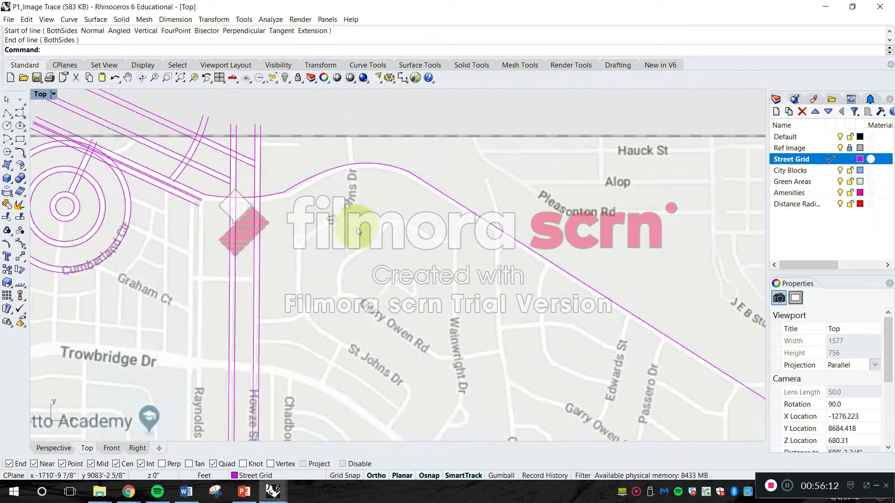
scroll(424, 218, up, 2)
scroll(424, 218, down, 4)
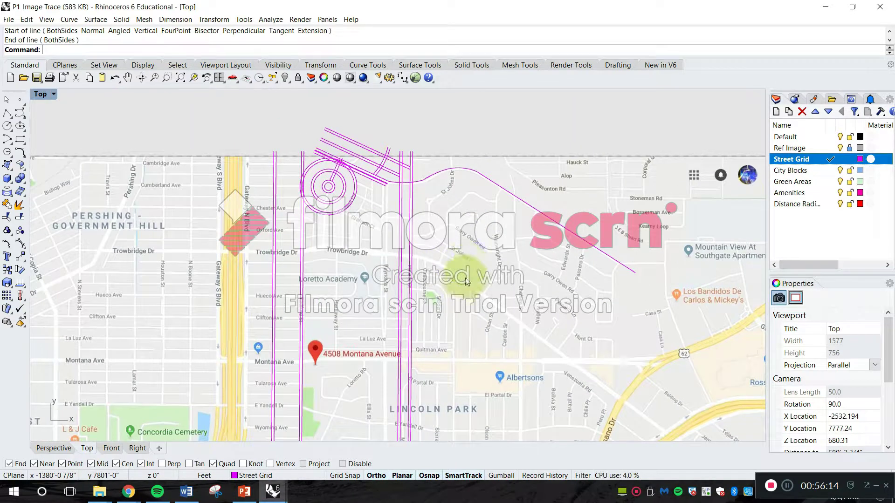
scroll(556, 233, up, 3)
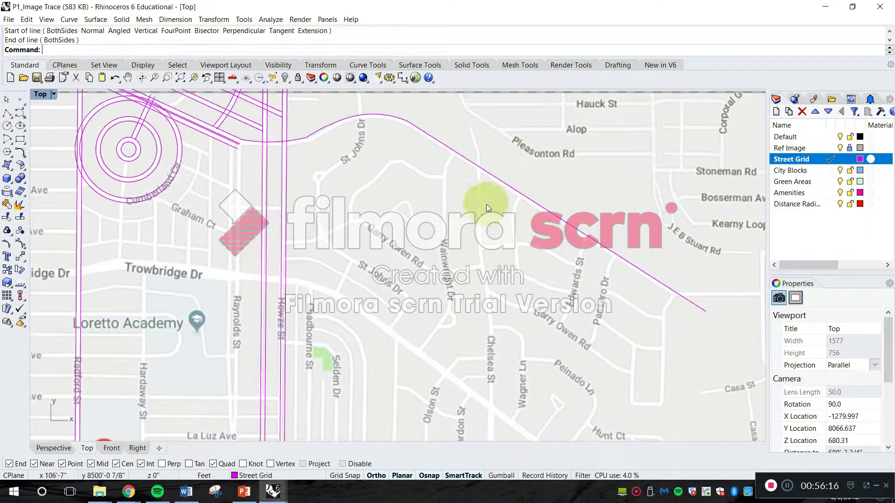
right_drag(486, 204, 456, 257)
key(Escape)
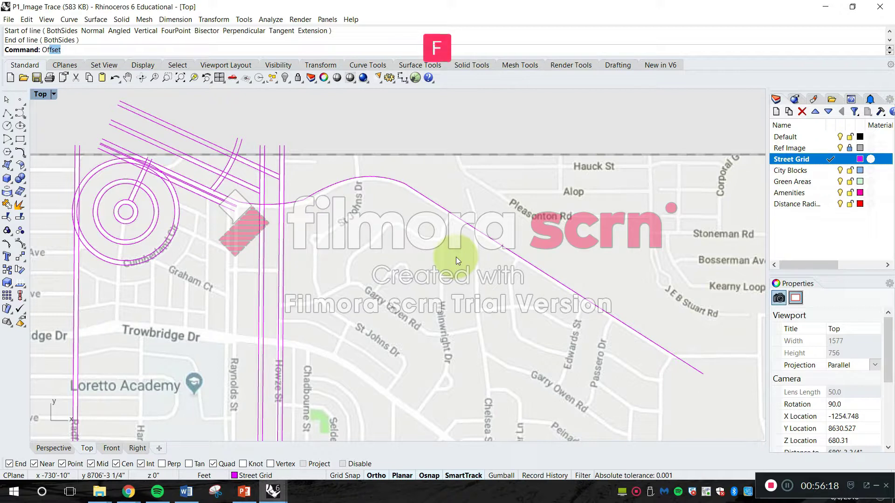
- Offset the long southeast diagonal line 41 feet toward the street's lower, southwest side
text(Of)
key(Return)
scroll(412, 247, up, 4)
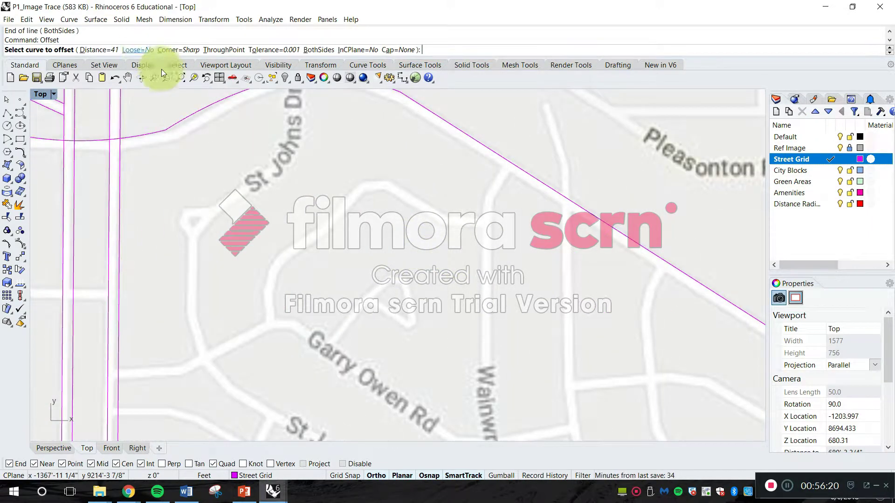
right_drag(455, 126, 455, 185)
click(455, 186)
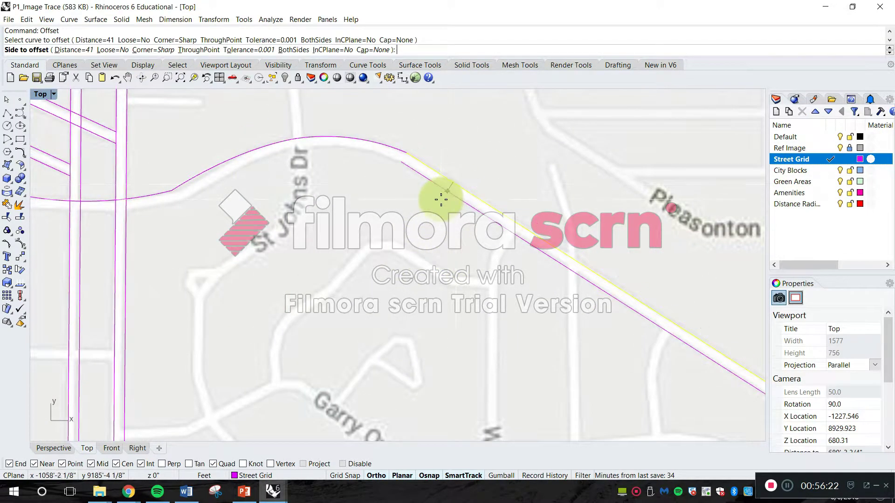
click(441, 200)
- Offset the three arcs of the curved street 41 feet to their lower side to form the opposite street edge
scroll(346, 150, up, 2)
key(space)
click(347, 132)
right_drag(236, 152, 325, 154)
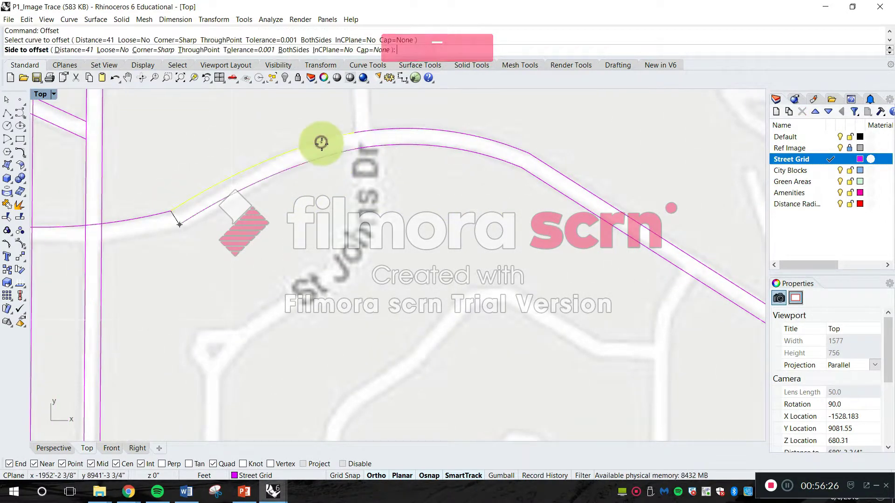
right_drag(162, 212, 290, 197)
click(292, 221)
scroll(295, 229, down, 2)
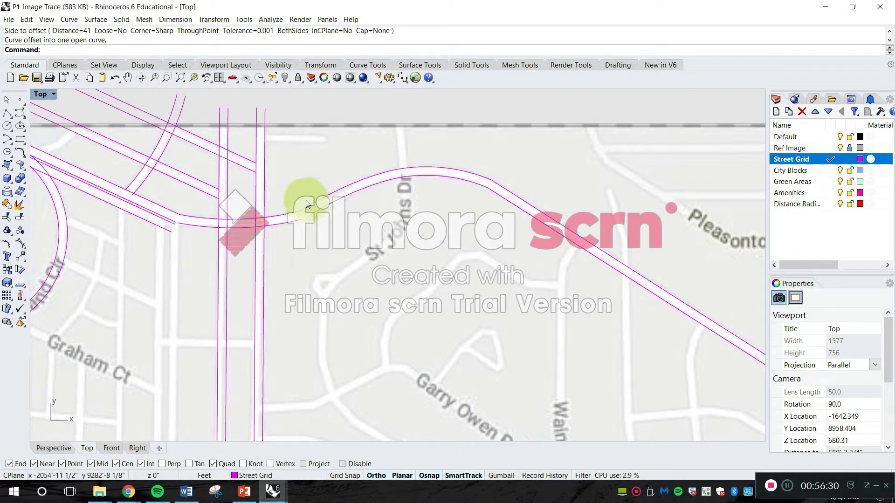
- Connect the first and second offset arcs across their gap on the lower street edge, just east of the north-south streets
scroll(308, 204, up, 5)
scroll(295, 139, up, 8)
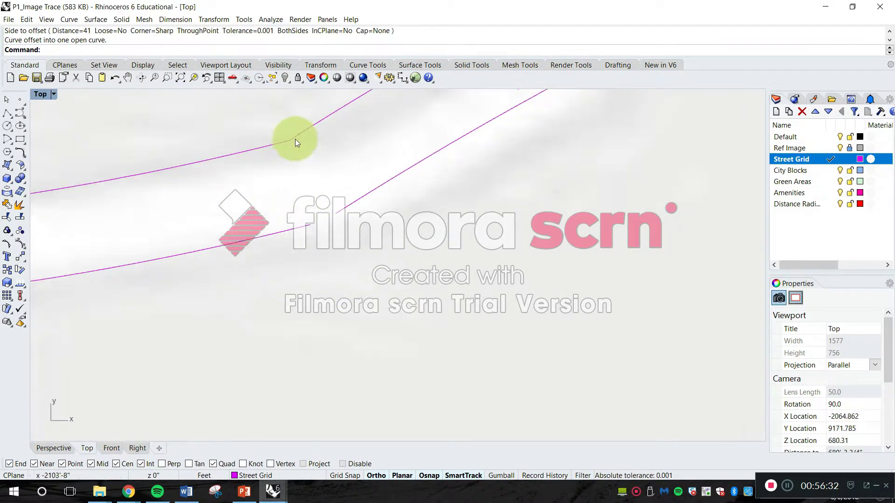
right_drag(355, 297, 362, 253)
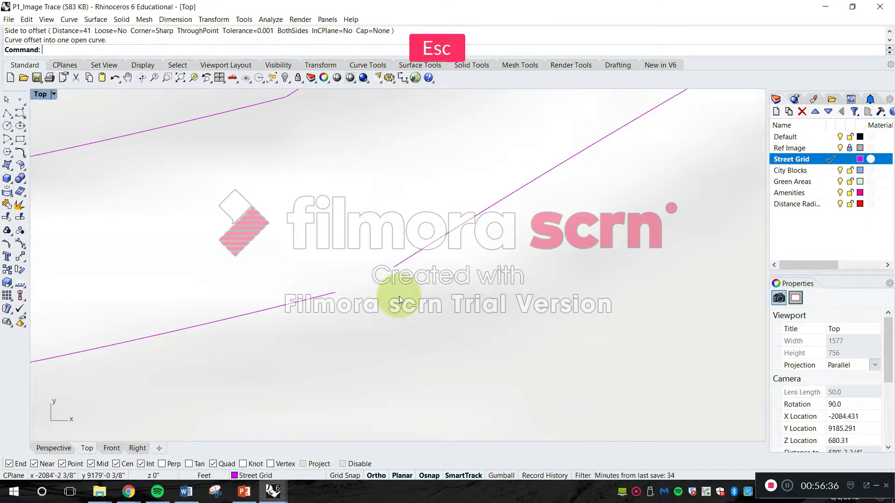
text(nnect)
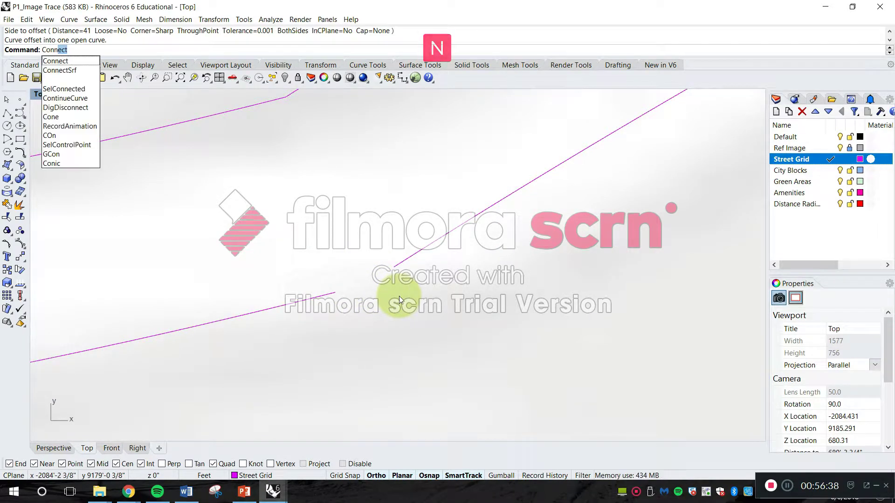
key(Return)
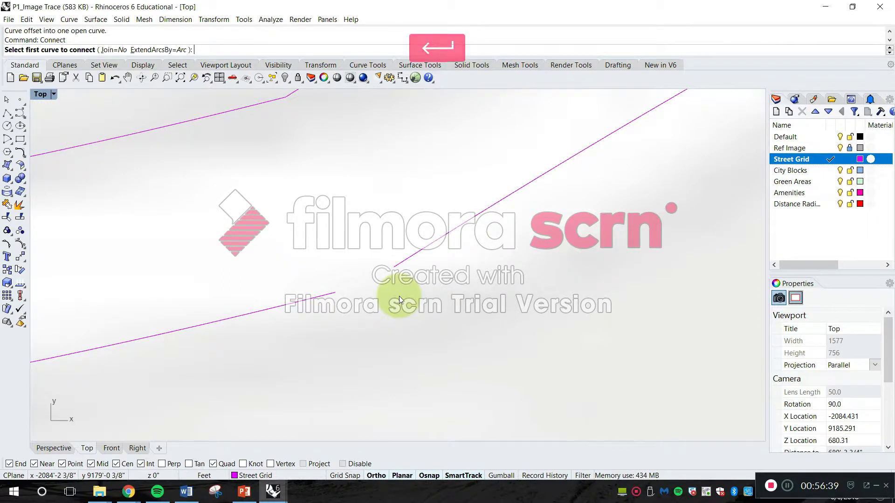
click(398, 264)
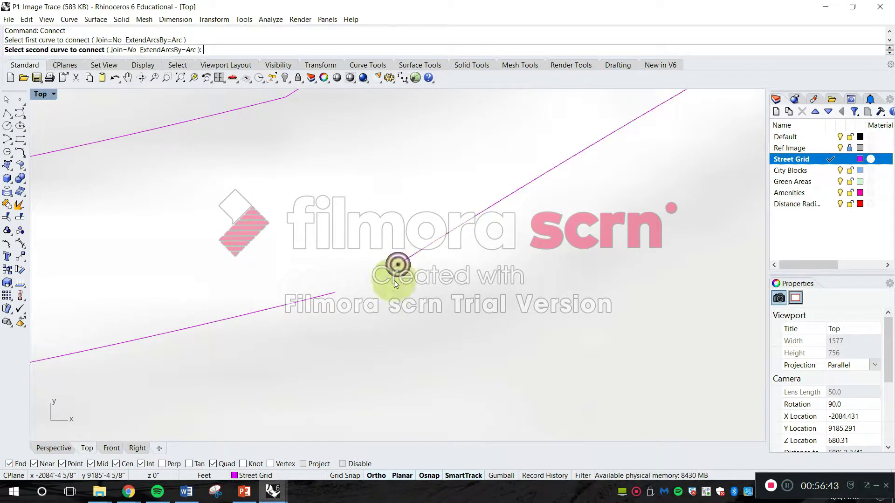
click(332, 298)
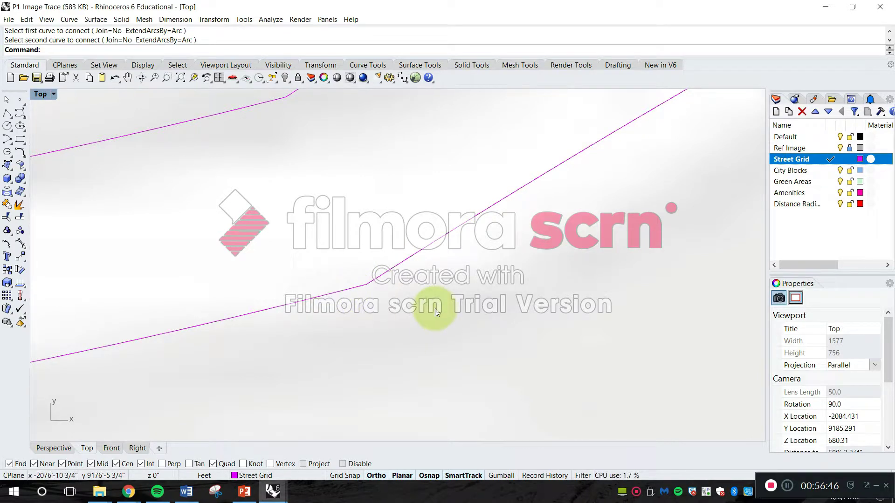
- Trim the overshooting ends where the lower offset arc crosses the lower edge line of the long southeast diagonal street
scroll(500, 305, down, 5)
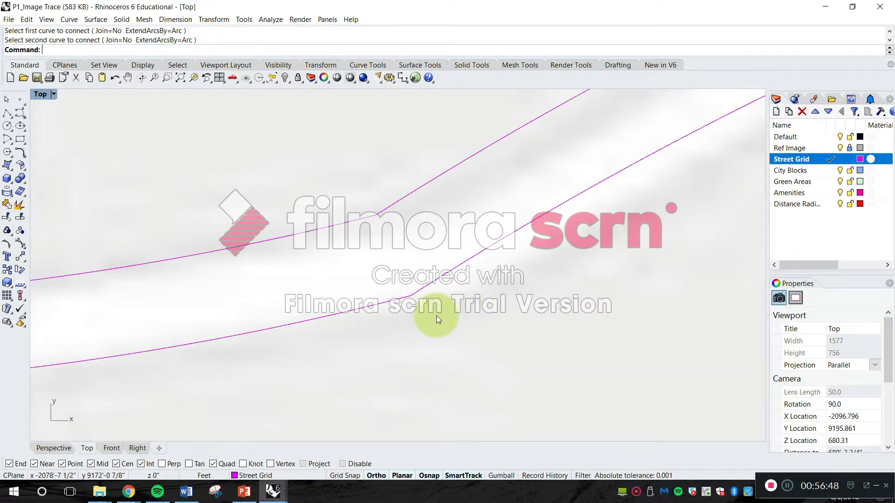
scroll(431, 333, down, 12)
scroll(415, 261, down, 7)
right_drag(539, 275, 380, 222)
scroll(426, 205, up, 10)
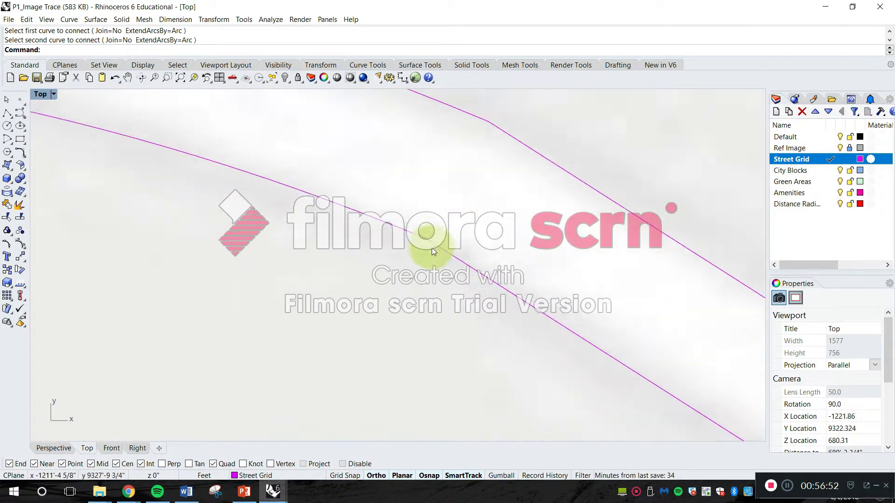
scroll(438, 243, up, 2)
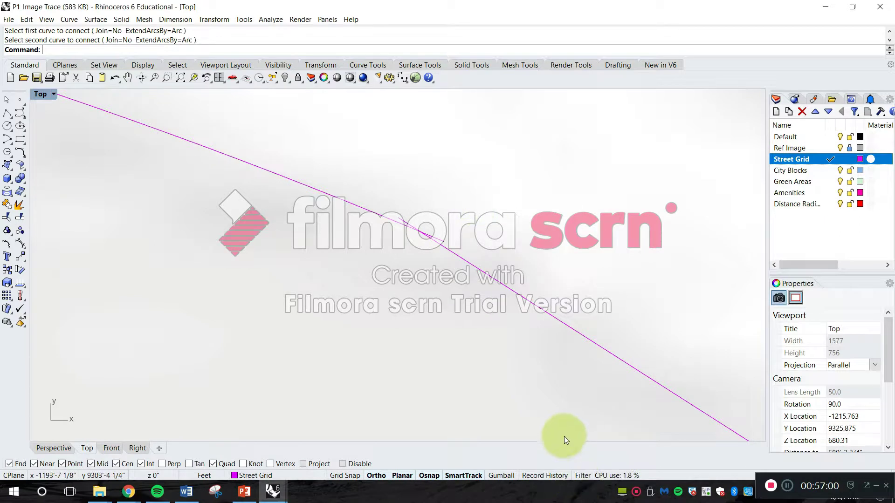
key(Escape)
text(Trim)
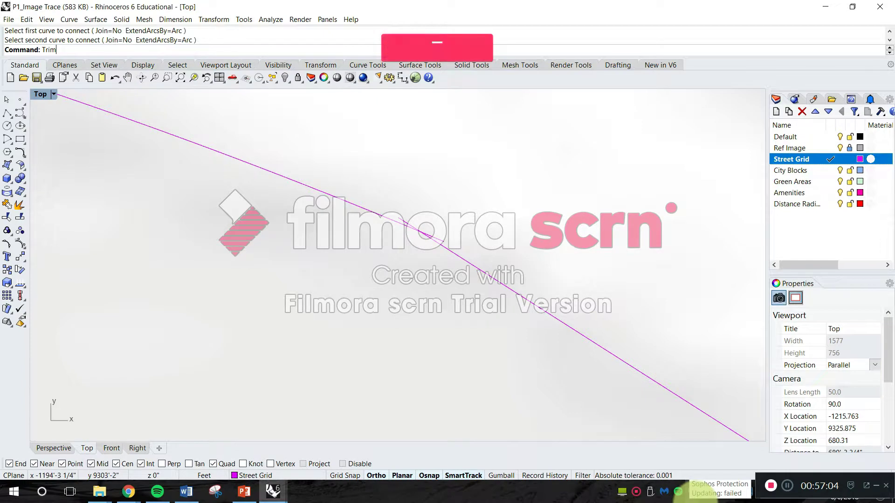
key(Return)
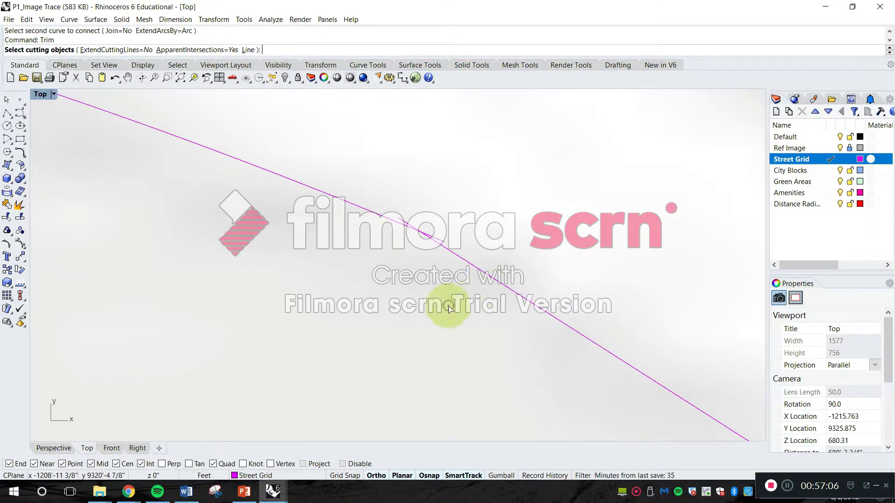
click(435, 245)
key(Return)
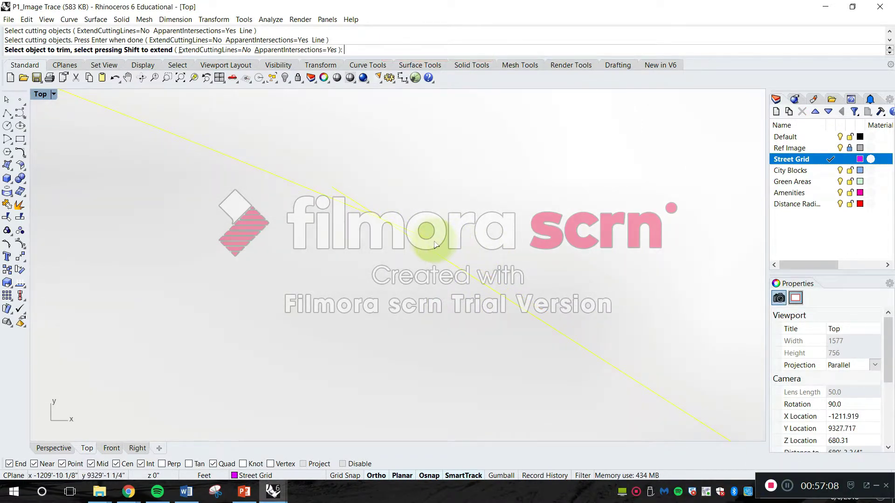
click(432, 242)
click(362, 208)
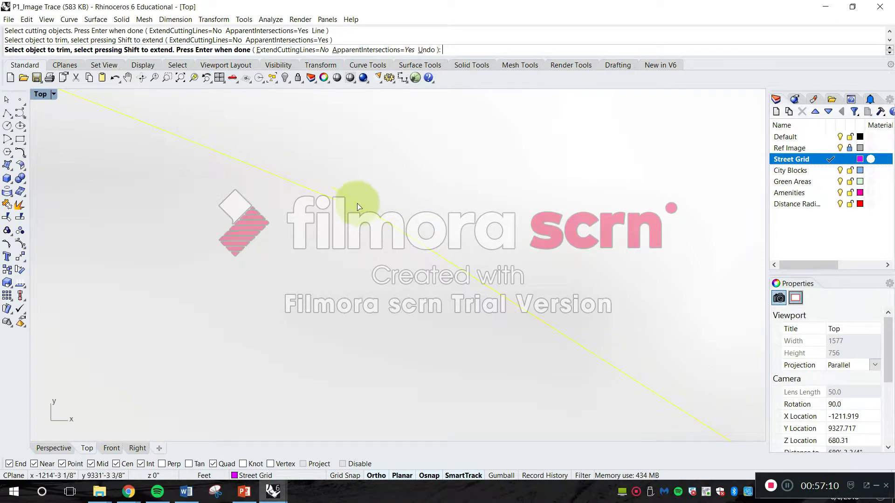
click(357, 203)
scroll(357, 204, down, 15)
key(Return)
- Examine the traced street edges along the diagonal, curved street and roundabout against the untraced streets on the reference map
scroll(409, 178, down, 18)
right_drag(593, 323, 266, 175)
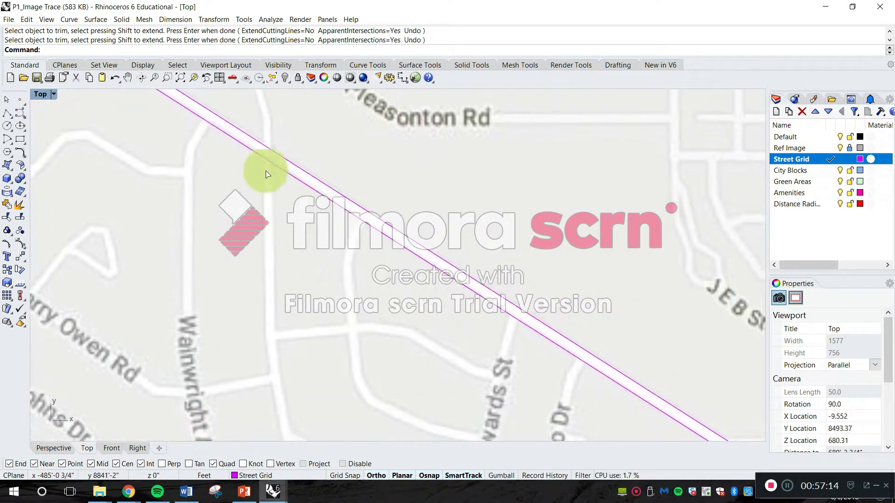
scroll(326, 187, down, 12)
right_drag(466, 301, 539, 319)
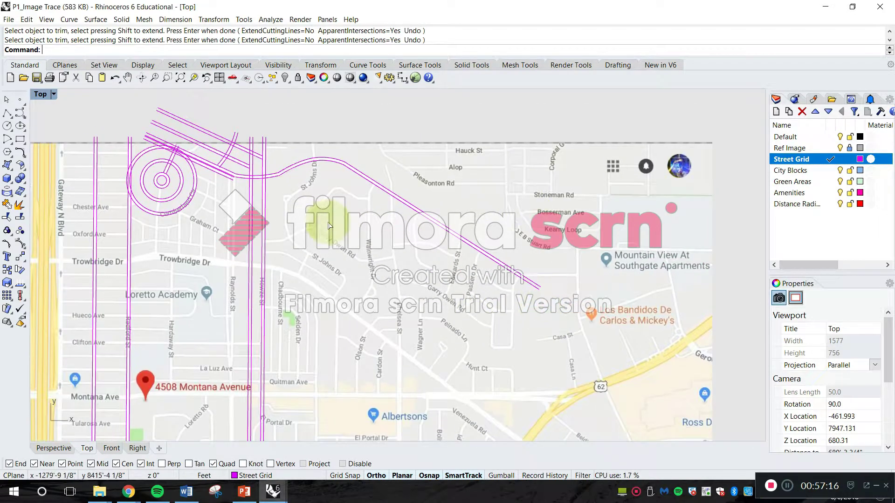
scroll(187, 140, up, 5)
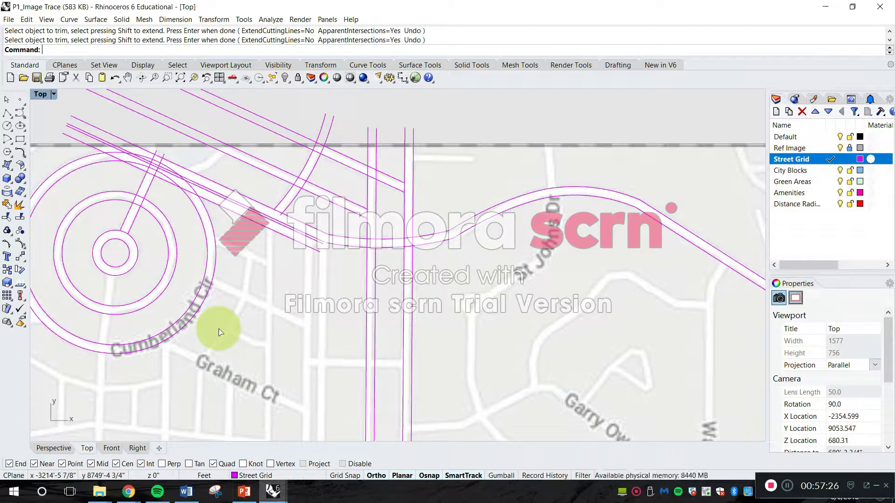
scroll(260, 289, down, 5)
scroll(359, 242, up, 5)
scroll(359, 241, down, 3)
key(Escape)
scroll(374, 245, up, 3)
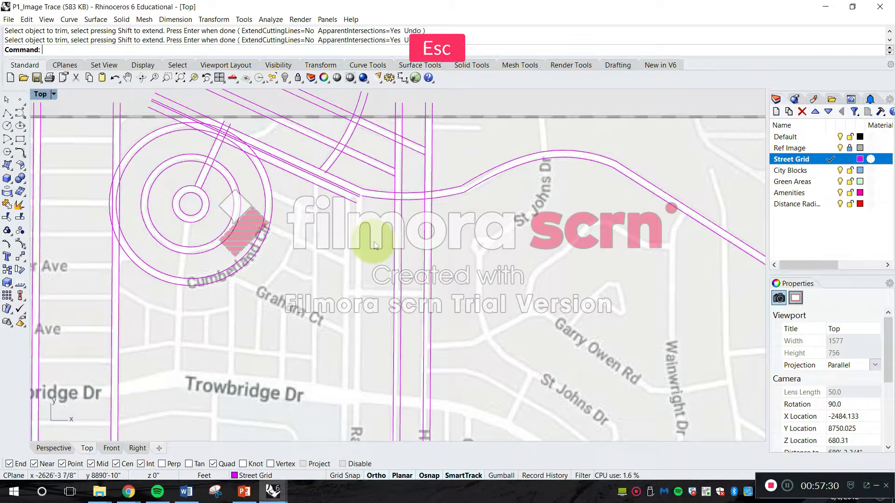
- Copy the western pair of north-south street lines west onto the street below the junction of the diagonal and curved streets
text(Copy)
key(Return)
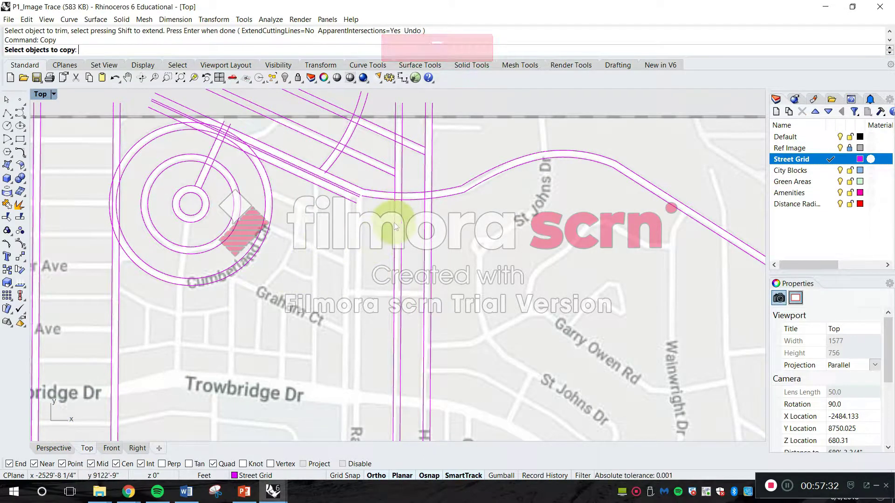
scroll(421, 150, up, 4)
drag(369, 135, 368, 135)
scroll(396, 174, down, 5)
key(Return)
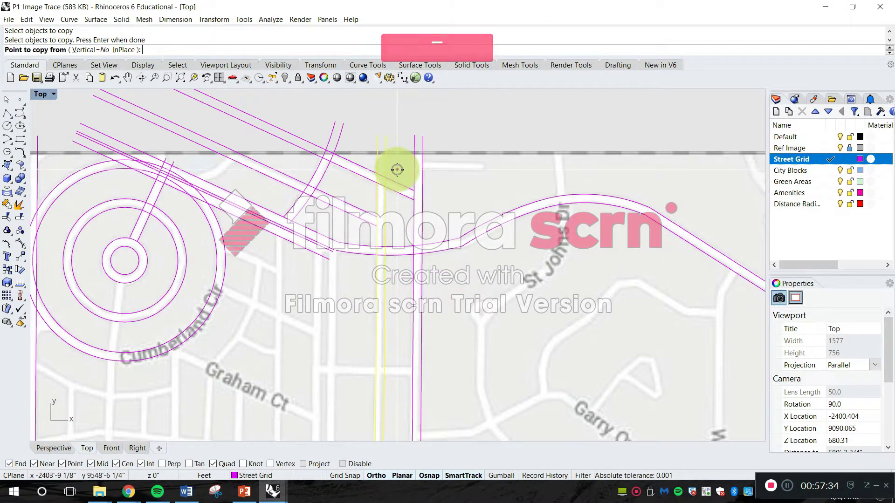
click(398, 169)
scroll(335, 309, up, 5)
scroll(335, 309, up, 2)
key(shift)
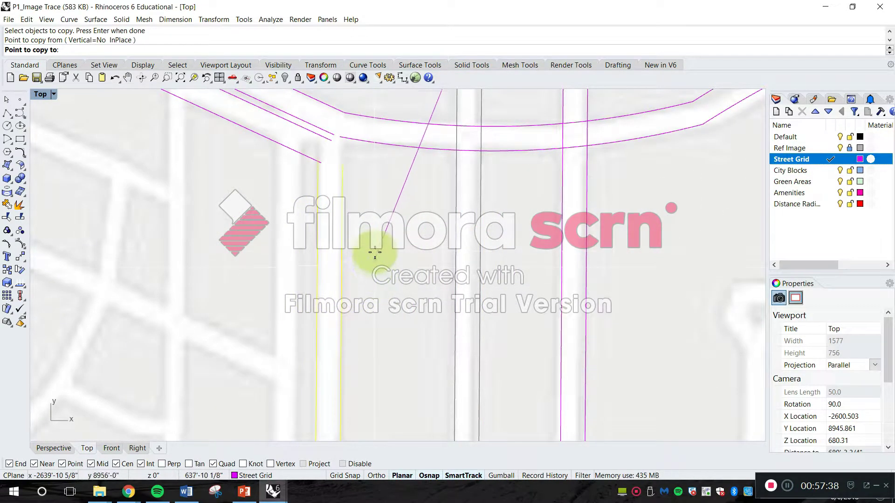
click(373, 276)
key(Escape)
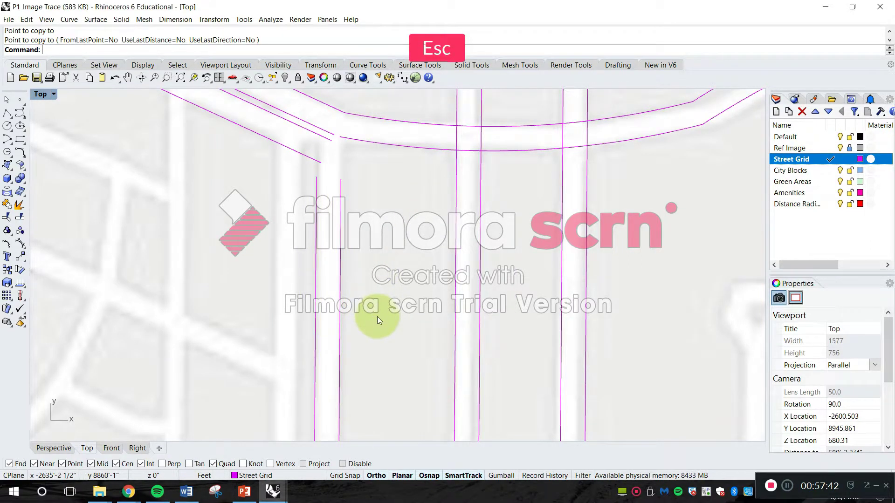
- Copy the newly placed pair of street lines west onto the adjacent parallel north-south street
key(space)
drag(367, 344, 270, 275)
key(space)
click(283, 279)
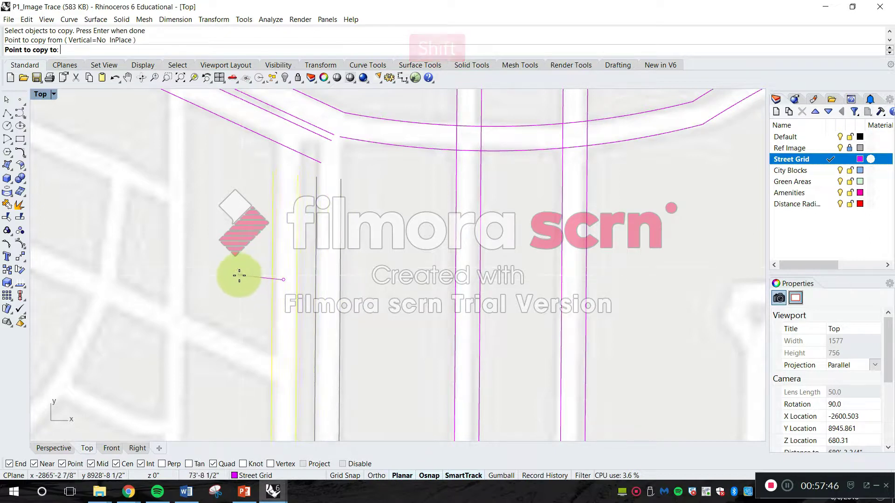
shift+click(244, 282)
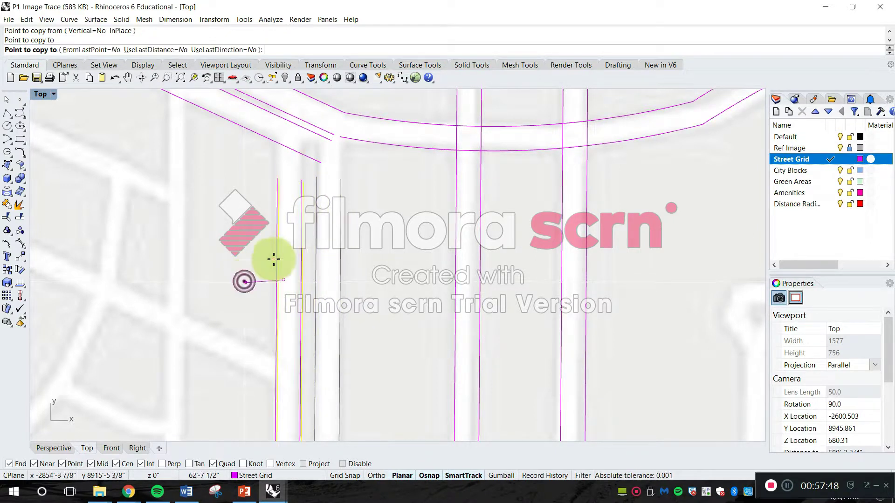
right_drag(285, 226, 278, 288)
key(Escape)
- Extend the westernmost copied line up to the lowest edge line of the diagonal street
scroll(275, 243, up, 6)
right_drag(270, 211, 271, 171)
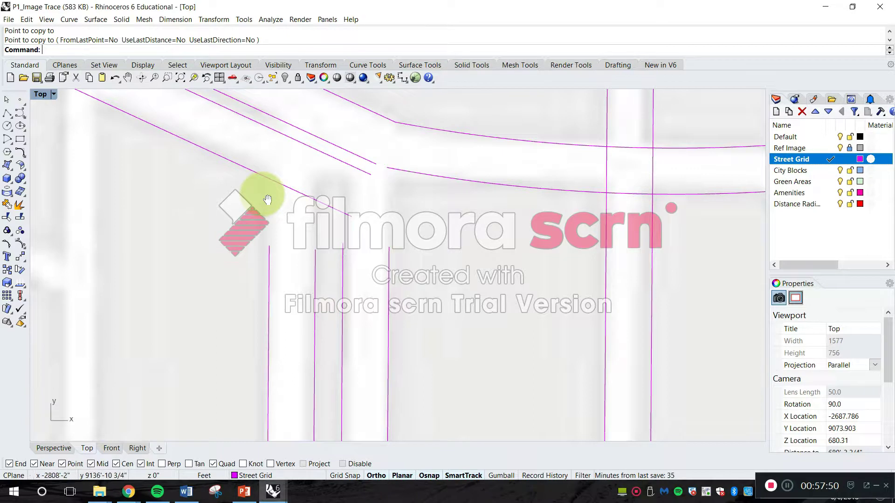
key(Escape)
text(extend)
key(space)
click(273, 180)
key(space)
click(270, 254)
key(Escape)
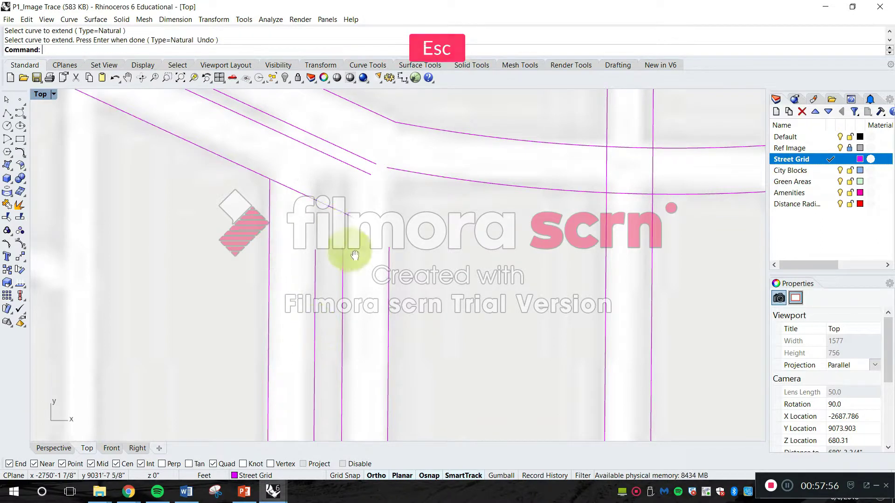
- Extend the two inner copied north-south lines up to the lower of the two closely spaced diagonal lines
scroll(345, 256, up, 3)
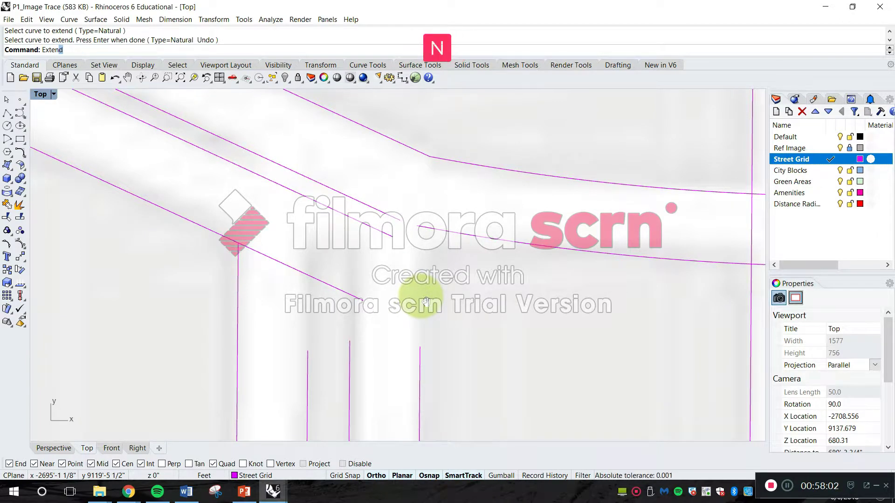
key(Return)
click(331, 207)
key(Return)
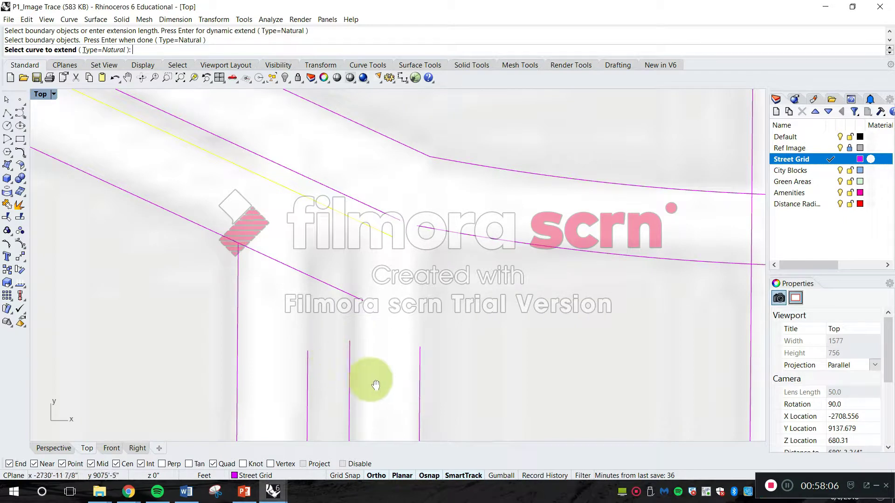
drag(379, 377, 285, 332)
key(space)
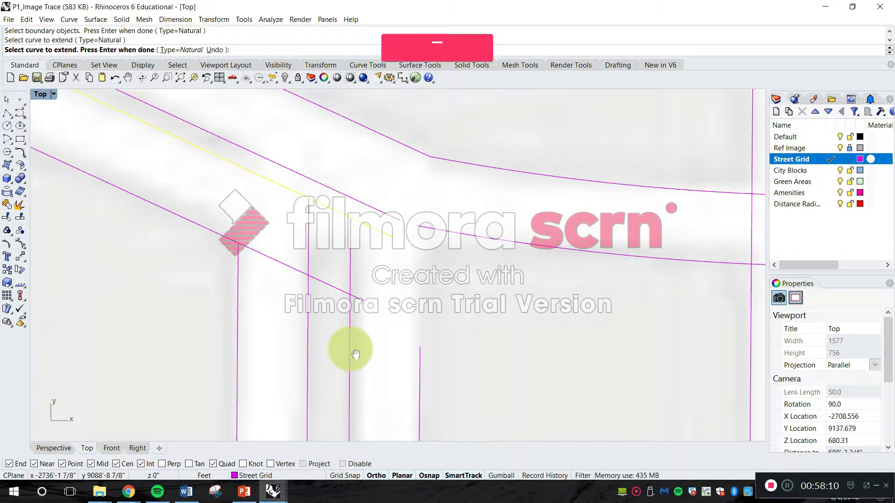
- Trim the lowest diagonal street edge where it runs past the westernmost copied north-south line
right_drag(287, 307, 394, 359)
scroll(399, 331, up, 1)
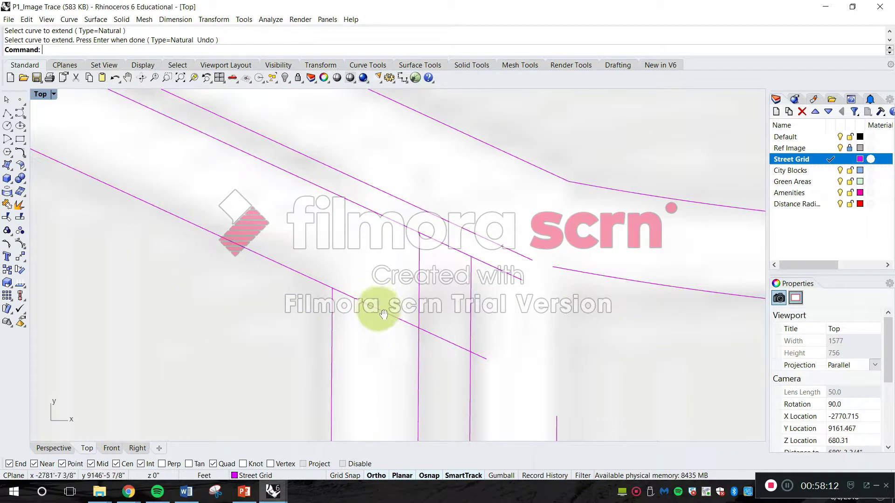
key(Escape)
text(Tri)
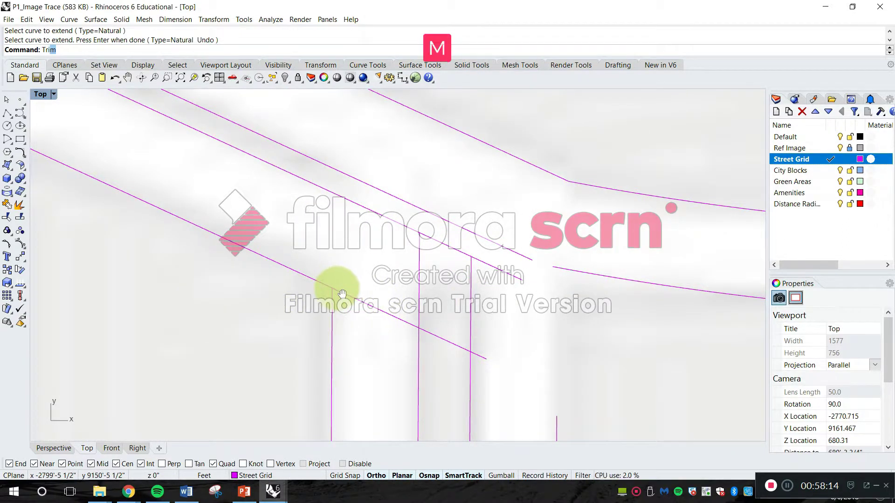
text(m)
key(space)
drag(365, 330, 353, 276)
key(space)
key(Escape)
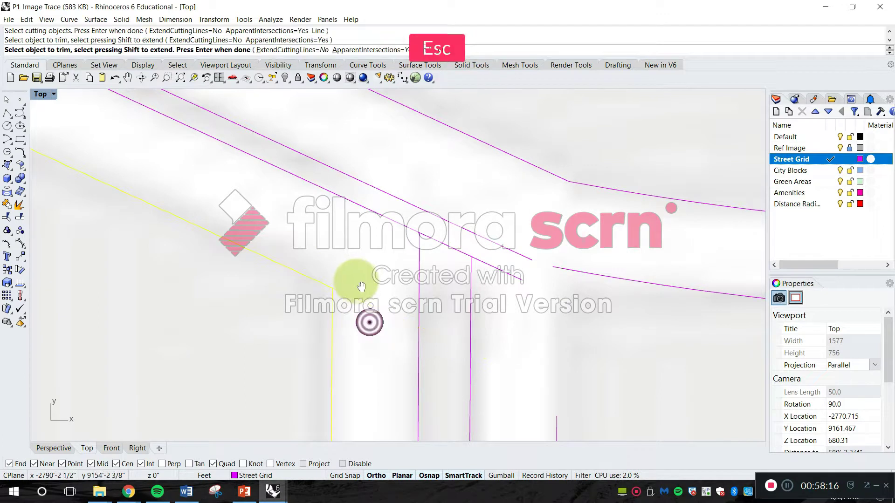
- Connect the easternmost copied north-south line to the west end of the curved street's lower edge
scroll(363, 287, down, 4)
right_drag(486, 318, 400, 252)
scroll(411, 208, up, 2)
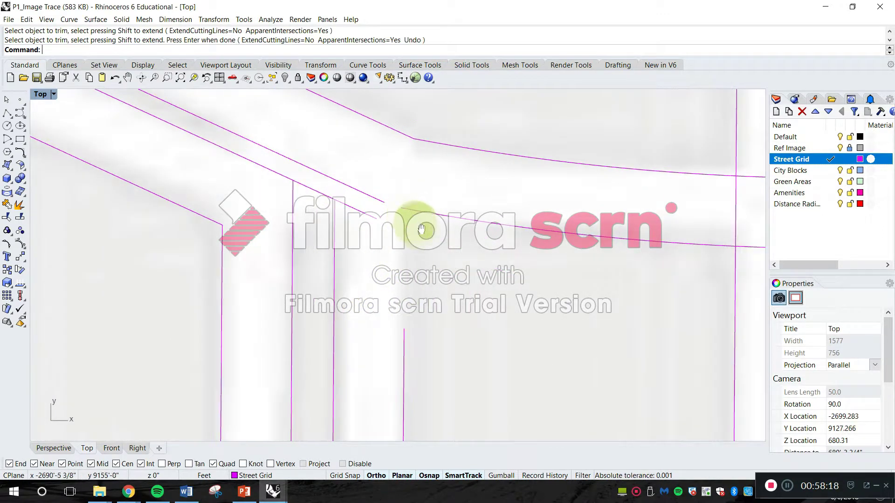
text(COnn)
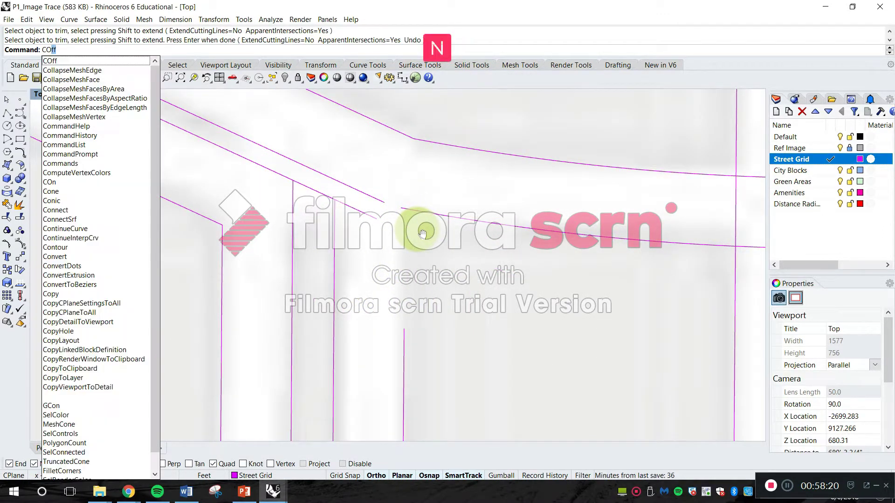
key(space)
click(404, 327)
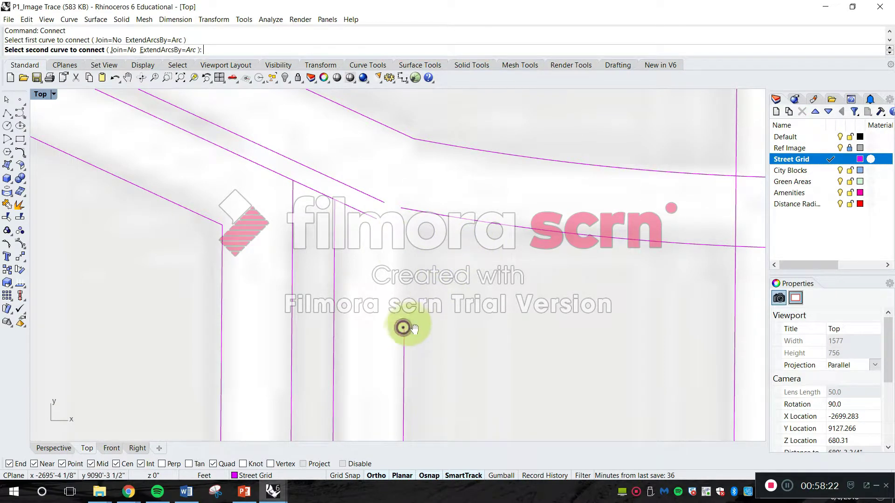
click(403, 209)
scroll(449, 247, down, 4)
right_drag(471, 314, 402, 256)
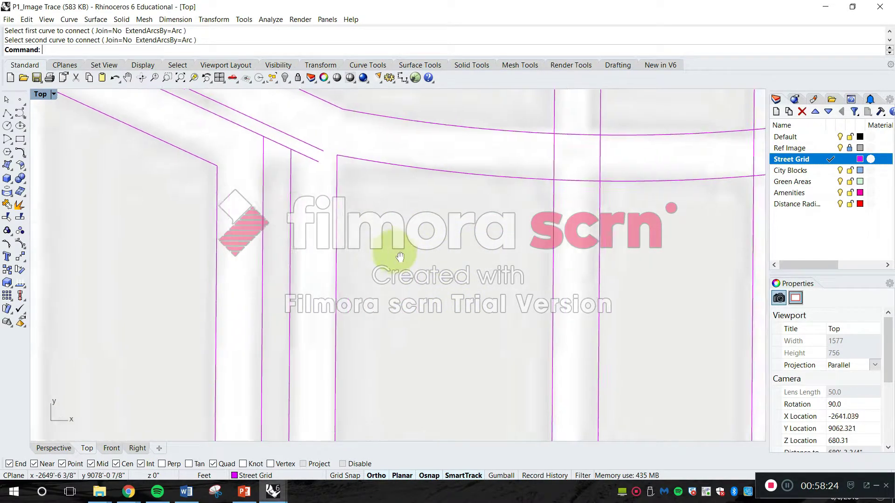
- Trim the overlapping segments inside the intersection of the curved street and the easternmost north-south street, leaving the crossing open
scroll(417, 275, down, 4)
right_drag(431, 317, 393, 350)
key(Escape)
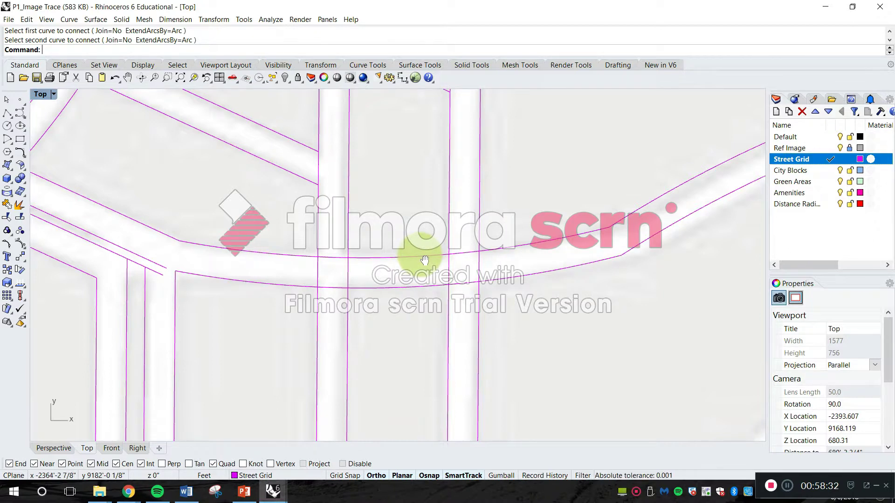
scroll(355, 252, up, 2)
right_drag(326, 186, 346, 247)
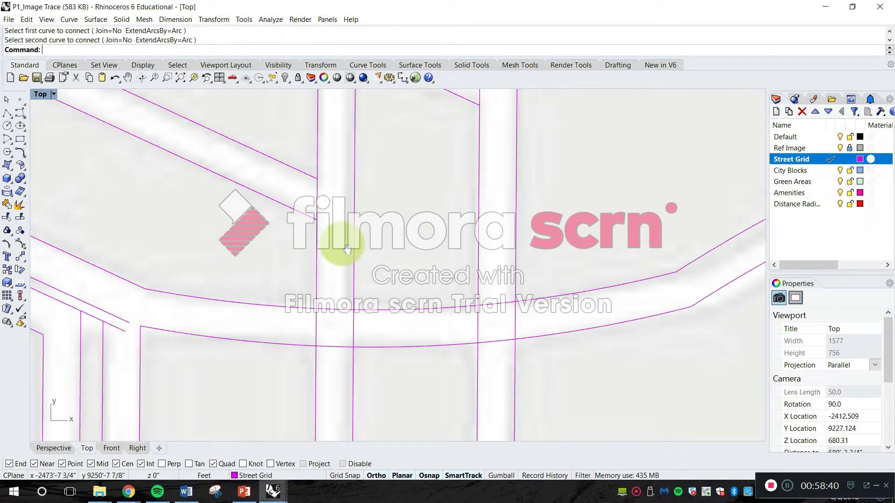
key(Escape)
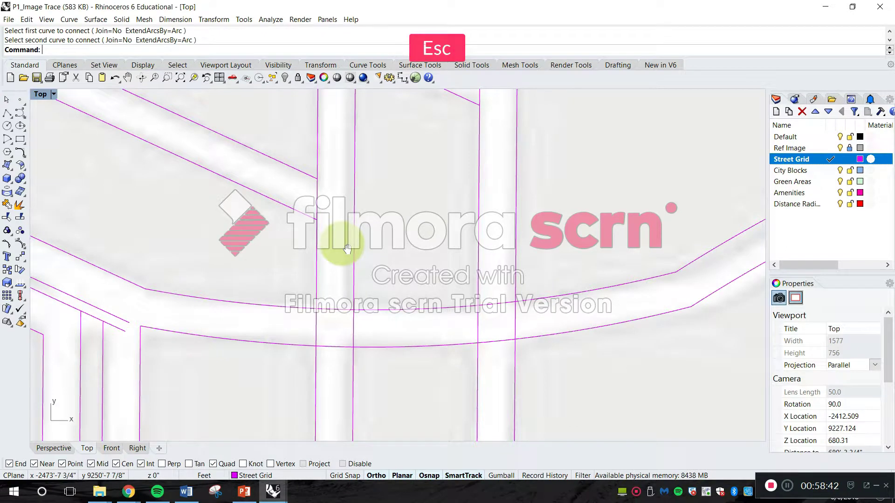
text(Trim)
key(Return)
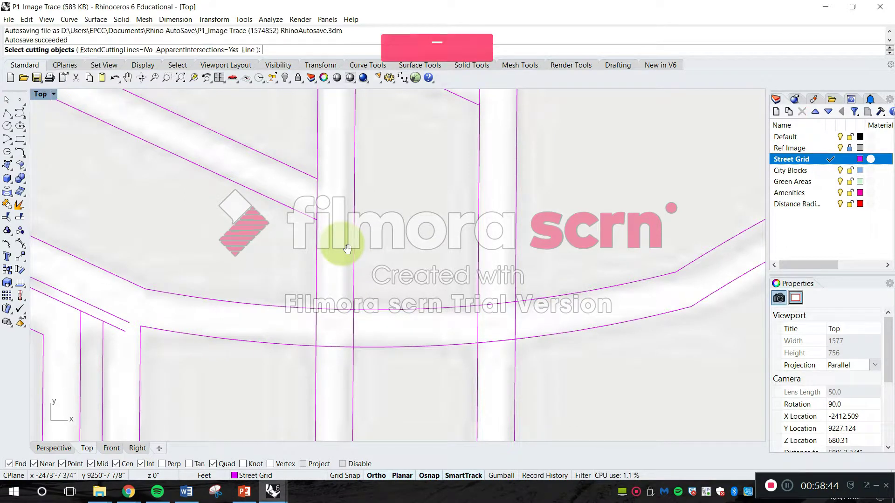
right_drag(465, 294, 455, 271)
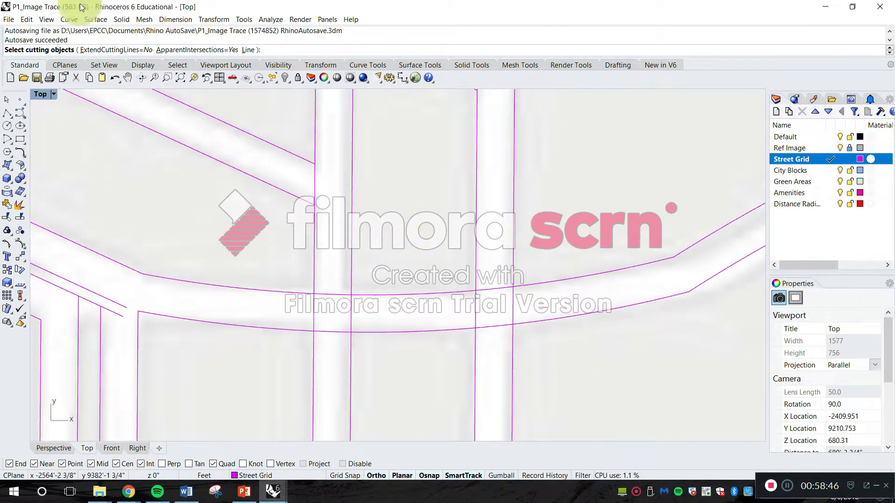
right_drag(384, 292, 391, 246)
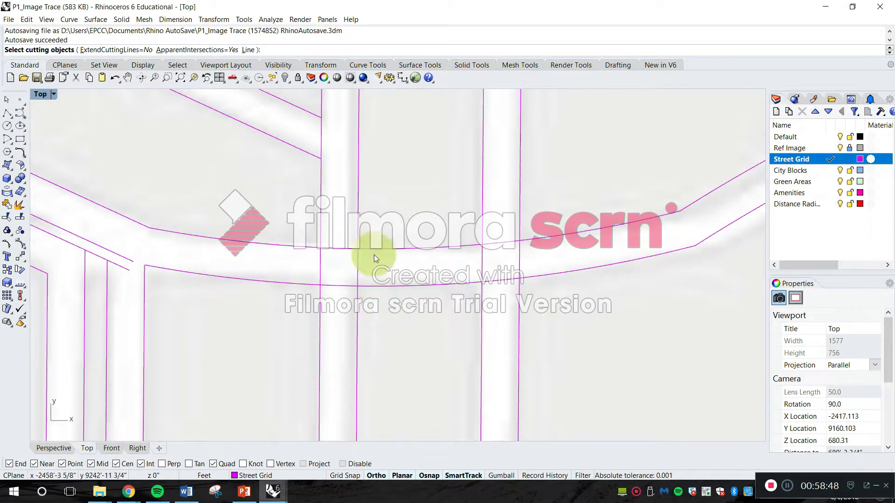
scroll(555, 349, up, 2)
drag(556, 345, 451, 246)
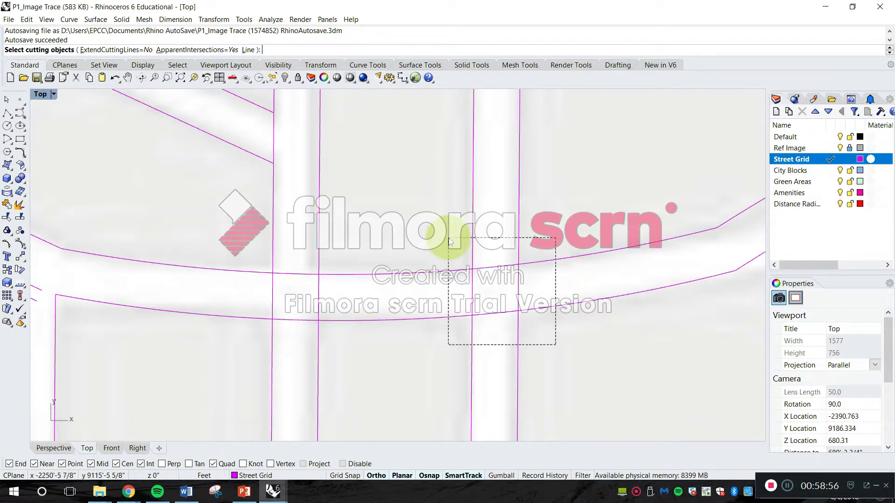
drag(448, 240, 449, 240)
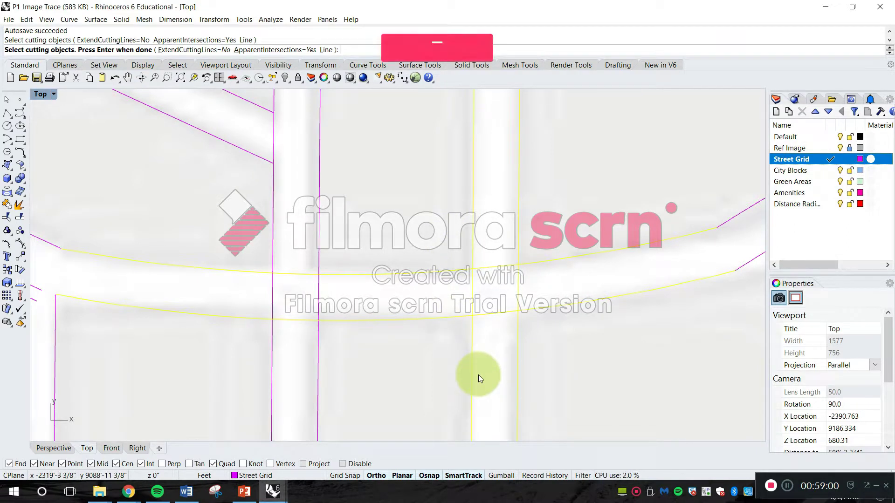
key(Return)
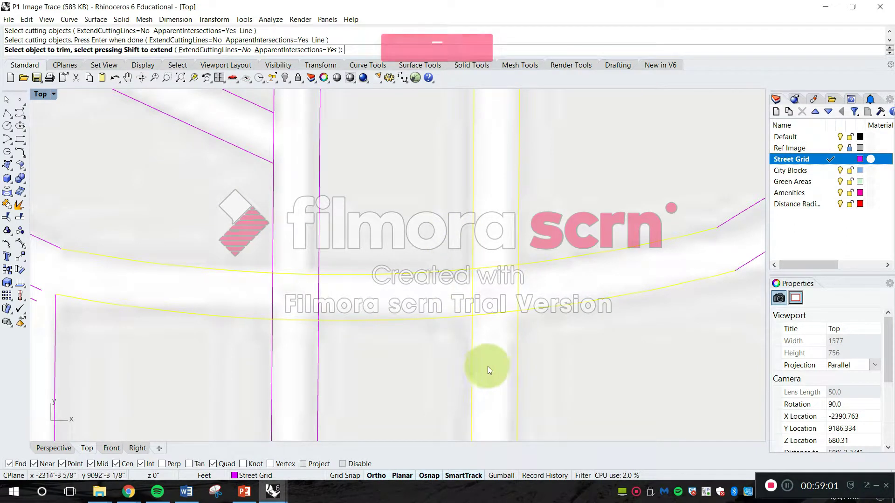
click(497, 316)
click(472, 294)
click(481, 273)
click(518, 295)
key(Return)
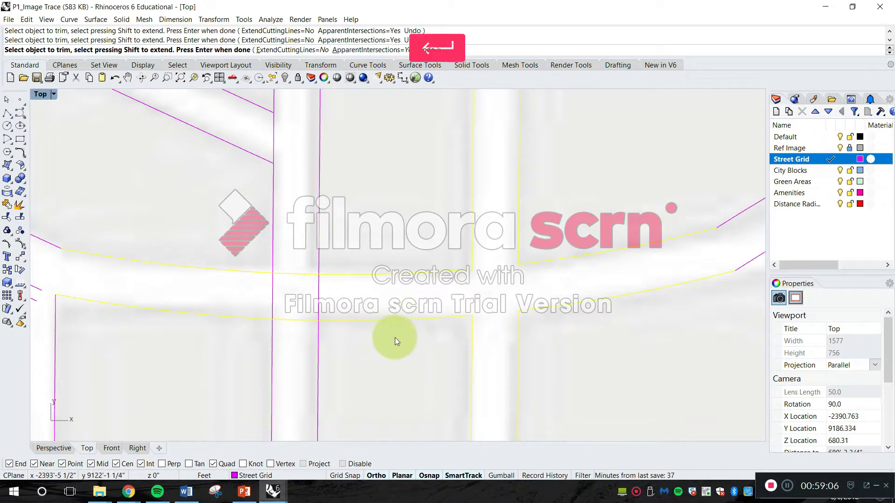
- Trim the north-south street's west edge between the two edges of the diagonal street that meets it just above the curved street
right_drag(316, 205, 365, 287)
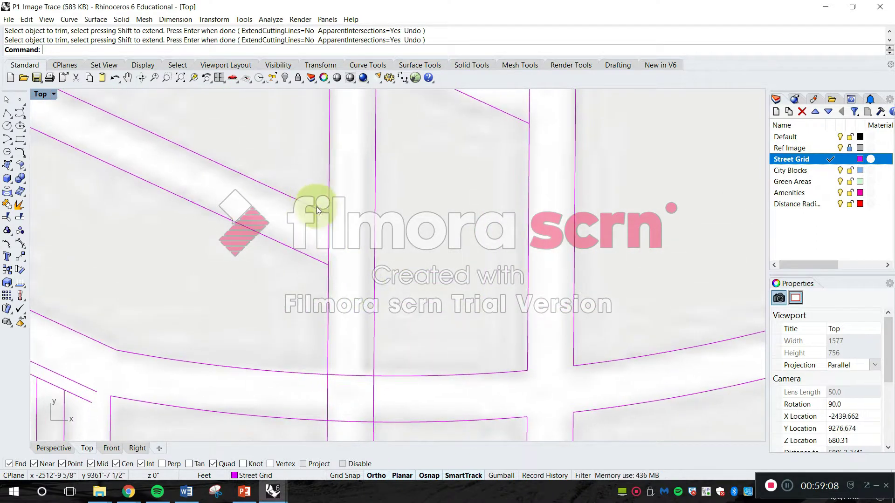
scroll(317, 206, up, 4)
right_drag(317, 206, 350, 281)
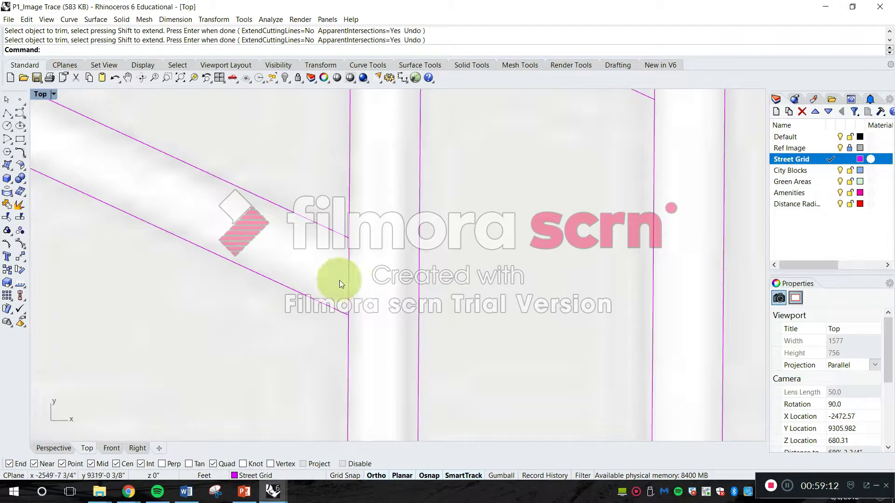
key(Escape)
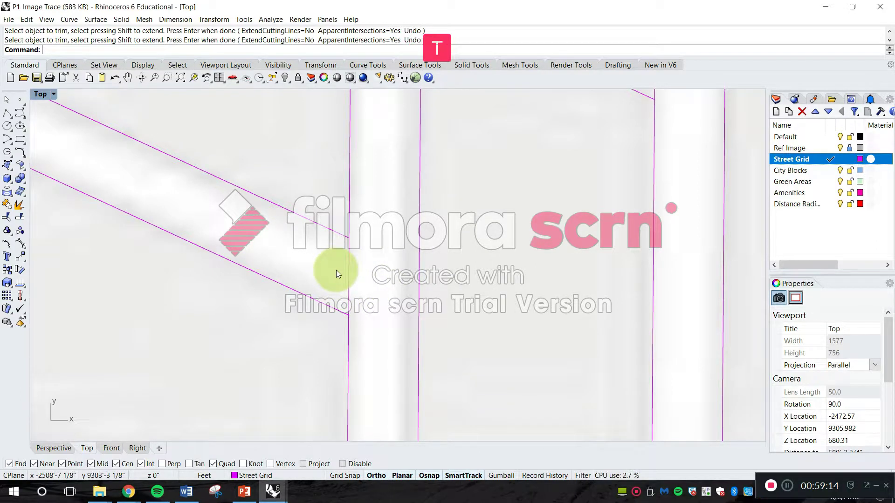
text(tri)
key(Return)
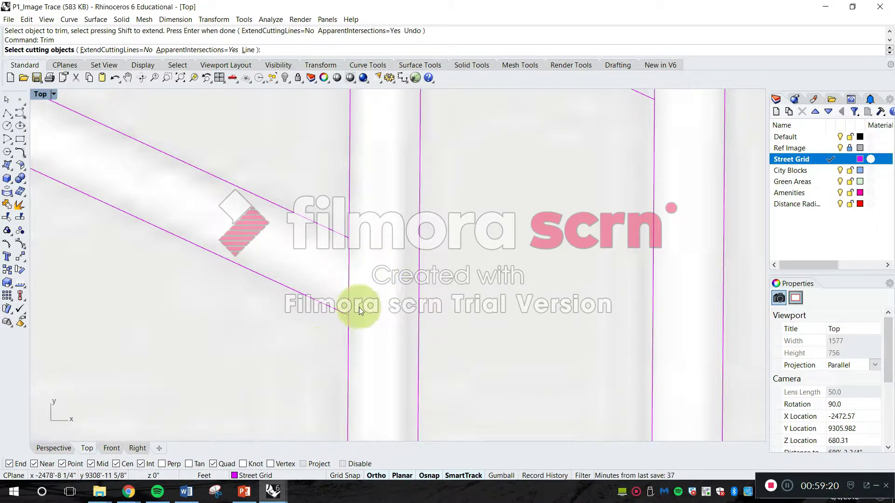
drag(329, 347, 279, 158)
drag(293, 194, 293, 195)
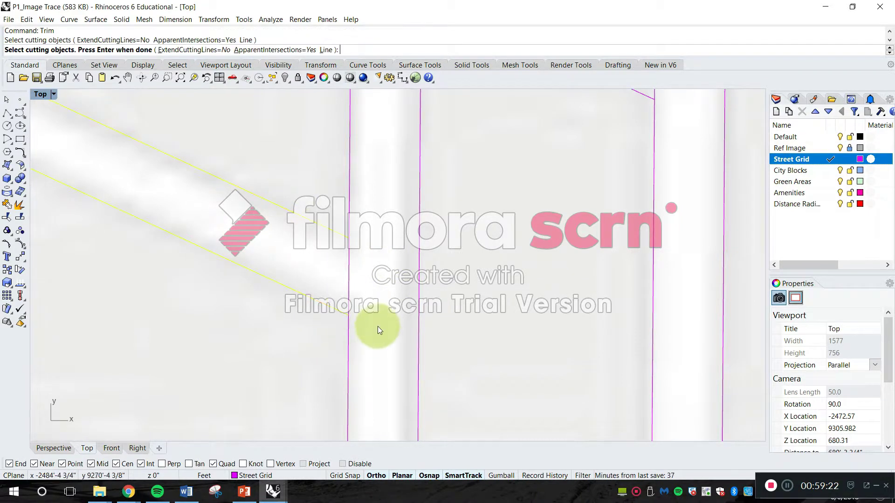
key(Return)
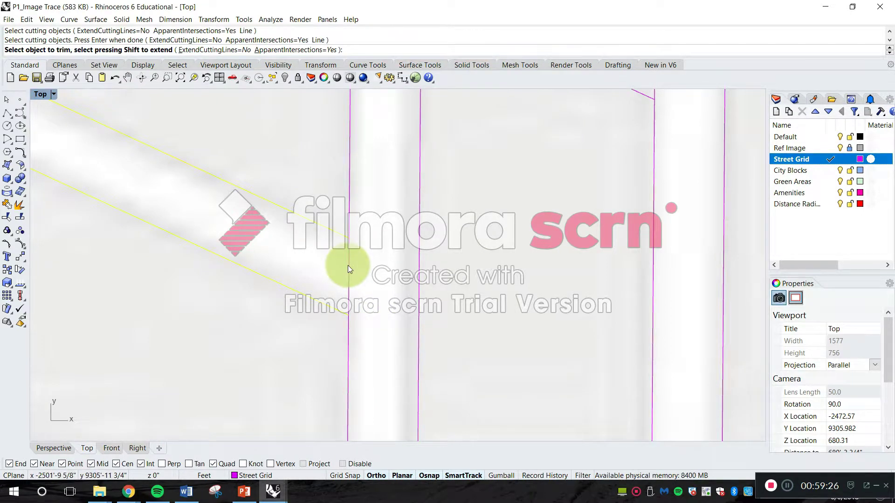
click(348, 266)
scroll(359, 298, down, 5)
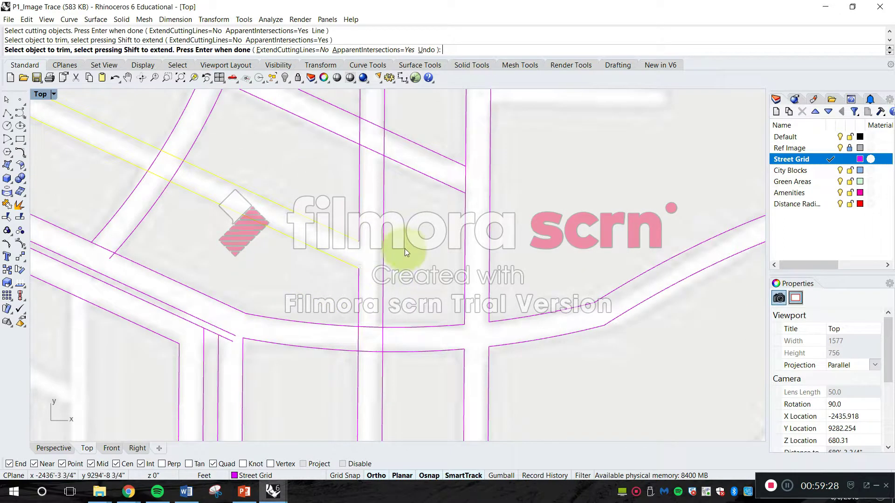
key(Return)
- Trim the overlapping segments where the curved street crosses the north-south street just west of the easternmost one
scroll(387, 306, up, 2)
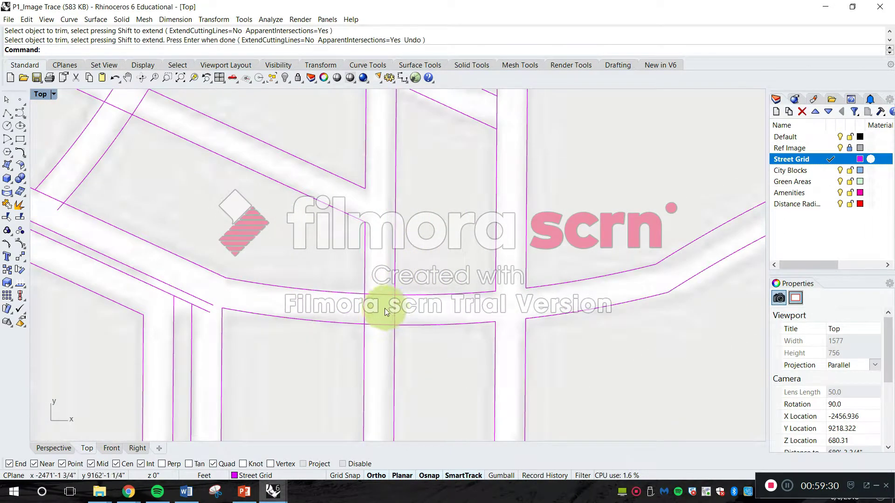
scroll(431, 349, up, 2)
key(Return)
drag(417, 359, 303, 254)
key(Return)
click(394, 304)
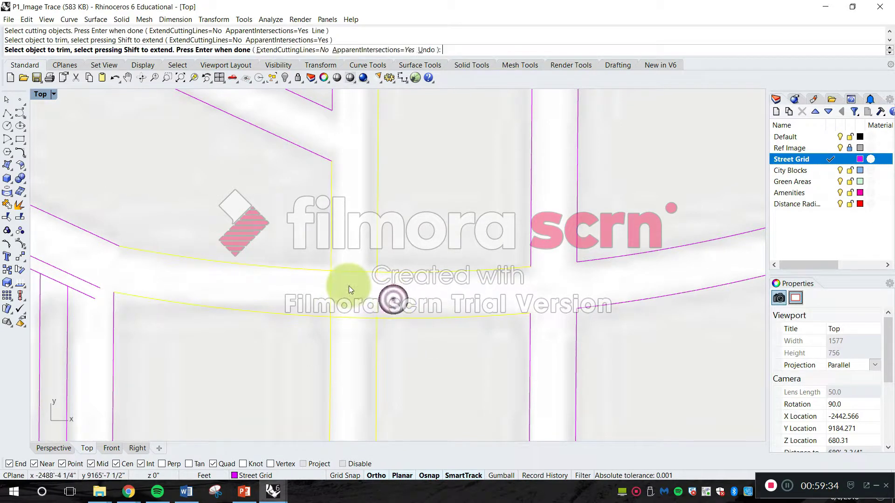
click(347, 286)
click(342, 293)
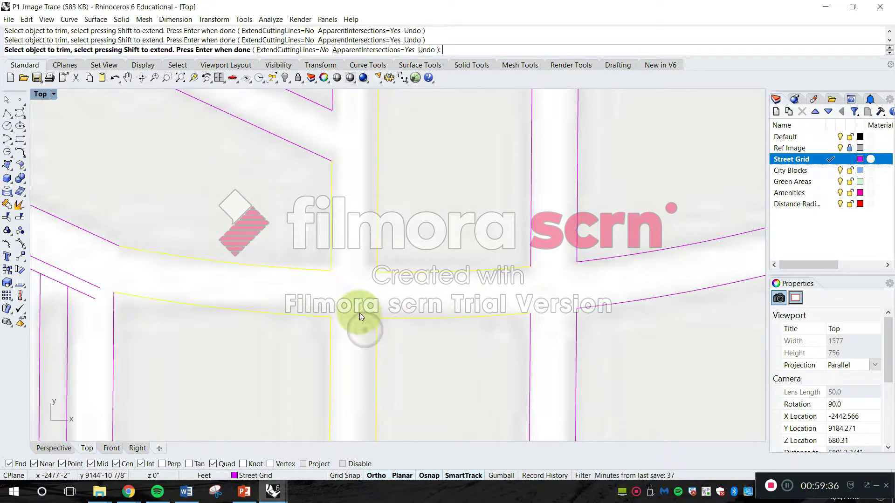
key(Return)
- Trim the easternmost north-south street's west edge between the two edges of the upper diagonal street
scroll(359, 312, down, 2)
right_drag(256, 282, 364, 318)
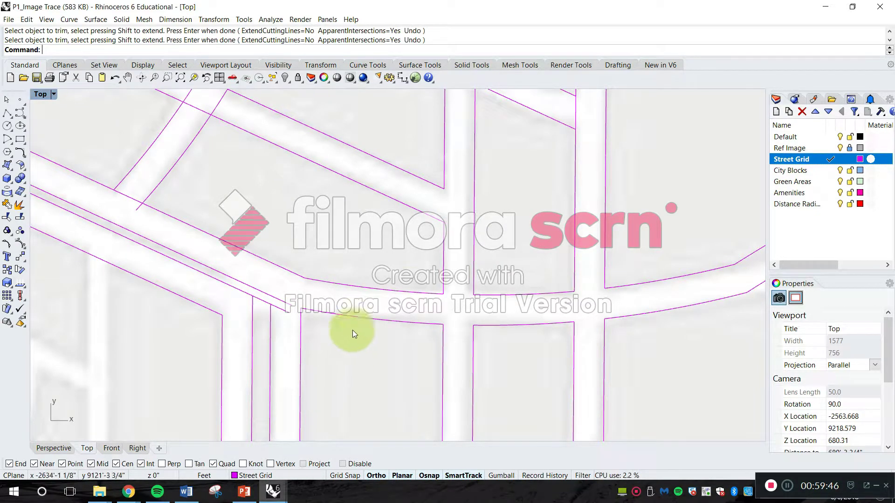
scroll(432, 285, down, 4)
scroll(354, 253, up, 3)
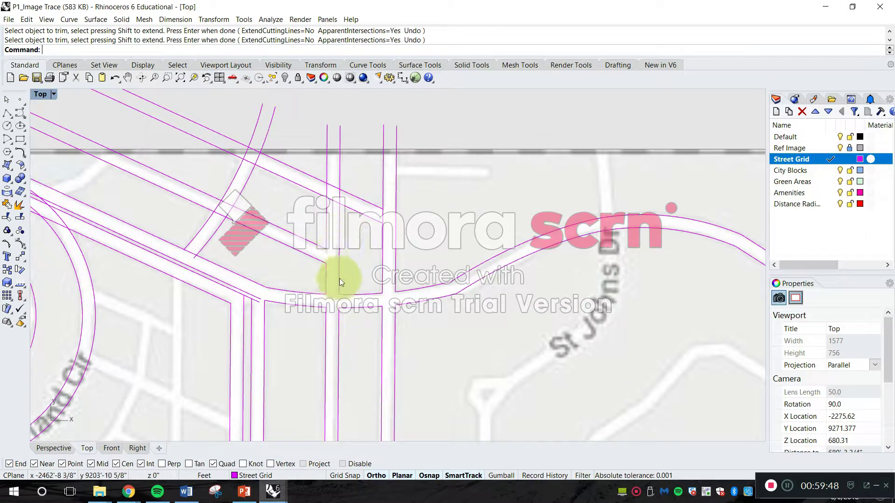
scroll(338, 230, up, 2)
scroll(403, 234, up, 2)
key(Escape)
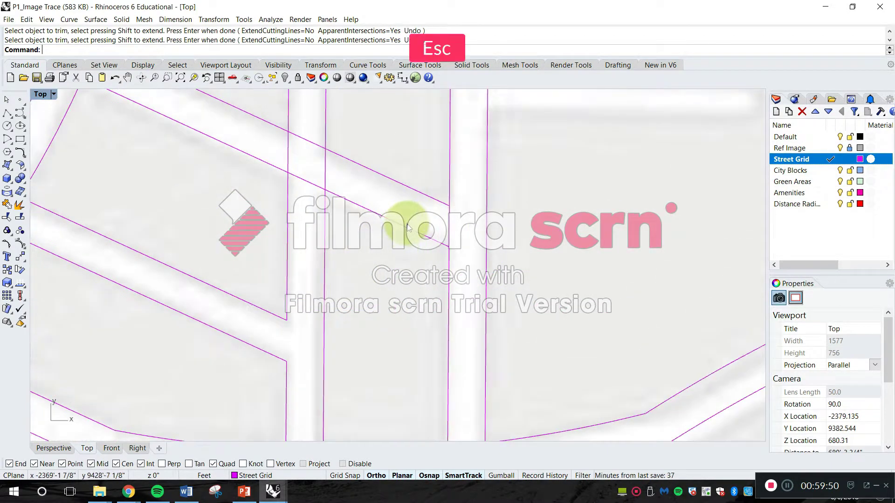
key(space)
click(449, 265)
click(438, 199)
key(space)
click(449, 248)
key(Return)
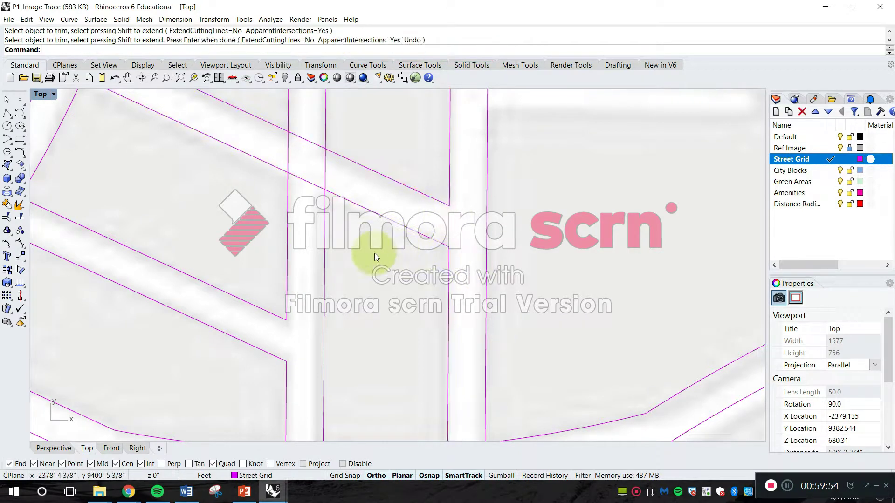
- Trim the overlapping segments where the upper diagonal street crosses the north-south street just west of the easternmost one
key(Escape)
scroll(374, 253, down, 2)
scroll(337, 286, up, 2)
text(trim)
key(space)
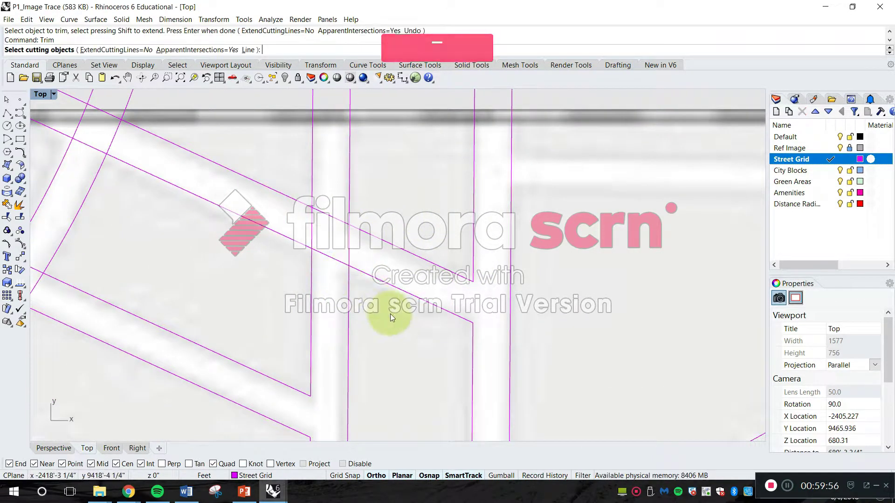
drag(382, 307, 303, 208)
key(space)
click(331, 218)
click(327, 256)
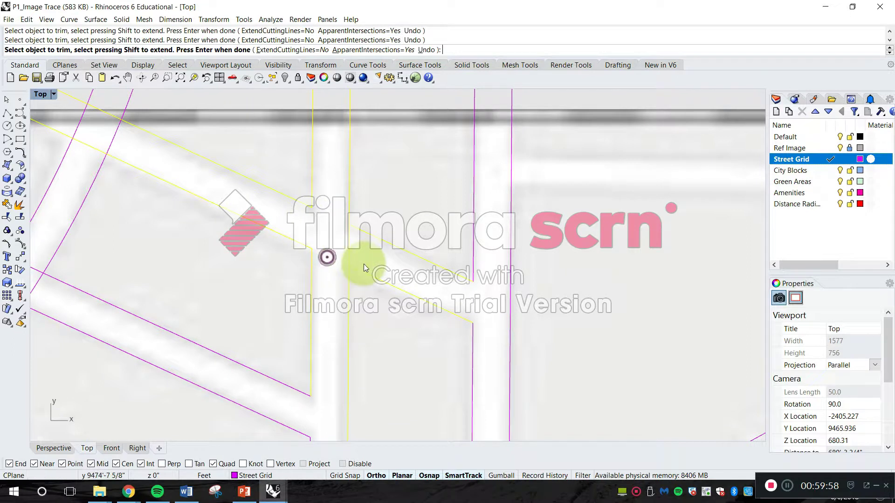
key(Return)
- Draw a line from the lowest diagonal edge's corner to the diagonal street's uppermost edge, ending perpendicular to it with the Perp snap enabled
scroll(312, 248, down, 3)
key(Escape)
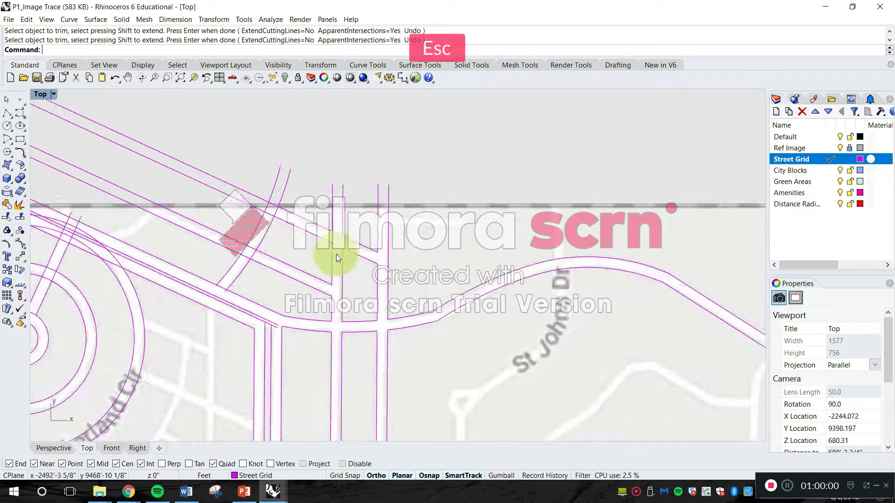
scroll(337, 254, up, 2)
scroll(402, 257, up, 6)
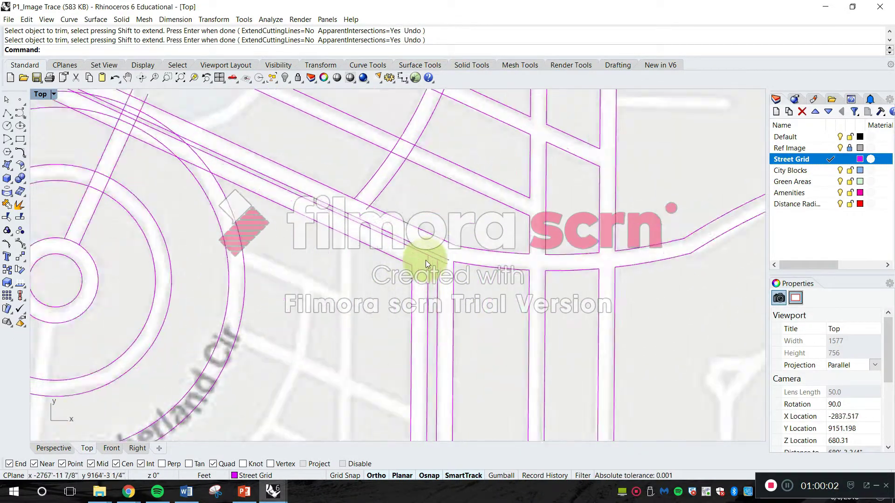
scroll(446, 279, up, 3)
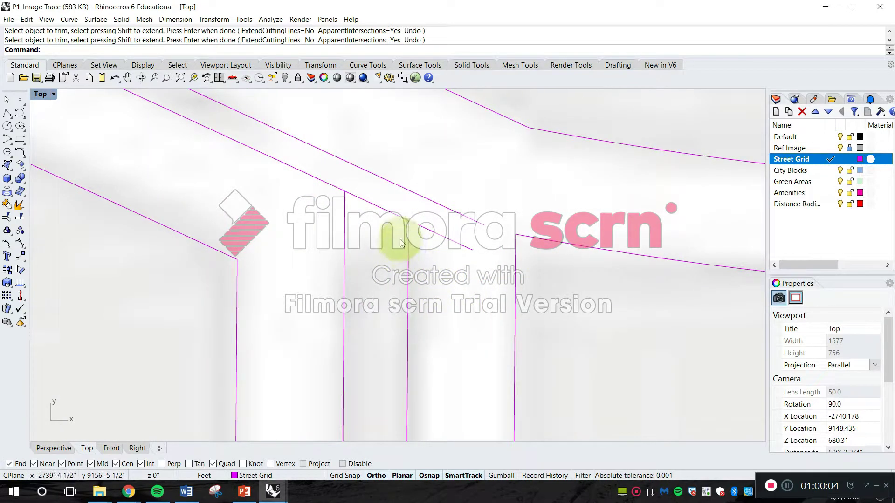
right_drag(285, 128, 361, 236)
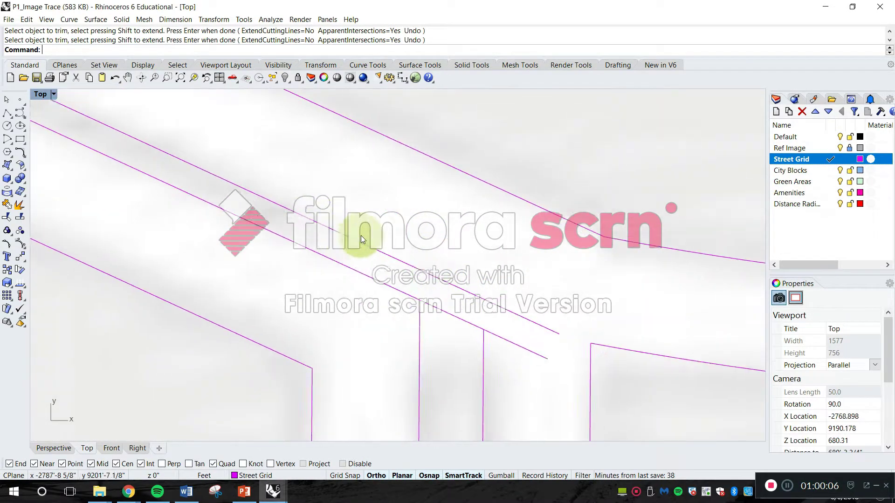
scroll(372, 248, down, 6)
scroll(373, 251, up, 2)
key(Escape)
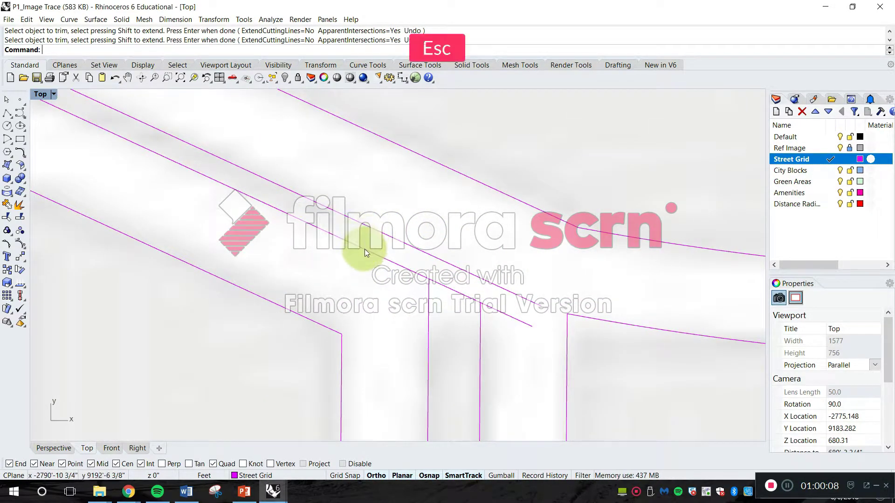
text(l)
key(Return)
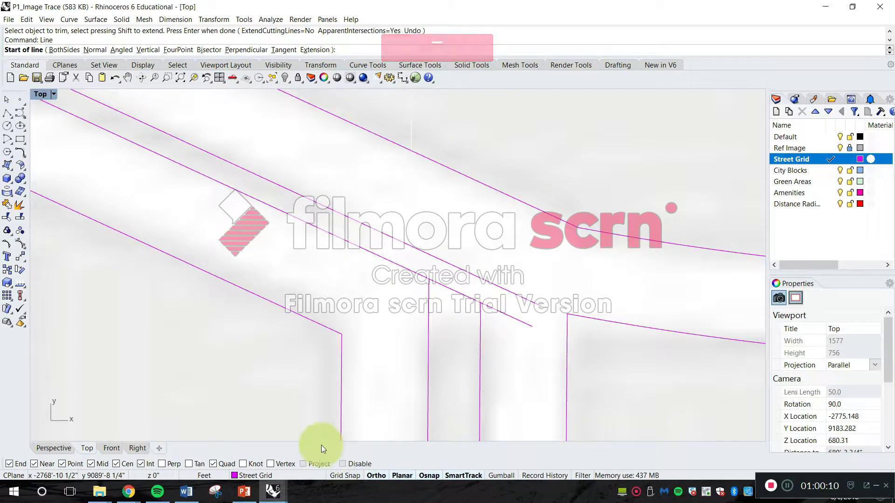
click(342, 335)
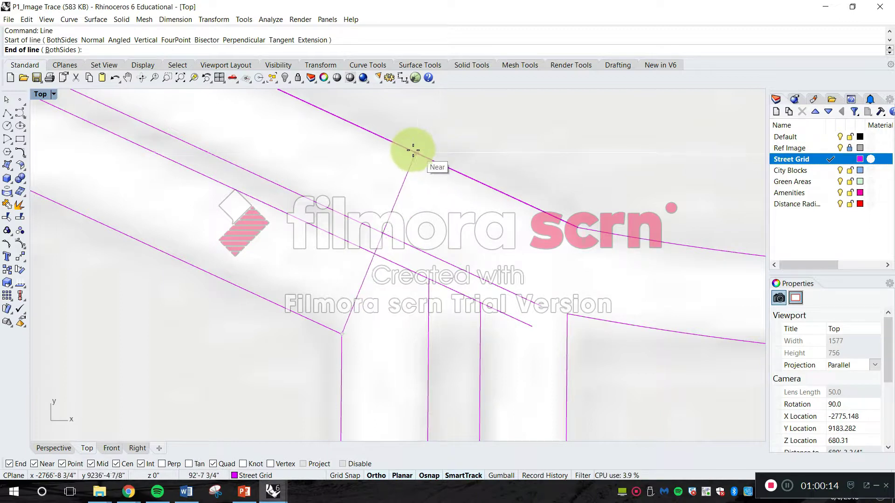
click(162, 463)
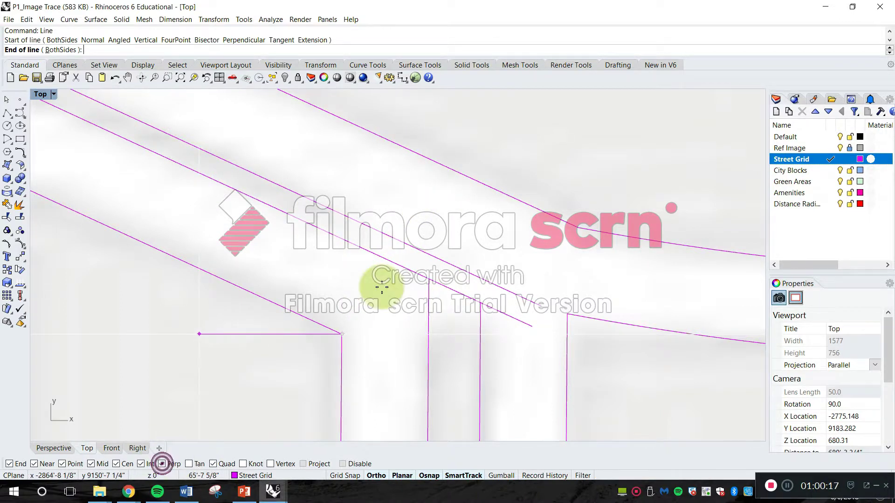
click(427, 158)
key(Escape)
- Trim the diagonal median's two edges and the perpendicular line against each other, leaving a squared-off end on the median
text(Trim)
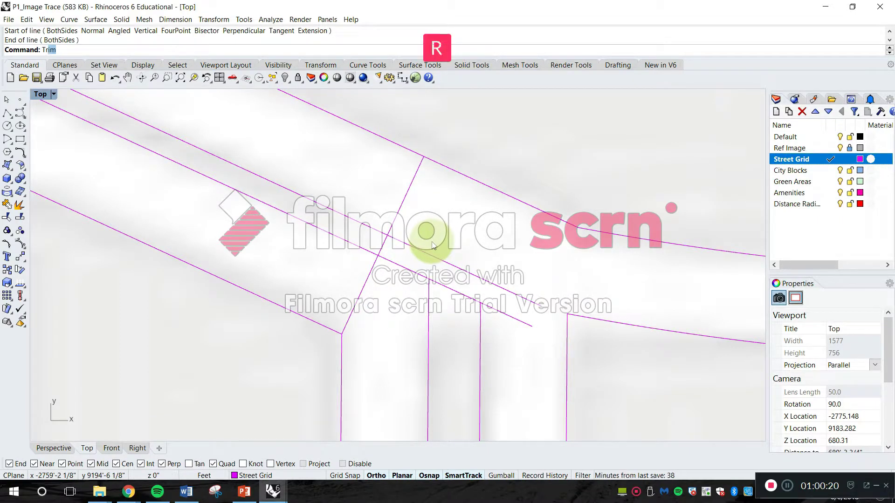
key(Return)
click(400, 261)
key(Return)
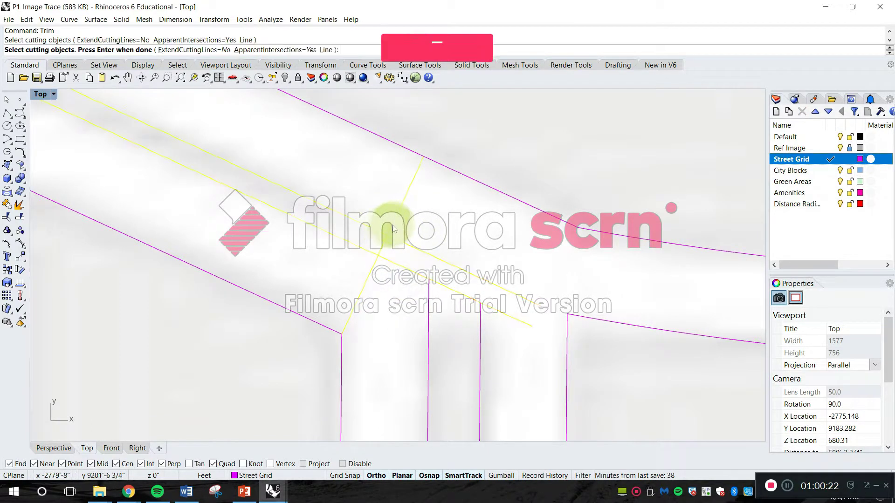
click(393, 226)
click(385, 260)
click(372, 265)
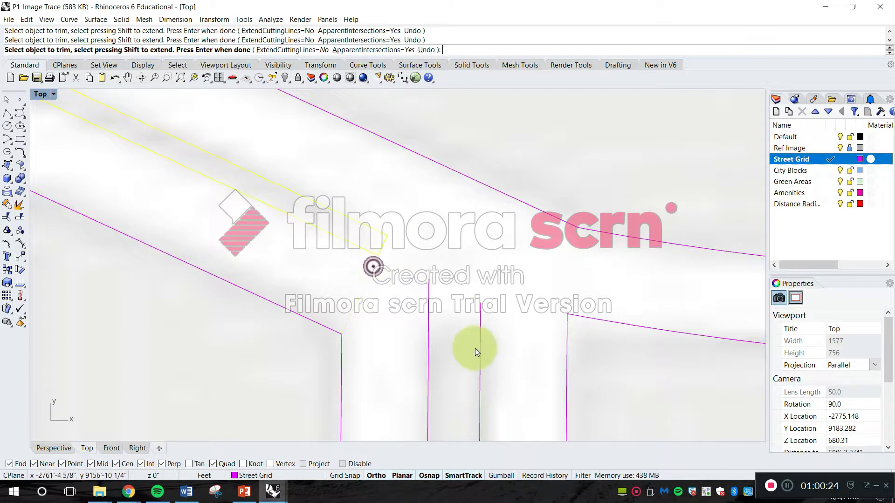
key(Return)
- Draw a horizontal line from the lower curved street edge's west corner across to the west edge of the north-south median
right_drag(444, 346, 343, 266)
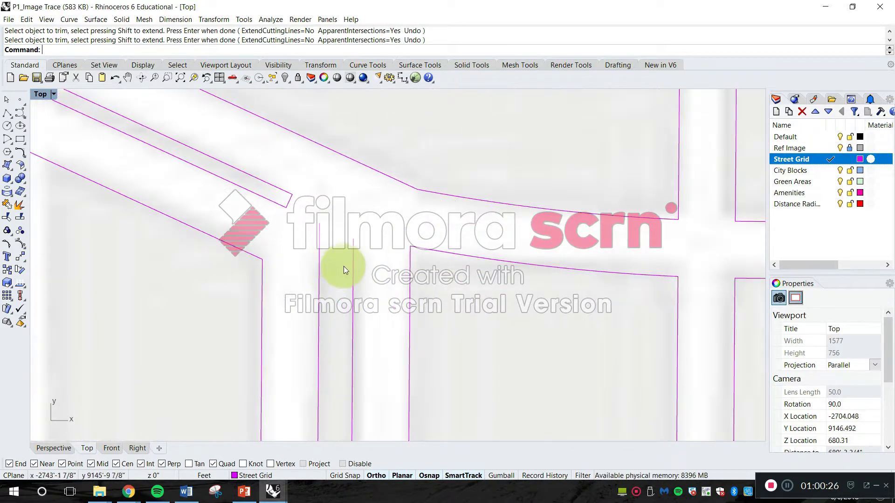
key(Escape)
text(l)
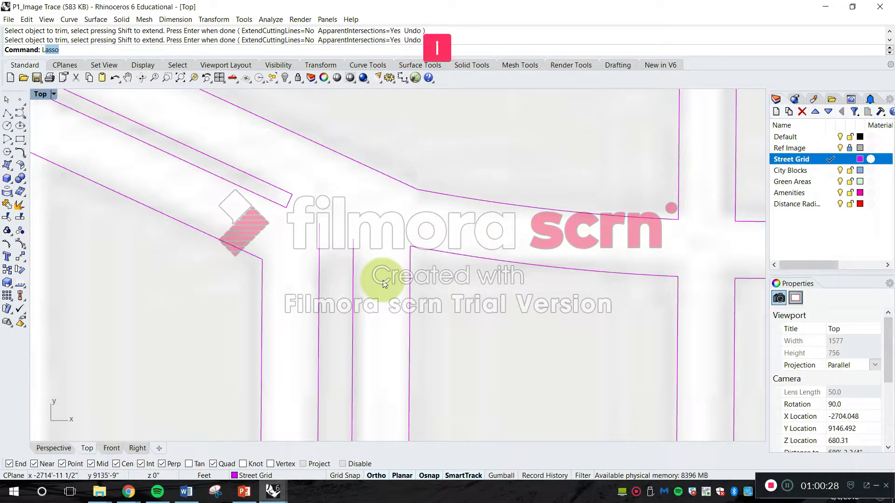
key(space)
click(410, 247)
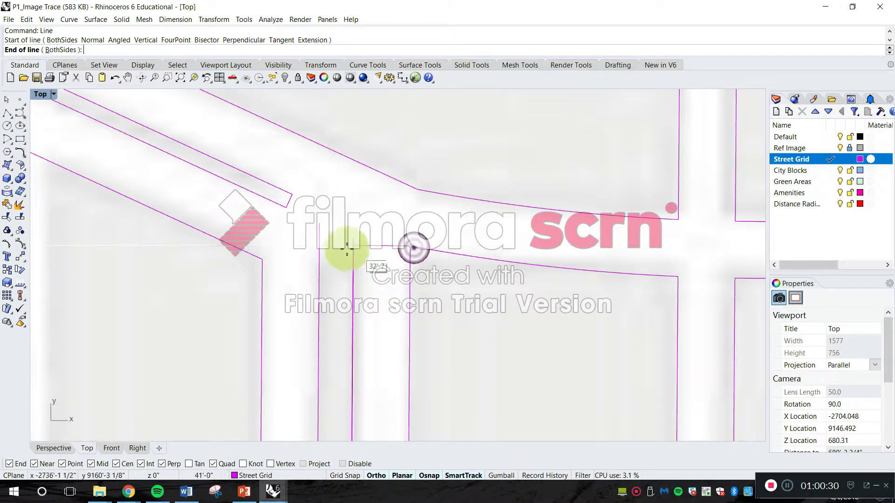
click(323, 246)
key(Escape)
- Trim the north-south median's two edges and the horizontal line against each other at the median's north end
scroll(341, 256, up, 4)
text(trim)
key(space)
drag(388, 270, 285, 212)
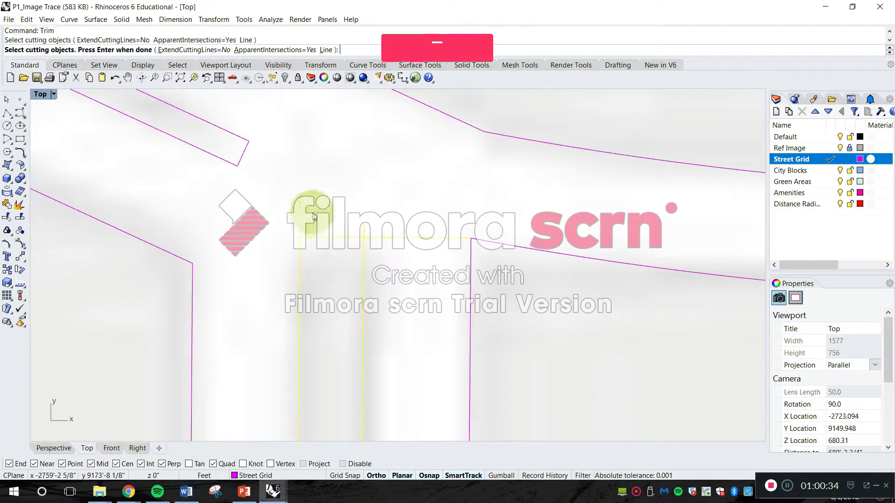
- Trim the excess line segments at the upper end of the narrow vertical median strip, using its outlines as cutting objects
key(space)
click(300, 215)
click(388, 252)
key(Escape)
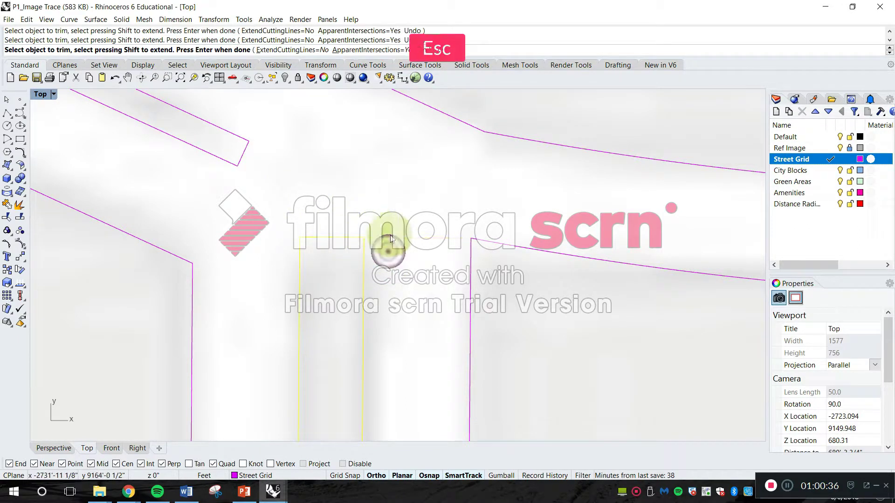
- Copy the vertical street line pair just east of Gateway N Blvd to the west side of Gateway S Blvd
scroll(463, 283, down, 4)
scroll(463, 284, down, 6)
right_drag(473, 304, 332, 292)
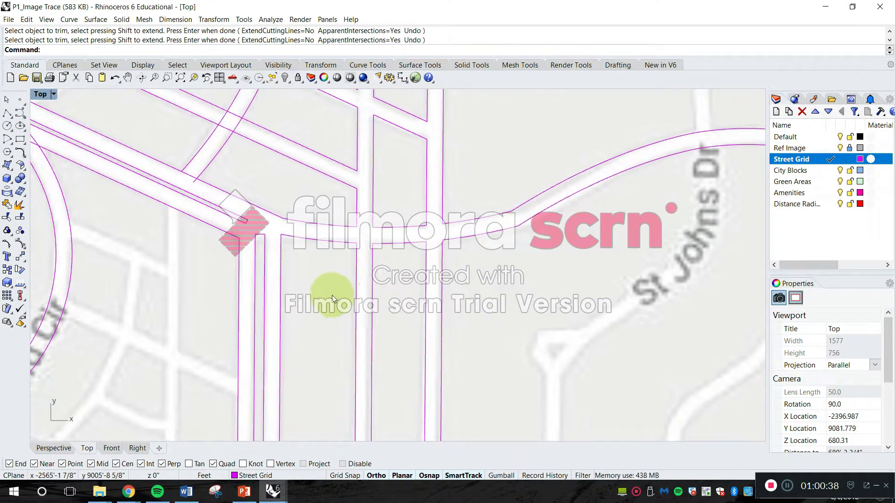
scroll(328, 217, down, 6)
right_drag(307, 213, 393, 264)
scroll(391, 251, down, 4)
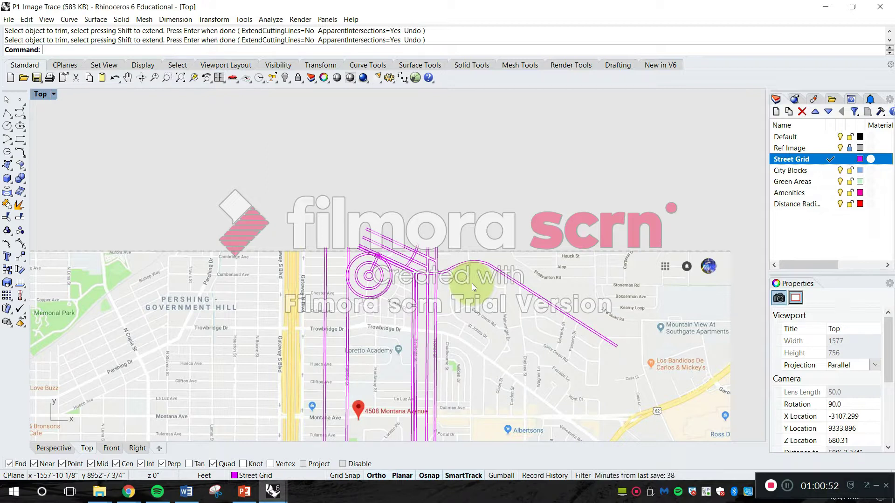
key(Escape)
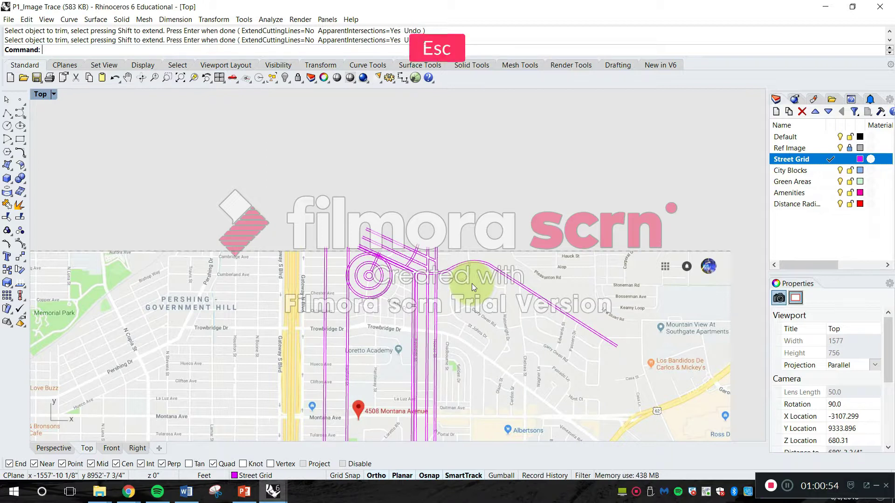
text(COPY)
key(Return)
scroll(342, 300, up, 4)
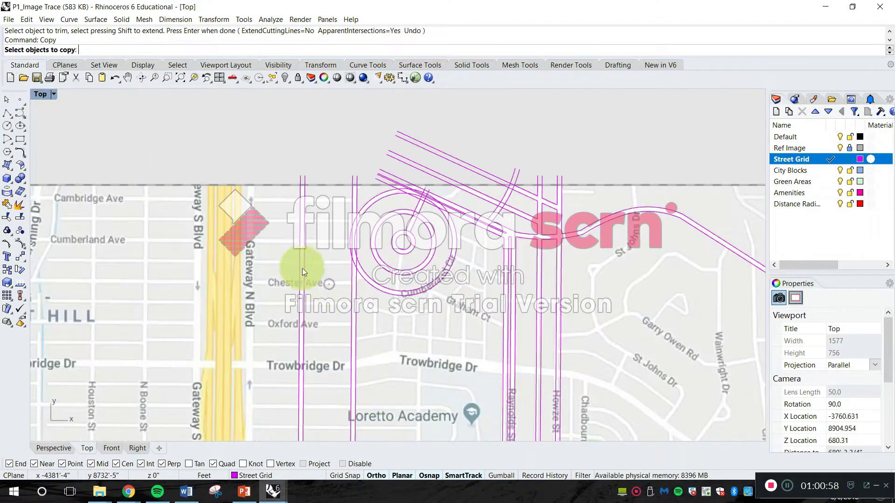
click(302, 271)
key(Return)
click(320, 299)
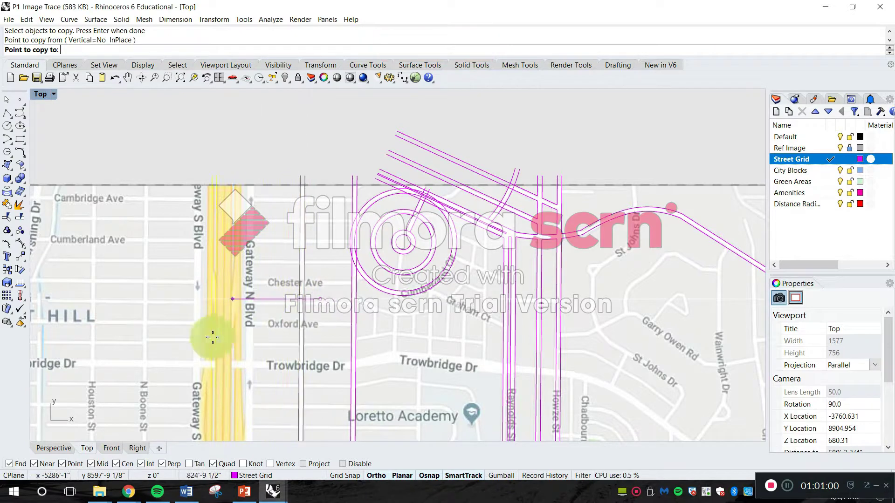
click(182, 347)
key(Escape)
- Rotate the copied street line pair 90 degrees clockwise so that it runs horizontally across the map
right_drag(223, 377, 325, 318)
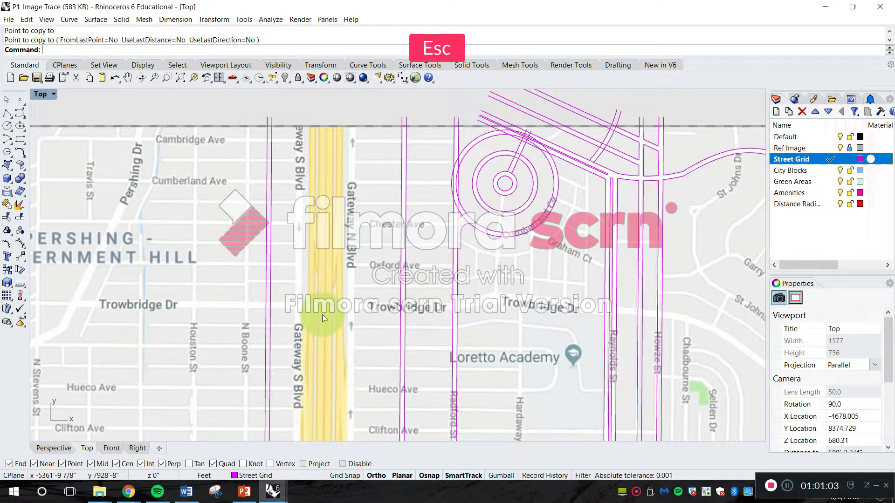
text(rota)
key(Return)
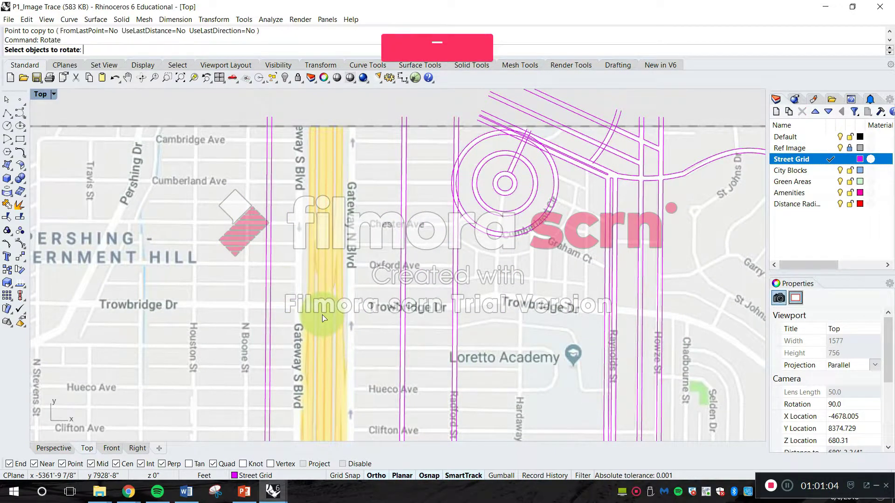
click(268, 275)
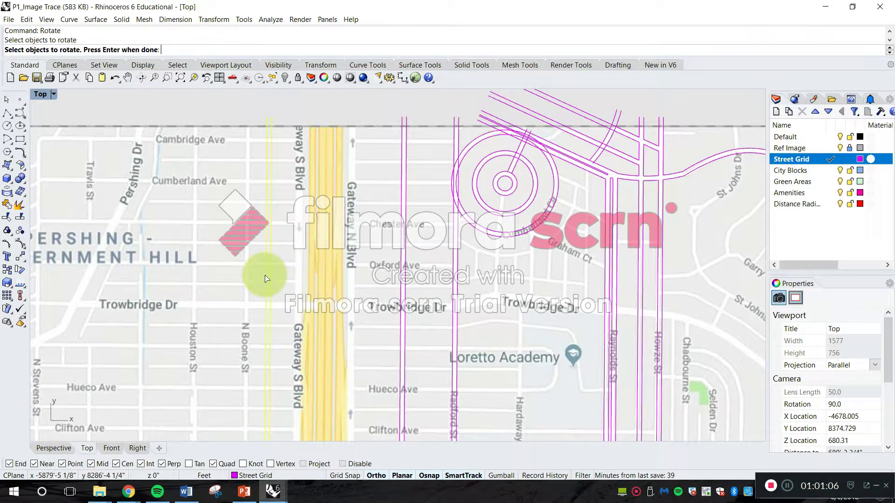
key(space)
click(287, 289)
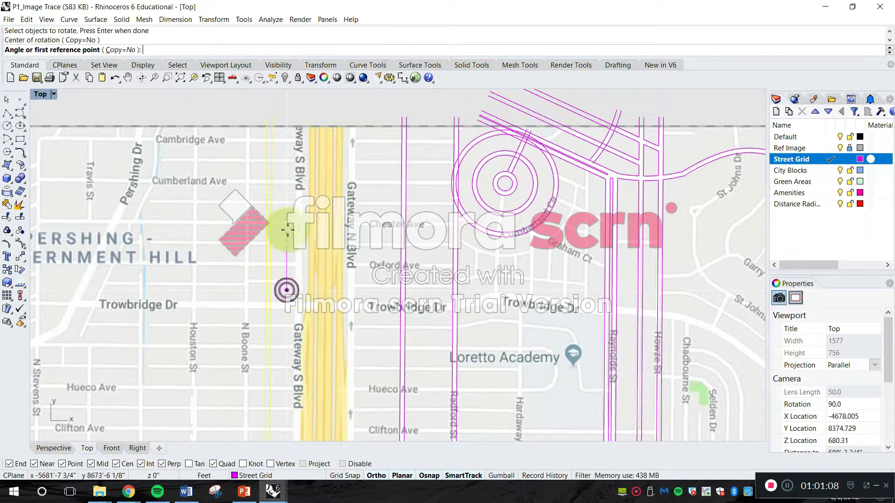
click(288, 197)
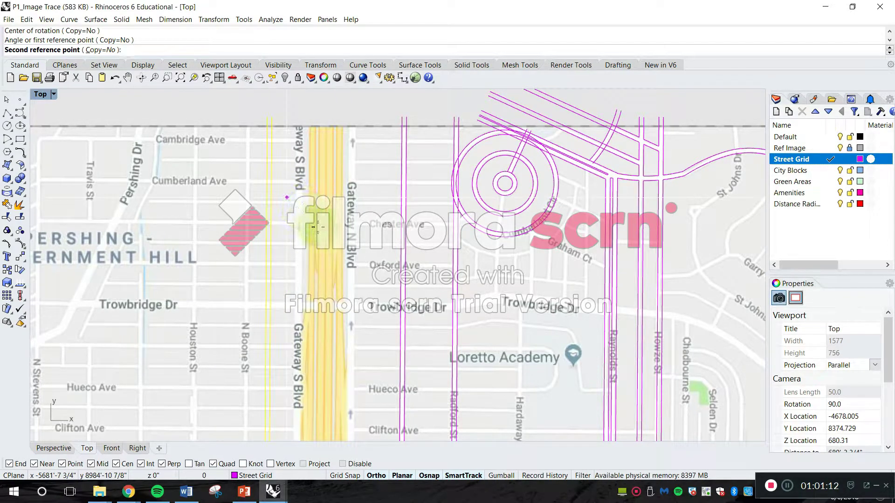
click(357, 342)
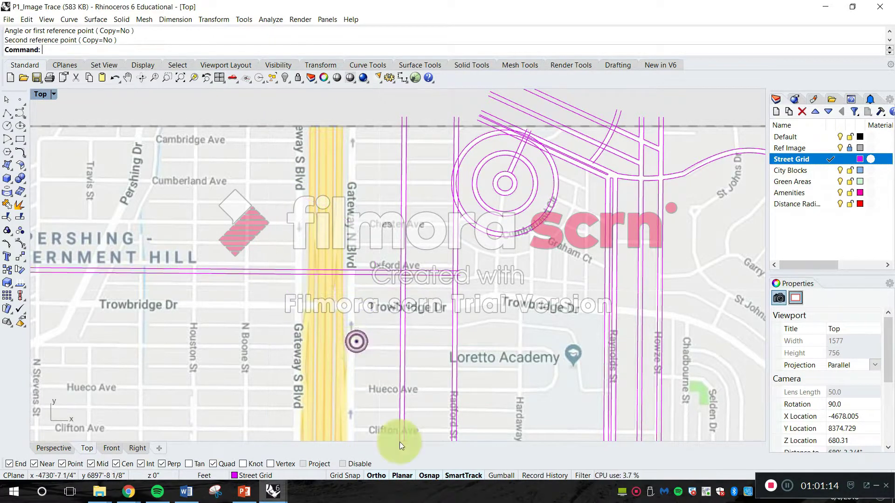
- Move the horizontal street line pair up onto Cambridge Ave, the uppermost street on the reference map
key(Escape)
text(m)
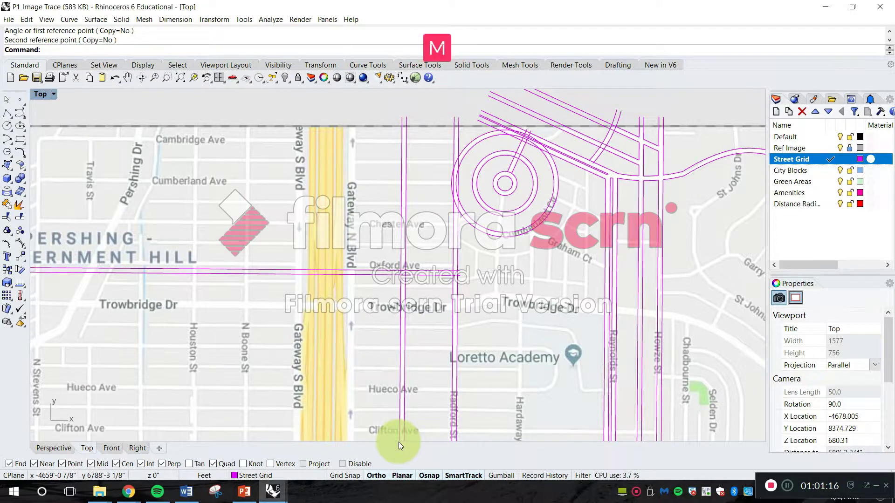
key(Return)
click(358, 272)
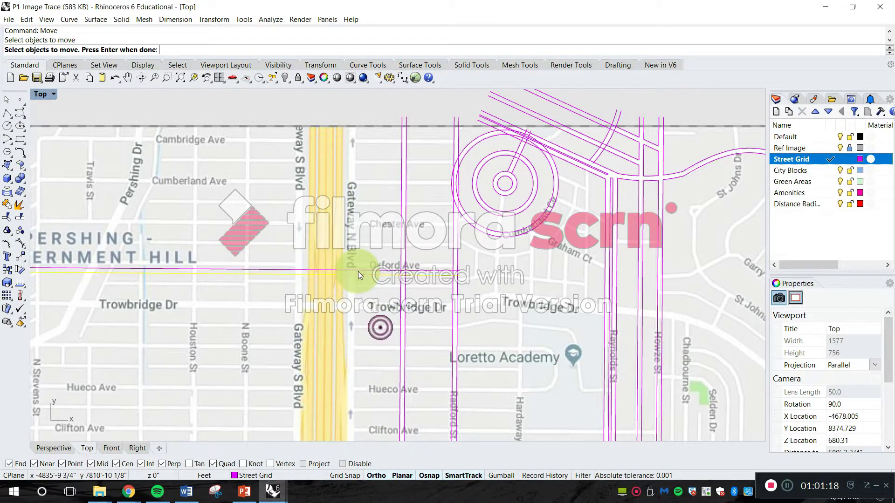
scroll(426, 264, up, 4)
key(Return)
click(409, 308)
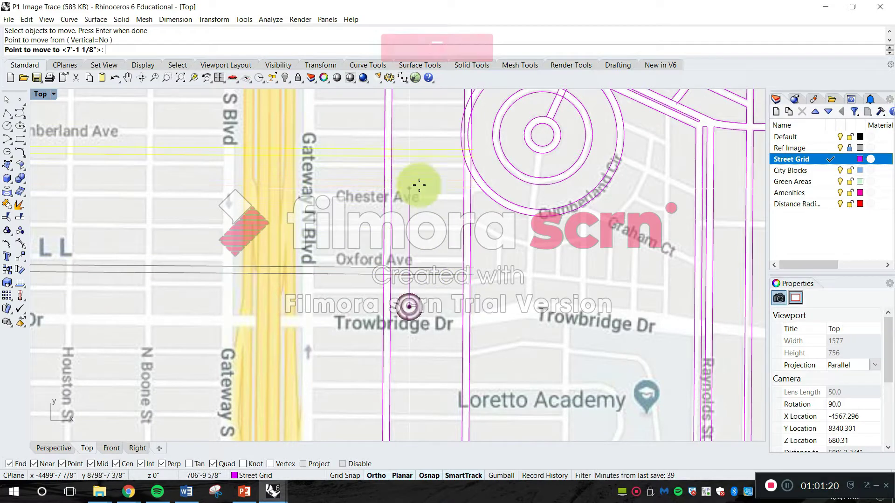
right_drag(452, 111, 433, 282)
scroll(433, 272, up, 6)
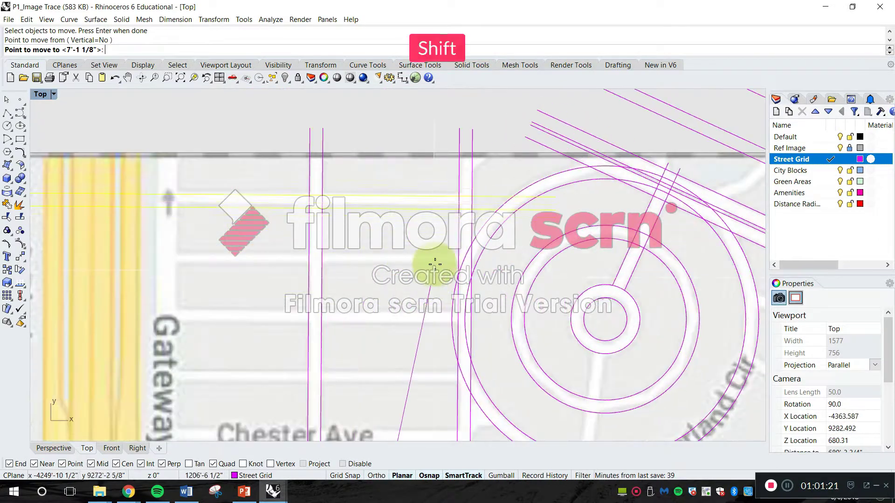
shift+click(370, 267)
- Copy the Cambridge Ave line pair onto the next parallel street directly below it
scroll(369, 266, down, 12)
right_drag(369, 266, 476, 234)
scroll(273, 188, up, 6)
right_drag(364, 247, 294, 229)
key(Escape)
text(copy)
key(space)
scroll(643, 195, up, 4)
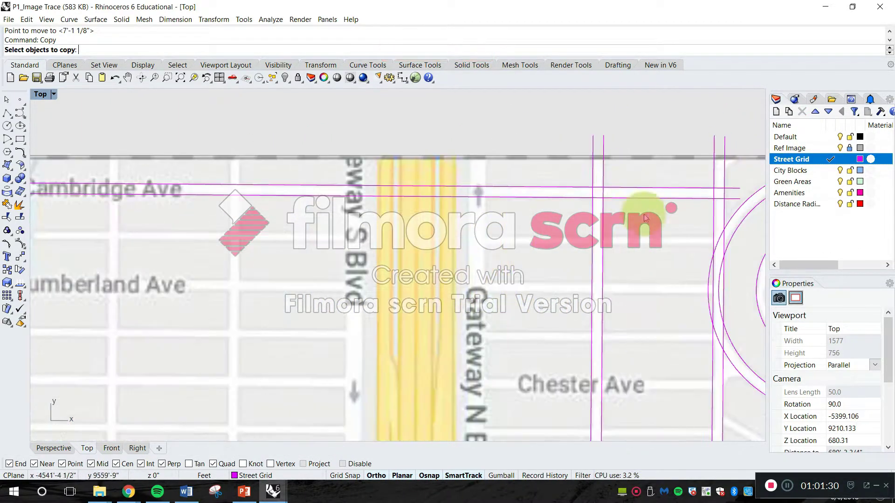
click(639, 178)
key(Return)
click(490, 153)
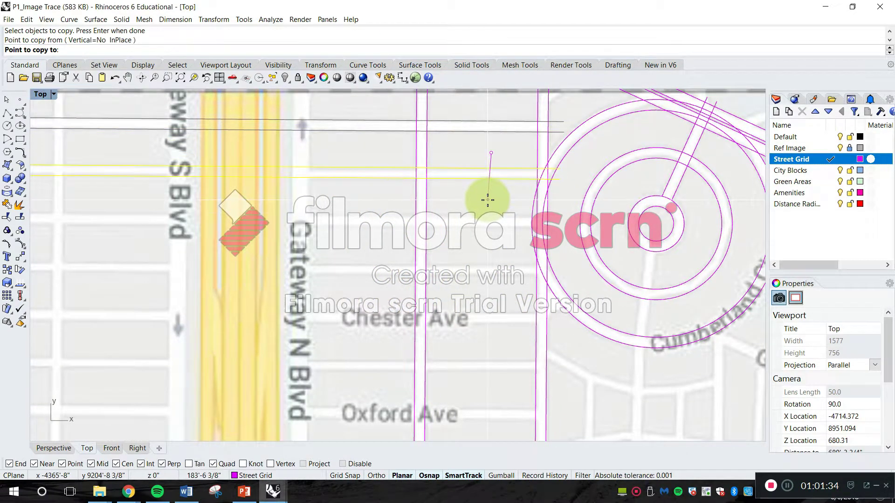
click(487, 199)
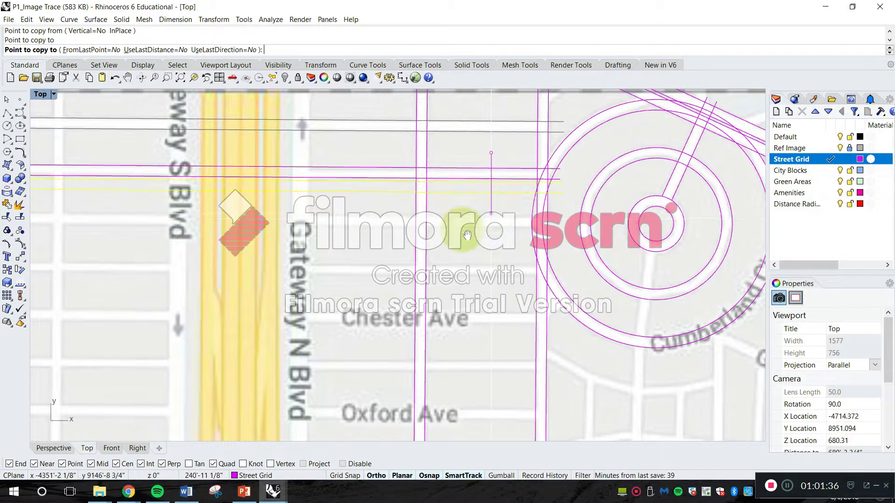
right_drag(467, 234, 427, 239)
key(Escape)
- Copy the second horizontal street line pair onto the third street below by eye
scroll(427, 238, up, 2)
scroll(427, 239, down, 2)
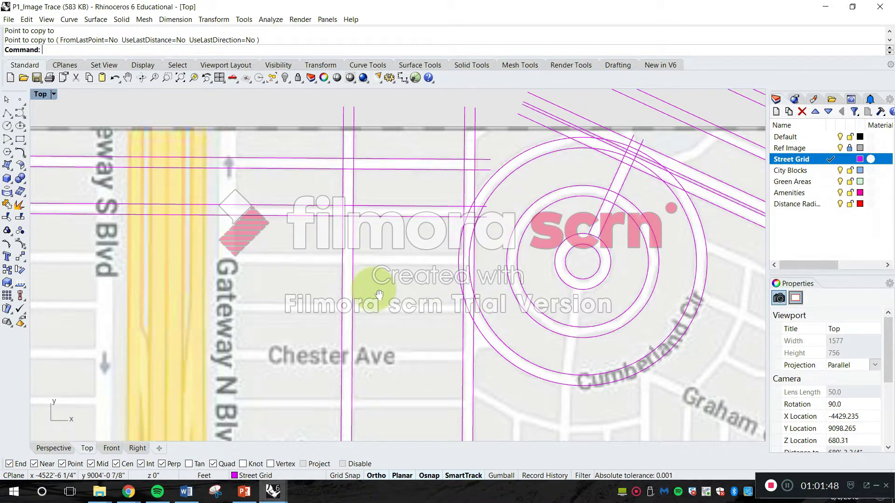
key(Escape)
text(c)
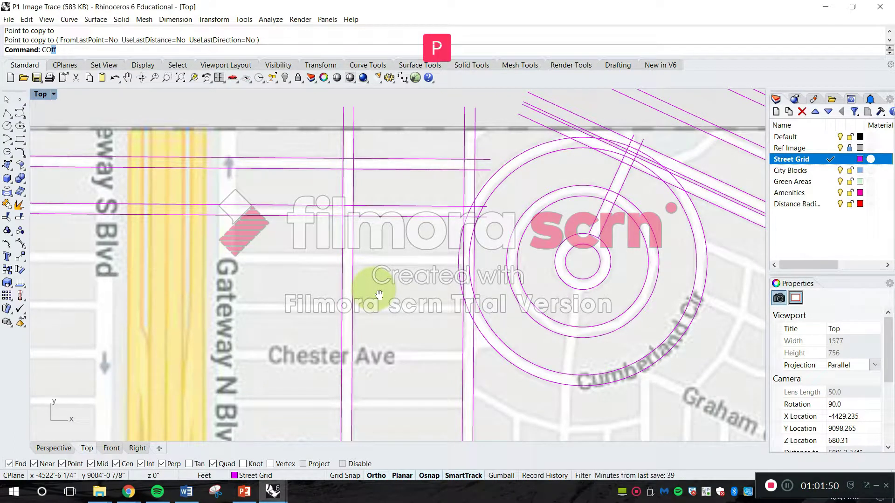
text(op)
key(Return)
click(426, 215)
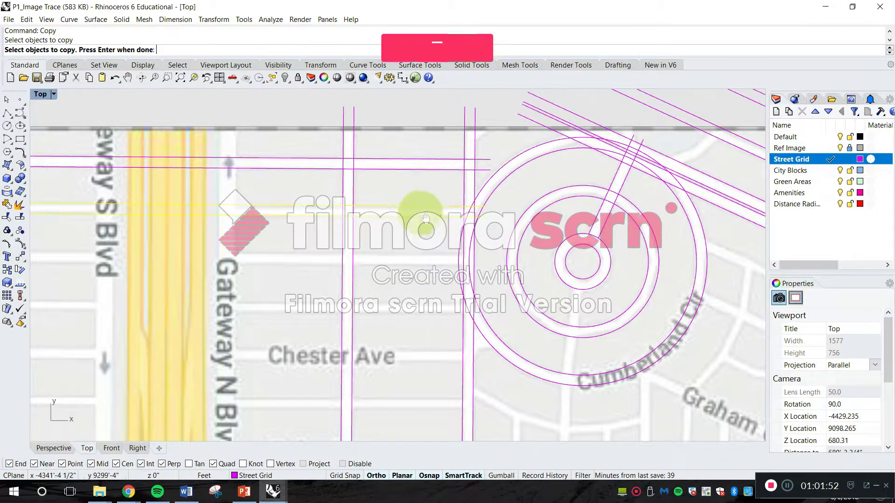
key(space)
shift+click(427, 236)
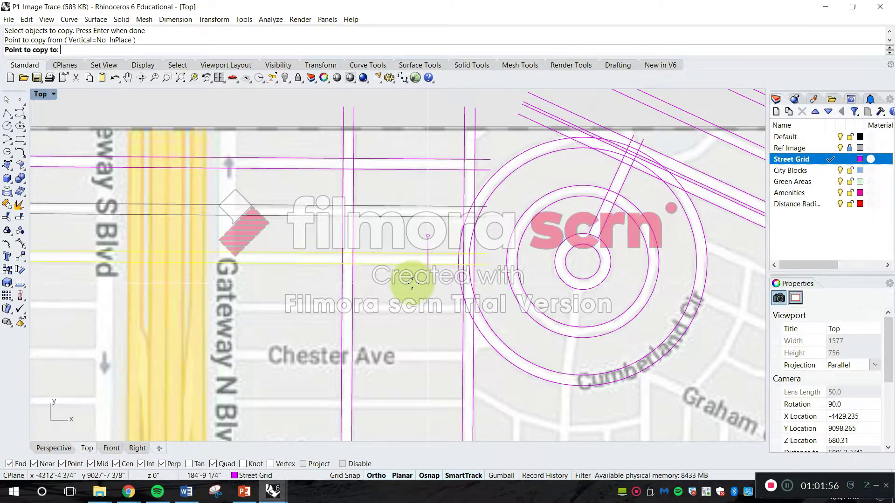
key(Escape)
- Measure the block depths between the first, second and third horizontal street line pairs
scroll(416, 250, up, 3)
text(Distance)
key(Return)
scroll(536, 250, down, 2)
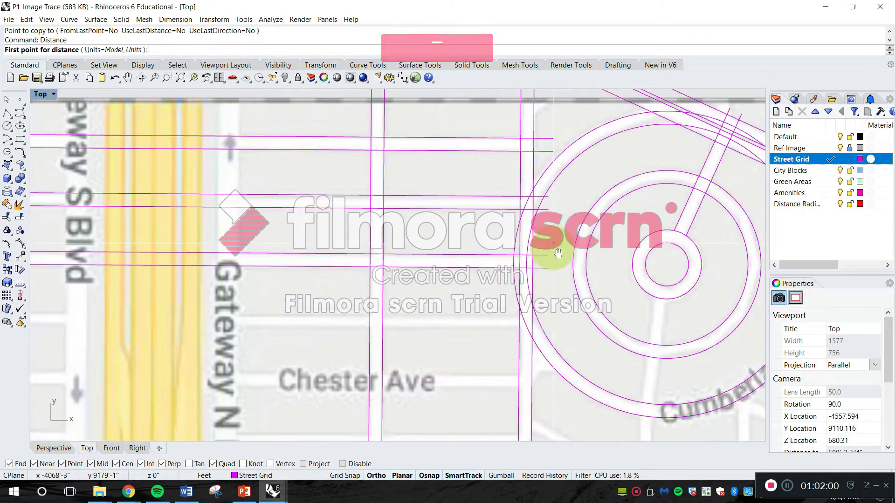
click(536, 296)
click(535, 257)
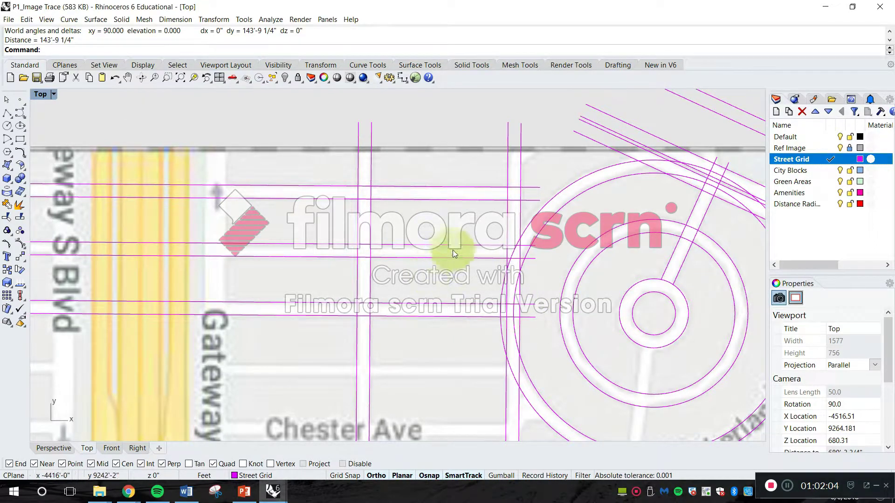
key(Return)
scroll(536, 241, up, 2)
click(534, 242)
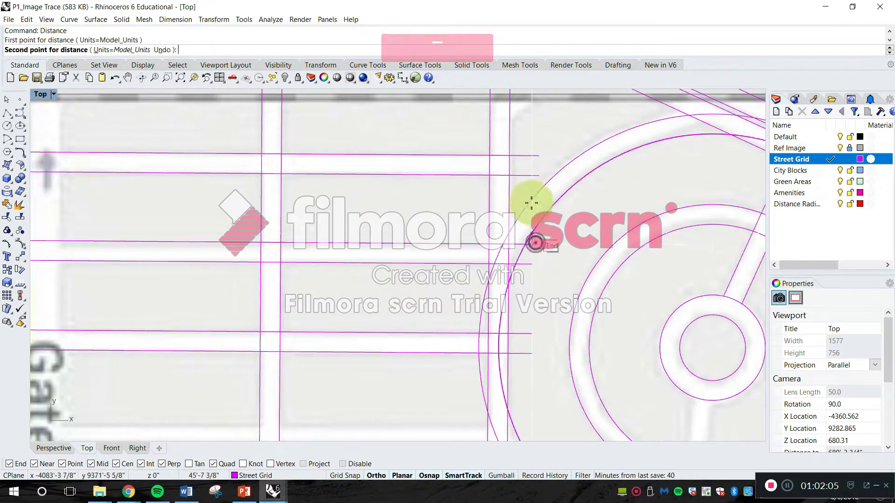
click(535, 178)
- Delete the third horizontal street line pair
right_drag(246, 179, 347, 268)
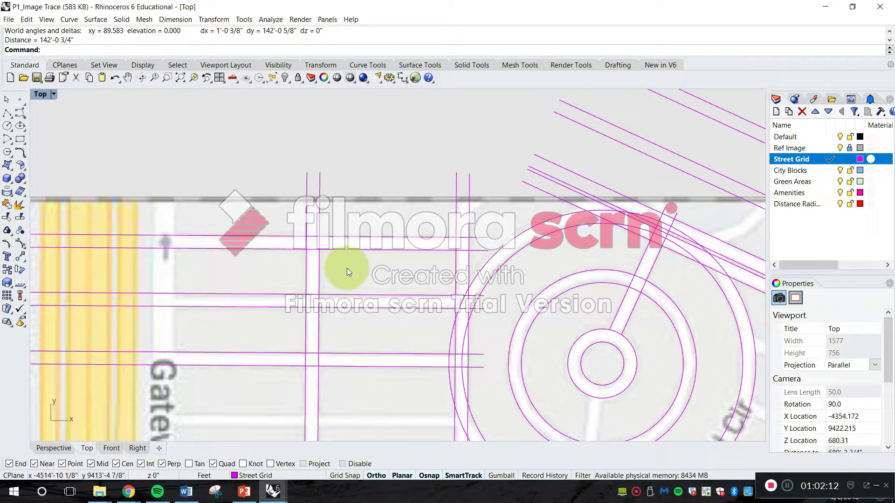
right_drag(346, 268, 330, 228)
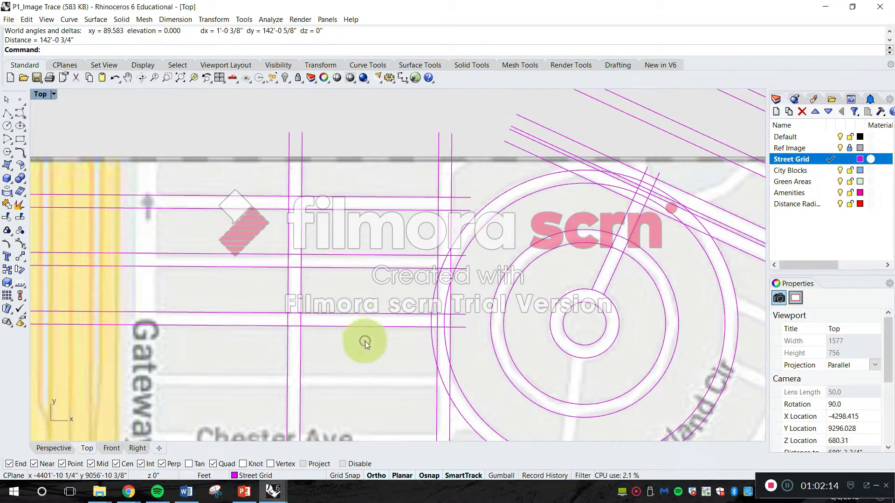
drag(365, 341, 352, 296)
key(Delete)
key(Escape)
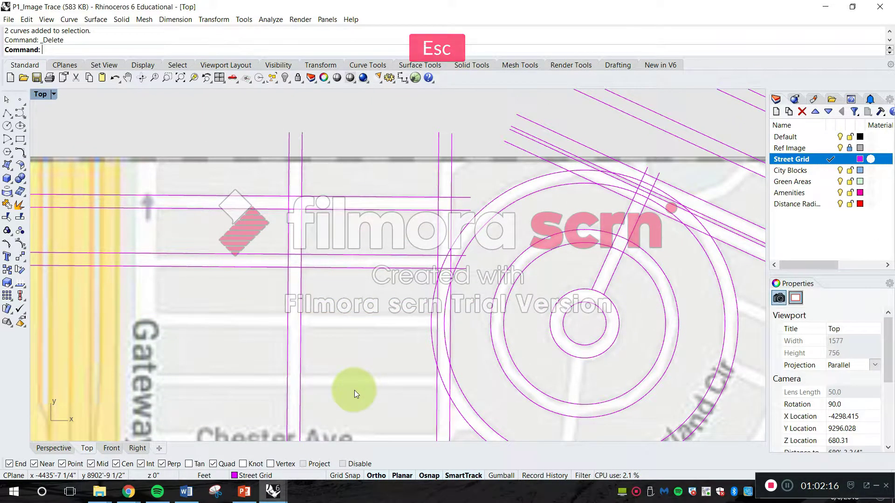
- Copy the second horizontal line pair onto the next three streets down to Chester Ave, using the line endpoints to repeat the spacing
text(copy)
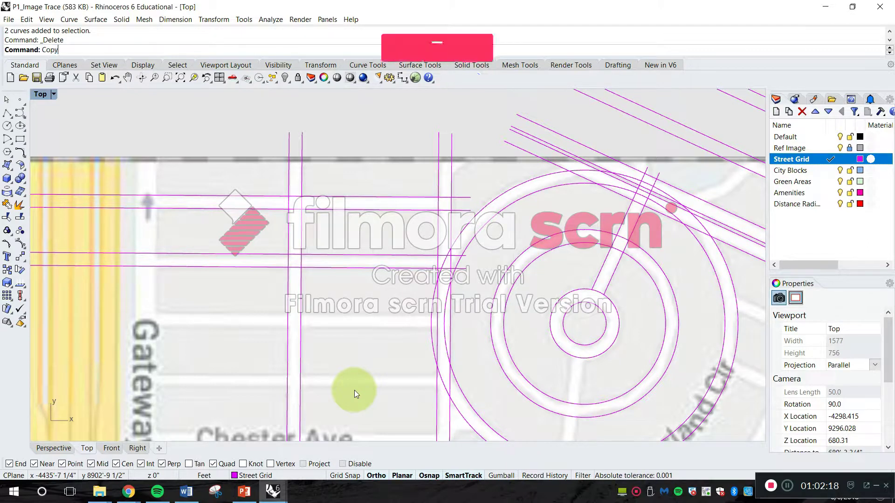
key(space)
drag(398, 286, 381, 236)
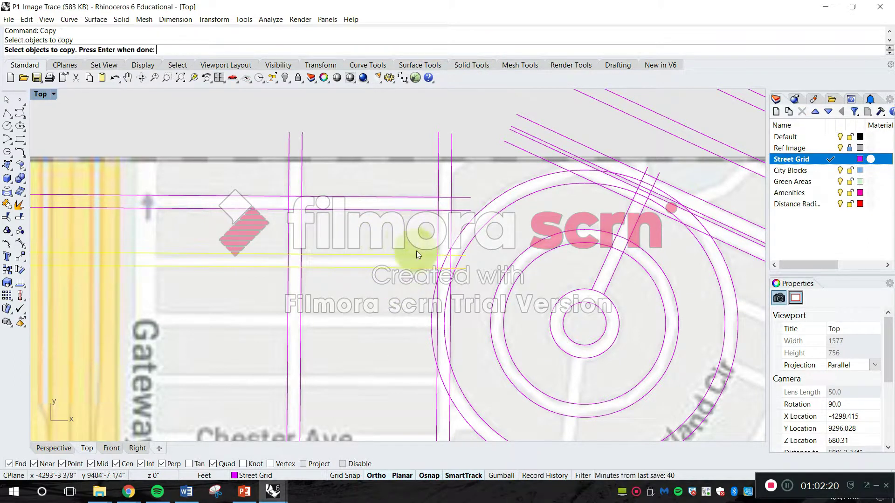
key(Return)
scroll(475, 243, up, 5)
click(464, 156)
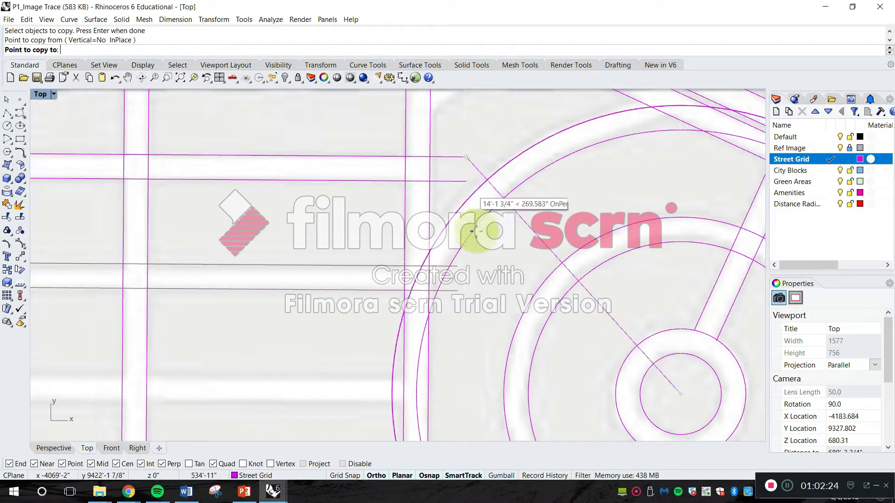
click(460, 265)
right_drag(499, 400, 513, 253)
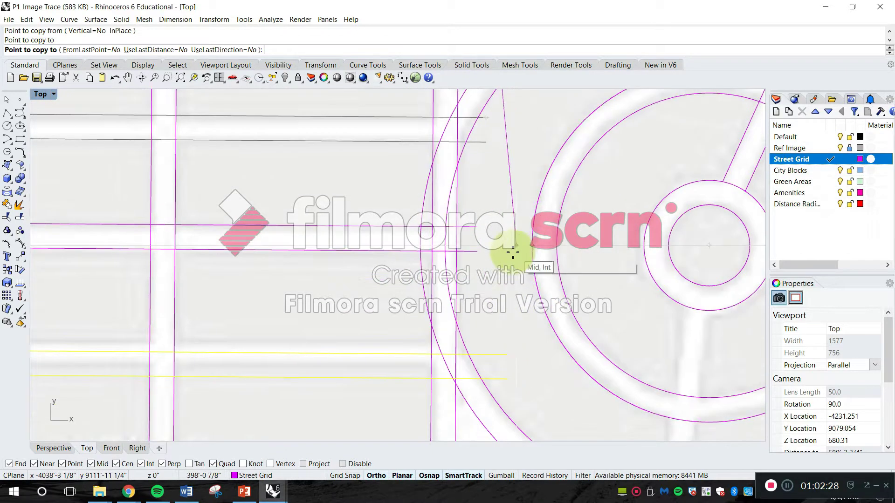
click(475, 228)
click(471, 344)
right_drag(471, 344, 481, 145)
key(Return)
right_drag(236, 163, 259, 250)
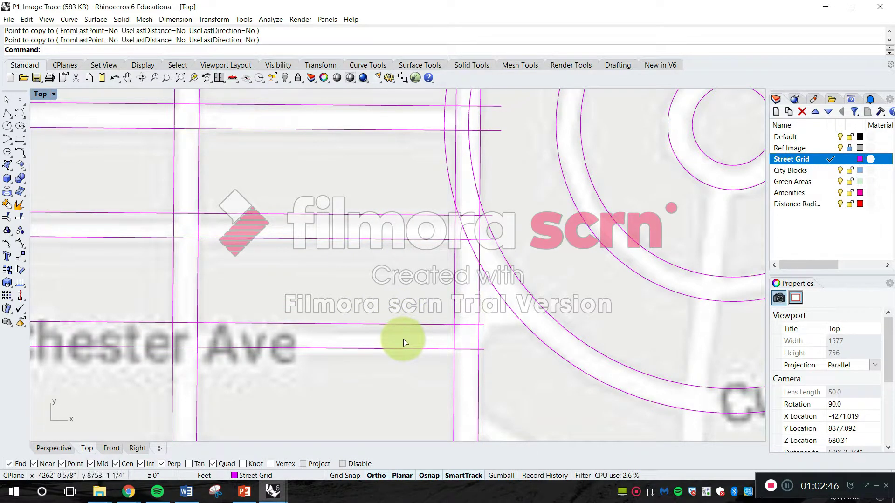
scroll(420, 327, up, 4)
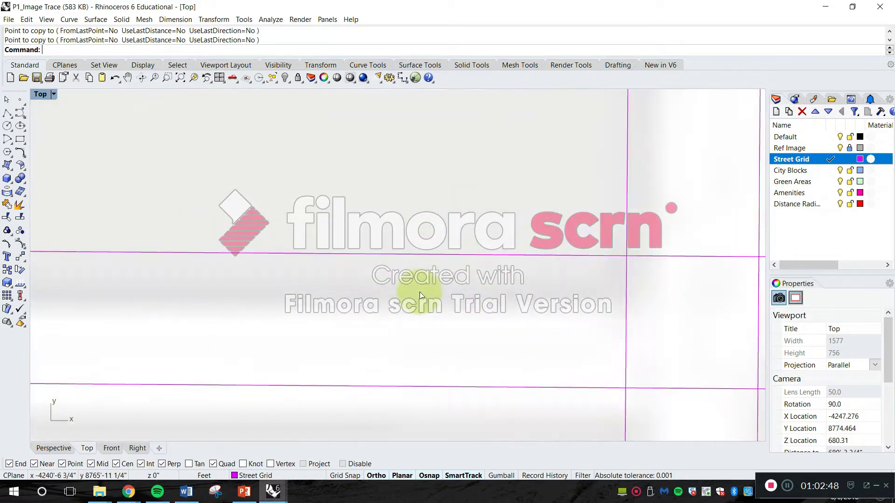
- Move the two lowest horizontal street line pairs slightly down so they align with their streets at Chester Ave and the street above
scroll(425, 317, down, 5)
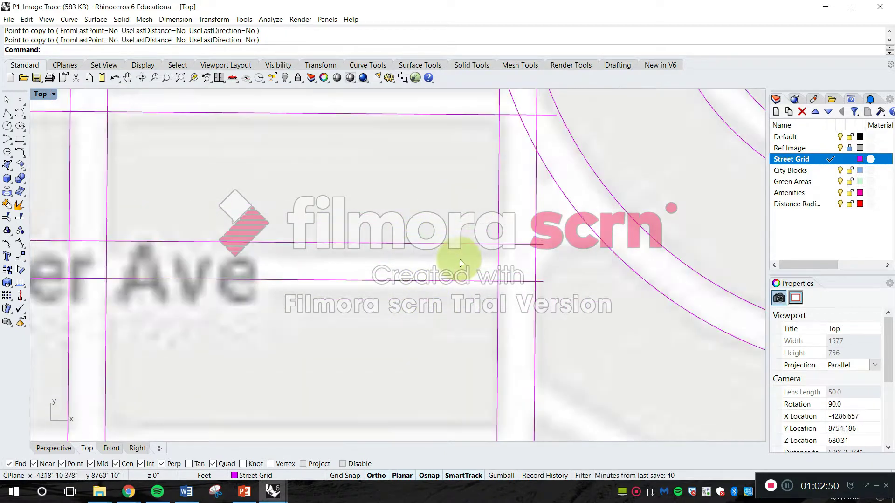
scroll(425, 261, up, 3)
scroll(440, 240, down, 4)
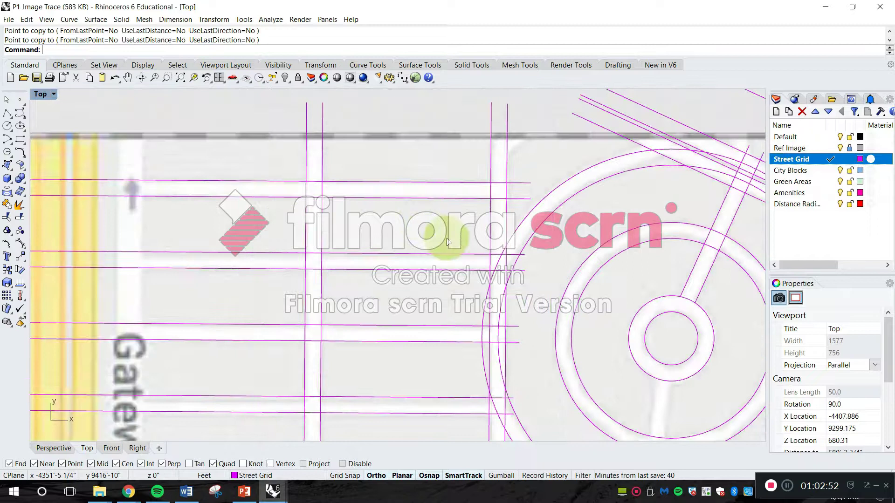
scroll(435, 230, up, 3)
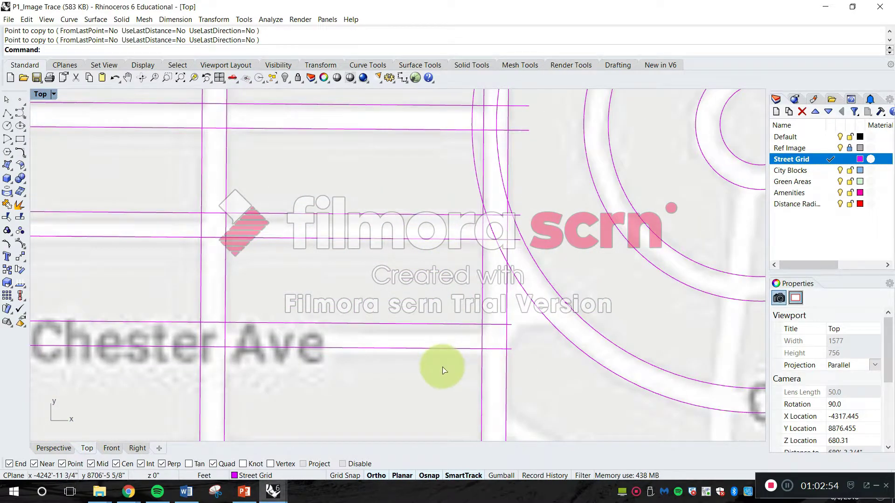
key(Escape)
text(move)
key(Return)
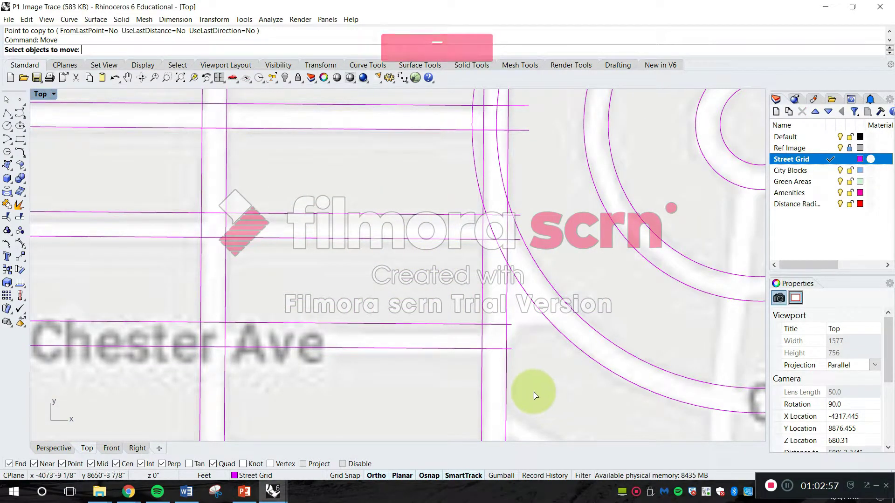
drag(433, 407, 371, 201)
key(Return)
scroll(400, 280, up, 2)
click(407, 283)
click(404, 292)
key(Escape)
- Trim the middle ring street and the radial street lines where they cross, opening up the intersection inside Cumberland Cir
scroll(406, 290, down, 5)
scroll(413, 293, up, 3)
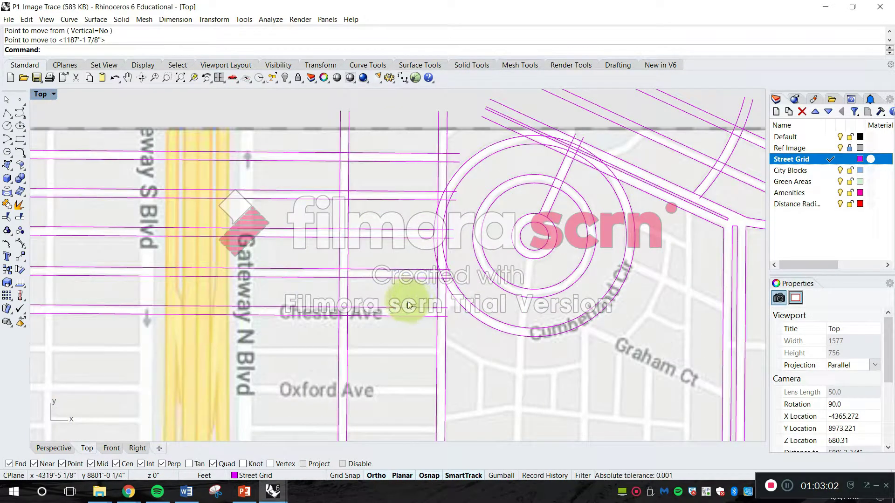
scroll(449, 315, up, 1)
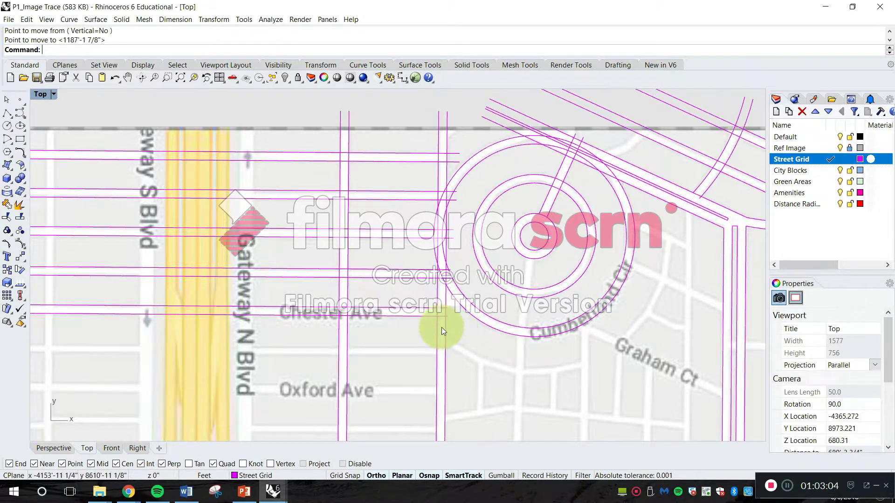
right_drag(441, 327, 426, 188)
scroll(426, 188, down, 4)
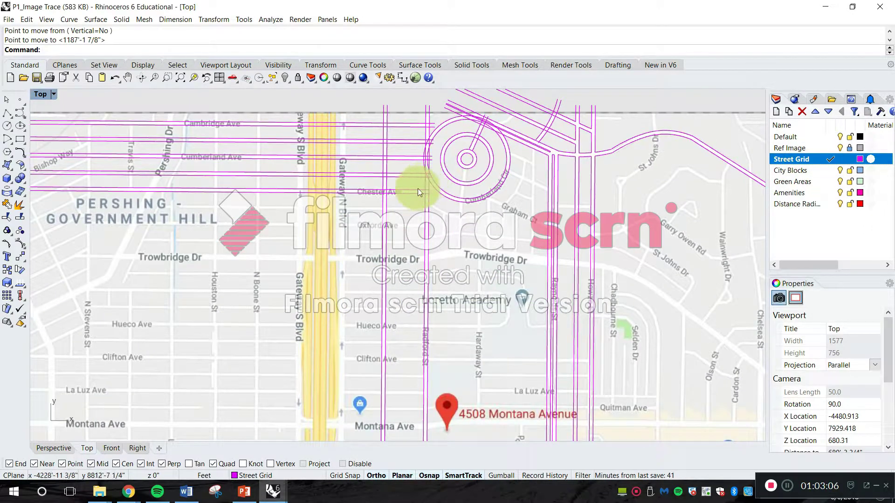
right_drag(404, 177, 351, 184)
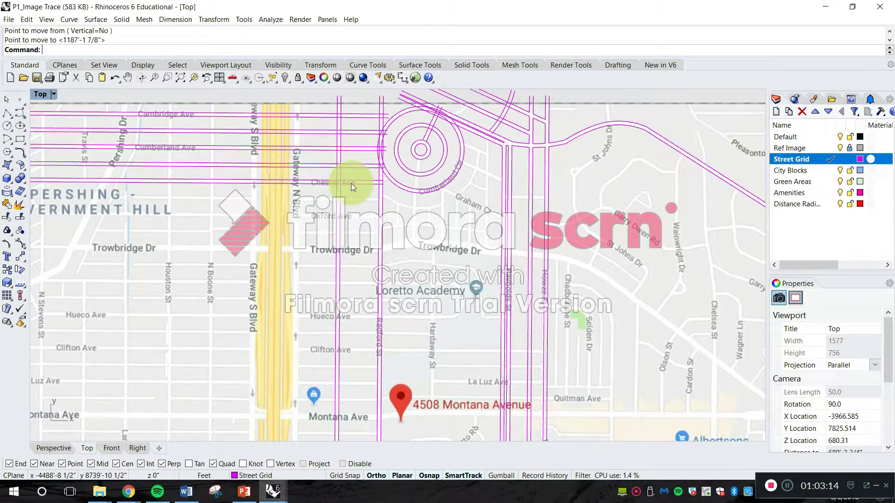
scroll(447, 176, up, 6)
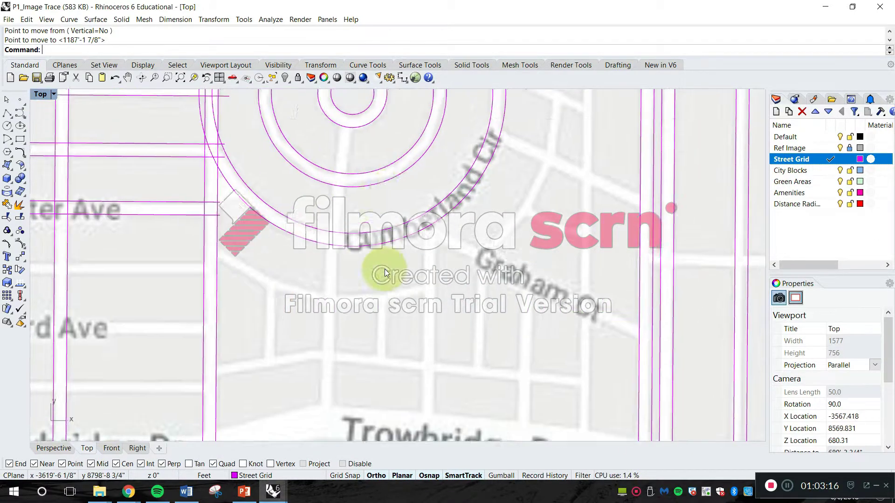
right_drag(358, 198, 342, 304)
scroll(342, 304, up, 8)
key(Escape)
text(Tr)
key(Return)
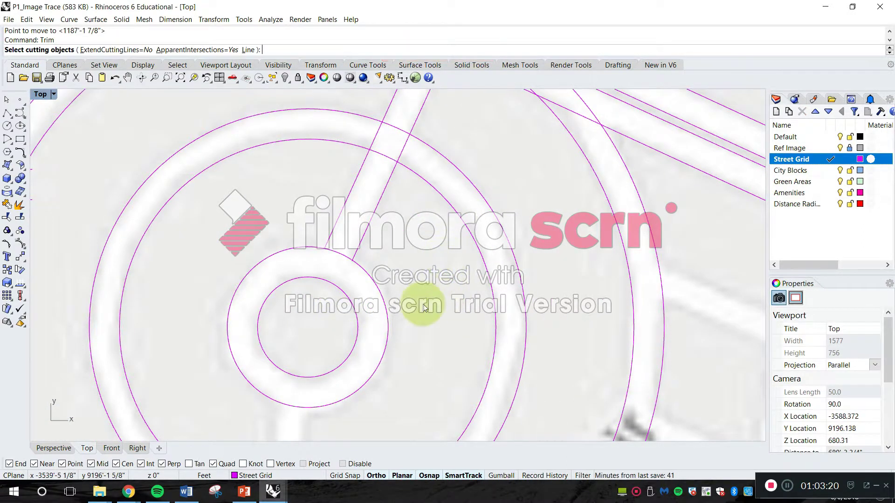
right_drag(421, 300, 410, 368)
drag(413, 370, 300, 181)
key(space)
click(378, 208)
click(356, 210)
click(357, 229)
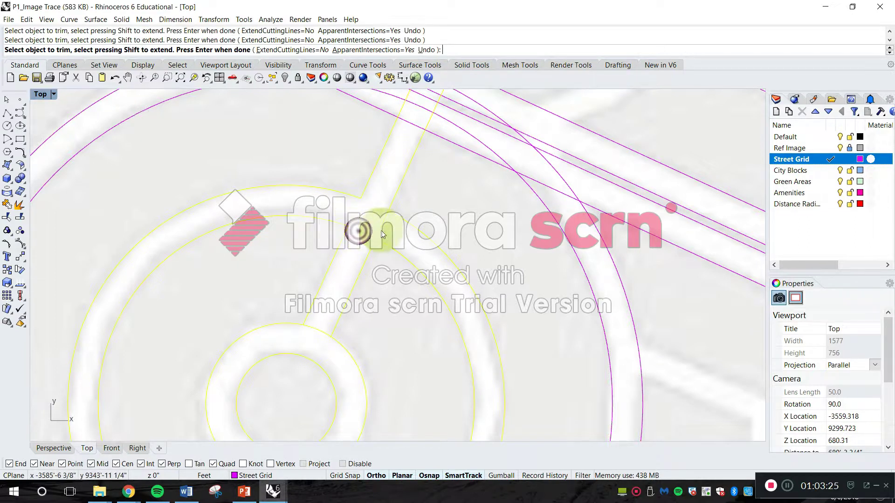
key(Return)
- Examine the traced street grid around the circular streets and down to the highway against the reference map
right_drag(441, 190, 379, 93)
scroll(385, 269, down, 8)
right_drag(365, 285, 452, 307)
right_drag(375, 357, 374, 256)
scroll(376, 263, down, 4)
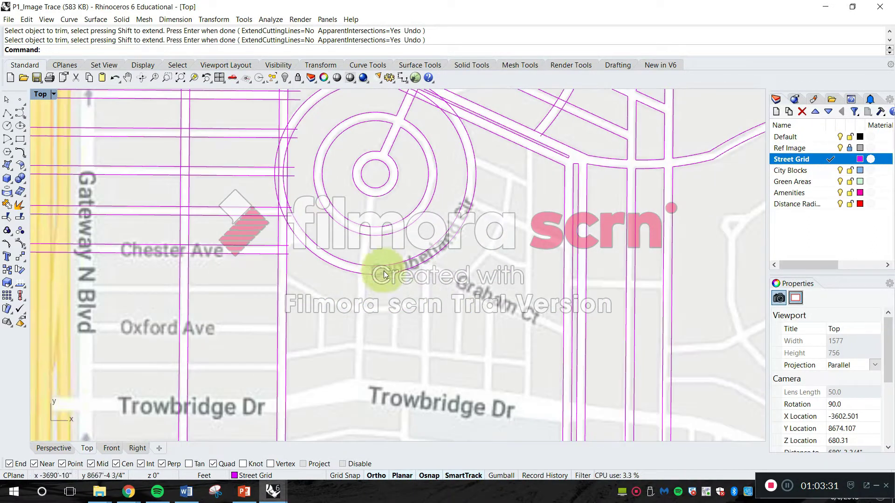
scroll(462, 221, up, 2)
right_drag(449, 250, 429, 329)
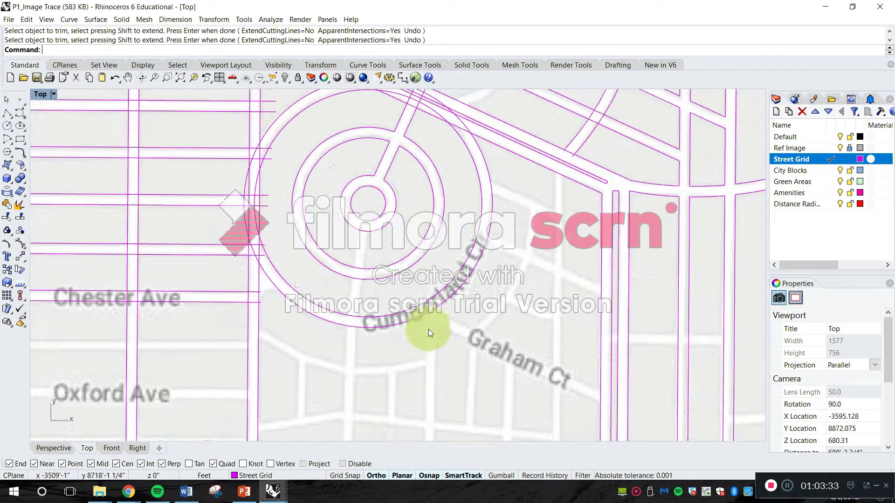
scroll(444, 334, down, 5)
right_drag(412, 242, 421, 170)
right_drag(429, 97, 418, 188)
scroll(419, 188, up, 8)
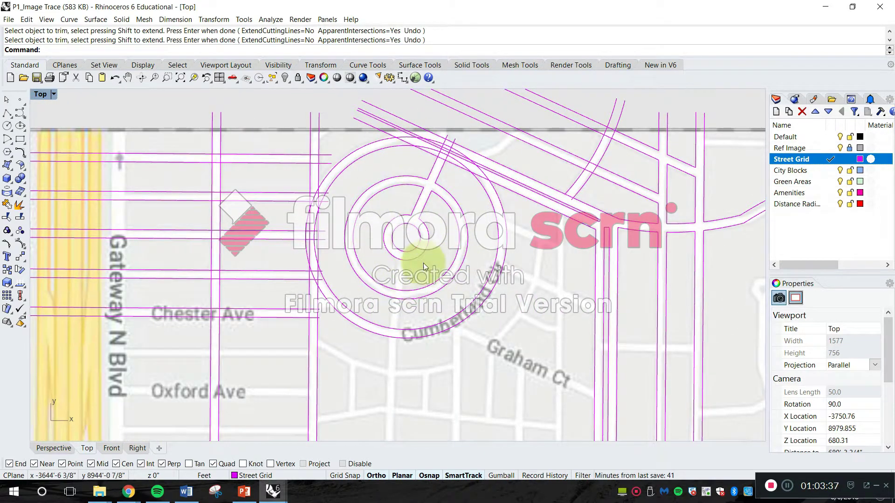
scroll(485, 368, down, 8)
scroll(421, 224, up, 5)
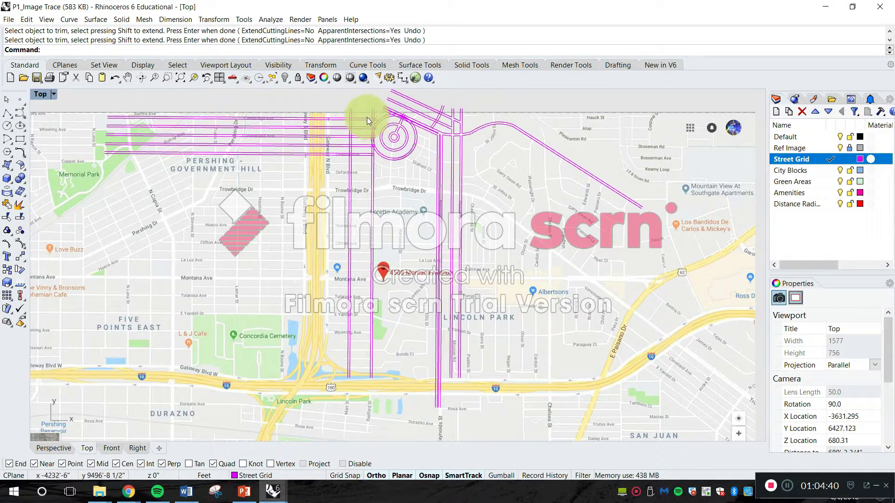
scroll(367, 118, up, 3)
scroll(504, 315, up, 2)
scroll(536, 318, up, 2)
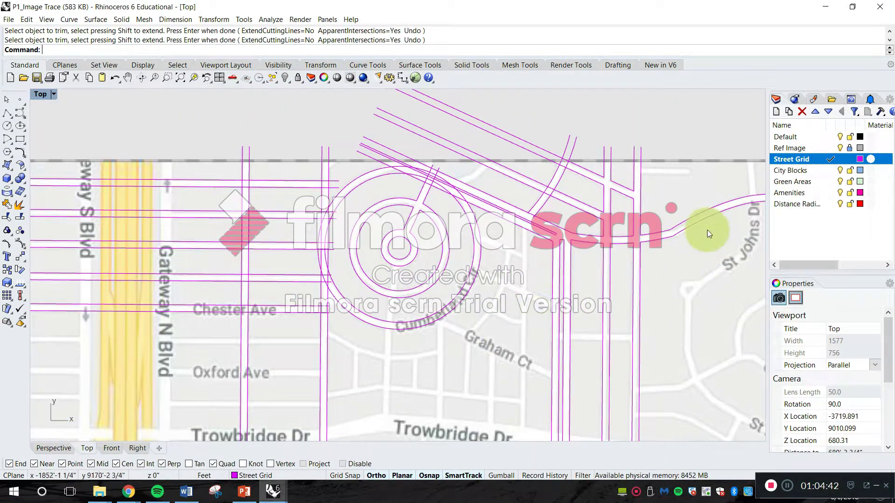
right_drag(368, 280, 468, 267)
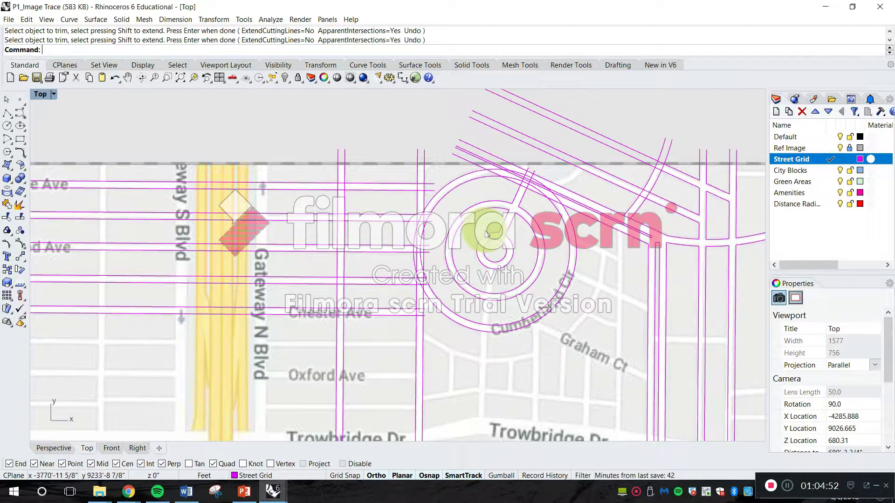
key(Escape)
text(copy)
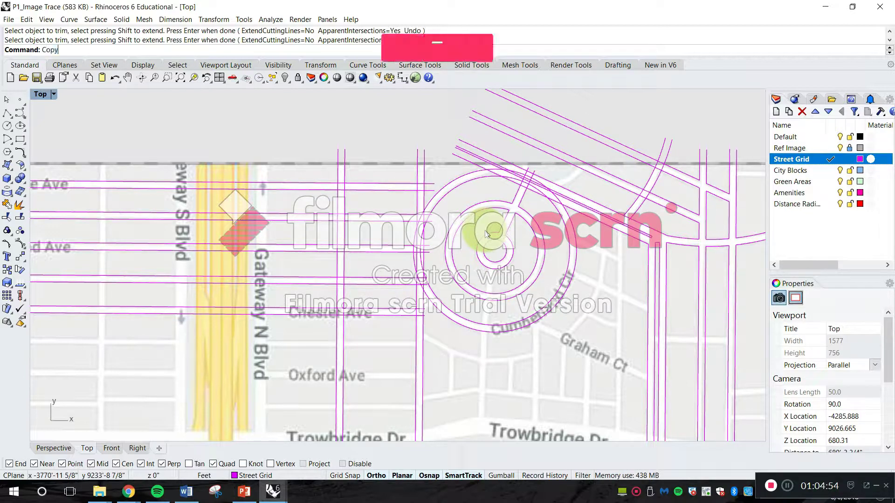
key(space)
scroll(368, 140, up, 6)
drag(332, 170, 289, 154)
key(Return)
click(312, 125)
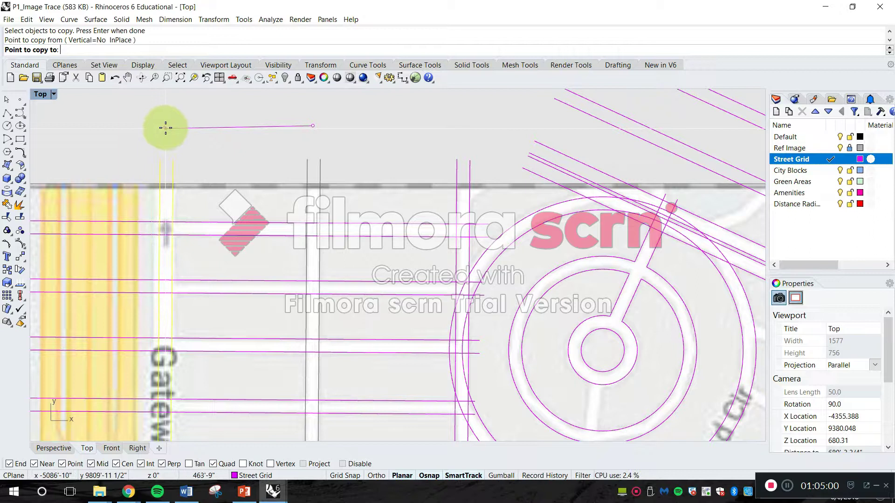
key(Escape)
scroll(359, 208, down, 4)
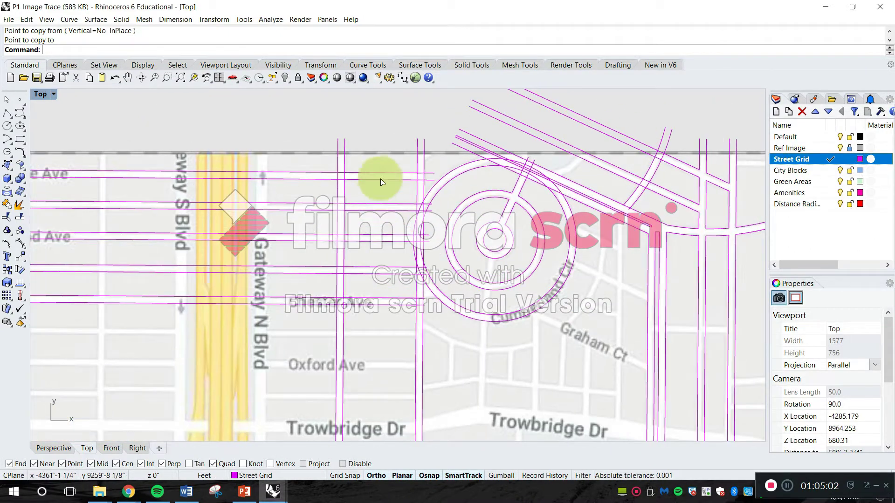
- Copy the vertical street line pair just east of Gateway N Blvd horizontally onto Gateway N Blvd
scroll(397, 221, up, 4)
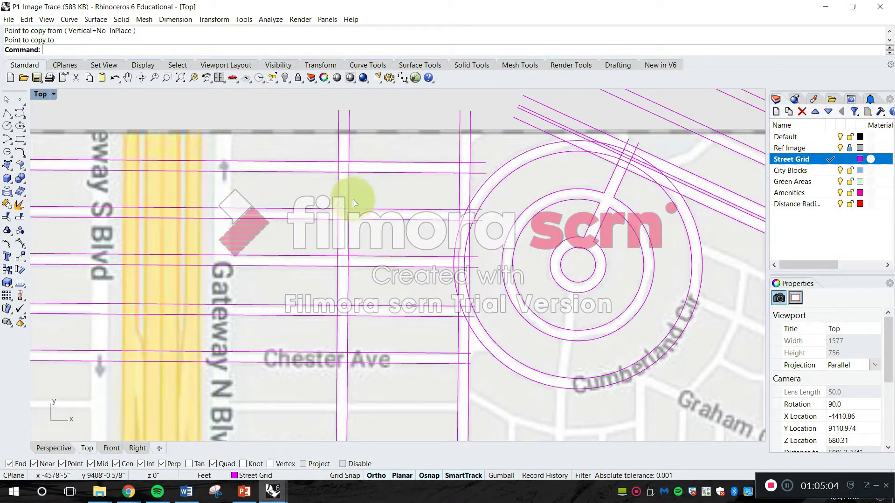
key(Escape)
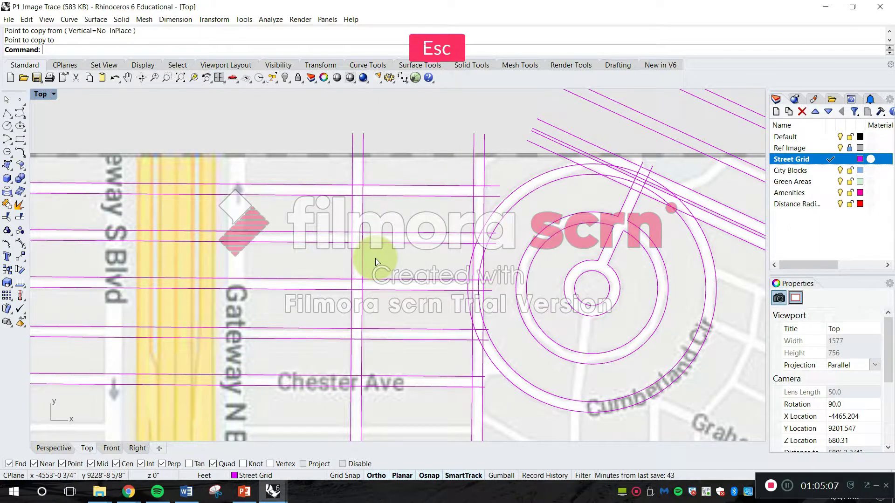
scroll(328, 259, down, 4)
right_drag(328, 258, 248, 122)
right_drag(214, 216, 220, 307)
key(Escape)
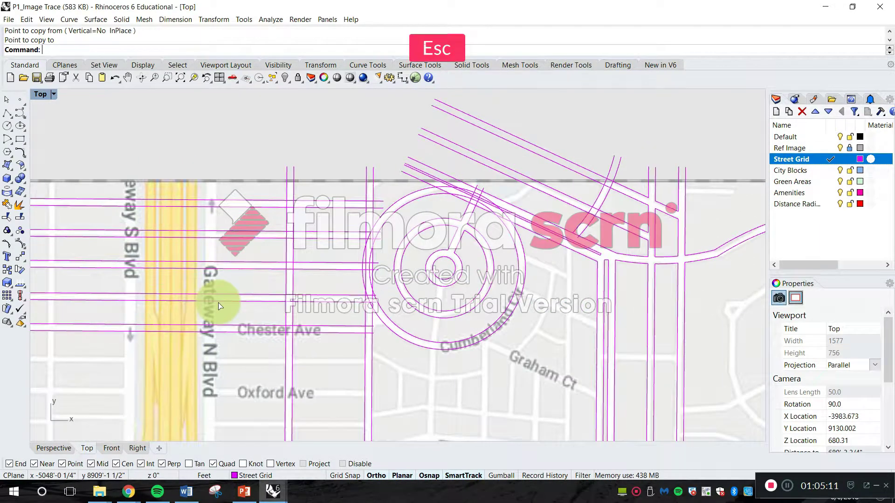
key(Return)
scroll(303, 193, up, 3)
drag(304, 193, 261, 167)
key(Return)
click(293, 184)
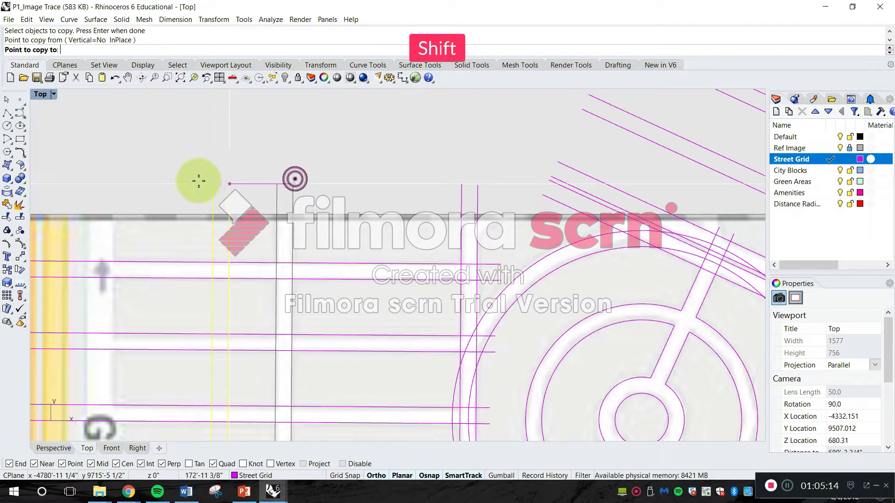
click(114, 175)
key(Escape)
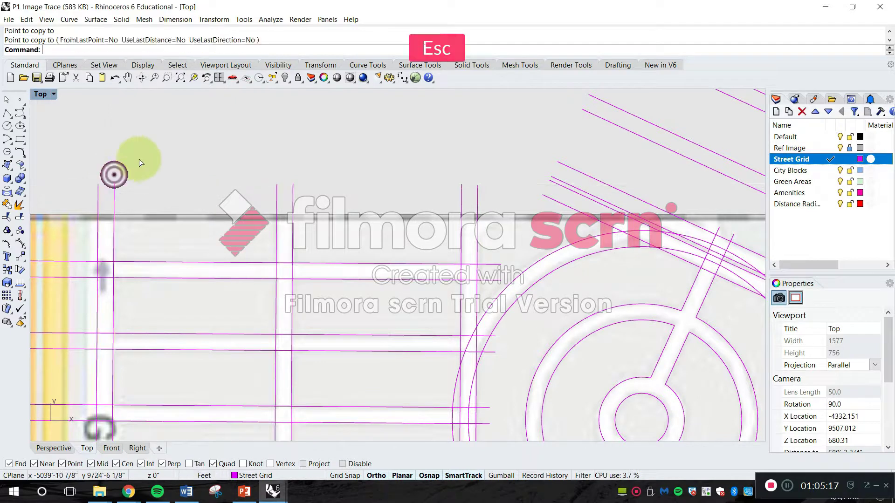
- Measure the gap between the western line of the Gateway N Blvd pair and the road's western edge
scroll(140, 247, up, 5)
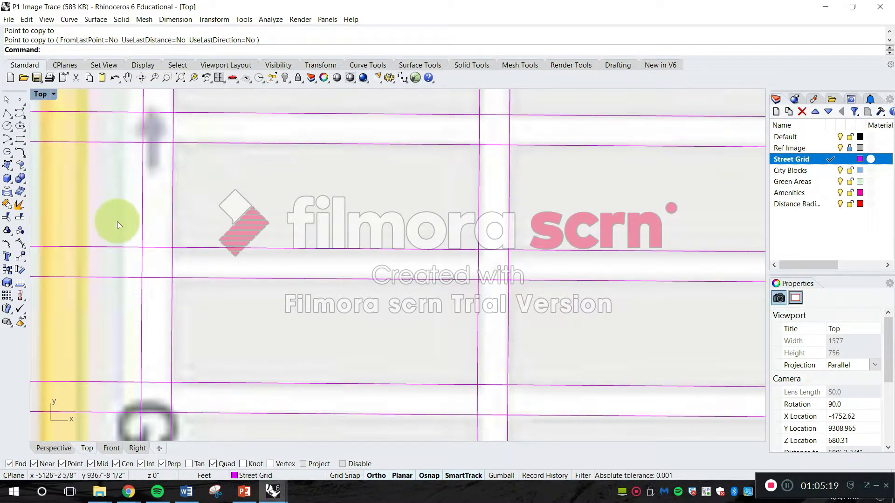
scroll(118, 224, down, 5)
scroll(156, 159, up, 5)
key(Escape)
text(Dista)
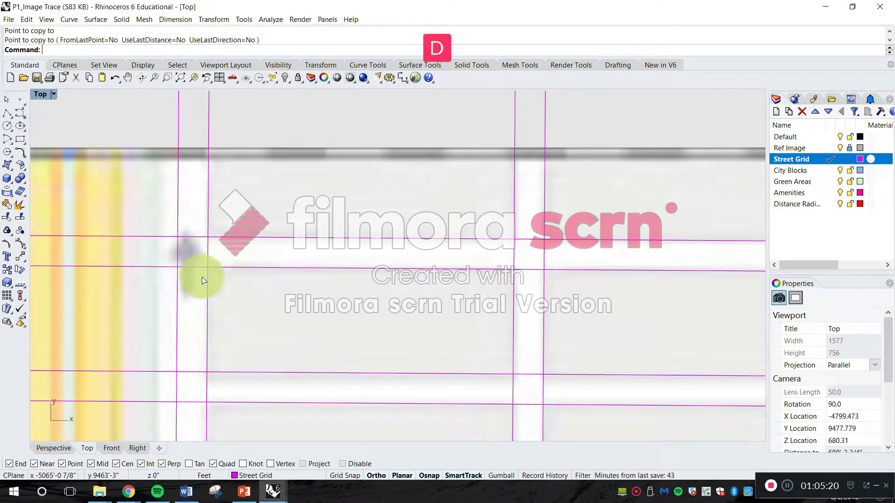
key(space)
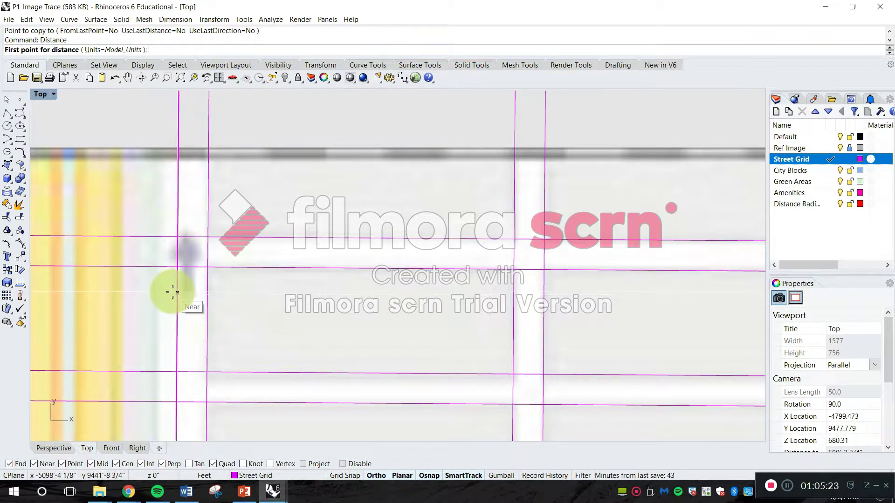
click(174, 292)
scroll(150, 290, up, 3)
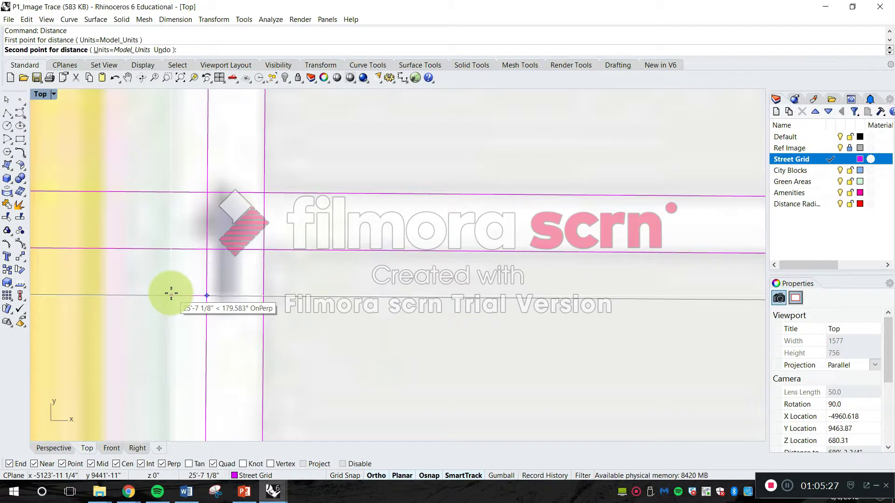
scroll(171, 293, down, 8)
key(Escape)
- Move the western line of the Gateway N Blvd pair 25' to the west to widen the street
scroll(193, 167, up, 2)
text(m)
key(space)
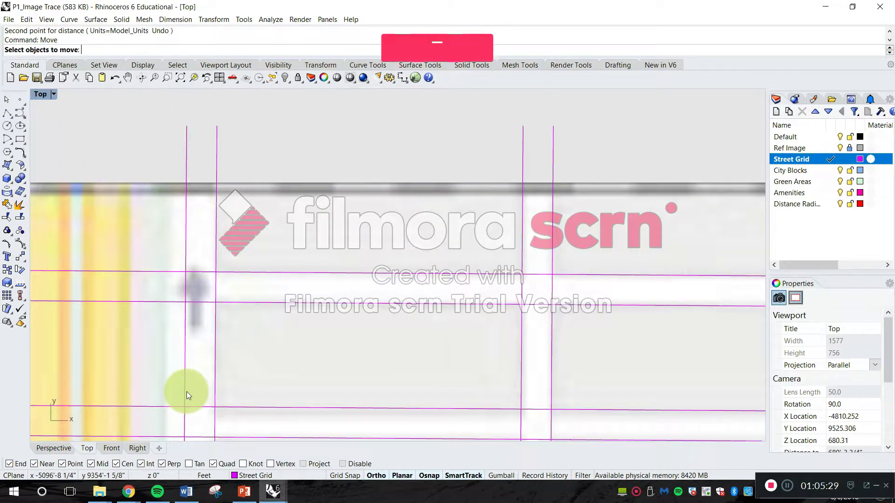
drag(199, 144, 168, 139)
key(space)
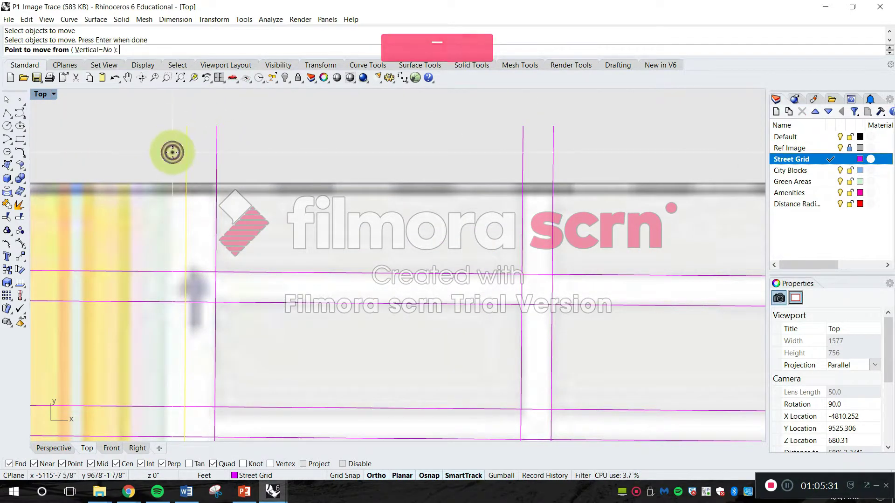
click(172, 152)
text(25')
key(Return)
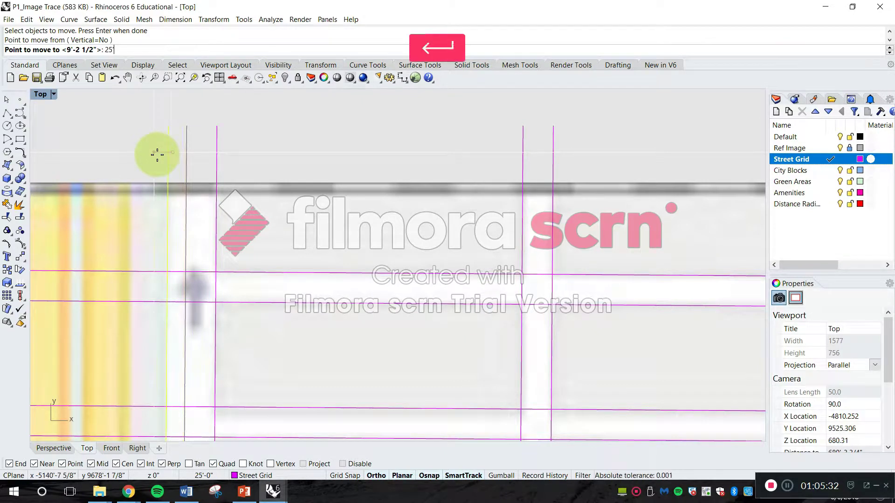
key(Escape)
- Trim the crossing segments at the upper intersections of the vertical street midway between Gateway N Blvd and the circle, using the surrounding lines as cutters
scroll(412, 197, down, 10)
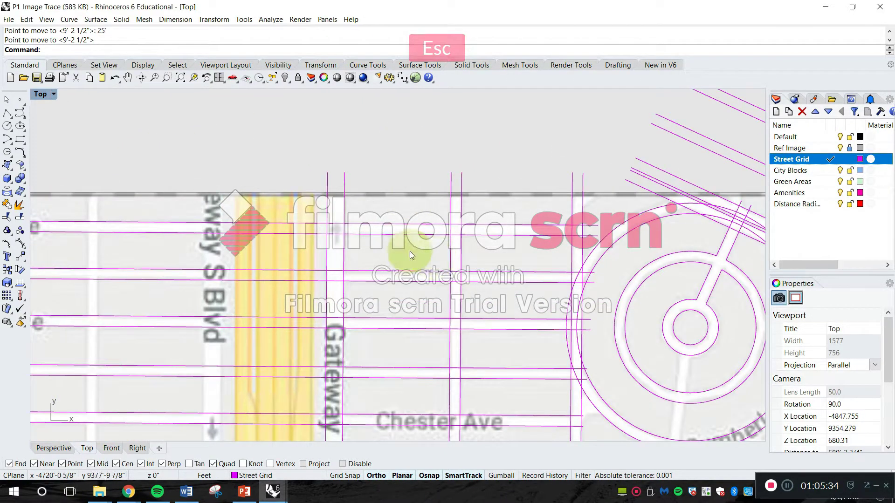
scroll(275, 198, up, 5)
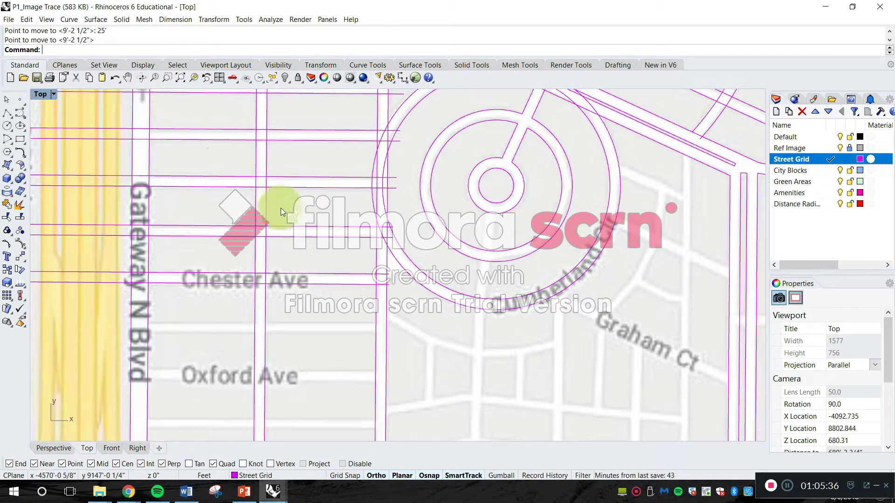
key(Escape)
text(Trim)
key(Return)
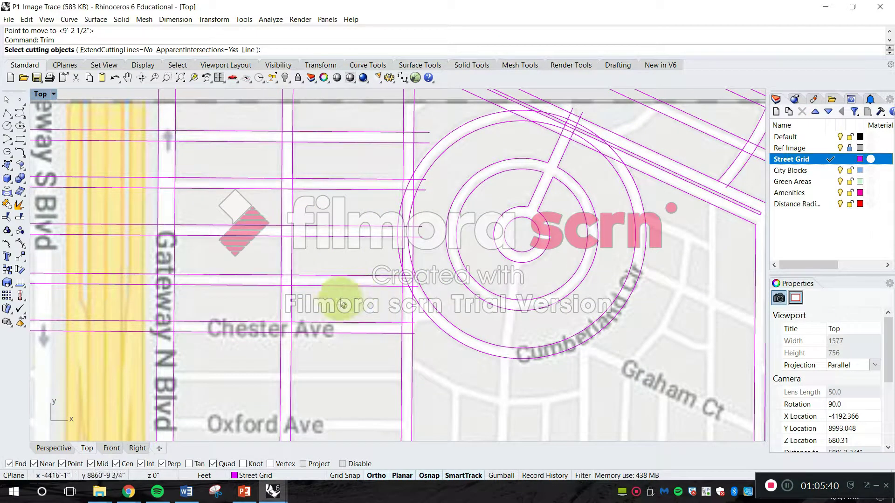
drag(437, 364, 141, 113)
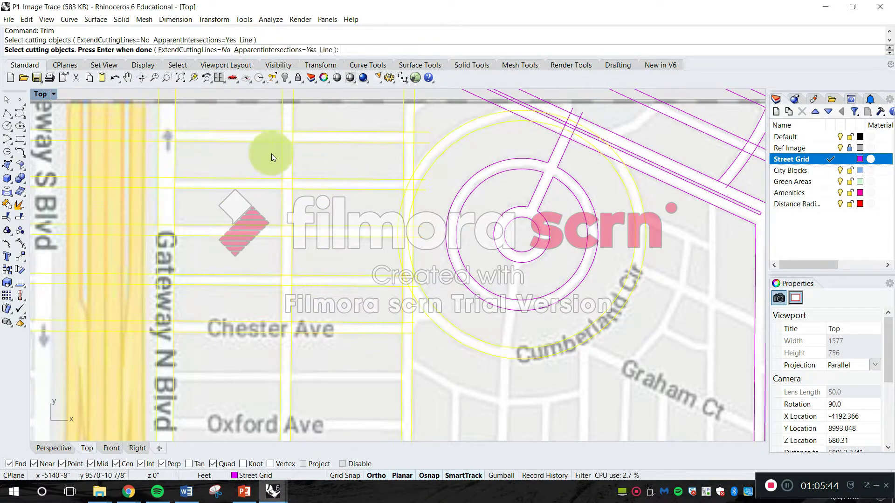
key(Return)
scroll(399, 130, up, 5)
right_drag(302, 269, 577, 327)
click(349, 226)
click(349, 191)
click(359, 379)
drag(344, 326, 328, 340)
- Trim the side street segments that cross Gateway N Blvd at the upper intersections
scroll(335, 338, down, 6)
right_drag(262, 353, 322, 308)
scroll(219, 329, up, 2)
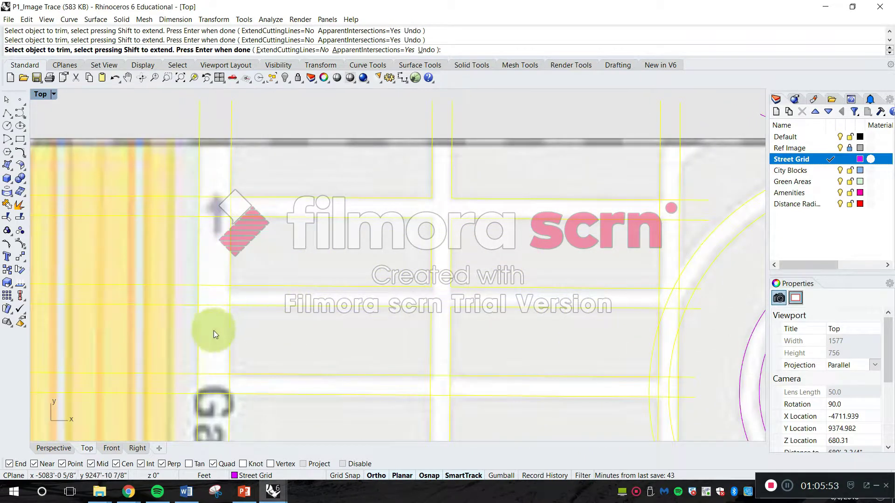
click(215, 275)
click(218, 303)
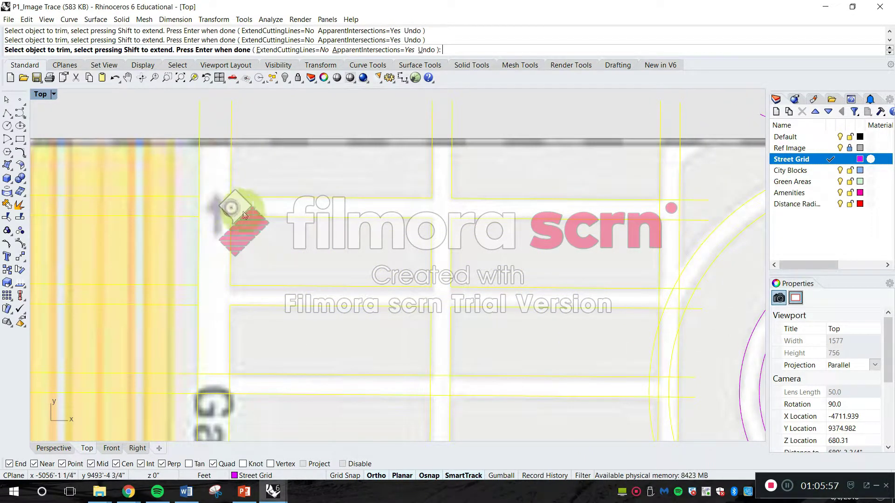
- Trim the crossing segments where the northernmost side street meets the vertical street just west of the circle
scroll(261, 209, down, 3)
scroll(502, 179, up, 3)
click(471, 181)
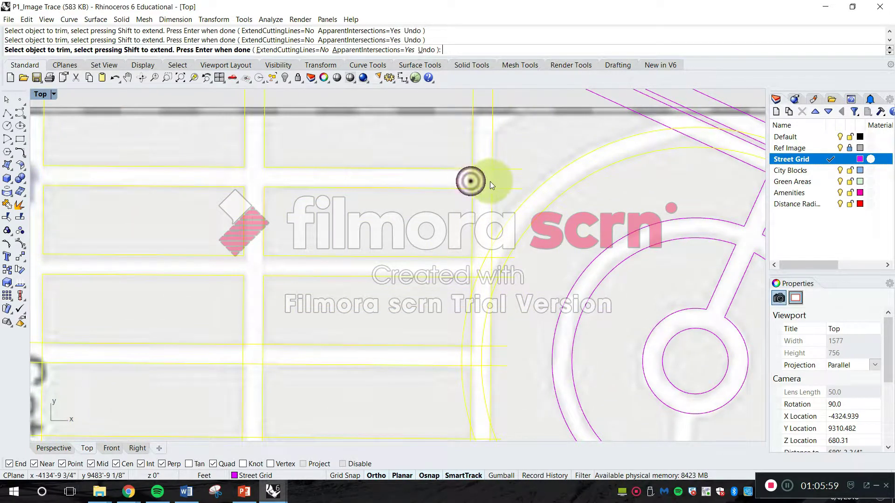
click(485, 190)
scroll(487, 247, up, 3)
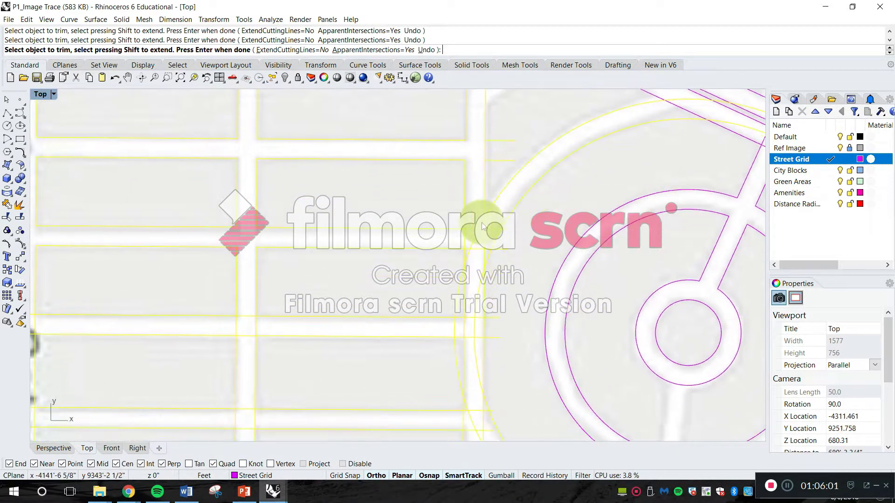
- Trim the overlapping segments where the second side street from the north meets the vertical street and the outer circular street
click(456, 248)
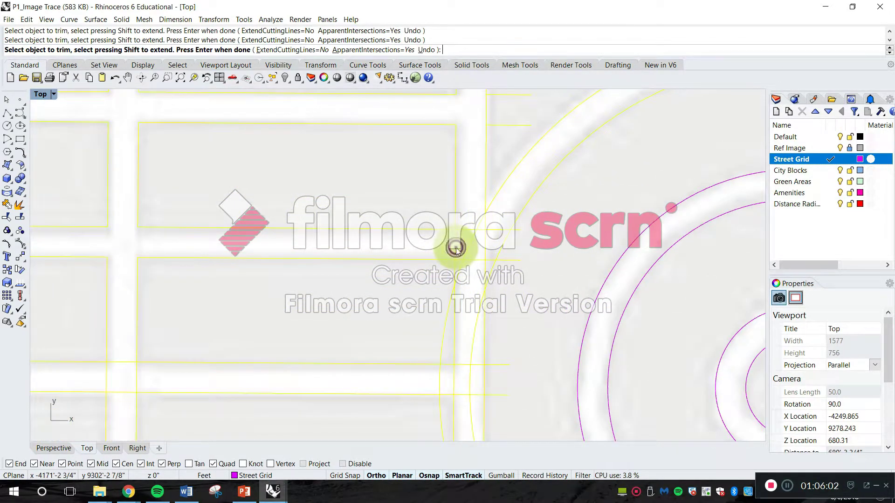
click(486, 225)
click(491, 233)
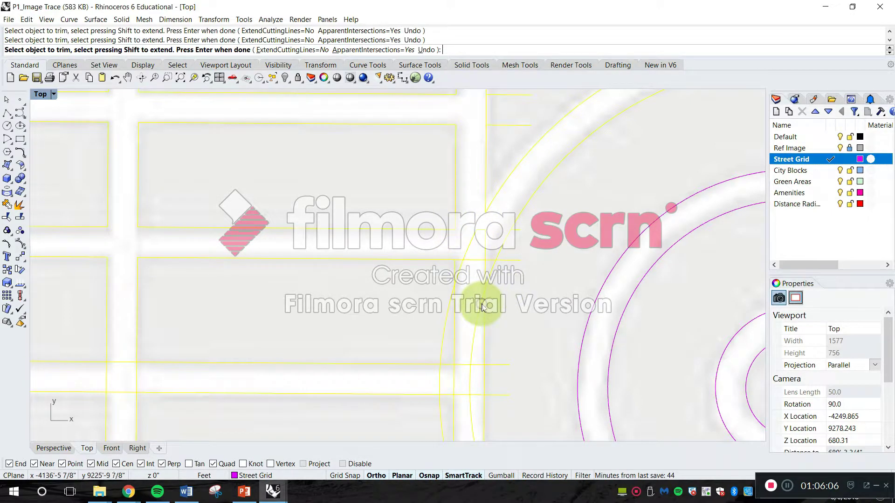
click(483, 276)
scroll(460, 258, up, 5)
scroll(459, 254, up, 2)
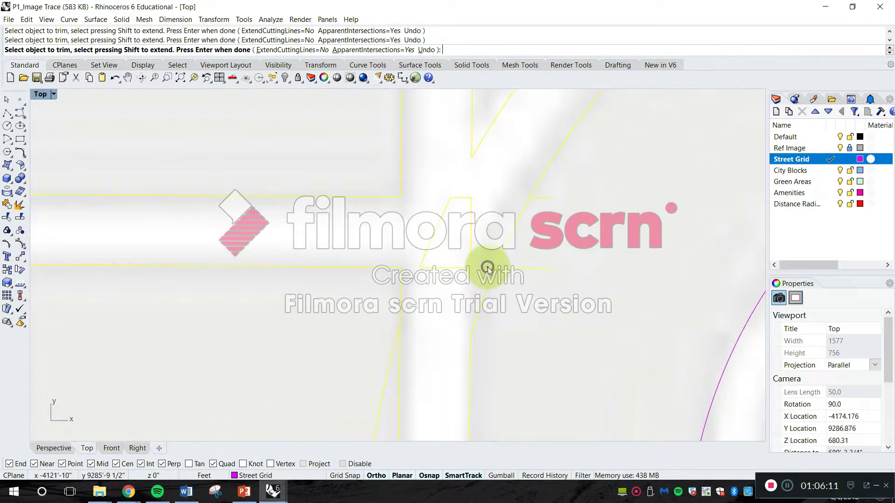
- Trim the crossing segments at the third side street's junction with the vertical street beside the circle
scroll(485, 279, down, 4)
scroll(380, 240, up, 3)
click(389, 227)
scroll(398, 232, down, 4)
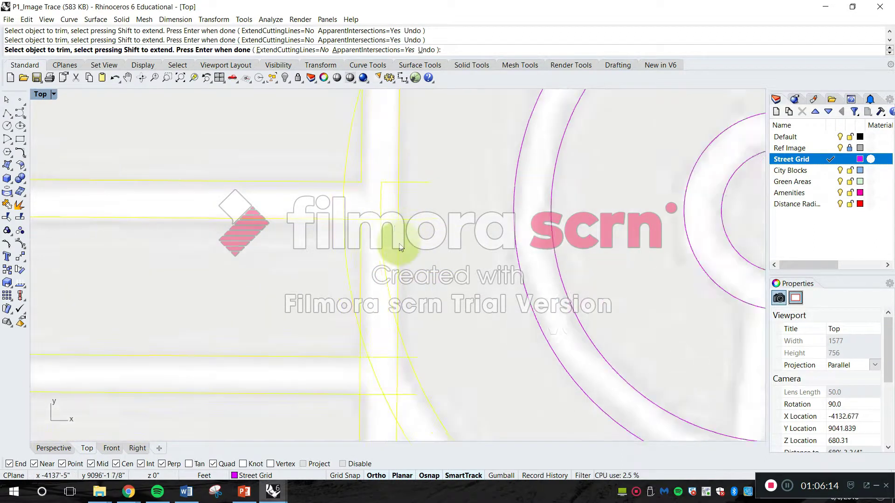
scroll(355, 243, up, 4)
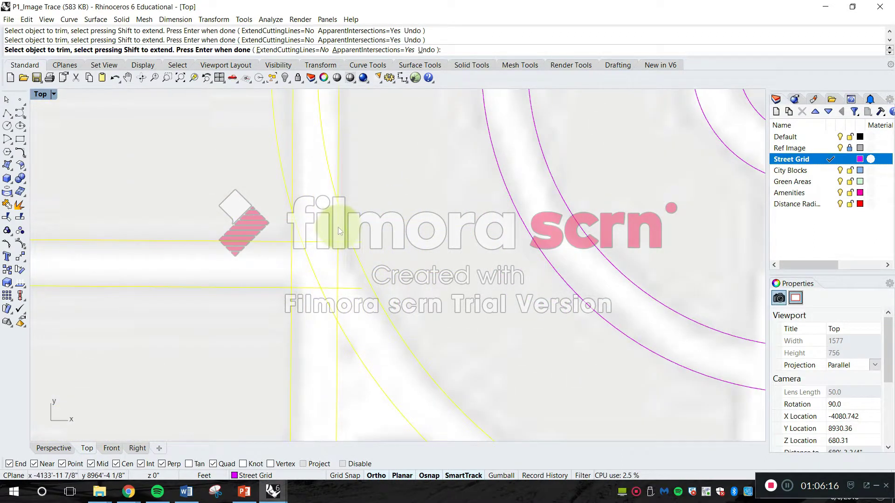
scroll(346, 303, down, 3)
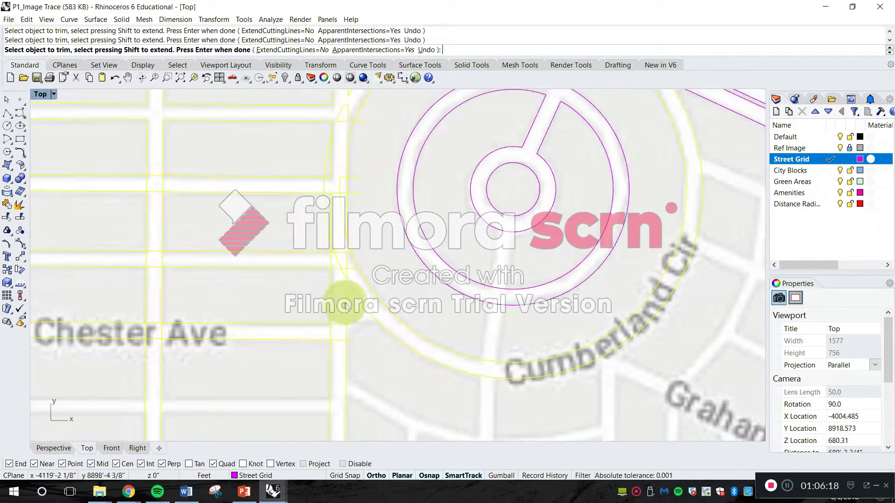
- Trim the vertical street's overlapping segments between the circle's southwest side and Chester Ave, and finish trimming
scroll(346, 305, up, 3)
click(359, 336)
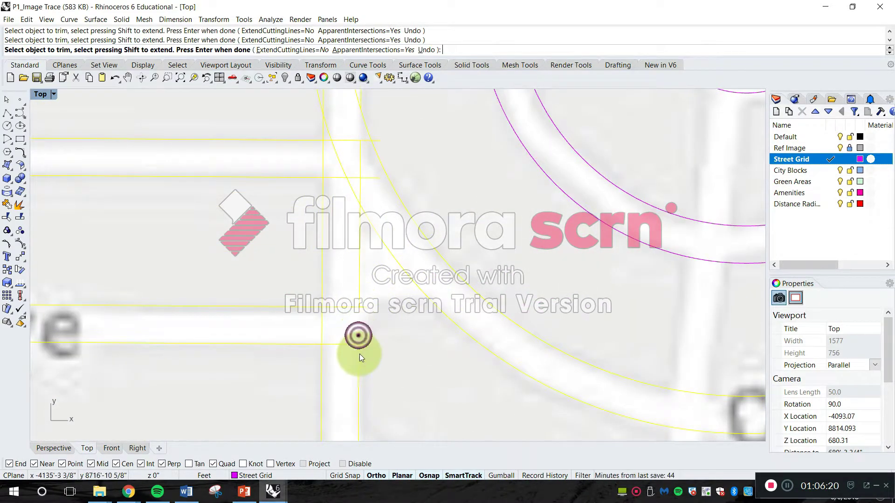
click(355, 275)
click(326, 171)
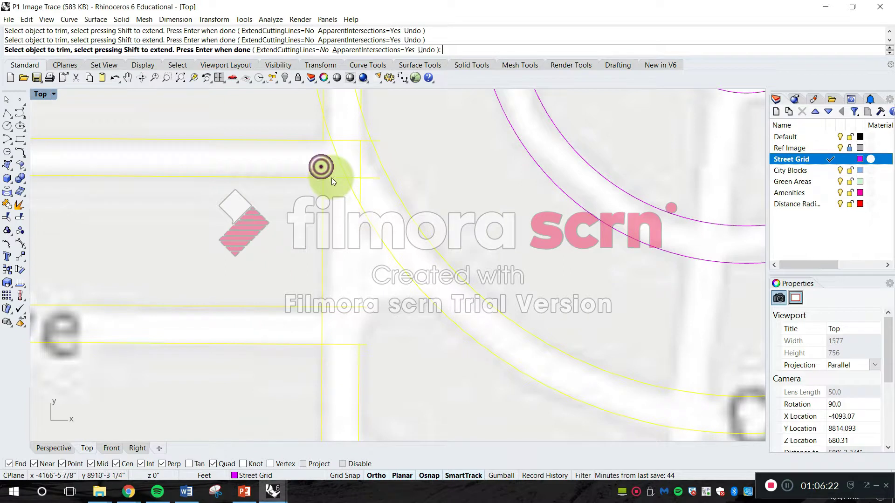
scroll(331, 177, down, 3)
click(319, 224)
scroll(317, 233, down, 2)
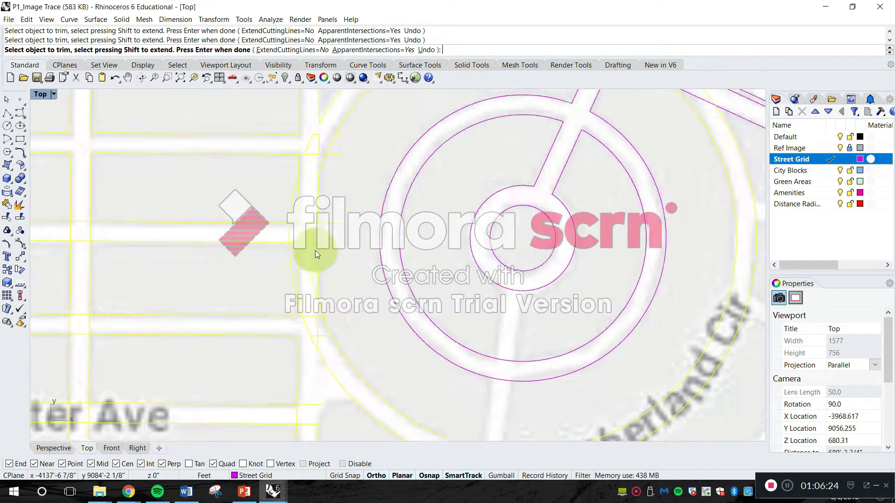
scroll(316, 250, up, 3)
scroll(279, 250, down, 3)
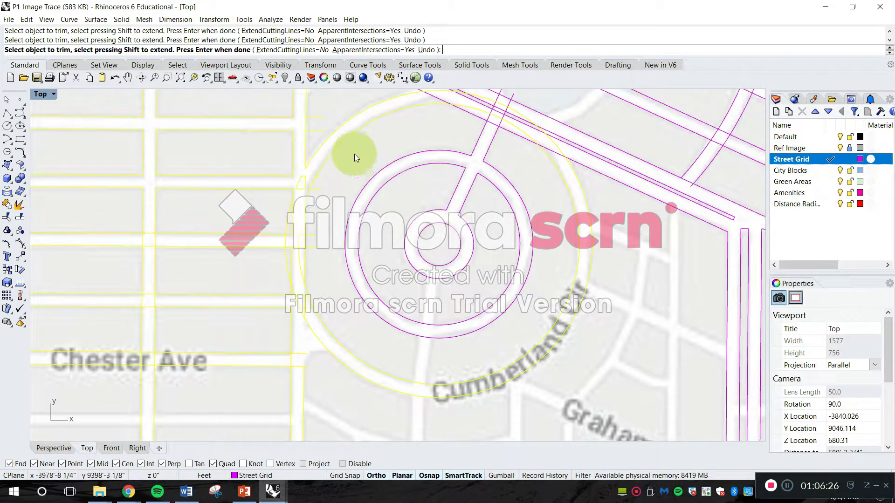
scroll(292, 300, up, 4)
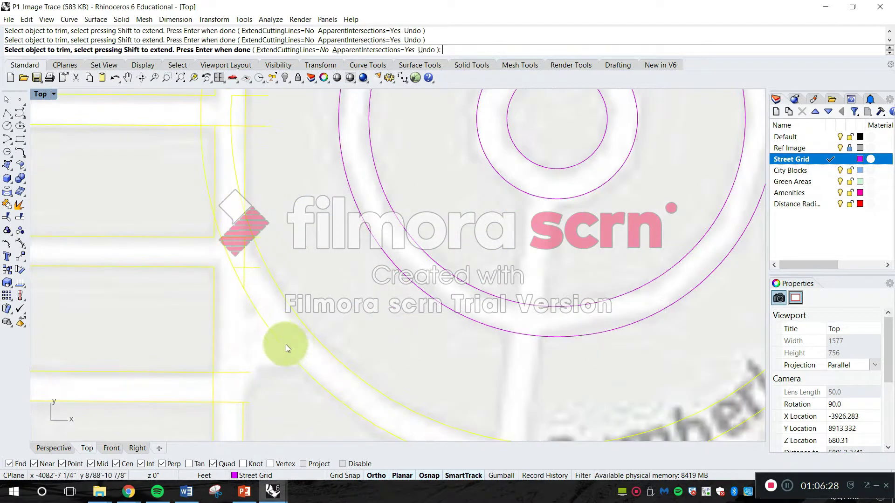
right_click(296, 326)
scroll(311, 243, down, 2)
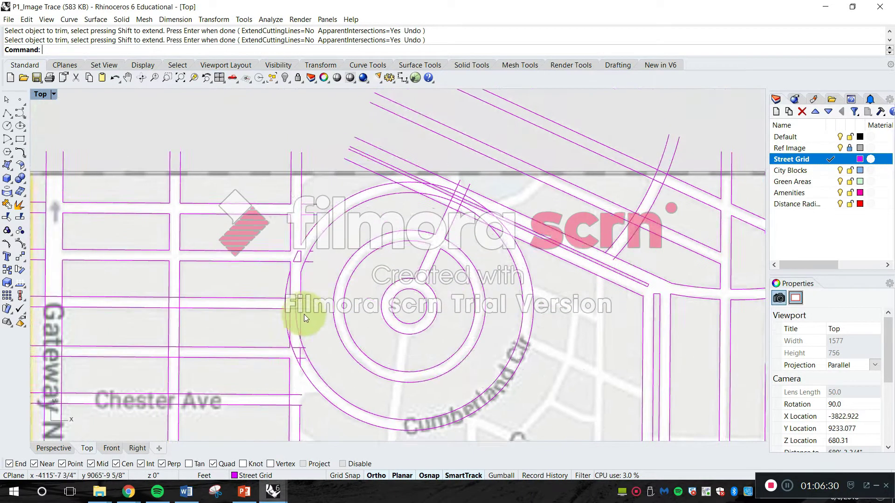
- Delete the leftover line fragments inside the second and third side street junctions on the circle's west side
scroll(287, 202, up, 3)
right_drag(244, 159, 211, 122)
drag(207, 117, 371, 319)
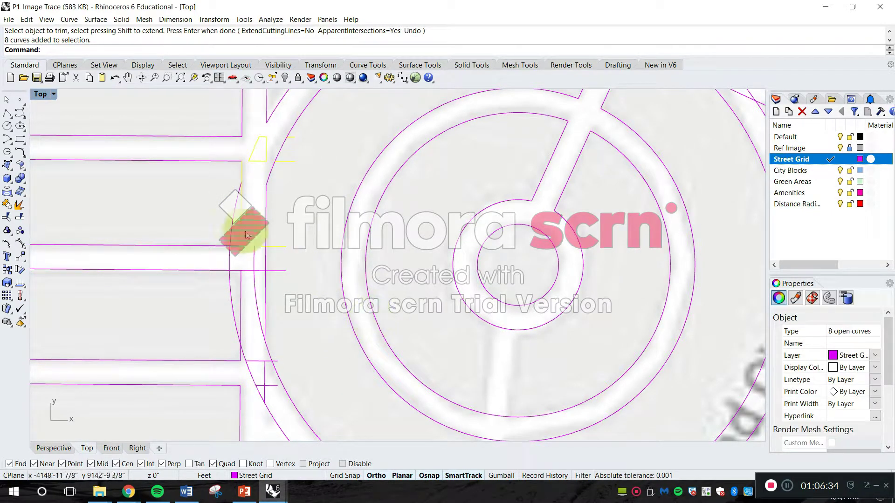
key(Escape)
scroll(254, 139, up, 2)
drag(213, 112, 321, 174)
key(Delete)
right_drag(313, 284, 276, 217)
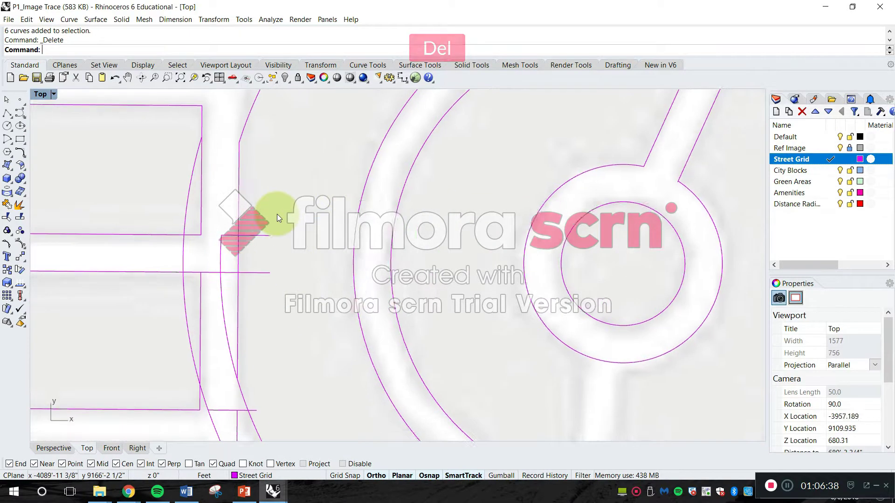
scroll(175, 192, up, 2)
drag(147, 185, 315, 295)
key(Delete)
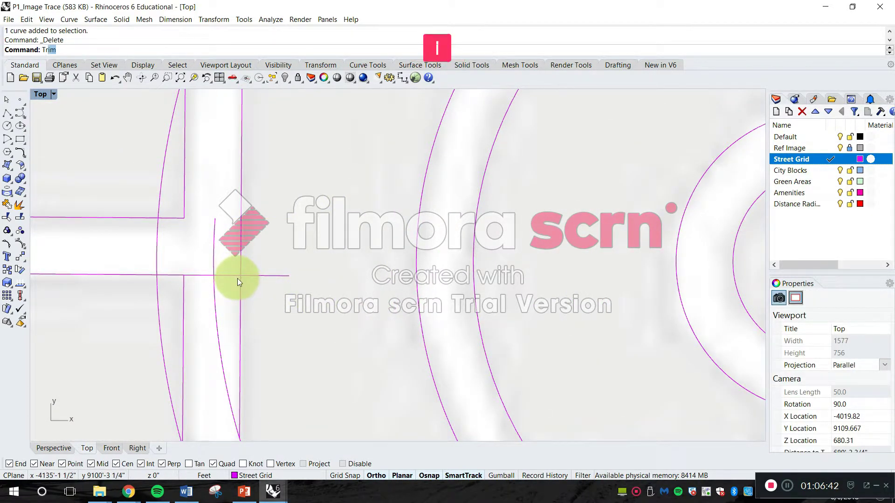
- Trim the third side street's southern line where it overruns the western edge of the vertical street beside the circle
key(space)
scroll(206, 292, up, 2)
right_click(196, 276)
click(191, 248)
key(Escape)
scroll(250, 296, down, 3)
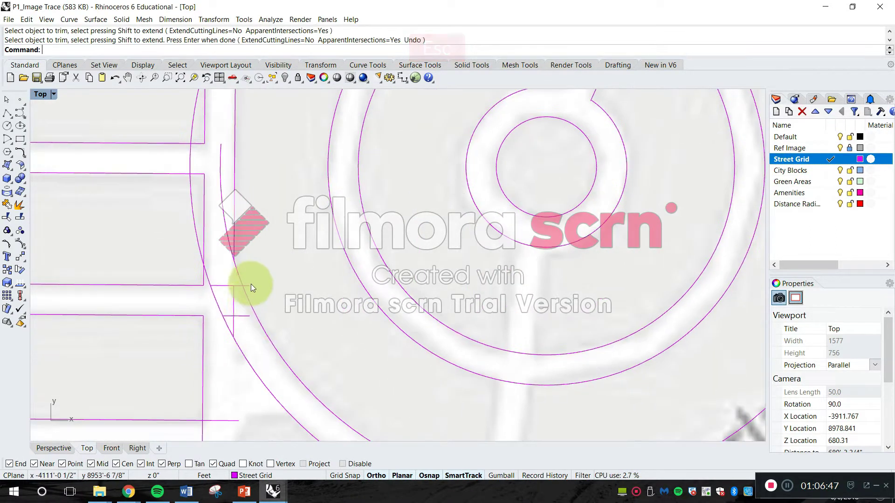
- Delete the three leftover line stubs at the fourth side street's junction with the outer circular street
scroll(229, 289, up, 3)
drag(146, 235, 312, 387)
key(Delete)
scroll(327, 382, down, 5)
key(Escape)
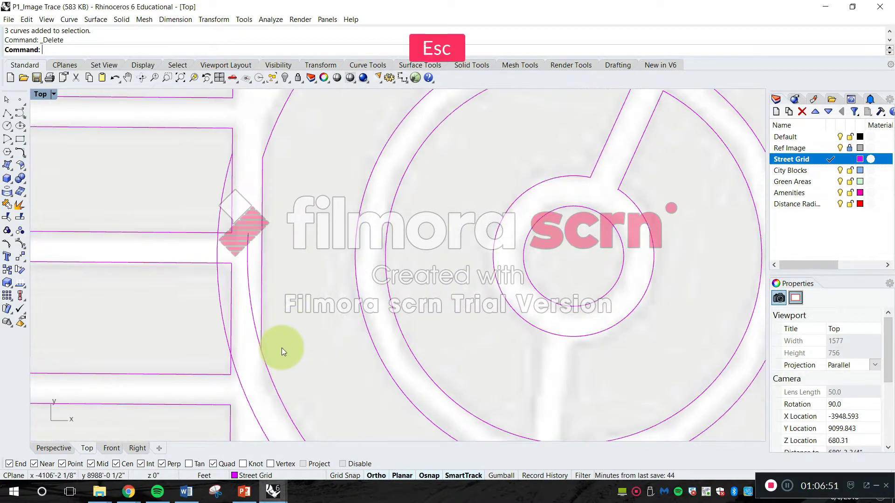
- Trim the outer circular street's inner arc where it overlaps the vertical street on its west side
key(Return)
scroll(284, 337, up, 3)
drag(280, 390, 209, 325)
right_click(241, 331)
key(Escape)
- Extend Chester Ave's upper line east to meet the outer edge of Cumberland Cir
scroll(243, 335, down, 8)
right_drag(289, 342, 257, 209)
scroll(259, 308, up, 6)
key(Escape)
text(Extend)
key(Return)
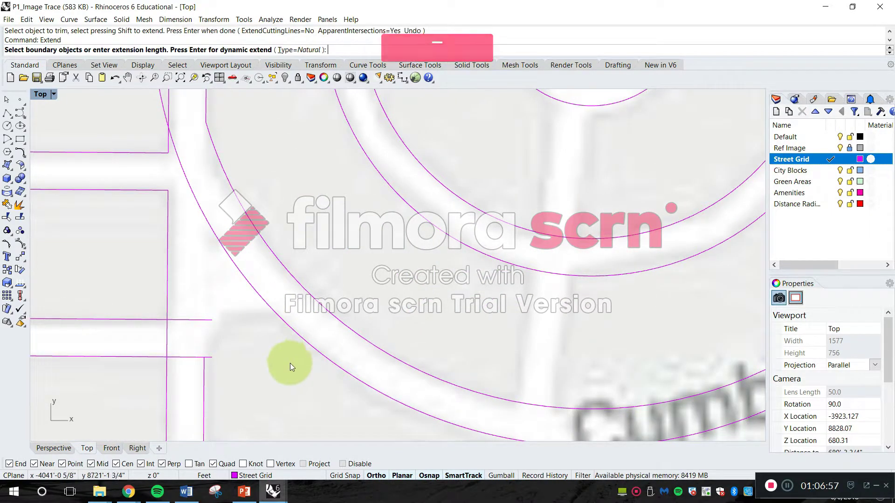
drag(290, 350, 256, 315)
key(Return)
click(205, 320)
key(Escape)
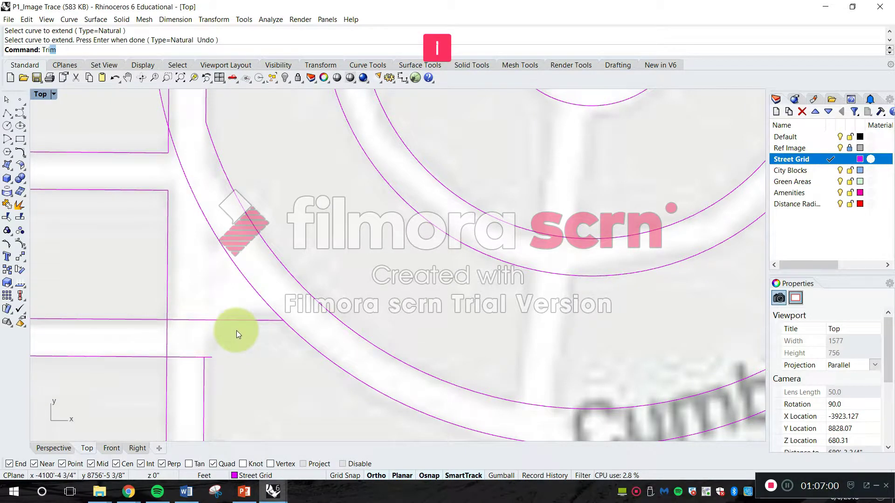
- Trim the outer edge of Cumberland Cir northwest of Chester Ave, using the extended Chester Ave line as the cutter
text(tri)
key(space)
click(266, 321)
scroll(252, 308, down, 5)
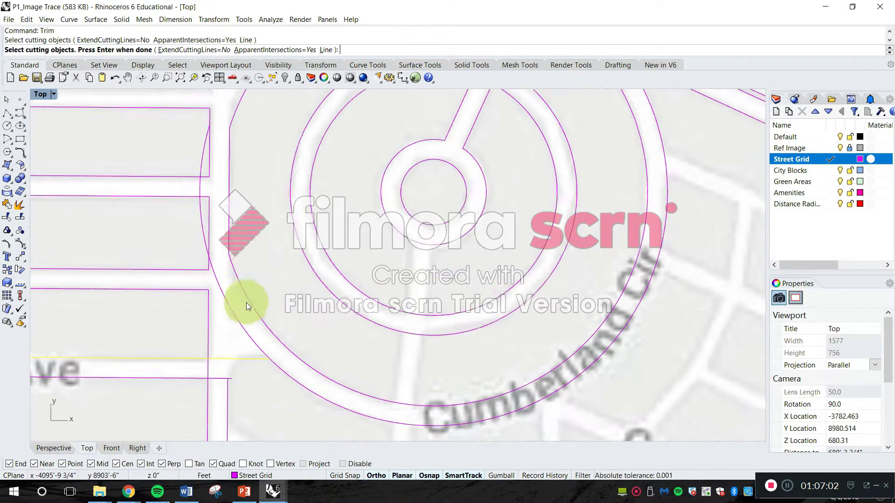
scroll(229, 308, down, 2)
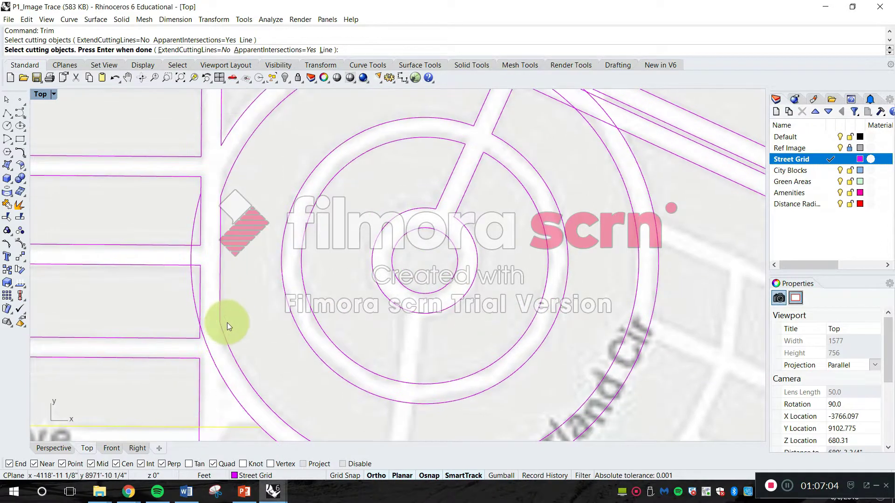
scroll(228, 326, up, 4)
key(space)
click(242, 397)
scroll(242, 397, down, 6)
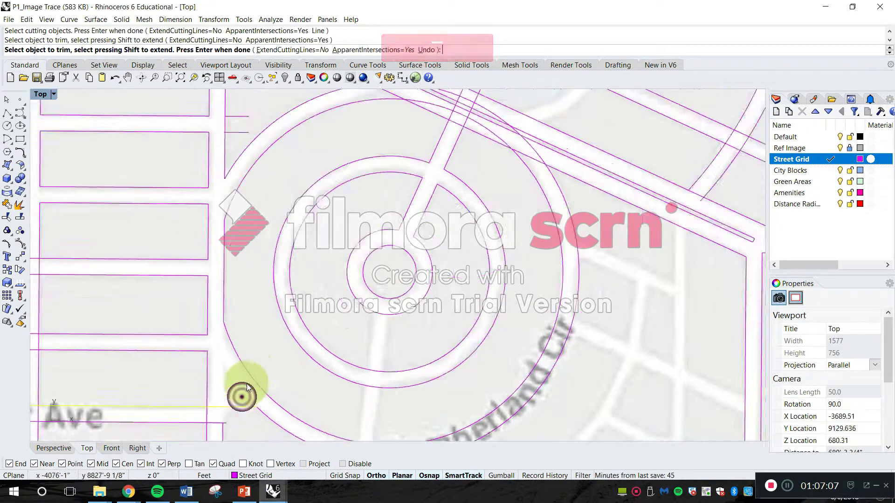
right_drag(242, 397, 228, 349)
key(Escape)
- Delete the two leftover side street stubs east of the vertical street at the circle's northwest side
scroll(187, 214, up, 3)
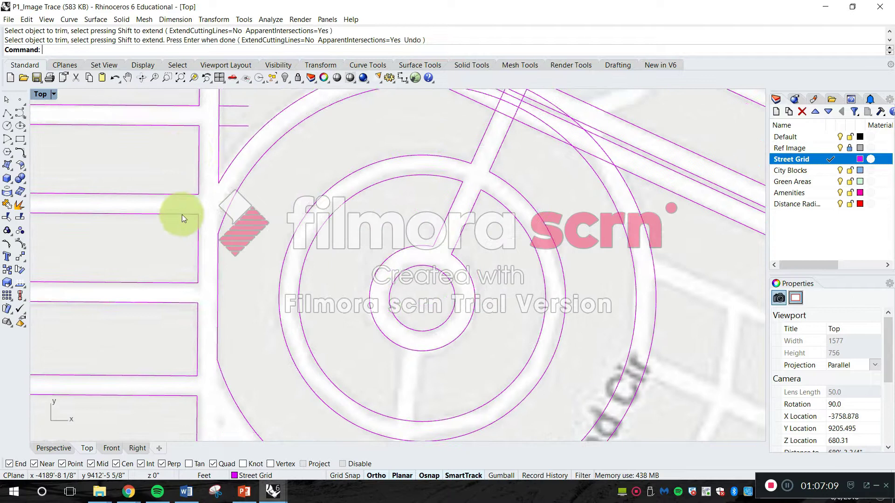
drag(152, 153, 278, 223)
key(Delete)
scroll(279, 228, down, 6)
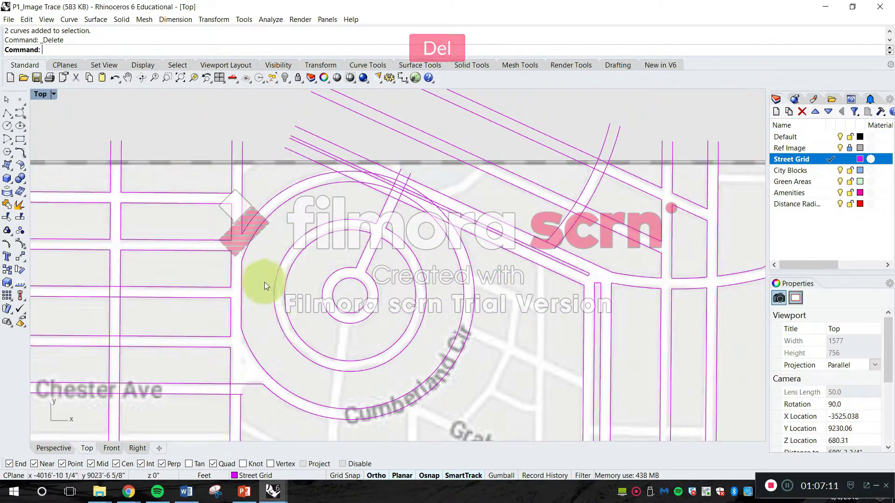
right_drag(213, 438, 211, 360)
- Trim the crossing segments at the intersection of Chester Ave and the vertical street just west of Cumberland Cir
scroll(227, 326, up, 8)
key(Escape)
scroll(254, 239, up, 2)
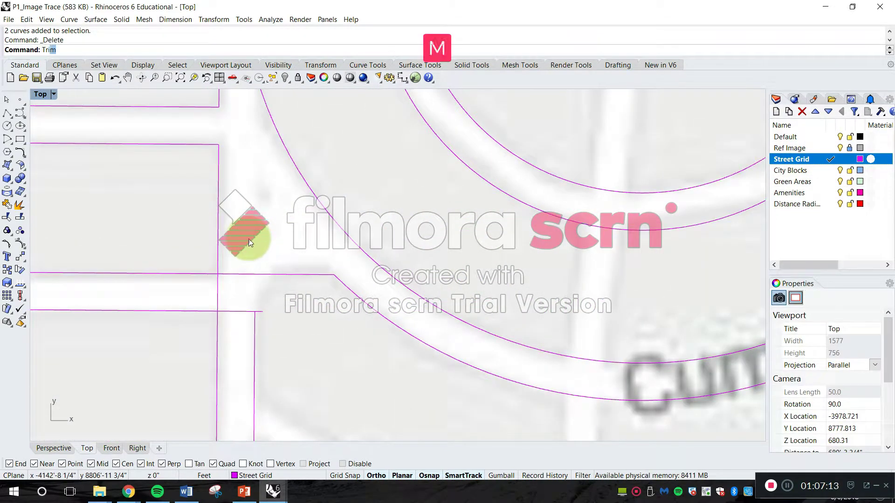
key(Return)
drag(234, 366, 198, 250)
key(Return)
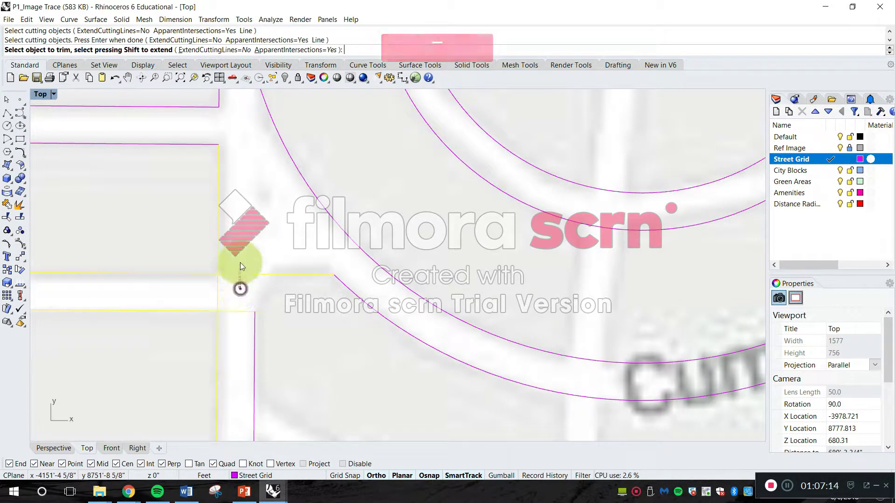
click(241, 275)
click(218, 293)
key(Escape)
scroll(319, 305, down, 3)
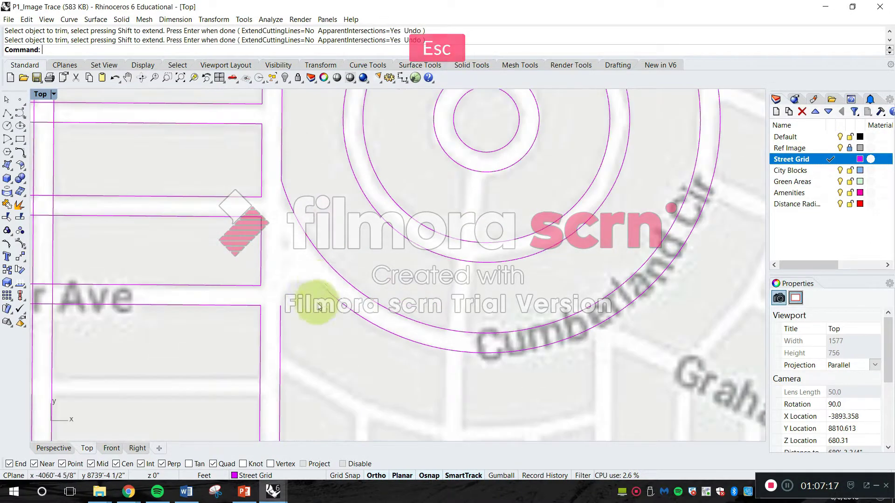
- Draw a start-point arc joining the vertical street's east edge end to the cut end of Cumberland Cir's outer edge, rounding the corner at Chester Ave
scroll(319, 306, up, 3)
text(a)
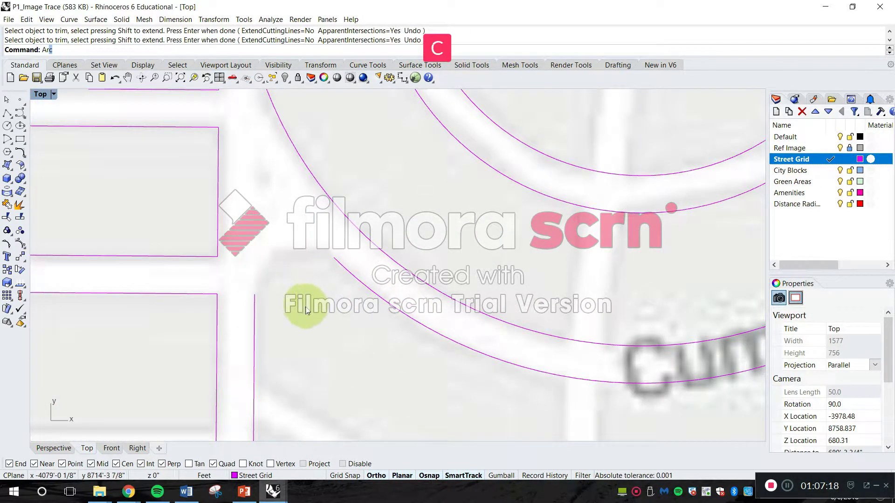
text(rc)
key(space)
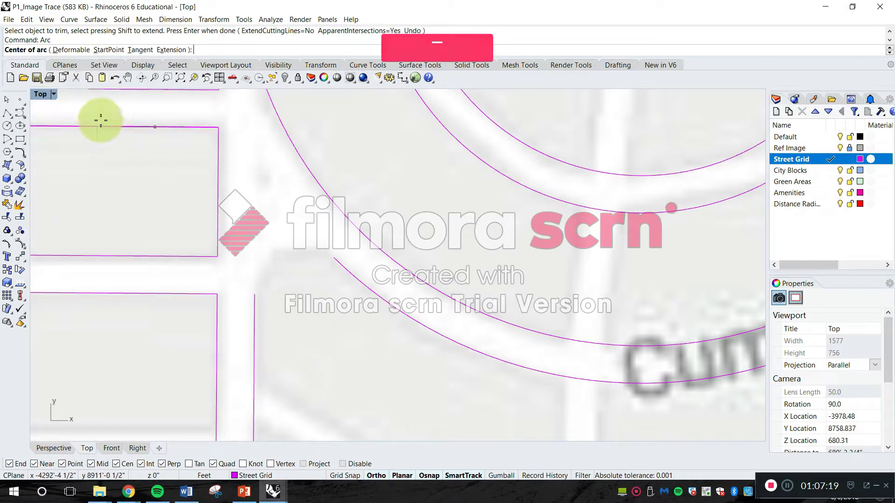
click(109, 49)
click(250, 295)
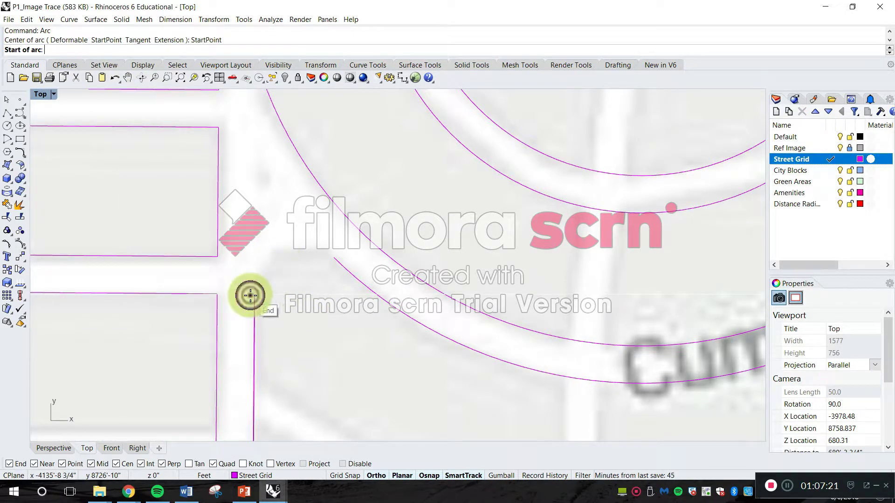
click(329, 258)
scroll(289, 264, up, 3)
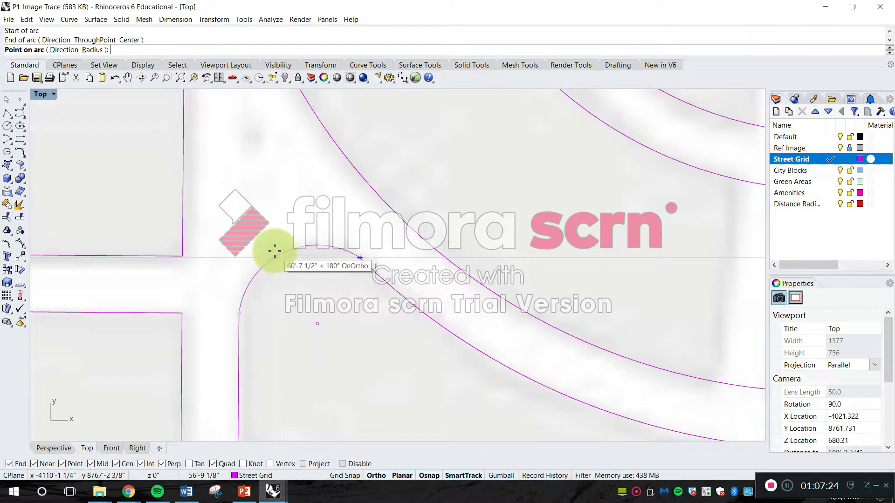
click(278, 255)
scroll(280, 257, down, 4)
scroll(290, 262, down, 4)
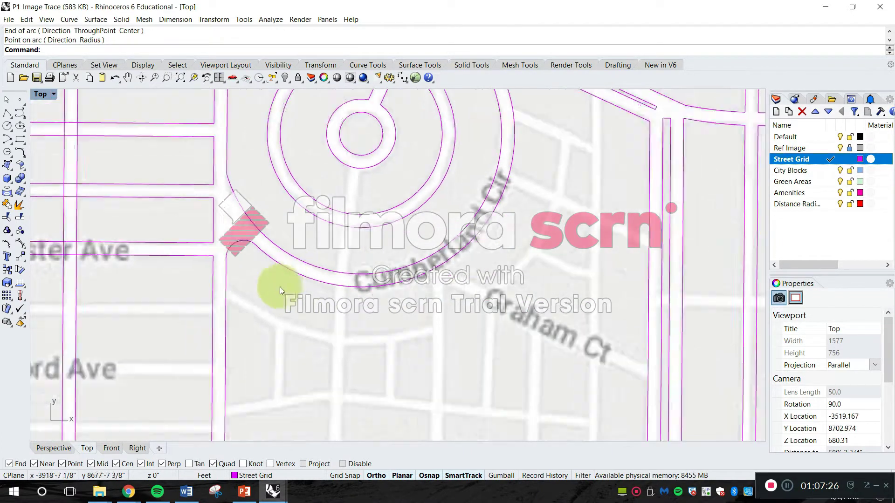
- Trim the crossing segments where the vertical street between Gateway N Blvd and Cumberland Cir meets the second cross street north of Chester Ave
scroll(238, 281, up, 4)
key(Escape)
text(Trim)
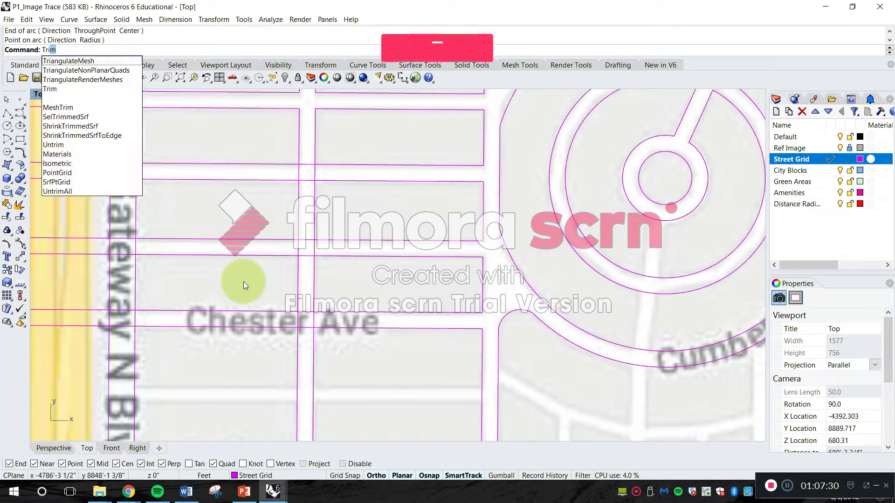
key(Return)
scroll(338, 308, down, 2)
drag(341, 341, 302, 220)
key(Return)
scroll(302, 219, up, 4)
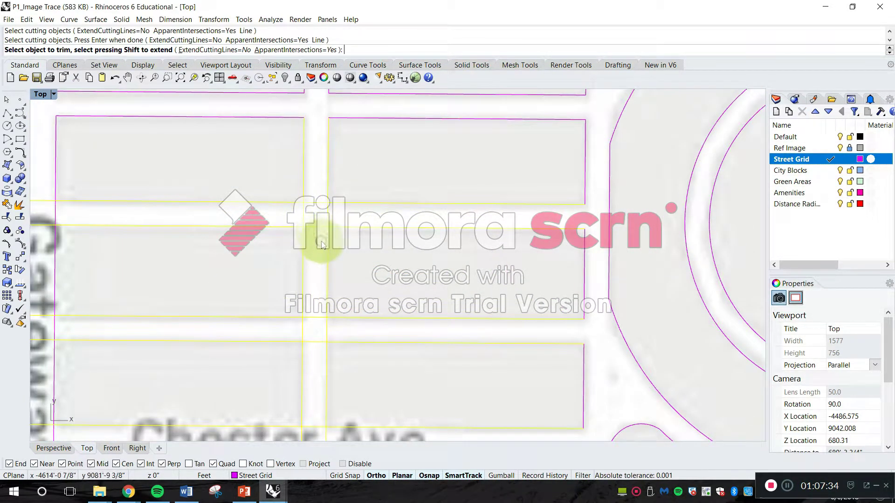
click(325, 195)
scroll(329, 211, up, 3)
drag(342, 216, 259, 219)
scroll(329, 290, down, 3)
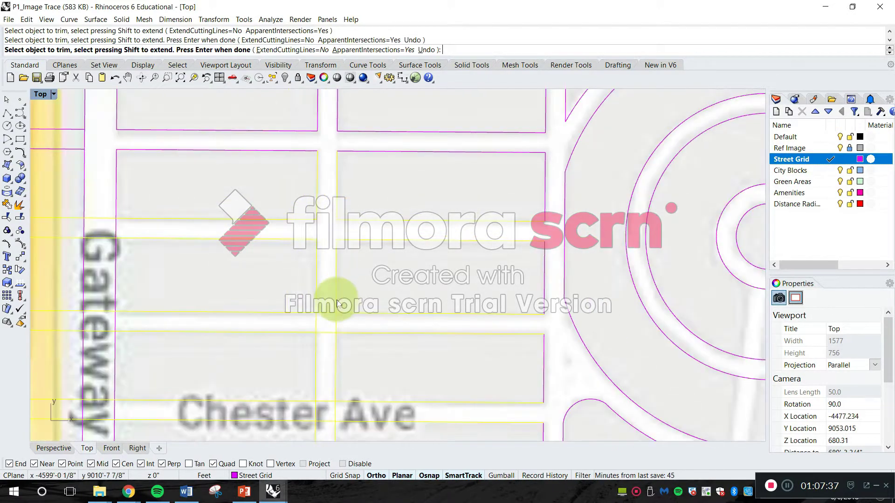
- Trim the crossing segments of that vertical street at Chester Ave and at the cross street just north of it
scroll(331, 286, up, 4)
drag(351, 297, 235, 284)
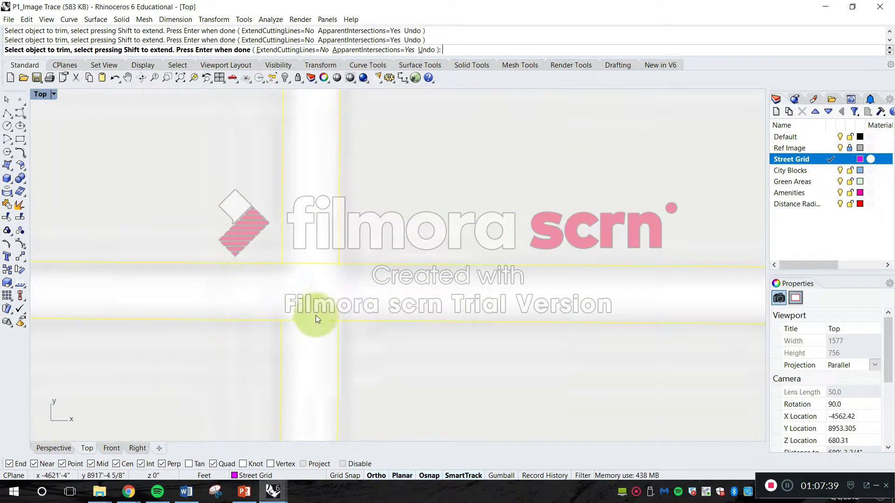
drag(309, 276, 217, 257)
scroll(308, 282, down, 3)
scroll(330, 262, up, 5)
scroll(293, 205, down, 5)
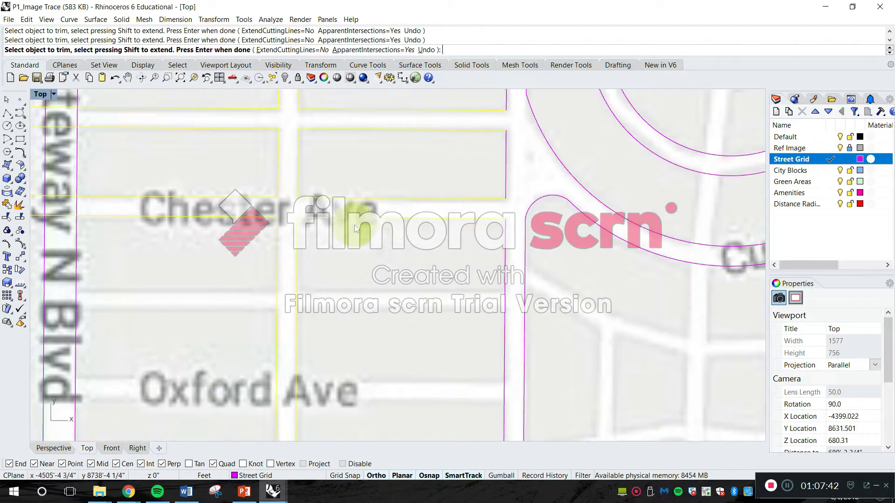
scroll(370, 256, down, 6)
key(Escape)
- Trim the Gateway N Blvd intersections down to Chester Ave, clearing cross street lines within the boulevard and its east edge across each street; undo the mistaken trim
text(tr)
key(Return)
scroll(310, 340, up, 5)
drag(289, 366, 217, 145)
key(Return)
scroll(258, 200, up, 5)
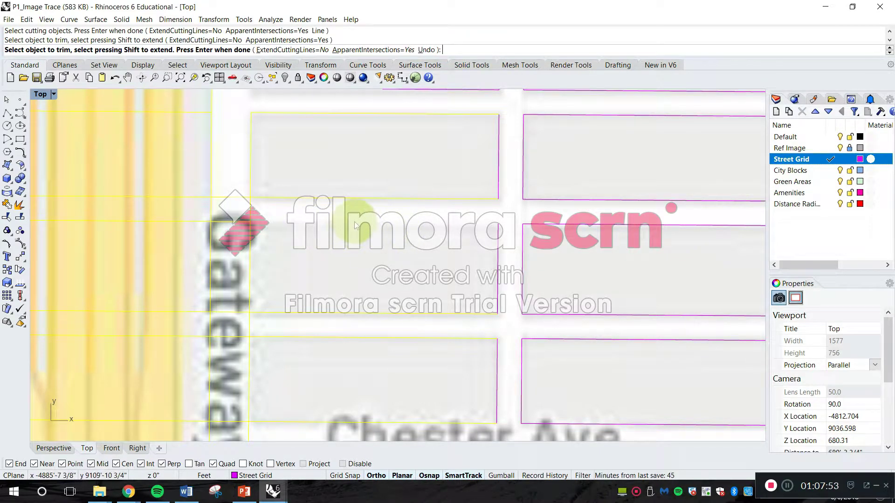
key(ctrl+z)
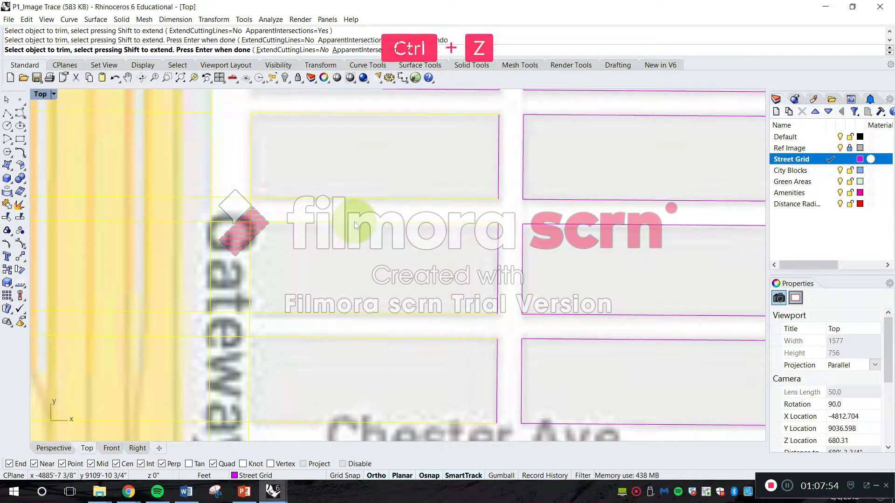
scroll(254, 221, up, 2)
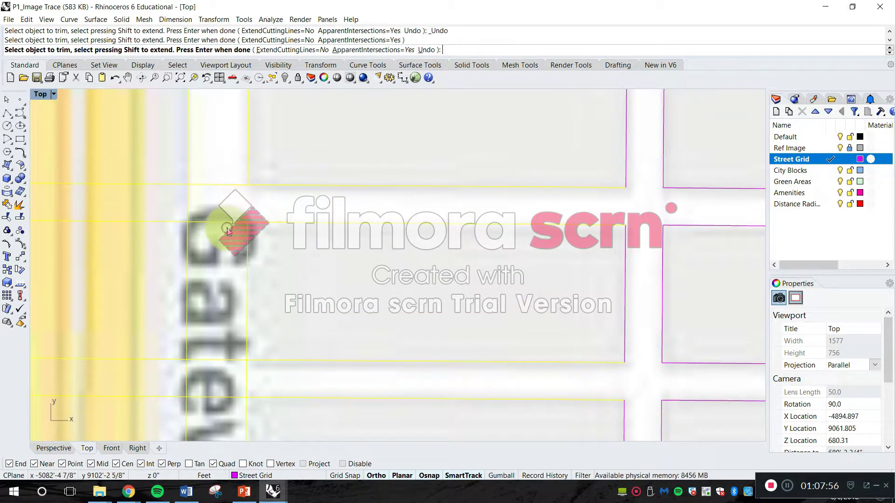
scroll(203, 152, down, 2)
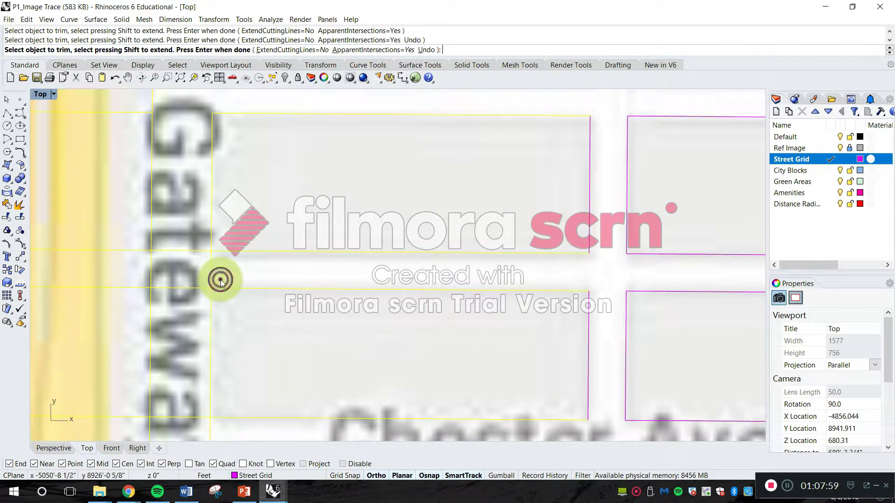
scroll(192, 273, down, 2)
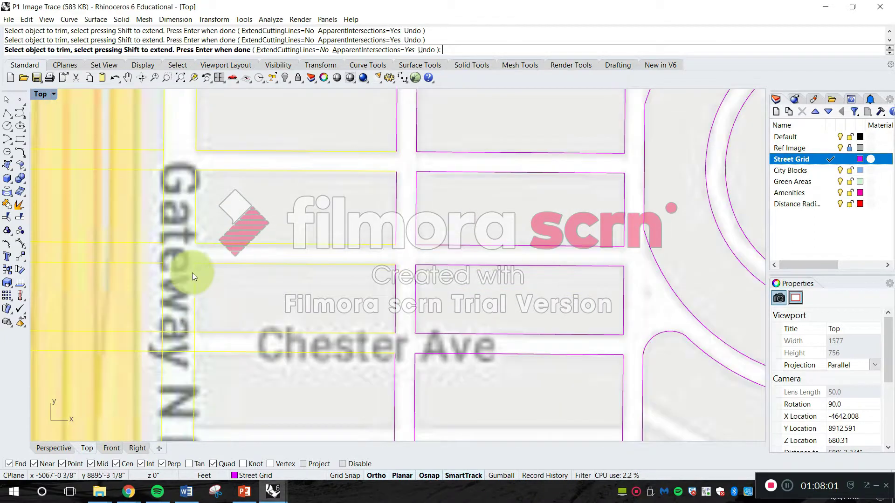
scroll(192, 273, up, 3)
scroll(189, 265, down, 4)
key(Return)
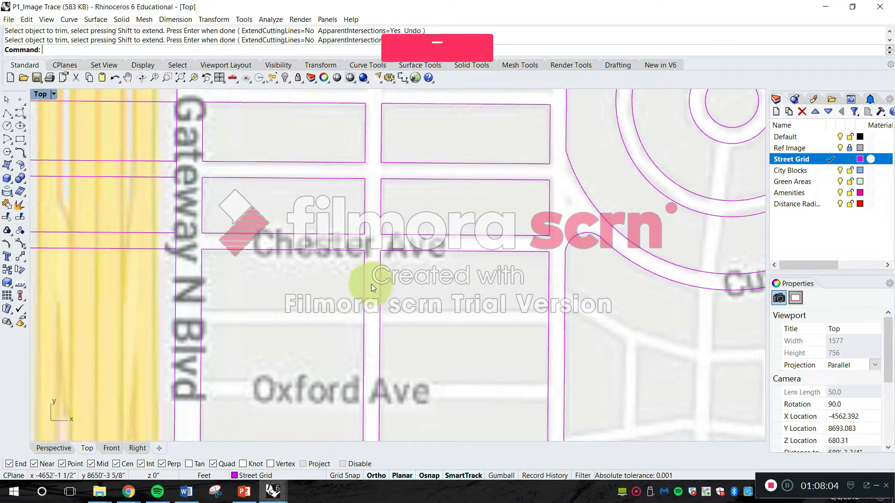
scroll(374, 285, down, 5)
key(Escape)
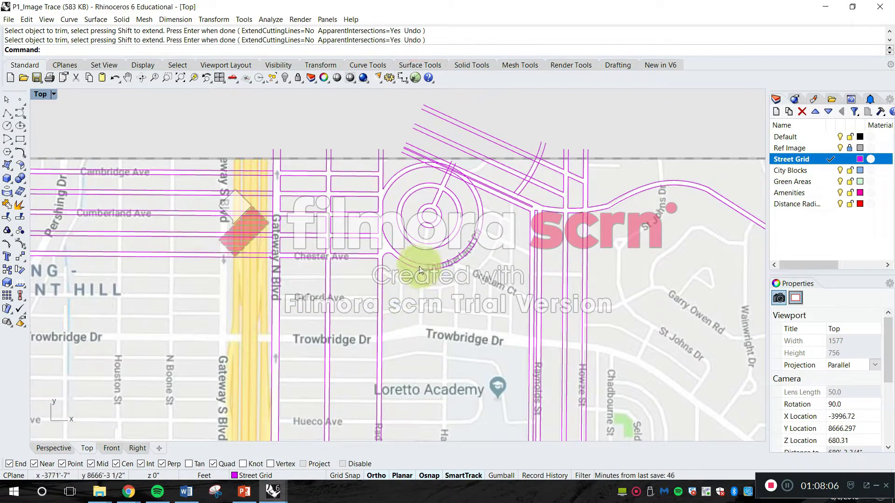
- Copy in place the four outline curves of the second block from the map's top edge, just east of Gateway N Blvd
scroll(396, 254, up, 3)
right_drag(303, 240, 420, 259)
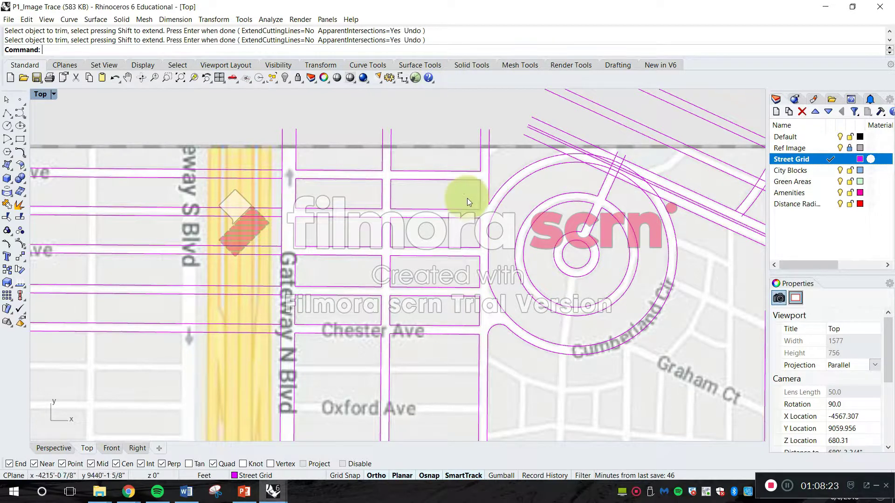
scroll(467, 197, up, 5)
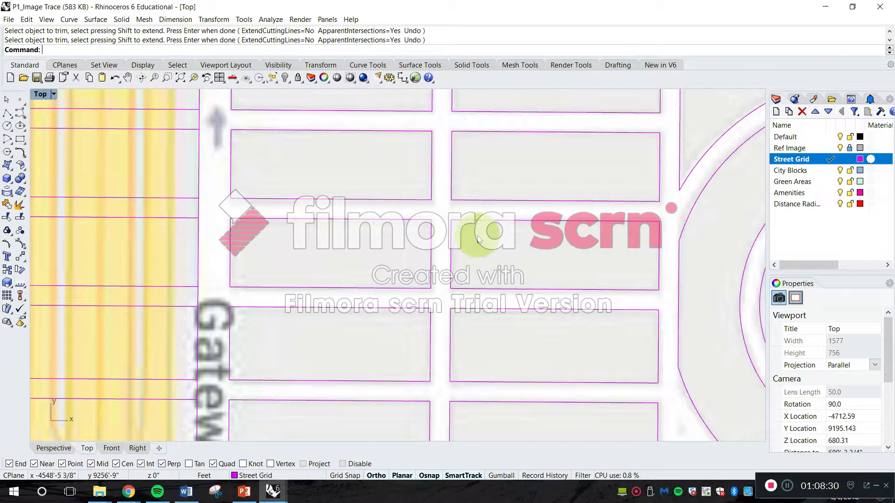
right_drag(480, 295, 373, 264)
key(Escape)
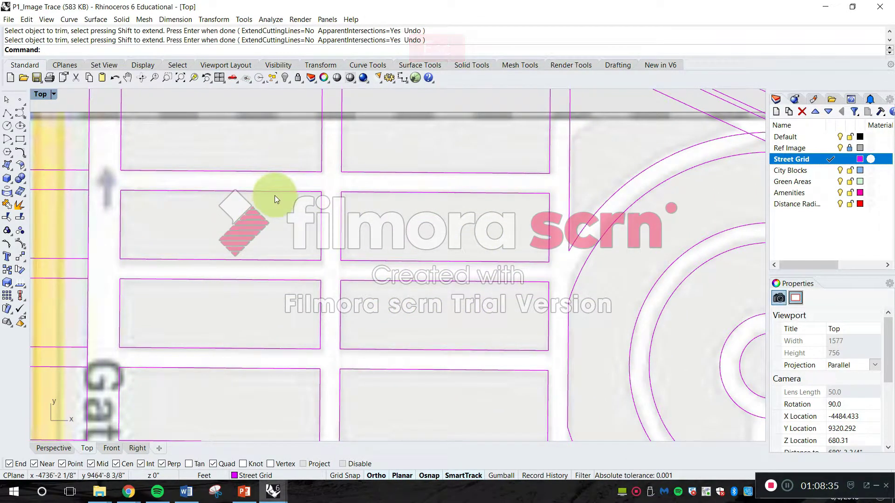
drag(111, 180, 325, 275)
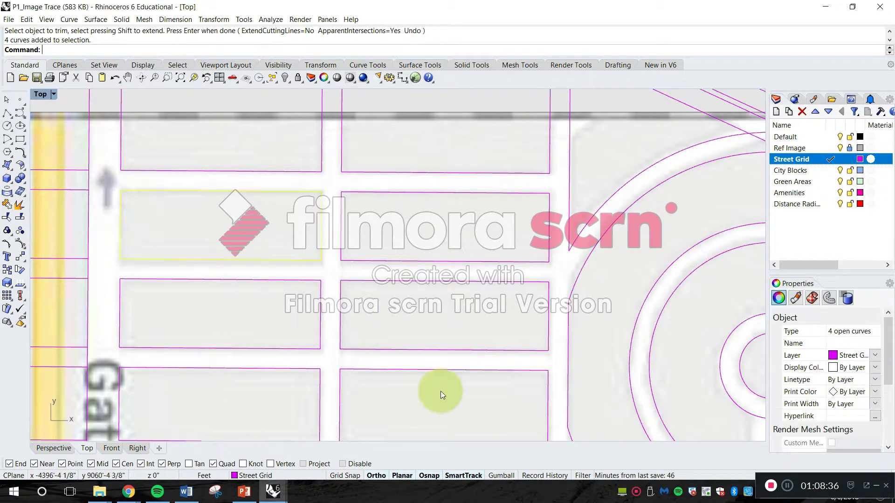
text(Copy)
key(Return)
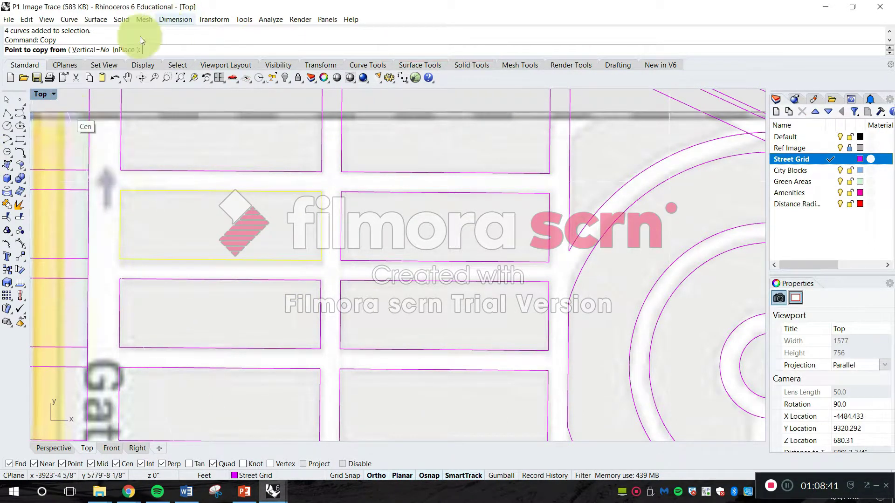
click(126, 51)
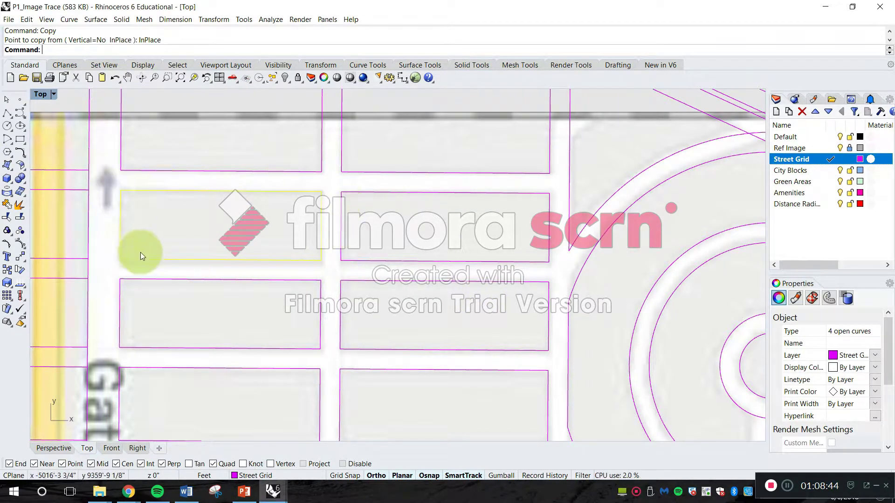
- Assign the selected block outline to the City Blocks layer and deselect it
click(842, 356)
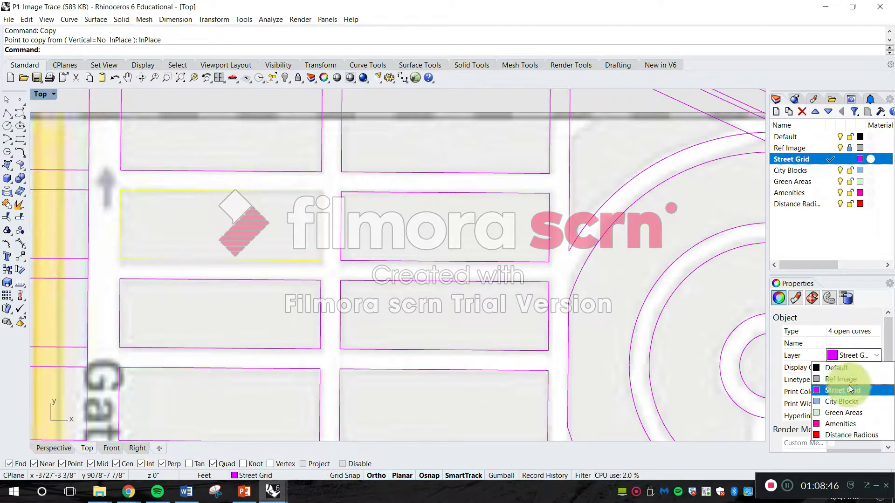
click(854, 405)
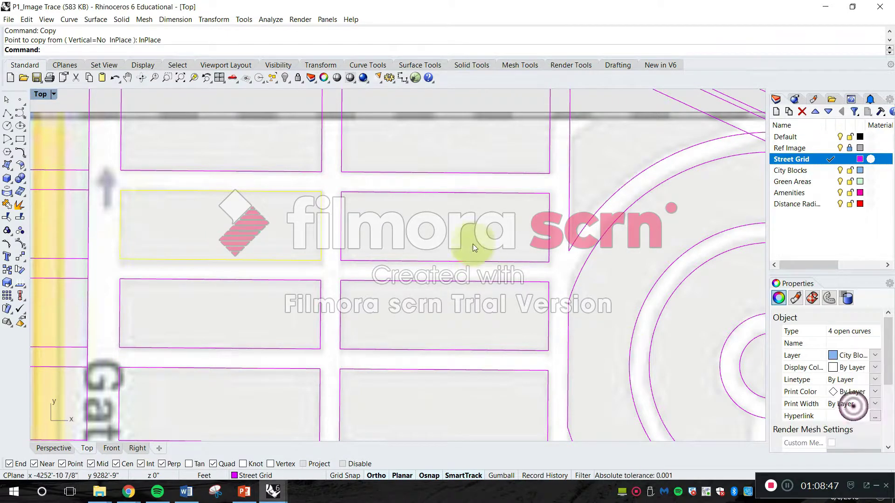
click(337, 187)
click(153, 228)
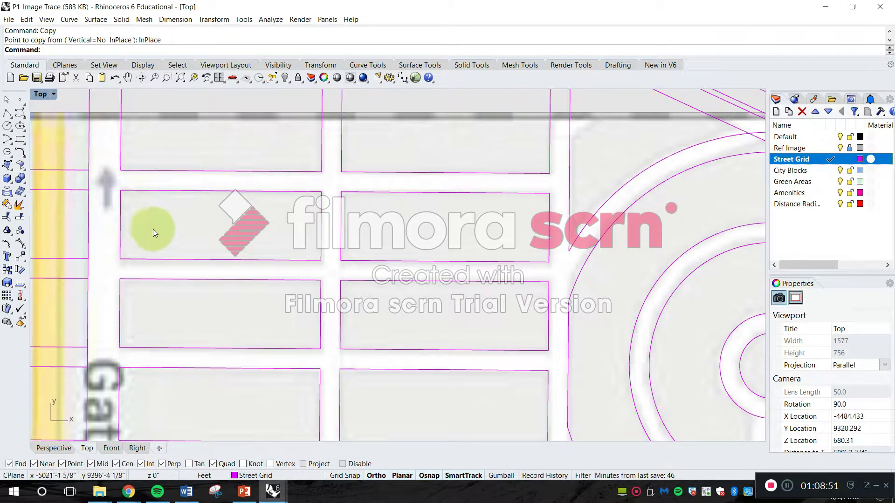
- Examine the overlapping curves along the copied block's upper and west edges without keeping a selection
click(189, 194)
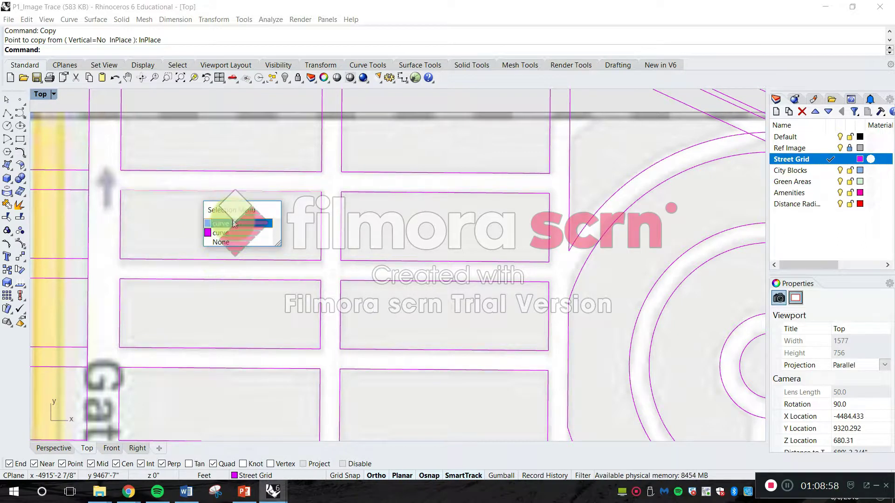
key(Escape)
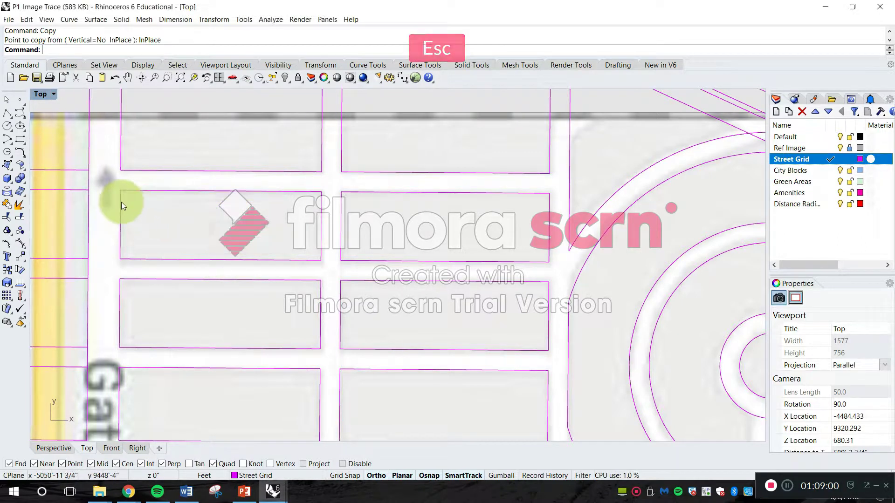
click(136, 208)
click(148, 242)
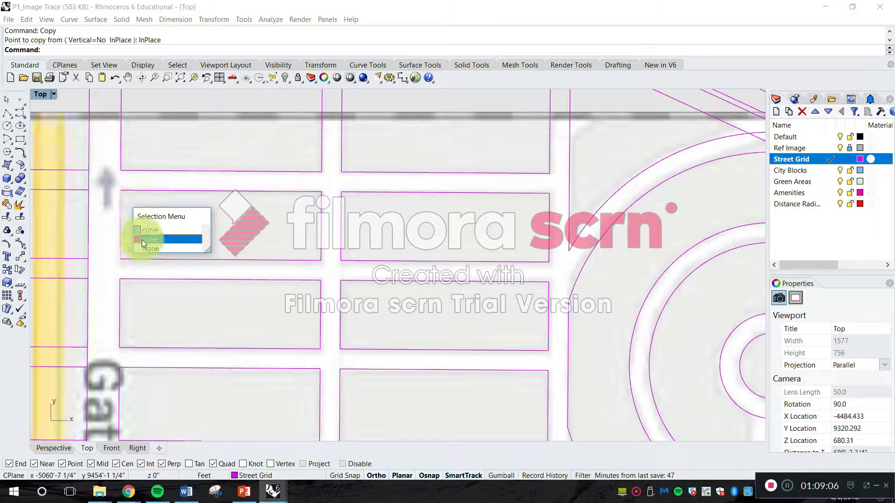
key(Escape)
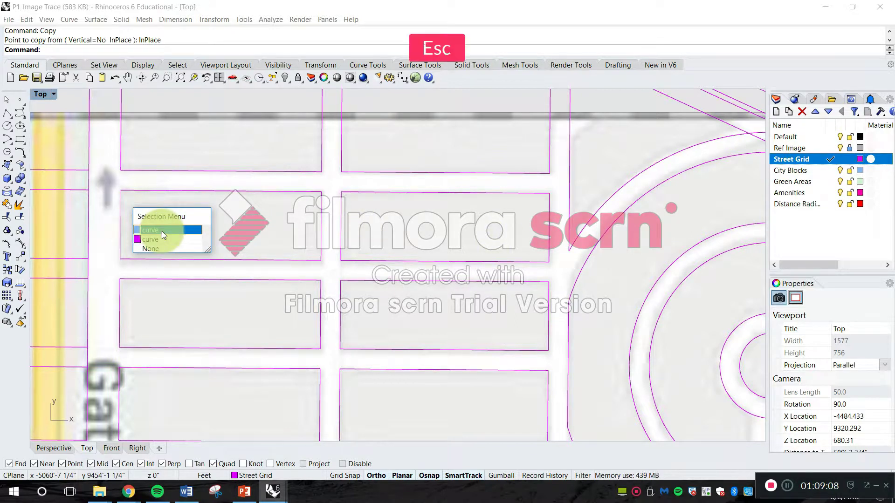
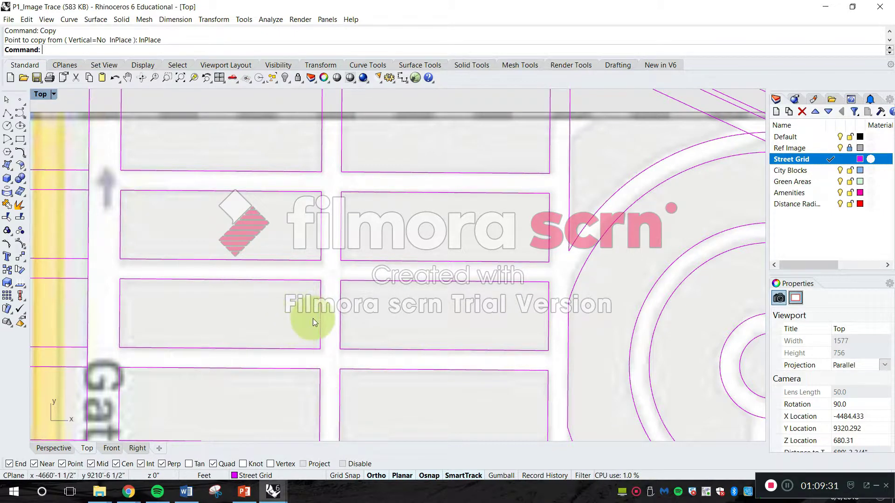
scroll(322, 310, down, 3)
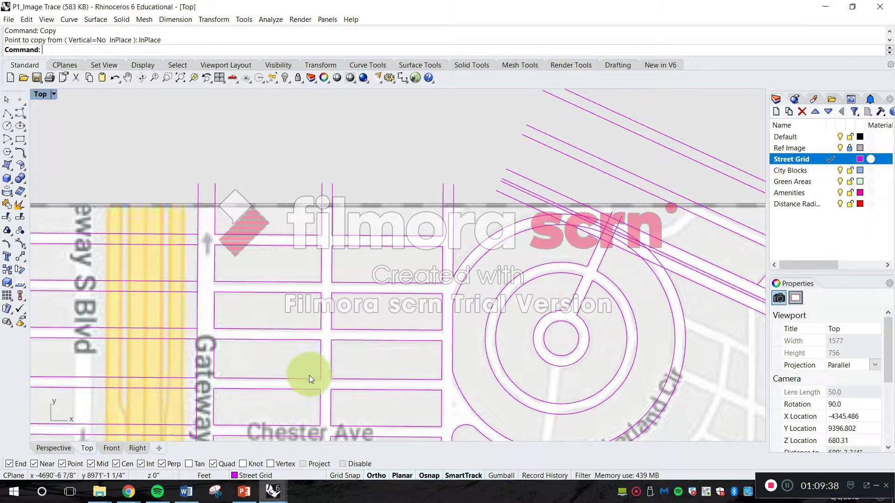
scroll(433, 178, down, 4)
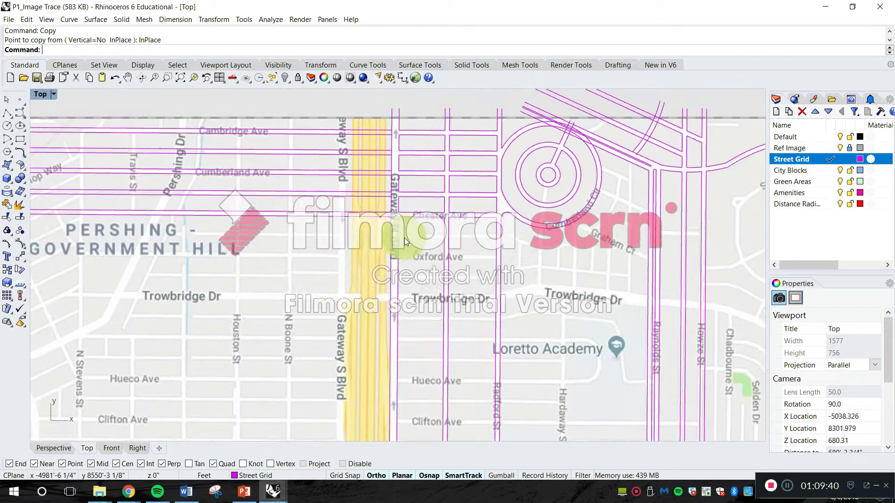
scroll(332, 186, up, 4)
scroll(331, 186, down, 3)
scroll(355, 284, down, 1)
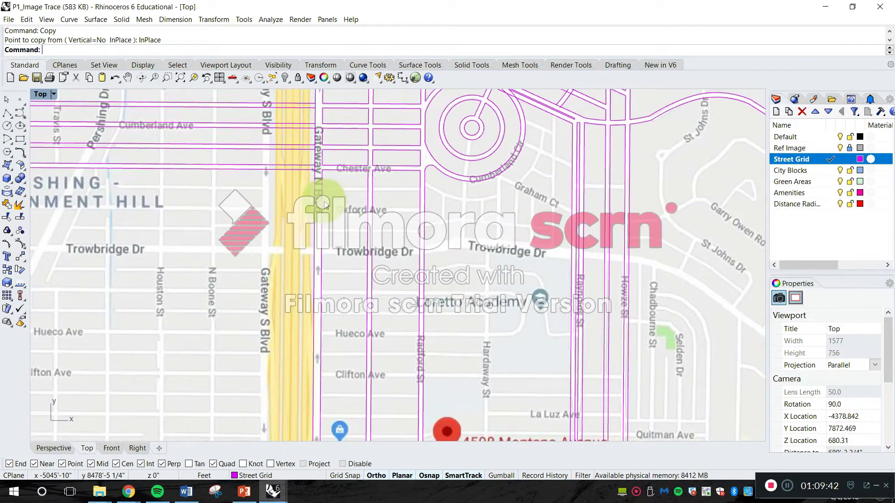
scroll(281, 226, up, 1)
right_drag(281, 225, 301, 198)
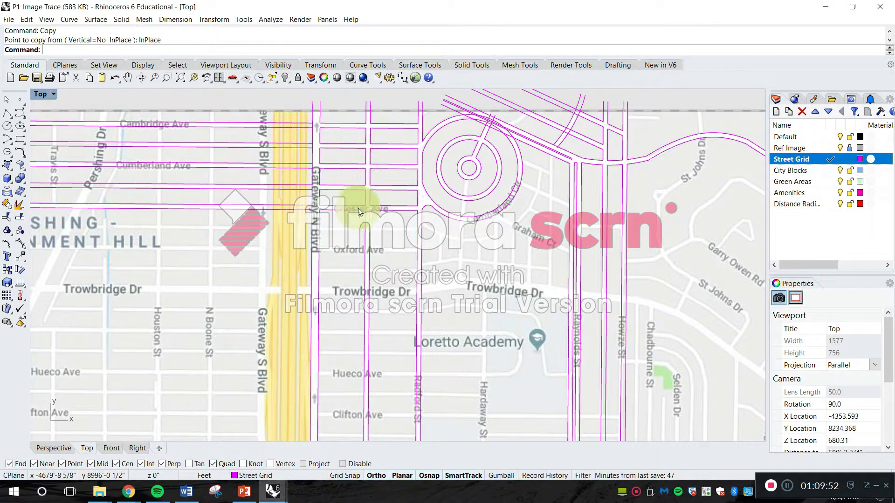
- Make Green Areas the current layer for tracing Memorial Park
right_drag(356, 206, 366, 242)
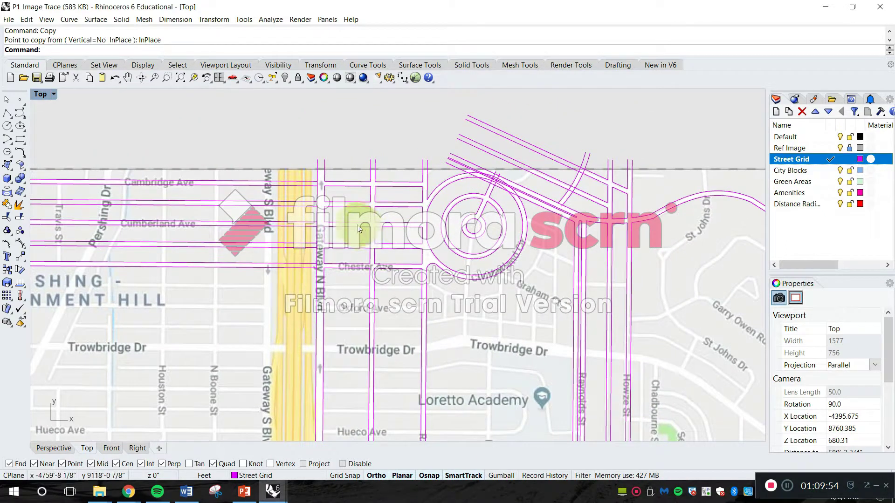
scroll(358, 225, down, 8)
right_drag(353, 338, 394, 218)
right_drag(224, 223, 341, 343)
scroll(255, 263, up, 6)
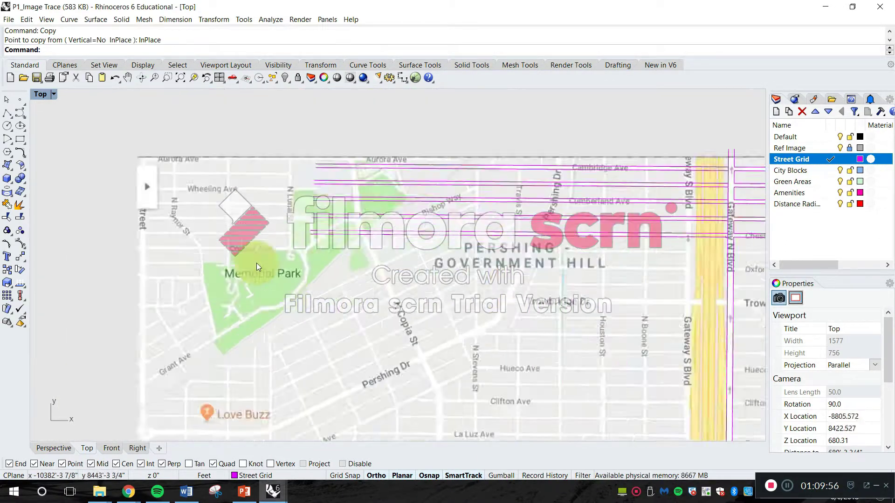
scroll(256, 263, up, 4)
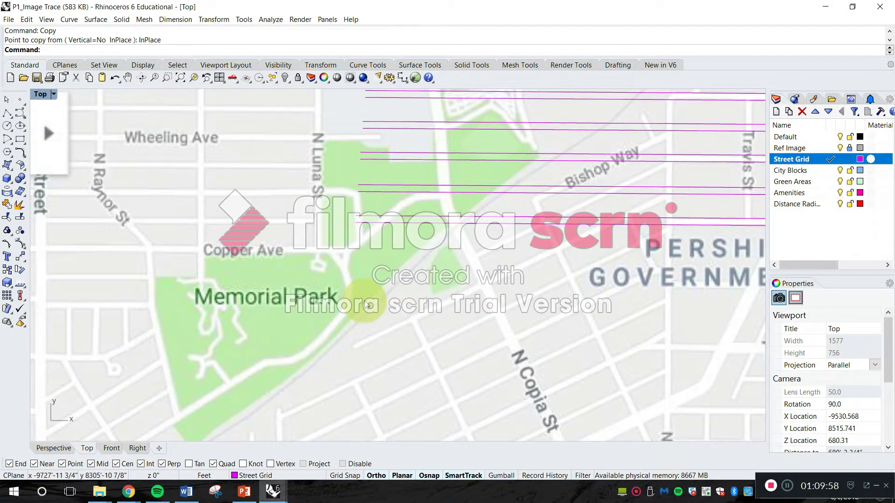
right_drag(385, 333, 385, 312)
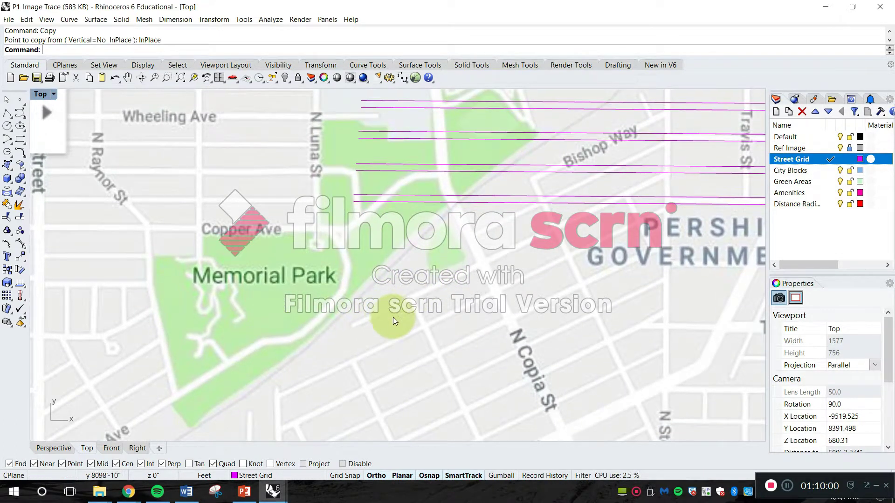
click(828, 183)
key(Escape)
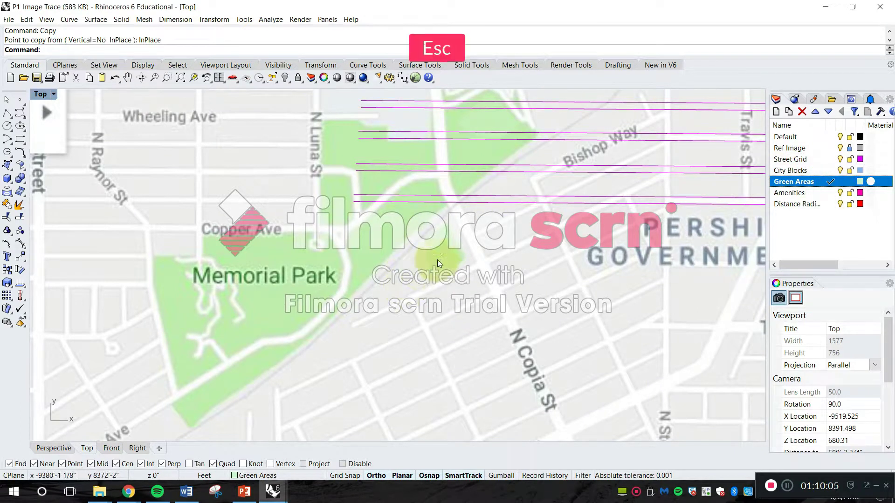
- Start a polyline at Memorial Park's southern tip and trace its short southwest edge to the road corner
text(poly)
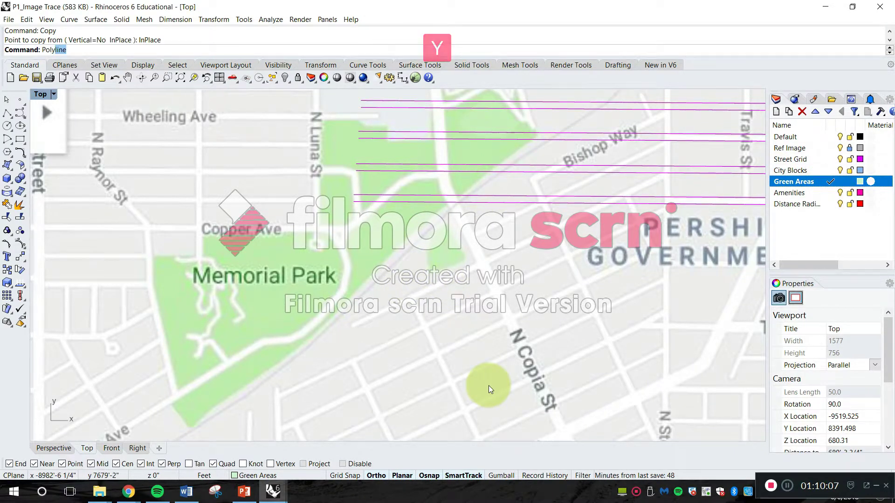
key(Return)
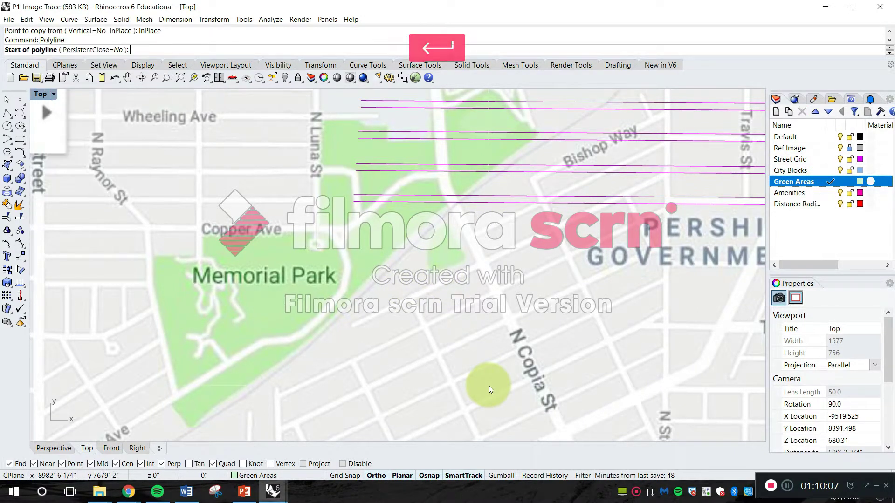
click(191, 430)
scroll(174, 406, up, 3)
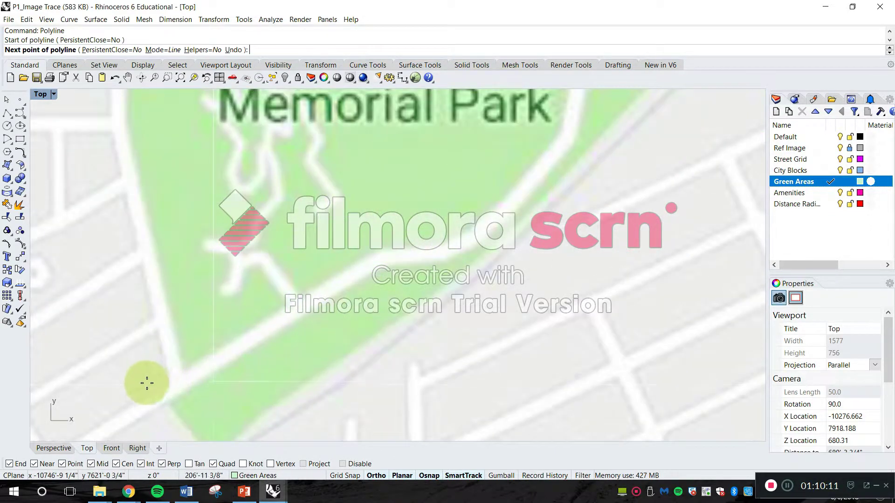
scroll(153, 326, down, 2)
scroll(187, 347, up, 2)
key(shift)
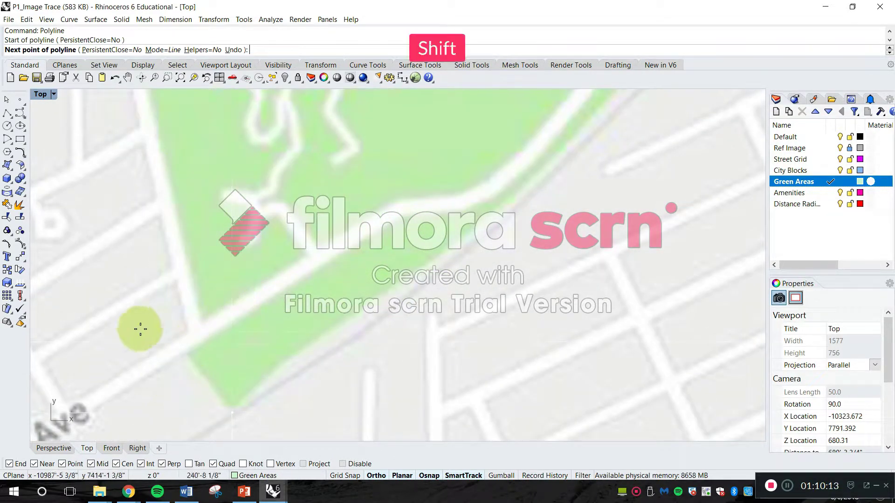
click(188, 359)
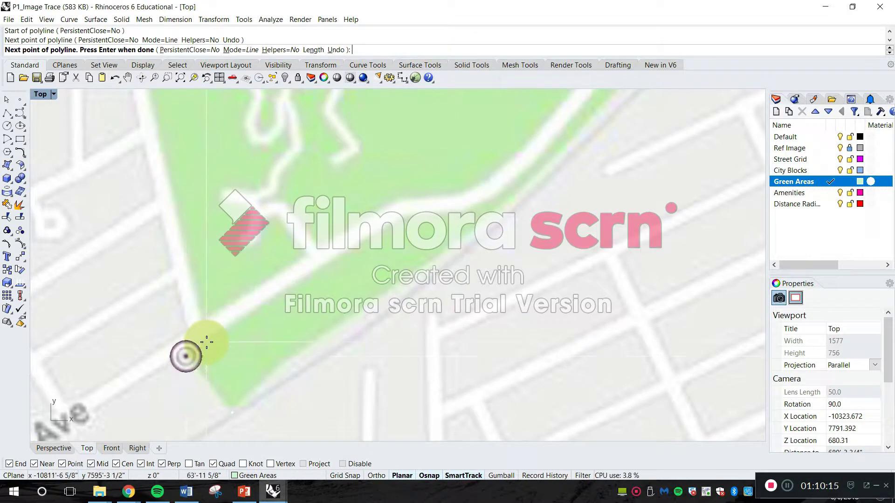
click(207, 342)
- Continue the polyline up Memorial Park's west edge and around the stepped northwest corner to Copper Ave
scroll(206, 354, down, 3)
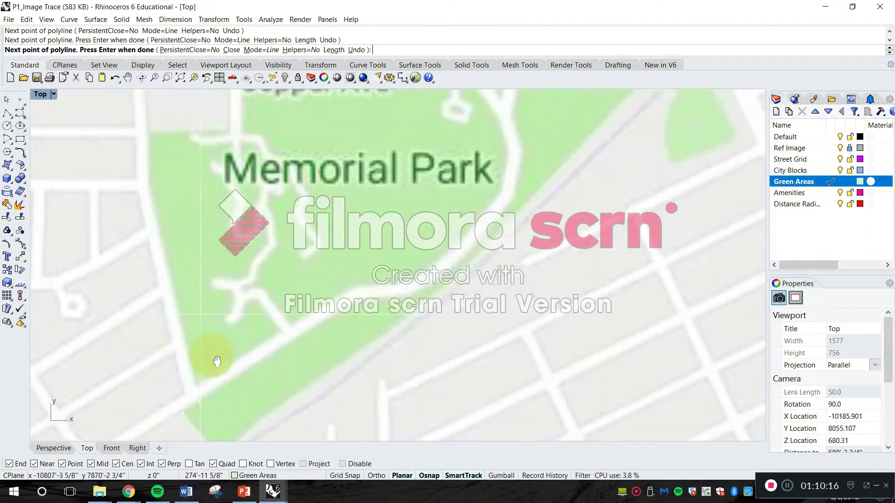
click(159, 231)
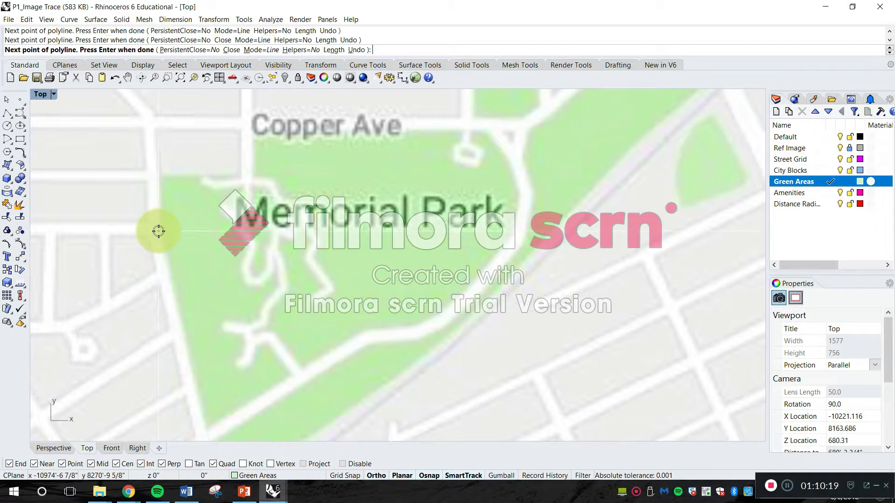
click(159, 176)
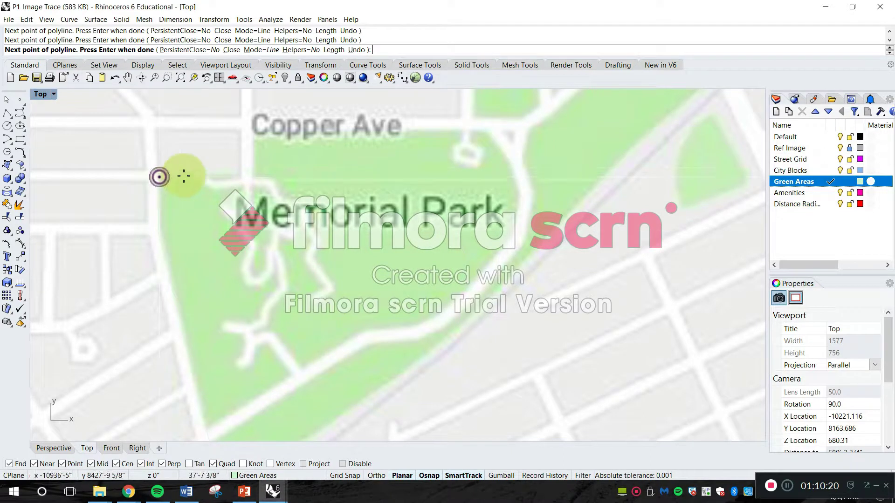
click(253, 177)
shift+click(252, 130)
- Continue the park outline along Copper Ave, north beside N Luna St, and into the stepped notch near Wheeling Ave
right_drag(437, 131, 368, 289)
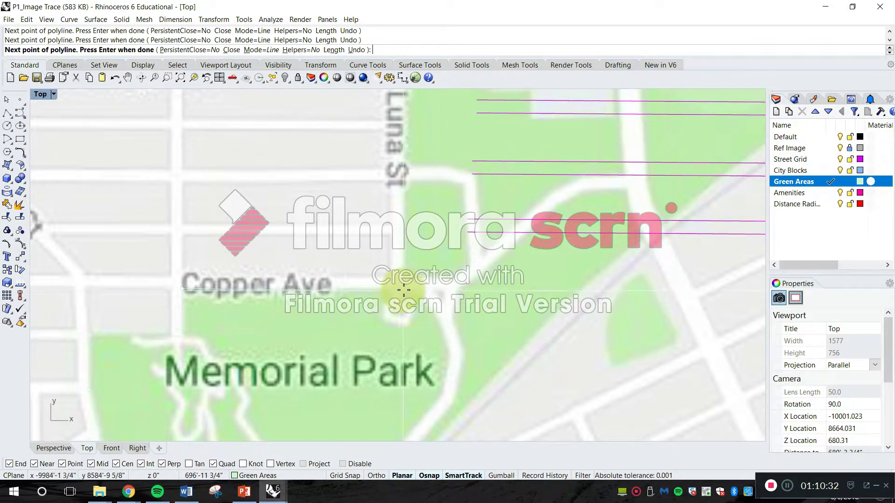
right_drag(405, 290, 377, 190)
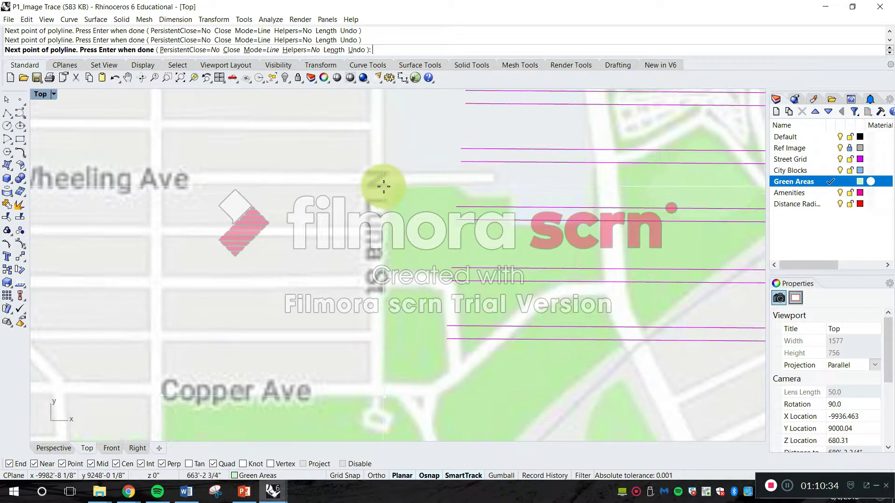
click(460, 185)
click(470, 198)
click(510, 197)
click(514, 225)
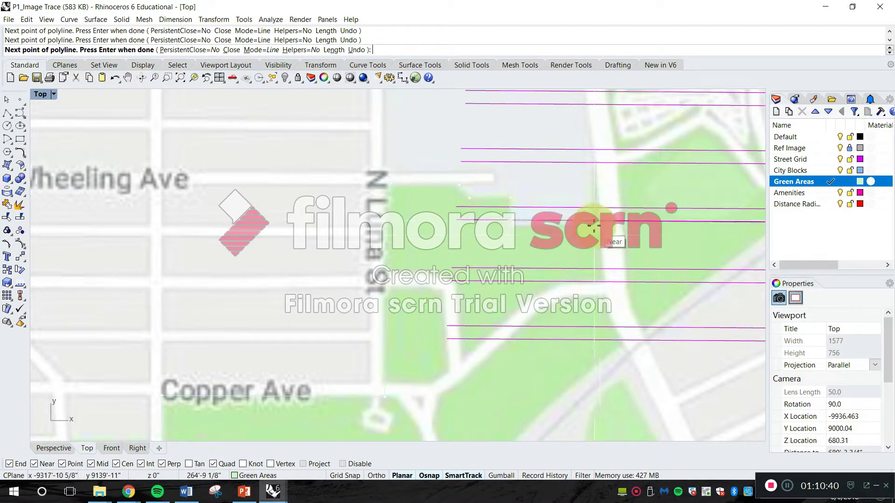
- Undo the misplaced outline point and trace the notch's lower edge east to the road continuing N Copia St
scroll(606, 245, up, 5)
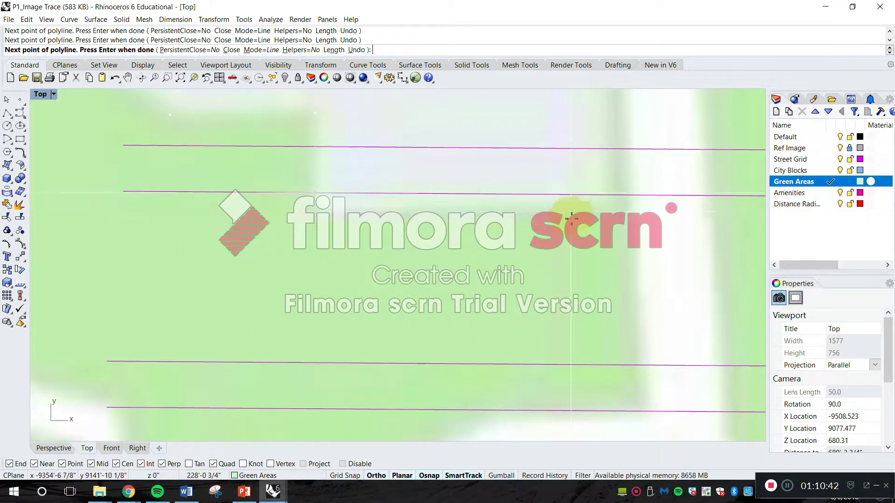
key(ctrl+z)
key(shift)
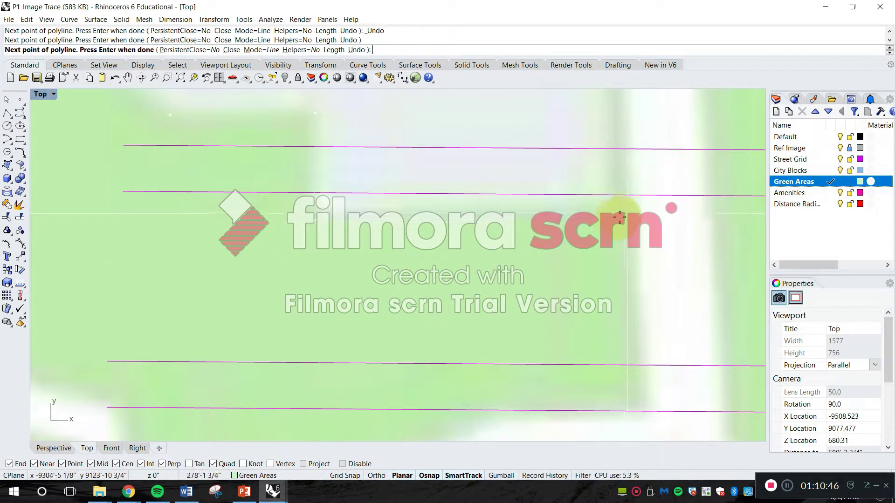
scroll(615, 236, down, 5)
scroll(539, 286, up, 5)
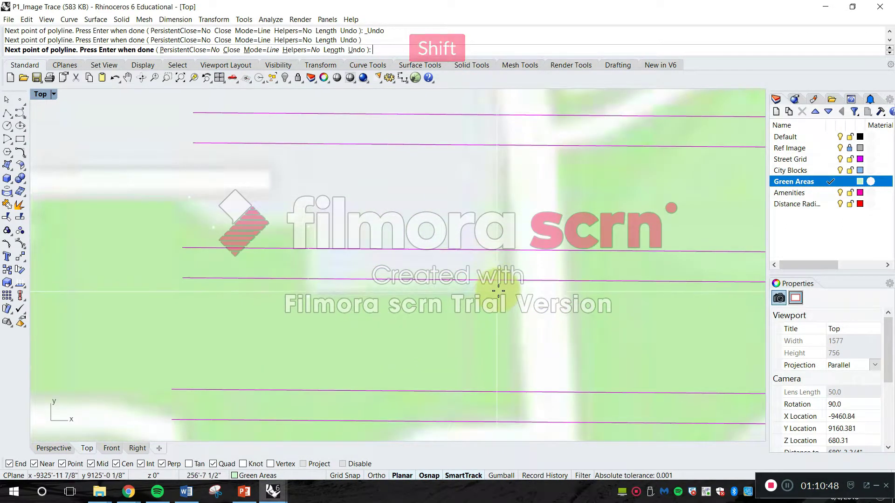
shift+click(494, 292)
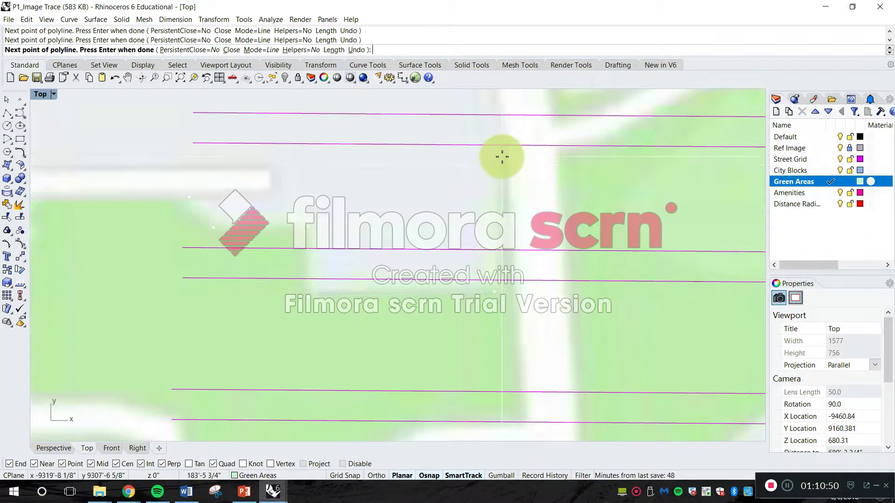
- Extend the park outline north to Aurora Ave and around the park's northeast corner
right_drag(502, 156, 510, 316)
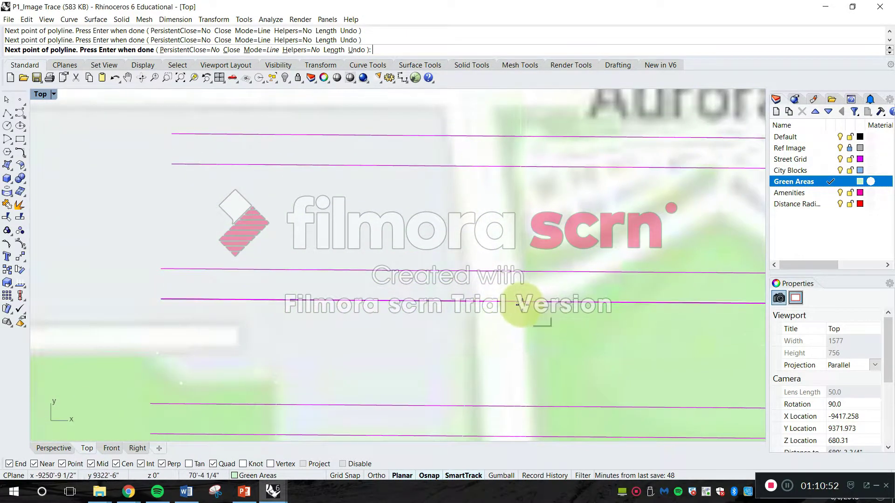
scroll(466, 196, down, 5)
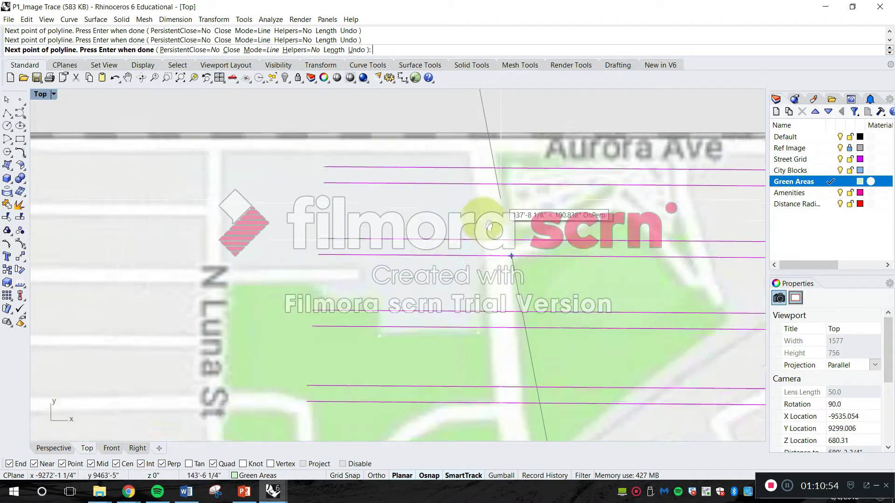
scroll(438, 197, up, 3)
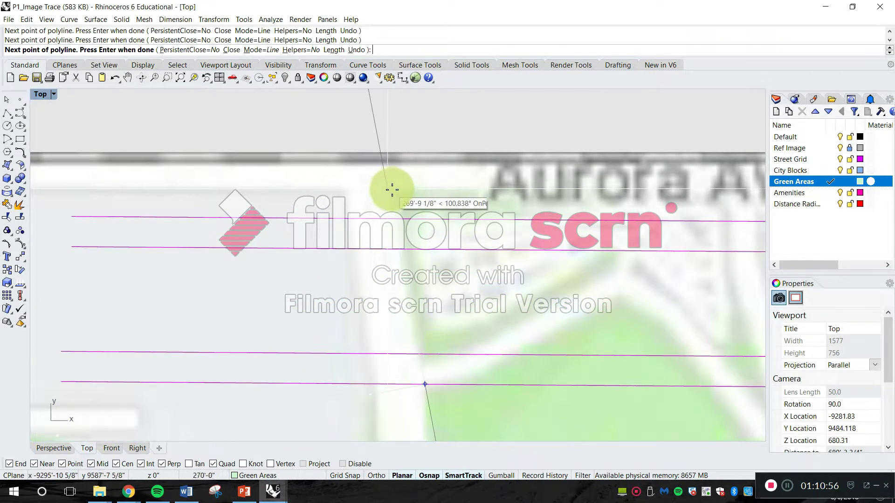
right_drag(622, 229, 513, 251)
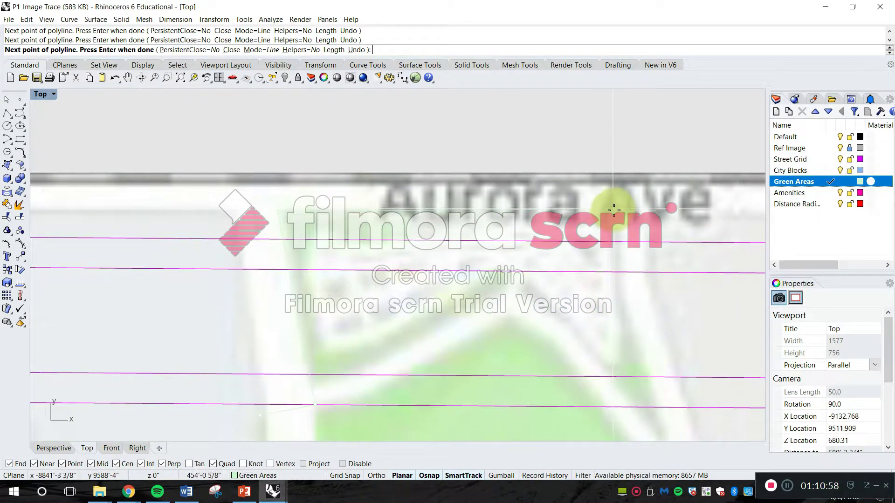
scroll(615, 217, down, 4)
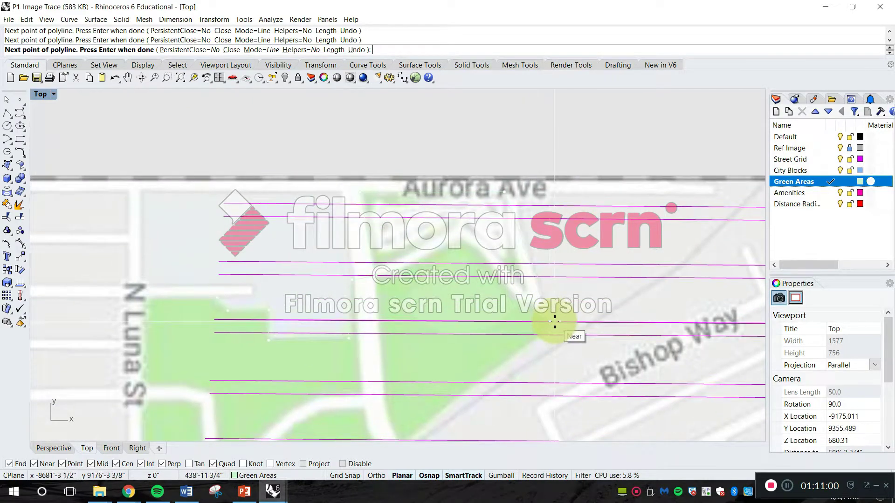
- Trace the park's long southeast edge back to the southern tip and close the polyline
right_drag(506, 379, 487, 209)
right_drag(378, 305, 428, 211)
click(376, 273)
right_drag(378, 272, 484, 107)
right_drag(290, 279, 374, 269)
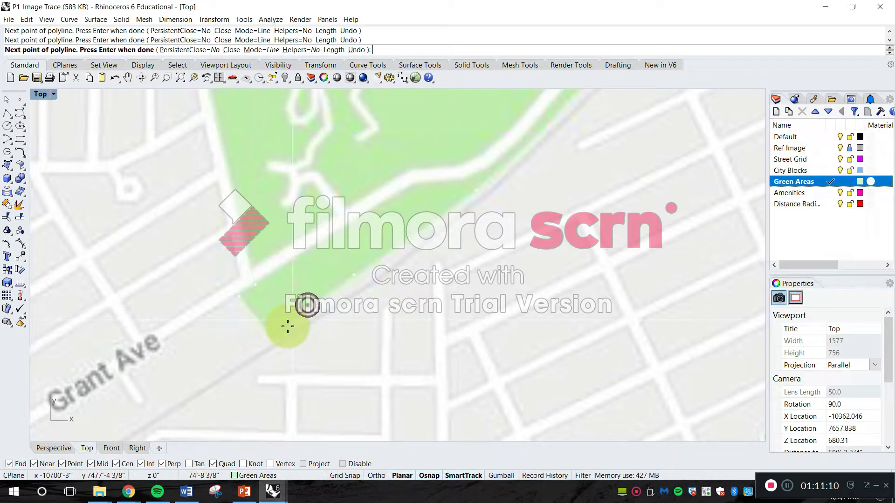
click(274, 341)
scroll(349, 321, down, 5)
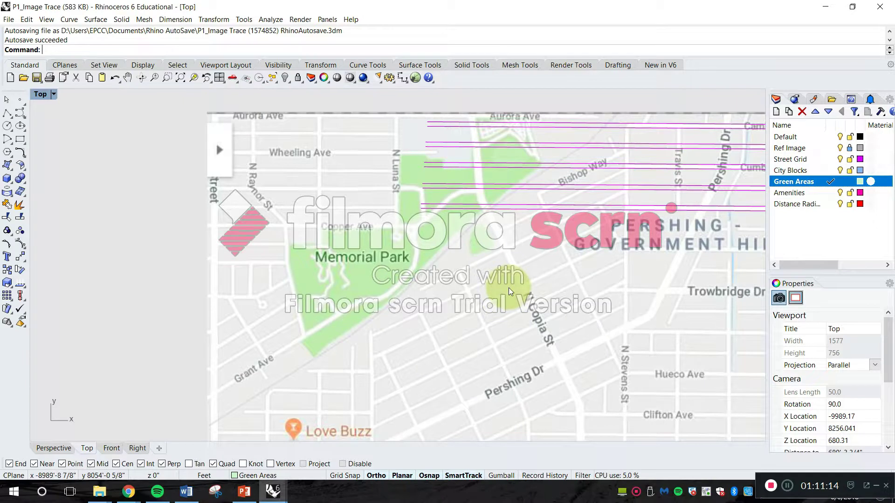
- Copy the closed Memorial Park outline twice into the empty area west of the map
right_drag(547, 343, 656, 319)
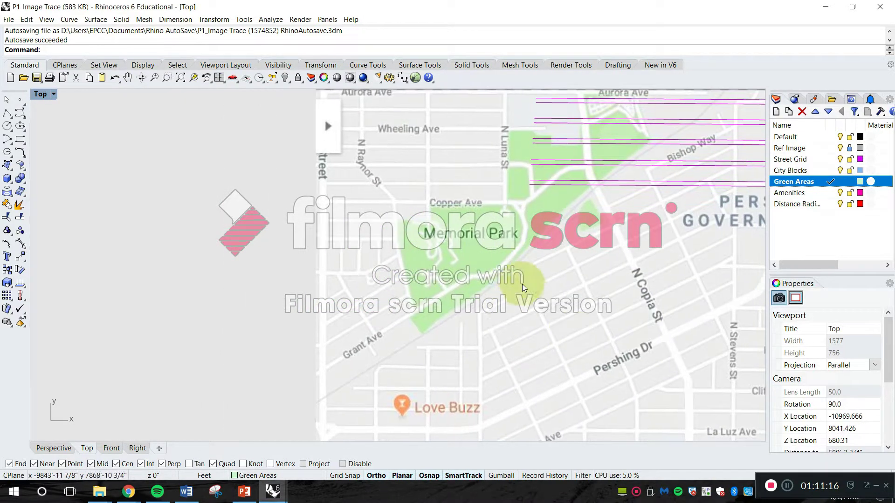
click(511, 260)
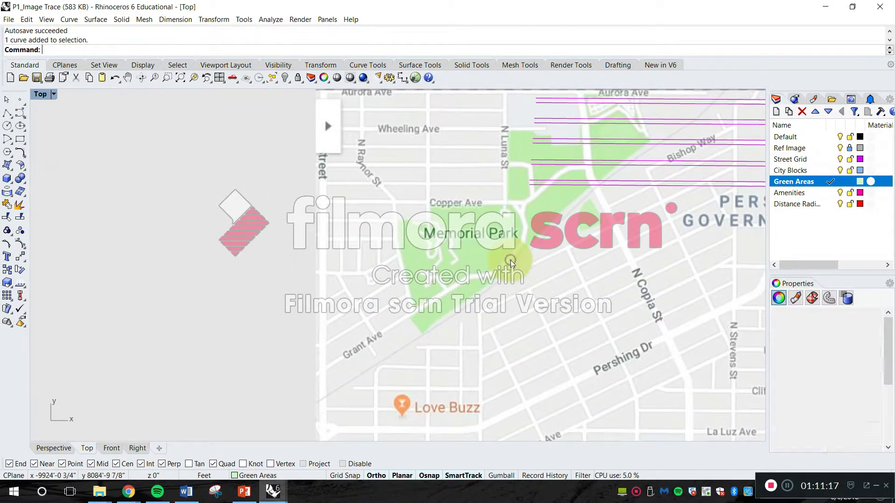
text(copy)
key(Return)
click(542, 233)
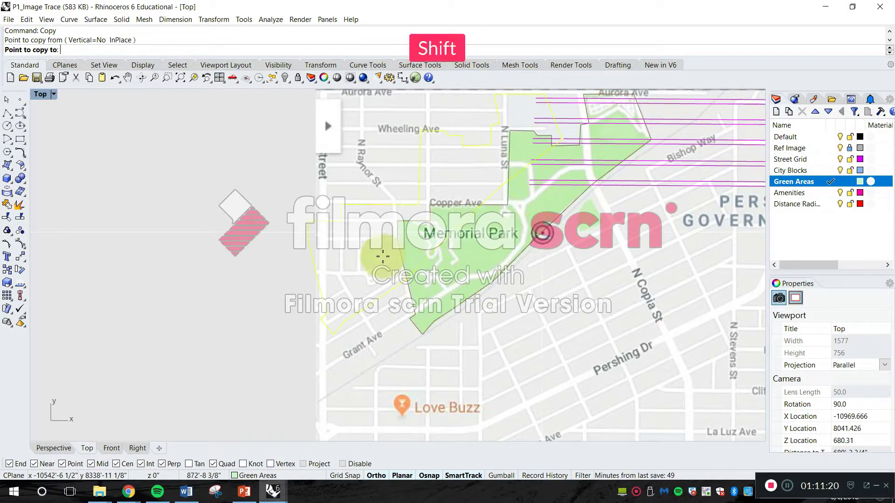
click(136, 335)
scroll(282, 303, down, 6)
right_drag(288, 303, 384, 296)
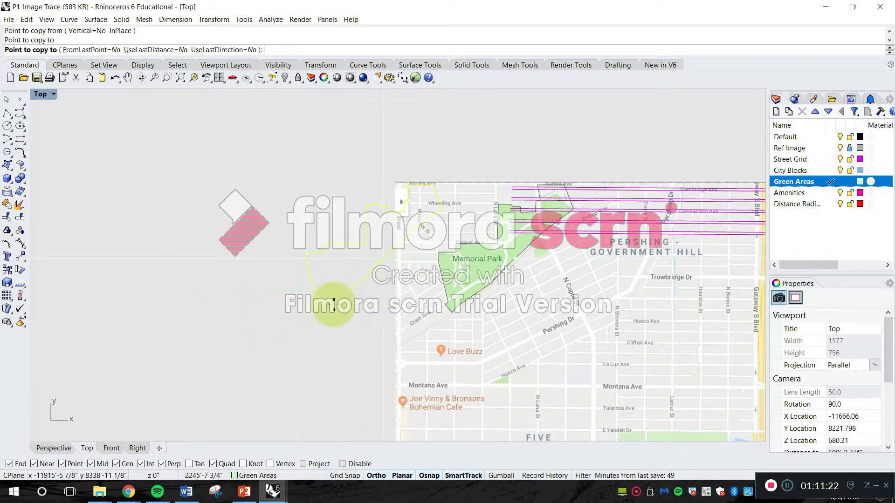
key(Escape)
- Change the Green Areas layer colour to a darker green and deselect the park outline
scroll(285, 261, up, 4)
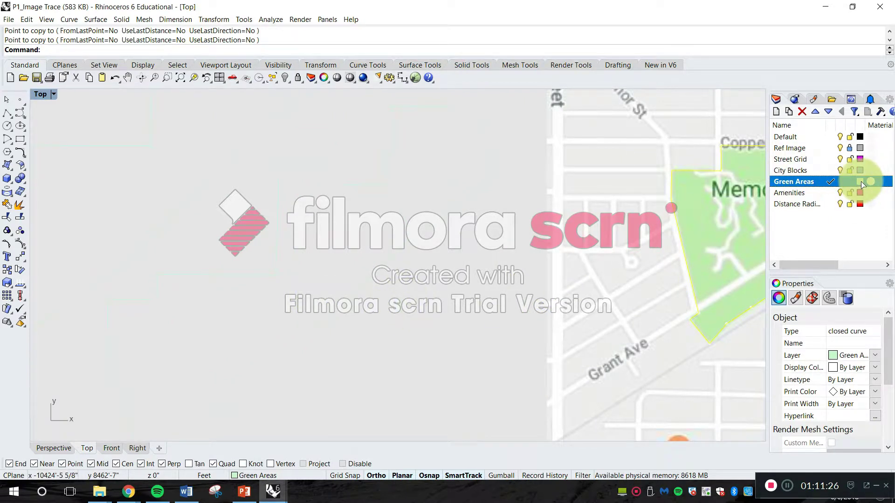
click(861, 182)
drag(474, 166, 457, 194)
click(494, 376)
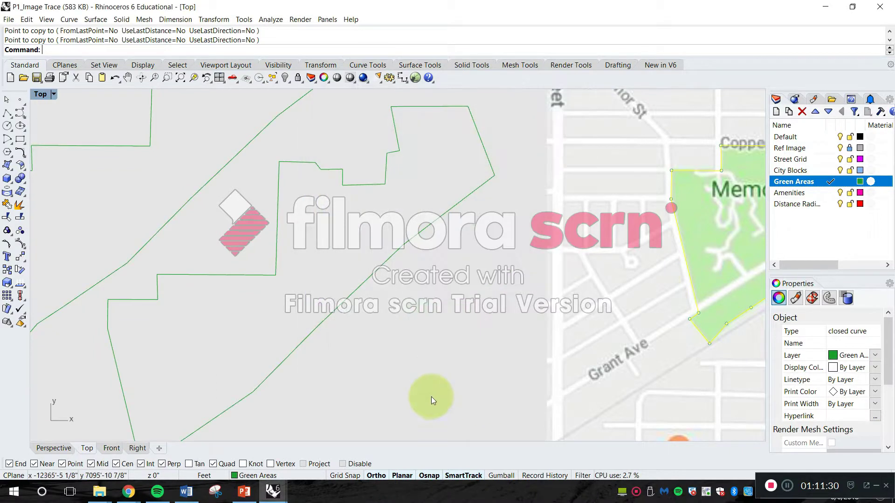
scroll(433, 382, down, 8)
click(443, 371)
key(Escape)
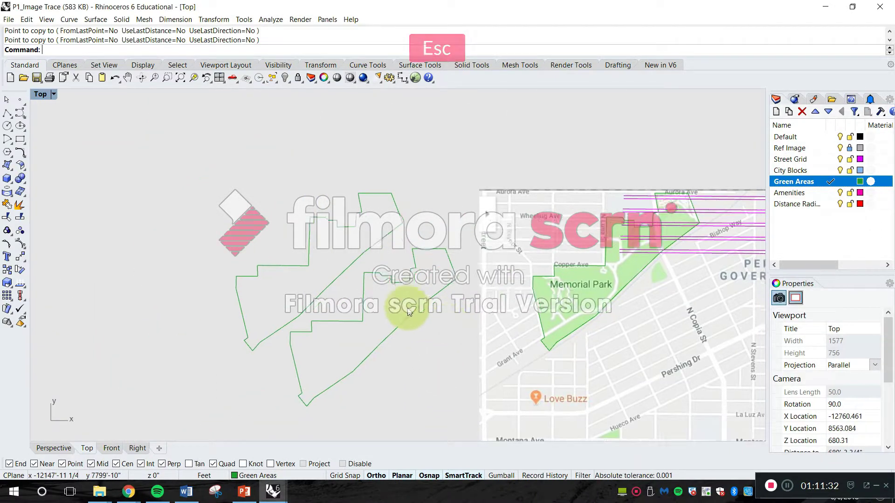
- Delete the upper of the two Memorial Park outline copies west of the map
scroll(409, 311, up, 5)
scroll(467, 302, down, 3)
right_drag(372, 270, 479, 252)
click(351, 162)
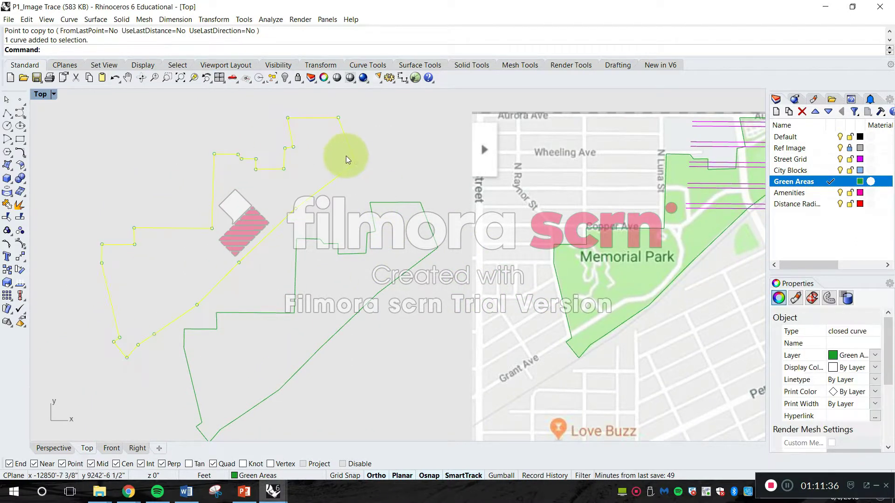
key(Delete)
scroll(452, 250, up, 2)
key(Escape)
text(poly)
key(Return)
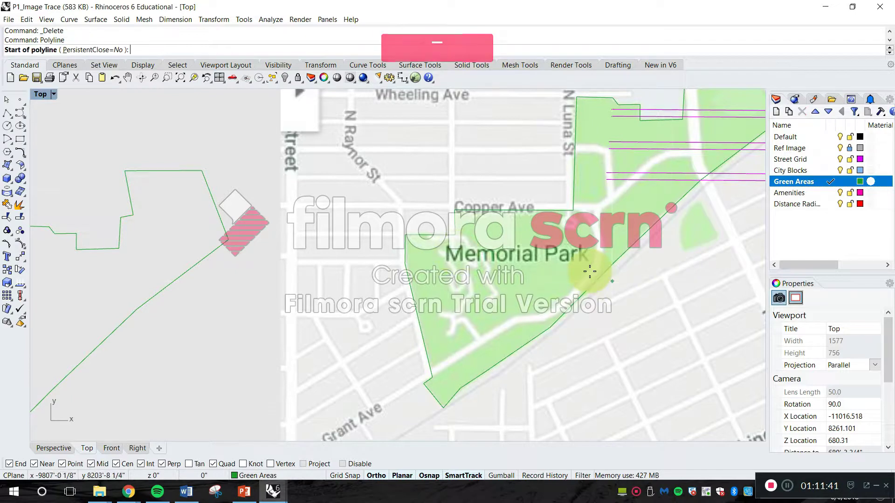
scroll(550, 266, up, 5)
click(346, 166)
click(379, 168)
click(380, 189)
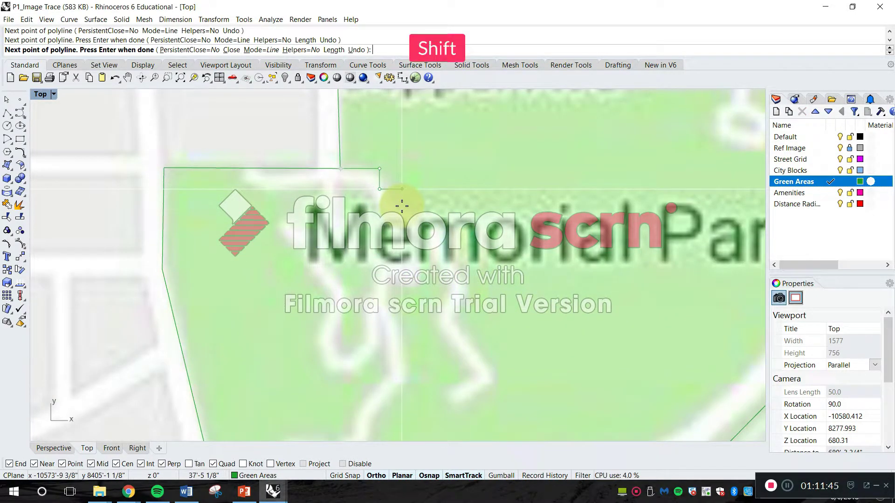
shift+click(410, 205)
key(Escape)
scroll(440, 232, down, 5)
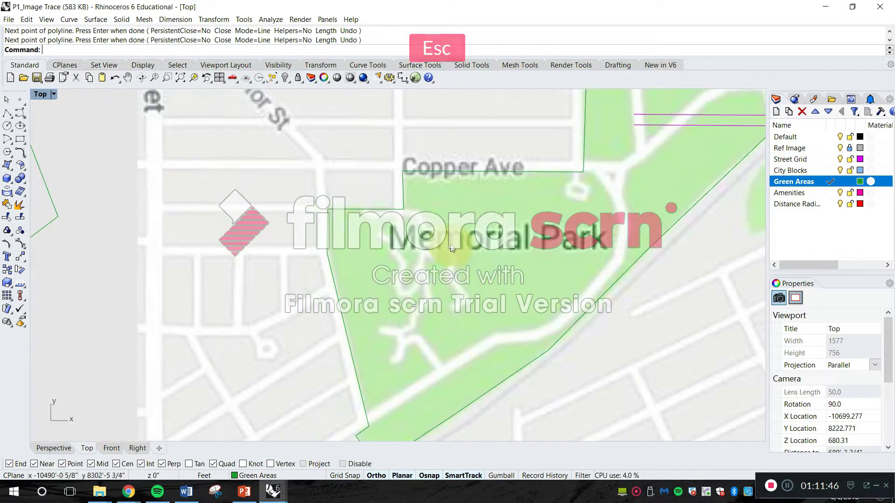
- Delete the remaining Memorial Park outline copy in the empty area west of the map
scroll(410, 307, up, 2)
scroll(476, 323, down, 3)
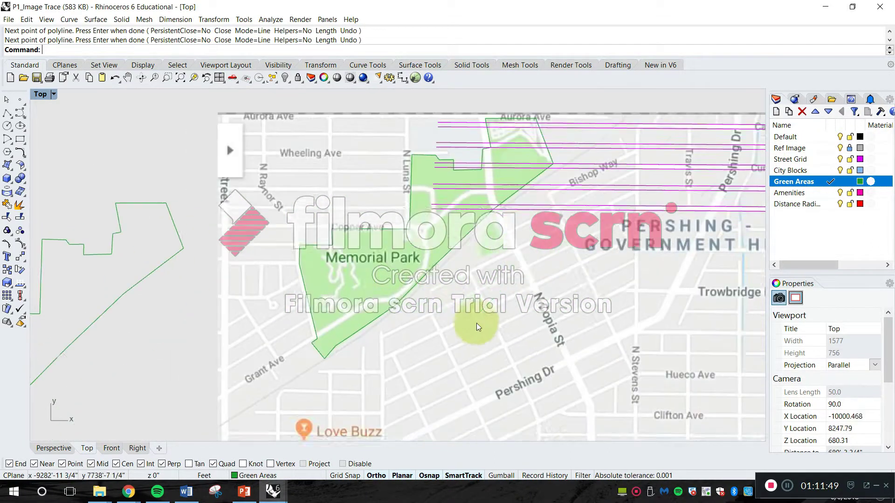
scroll(458, 346, up, 5)
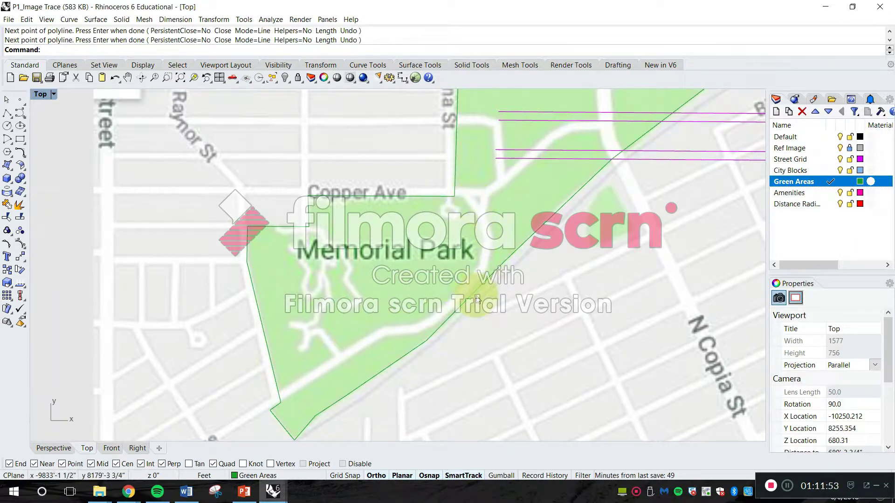
scroll(480, 164, down, 3)
scroll(345, 285, up, 1)
click(308, 228)
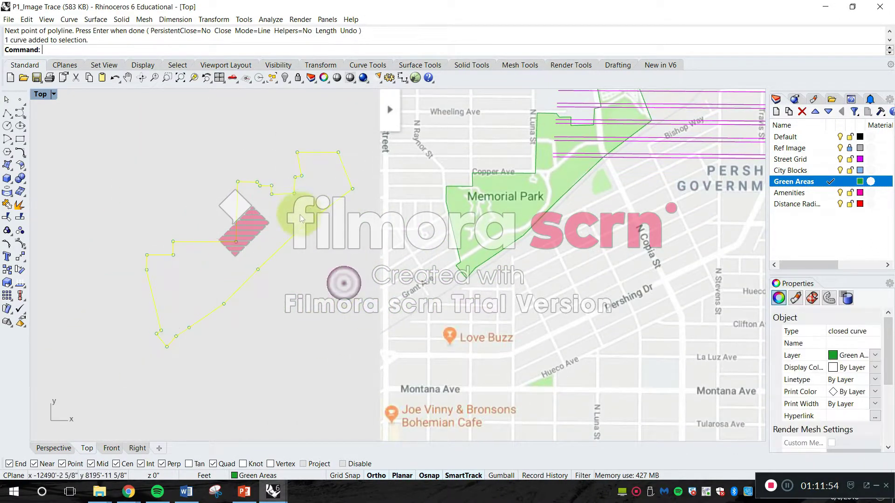
key(Delete)
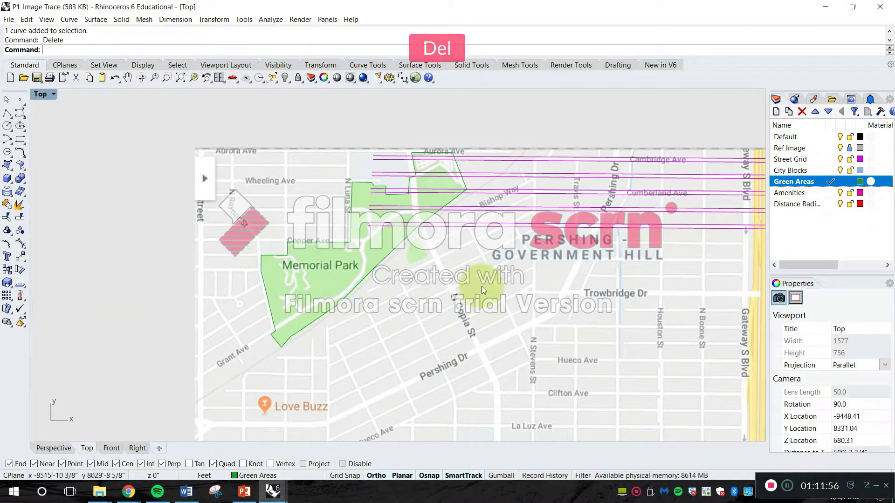
- Make the Distance Radius layer the current layer
scroll(482, 286, up, 5)
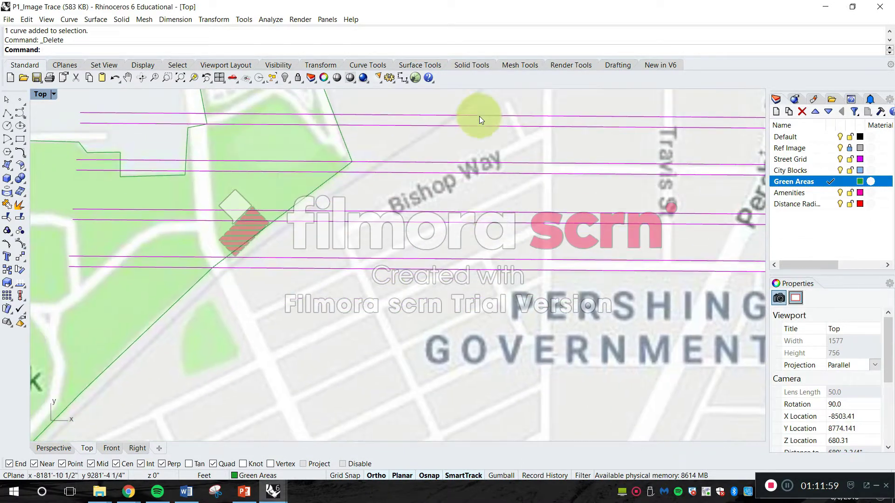
scroll(517, 233, down, 4)
scroll(437, 191, down, 1)
right_drag(746, 289, 547, 208)
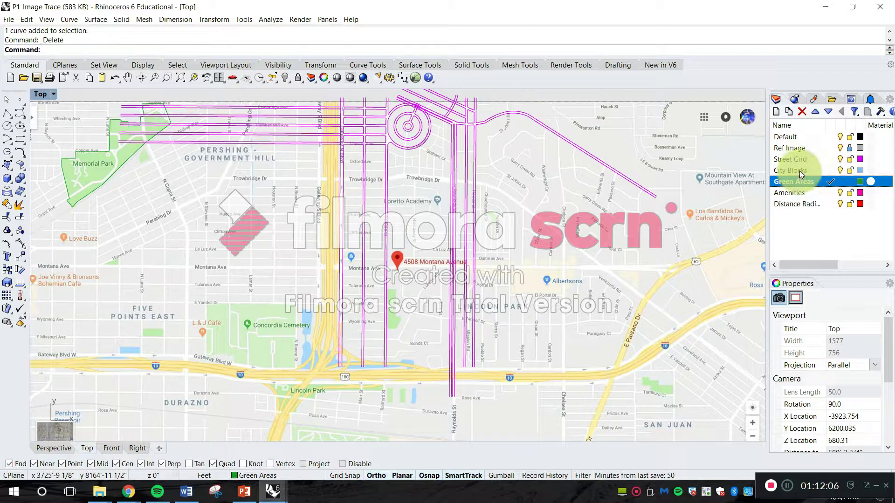
click(793, 205)
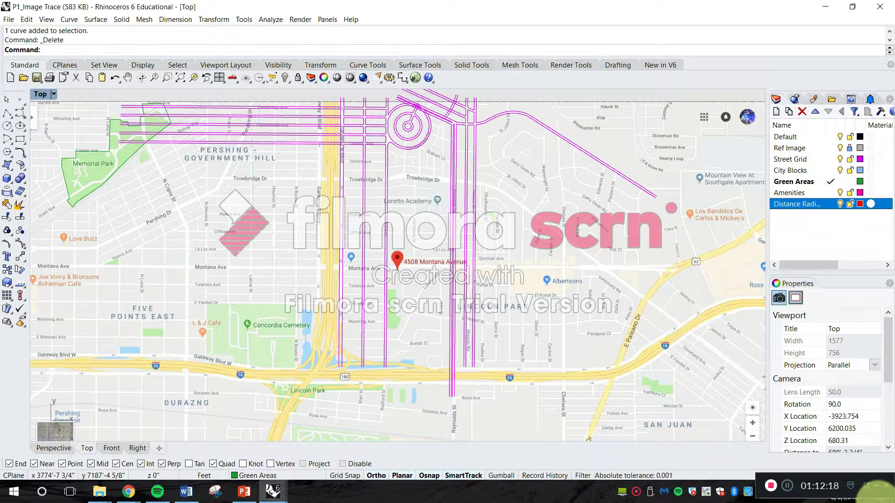
scroll(489, 270, down, 3)
scroll(420, 265, up, 4)
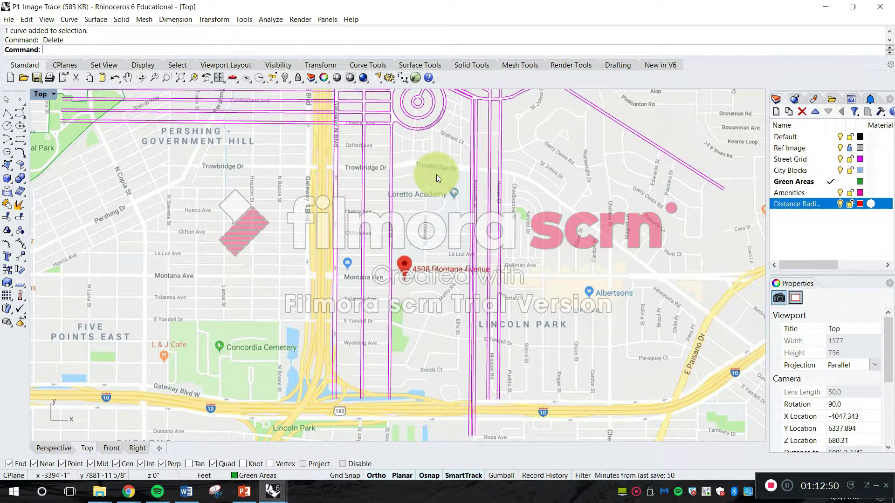
click(831, 205)
right_drag(526, 293, 523, 265)
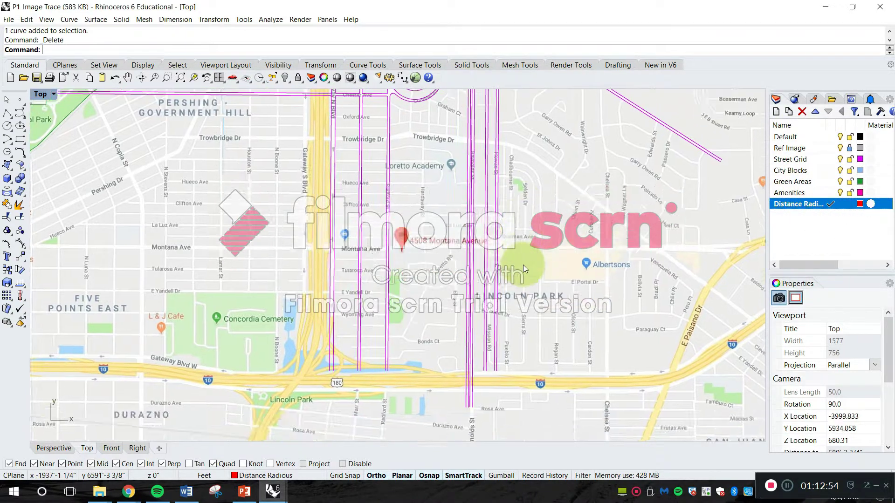
key(Home)
text(circle)
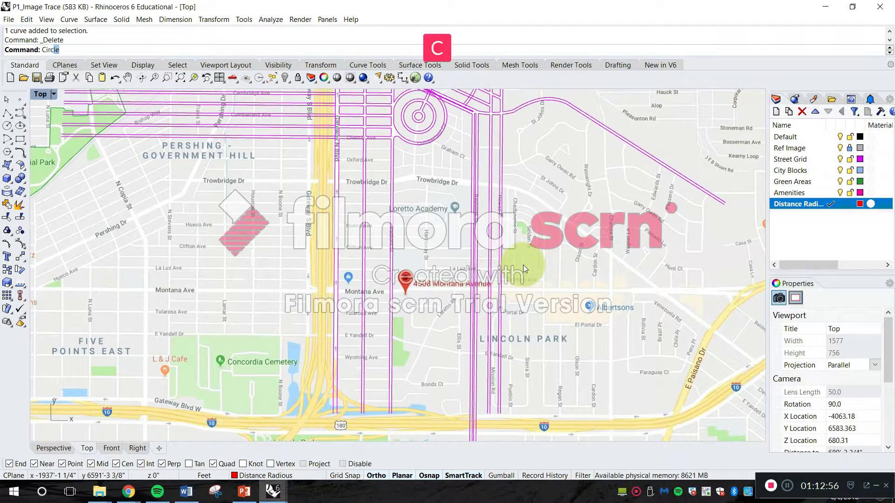
key(Return)
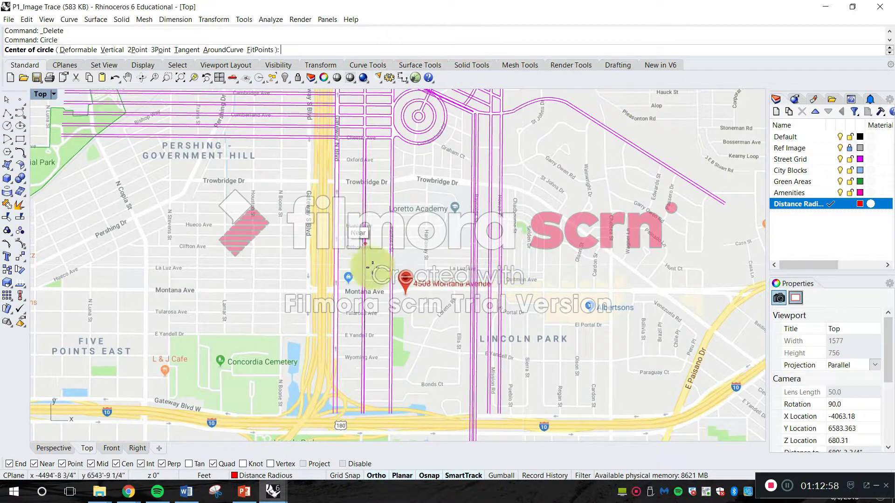
scroll(403, 294, up, 5)
scroll(413, 286, up, 2)
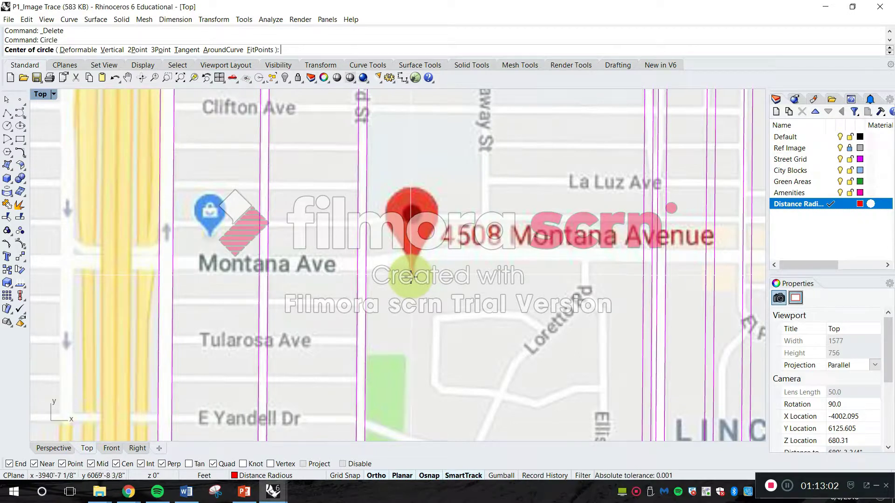
click(411, 275)
scroll(410, 279, down, 4)
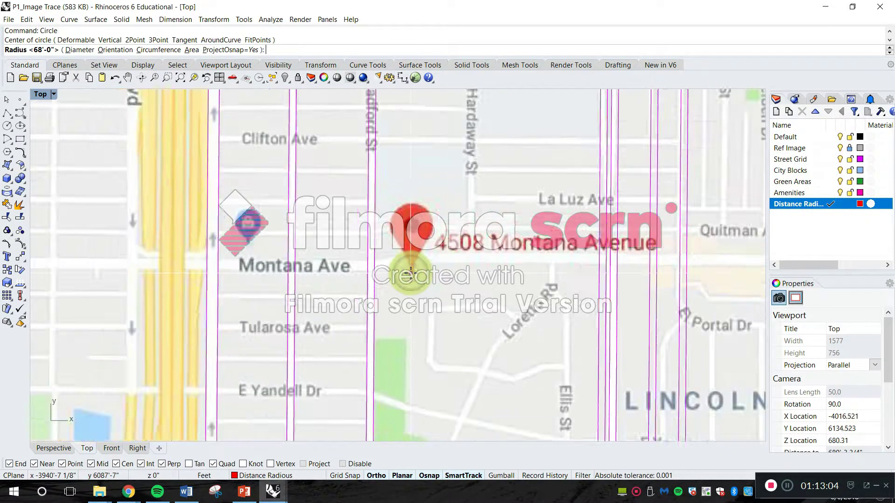
scroll(490, 308, down, 3)
scroll(616, 298, down, 3)
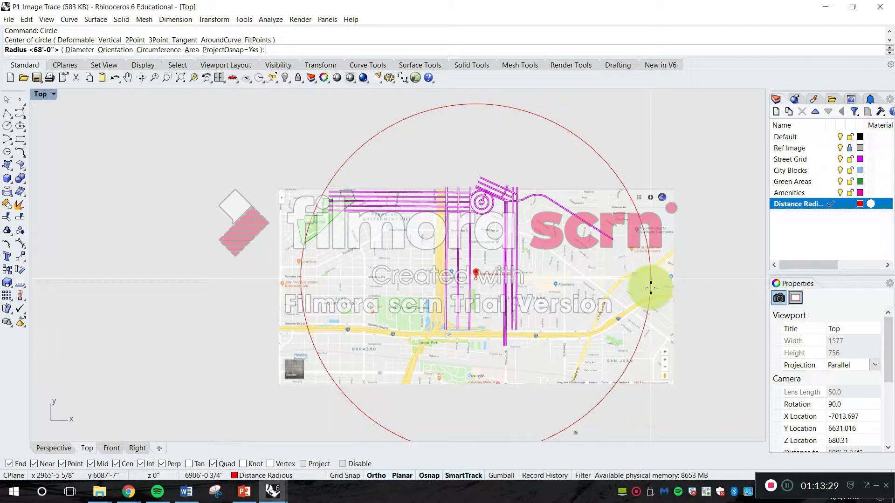
text(52)
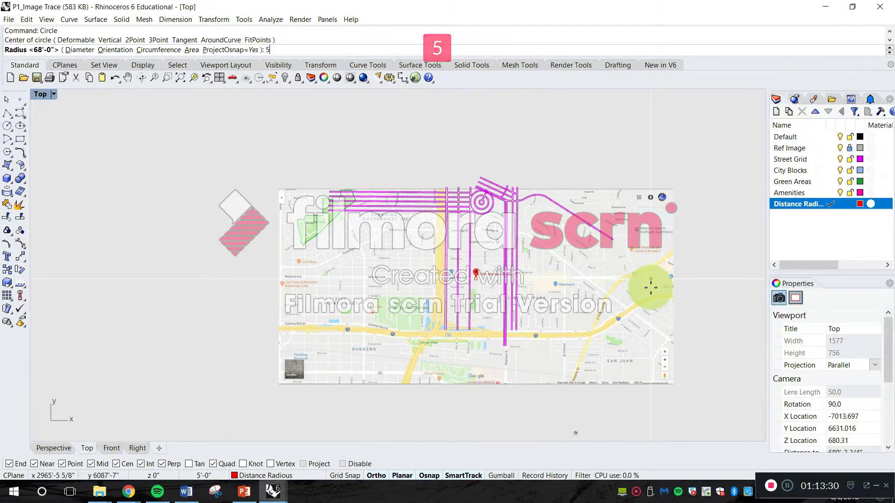
text(80)
key(Return)
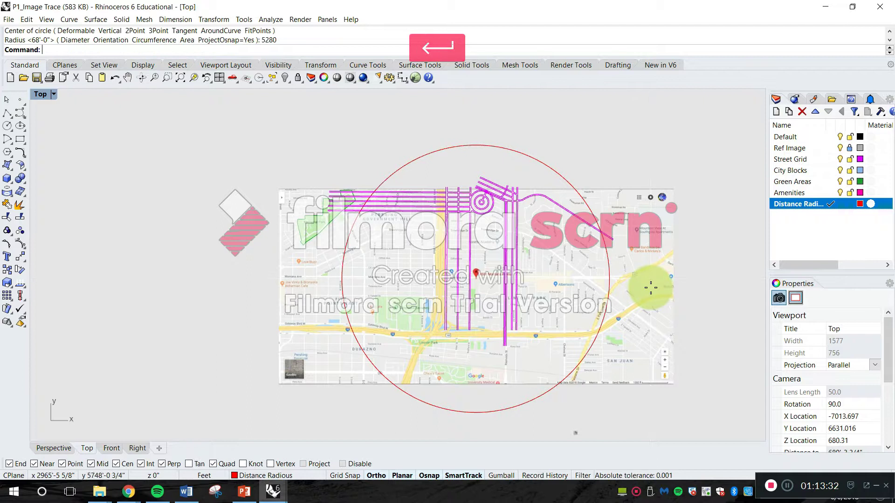
scroll(656, 284, up, 3)
right_drag(519, 257, 502, 266)
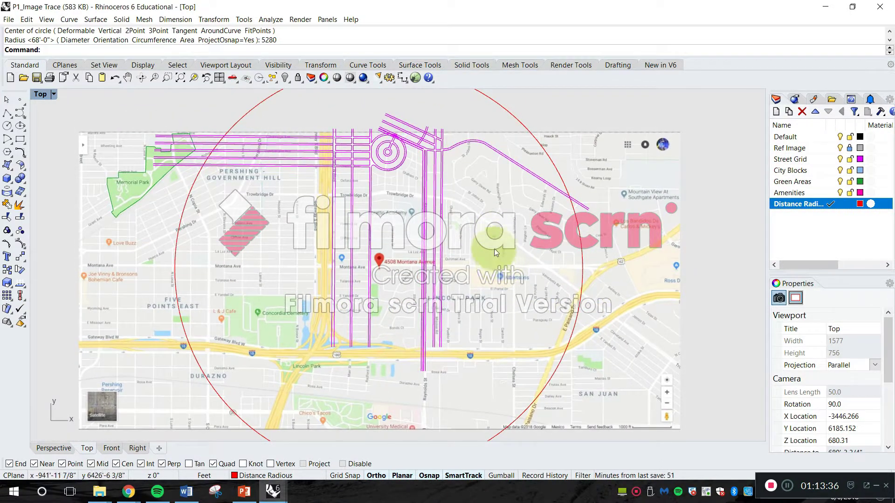
scroll(494, 248, down, 3)
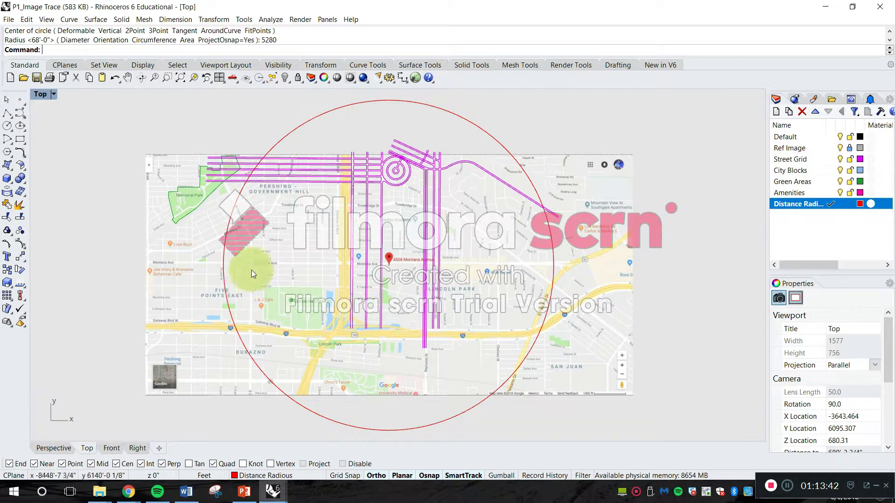
scroll(171, 229, up, 6)
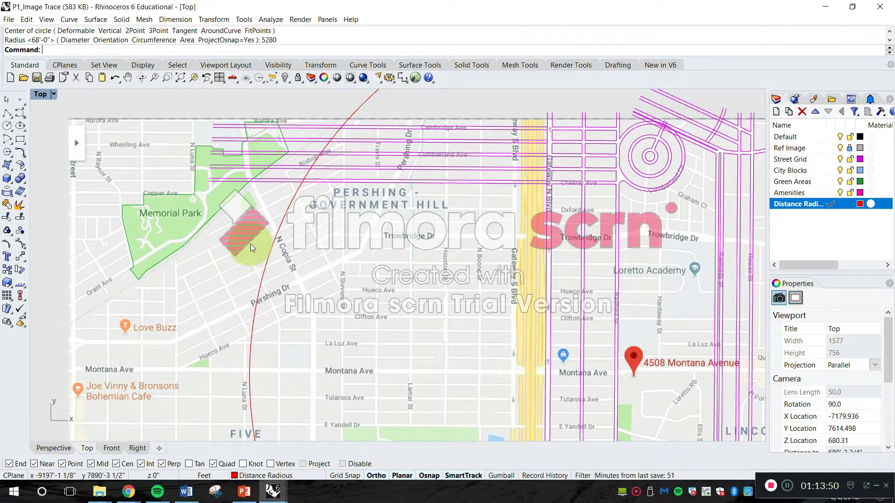
scroll(250, 244, down, 4)
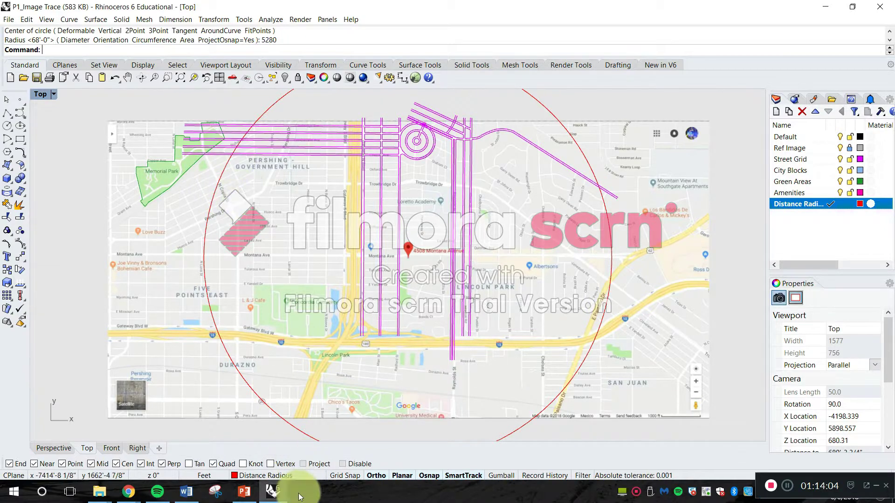
- Switch to the P1_Start file and measure the distance between its two outermost circles along Montana Ave
mouse_move(279, 497)
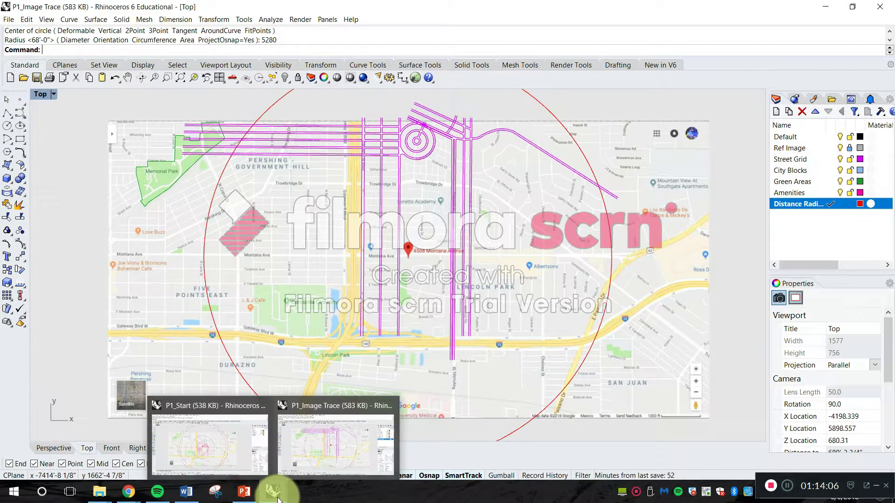
click(227, 440)
key(Escape)
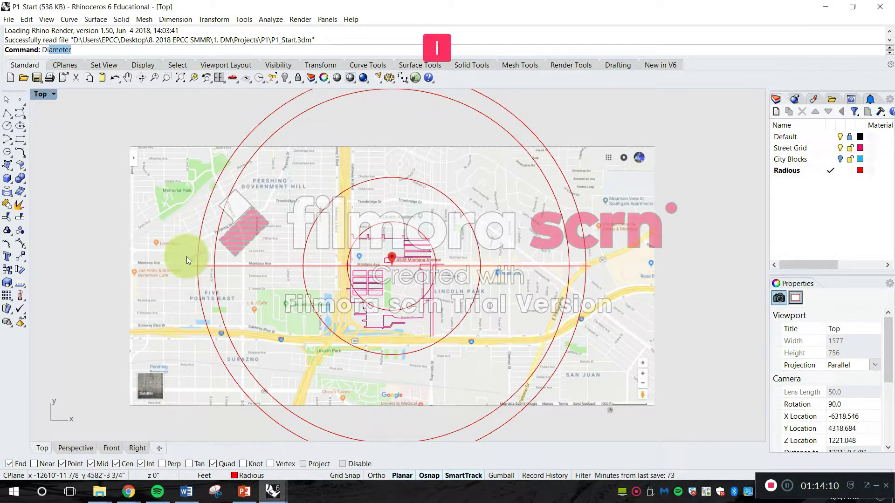
key(space)
scroll(219, 264, up, 5)
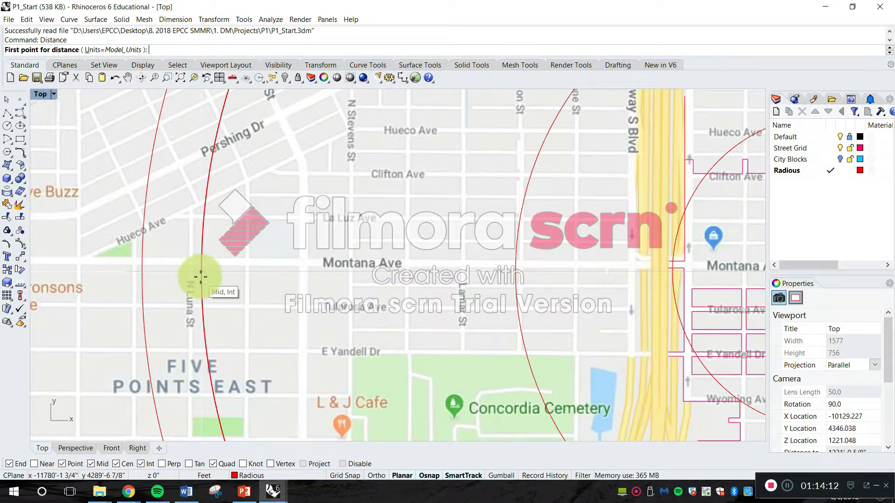
click(201, 271)
click(145, 271)
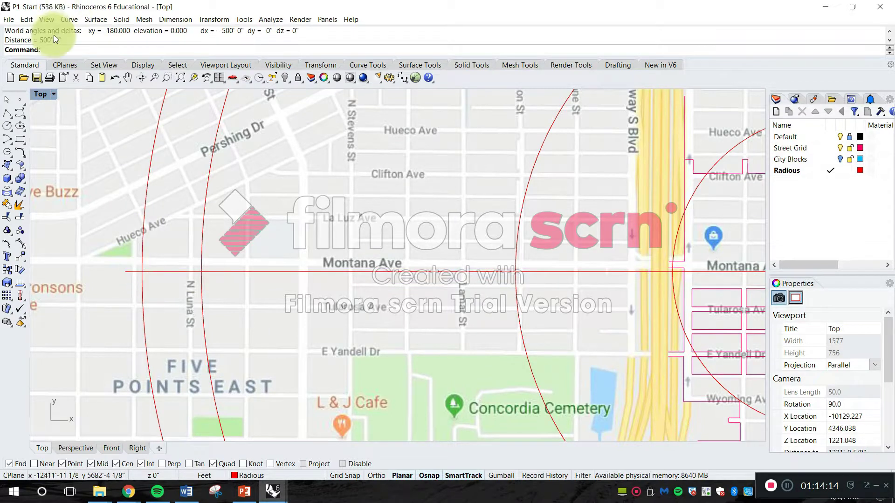
- Return to the P1_Image Trace file and offset the 5280 ft radius circle outward by 500 ft
click(273, 491)
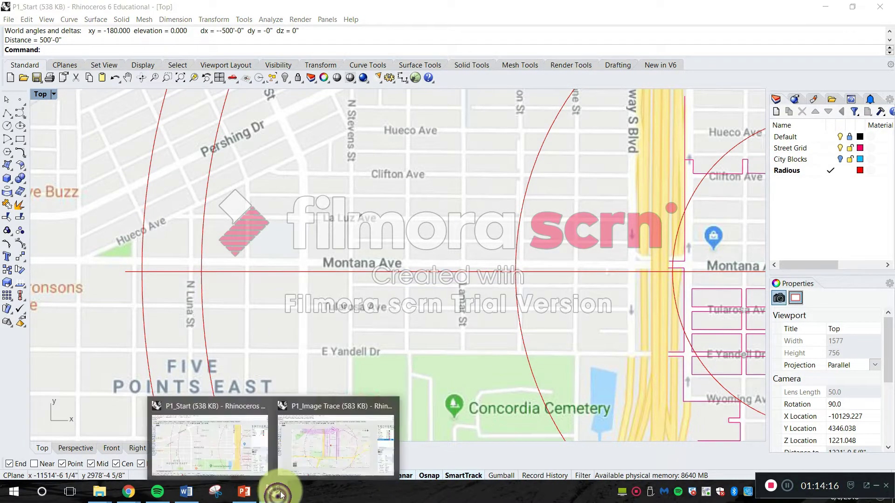
click(311, 451)
key(Escape)
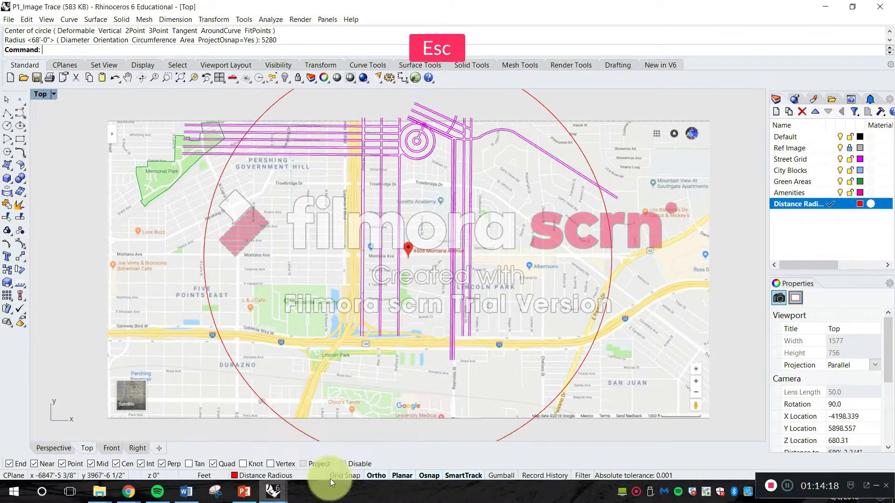
text(Offset)
key(Return)
text(5)
click(397, 480)
text(00)
key(Return)
click(204, 259)
click(154, 250)
key(Escape)
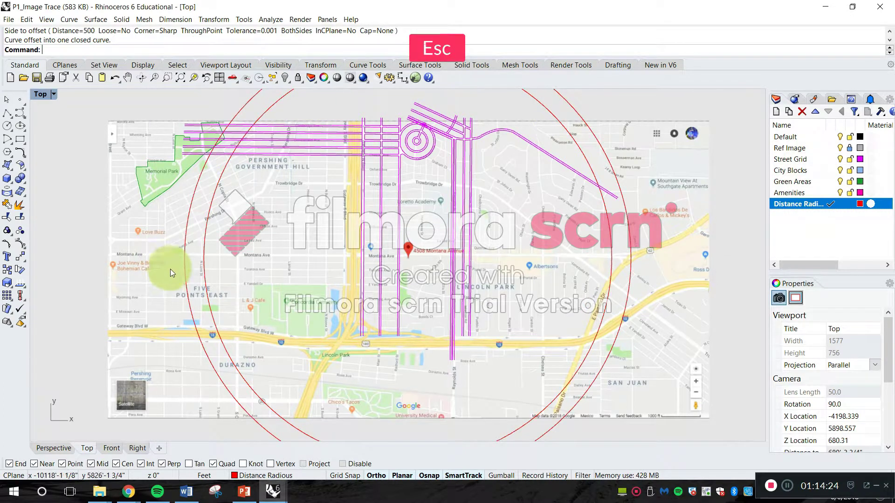
- Draw a vertical line from the outer circle's westernmost point down past the bottom of the map
text(l)
key(Return)
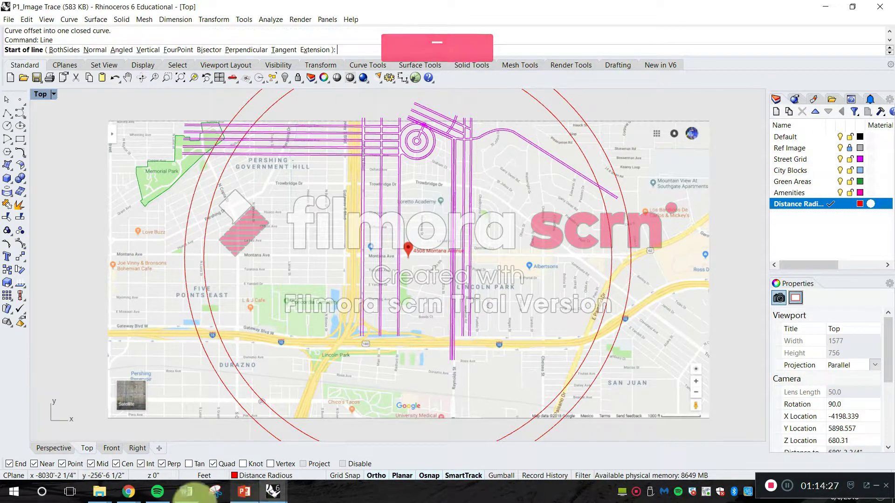
click(184, 254)
scroll(183, 253, down, 3)
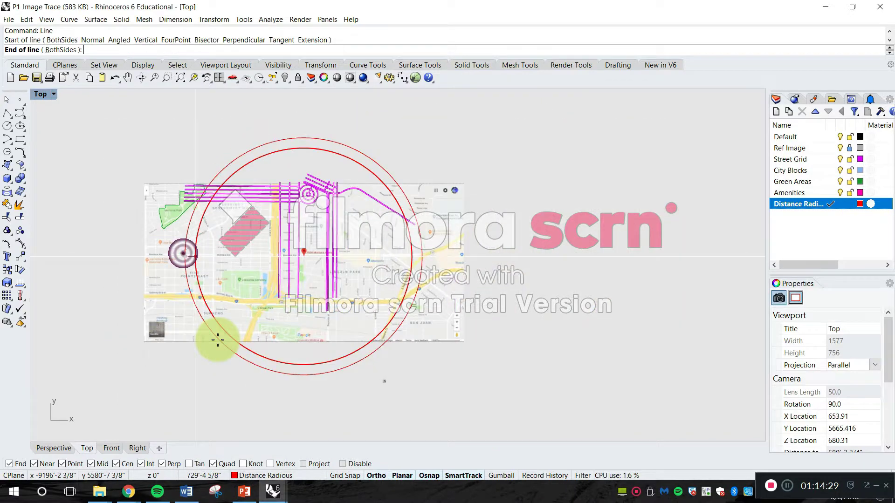
click(202, 392)
key(Escape)
- Stretch the upper end of the vertical line to just above the level of the outer circle's top
click(186, 321)
scroll(173, 246, up, 2)
click(191, 264)
drag(190, 263, 202, 120)
key(Escape)
- Copy the vertical line from the outer circle's westernmost point to its easternmost point
text(copy)
key(space)
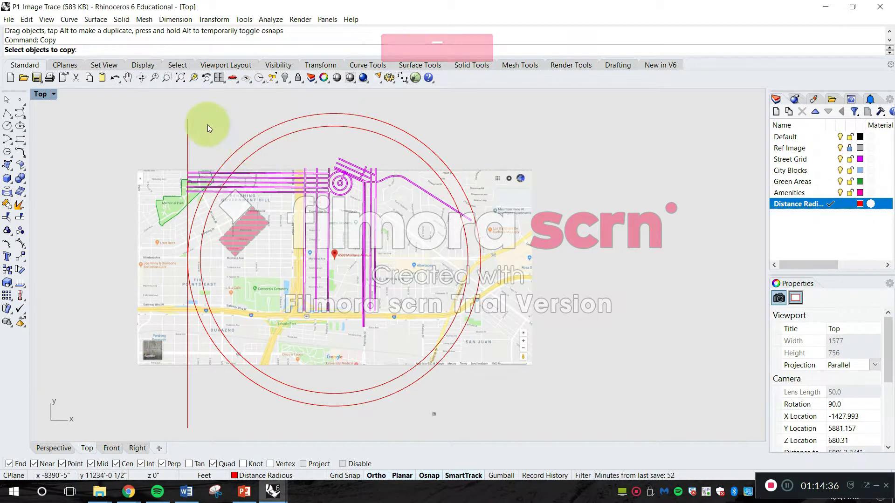
drag(207, 124, 177, 107)
key(Return)
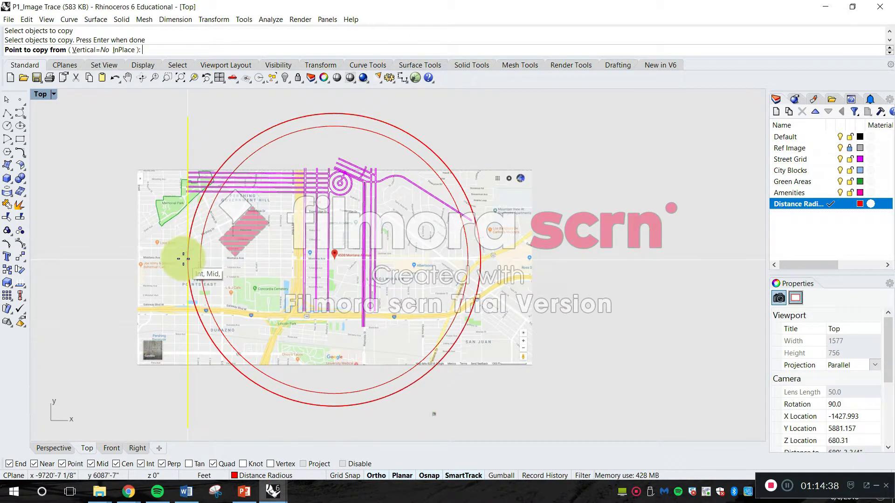
click(183, 259)
click(478, 259)
key(Escape)
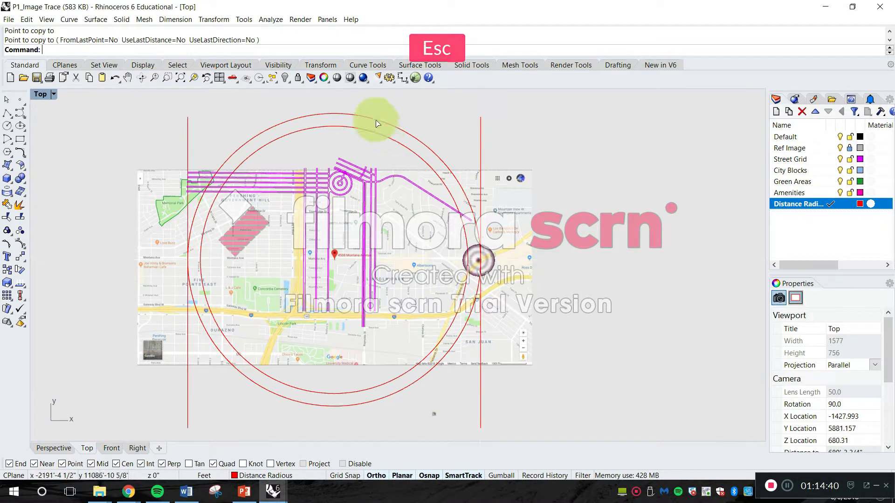
- Delete the outermost circle that was offset from the 5280 ft radius circle
click(382, 122)
key(Delete)
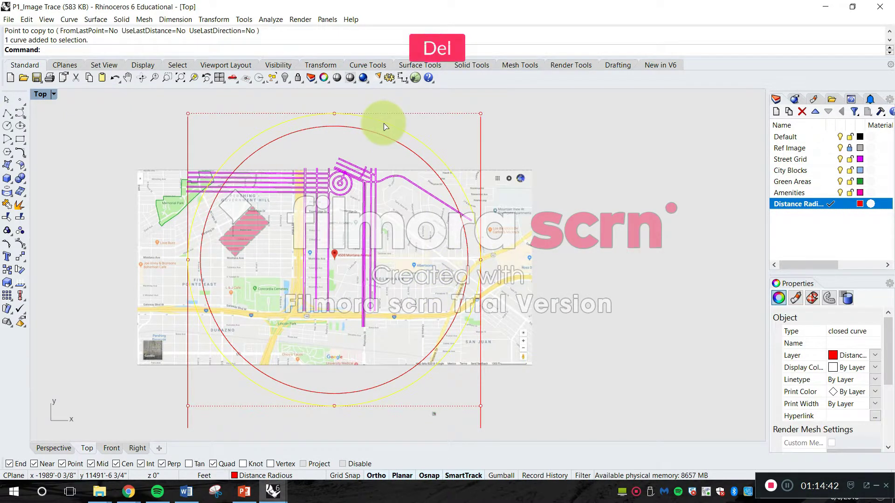
key(Escape)
- Draw a rectangle spanning between the two vertical lines, from the map's top edge to its bottom edge
text(rc)
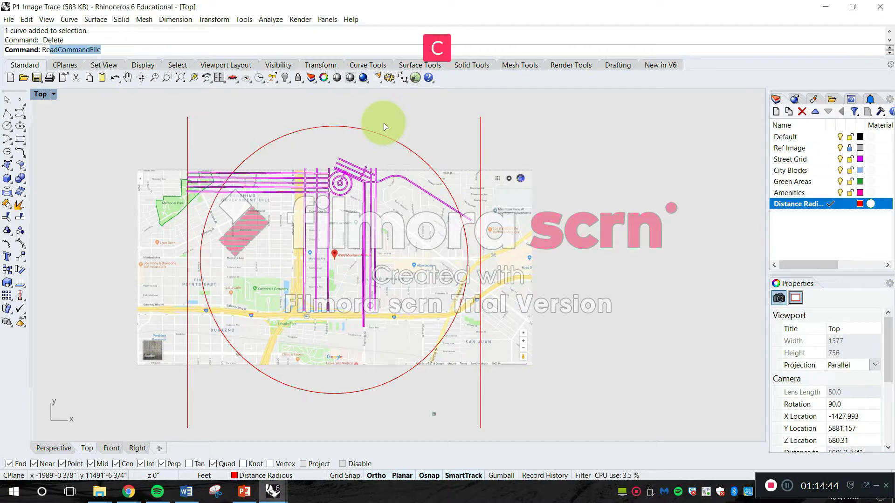
key(Return)
scroll(184, 156, up, 3)
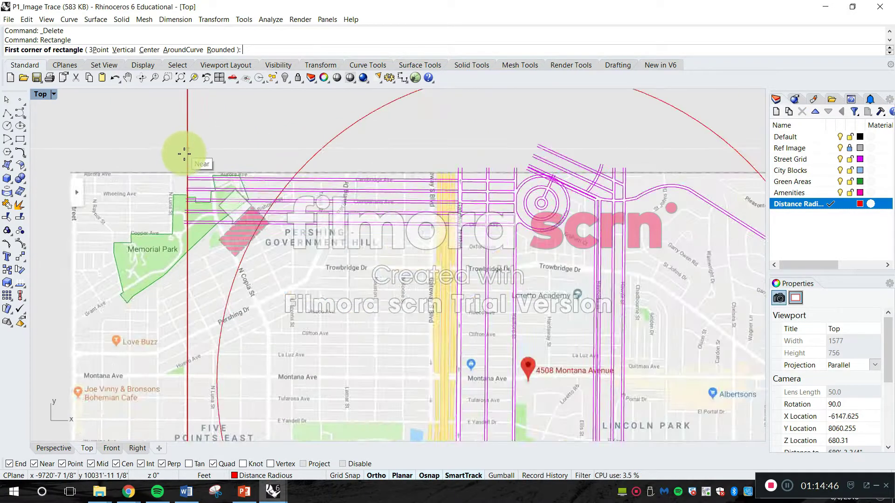
scroll(194, 186, down, 2)
click(194, 186)
scroll(194, 186, down, 5)
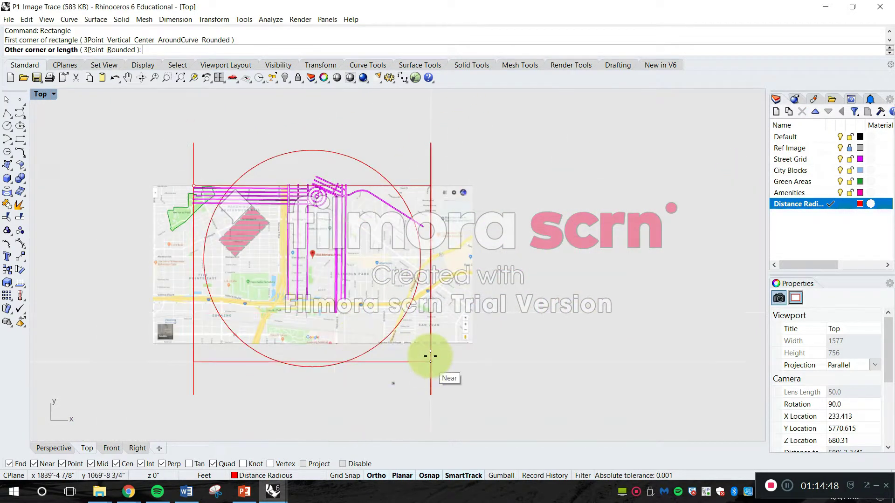
scroll(430, 356, up, 2)
click(430, 330)
scroll(411, 280, down, 3)
scroll(412, 281, up, 2)
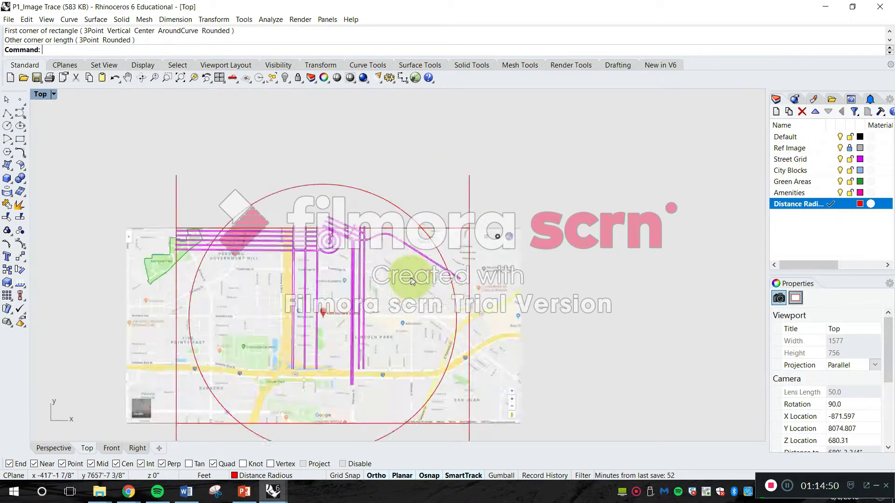
right_drag(411, 279, 465, 225)
scroll(463, 209, up, 4)
scroll(460, 206, down, 4)
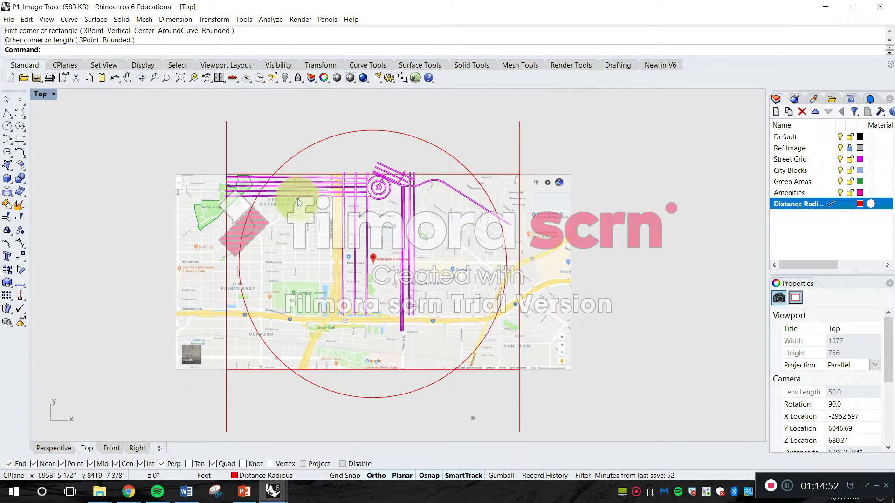
- Delete the western vertical guide line
scroll(261, 402, up, 2)
right_drag(244, 408, 187, 401)
click(217, 402)
key(Delete)
- Examine the freeways crossing the map inside the rectangle, including the I-10 interchange near Lincoln Park
scroll(433, 361, down, 5)
right_drag(346, 319, 352, 326)
scroll(477, 294, up, 4)
right_drag(525, 167, 551, 200)
right_drag(377, 262, 400, 219)
mouse_move(434, 278)
right_down()
mouse_move(437, 317)
mouse_move(431, 272)
mouse_move(441, 280)
right_up()
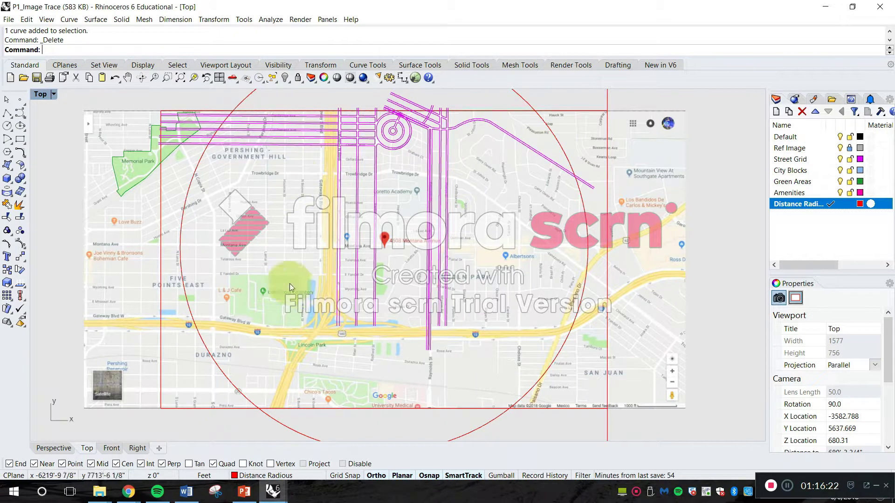
right_drag(299, 204, 307, 181)
scroll(307, 181, up, 5)
right_drag(357, 267, 340, 206)
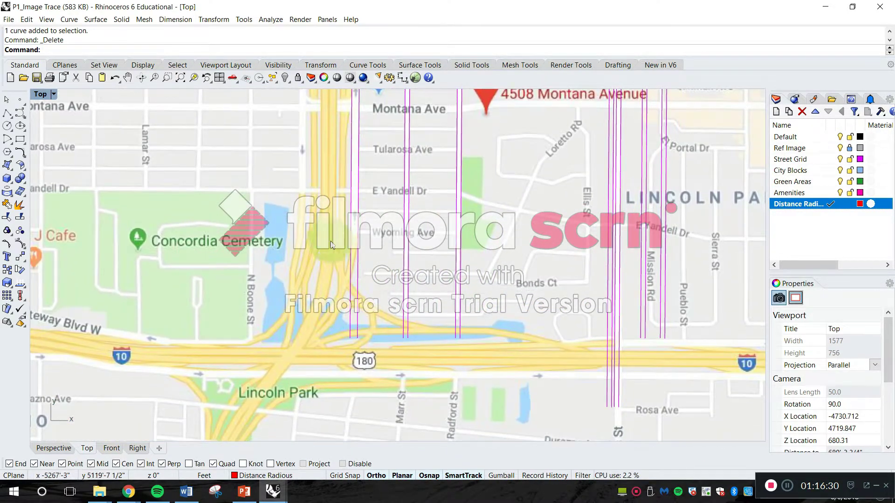
scroll(373, 253, down, 3)
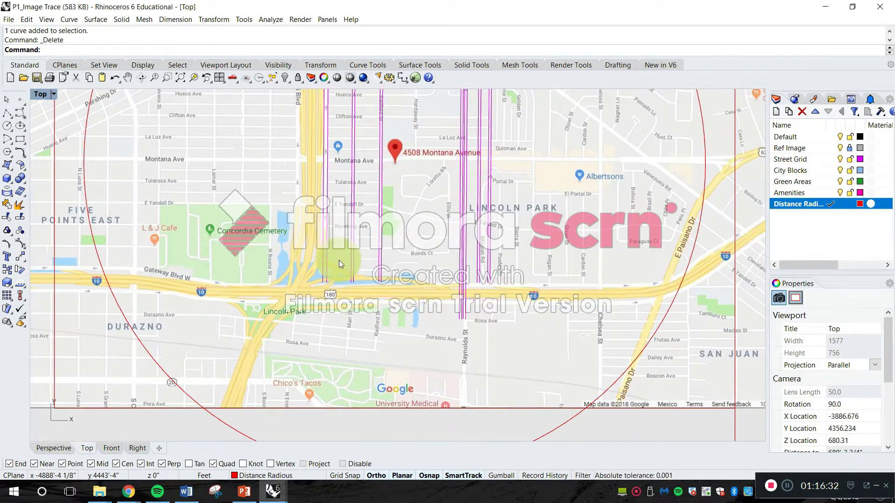
right_drag(340, 260, 345, 266)
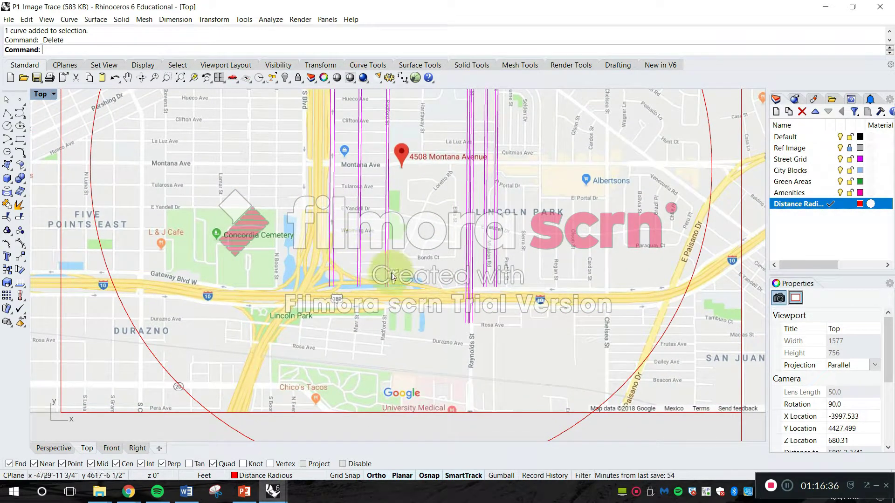
scroll(579, 336, down, 2)
scroll(553, 371, up, 3)
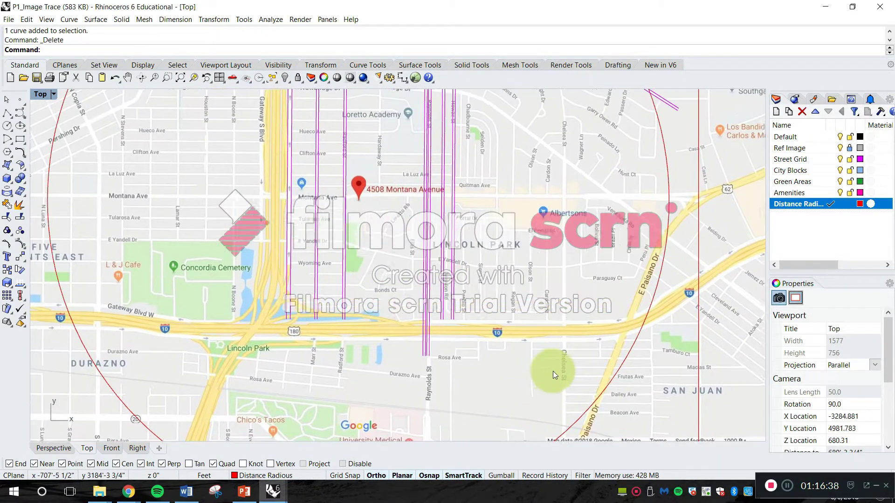
scroll(558, 292, down, 2)
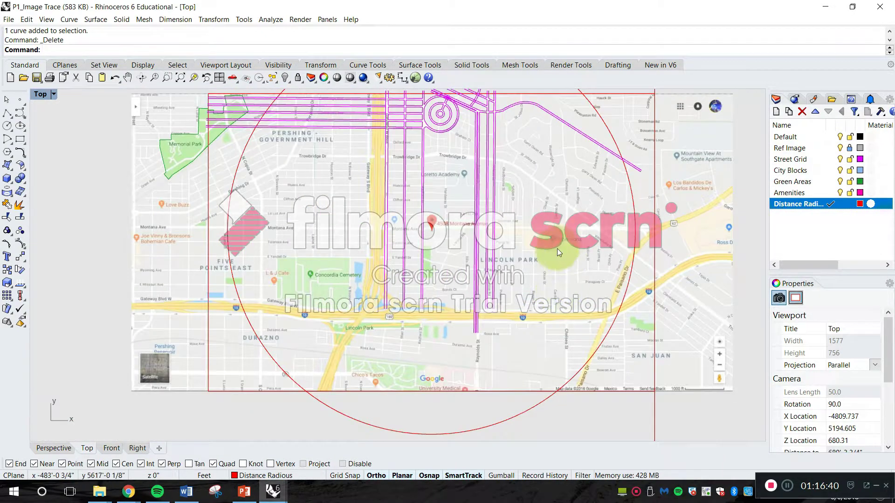
scroll(384, 357, up, 4)
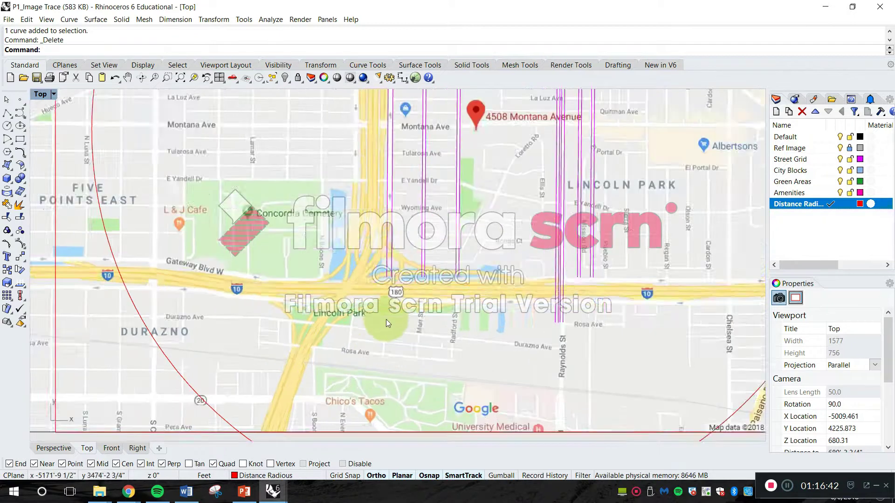
right_drag(382, 254, 319, 318)
mouse_move(328, 243)
right_down()
mouse_move(326, 309)
mouse_move(328, 254)
right_up()
- Create a new layer named I10
right_click(807, 217)
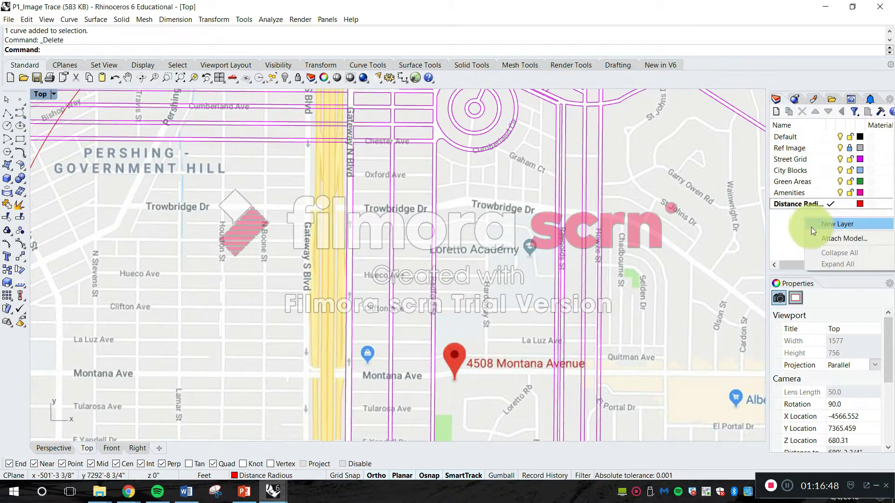
click(812, 228)
key(Caps_Lock)
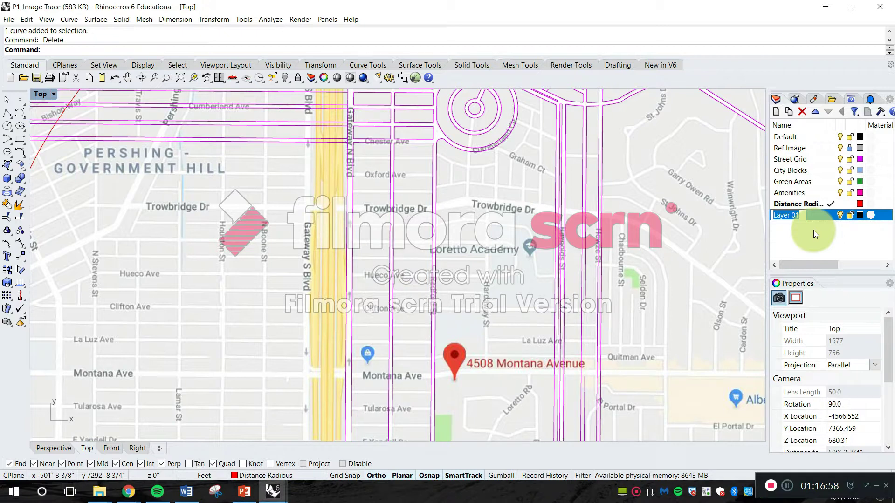
text(l10)
key(Return)
- Create another new layer named I54
right_click(812, 230)
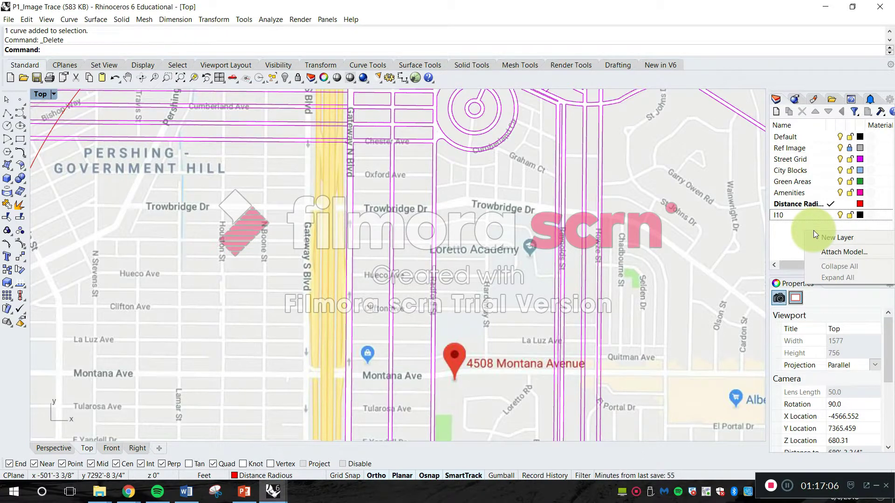
click(851, 237)
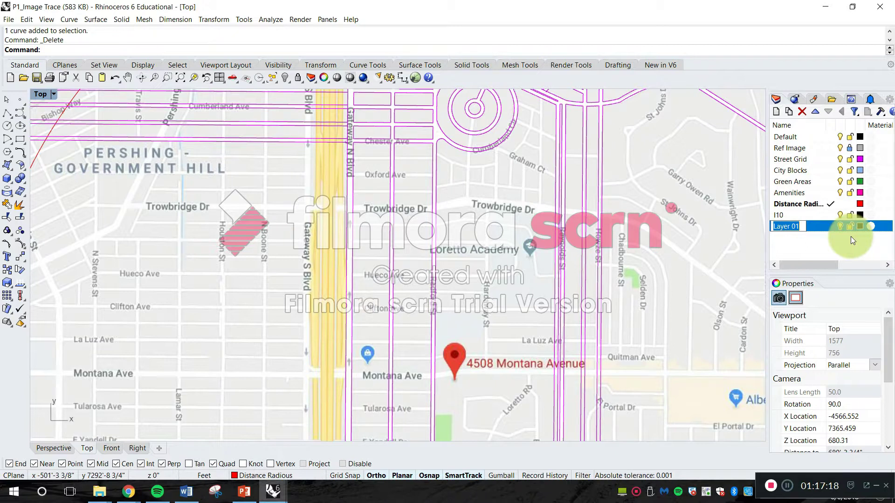
text(54)
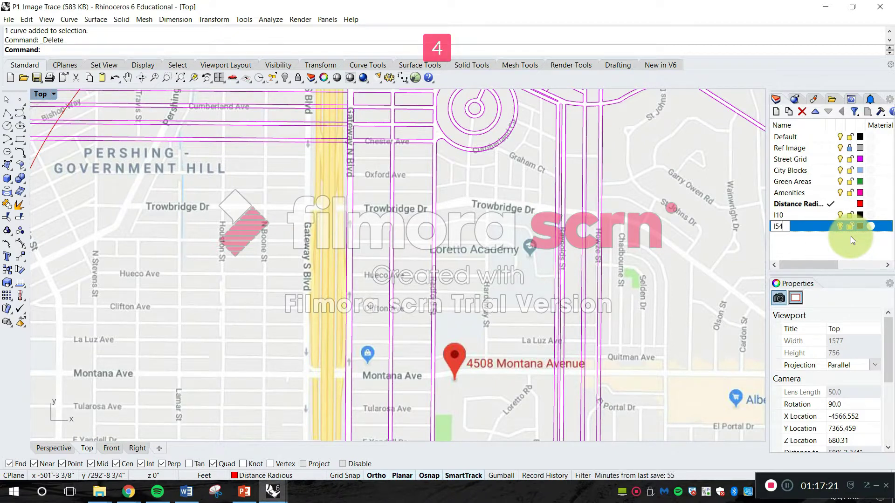
key(Return)
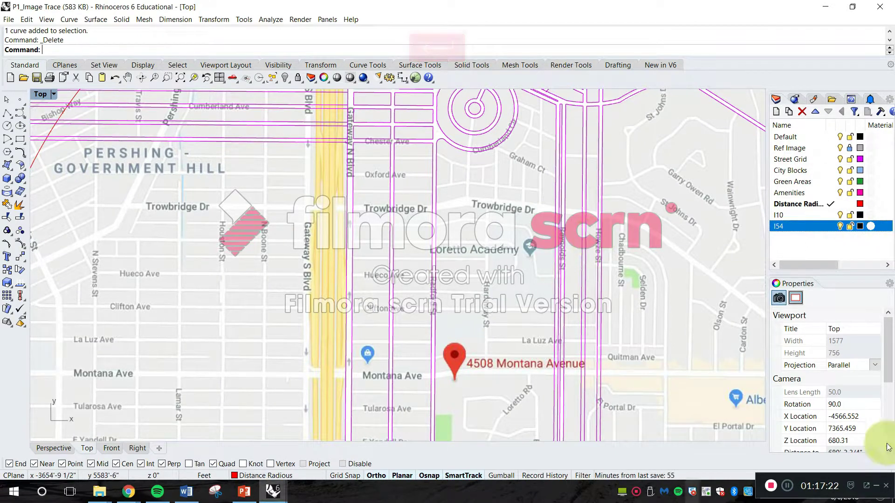
- Look over the full map and the traced streets within the rectangle and the large radius circle
scroll(538, 250, down, 5)
right_drag(538, 249, 451, 233)
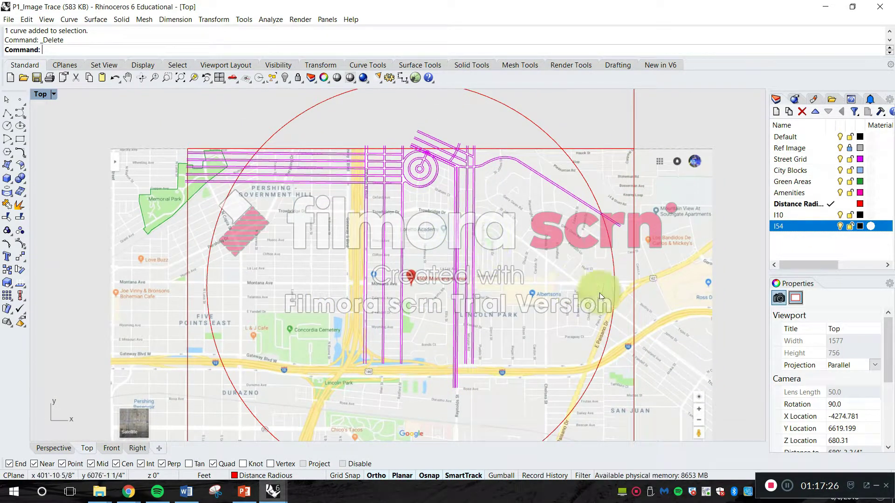
right_drag(576, 329, 486, 288)
right_drag(491, 410, 503, 354)
mouse_move(385, 282)
right_down()
mouse_move(430, 298)
mouse_move(401, 284)
right_up()
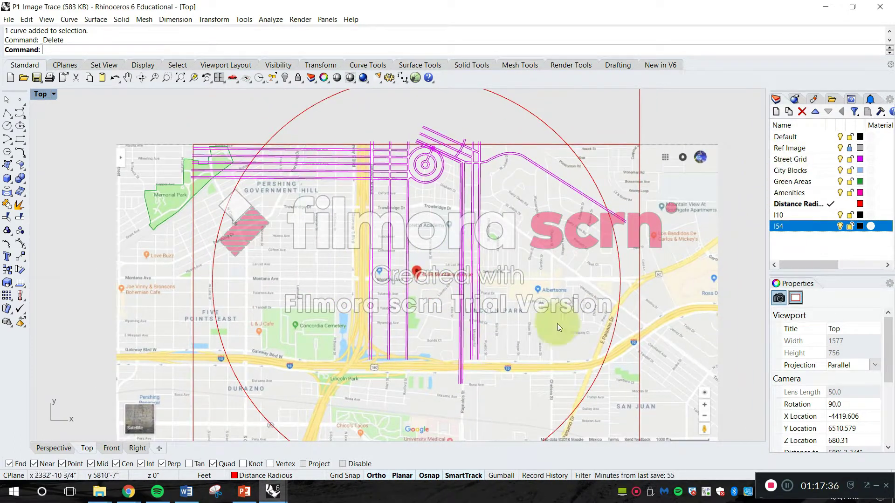
right_drag(499, 286, 513, 207)
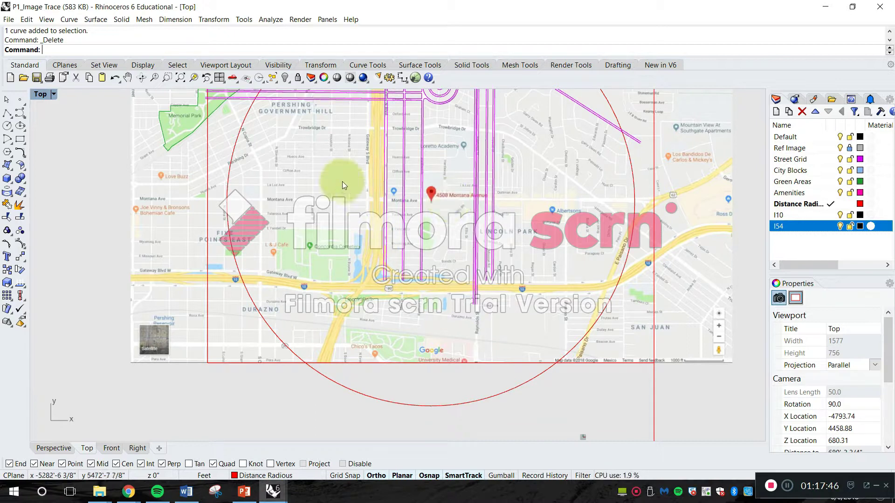
right_drag(341, 315, 290, 355)
scroll(290, 355, down, 2)
right_drag(363, 329, 403, 309)
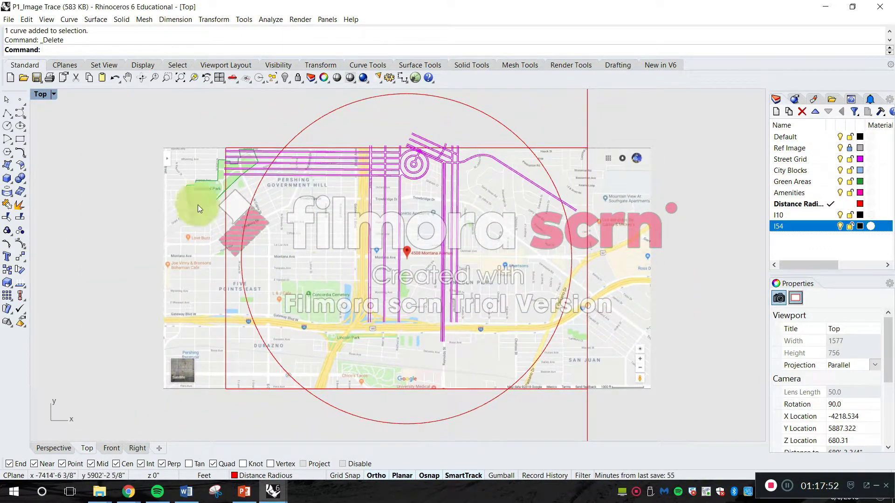
- Save the P1_Image Trace file
click(9, 18)
click(34, 70)
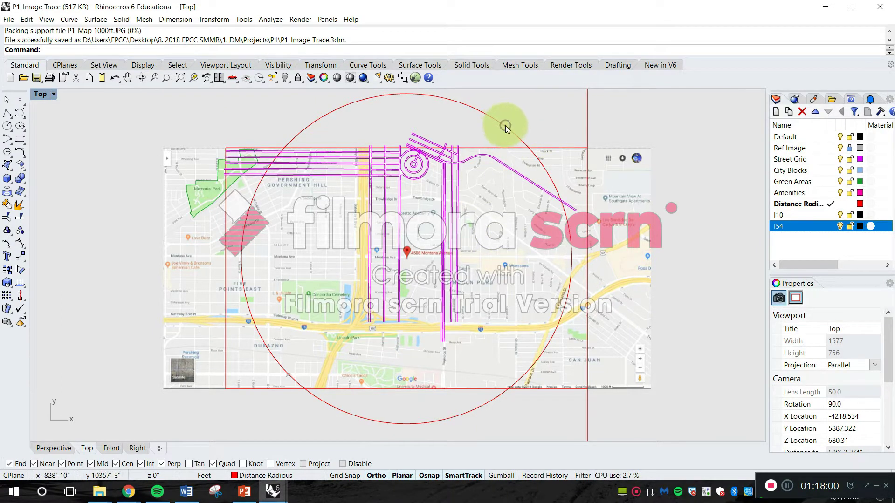
click(505, 125)
key(Escape)
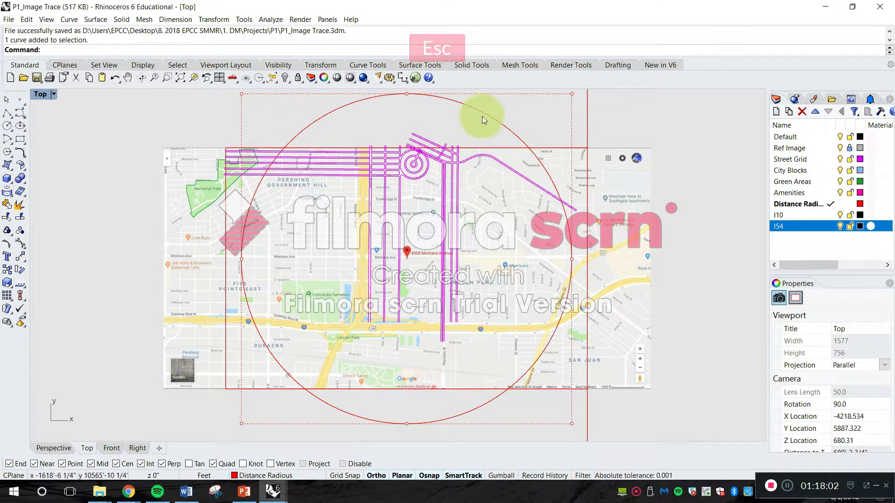
- Draw a 2640 ft radius circle centred on the existing 5280 ft radius circle
scroll(485, 116, up, 1)
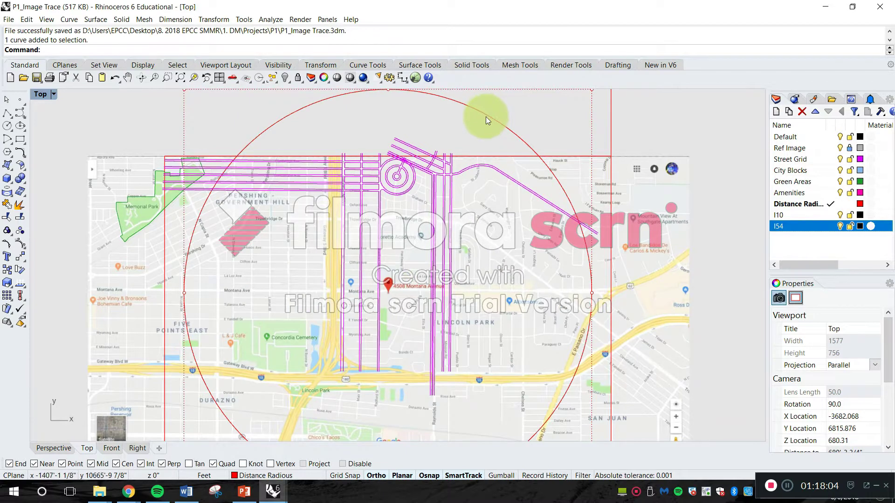
key(Escape)
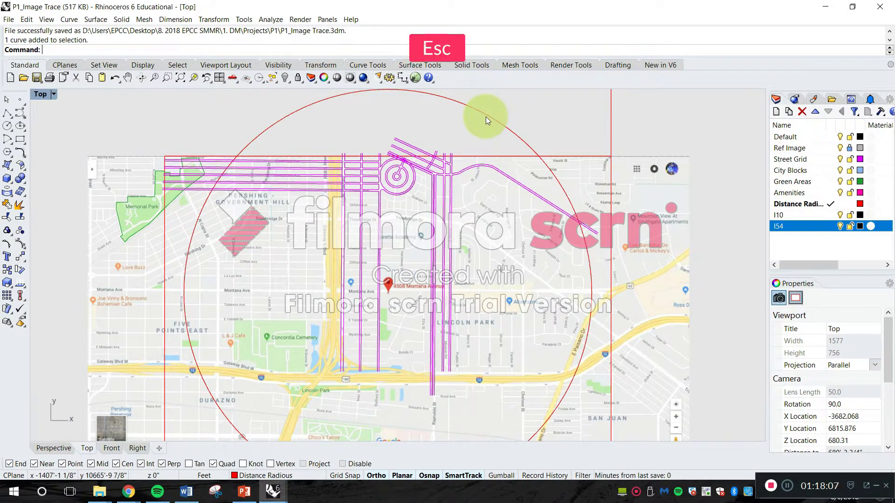
text(ci)
key(Return)
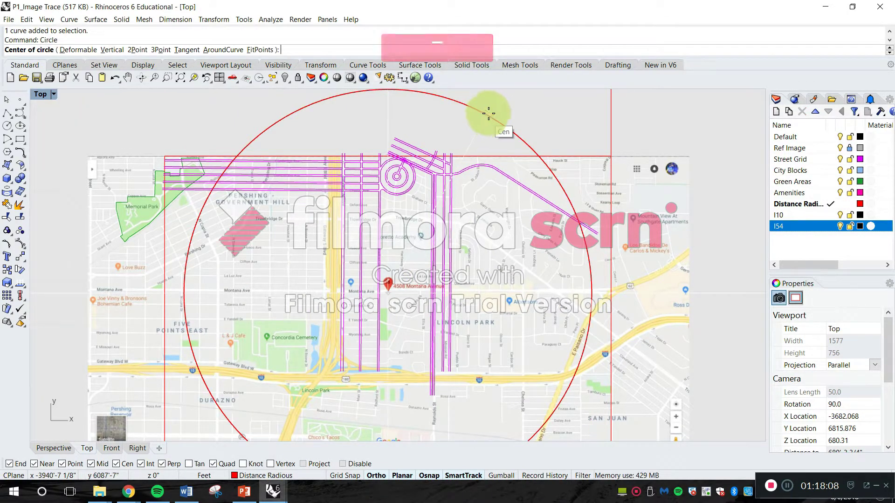
click(493, 119)
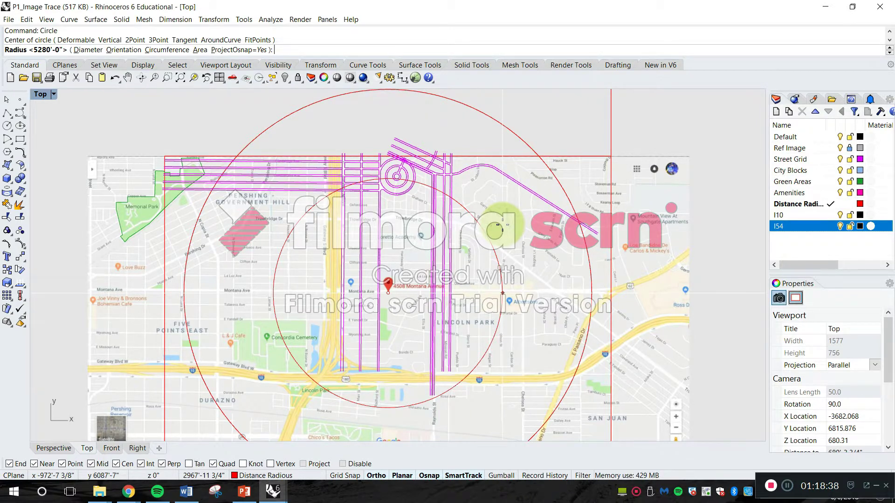
text(2640)
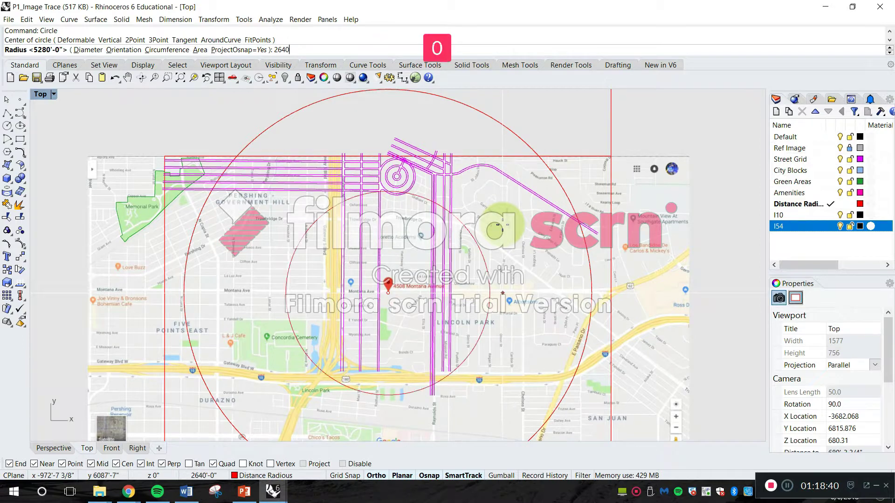
key(Return)
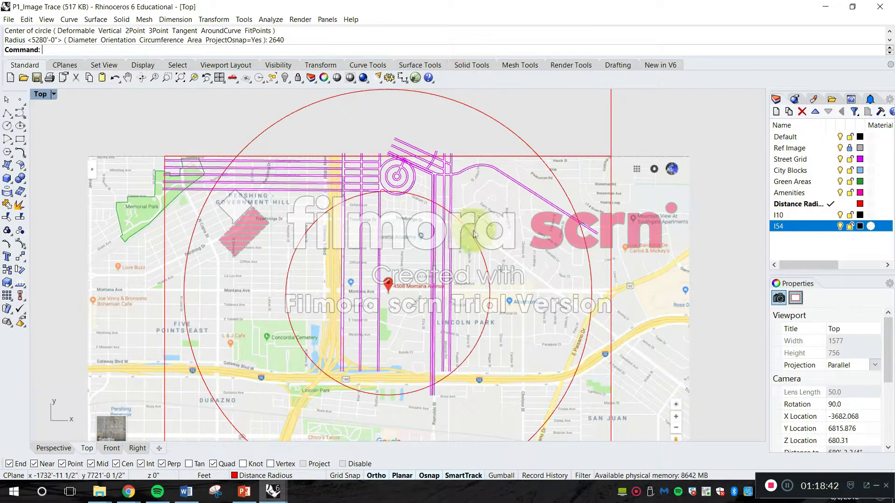
key(space)
click(387, 293)
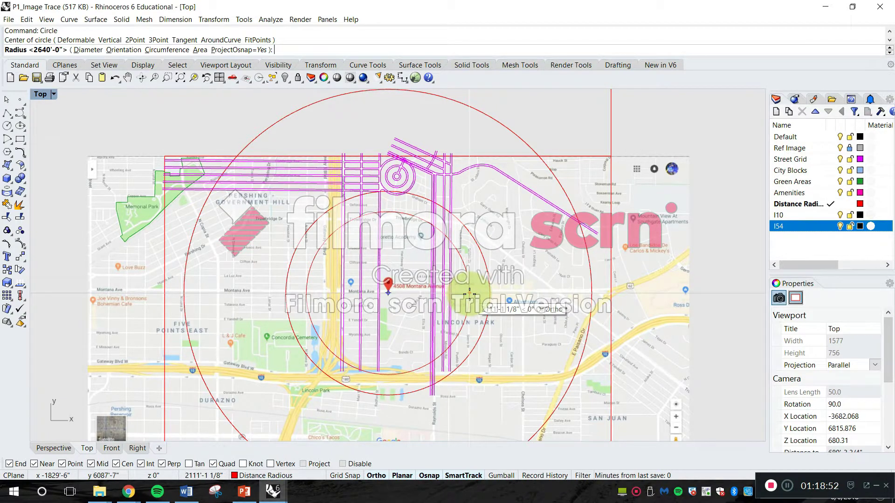
text(1320)
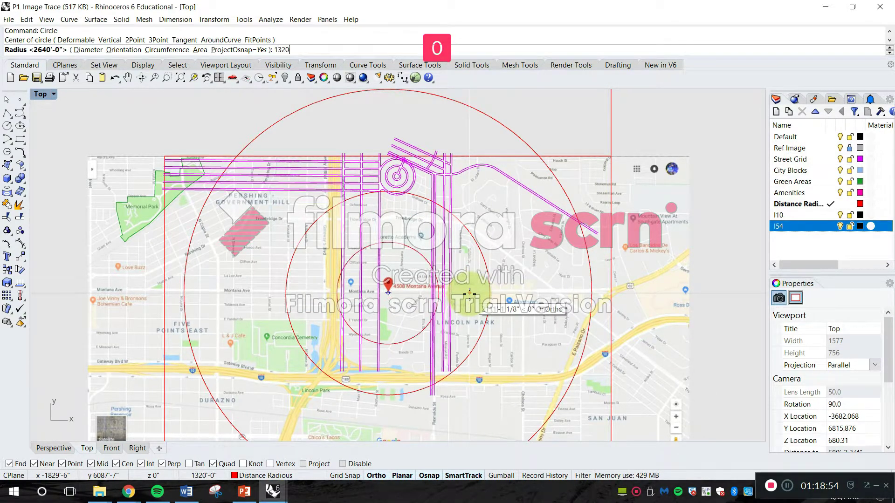
key(Return)
- Examine the three concentric distance-radius circles against the surrounding streets, freeways and the bounding rectangle
right_drag(434, 268, 398, 217)
scroll(399, 219, up, 6)
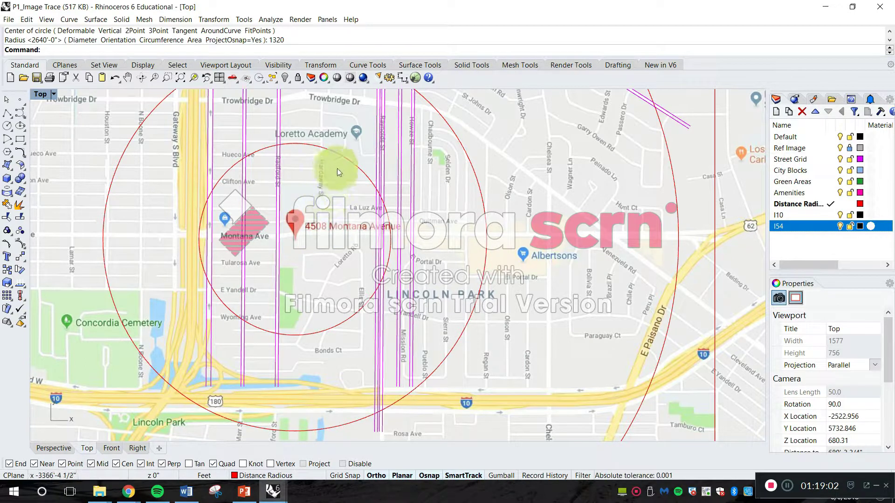
scroll(322, 211, down, 2)
scroll(323, 211, up, 6)
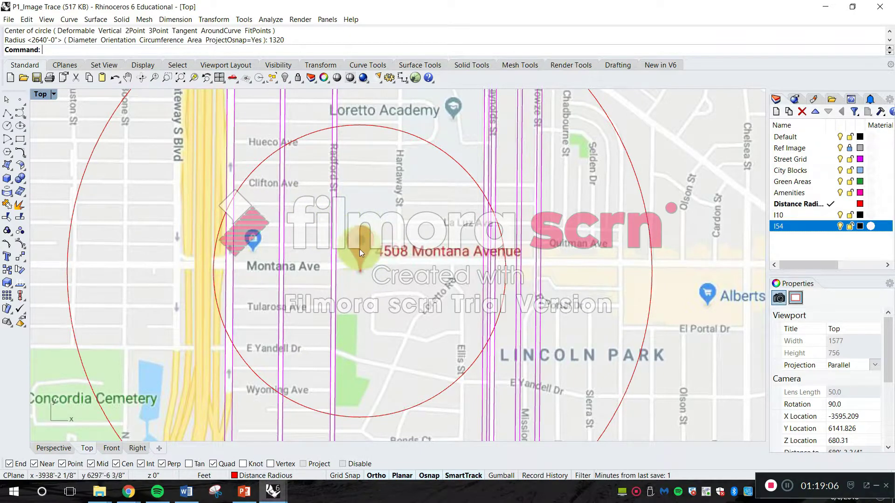
scroll(351, 250, down, 6)
right_drag(549, 149, 478, 206)
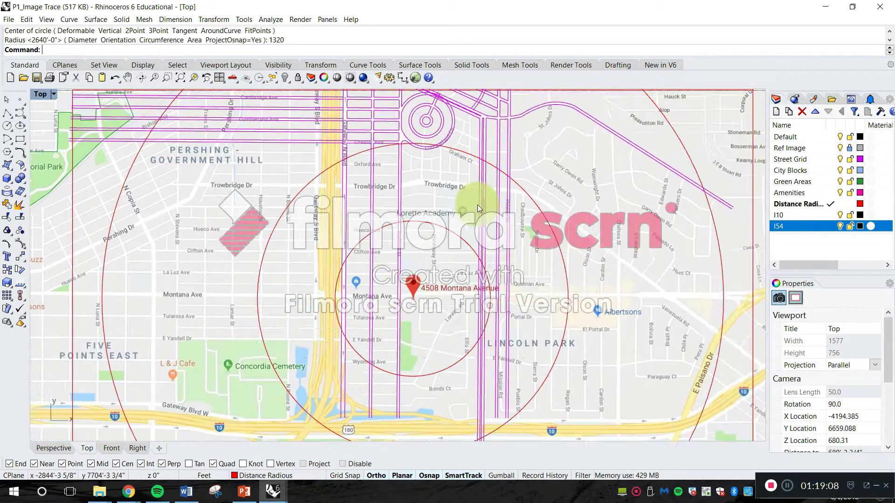
right_drag(496, 259, 525, 223)
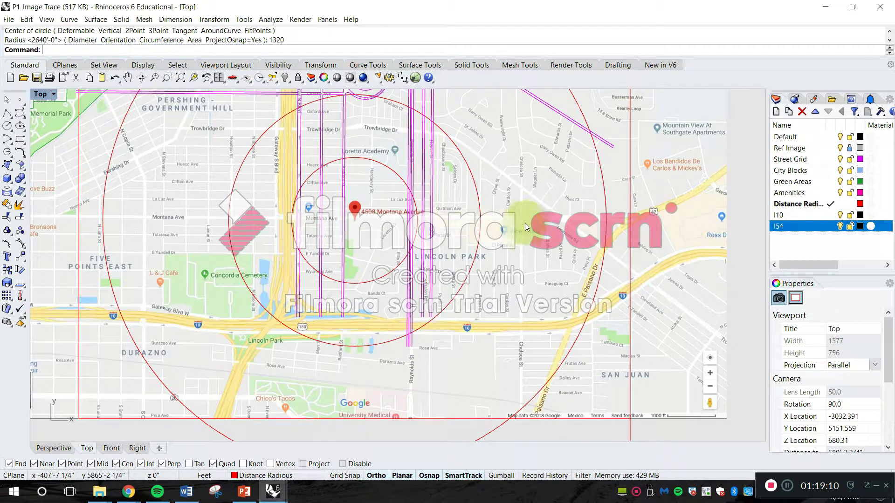
right_drag(583, 238, 574, 253)
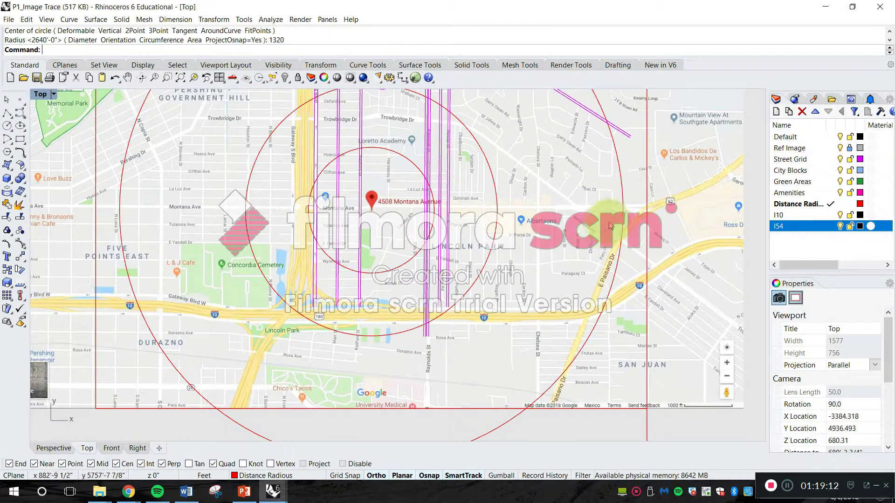
scroll(575, 248, down, 2)
right_drag(530, 225, 522, 265)
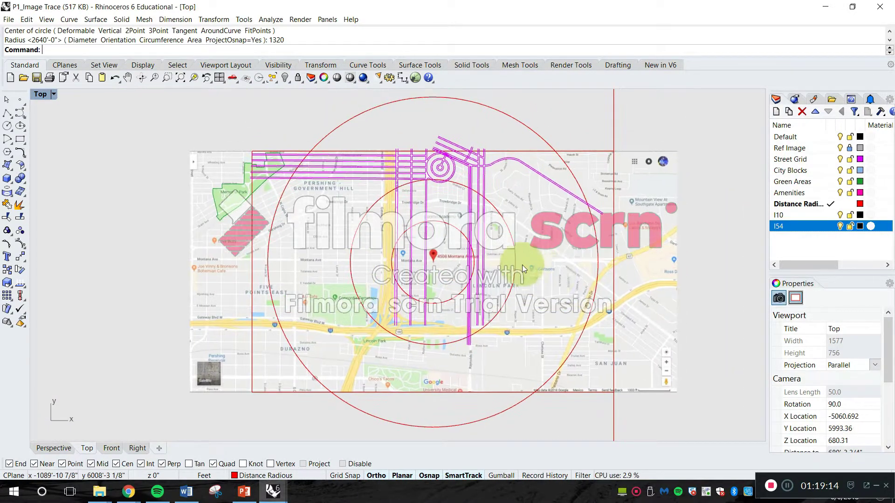
right_drag(524, 221, 484, 224)
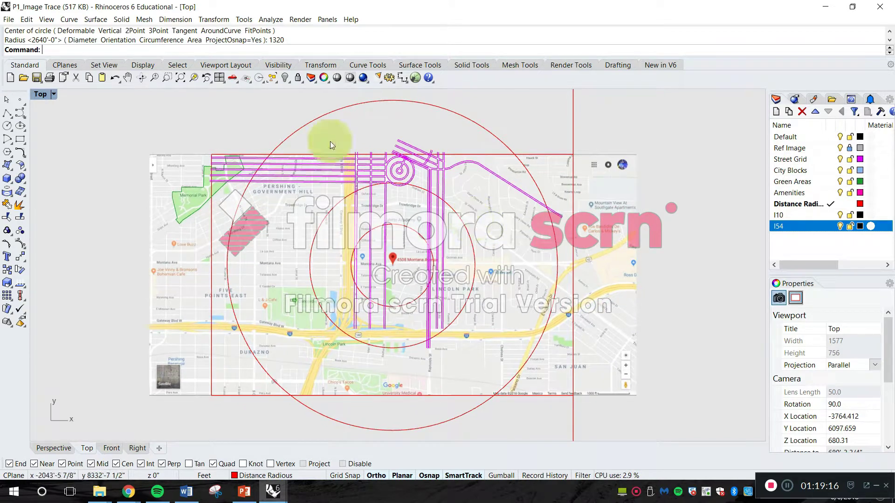
- Save the P1_Image Trace file
click(9, 19)
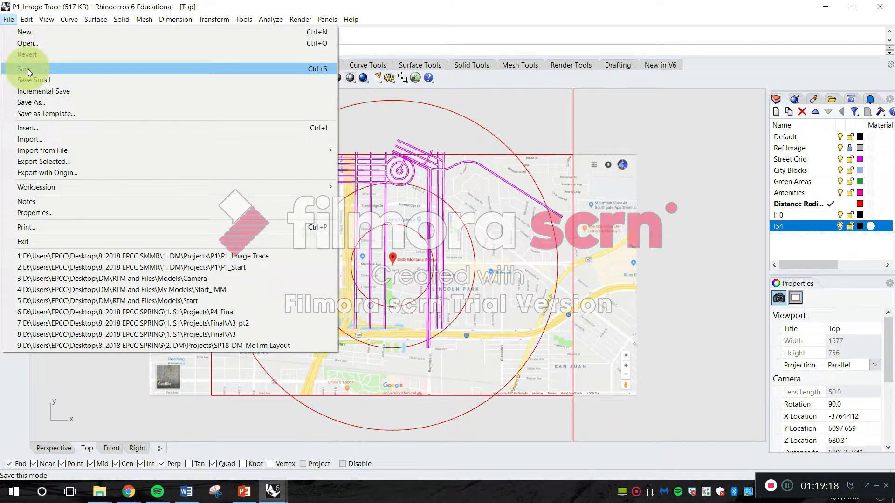
click(27, 67)
- Measure the length of the reference map's 1000 ft scale bar with the Distance command
right_drag(519, 207, 551, 207)
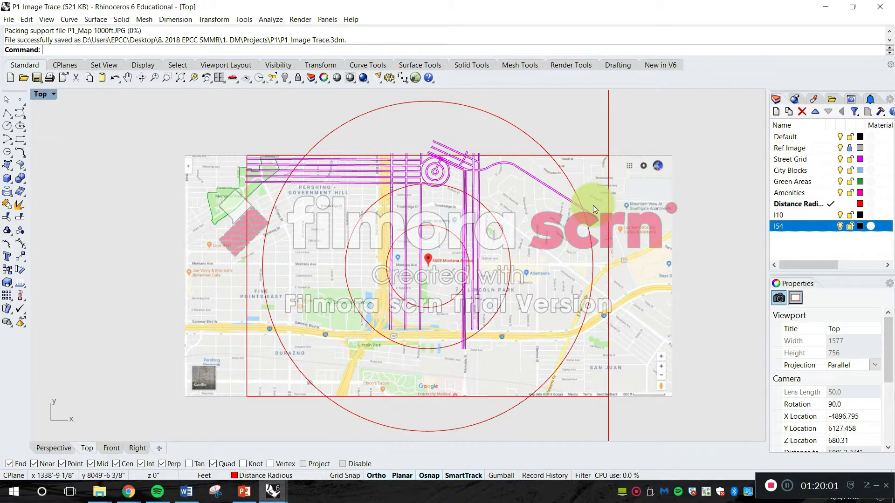
right_drag(608, 376, 421, 264)
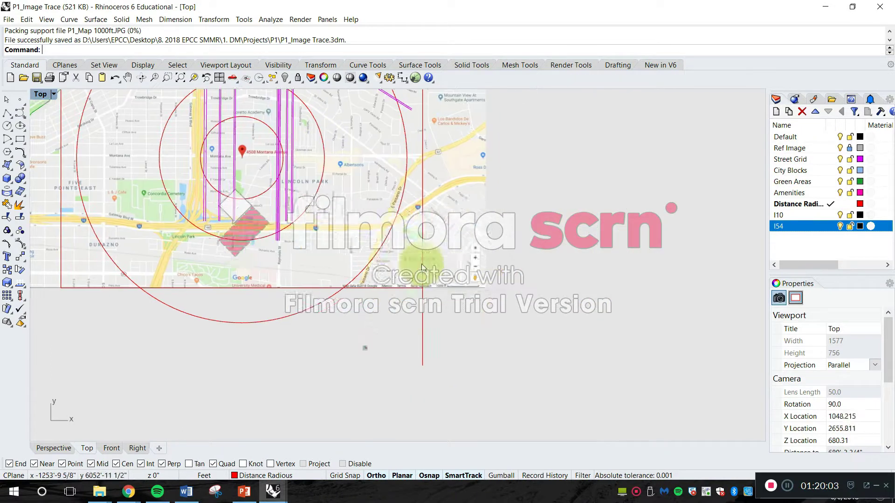
scroll(433, 244, up, 4)
scroll(472, 234, up, 2)
right_drag(526, 317, 504, 302)
scroll(487, 329, up, 8)
right_drag(399, 254, 397, 298)
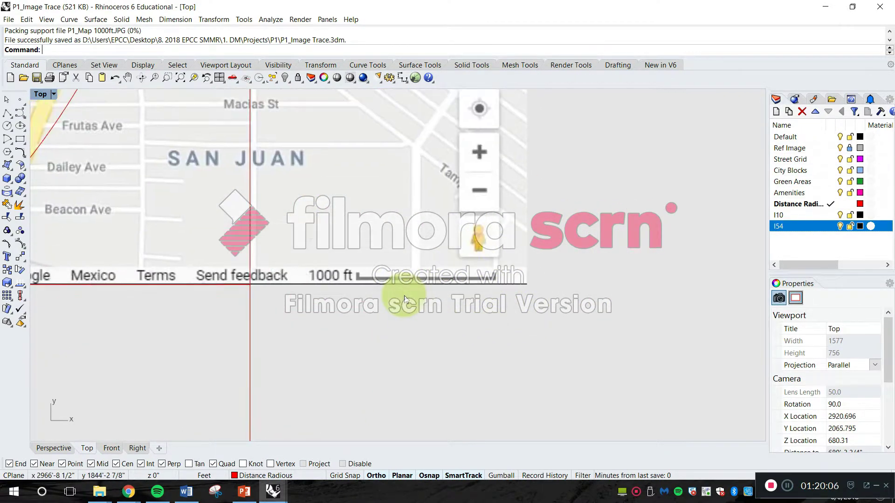
key(Escape)
text(Distance)
key(space)
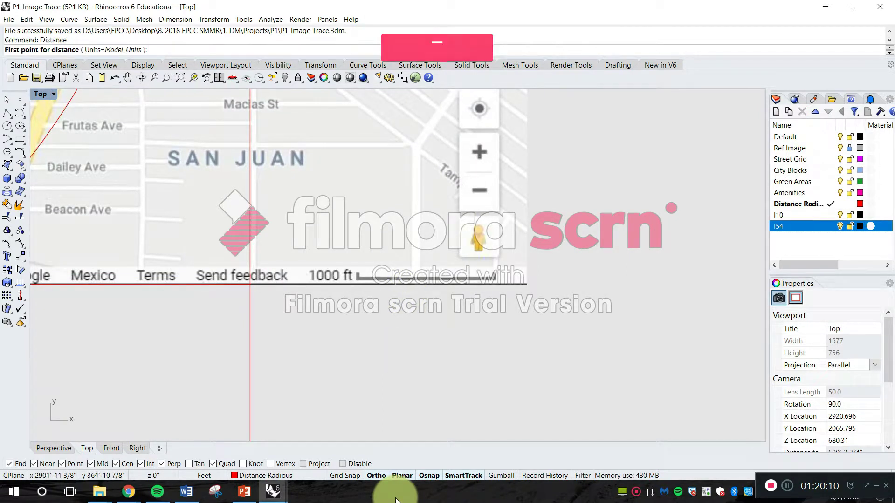
scroll(493, 342, up, 6)
scroll(301, 298, up, 2)
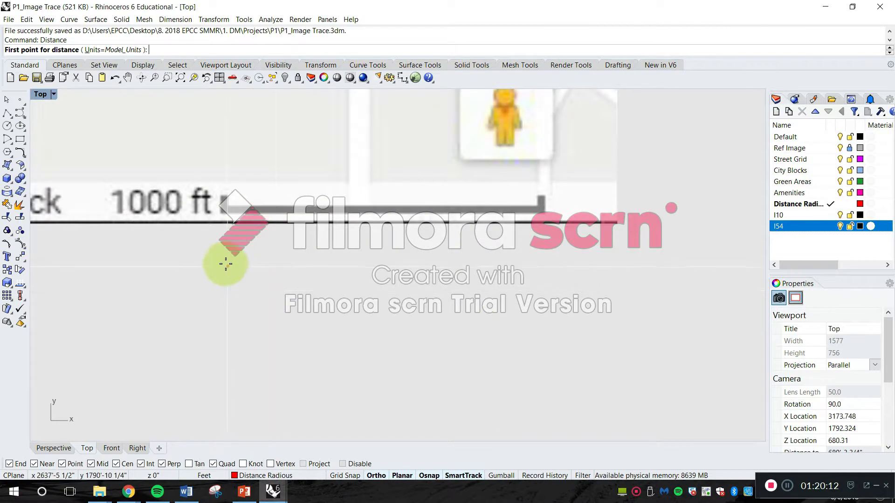
click(224, 265)
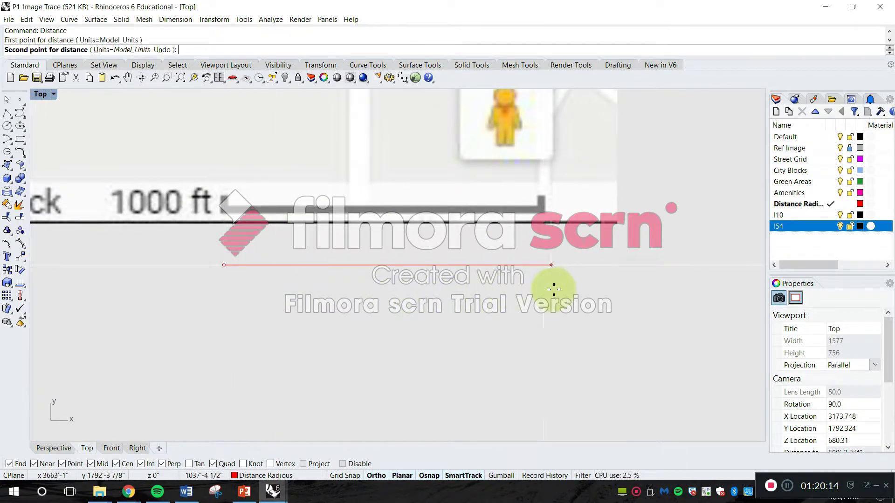
click(542, 278)
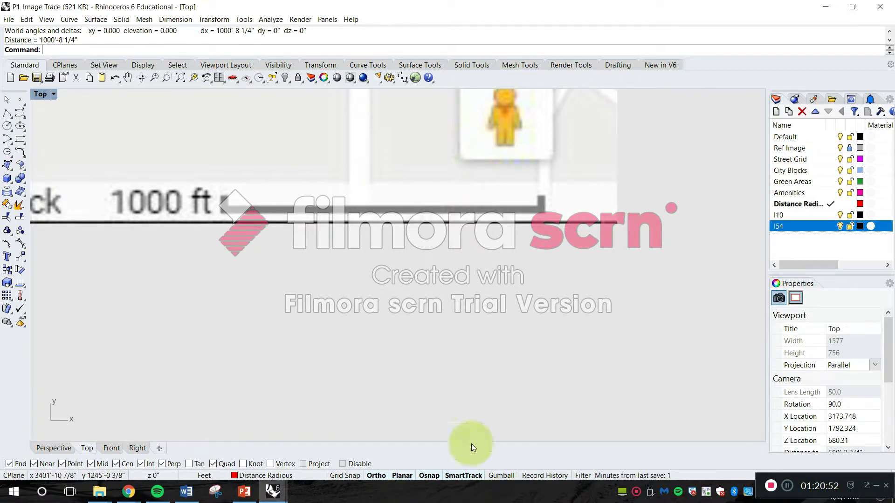
- Look over the full reference map with the traced streets, green area and radius circles
scroll(527, 231, down, 3)
scroll(526, 228, down, 6)
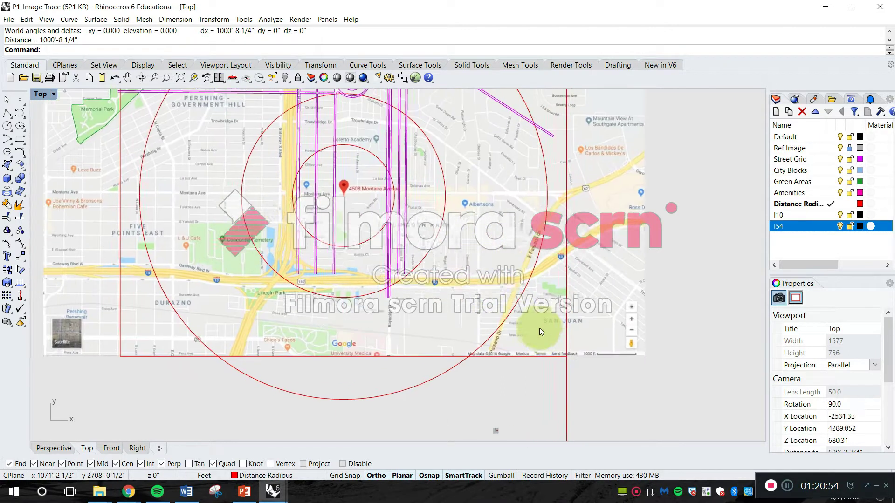
scroll(480, 175, up, 2)
right_drag(481, 175, 508, 143)
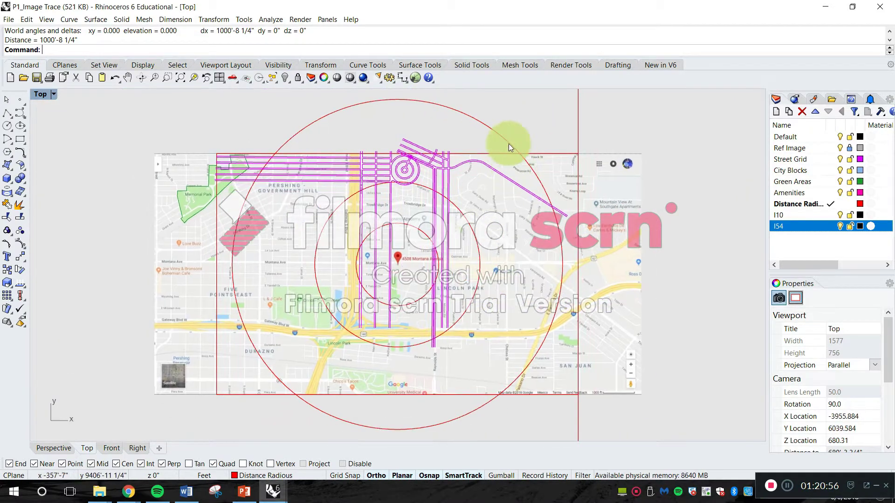
scroll(223, 281, up, 2)
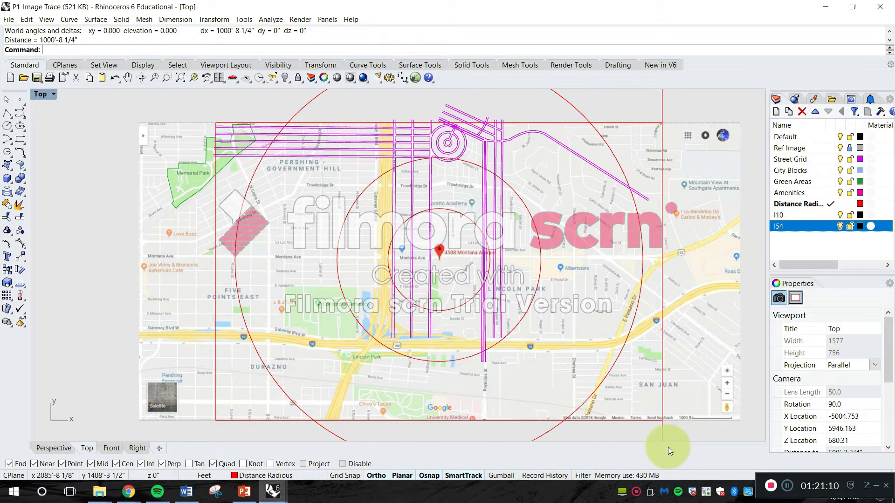
right_drag(646, 374, 624, 359)
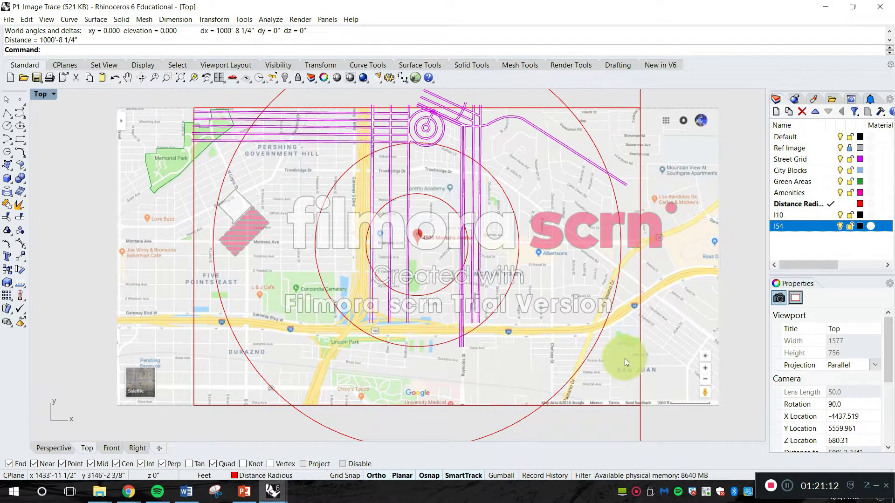
scroll(624, 359, down, 3)
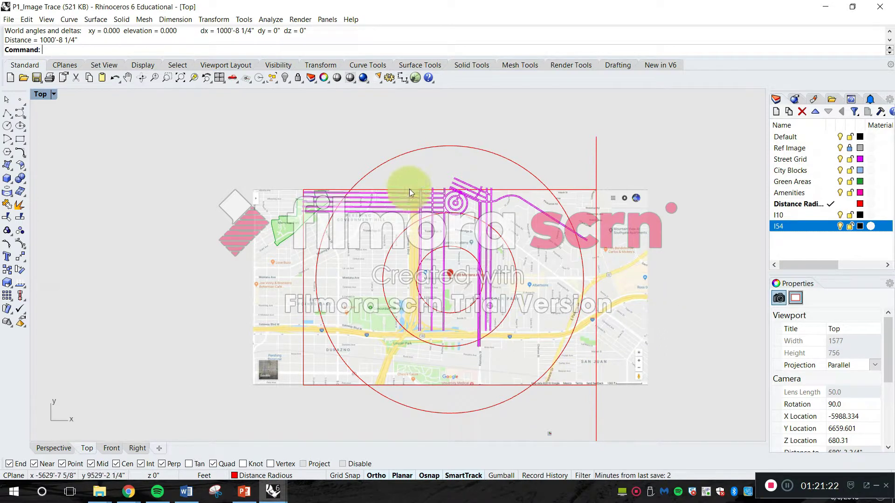
- Check the block outlines between Gateway N Blvd and the roundabout for separate, unjoined edge curves
right_drag(431, 234, 352, 286)
scroll(352, 285, up, 10)
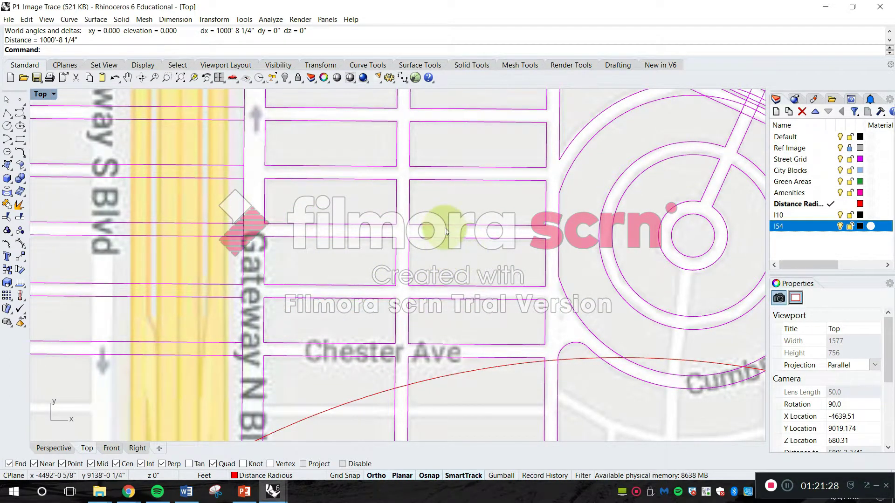
right_drag(437, 247, 427, 258)
click(387, 205)
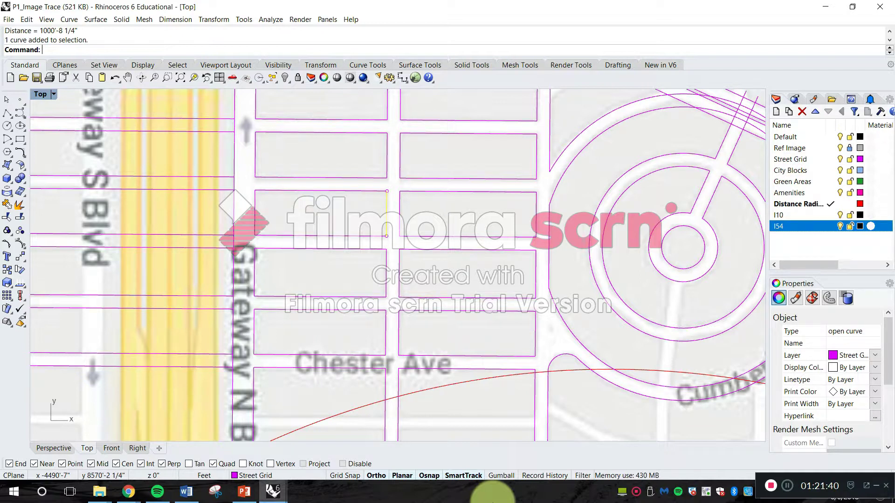
key(Escape)
right_drag(395, 160, 393, 217)
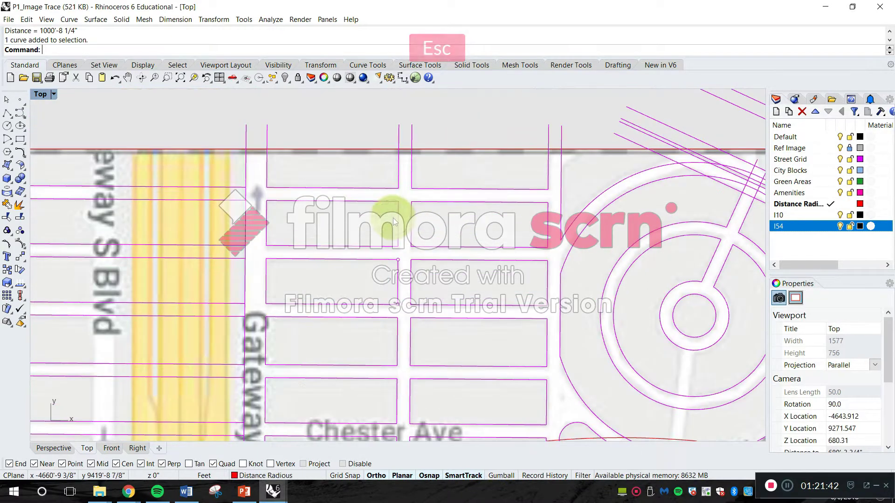
click(396, 219)
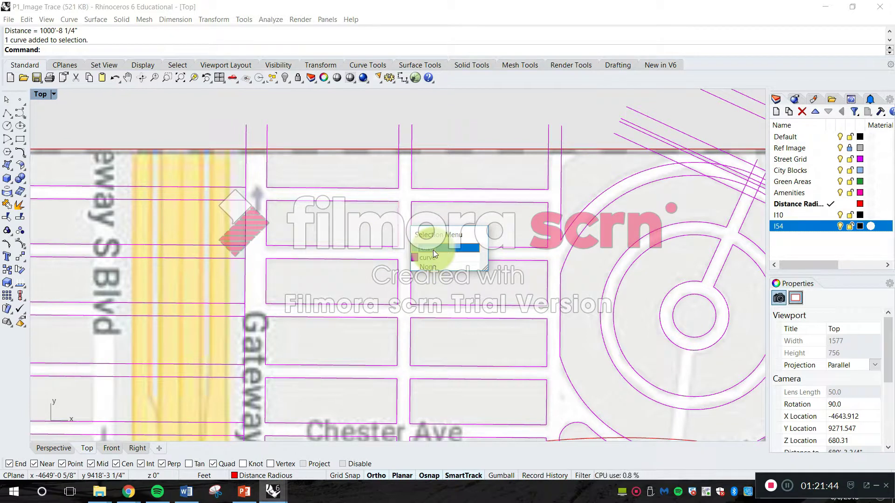
key(Escape)
scroll(396, 285, up, 4)
click(450, 270)
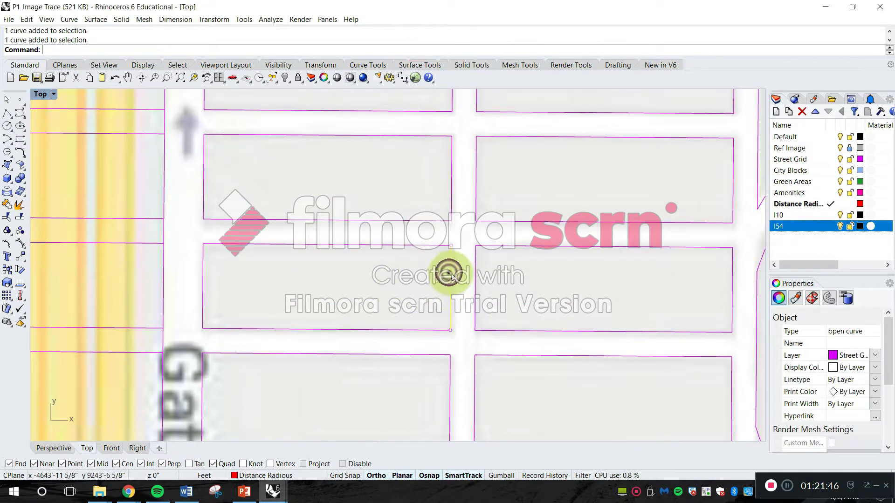
key(Escape)
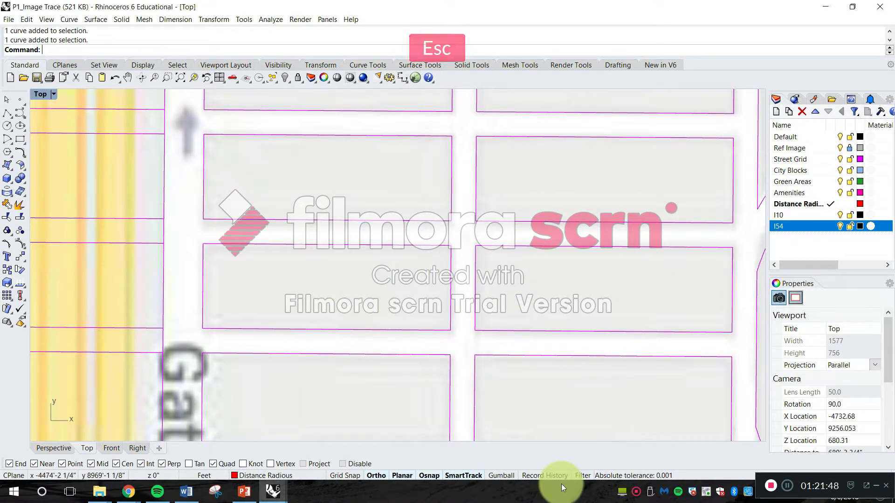
- Join the four edge curves of the block beside Gateway N Blvd into one closed outline
text(join)
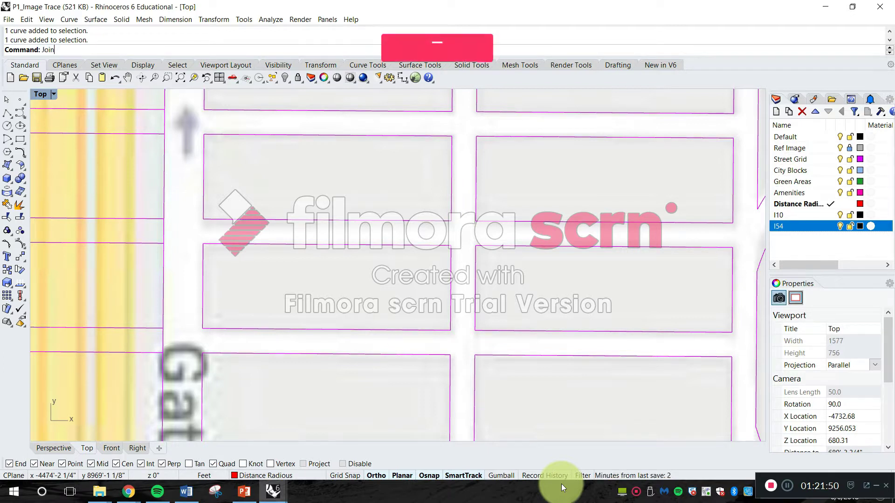
key(space)
click(416, 246)
click(451, 272)
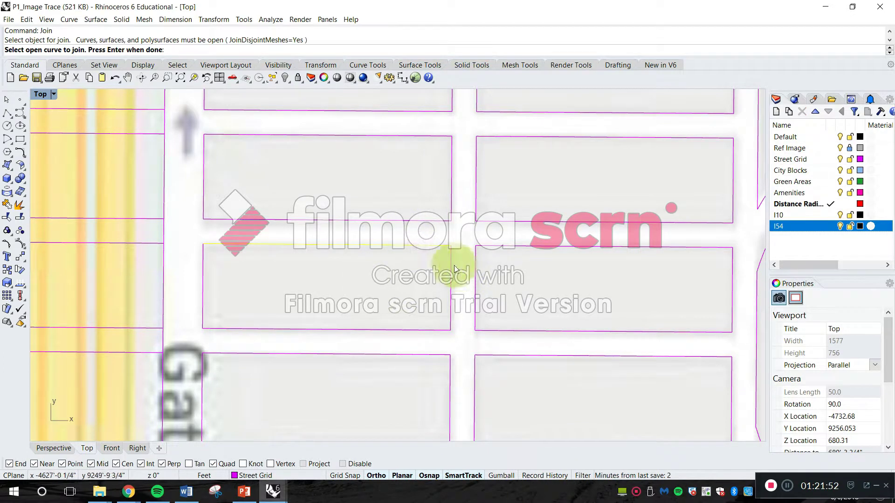
click(375, 328)
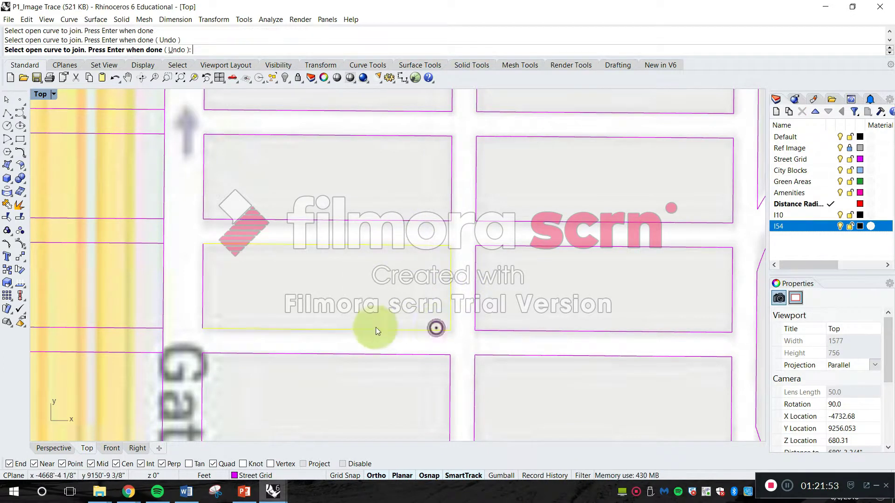
click(206, 284)
right_drag(384, 309, 304, 289)
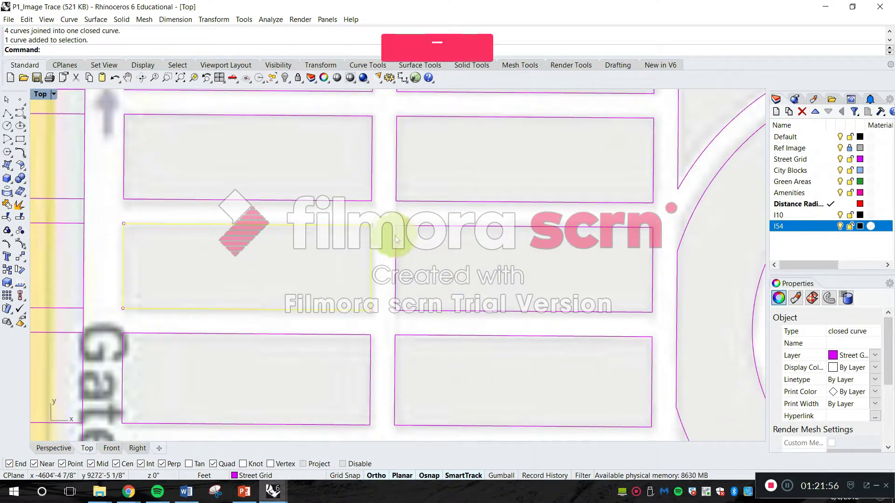
- Join the four edge curves of the neighbouring block, toward the roundabout, into one closed outline
key(space)
click(398, 241)
click(419, 227)
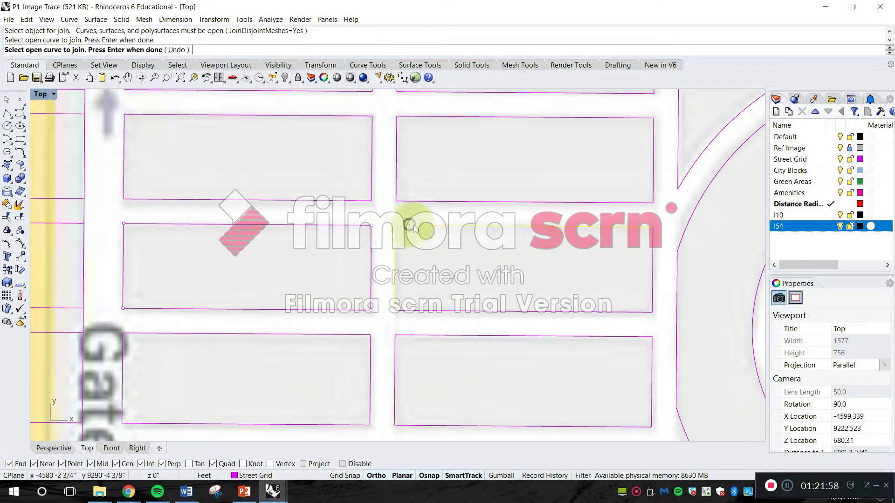
click(650, 279)
click(637, 313)
right_drag(444, 286, 426, 265)
- Select the joined block outline nearer Gateway N Blvd and show it in the four-viewport layout
click(386, 281)
key(Escape)
click(354, 250)
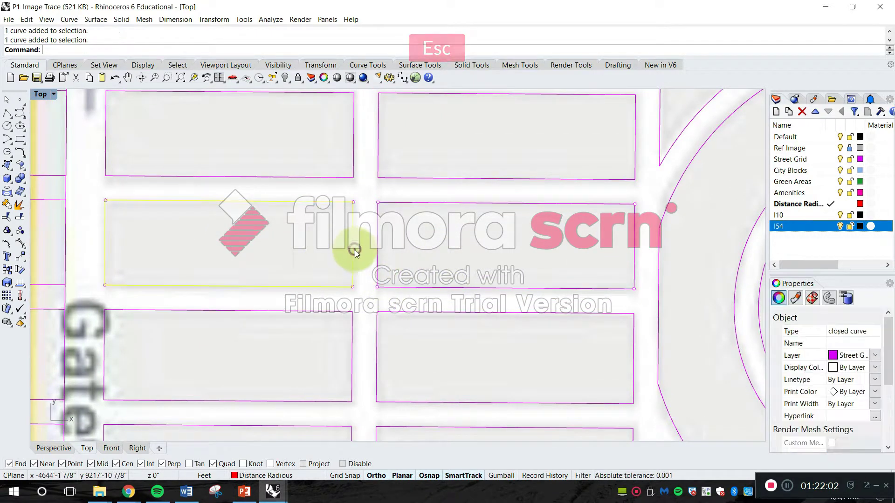
double_click(40, 94)
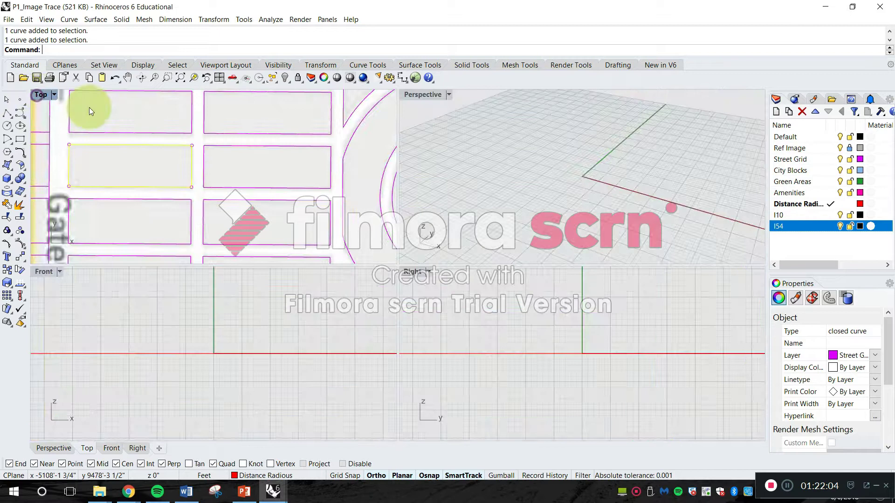
- Zoom in on the selected block outline in the maximized Perspective view and send it backward in the draw order
double_click(417, 95)
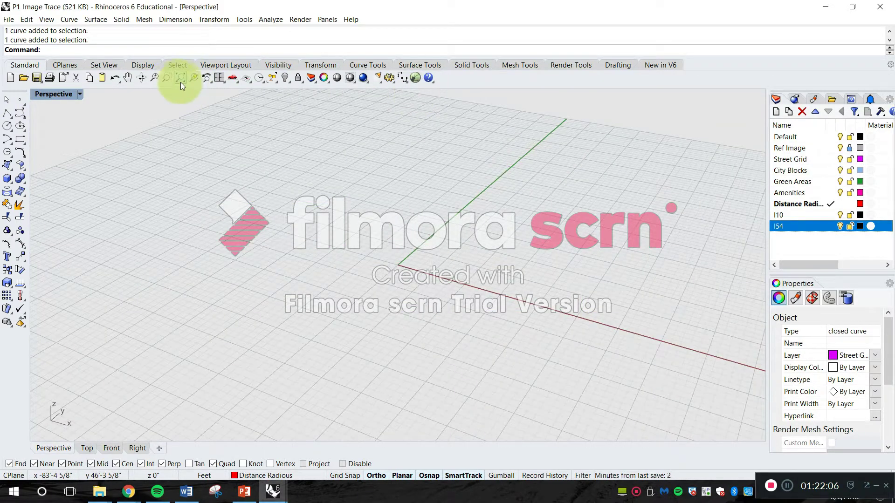
click(186, 78)
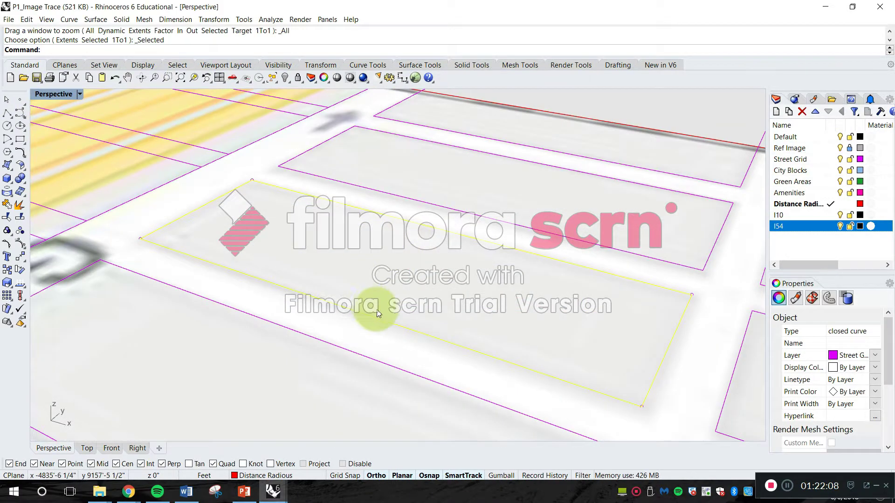
shift+right_drag(385, 287, 379, 326)
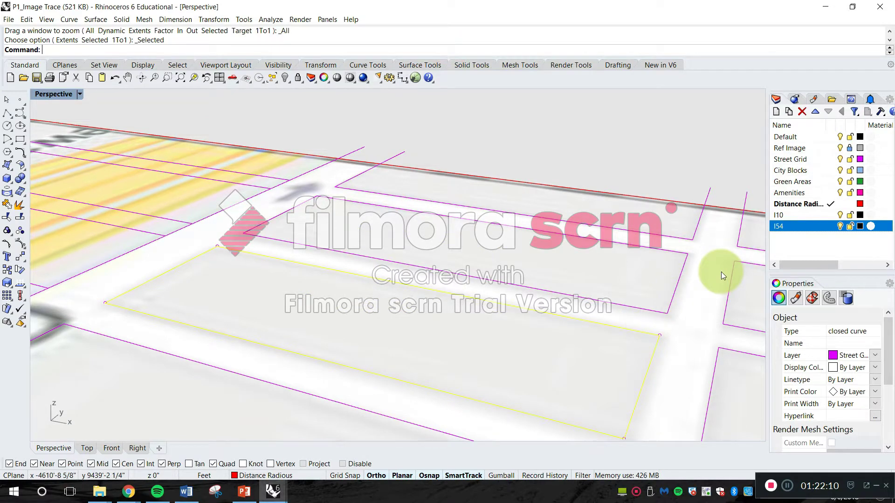
text(SendBackward)
key(Return)
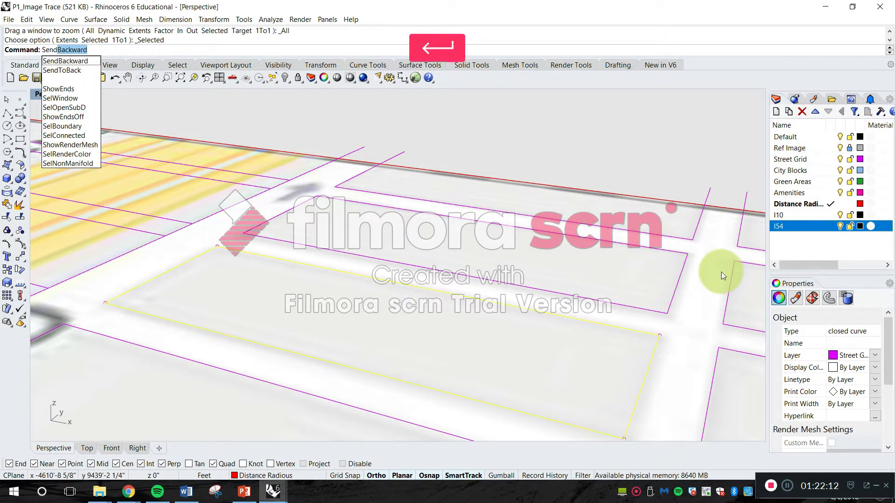
key(Escape)
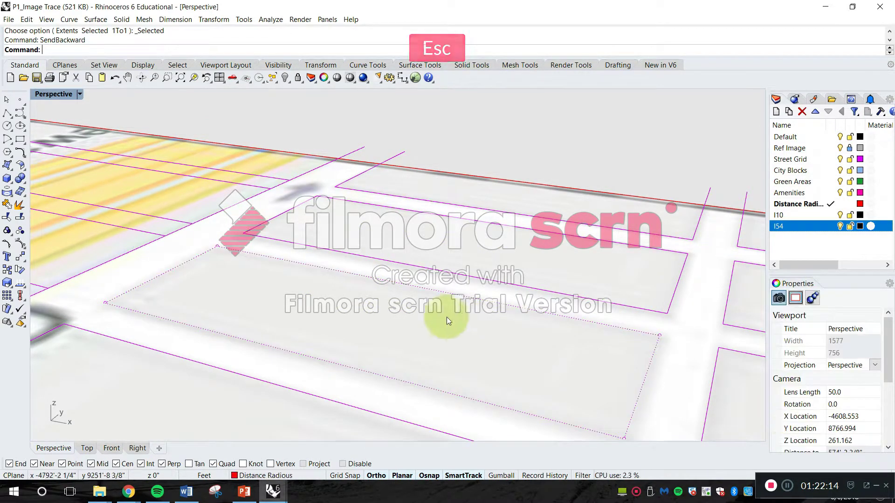
click(189, 326)
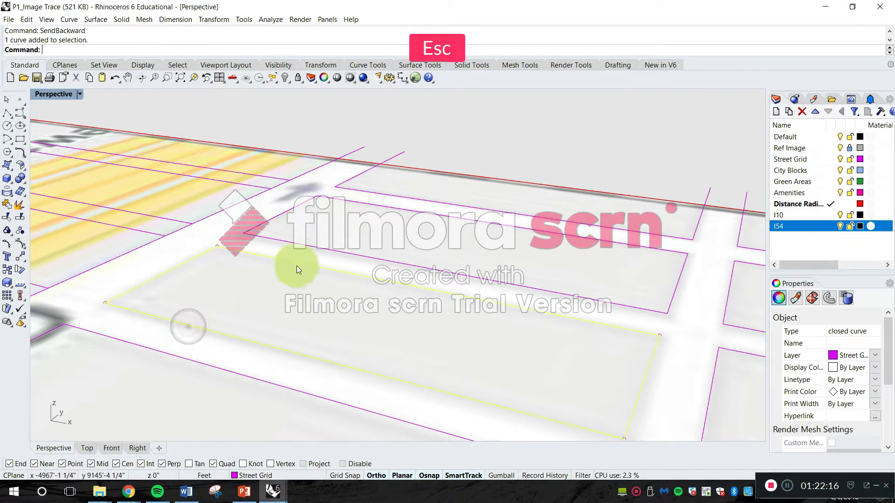
key(Escape)
- Unlock the Ref Image layer and send the reference map backward in the draw order
click(827, 138)
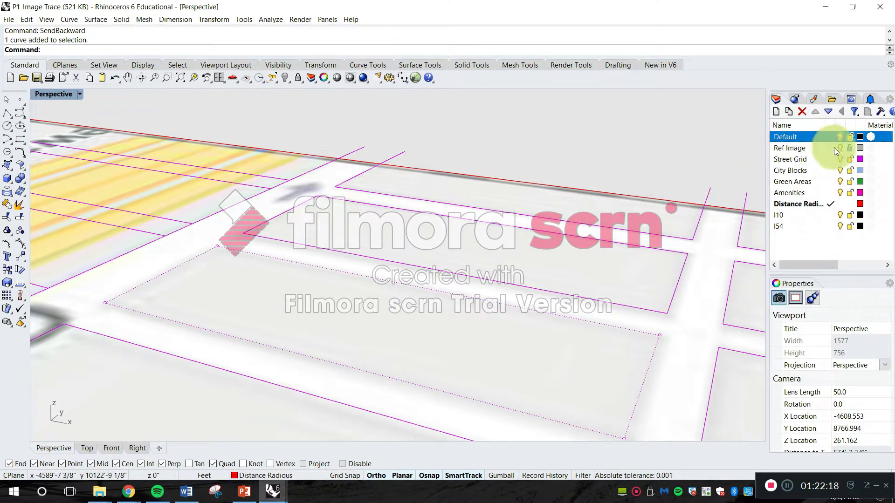
click(832, 149)
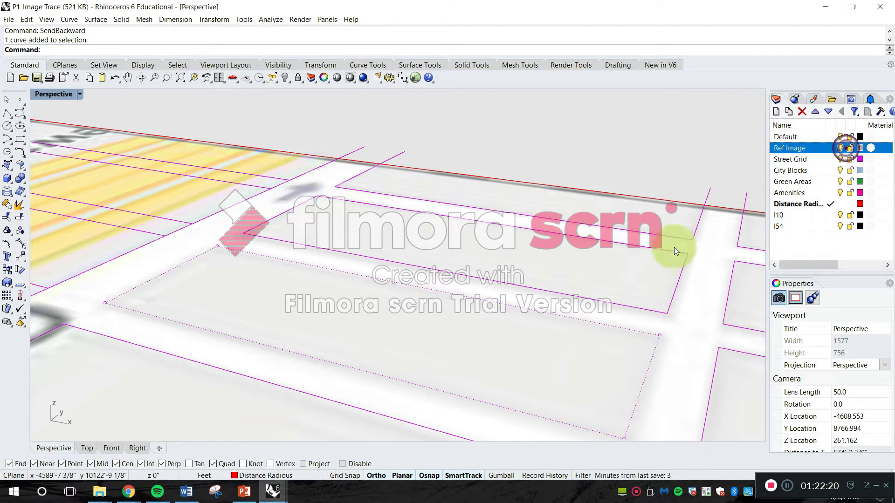
click(565, 264)
text(send)
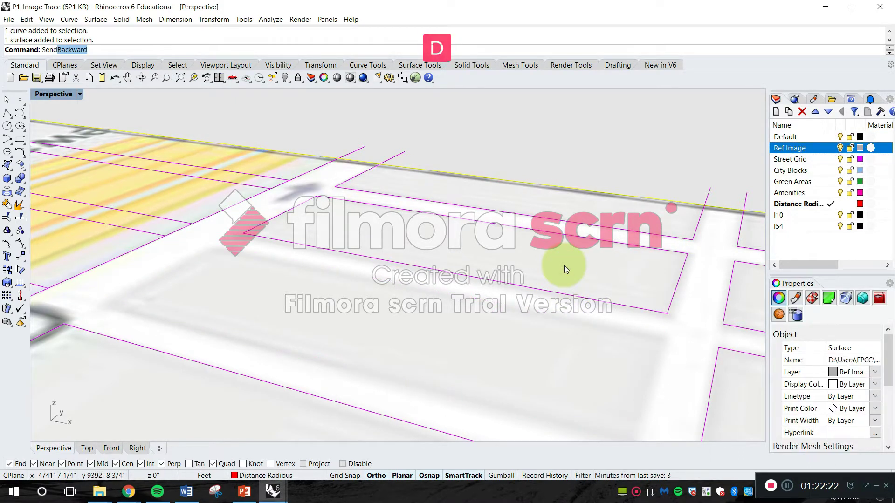
key(Return)
key(Escape)
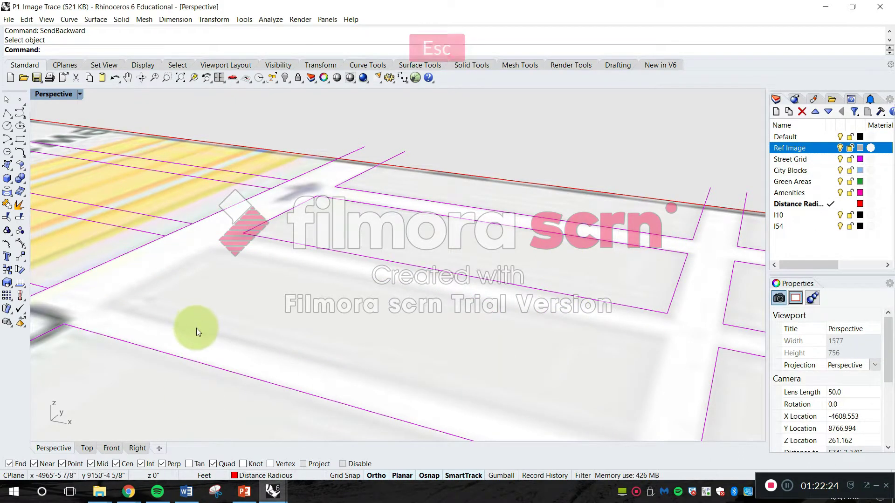
- Try to select the block outline where it overlaps the reference map
click(196, 331)
key(Escape)
click(190, 328)
key(Escape)
right_drag(197, 331, 197, 374)
key(Escape)
click(194, 382)
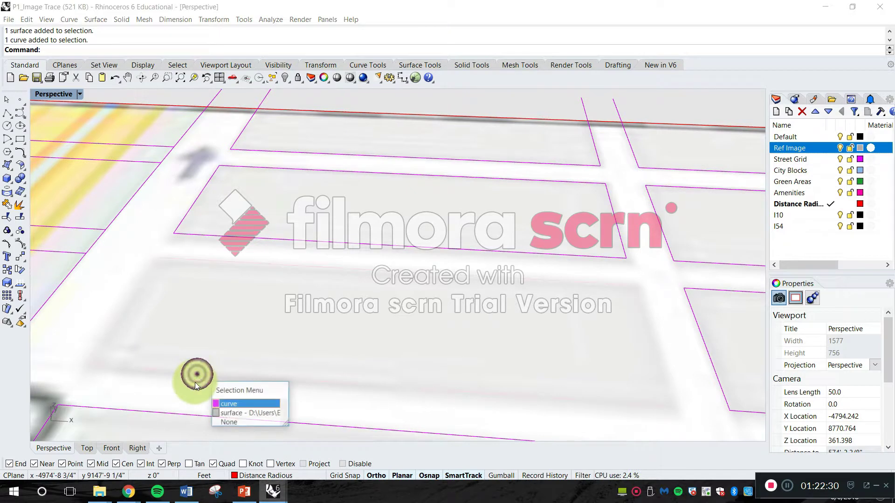
- Hide the Ref Image layer and select the closed block outline nearer Gateway N Blvd
click(840, 149)
right_drag(436, 295, 372, 250)
click(363, 261)
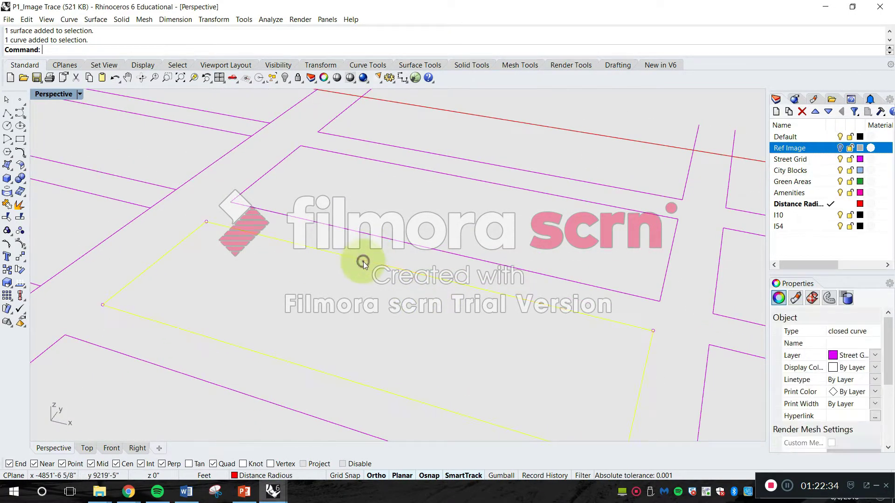
click(407, 265)
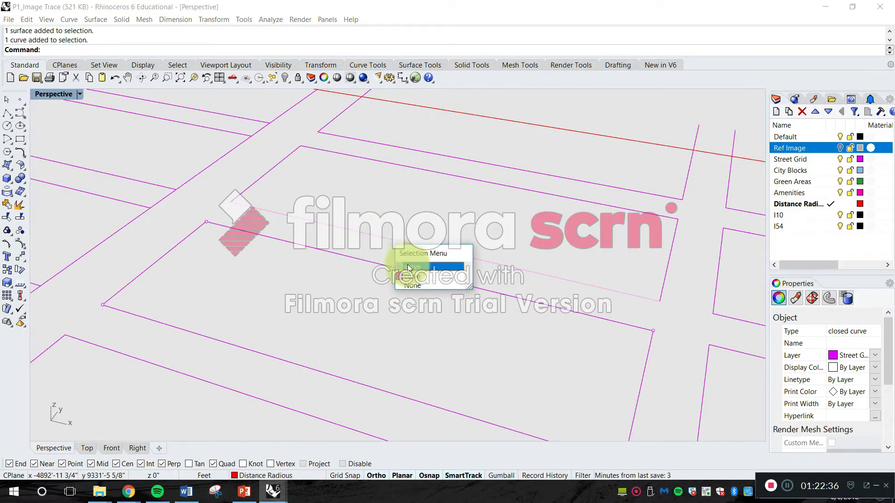
key(Escape)
click(340, 256)
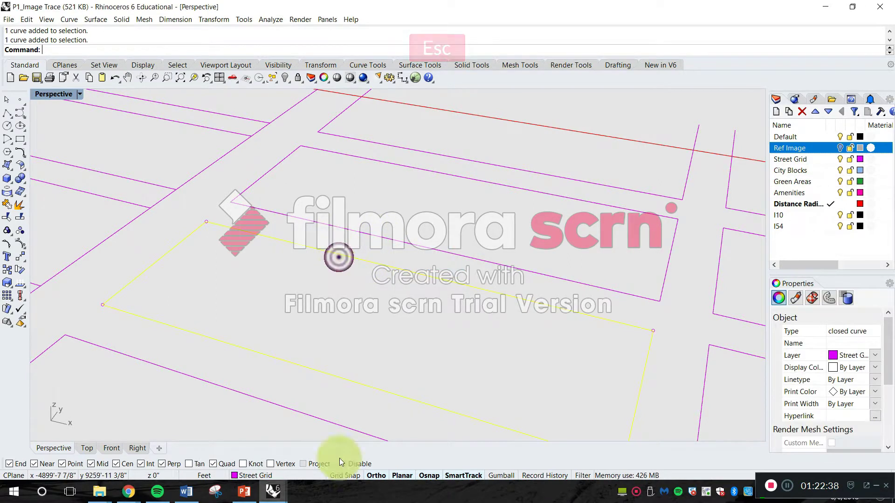
- Copy the selected block outline in place and assign the outline to the City Blocks layer
text(Copy)
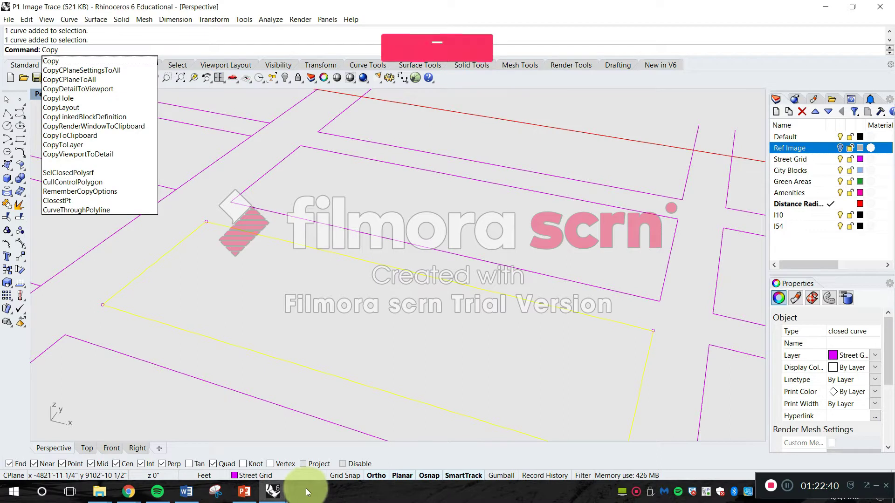
key(space)
click(124, 50)
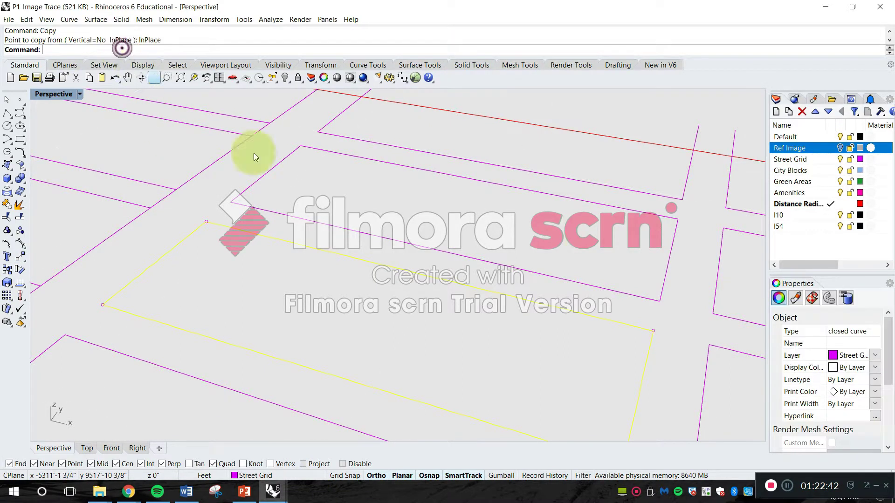
click(867, 355)
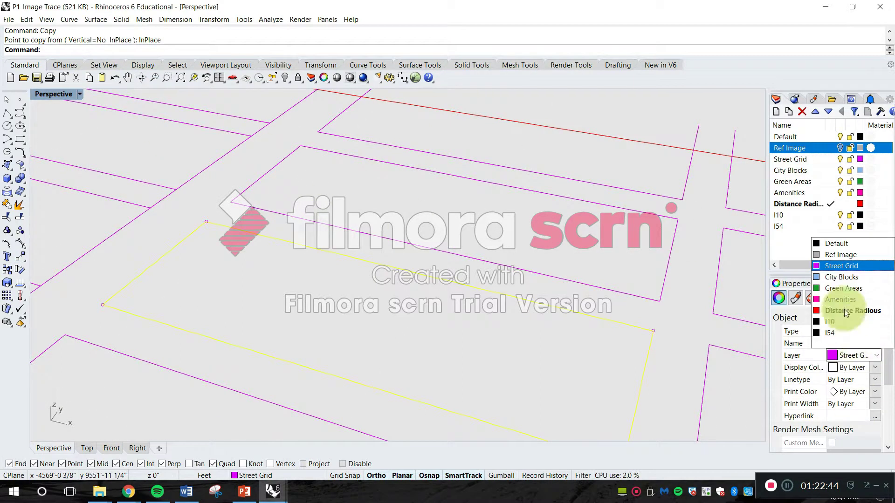
click(835, 277)
key(Escape)
- Move the City Blocks outline vertically so that it sits above the street grid outline, using Vertical=Yes
scroll(544, 294, down, 3)
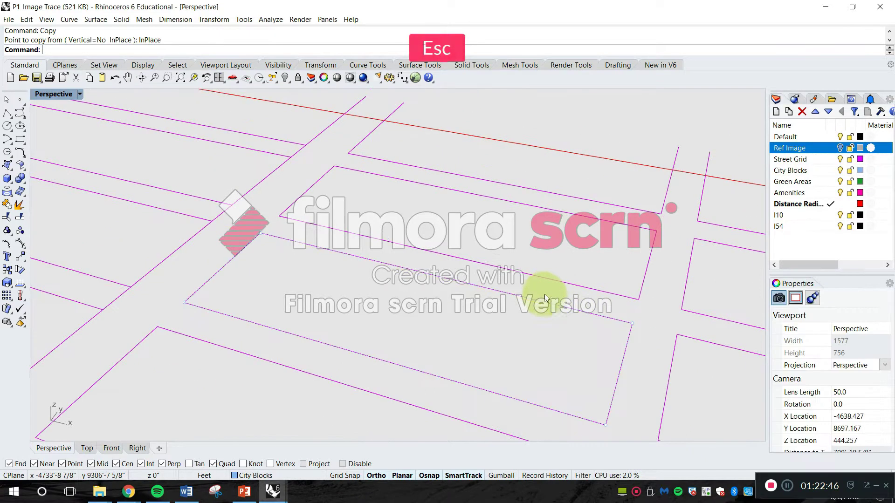
scroll(377, 317, up, 2)
click(388, 323)
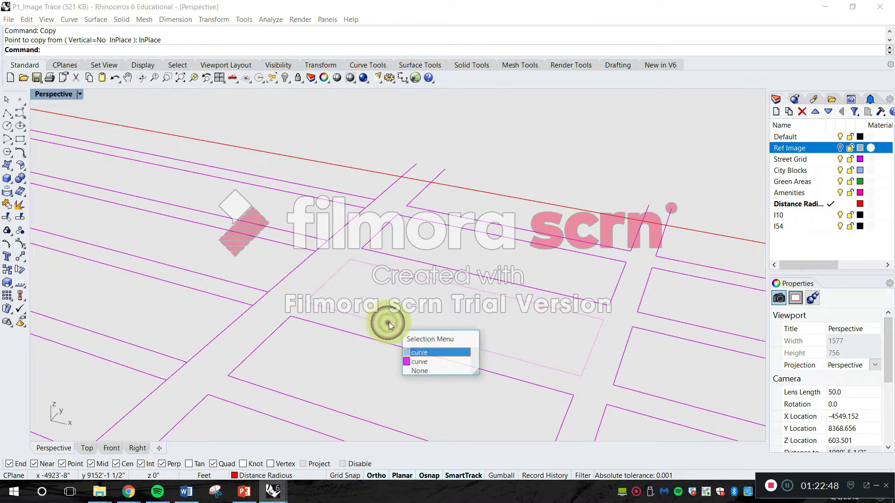
click(417, 353)
scroll(400, 330, up, 4)
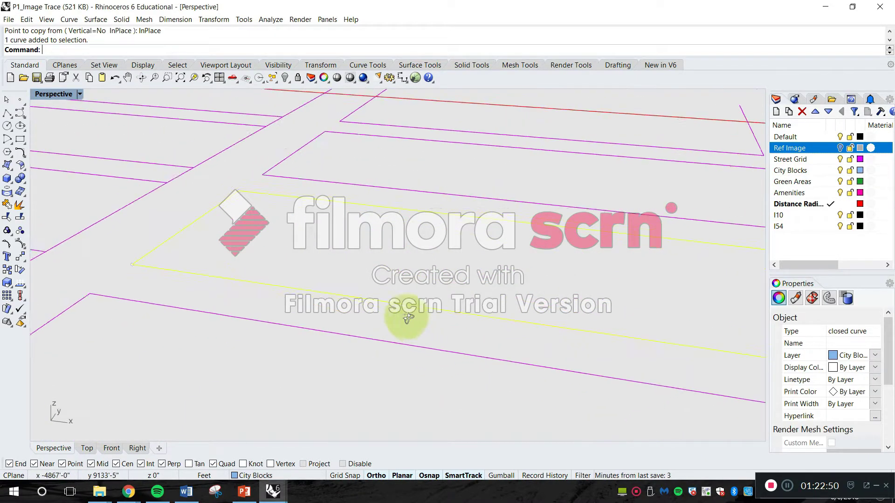
scroll(373, 298, down, 4)
text(m)
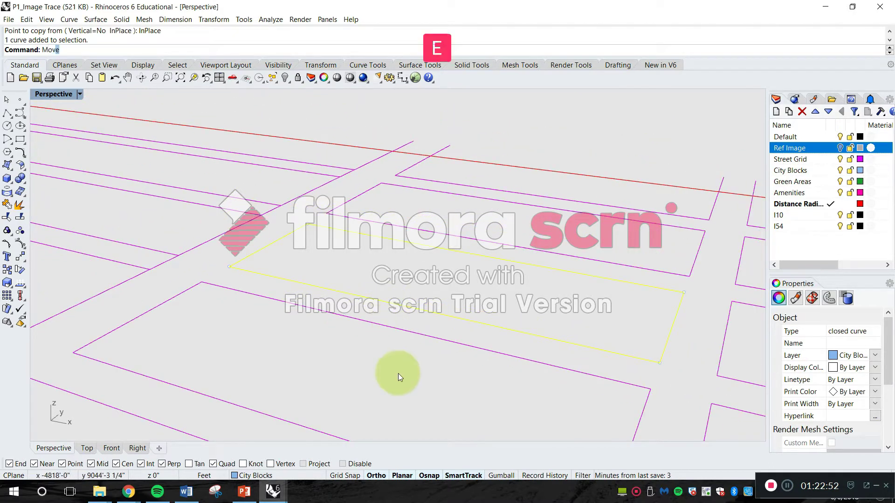
key(space)
click(95, 49)
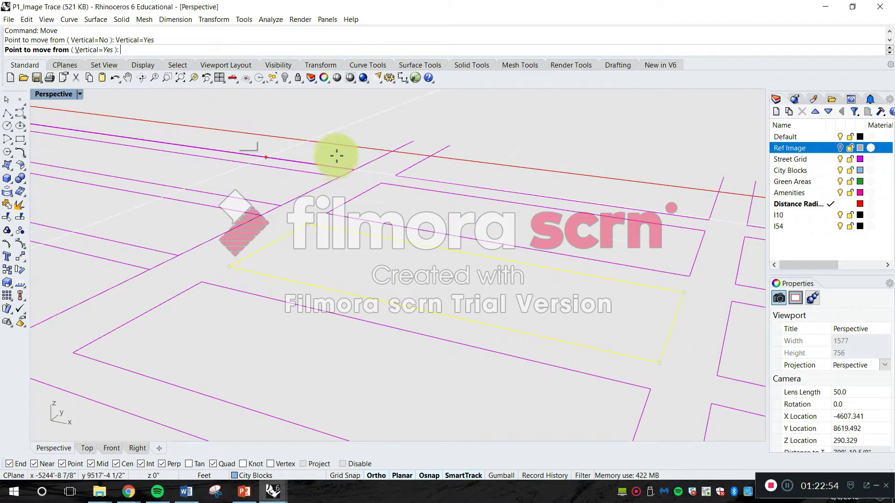
click(438, 146)
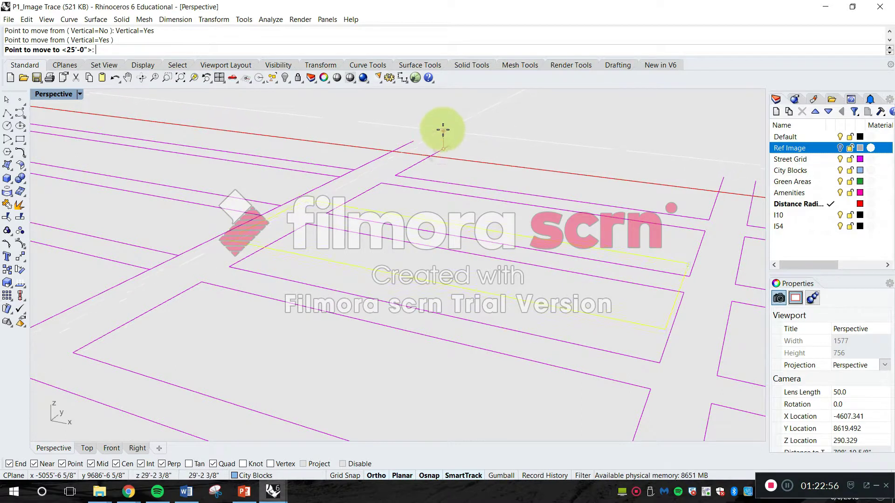
key(Escape)
key(Escape)
right_drag(385, 266, 366, 262)
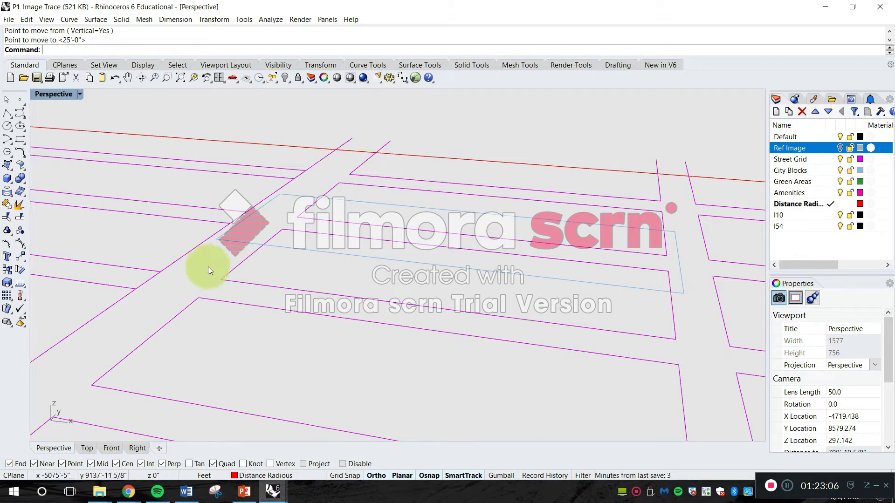
right_drag(220, 280, 235, 266)
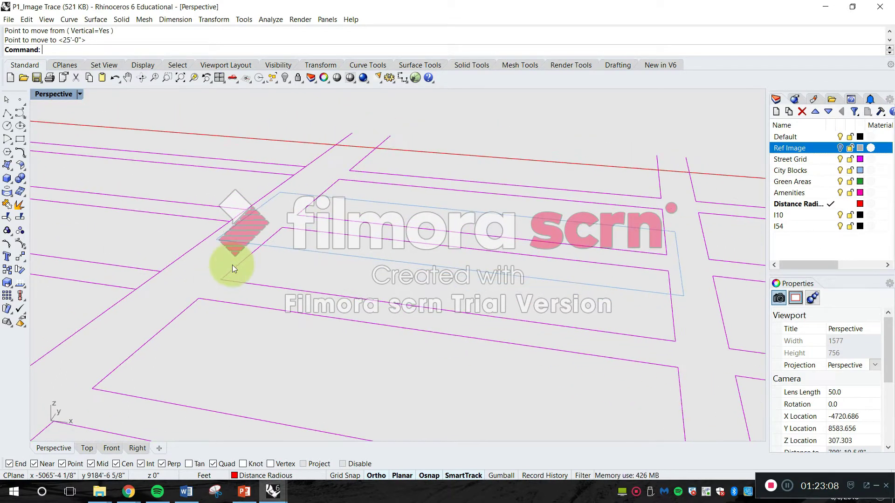
mouse_move(188, 493)
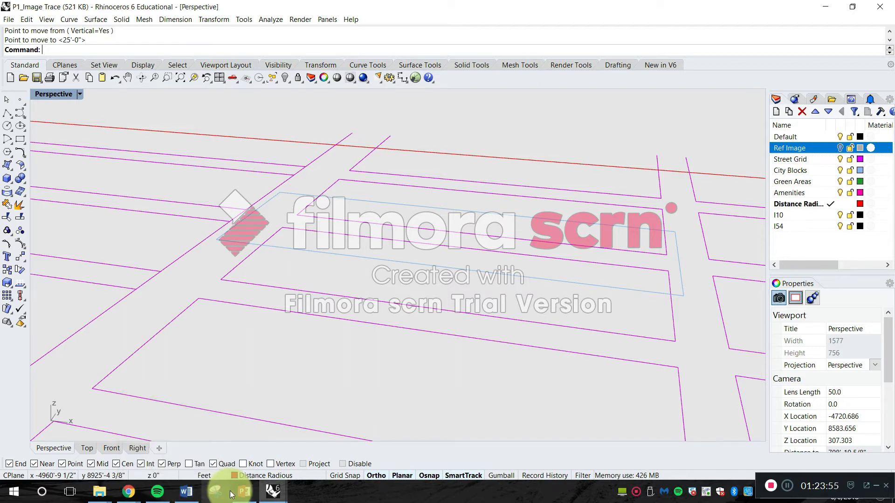
click(250, 494)
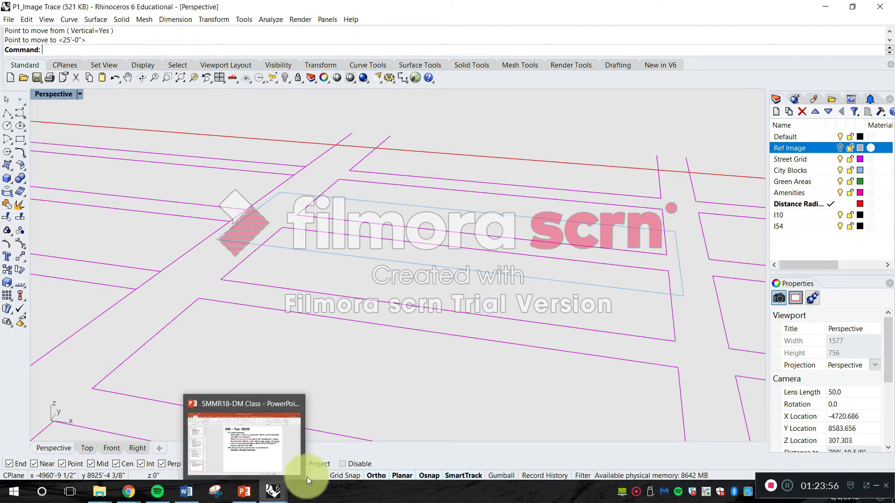
click(407, 297)
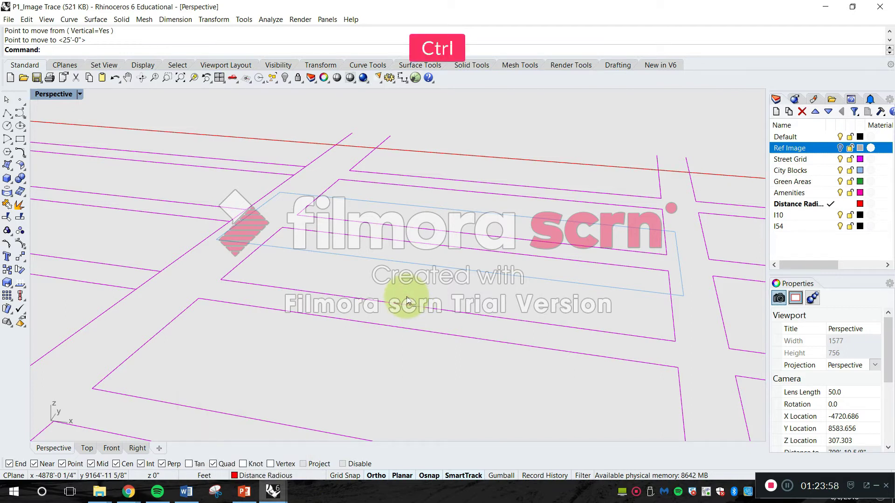
- Undo the vertical move, in-place copy, layer changes and block joins, and check that the block edges are separate curves
key(ctrl+z)
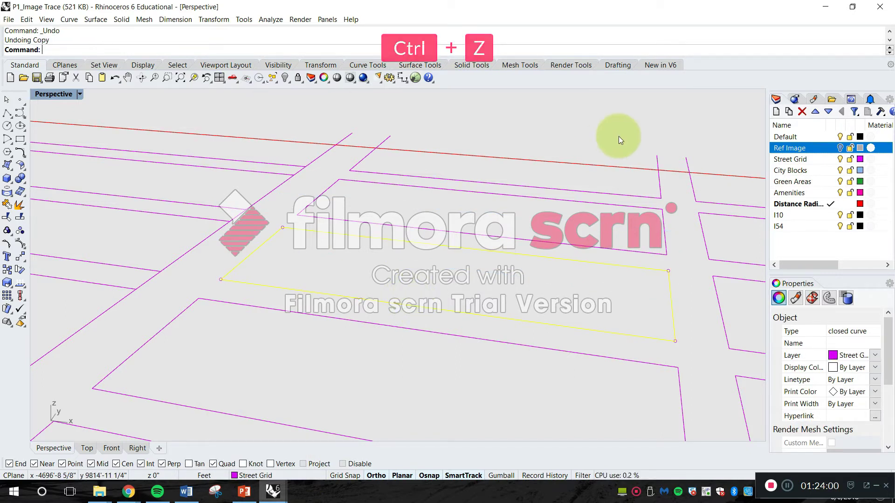
key(ctrl+z)
click(622, 133)
key(ctrl+z)
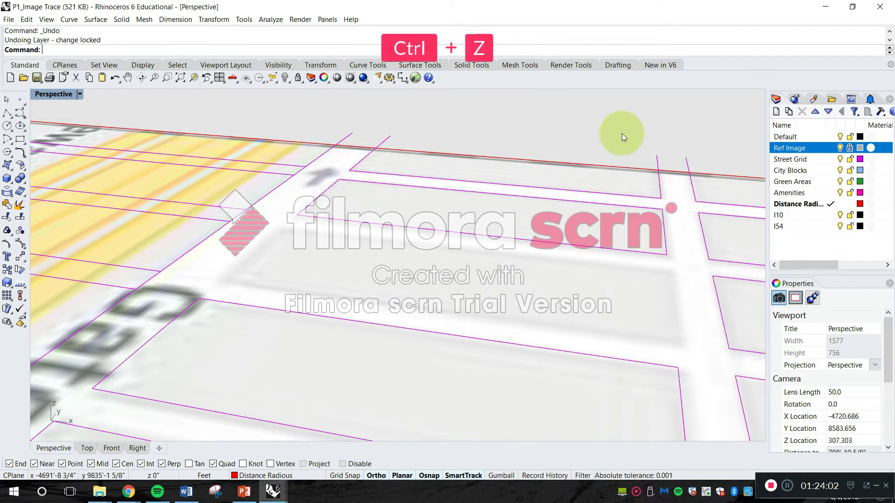
key(ctrl+z)
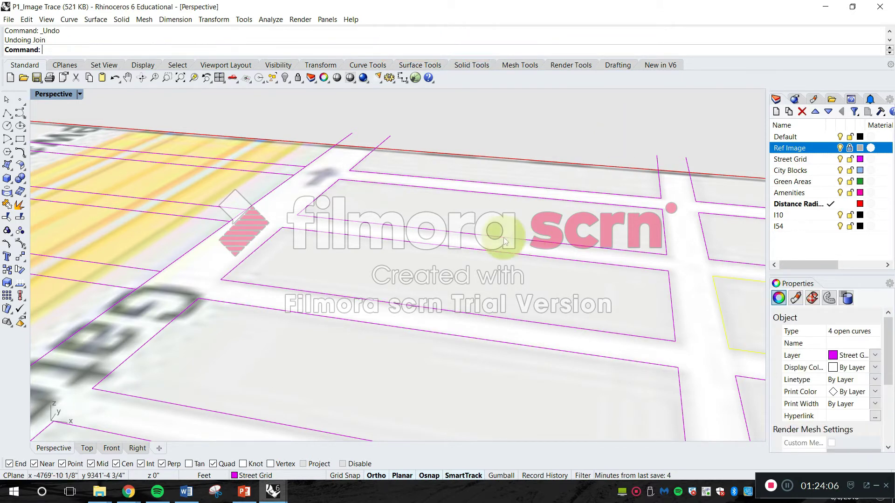
click(438, 243)
click(455, 117)
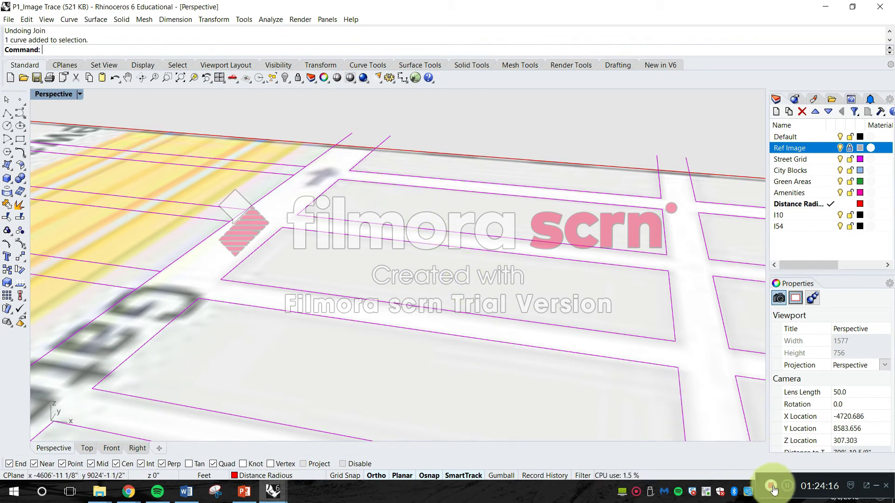
- Return to the maximized Top view and show the whole traced map with its distance circles
right_drag(599, 295, 582, 303)
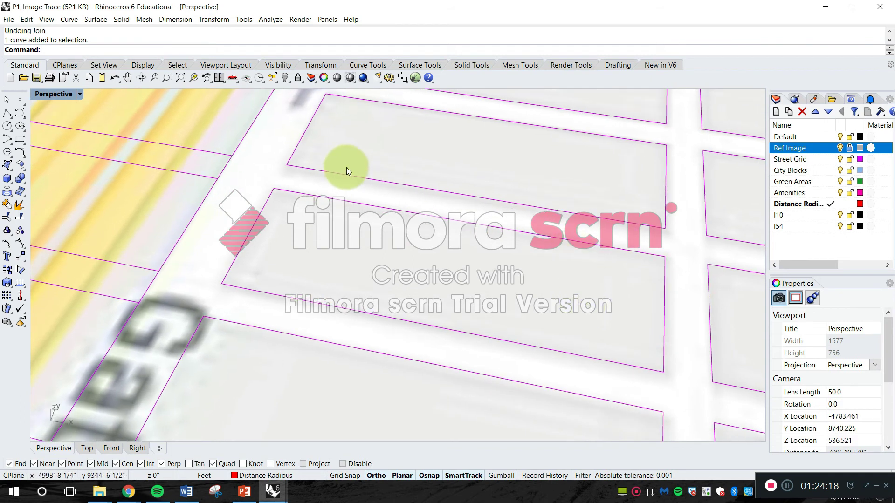
double_click(42, 94)
double_click(42, 95)
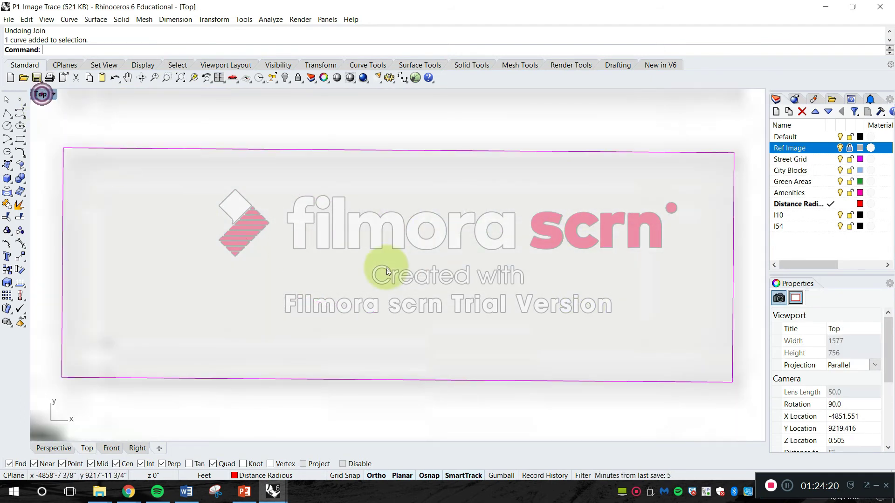
scroll(391, 256, up, 5)
scroll(466, 337, down, 2)
scroll(414, 260, down, 5)
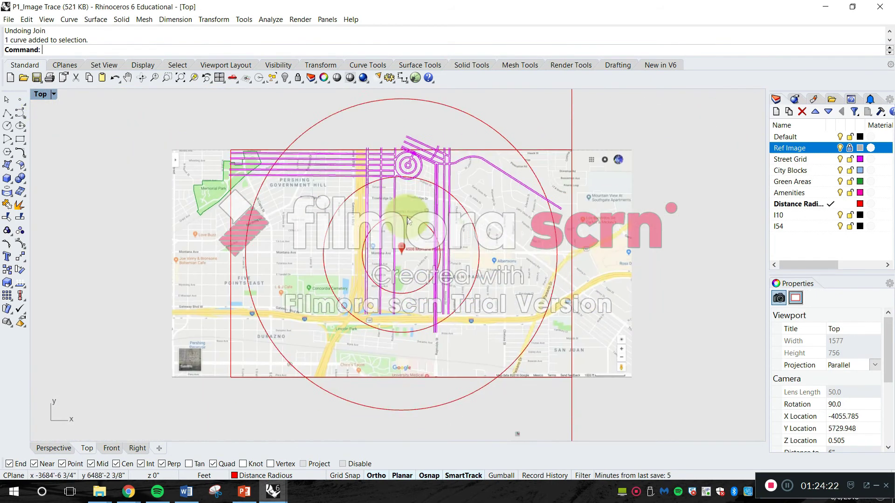